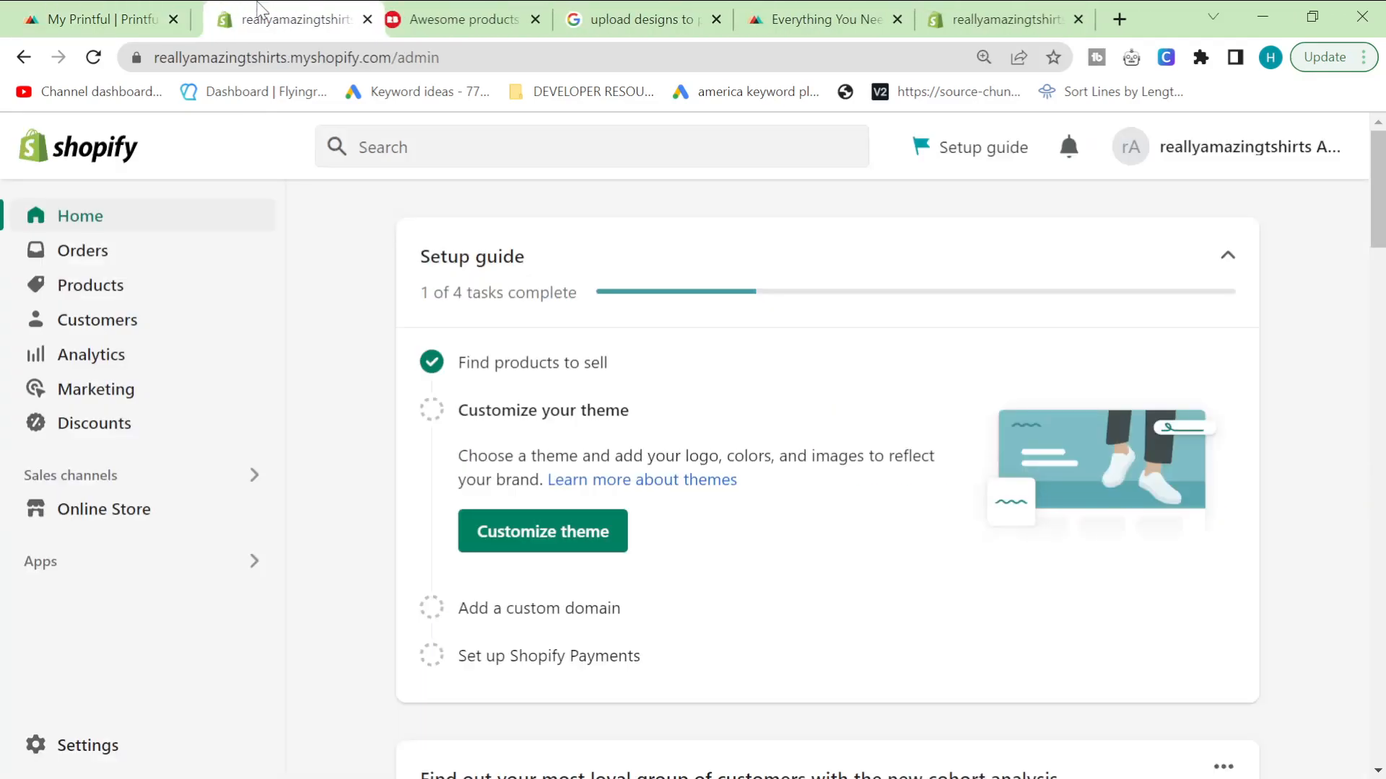
- Move the duplicate store tab next to the other browser tabs at the front and open the Shopify store's product list
left_click_drag(1003, 19, 275, 19)
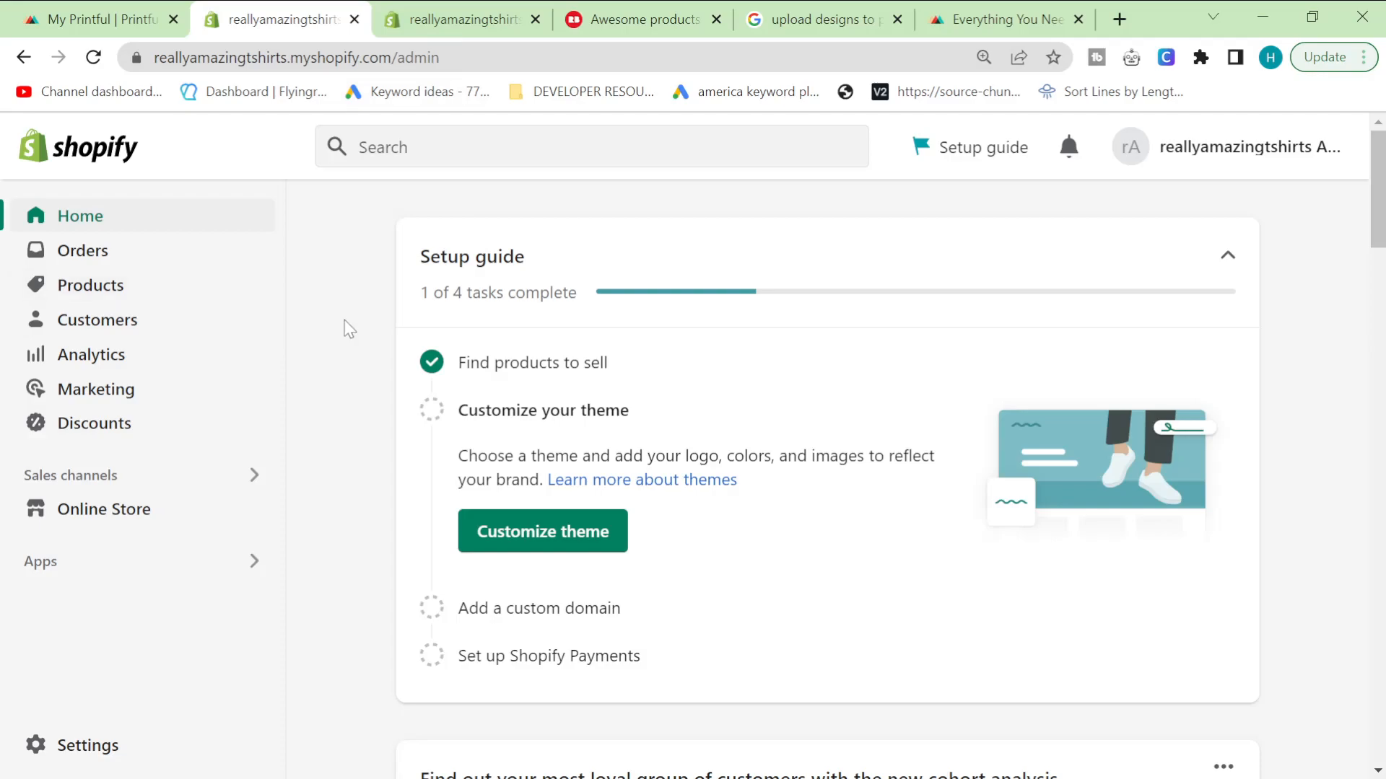
left_click(92, 285)
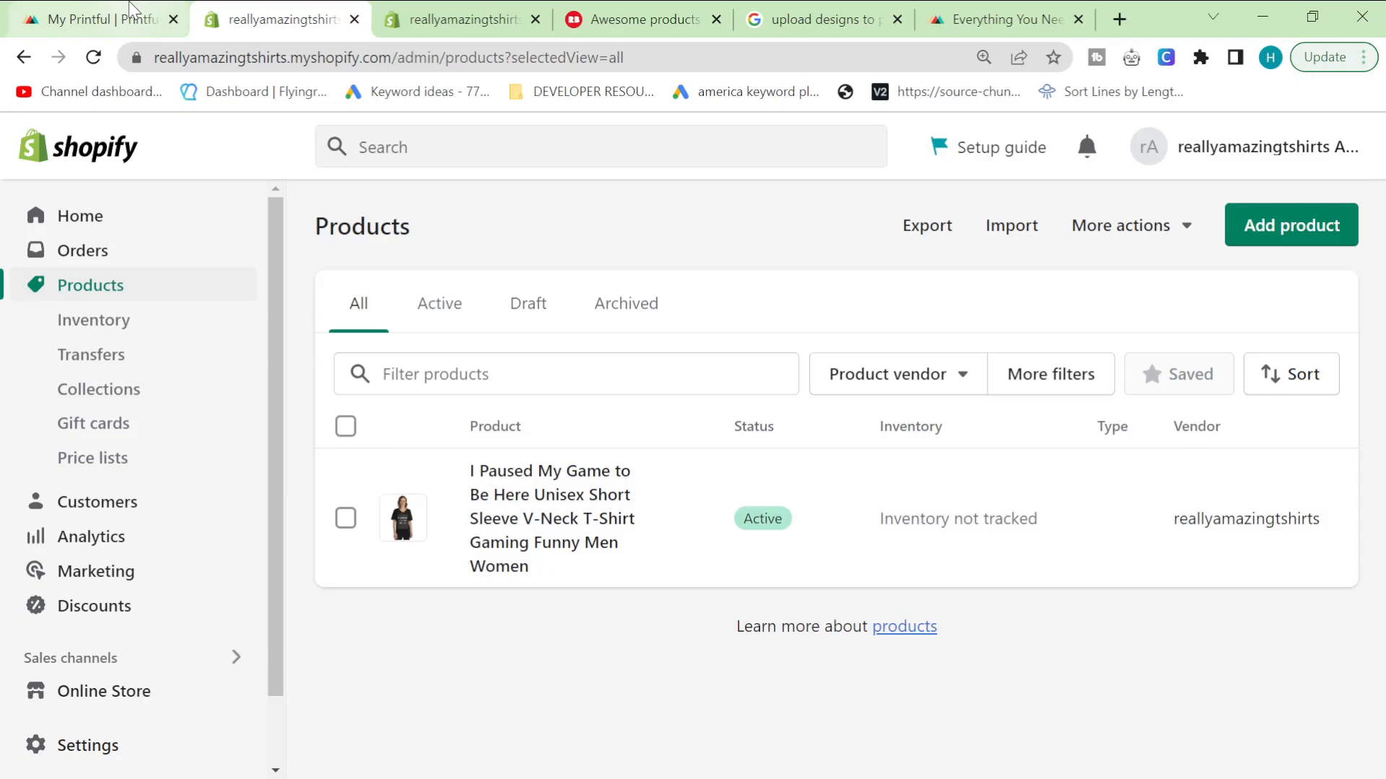
- Switch to the Printful dashboard and open the Design Maker
left_click(101, 18)
scroll(570, 462, "down", 4)
scroll(570, 462, "up", 4)
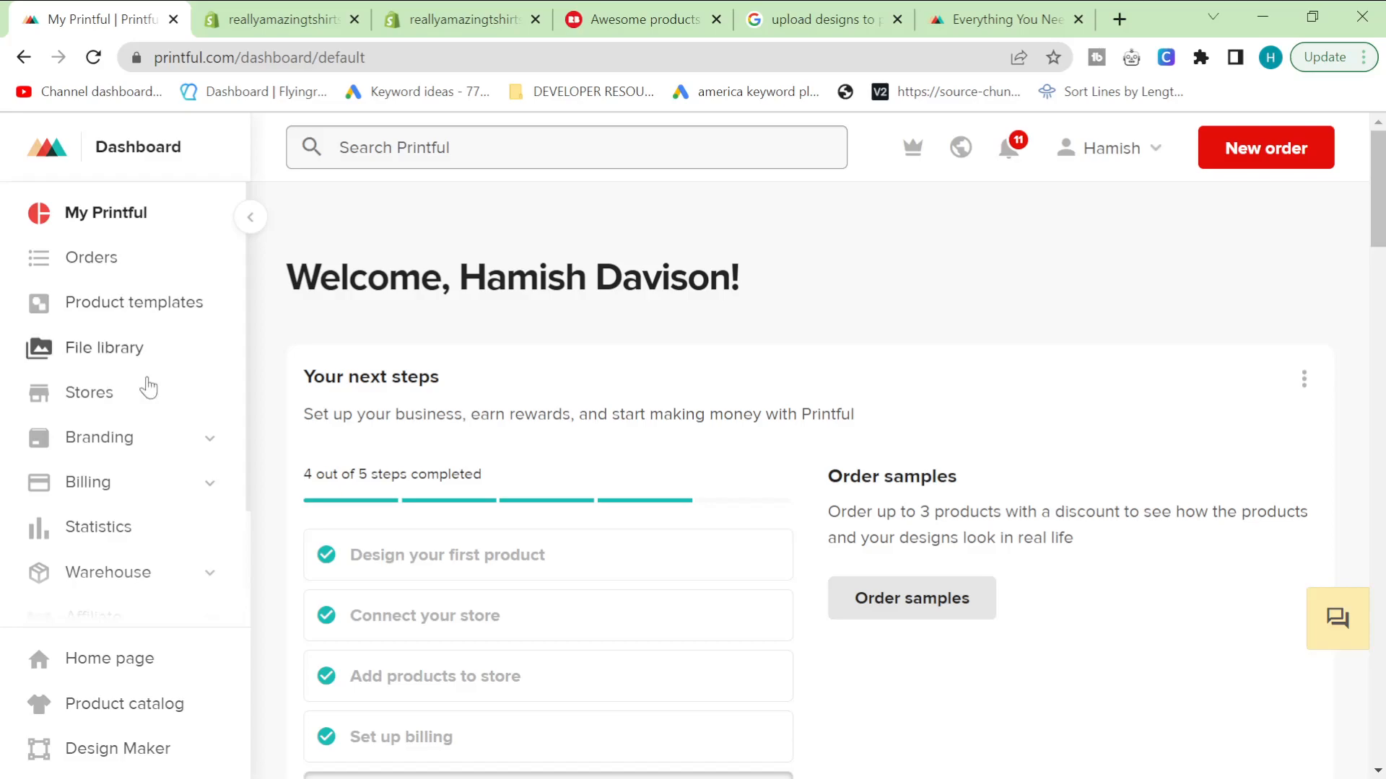
scroll(143, 722, "down", 1)
left_click(131, 754)
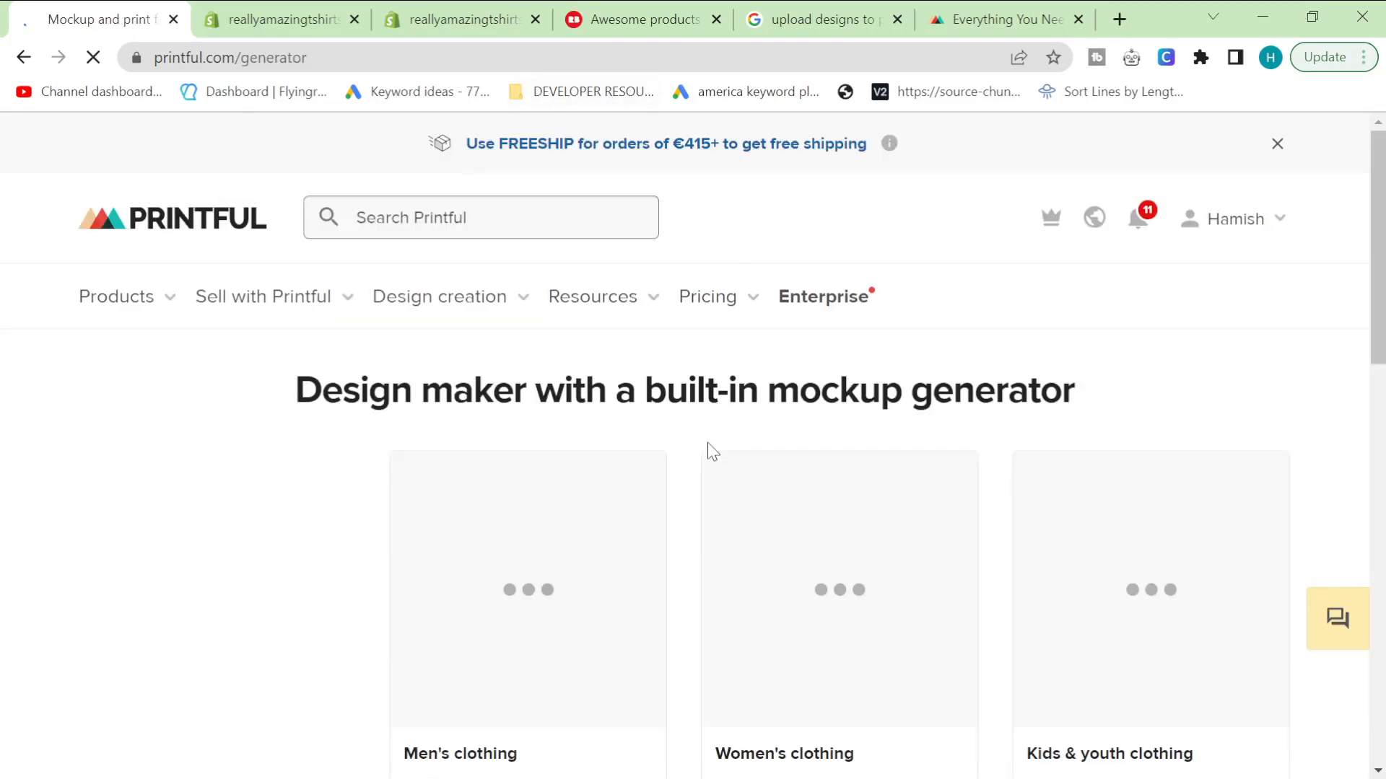
- Open the Men's clothing category in the Design Maker catalog
scroll(708, 447, "down", 3)
scroll(707, 451, "down", 5)
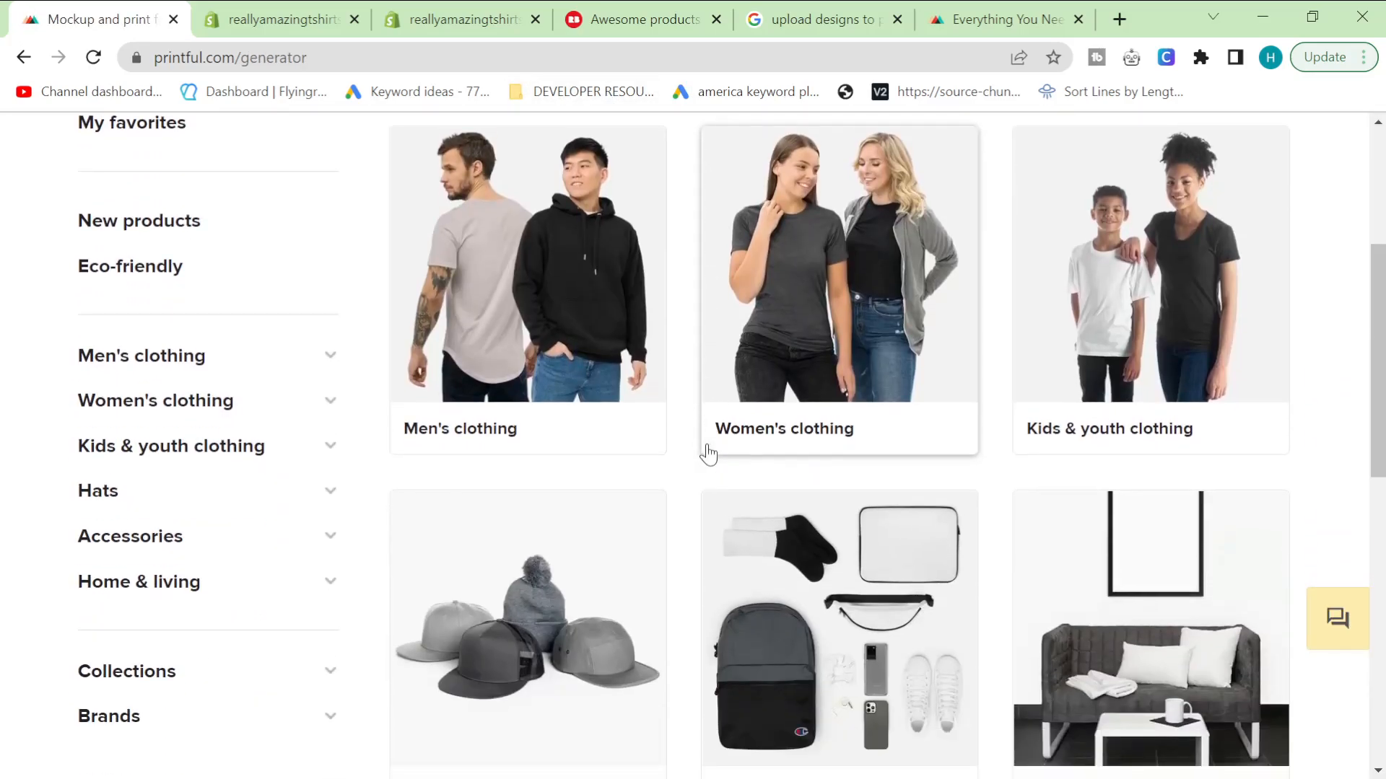
scroll(707, 451, "up", 5)
scroll(705, 452, "down", 3)
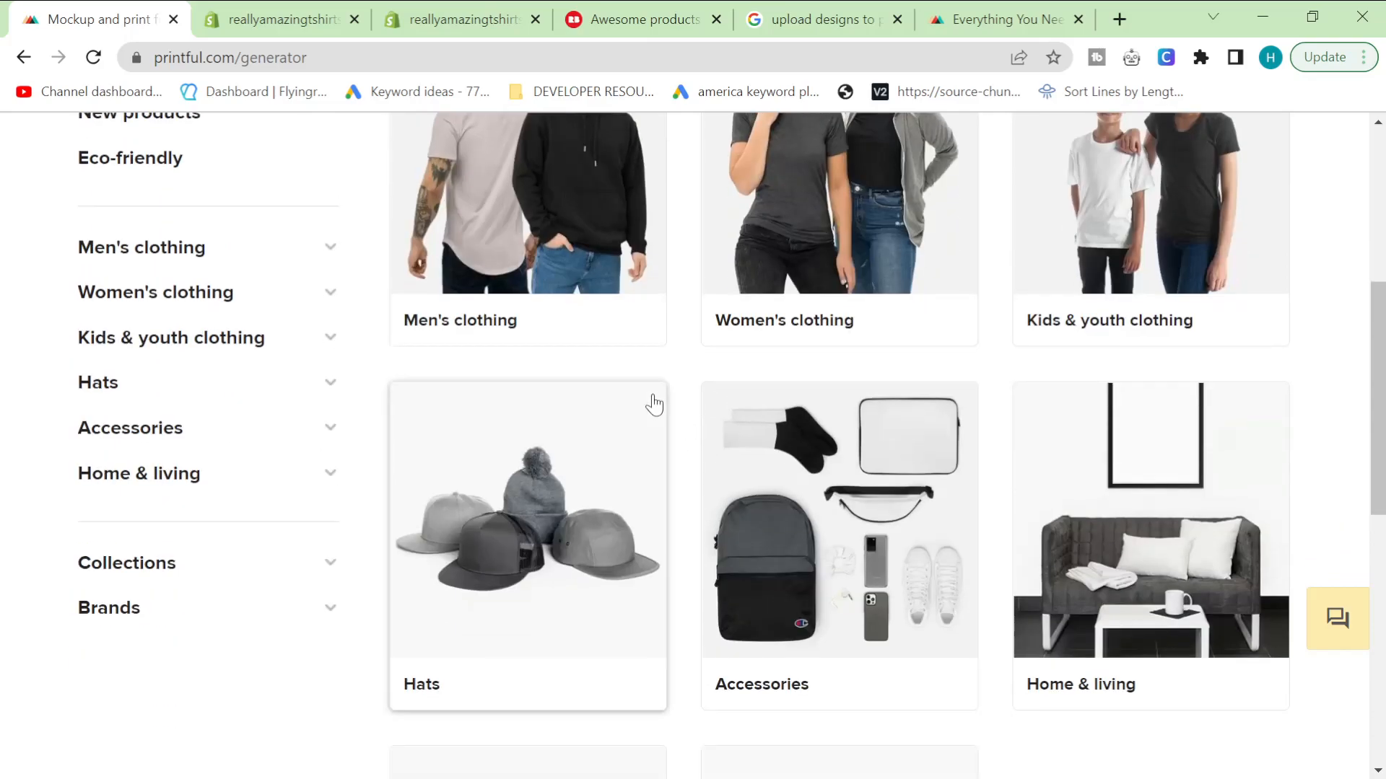
scroll(678, 418, "up", 2)
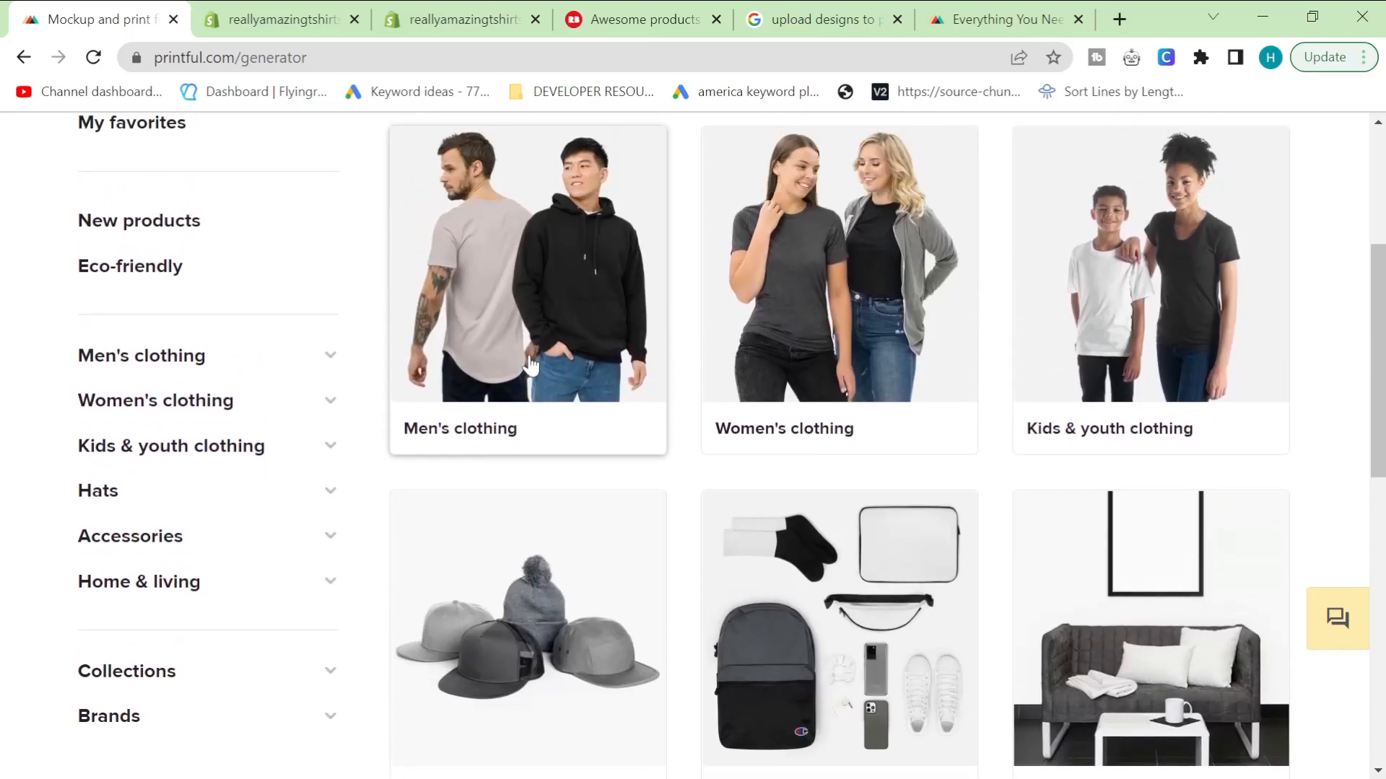
left_click(531, 366)
- Examine the range of product categories offered under men's clothing
scroll(503, 496, "down", 6)
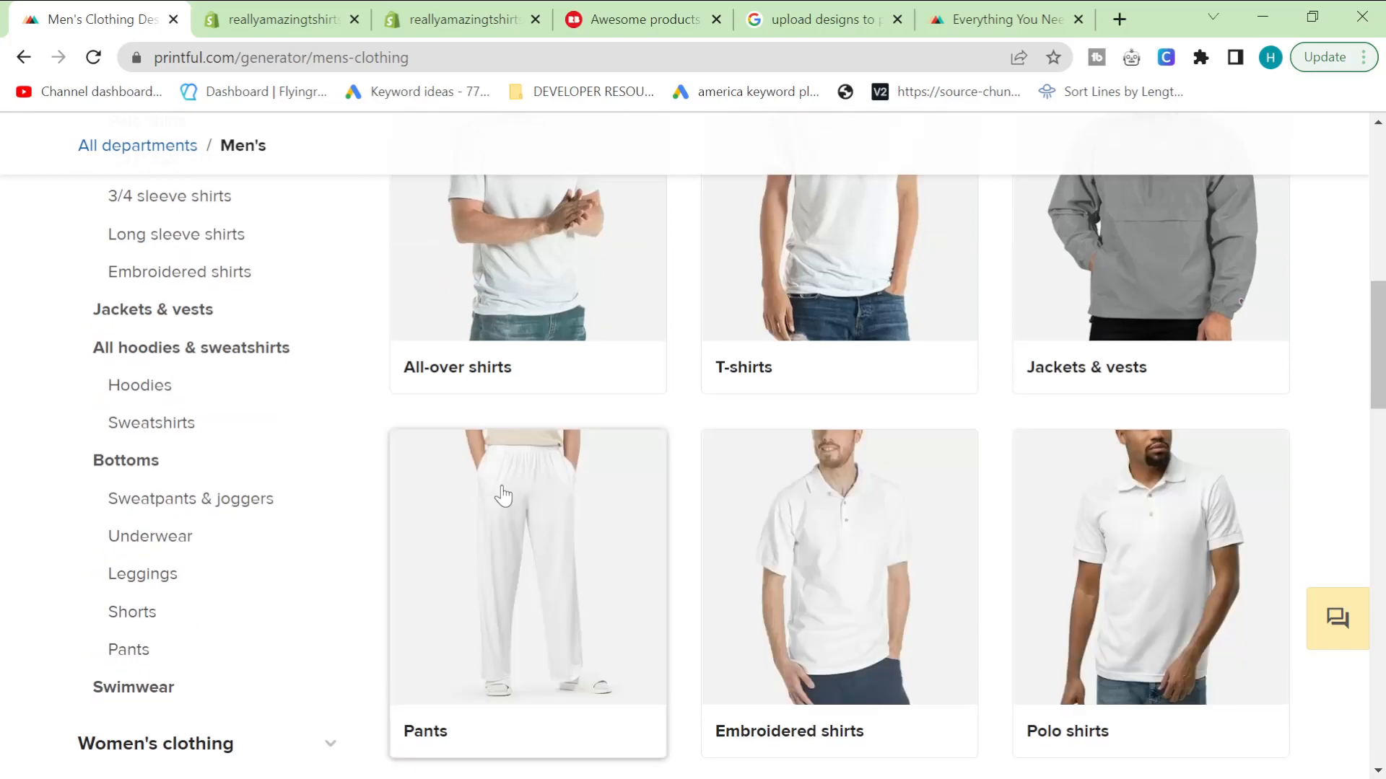
scroll(503, 496, "up", 6)
scroll(503, 495, "down", 7)
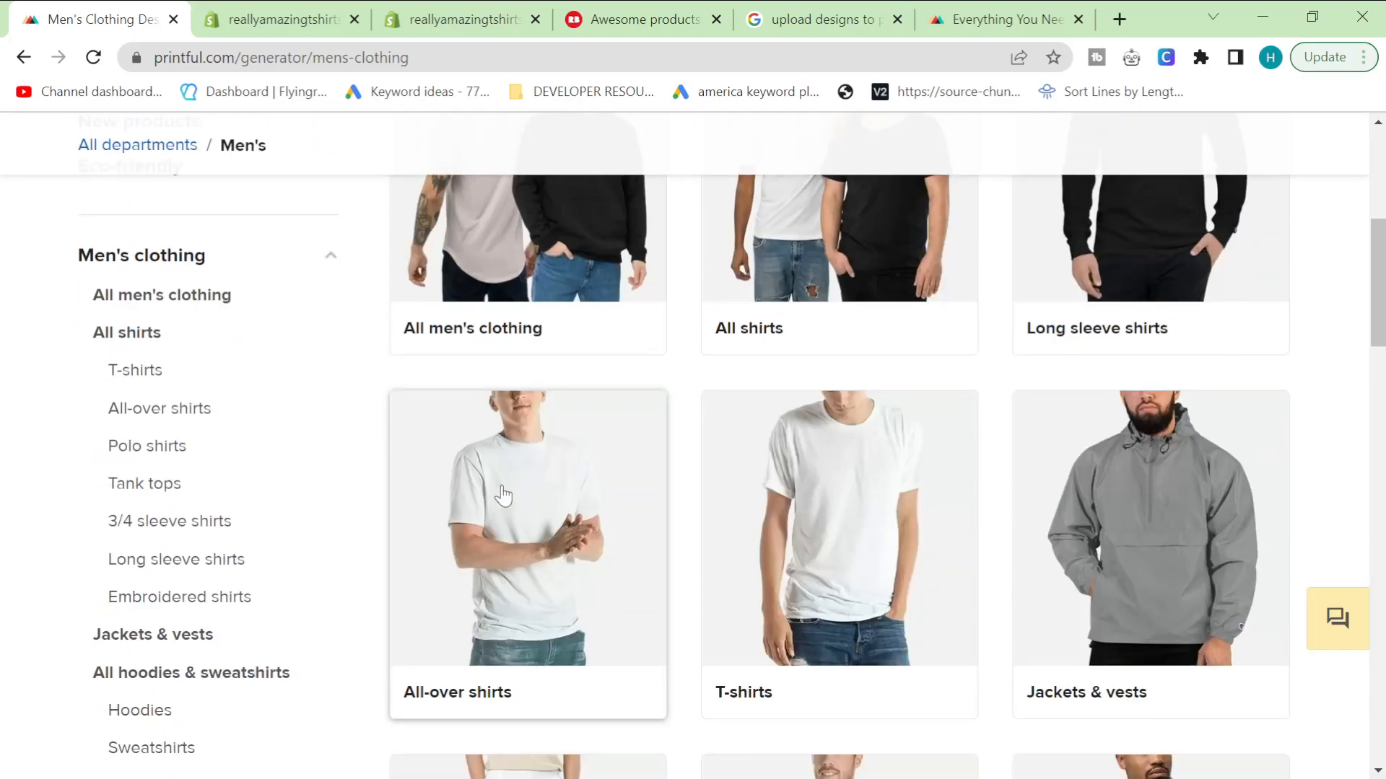
scroll(503, 496, "down", 15)
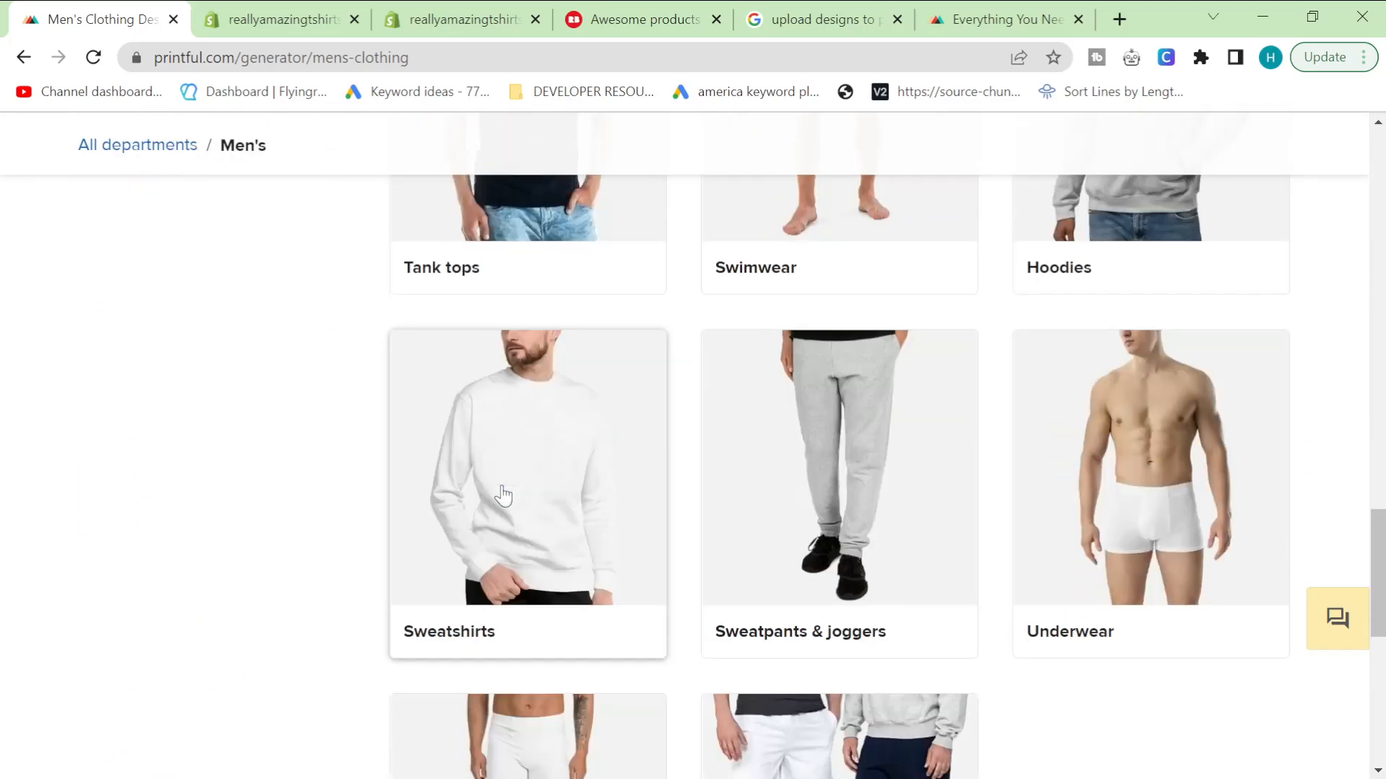
scroll(503, 496, "down", 7)
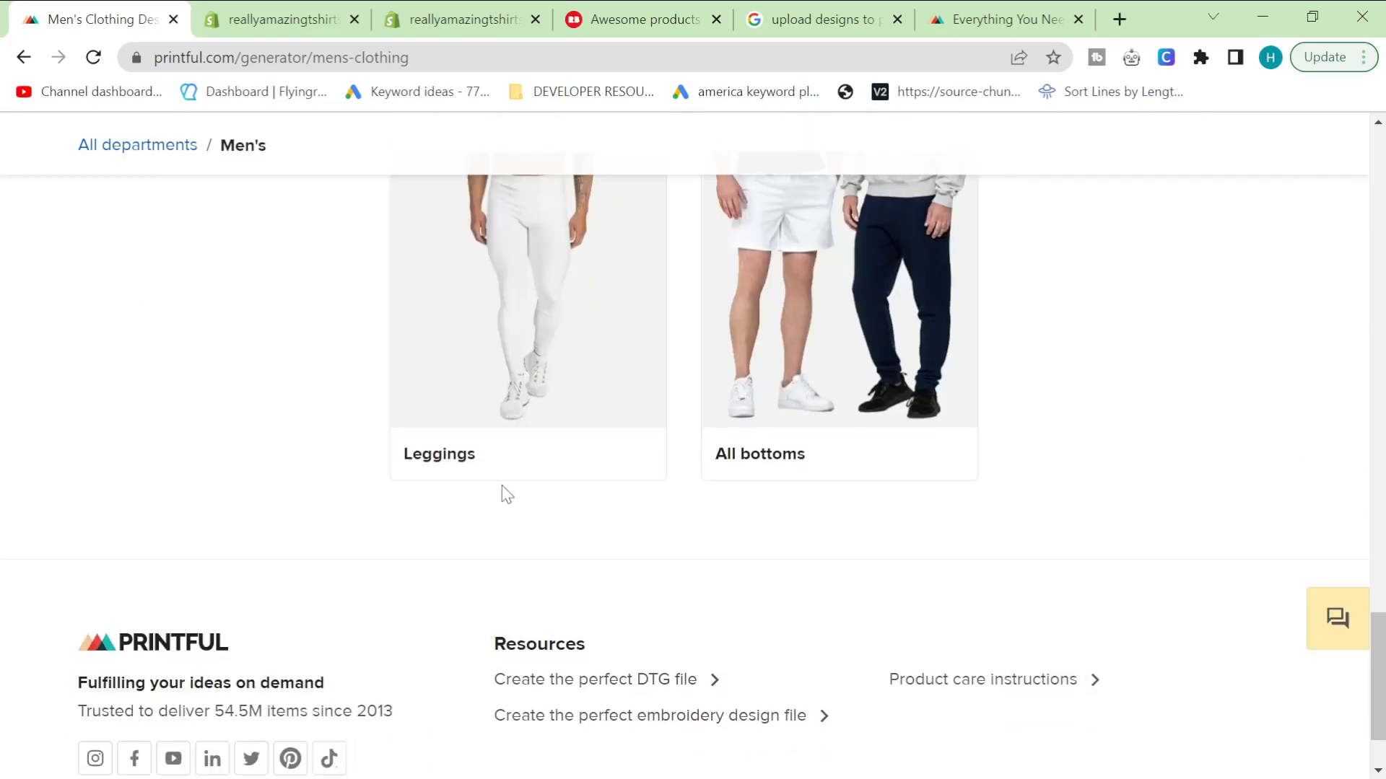
scroll(501, 491, "up", 9)
scroll(502, 486, "up", 18)
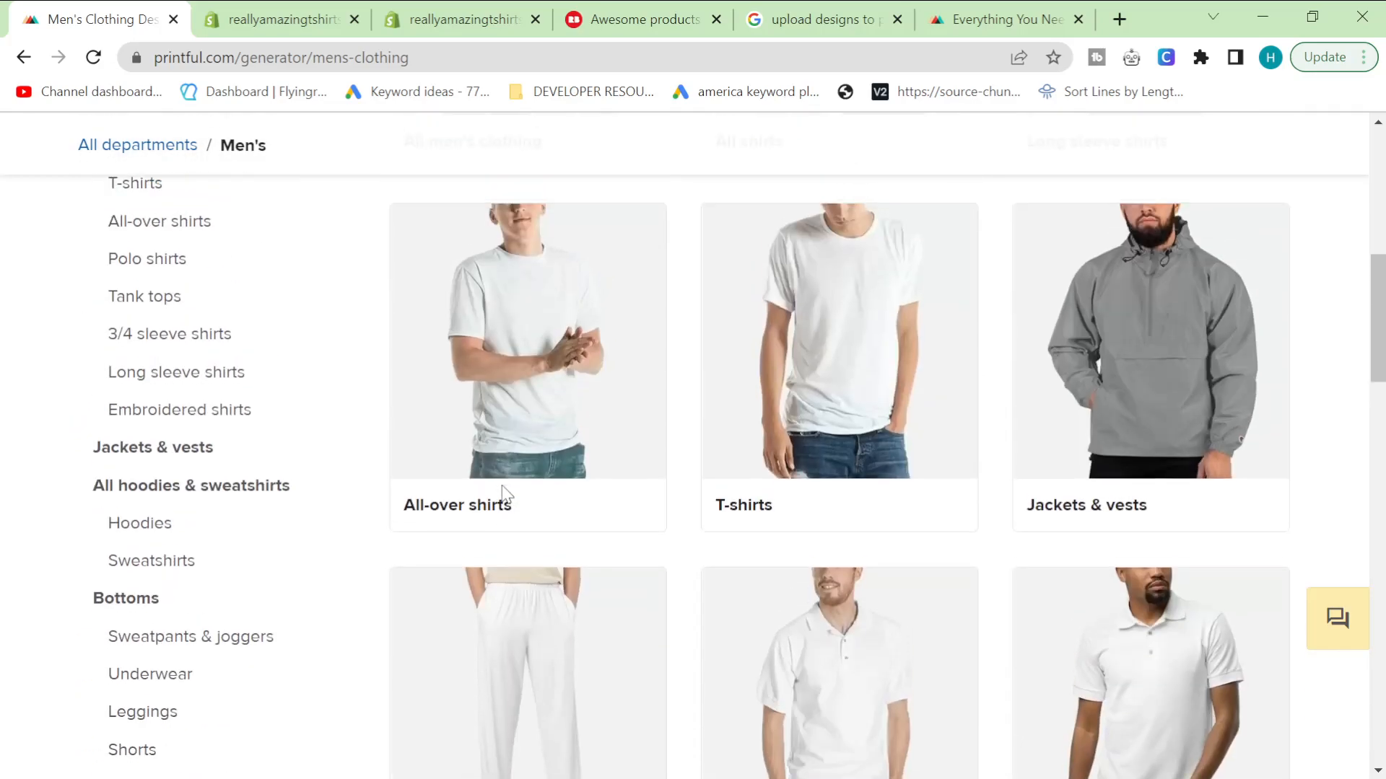
scroll(503, 496, "up", 5)
scroll(503, 496, "down", 6)
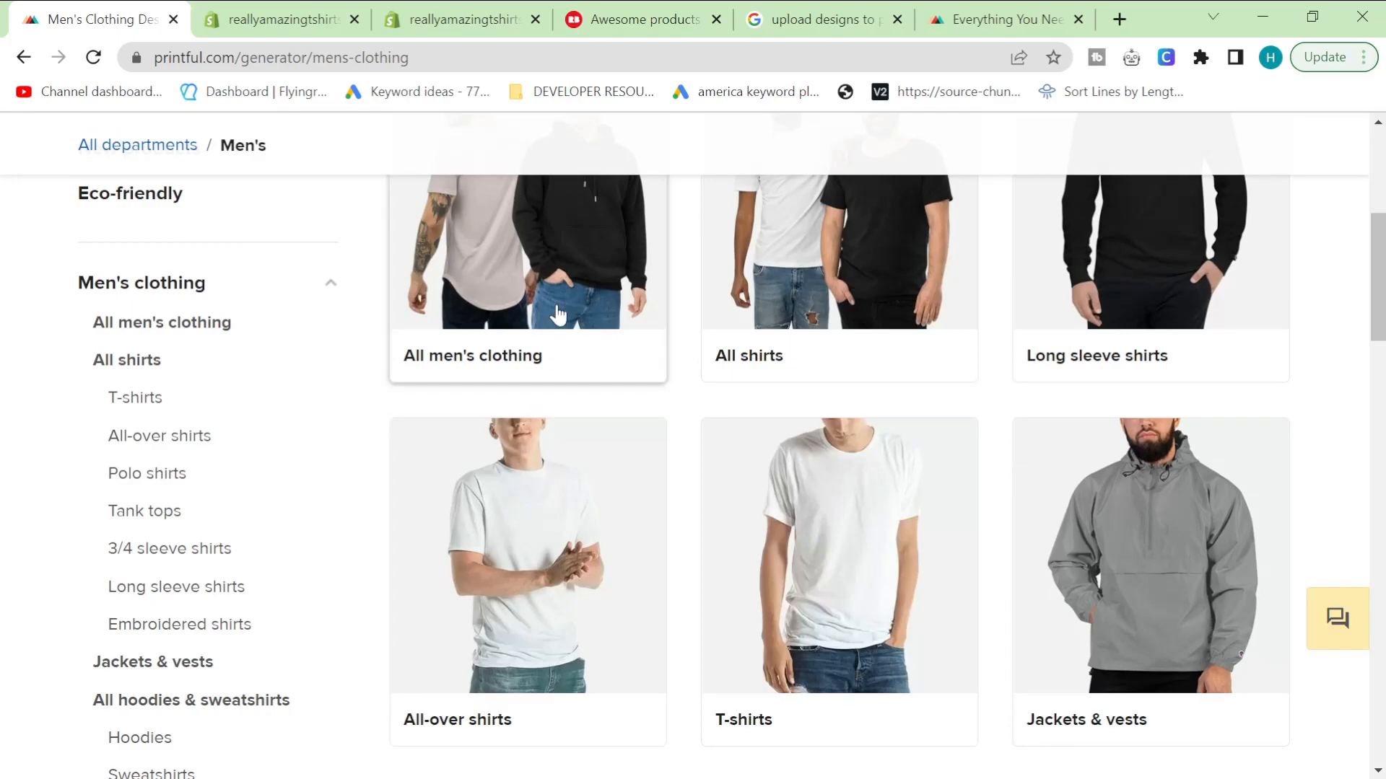
scroll(748, 393, "up", 3)
scroll(816, 389, "down", 5)
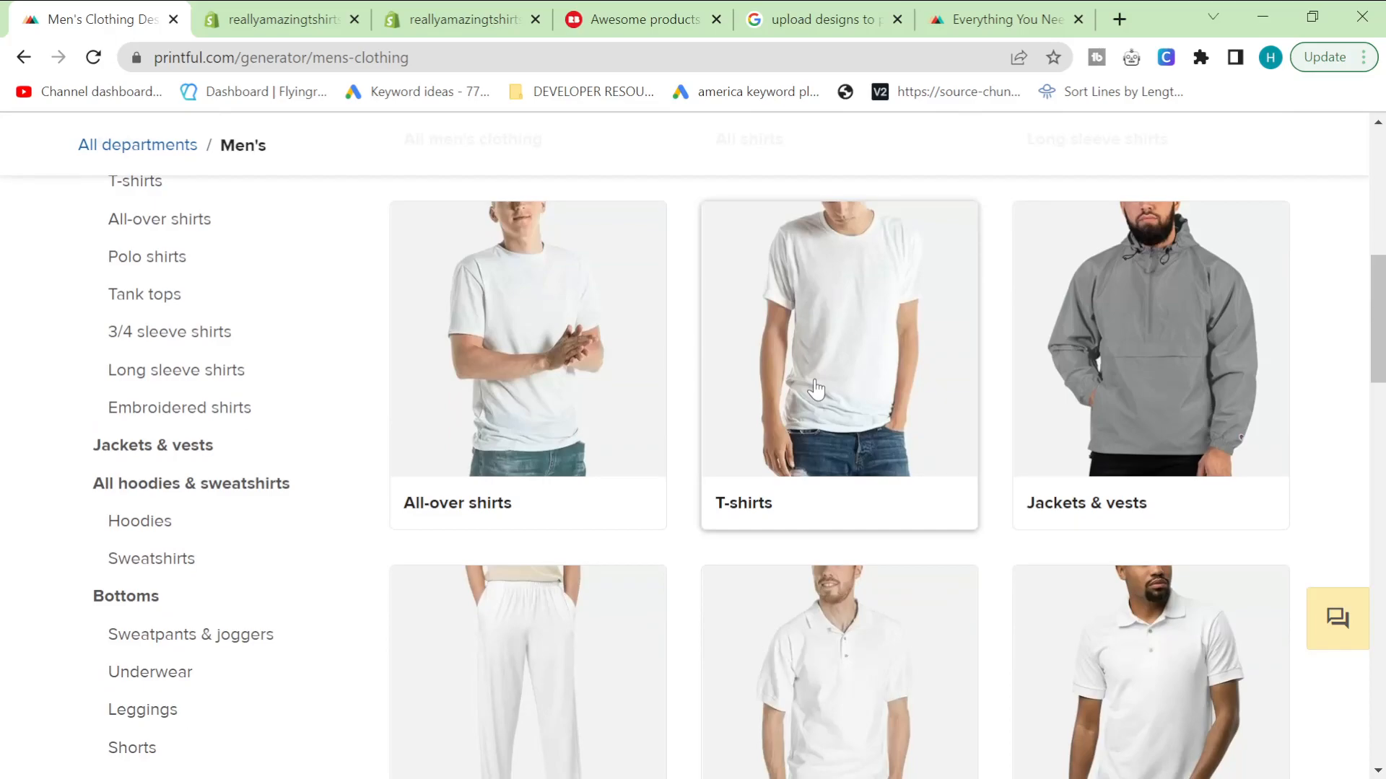
- Open the men's T-shirts category and choose the Unisex Organic Cotton T-Shirt | Stanley/Stella STTU755
left_click(815, 390)
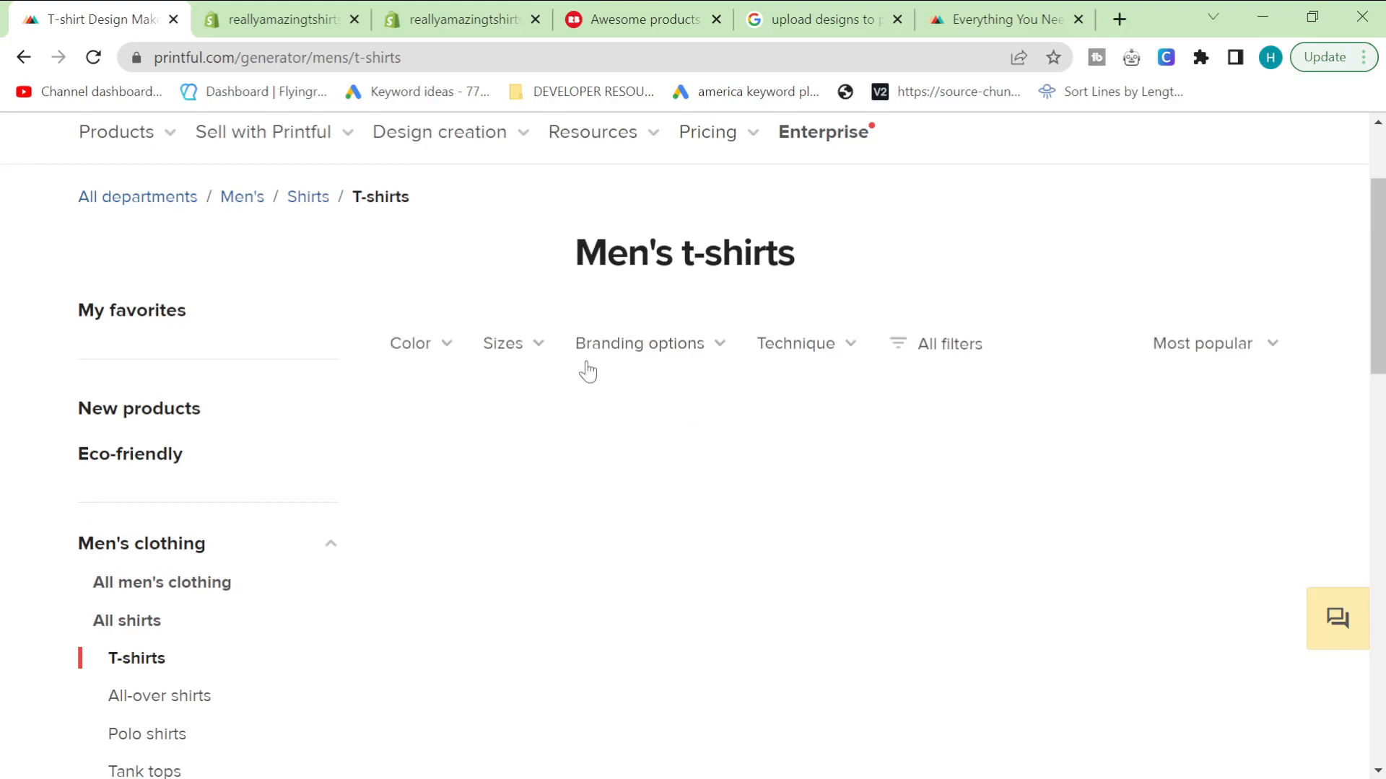
scroll(671, 355, "down", 1)
scroll(841, 179, "down", 1)
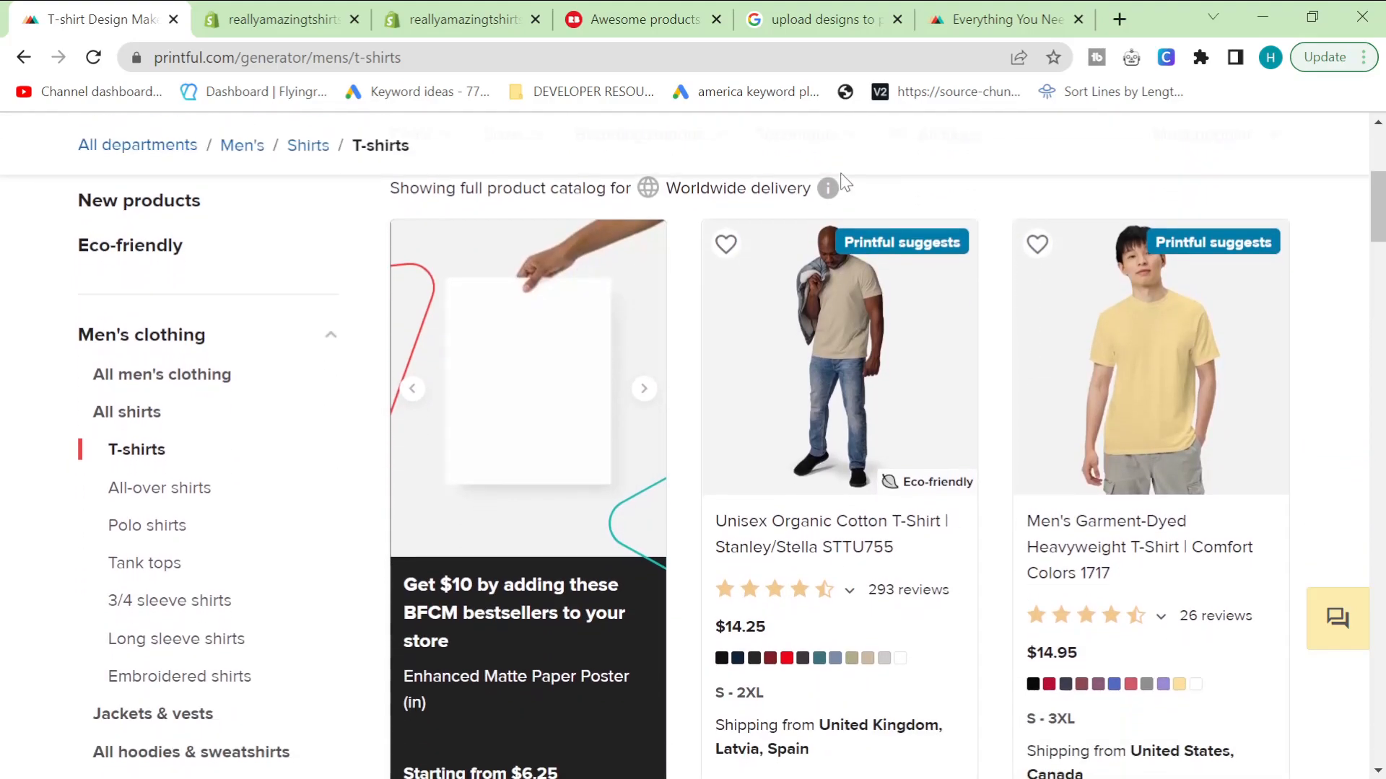
scroll(801, 437, "down", 1)
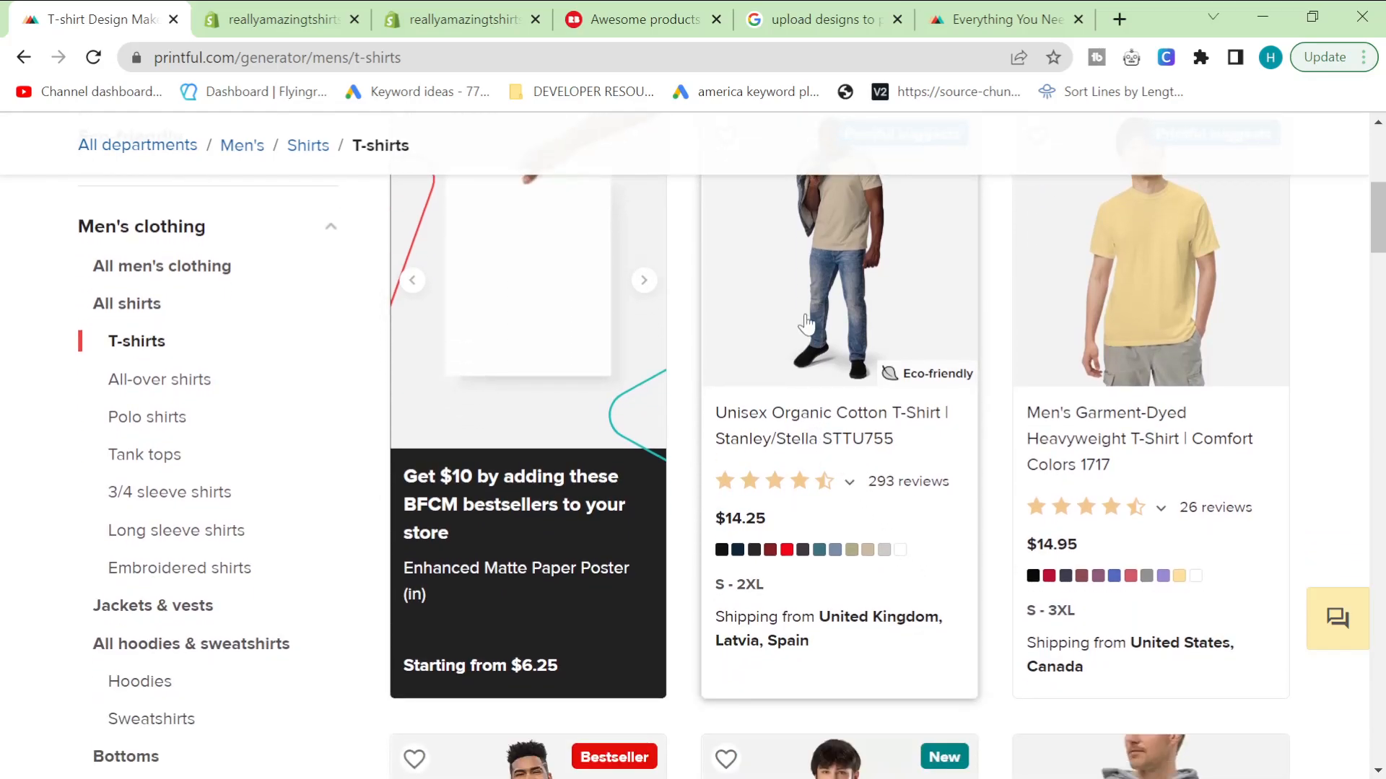
scroll(806, 325, "up", 3)
left_click(802, 380)
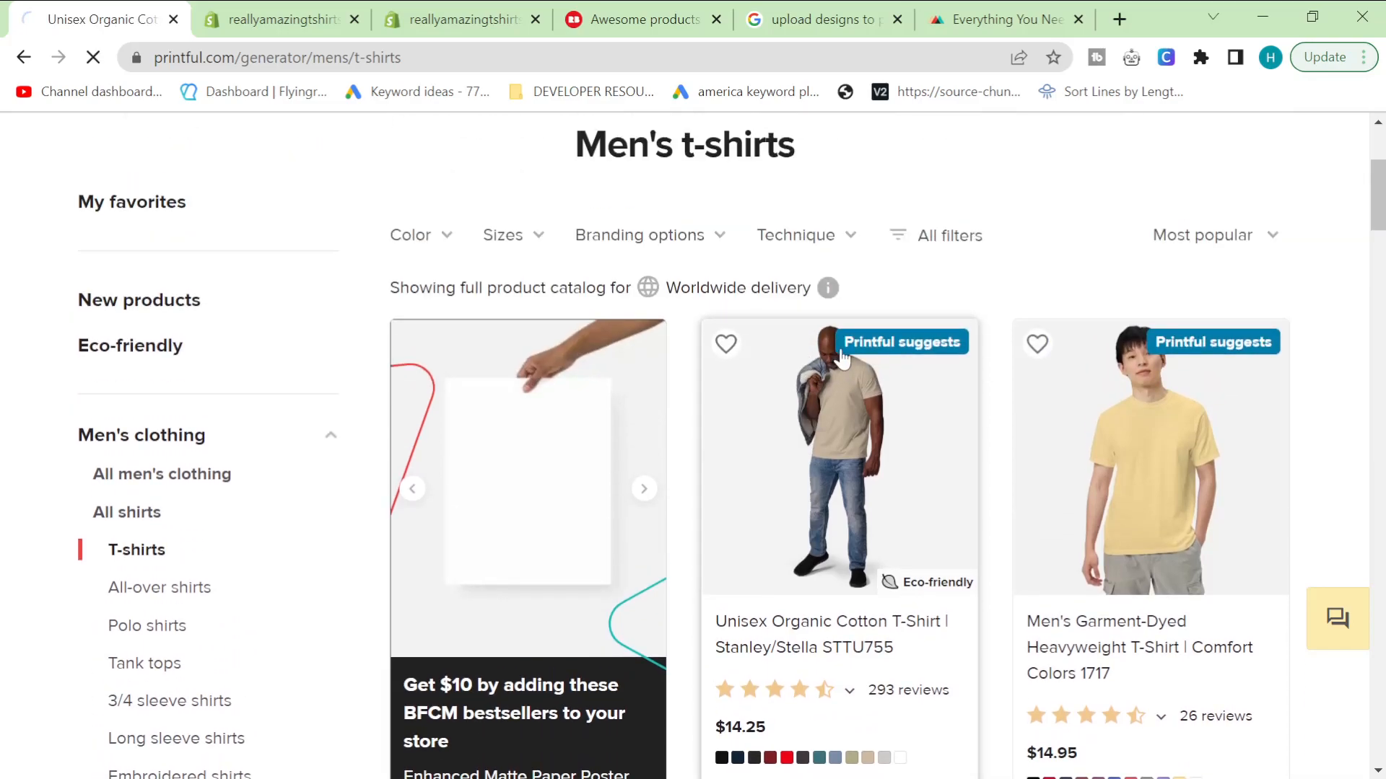
- Dismiss the notice about mockup and print file downloads and add white to the T-shirt's selected colors
scroll(779, 506, "down", 1)
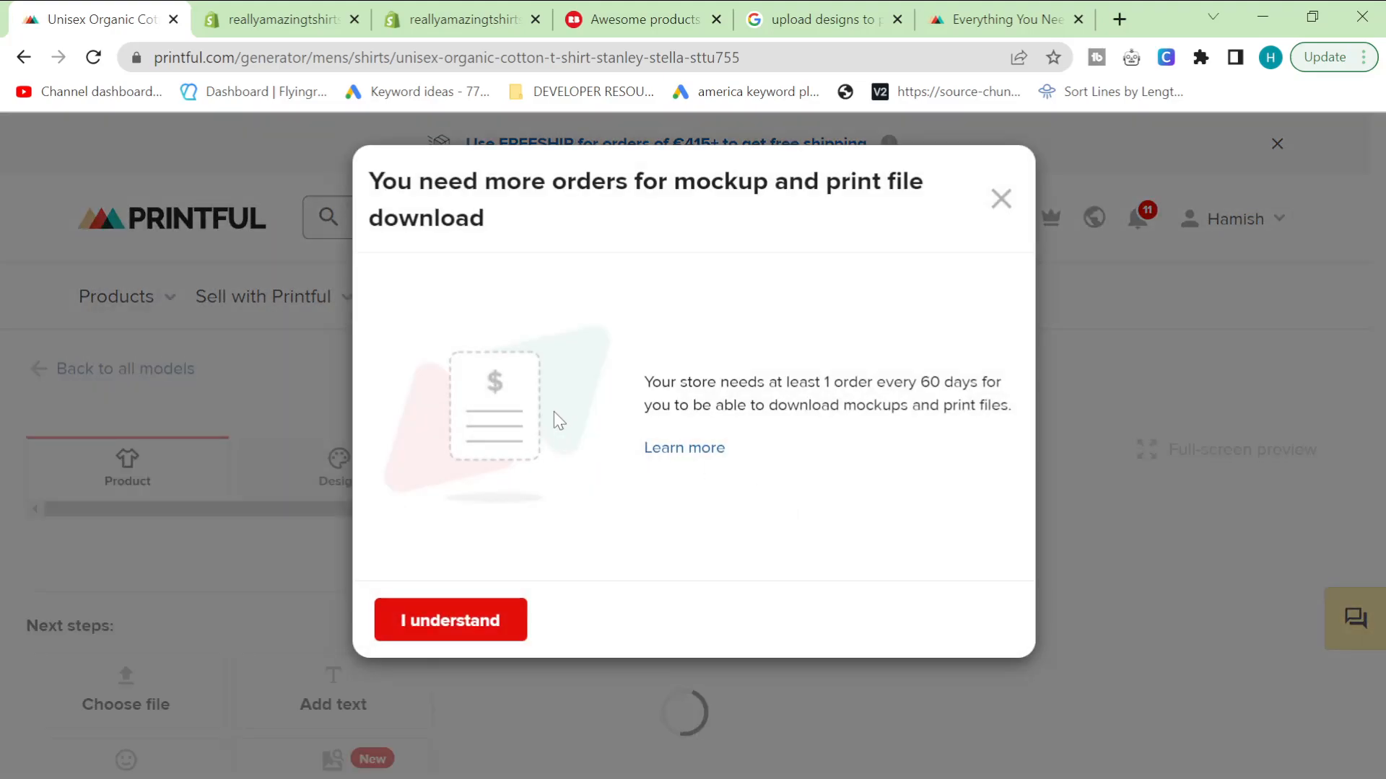
left_click(465, 619)
scroll(613, 554, "down", 6)
scroll(647, 561, "down", 3)
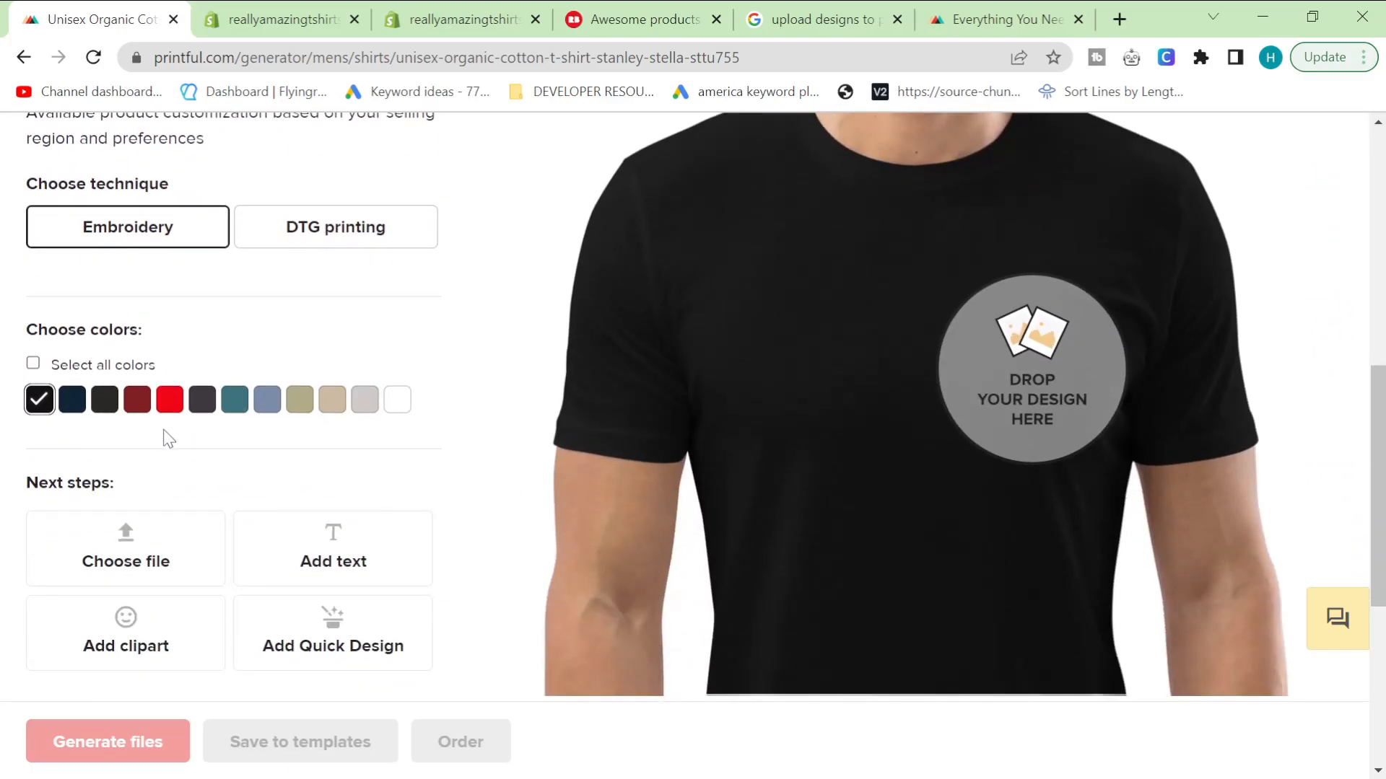
left_click(397, 399)
scroll(443, 443, "up", 1)
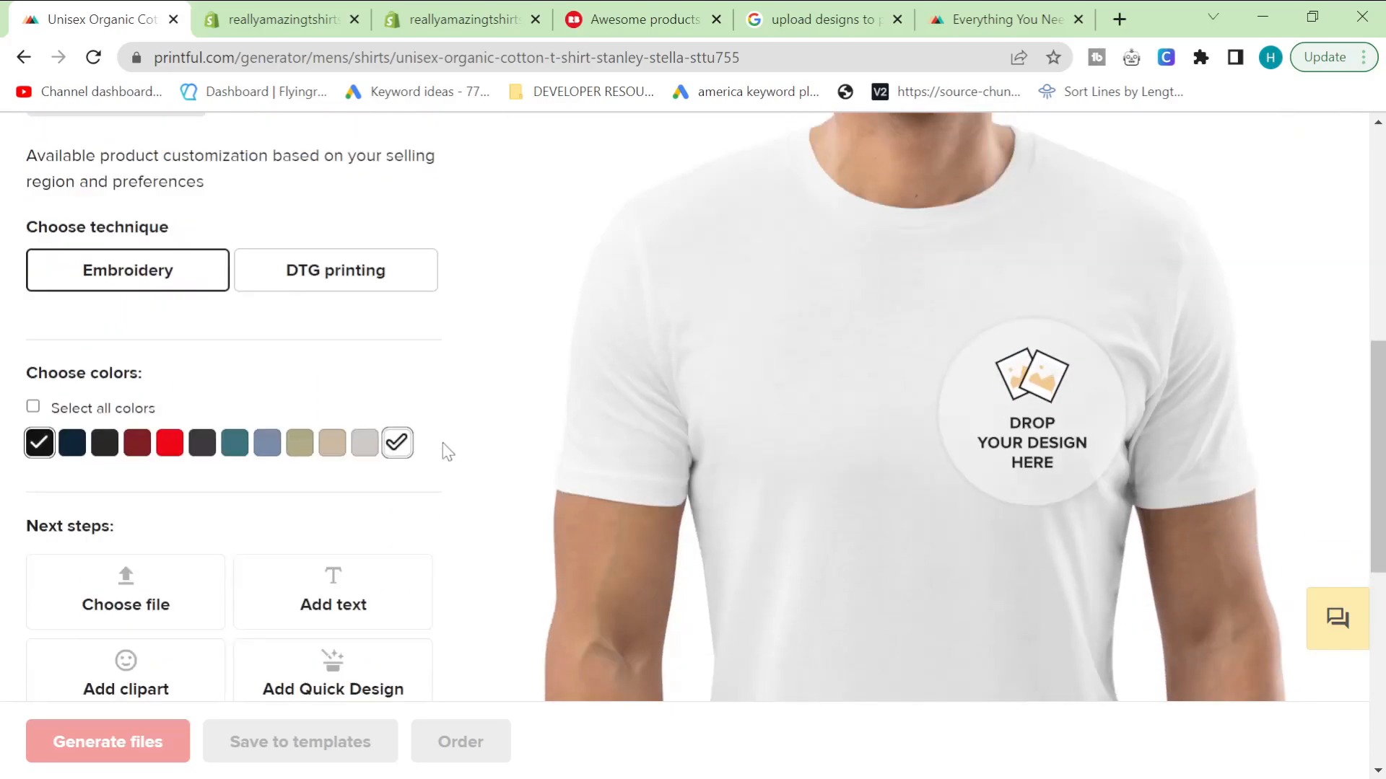
- Set the T-shirt's technique to DTG printing and start a new text layer on the front
scroll(443, 443, "down", 2)
scroll(443, 443, "up", 4)
scroll(443, 443, "down", 1)
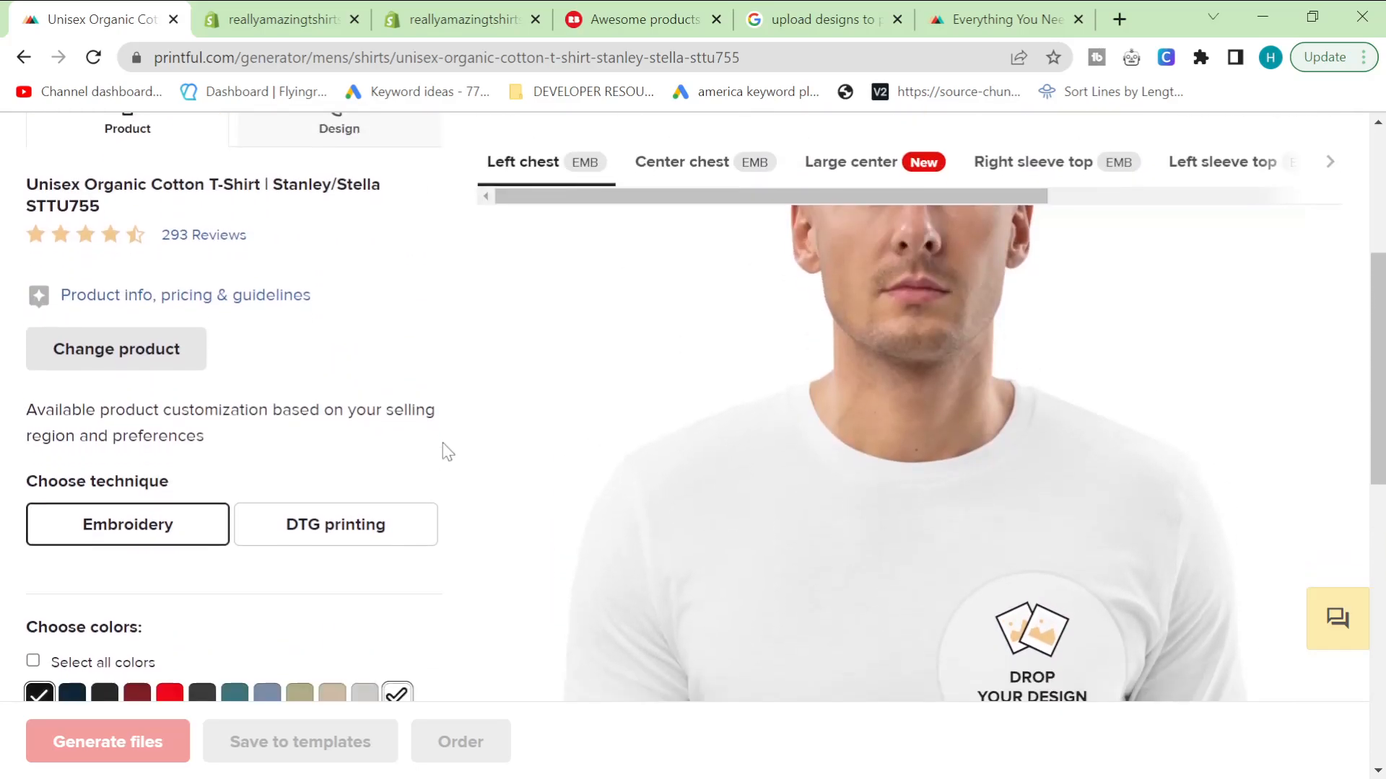
scroll(470, 485, "down", 3)
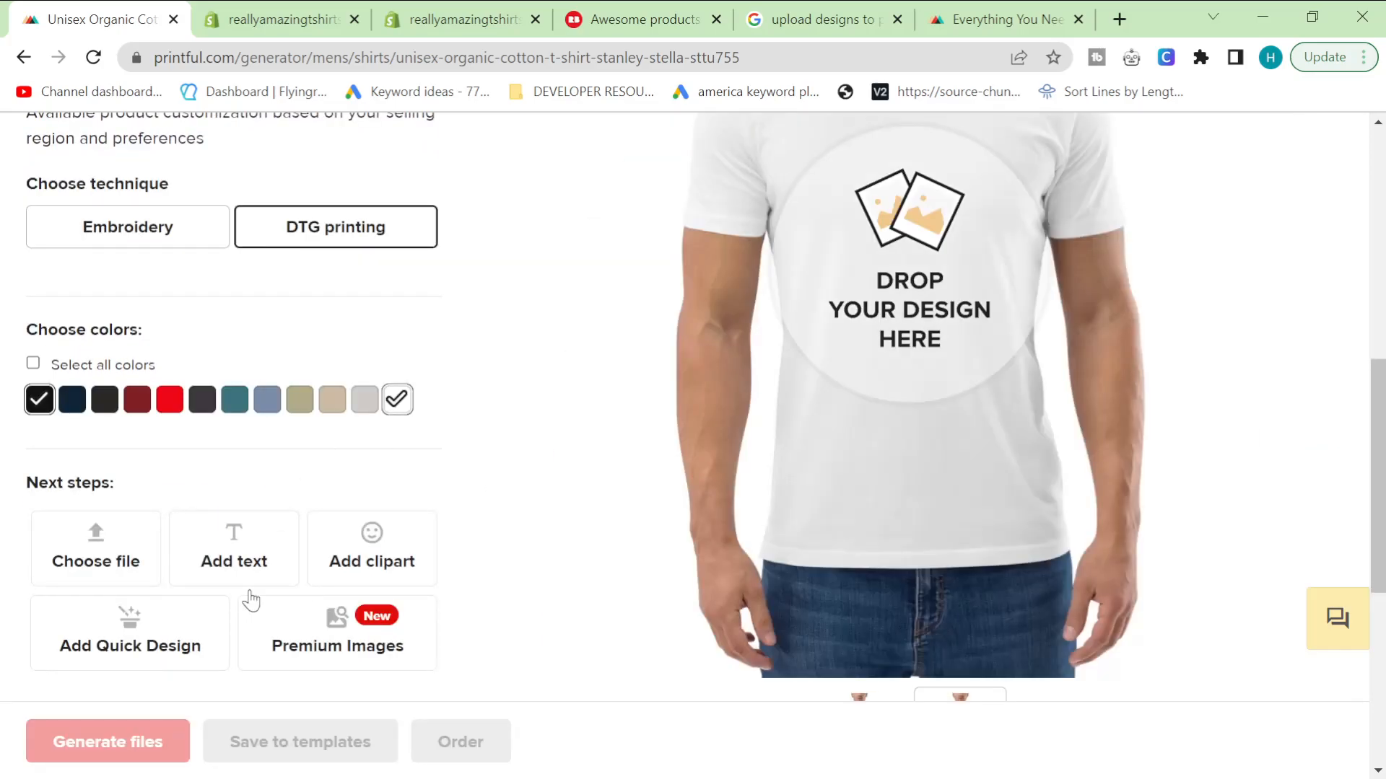
scroll(804, 308, "up", 3)
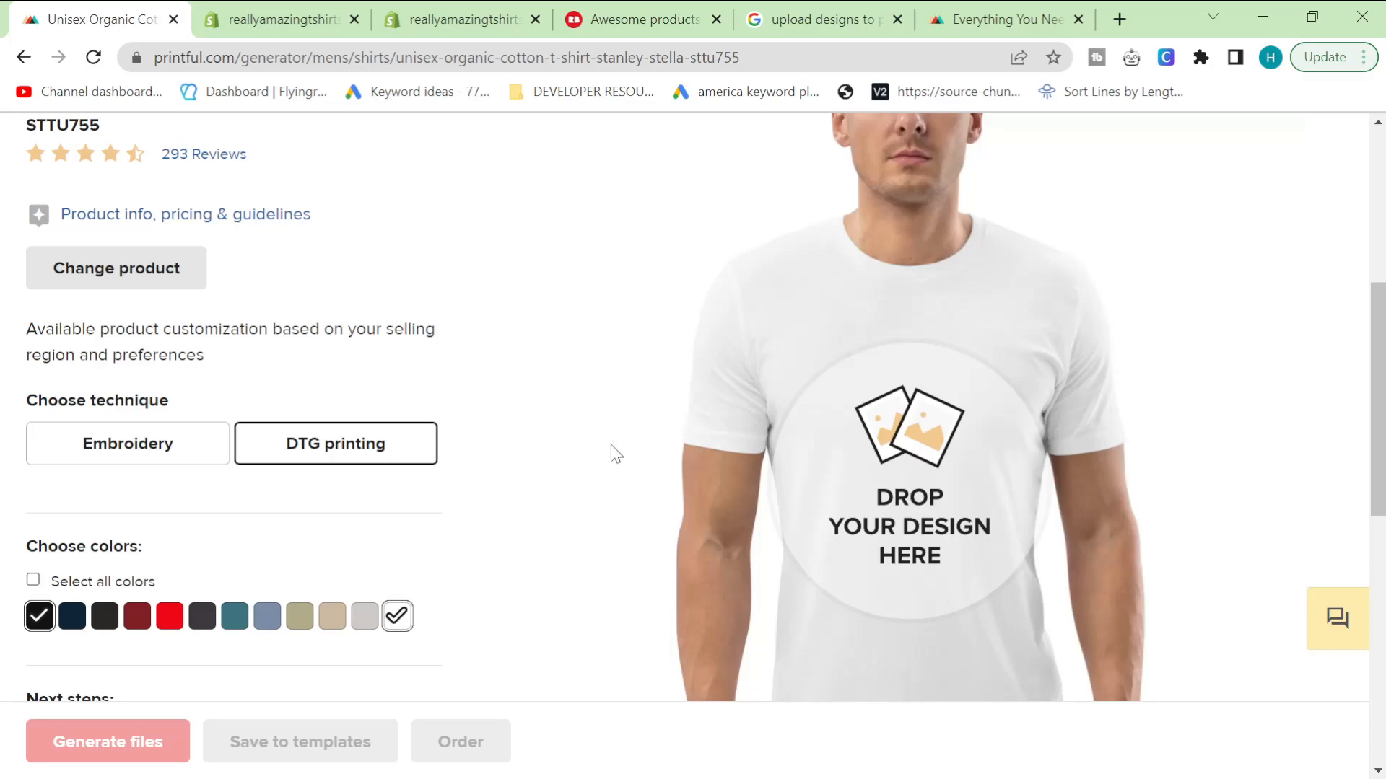
scroll(349, 453, "down", 2)
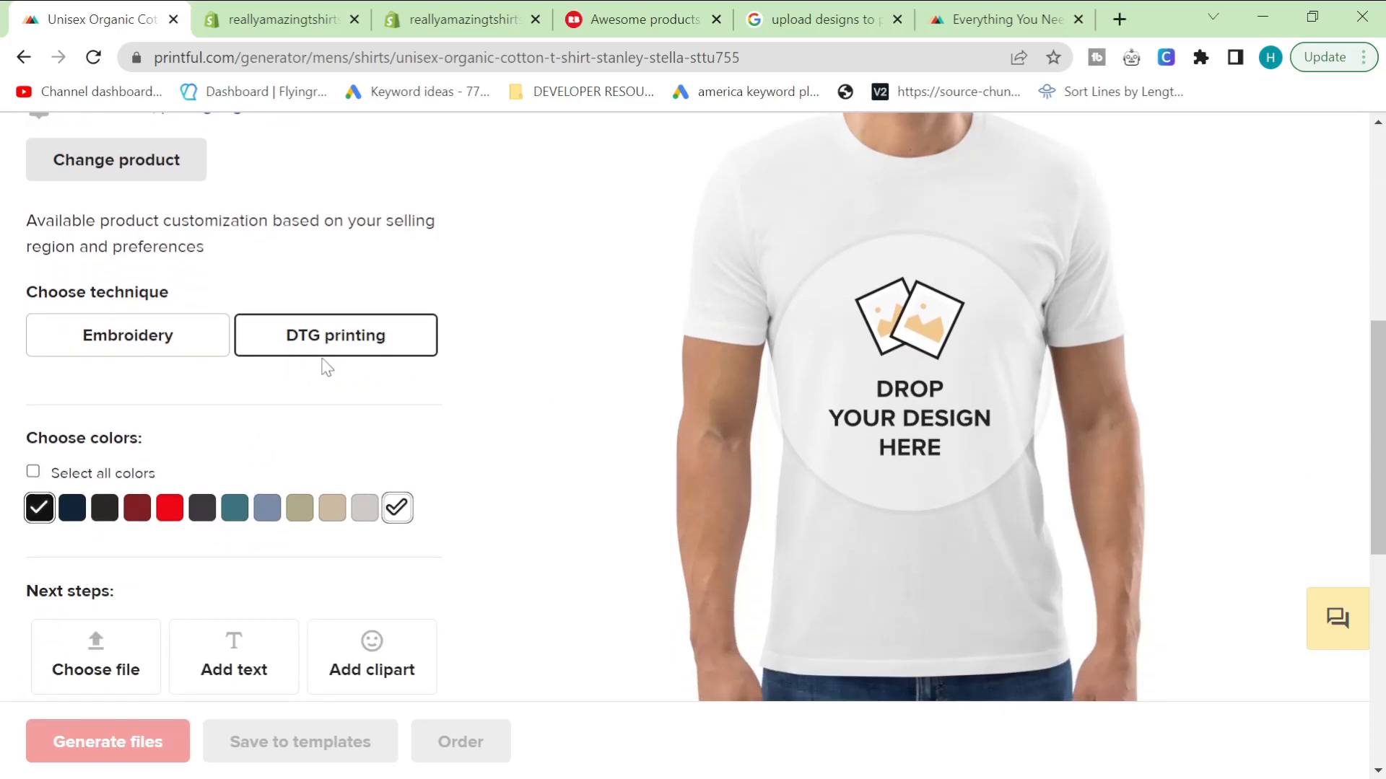
scroll(226, 526, "down", 2)
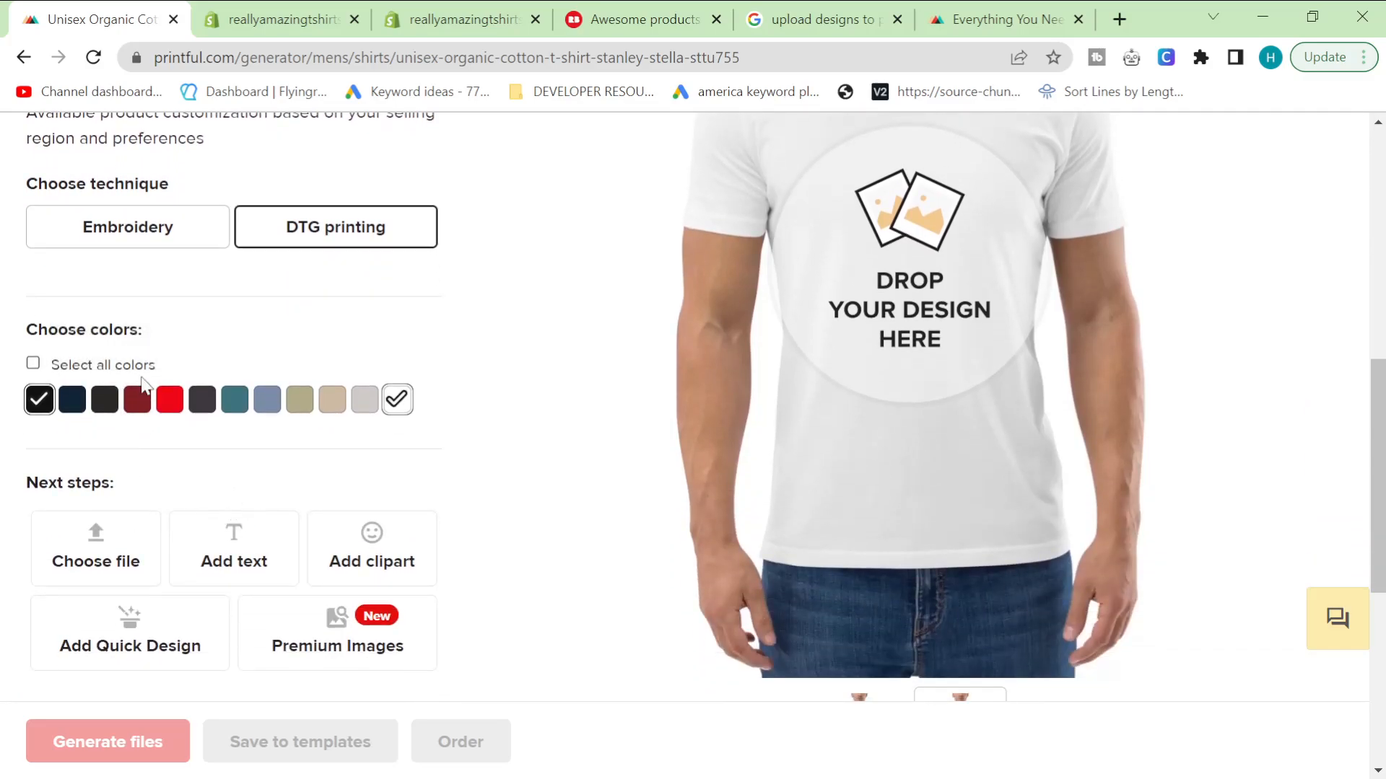
left_click(233, 549)
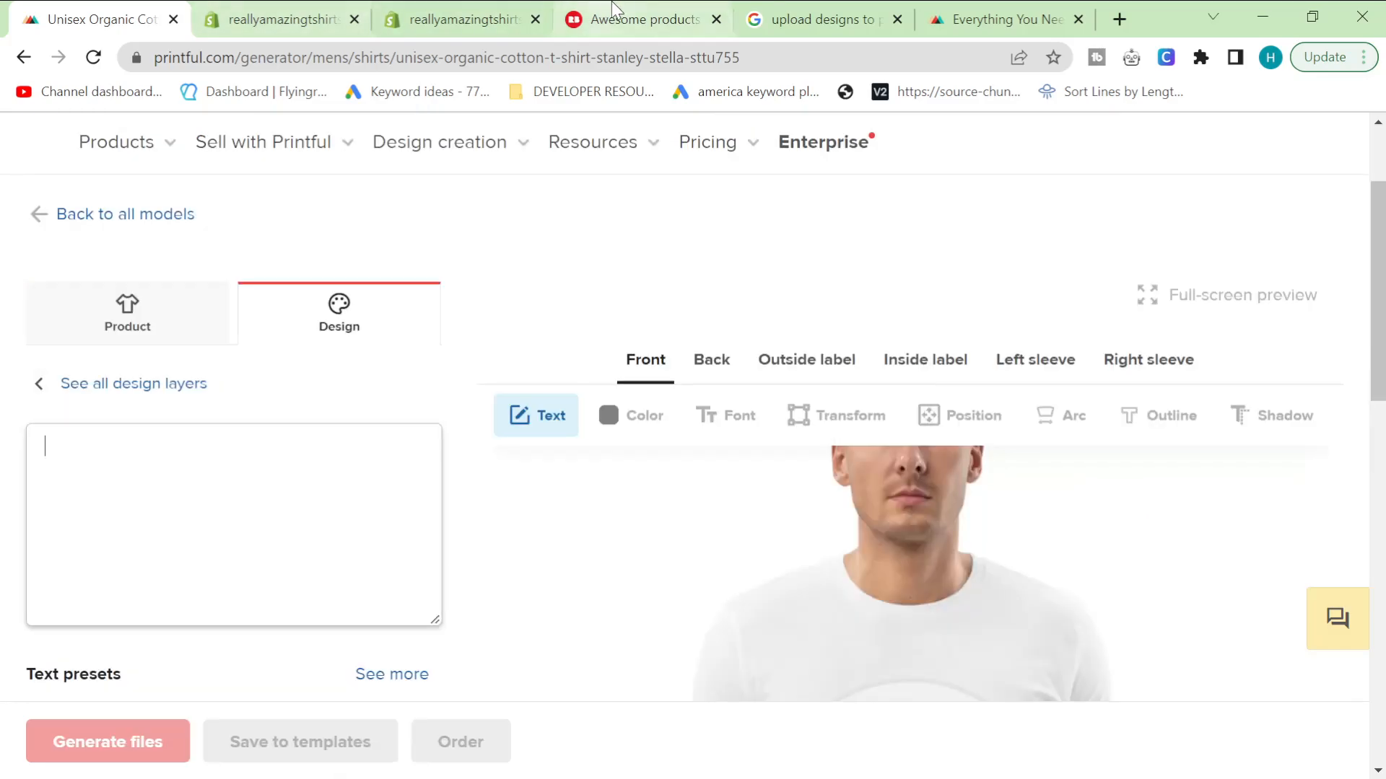
- Load Google Ads Keyword Planner in place of the Google search, place its tab beside Printful, and open Discover new keywords
left_click(823, 18)
left_click(726, 58)
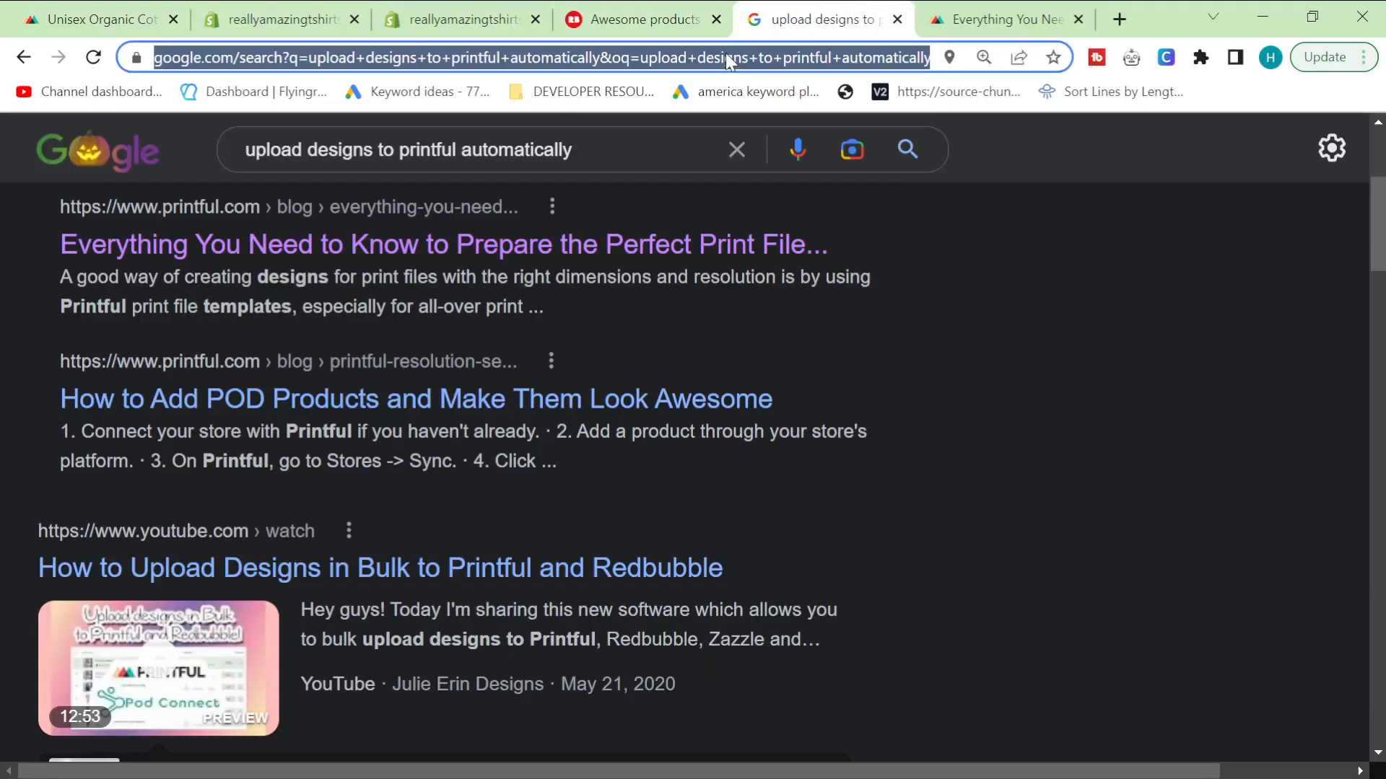
left_click(726, 91)
left_click_drag(873, 14, 329, 12)
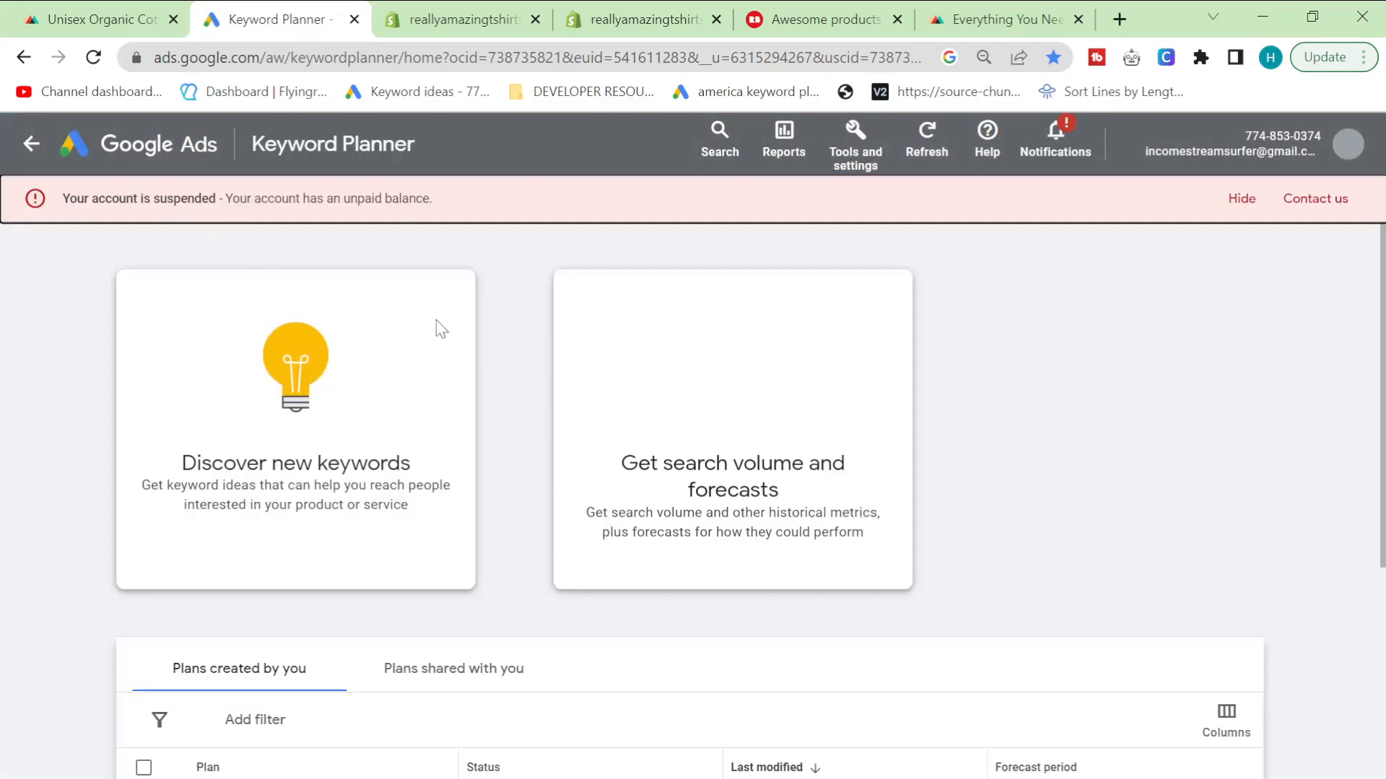
left_click(375, 353)
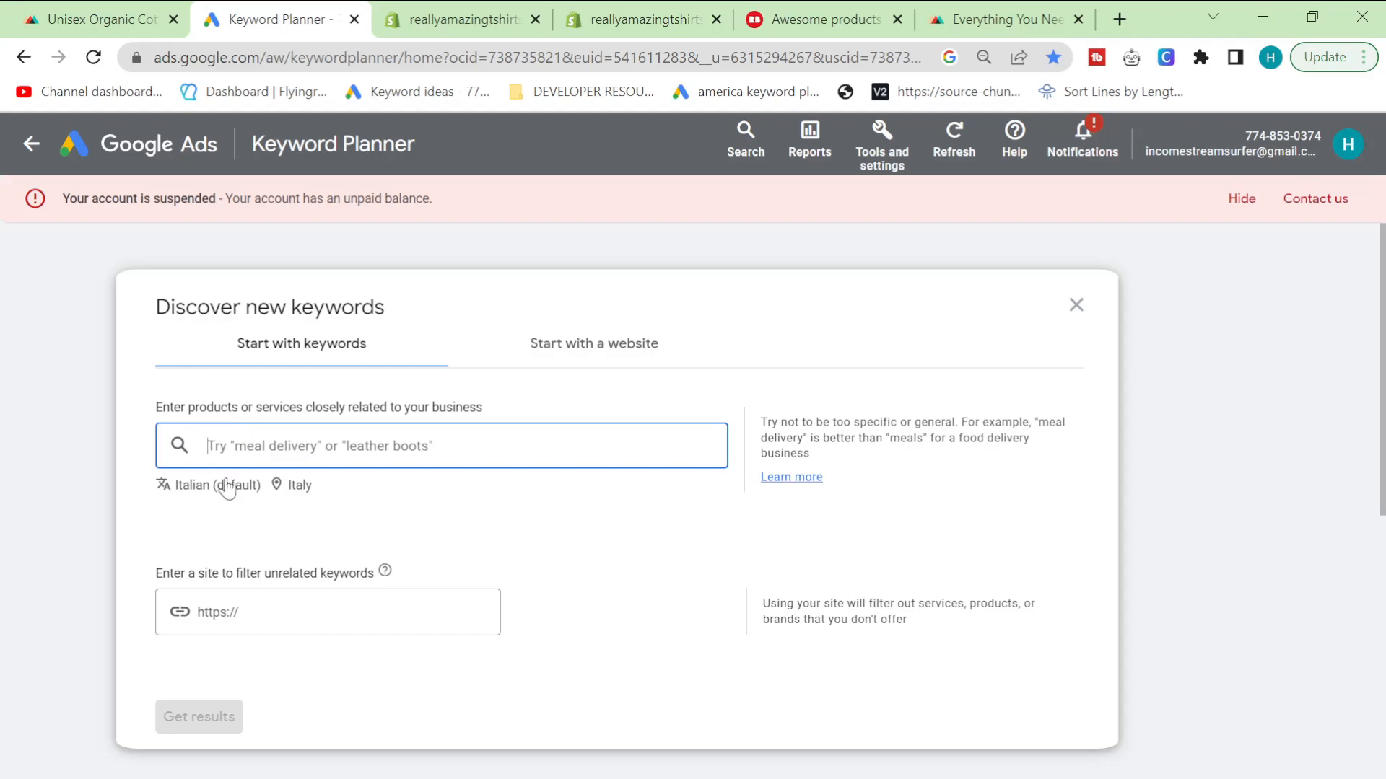
- Set the keyword discovery language to English
left_click(228, 488)
scroll(260, 318, "down", 15)
type("eng")
left_click(186, 603)
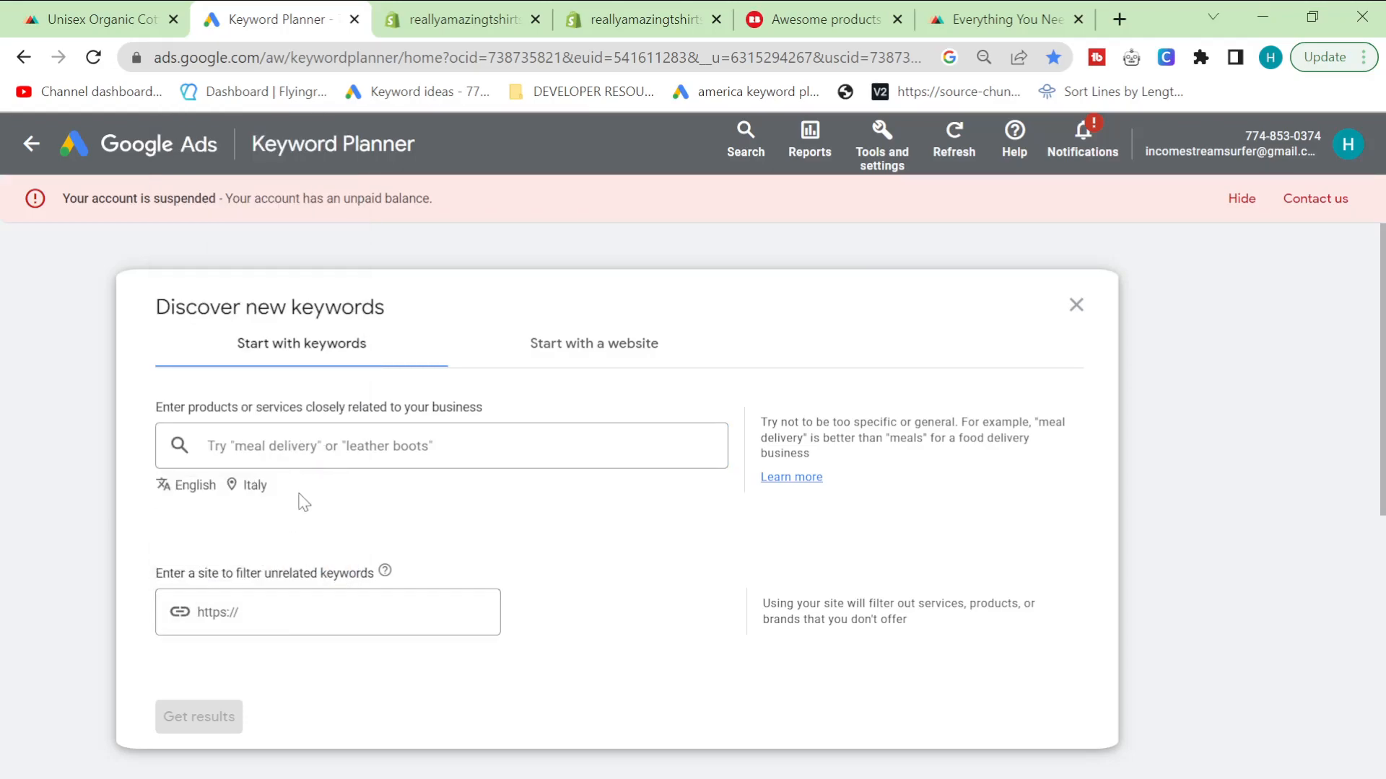
- Add the United States to the targeted locations alongside Italy, save, and switch back to the Printful T-shirt design
left_click(252, 486)
left_click(314, 269)
type("us")
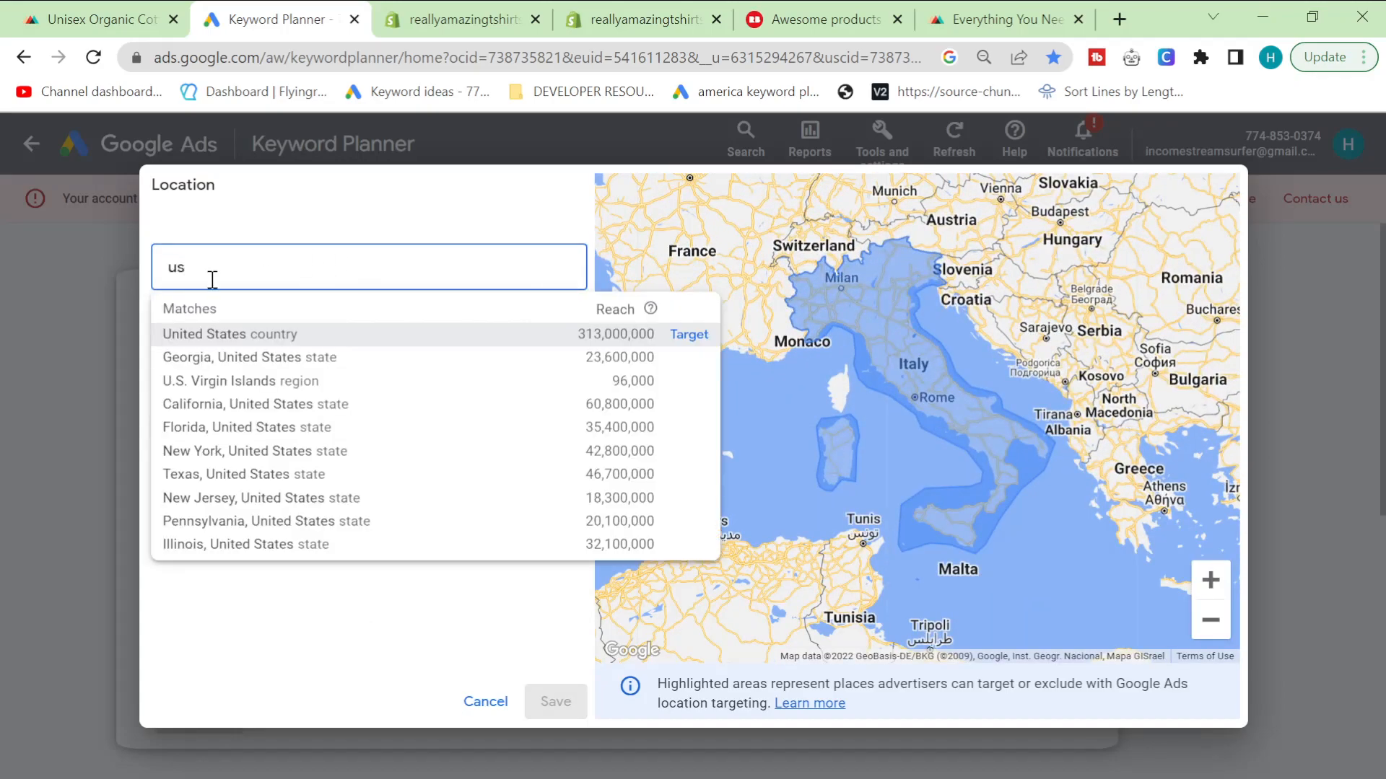
left_click(195, 339)
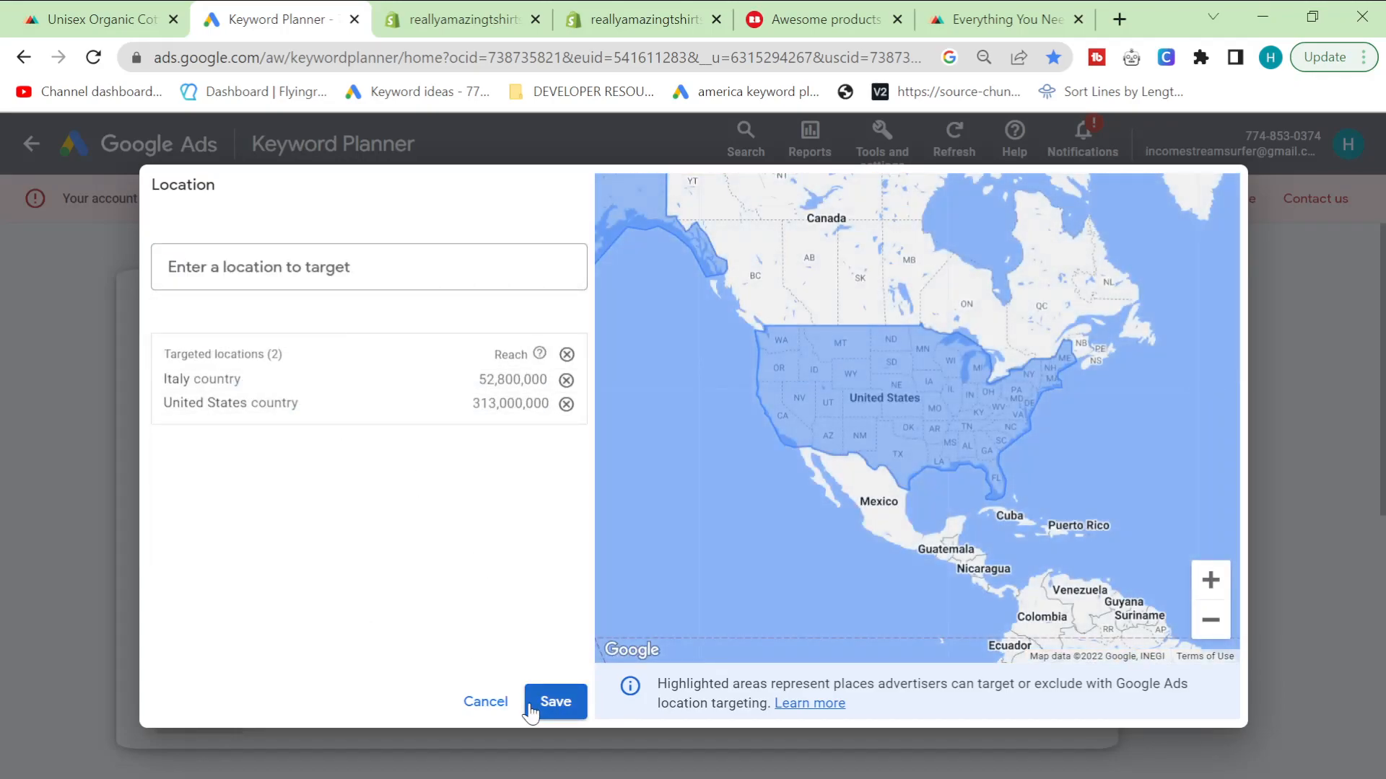
left_click(554, 702)
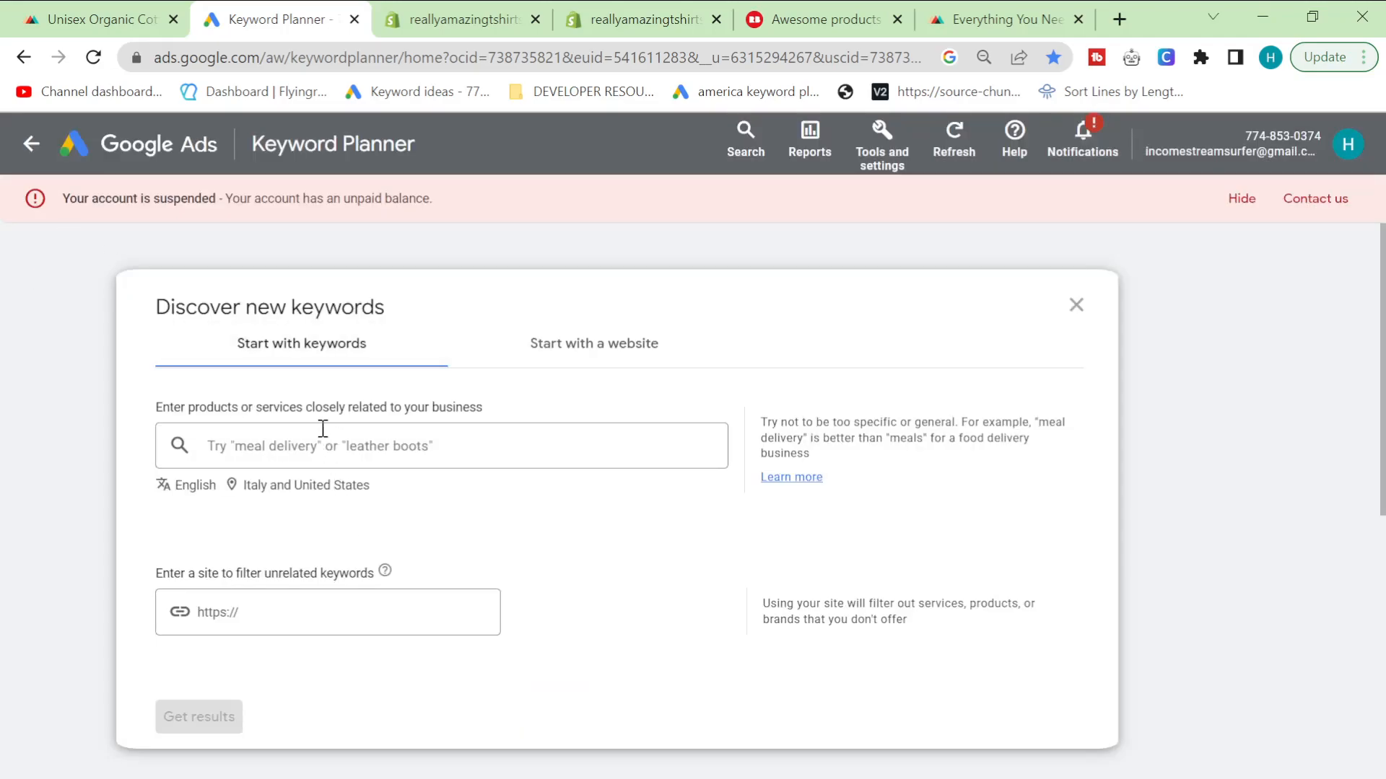
left_click(130, 16)
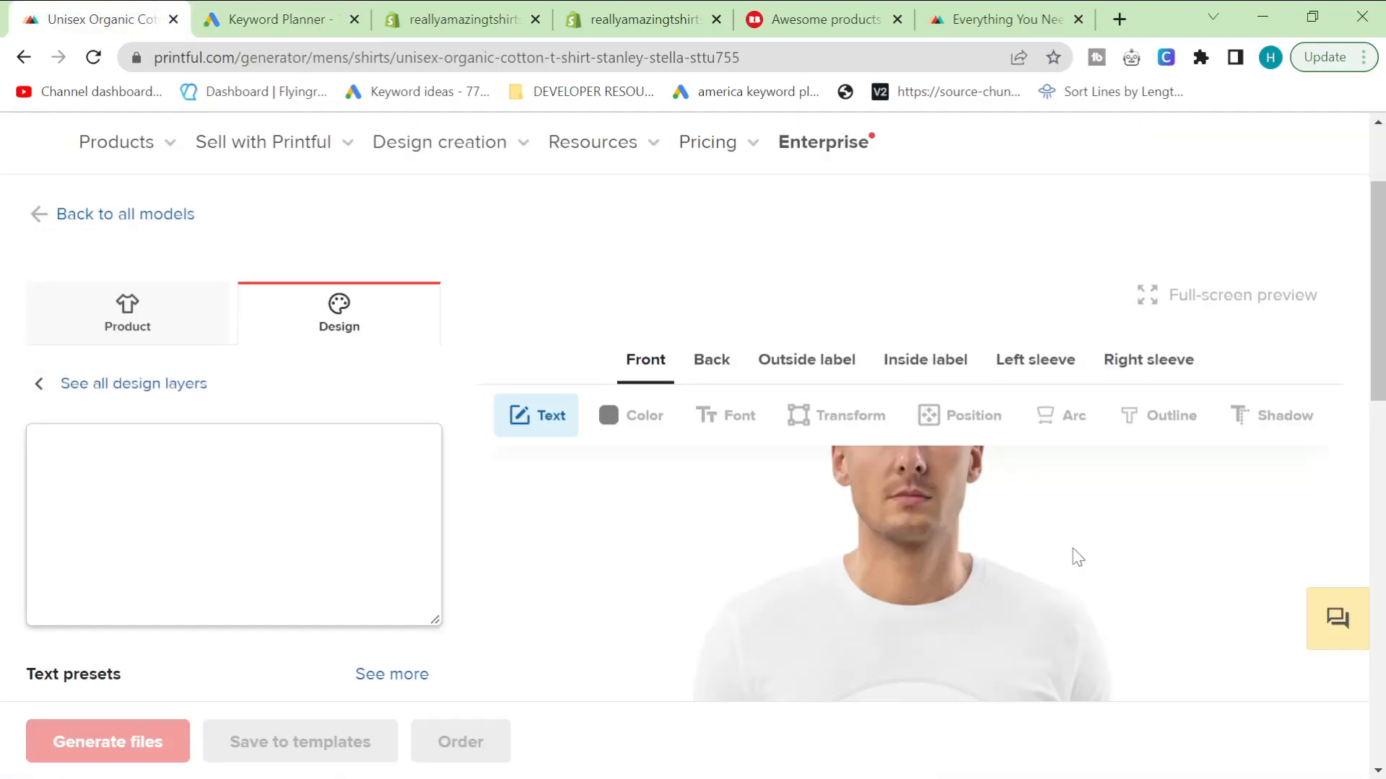
- Browse the text presets and ready-made quotes, and add the "Catch flights, not feelings" quote to the shirt front
scroll(1077, 557, "down", 8)
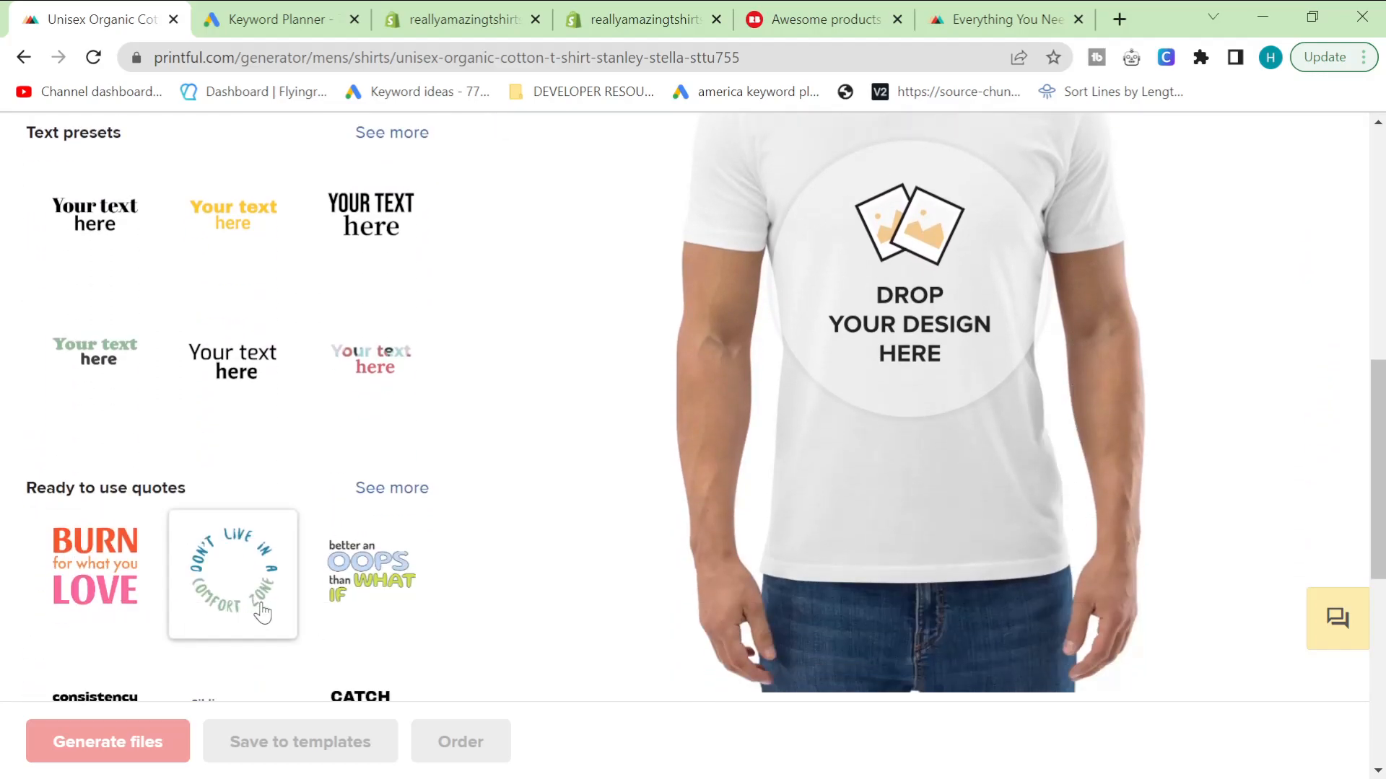
scroll(262, 614, "up", 2)
scroll(263, 610, "up", 2)
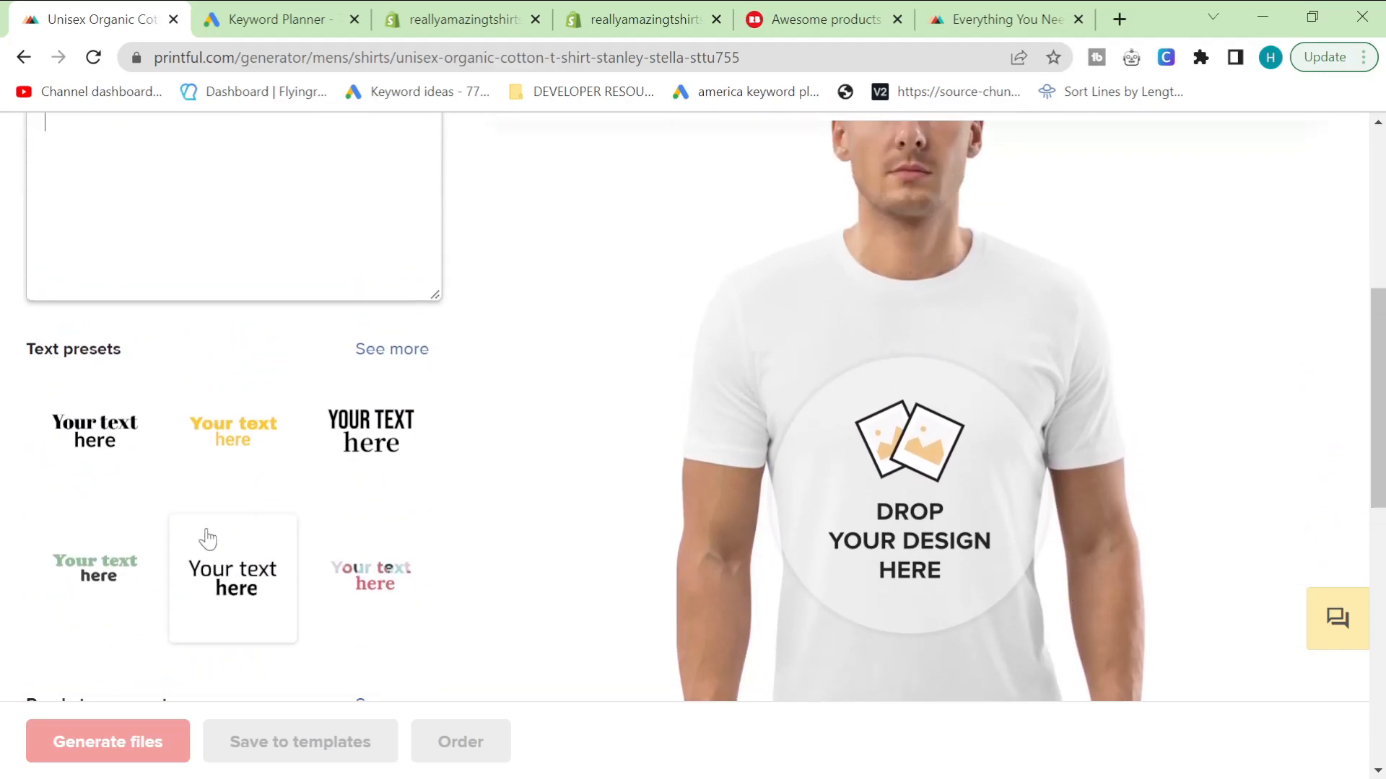
scroll(381, 430, "down", 3)
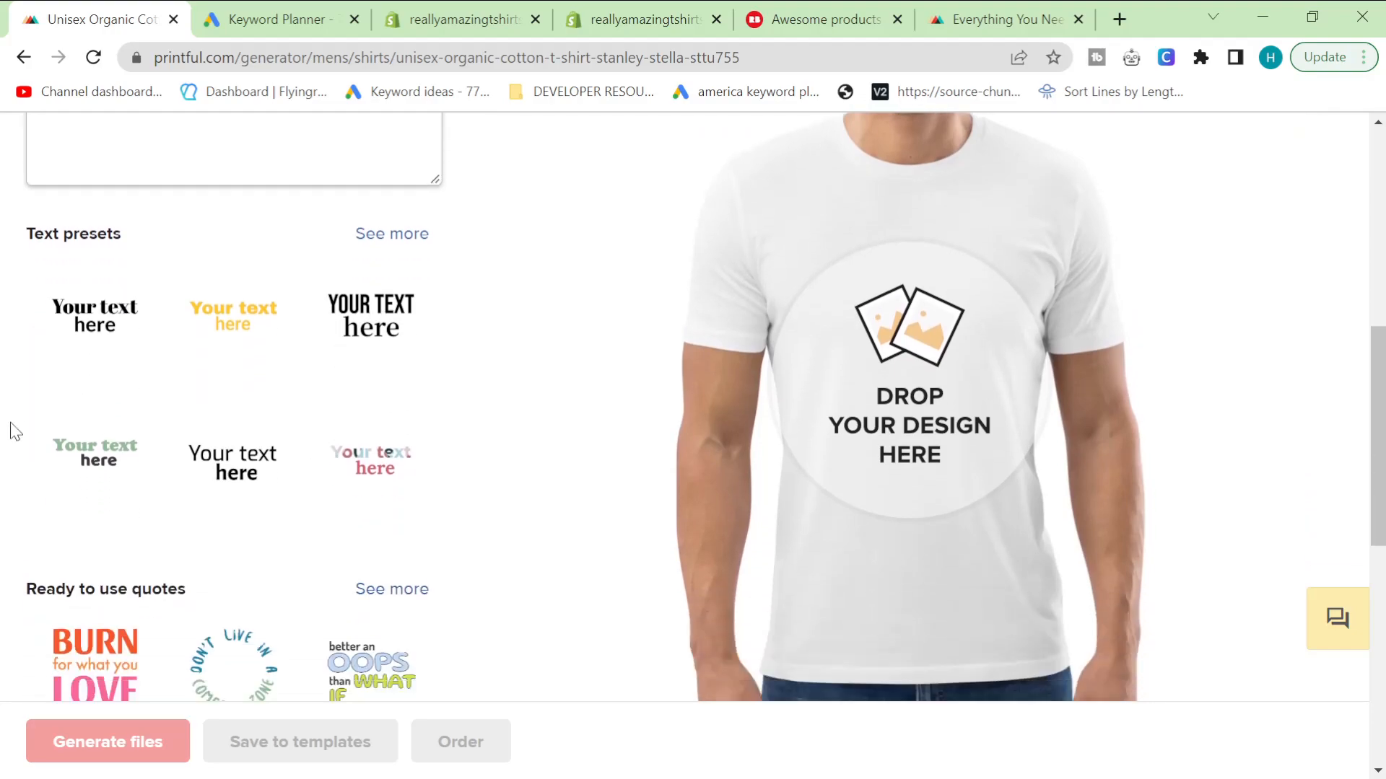
scroll(190, 374, "down", 3)
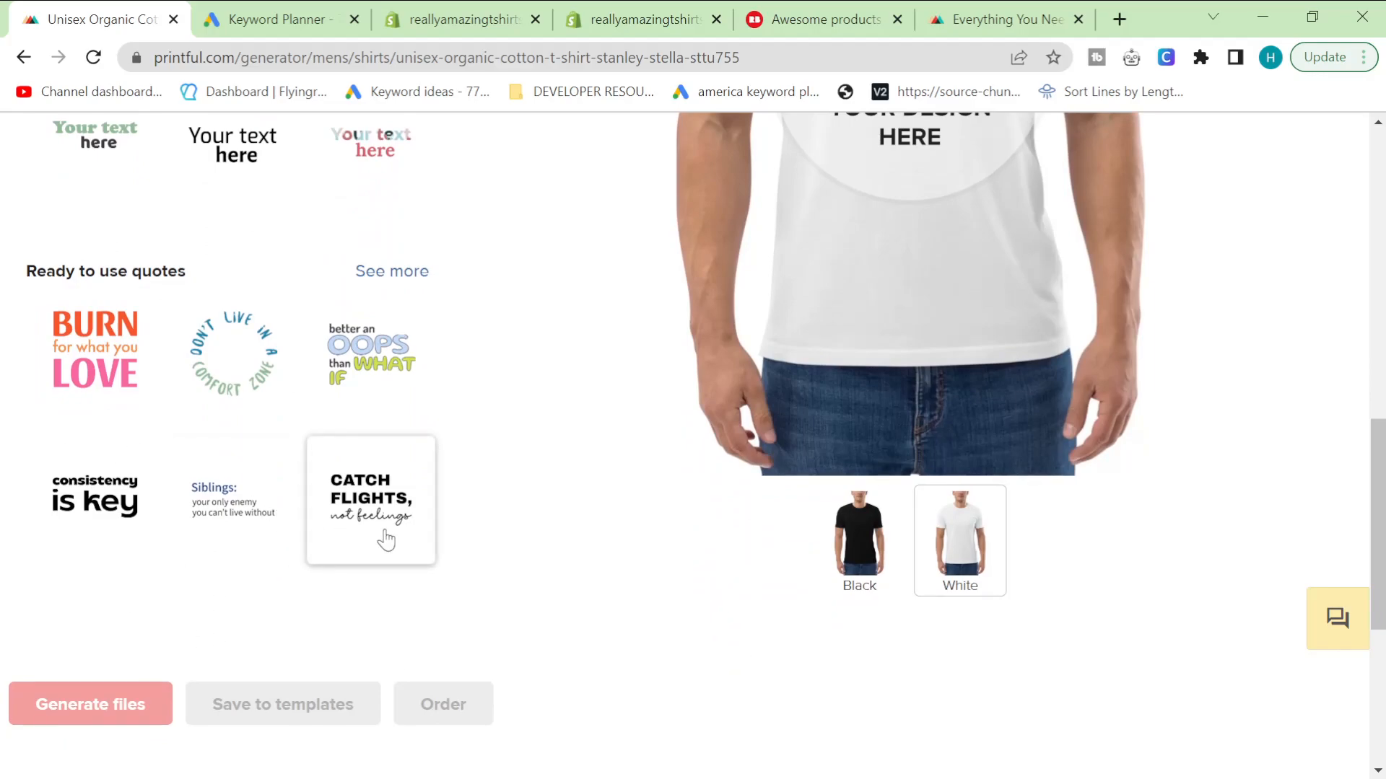
left_click(386, 539)
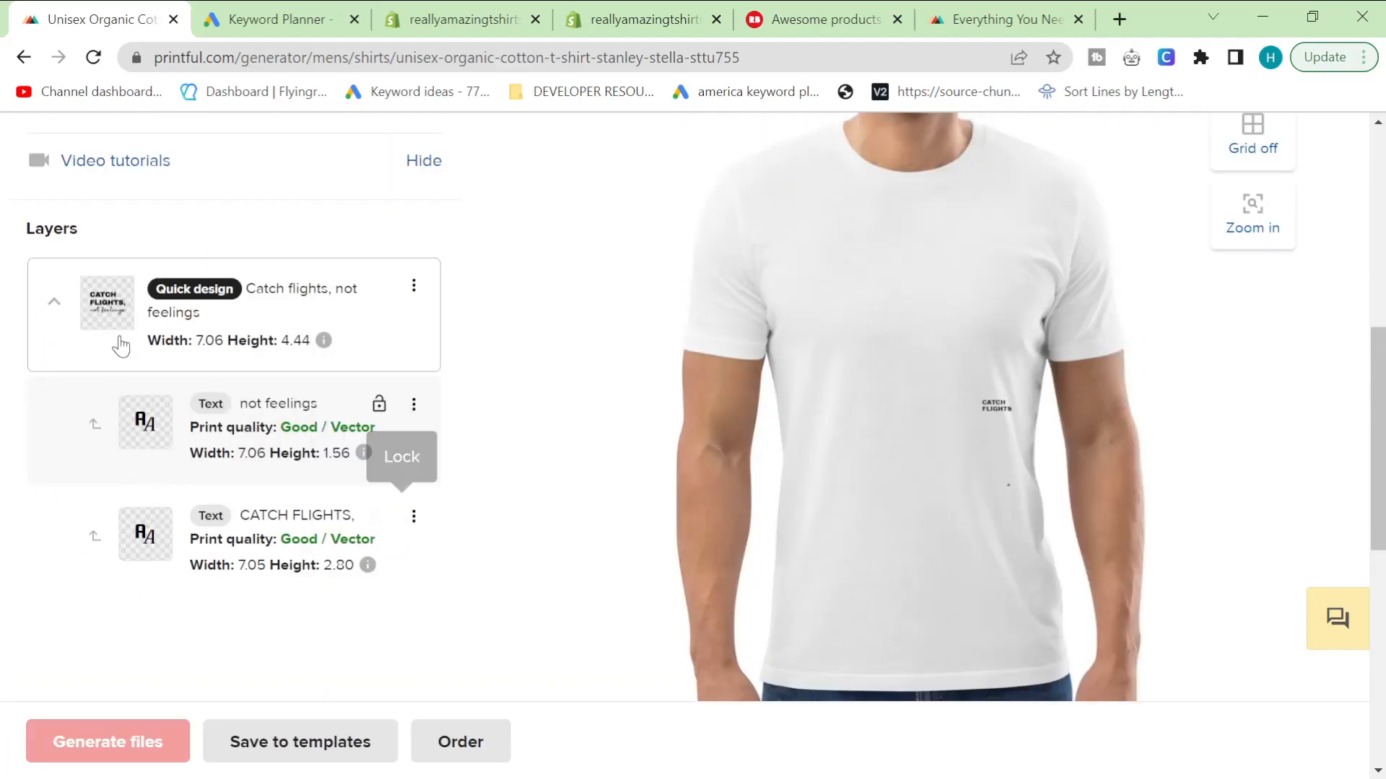
- Check the quote's layers and open the wording of the "CATCH FLIGHTS," text layer for editing
scroll(216, 365, "up", 3)
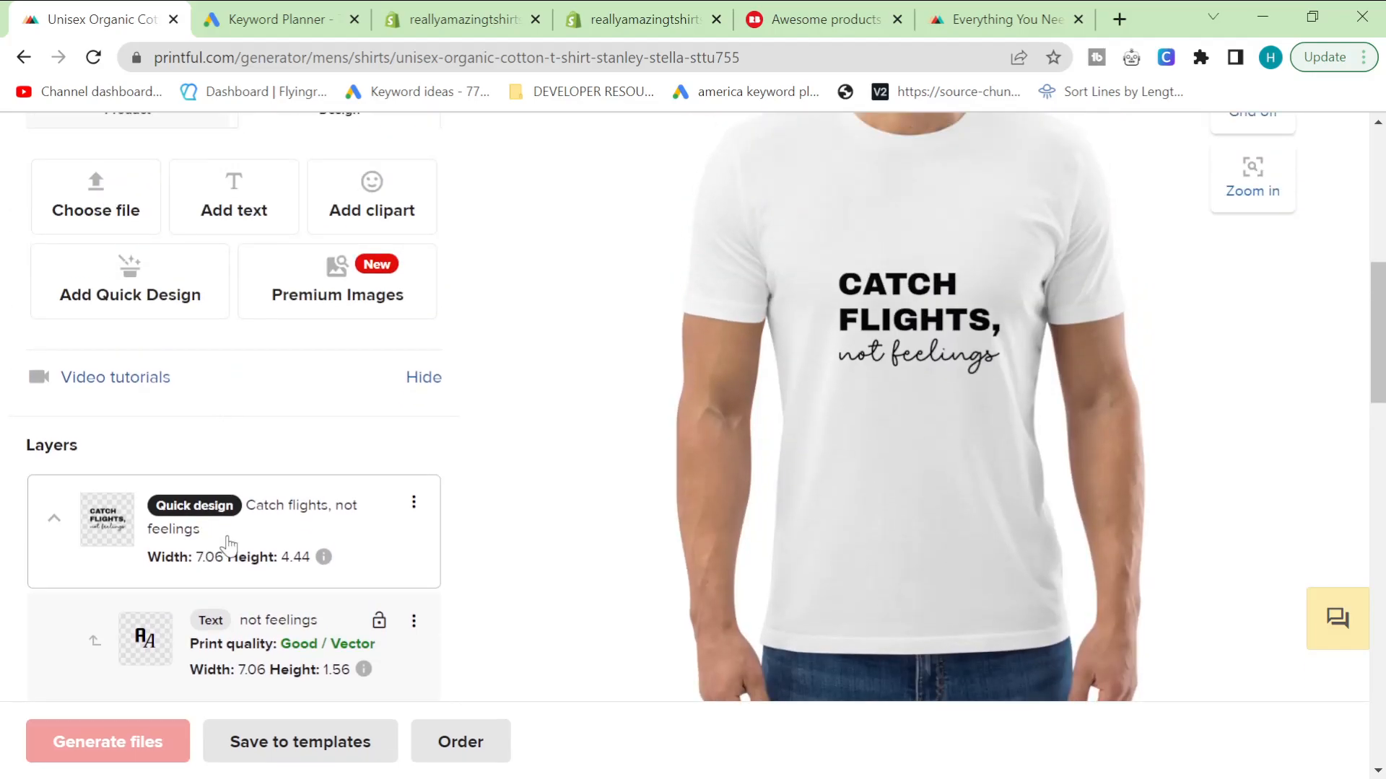
scroll(228, 548, "down", 3)
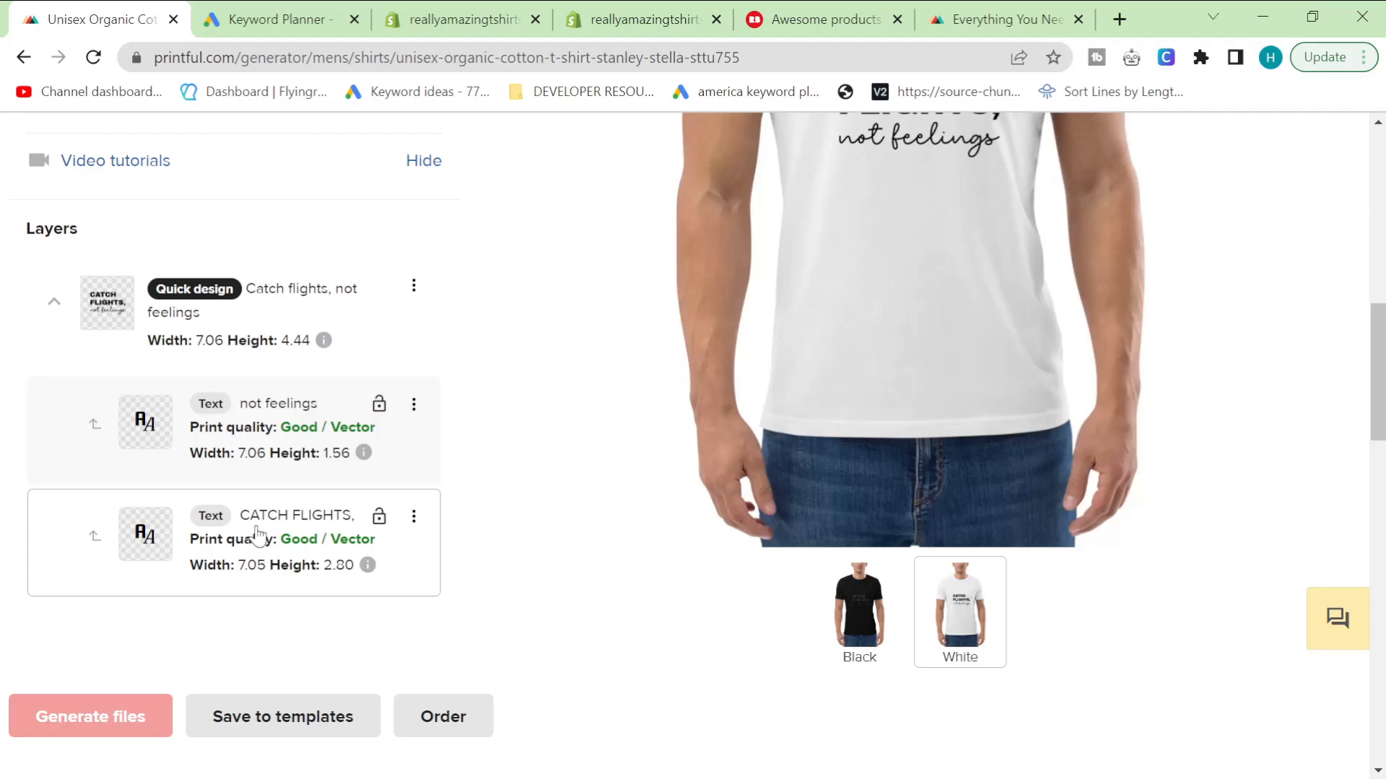
left_click(307, 302)
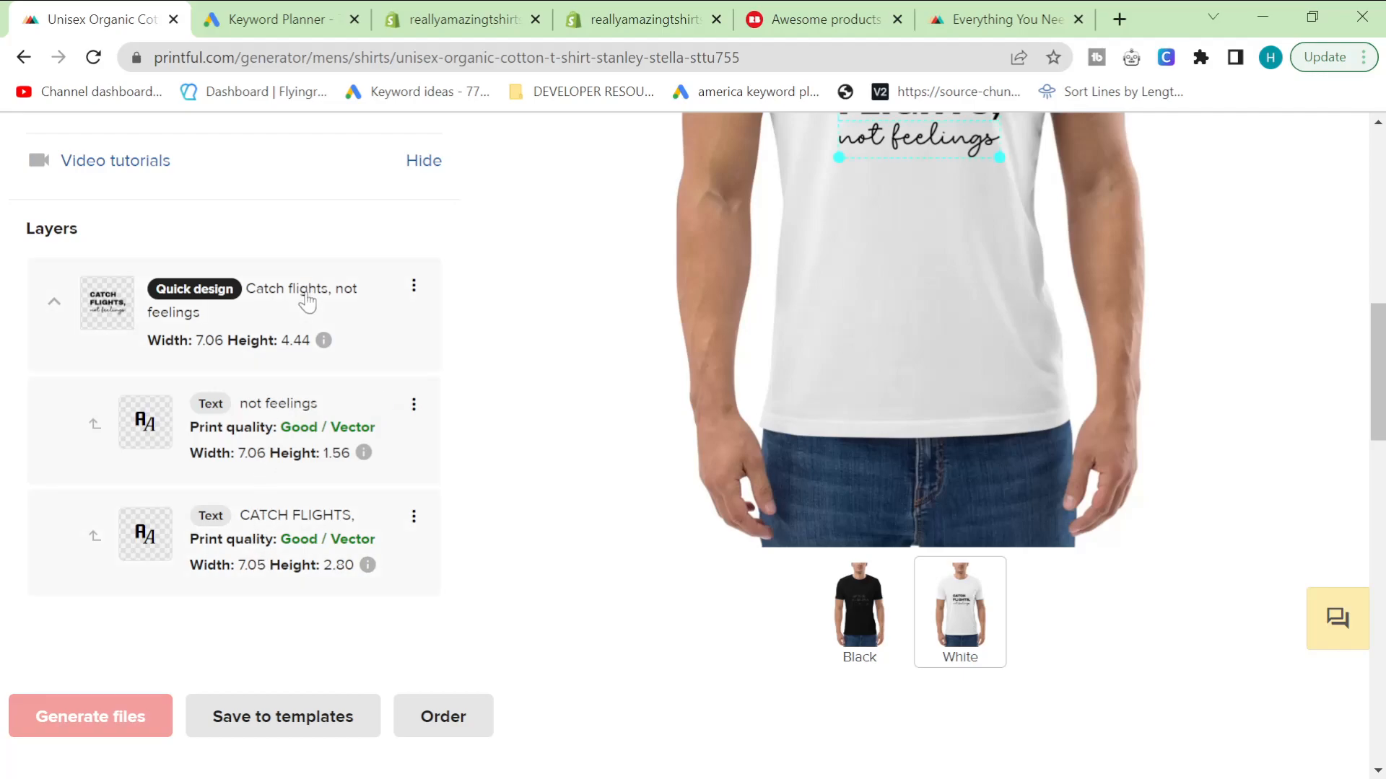
scroll(878, 225, "up", 3)
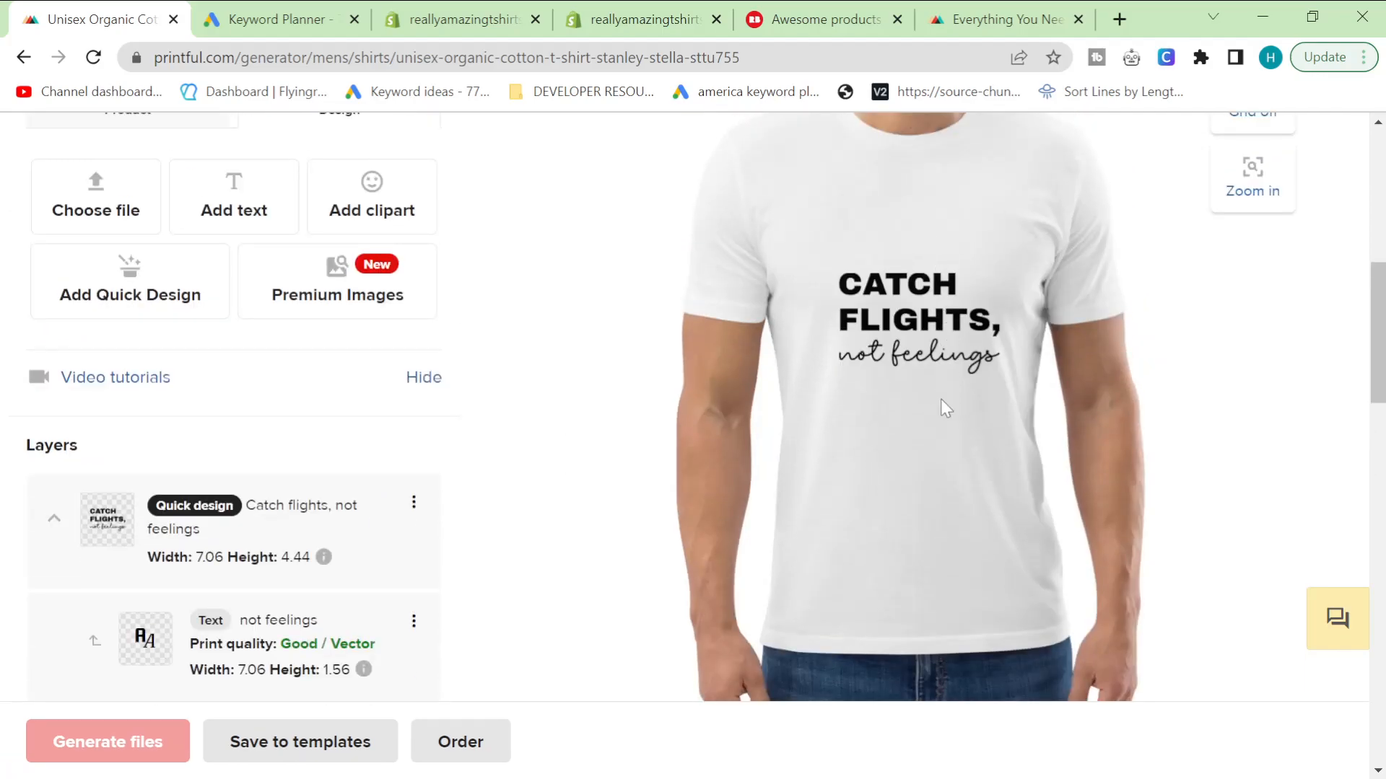
left_click(919, 317)
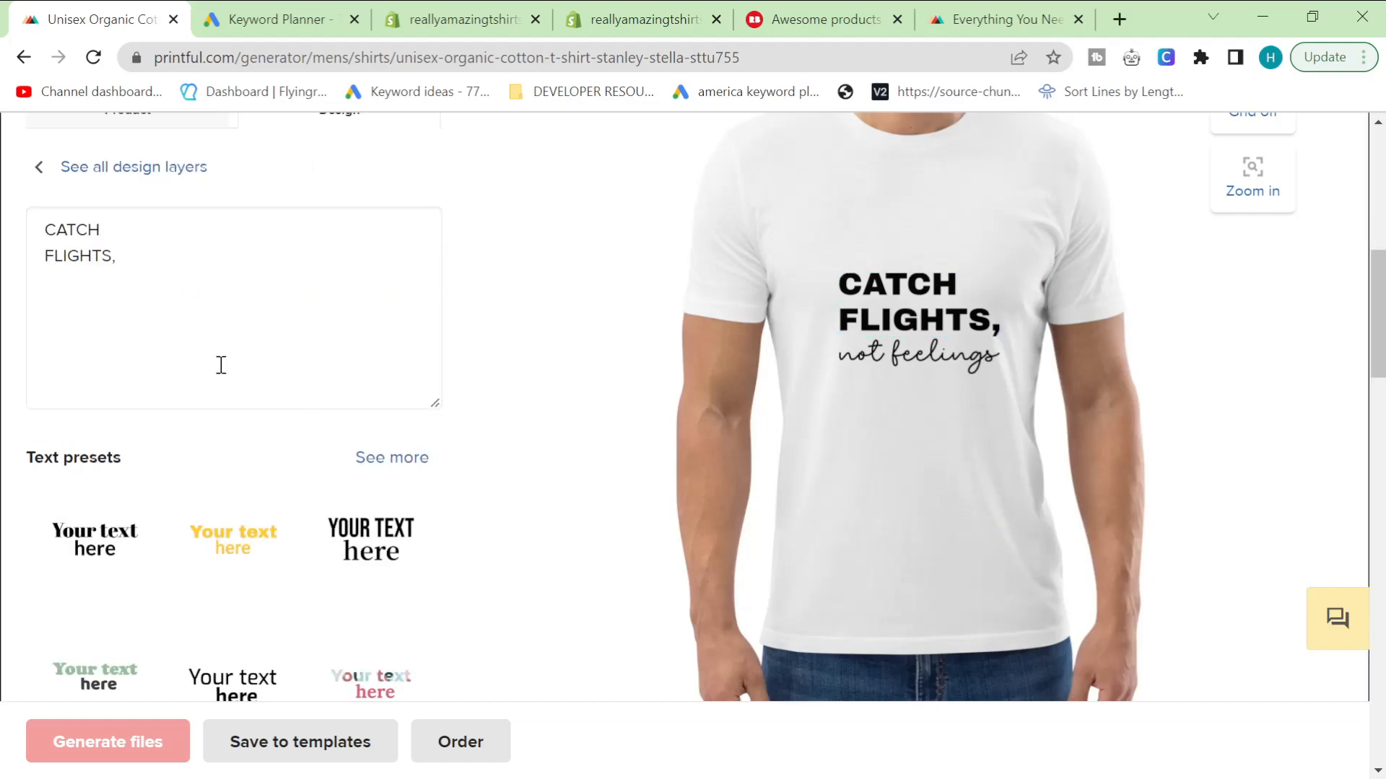
left_click_drag(160, 268, 34, 228)
left_click(167, 258)
- Switch to Google Ads Keyword Planner and get keyword ideas for "catch flights not feelings shirt"
left_click(335, 18)
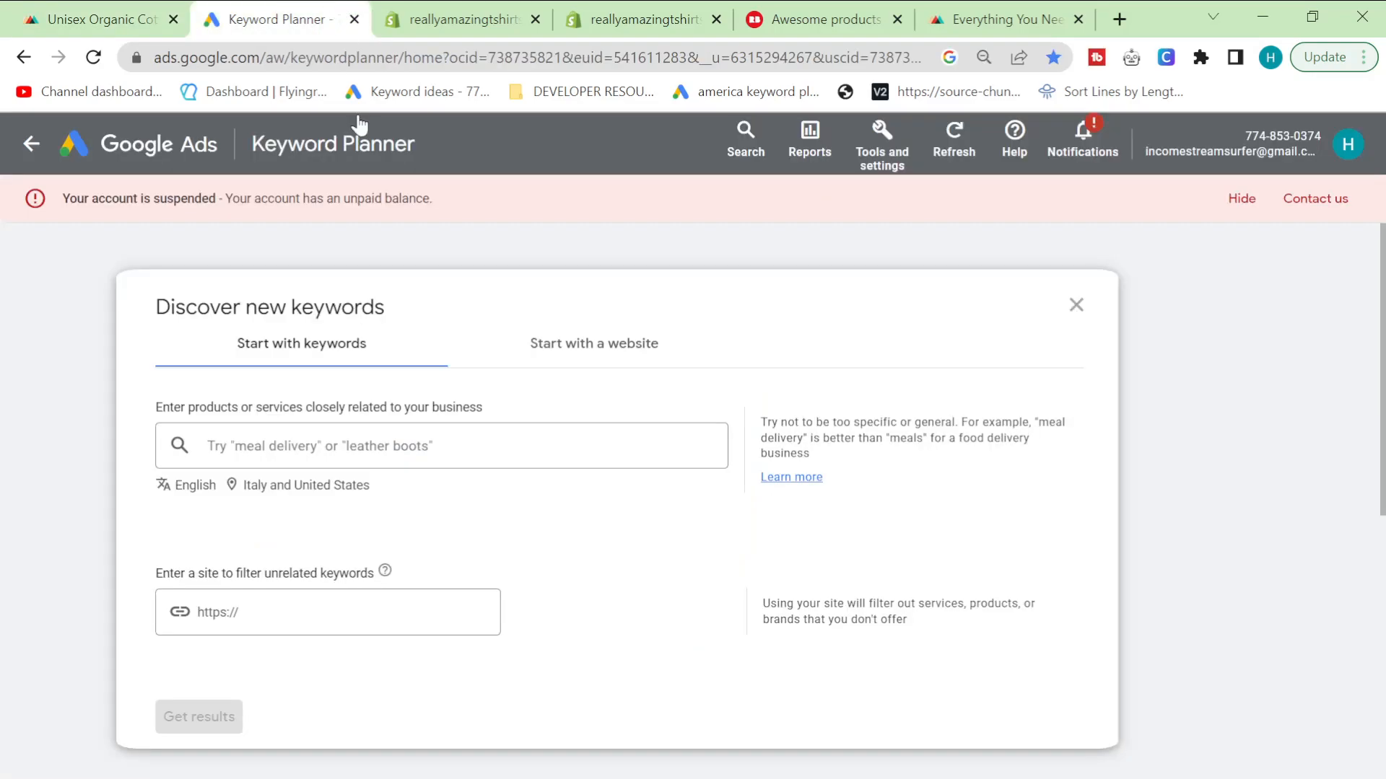
left_click(314, 437)
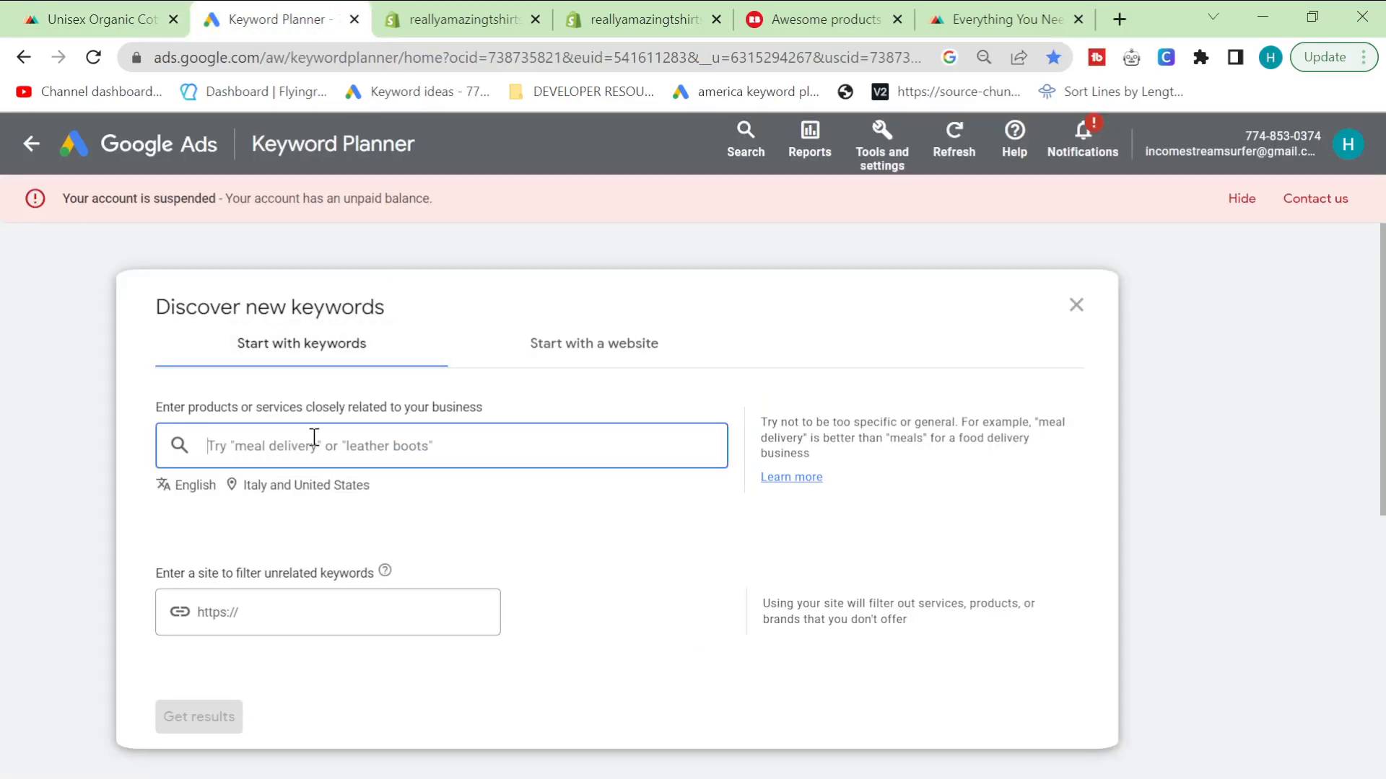
type("catch flights not feelings shir")
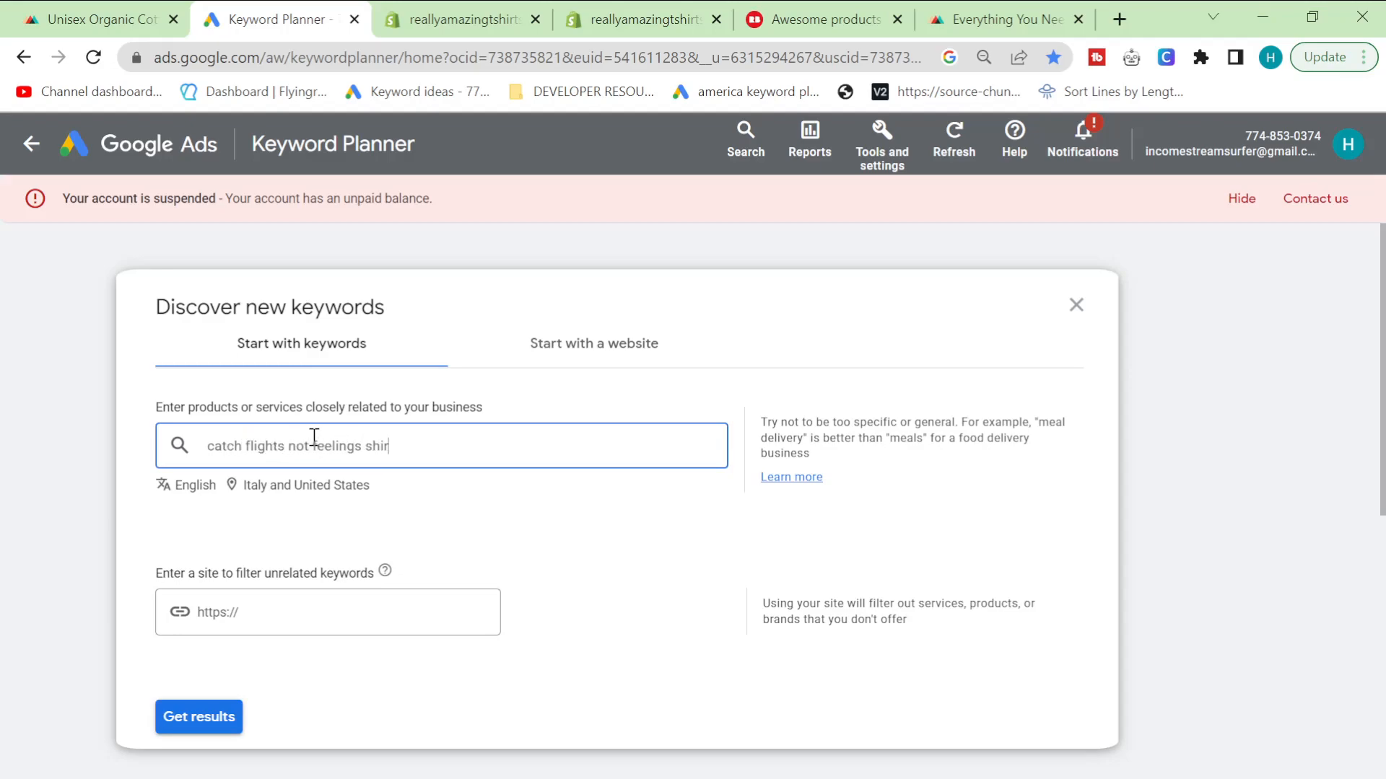
type("t")
key("Return")
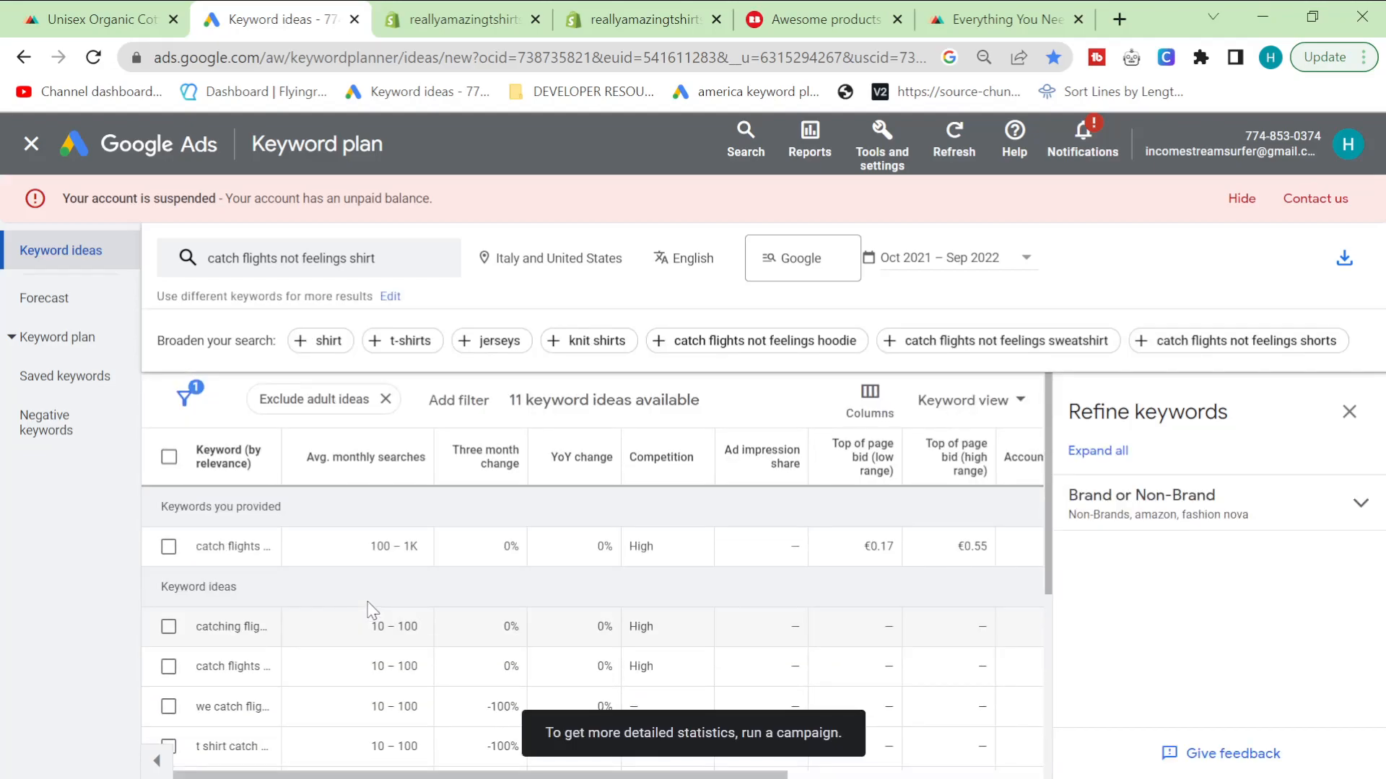
- Widen the Keyword column to show full phrases, and review the monthly searches and competition of the listed ideas
scroll(481, 453, "down", 2)
left_click_drag(281, 464, 509, 466)
scroll(557, 576, "down", 3)
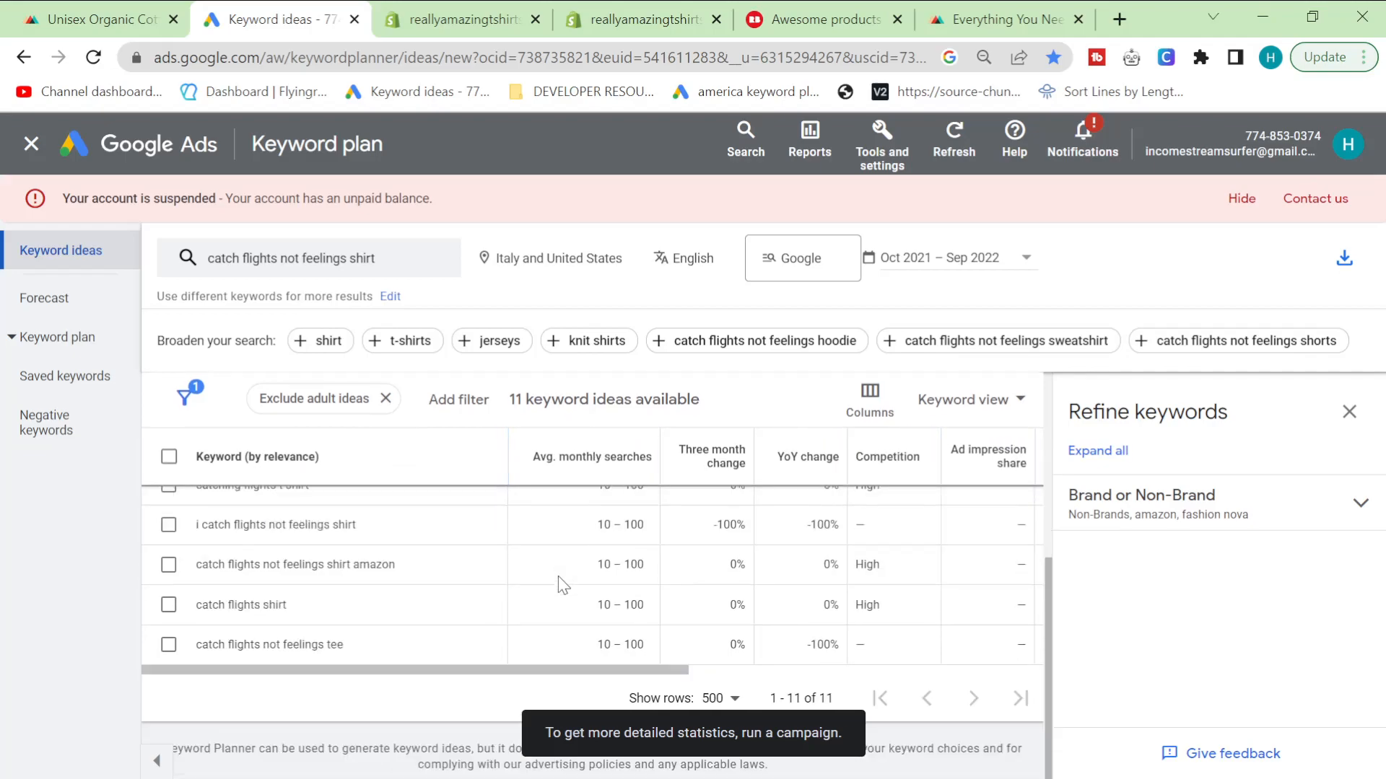
scroll(558, 576, "up", 5)
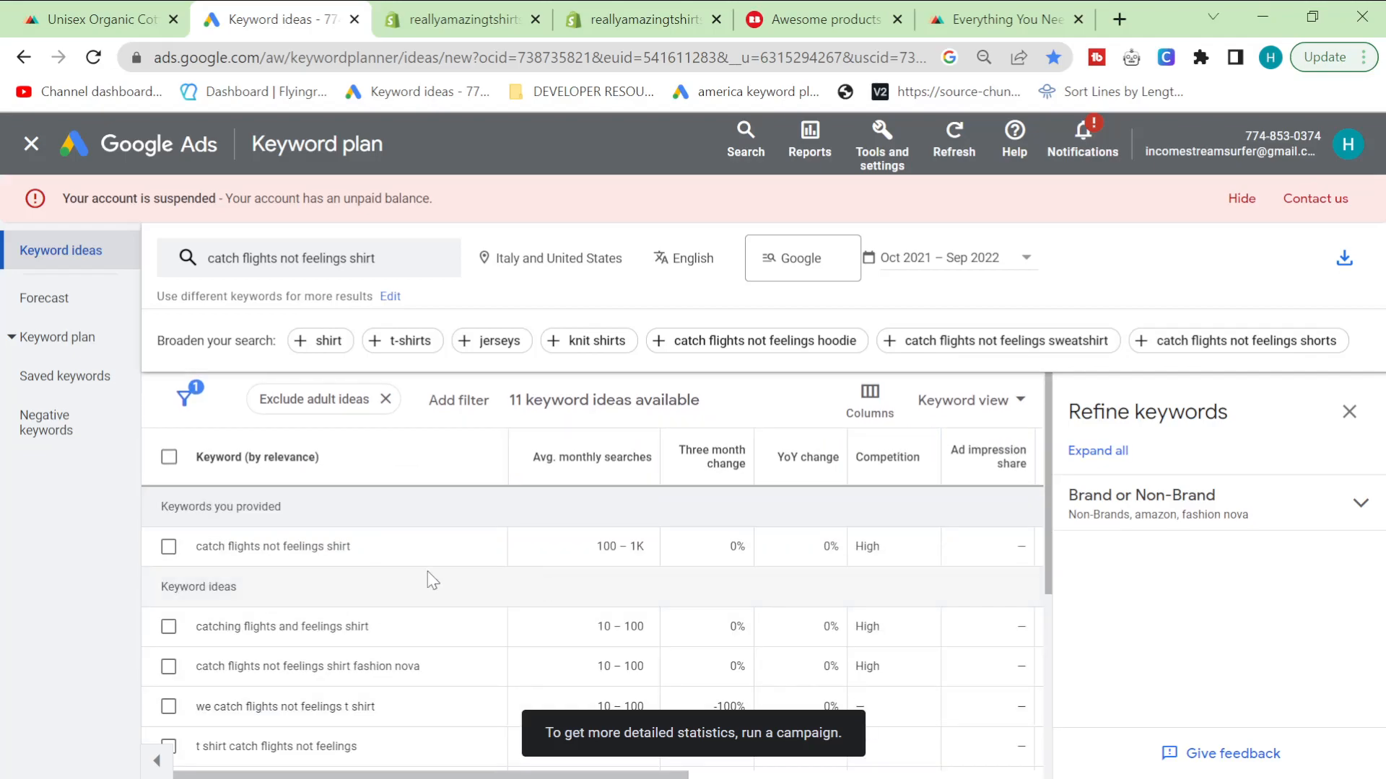
left_click_drag(376, 548, 170, 552)
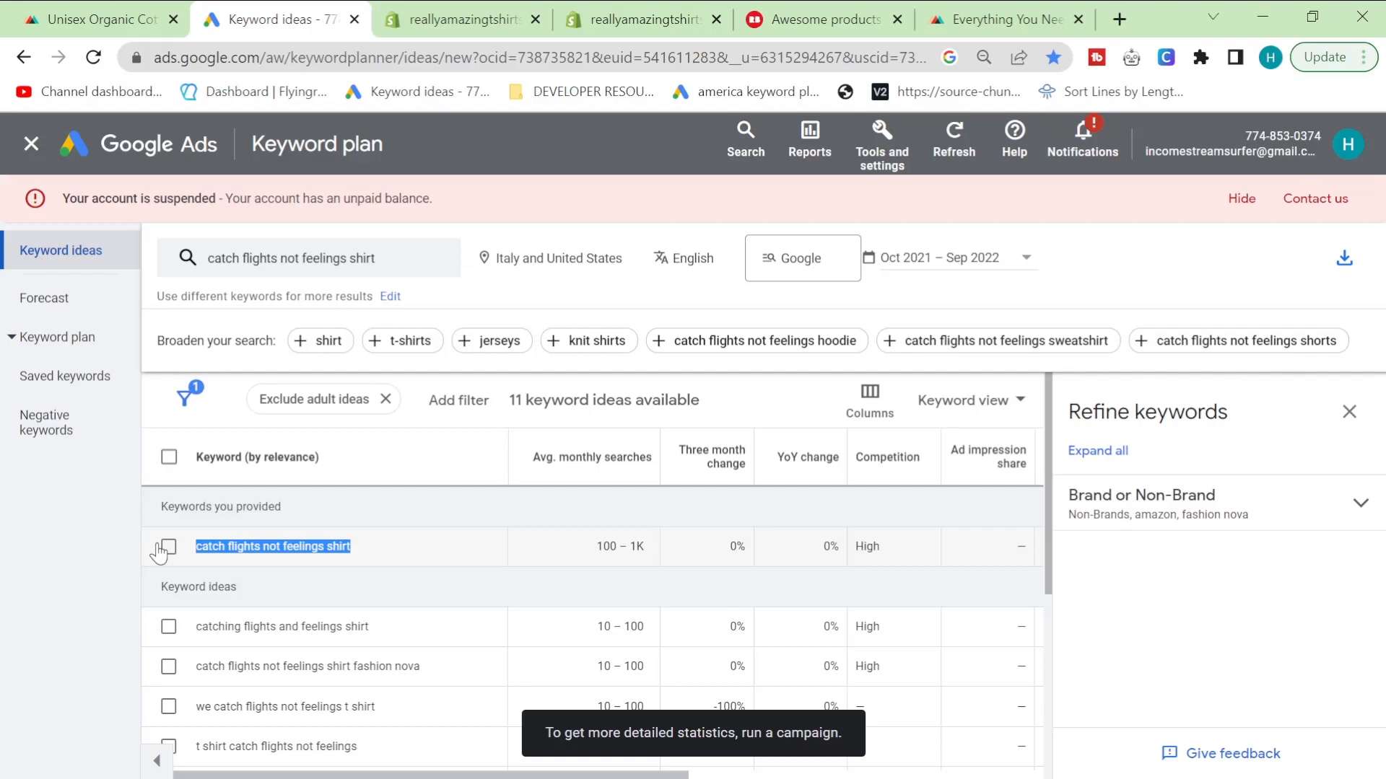
- Replace the planner's search term with "catch not feelings", get results, and look through the keyword ideas
left_click(78, 13)
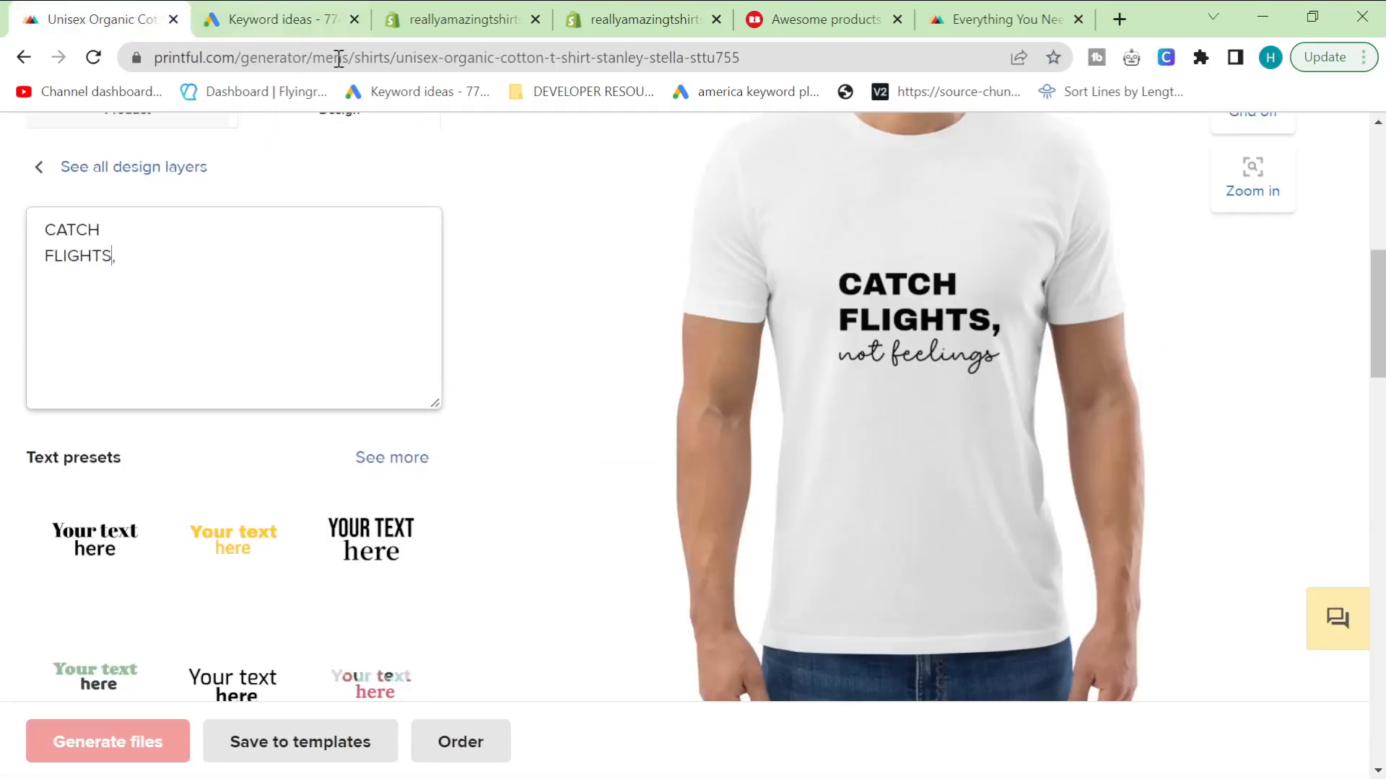
left_click(311, 20)
left_click(286, 271)
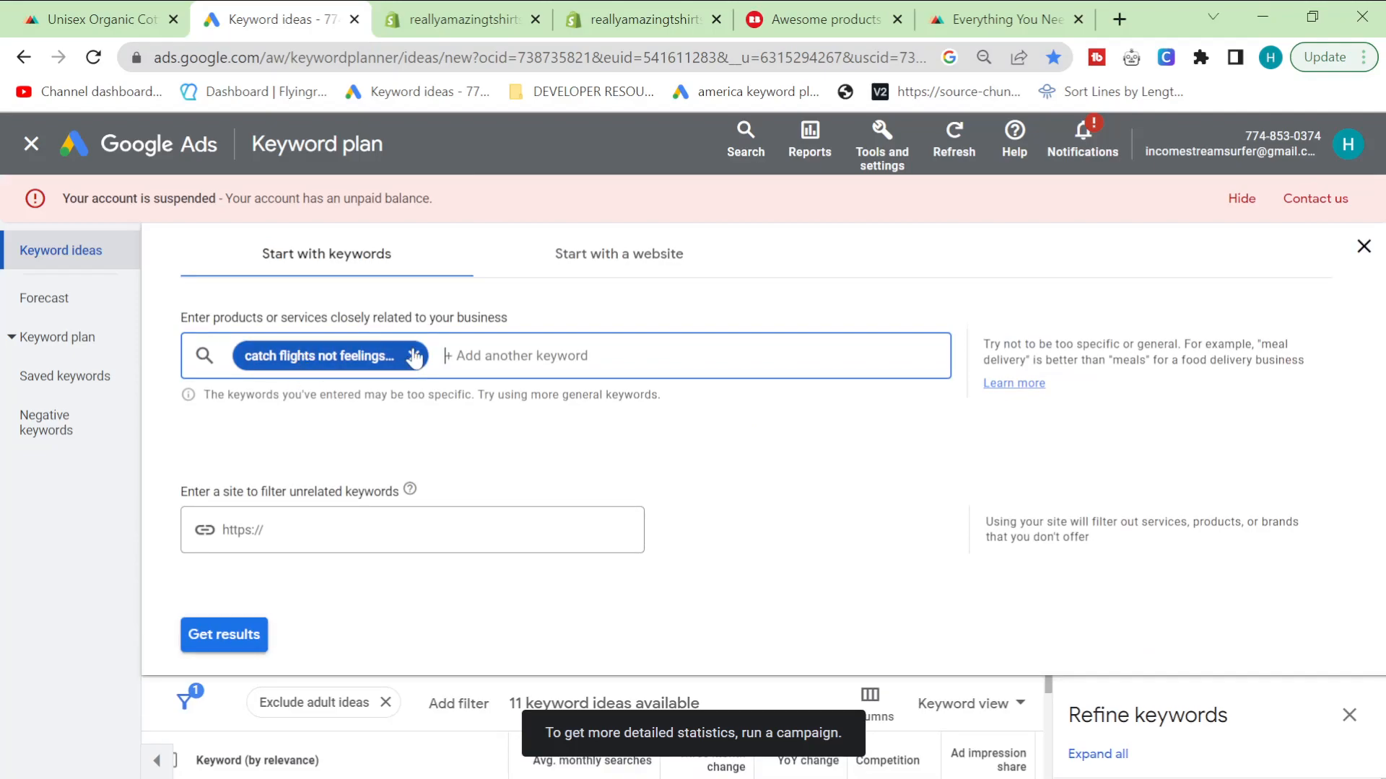
left_click(413, 356)
type("catch n")
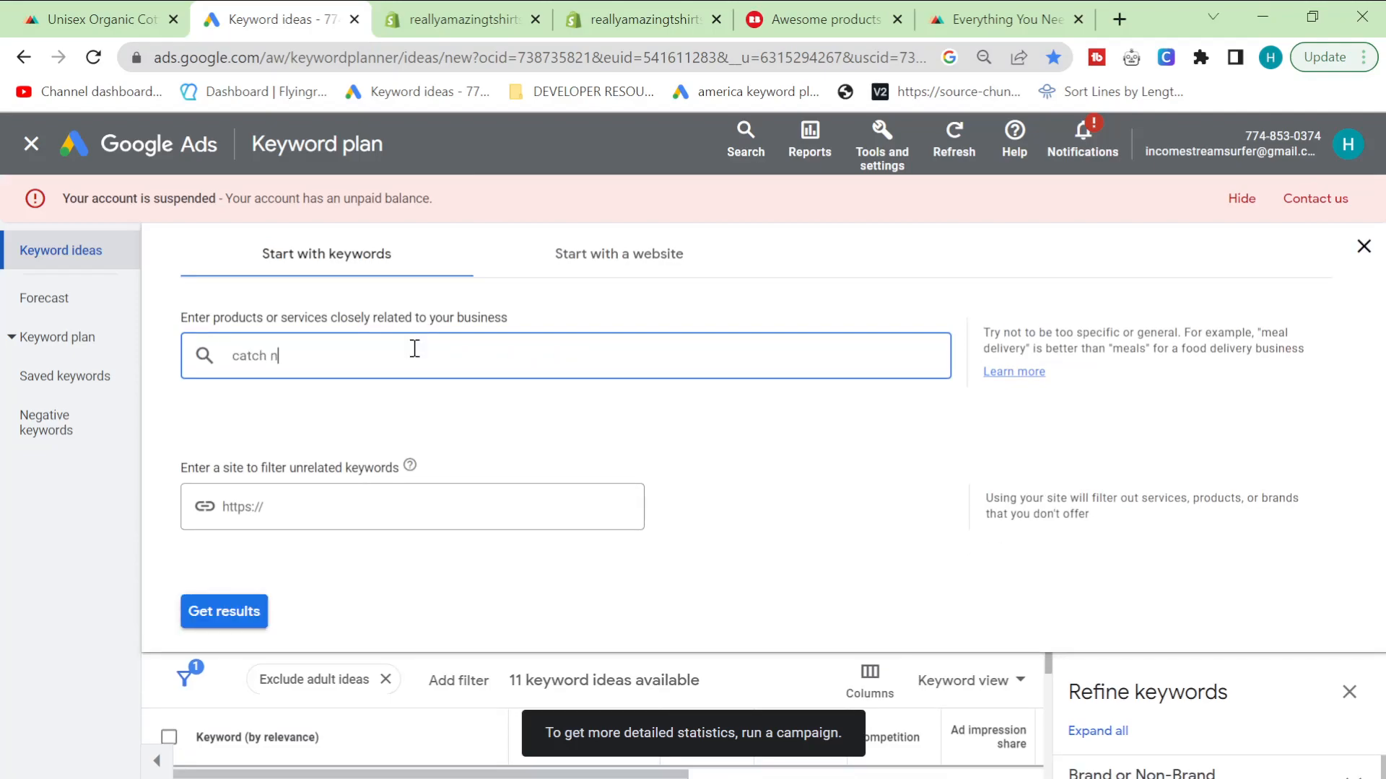
type("ot feelings")
key("Return")
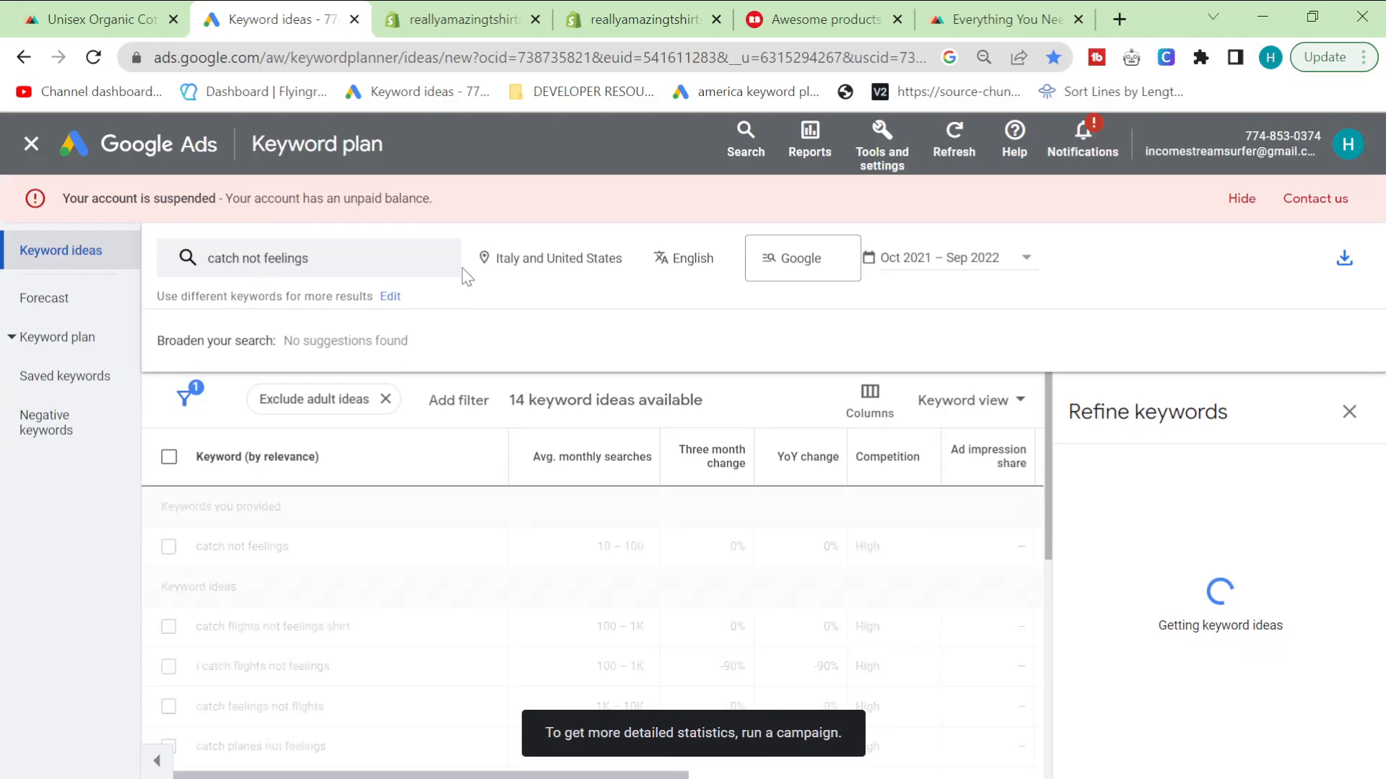
scroll(417, 667, "down", 2)
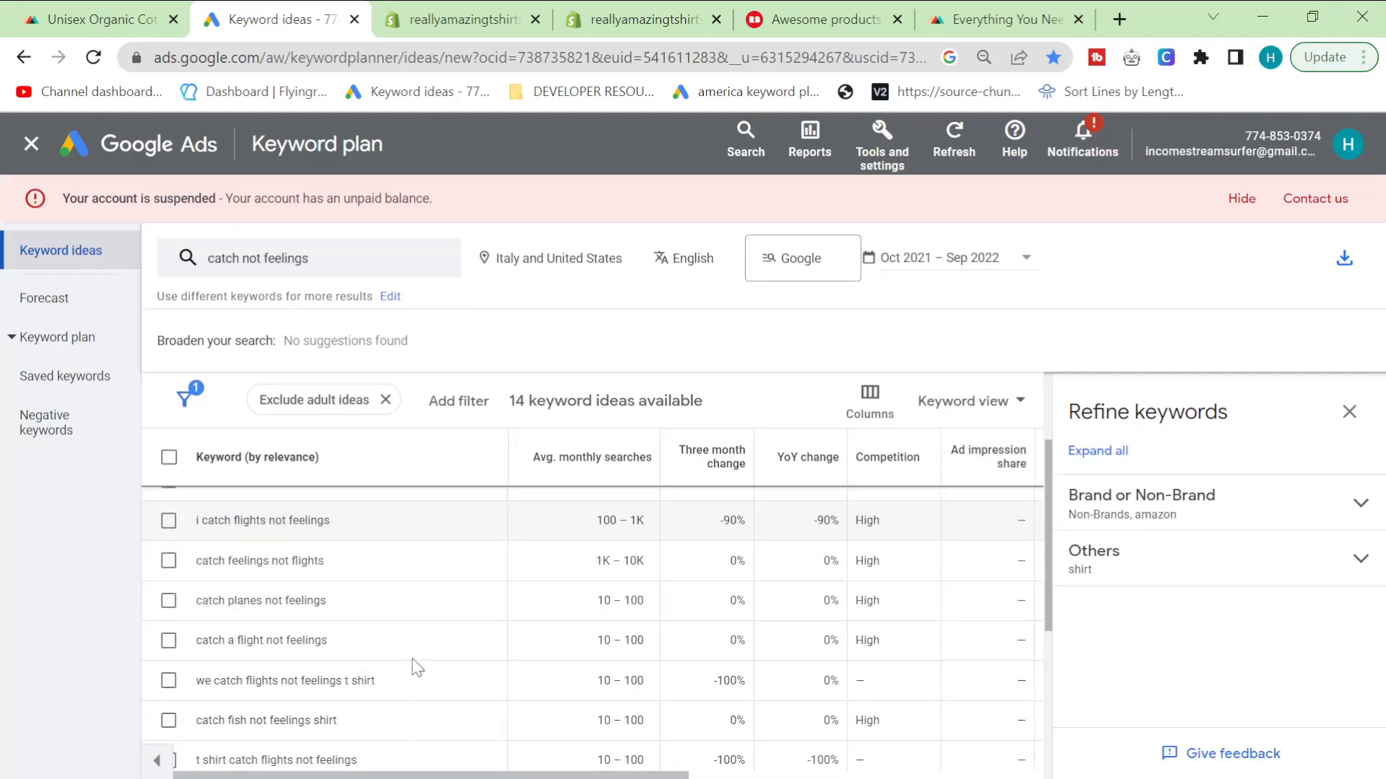
scroll(417, 667, "down", 5)
scroll(416, 664, "up", 7)
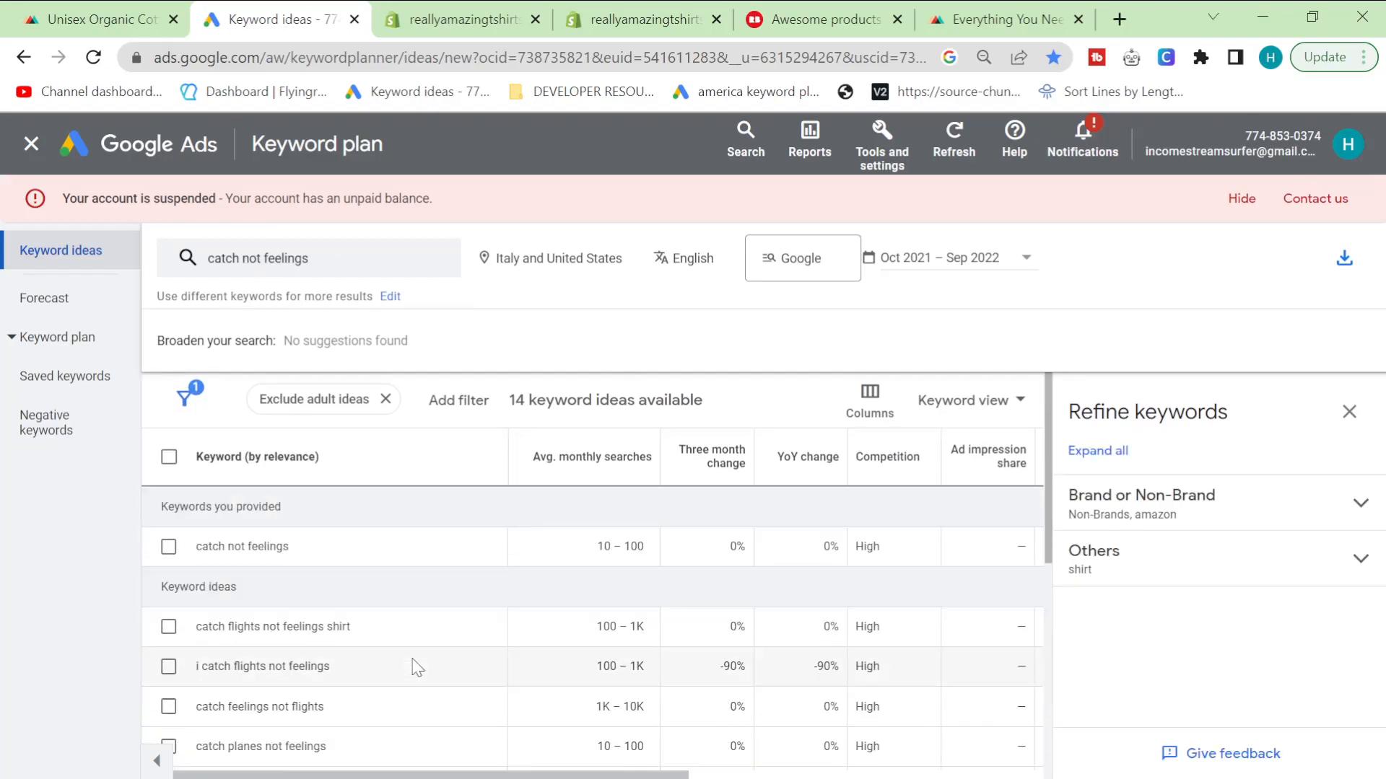
- Open keywordtool.io in a new tab and place it directly beside the Keyword Planner tab
left_click(1119, 20)
type("keyw")
key("Return")
left_click_drag(1011, 20, 393, 19)
- Search Keyword Tool's Google keywords for "catch not feelings" and look through the preposition results
type("cat")
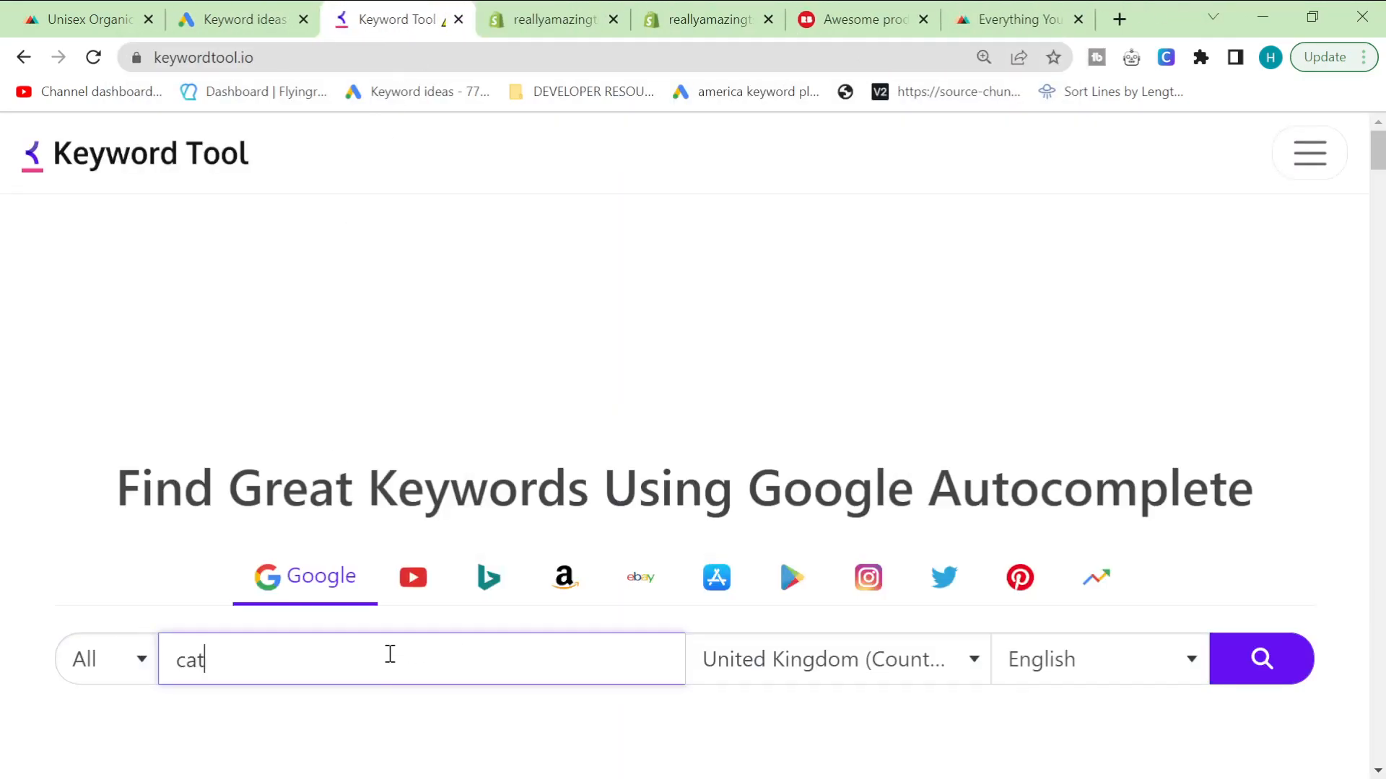
type("ch not feelings")
key("Return")
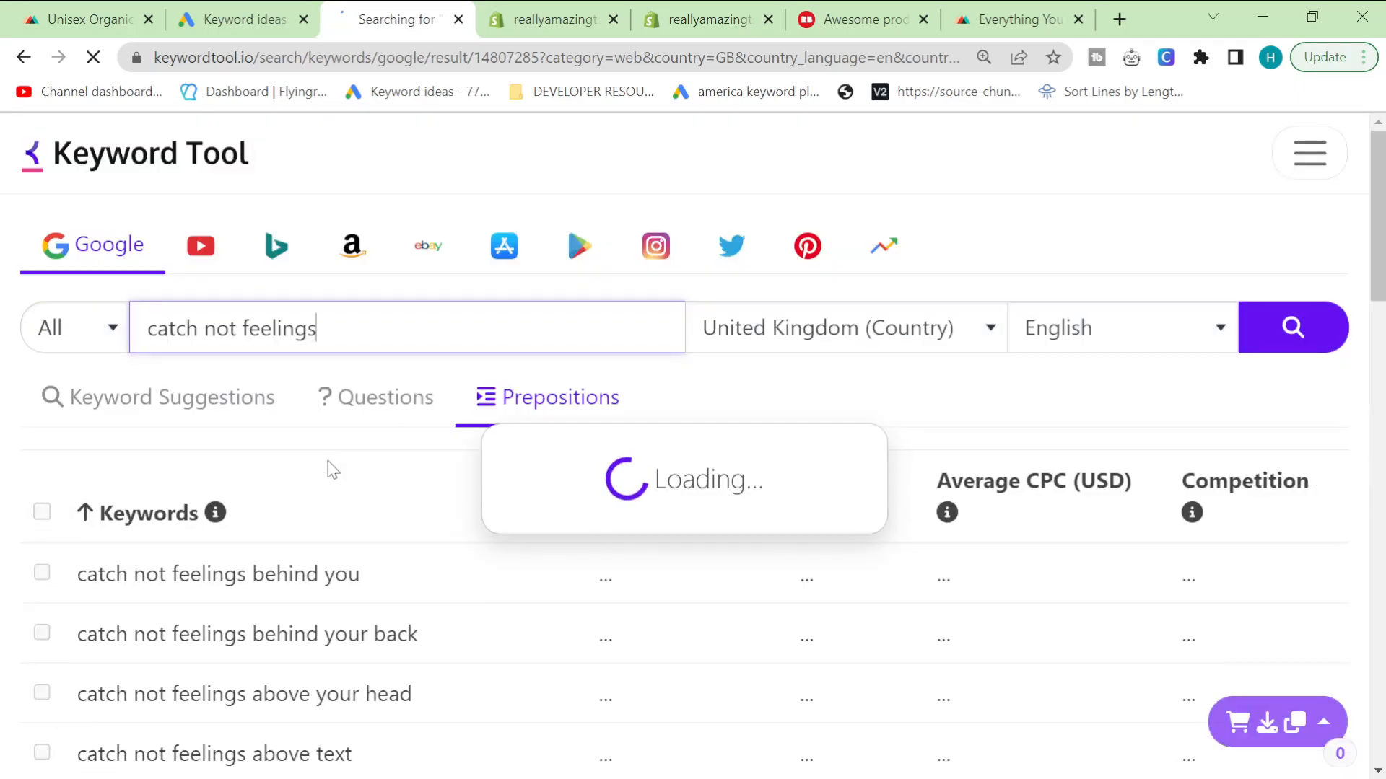
scroll(333, 470, "down", 1)
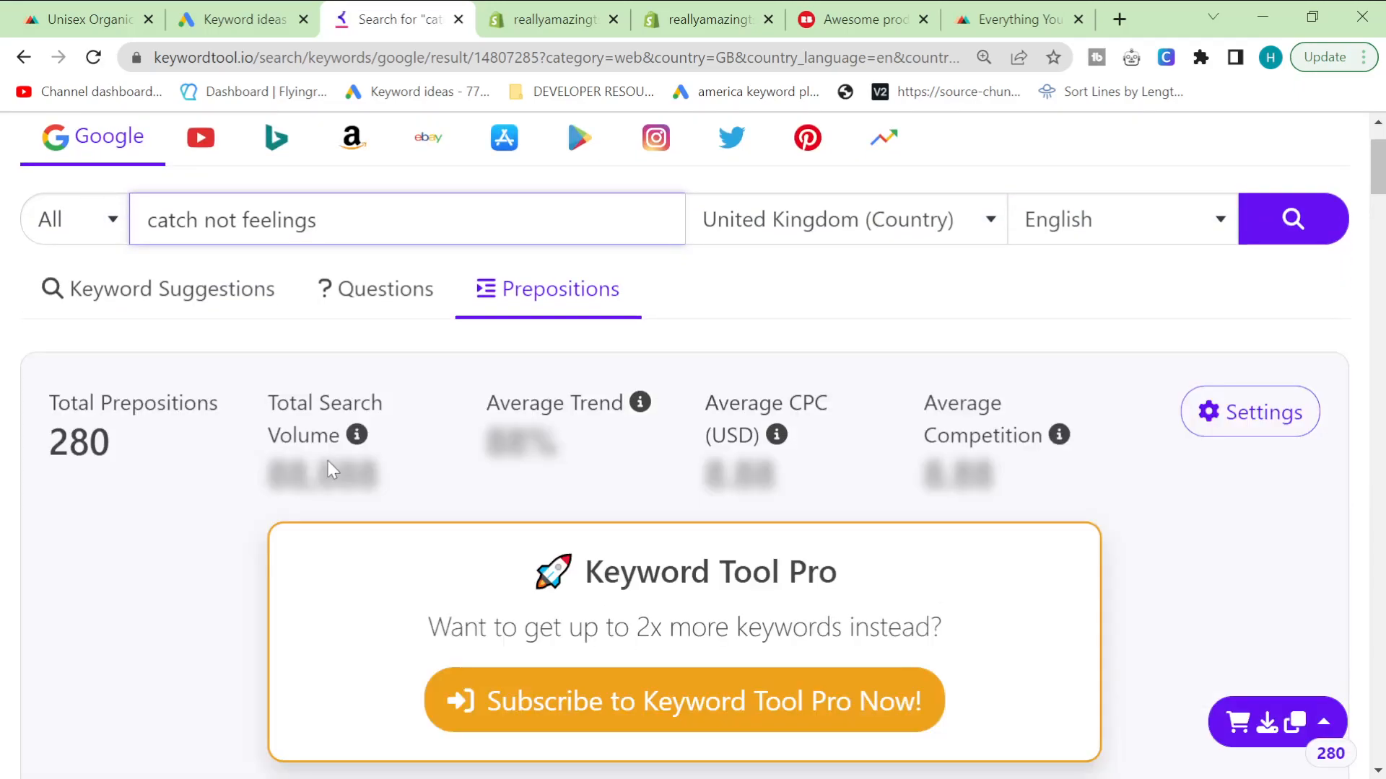
scroll(328, 461, "down", 6)
scroll(332, 469, "down", 3)
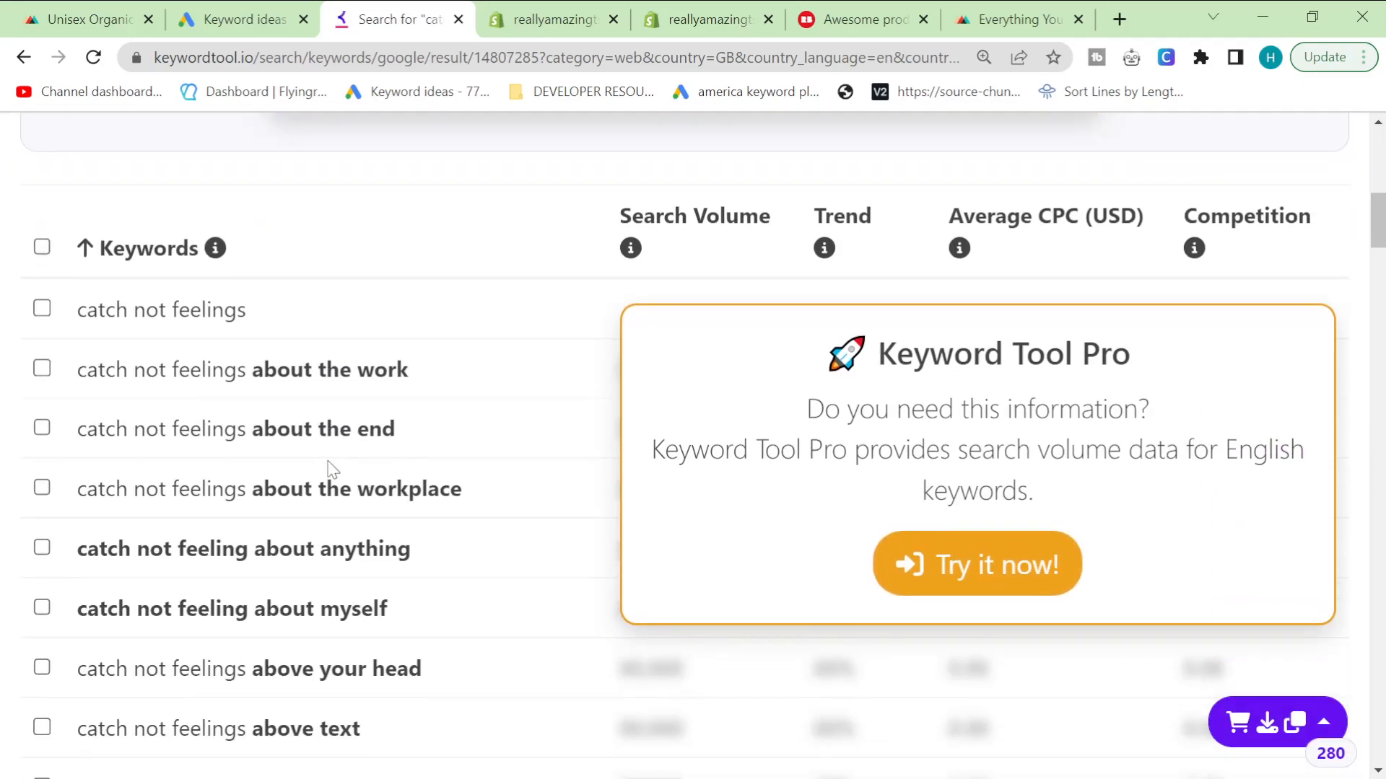
scroll(332, 470, "down", 4)
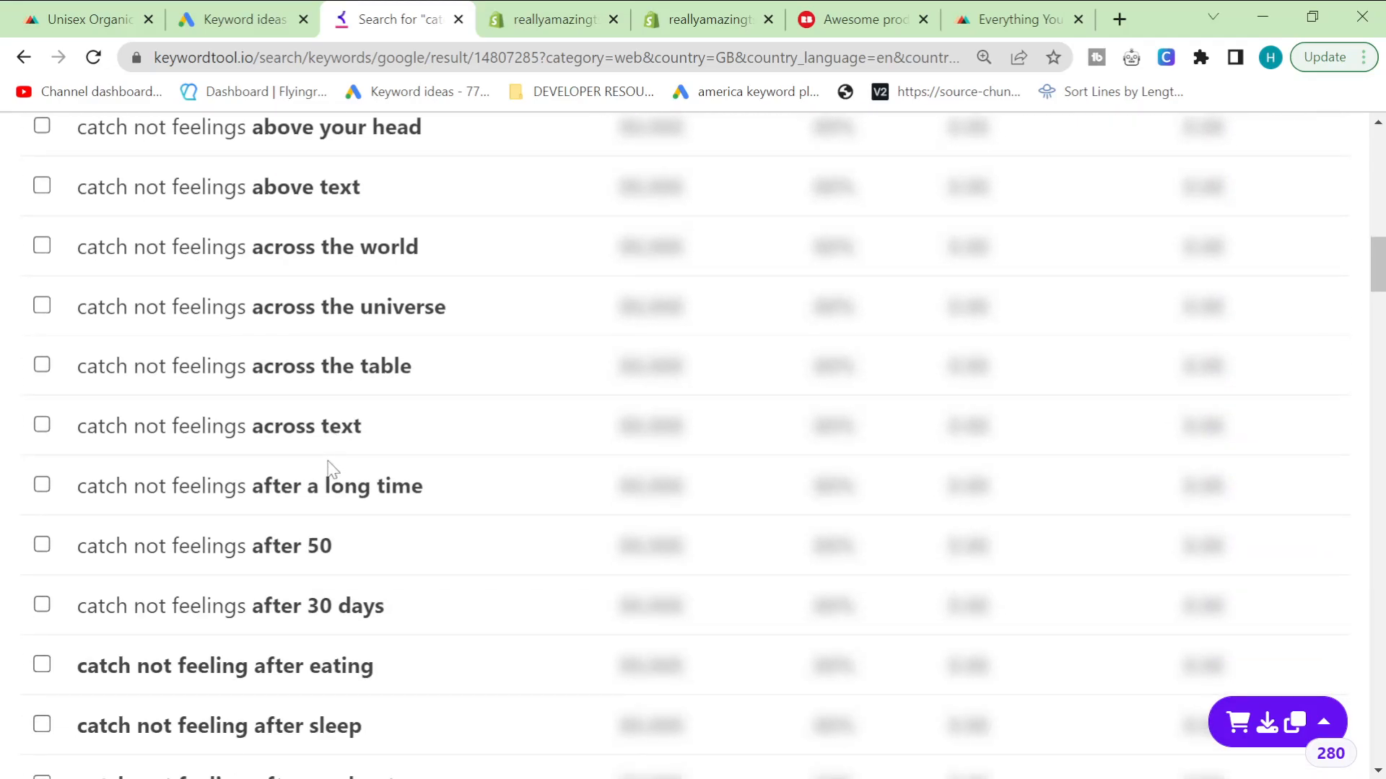
scroll(332, 469, "down", 7)
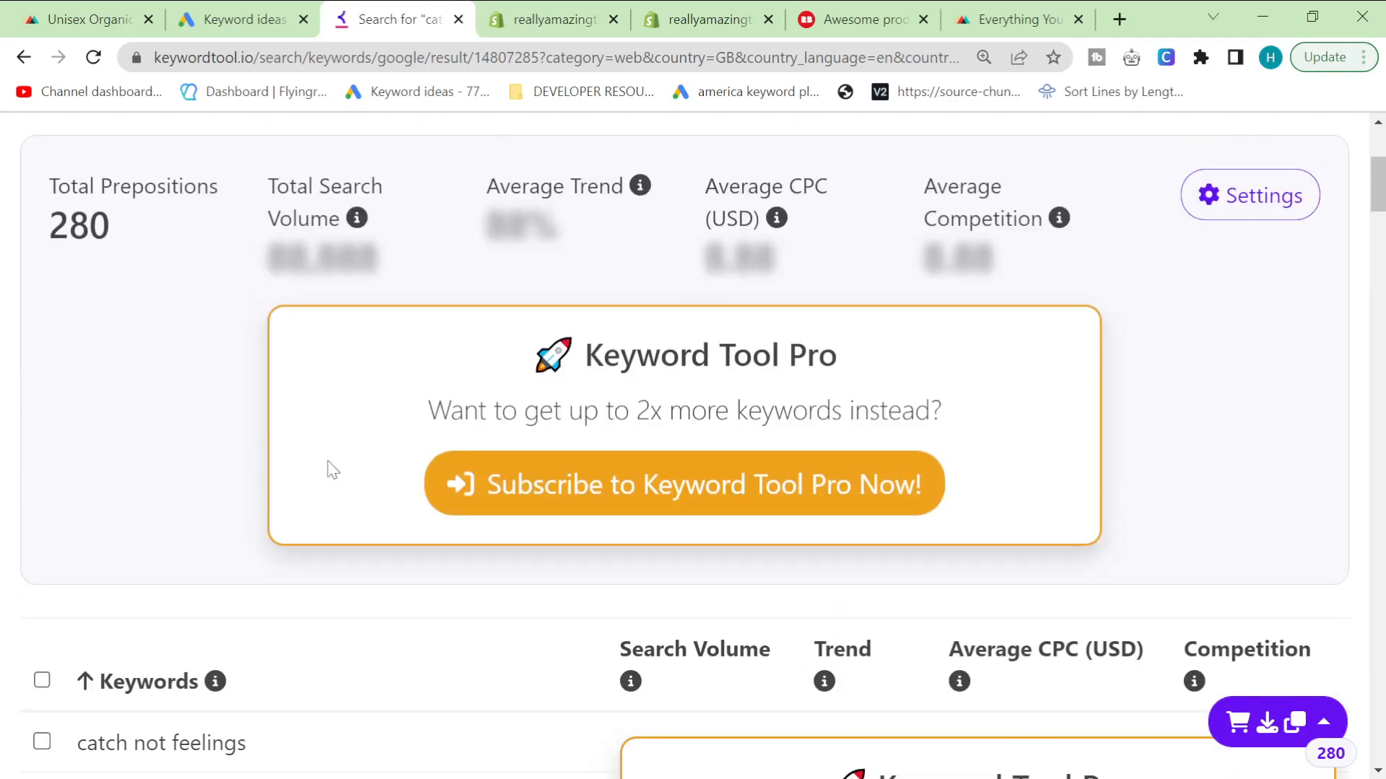
scroll(310, 467, "up", 5)
- Show the keyword suggestions for "catch not feelings" and read through the suggested phrases
left_click(180, 417)
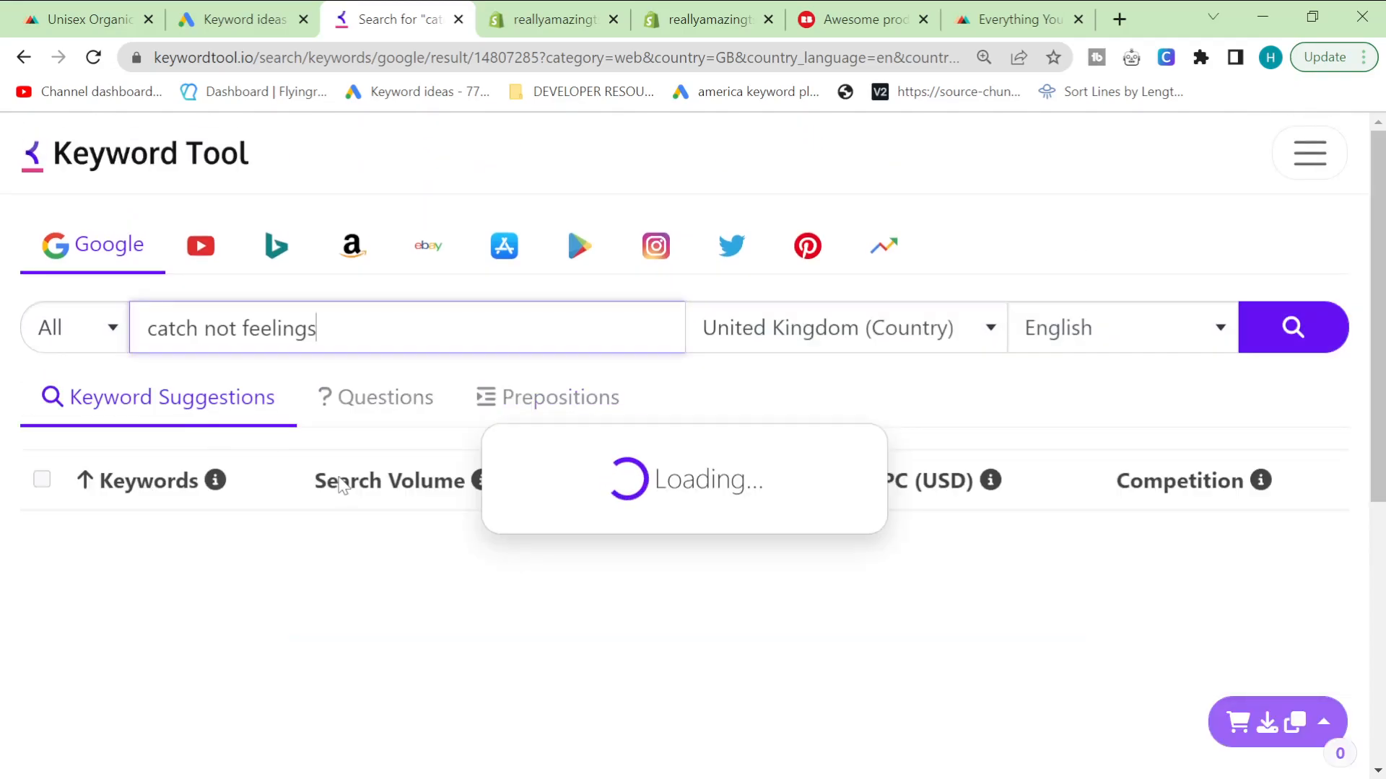
scroll(321, 476, "down", 5)
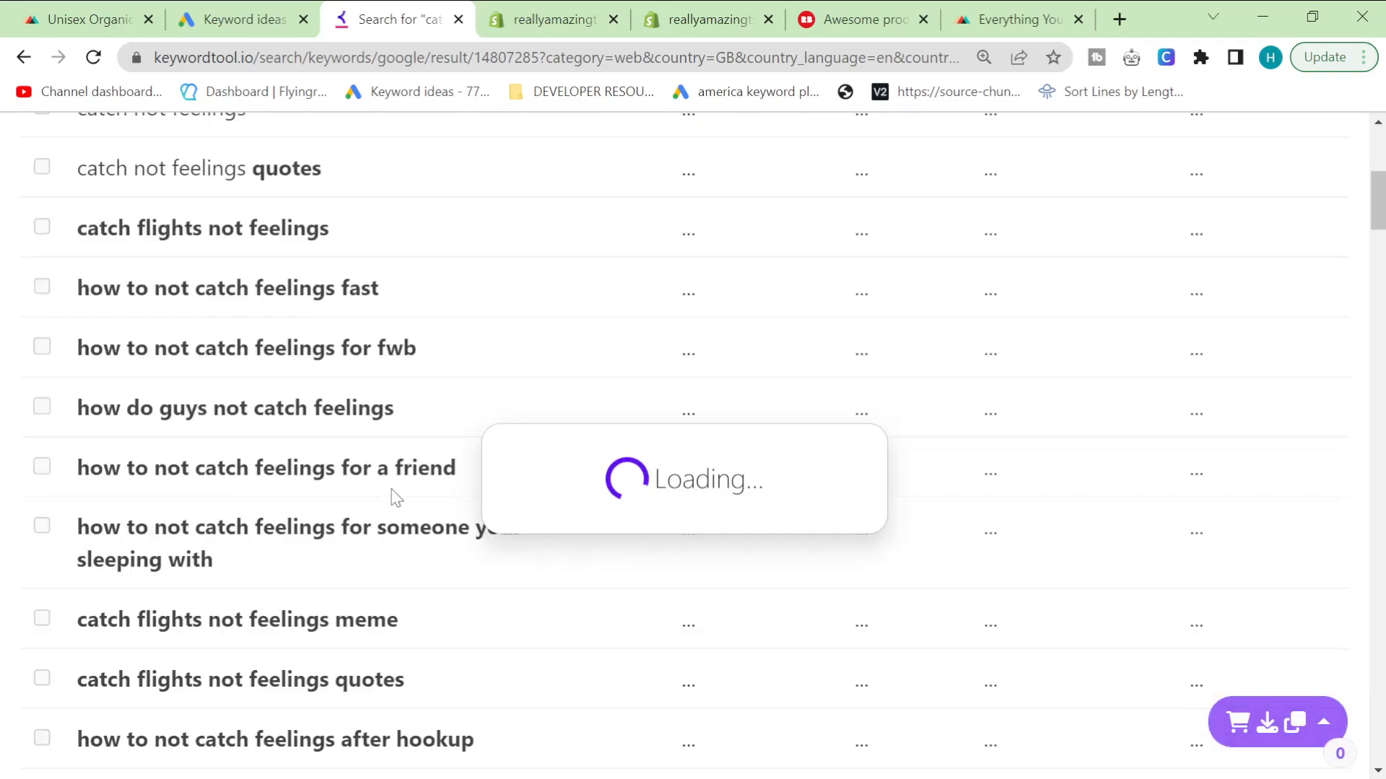
scroll(396, 498, "down", 3)
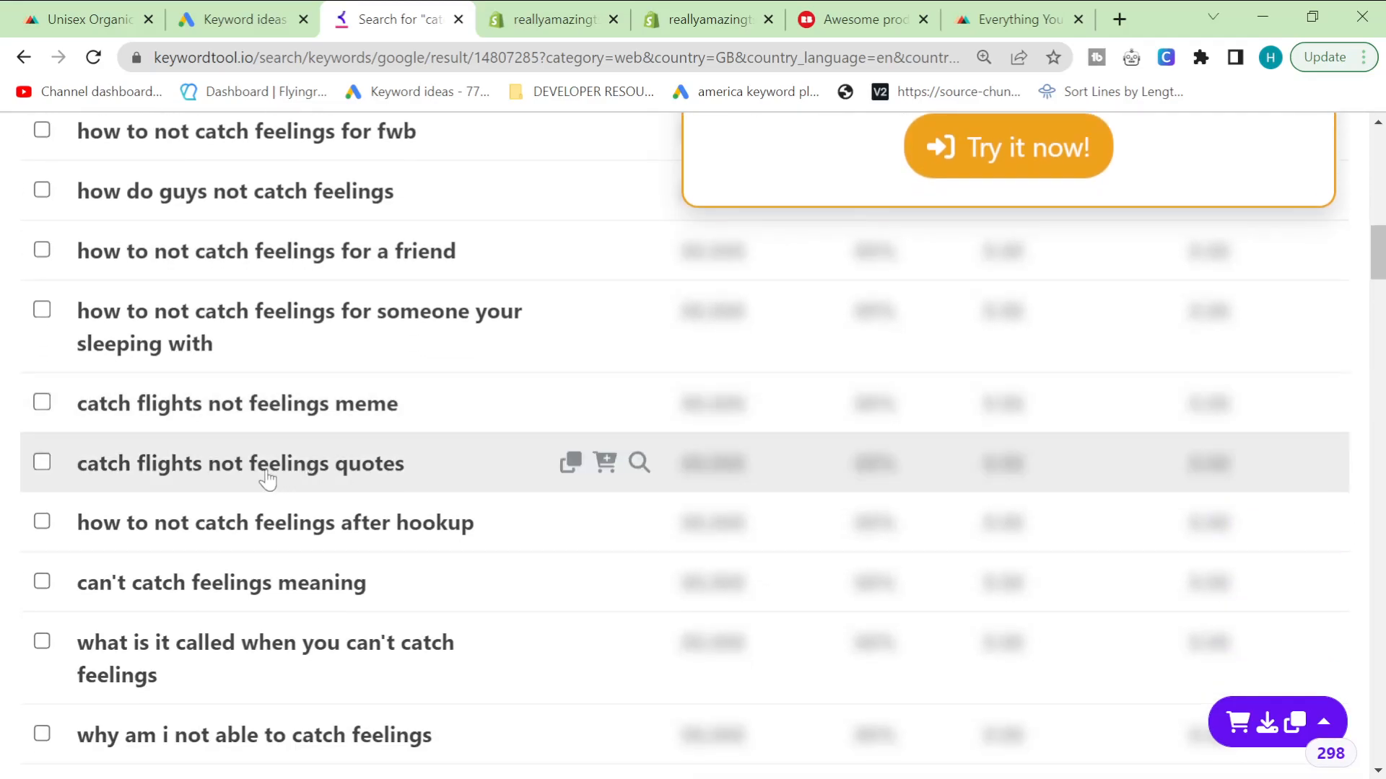
scroll(206, 477, "down", 1)
scroll(204, 477, "down", 1)
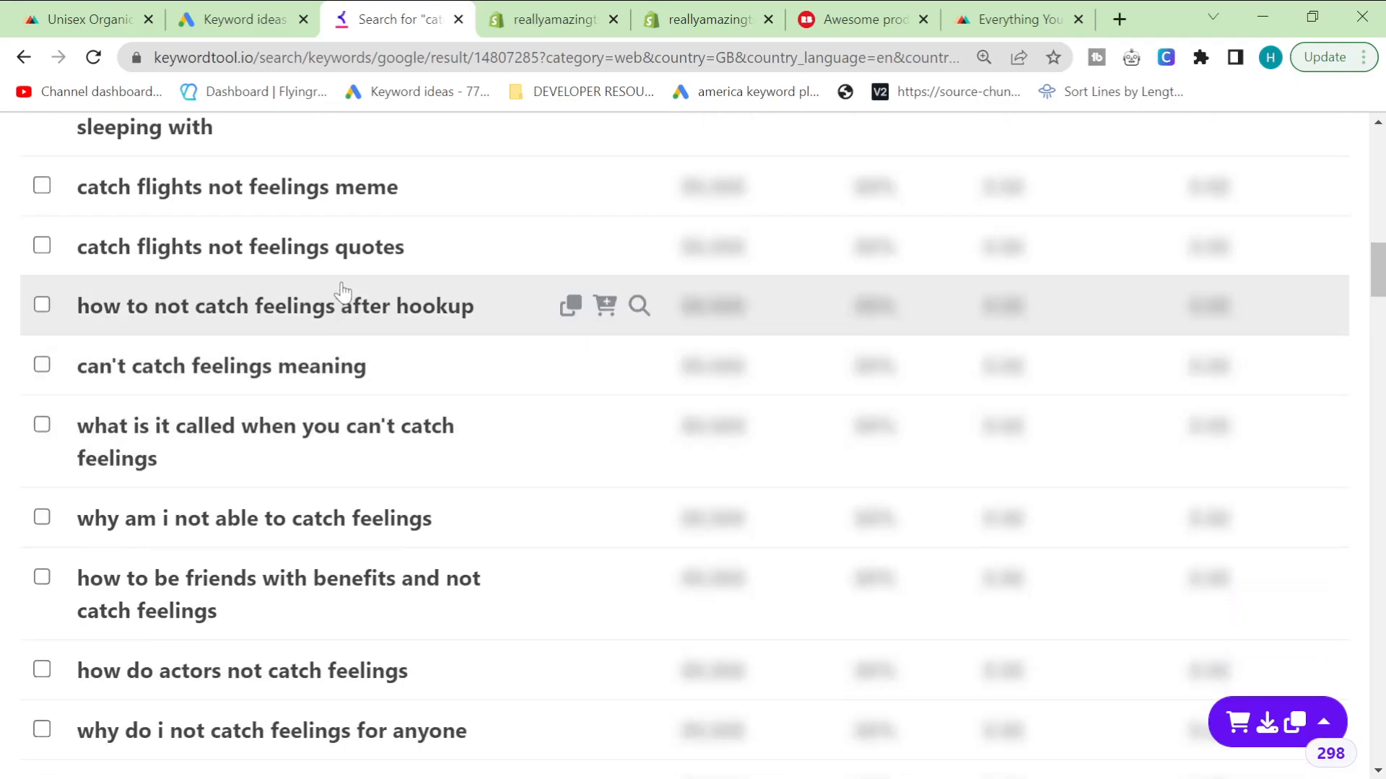
- Open Google in a new tab, search allintitle:"catch flights not feelings", and check how many results it returns
left_click(1123, 21)
type("go")
key("Return")
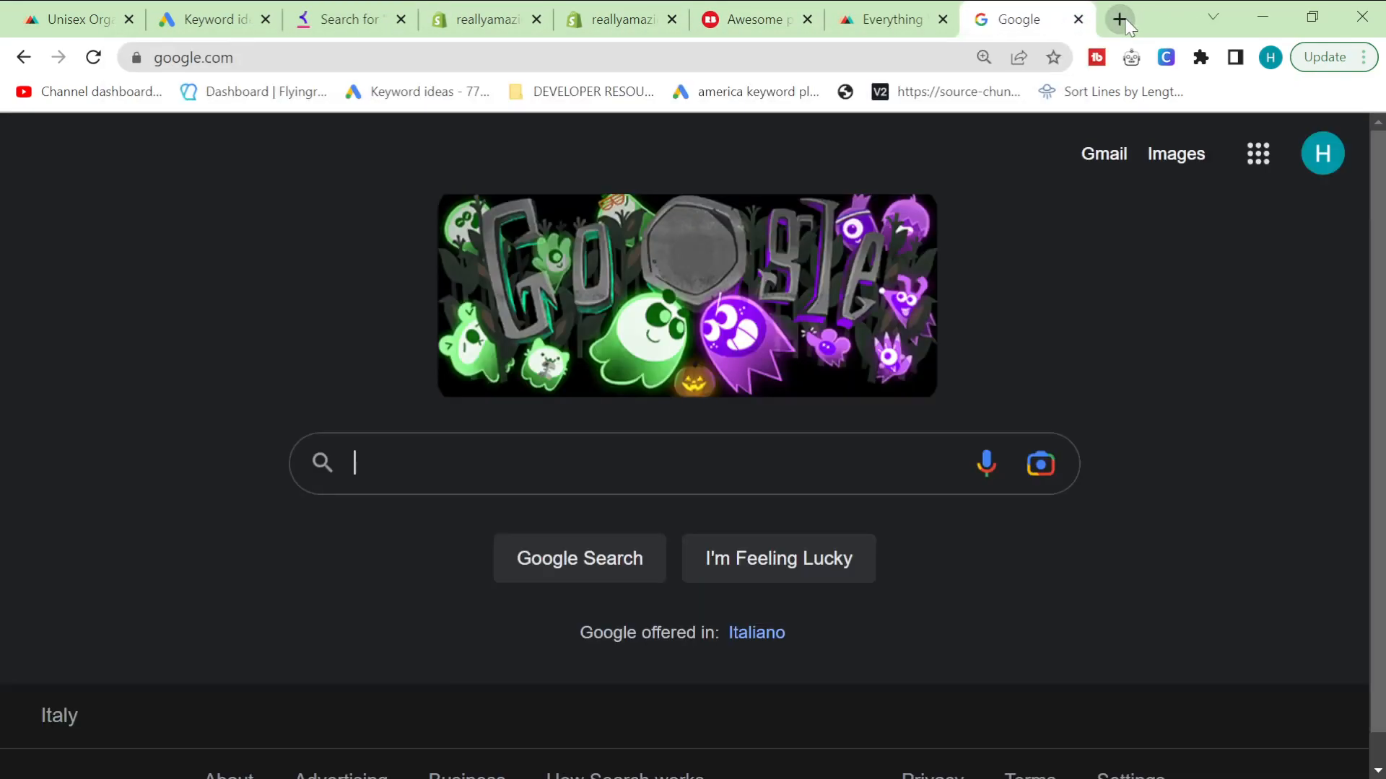
type("allintitle")
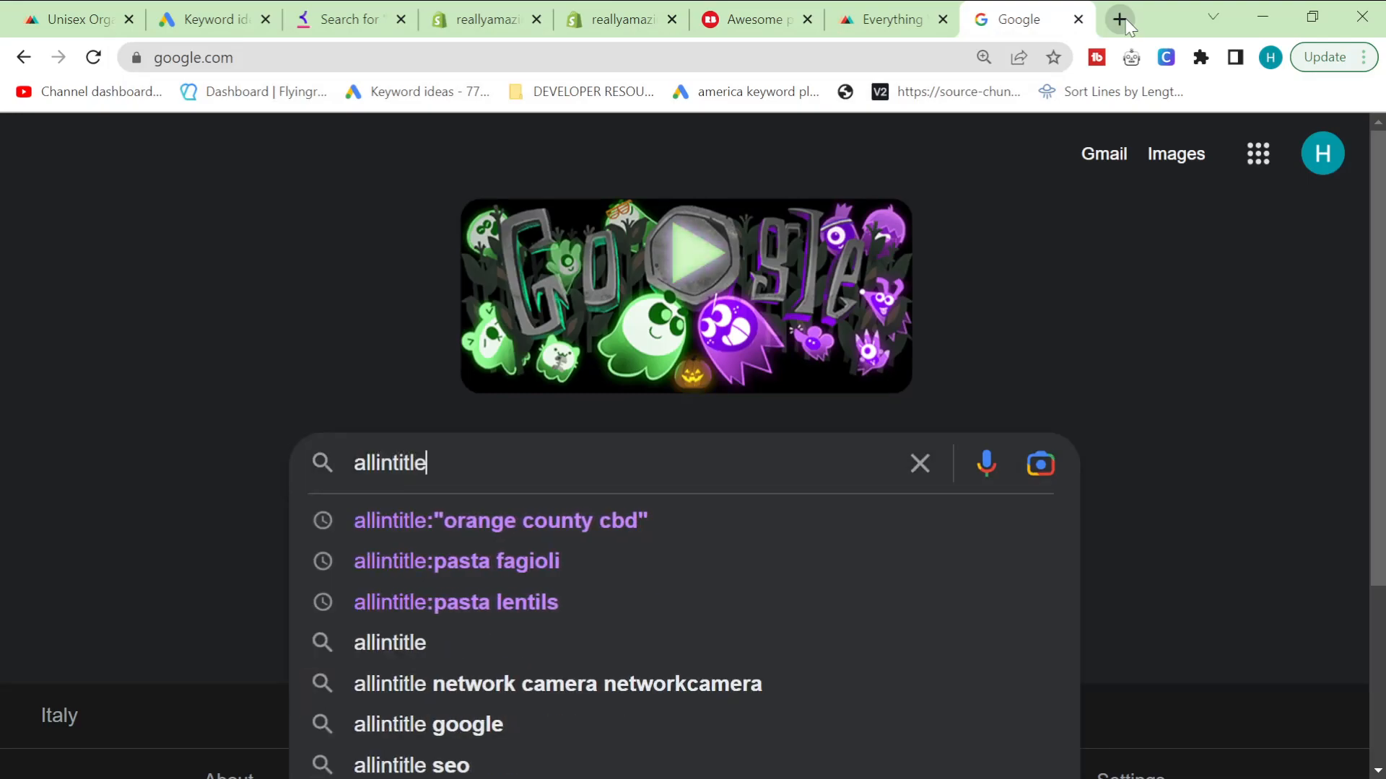
type(":\"catch flights not fe")
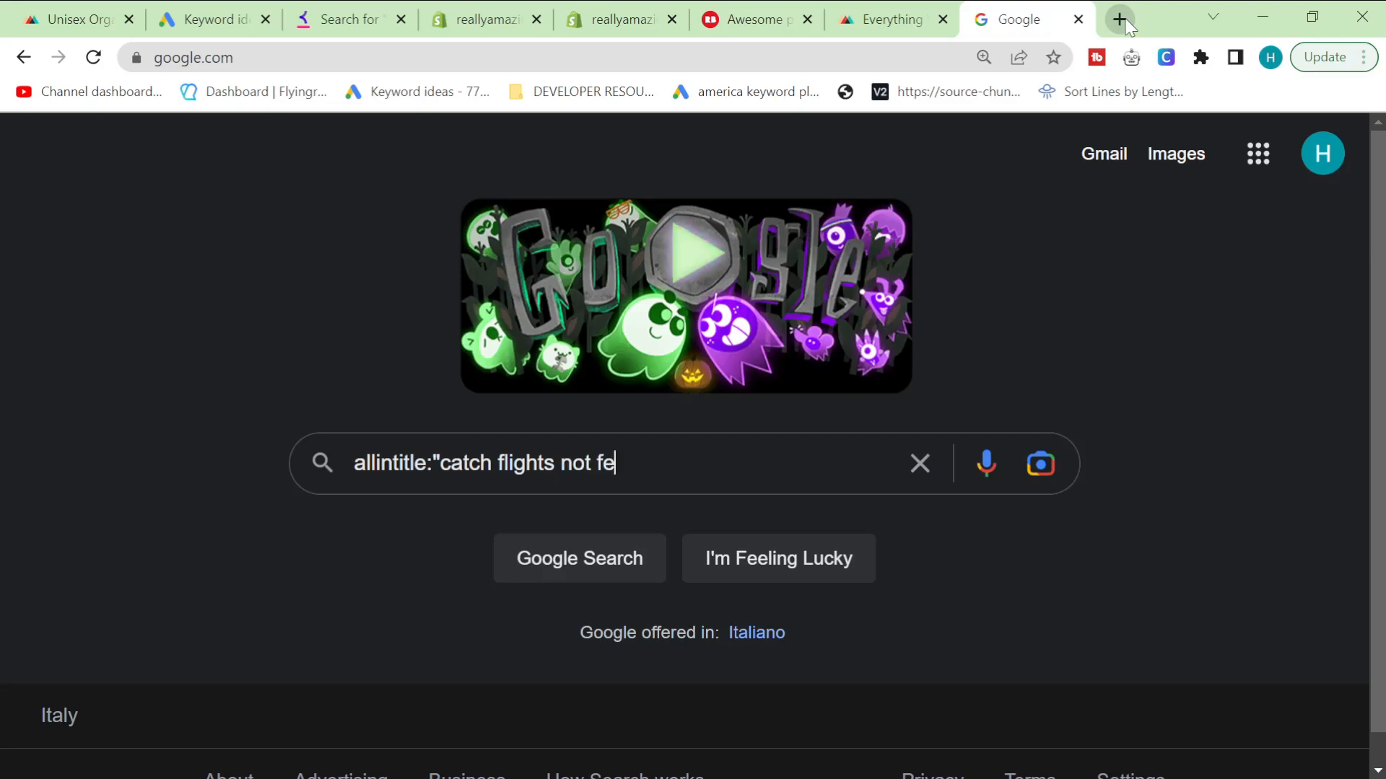
type("elings\"")
key("Return")
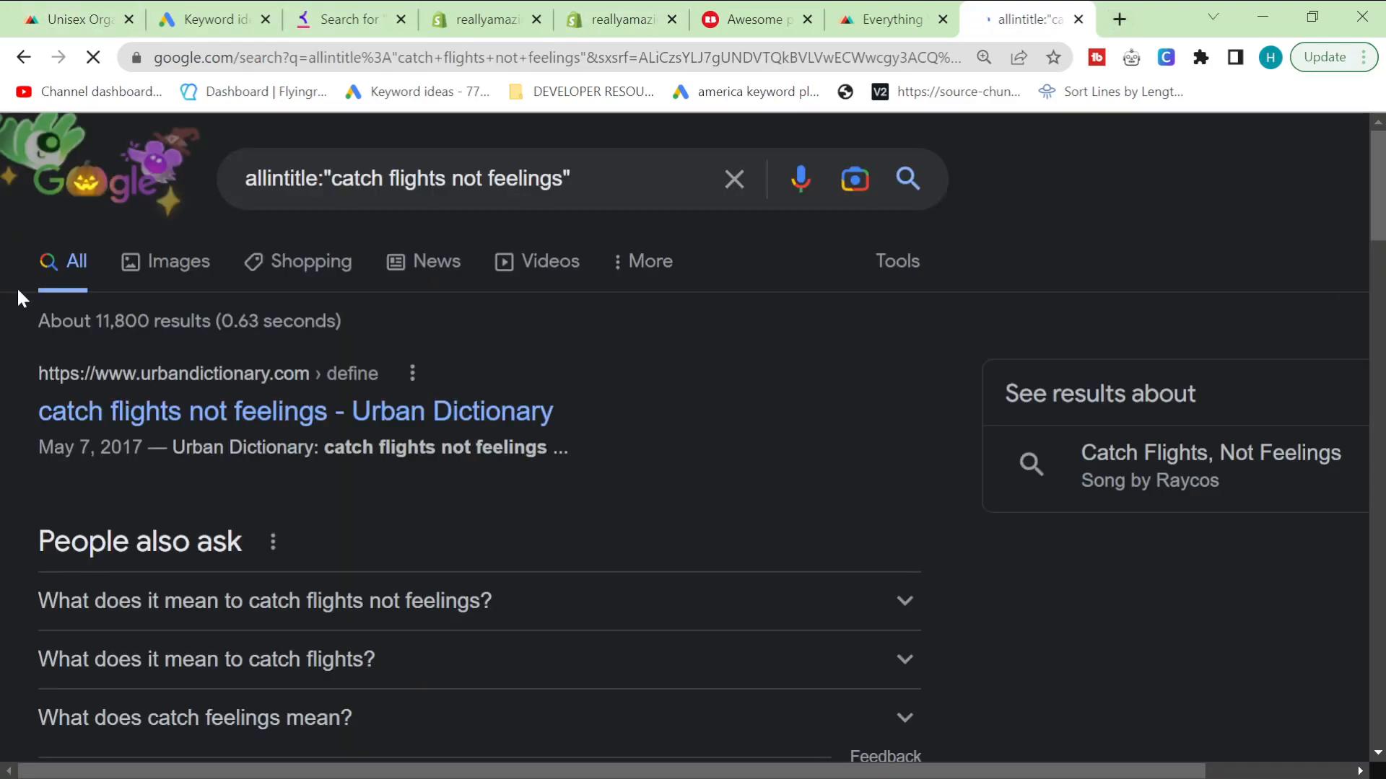
left_click_drag(155, 322, 110, 323)
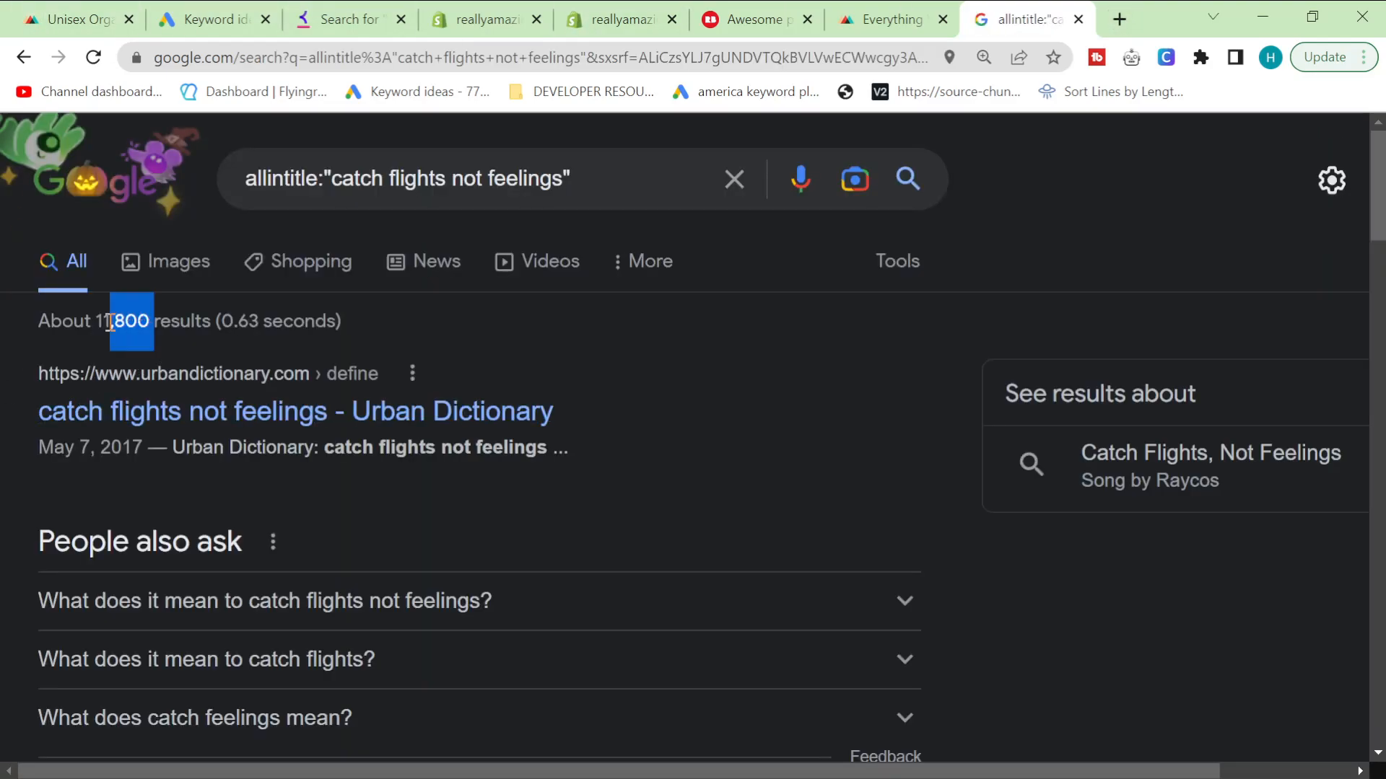
scroll(108, 329, "down", 6)
left_click(107, 323)
scroll(107, 323, "up", 6)
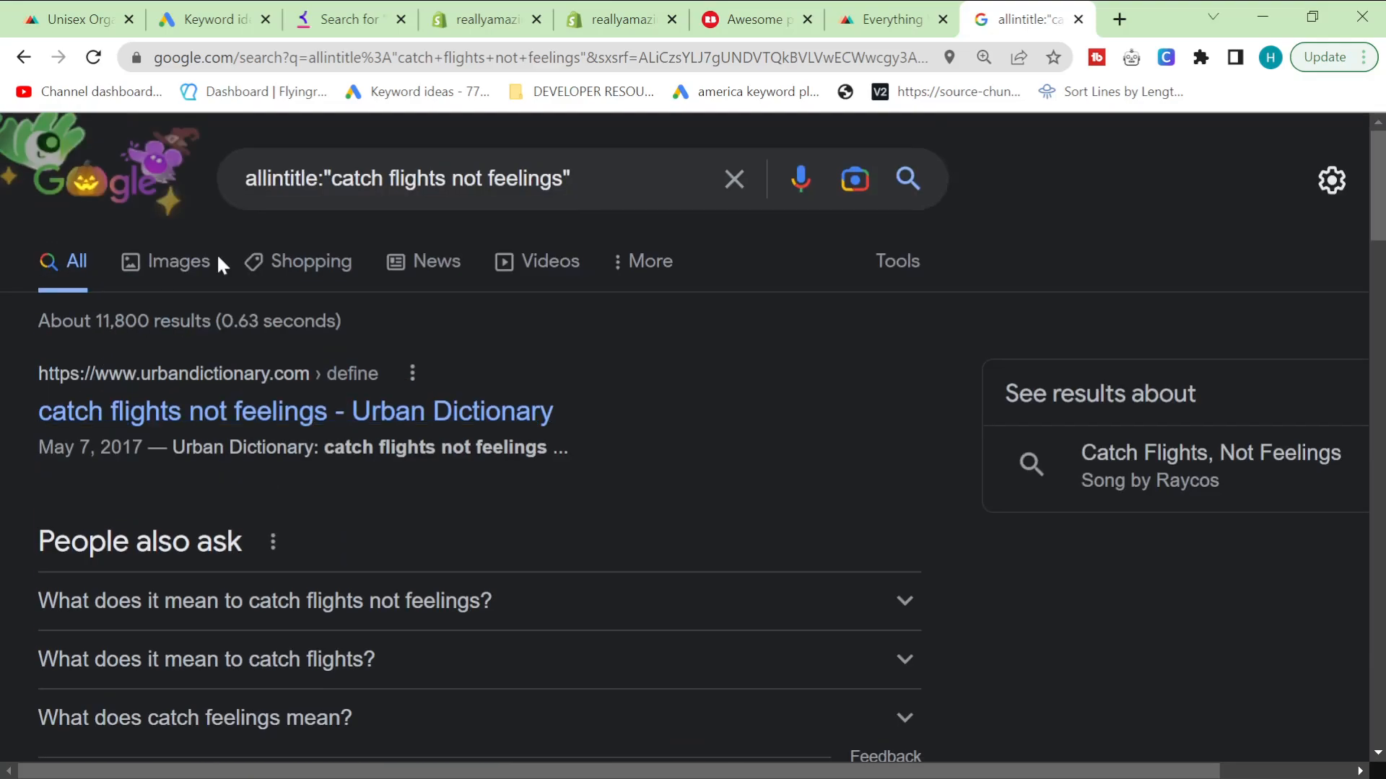
- Narrow the Google search to allintitle:"catch flights not feelings shirt" and look through the first results
left_click(562, 173)
type("shirt")
key("Return")
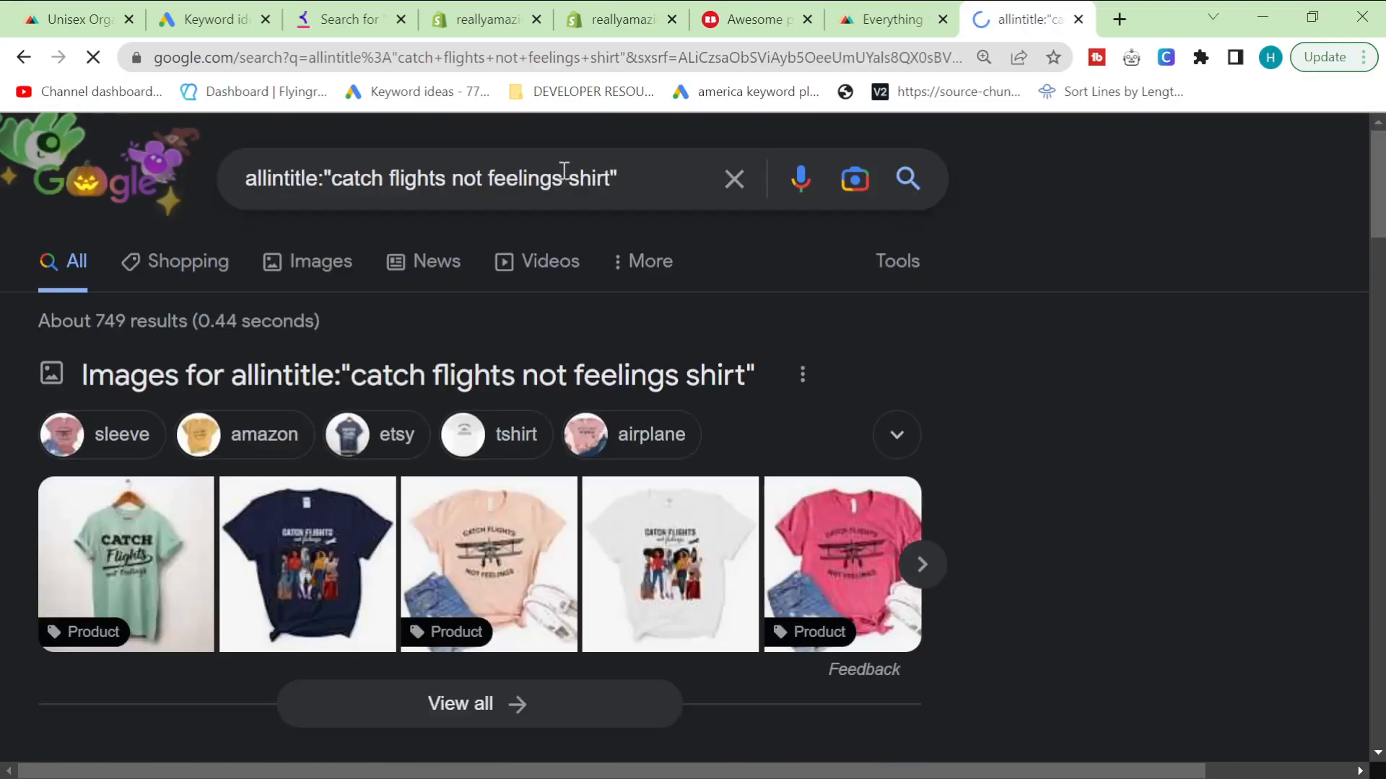
scroll(133, 326, "down", 10)
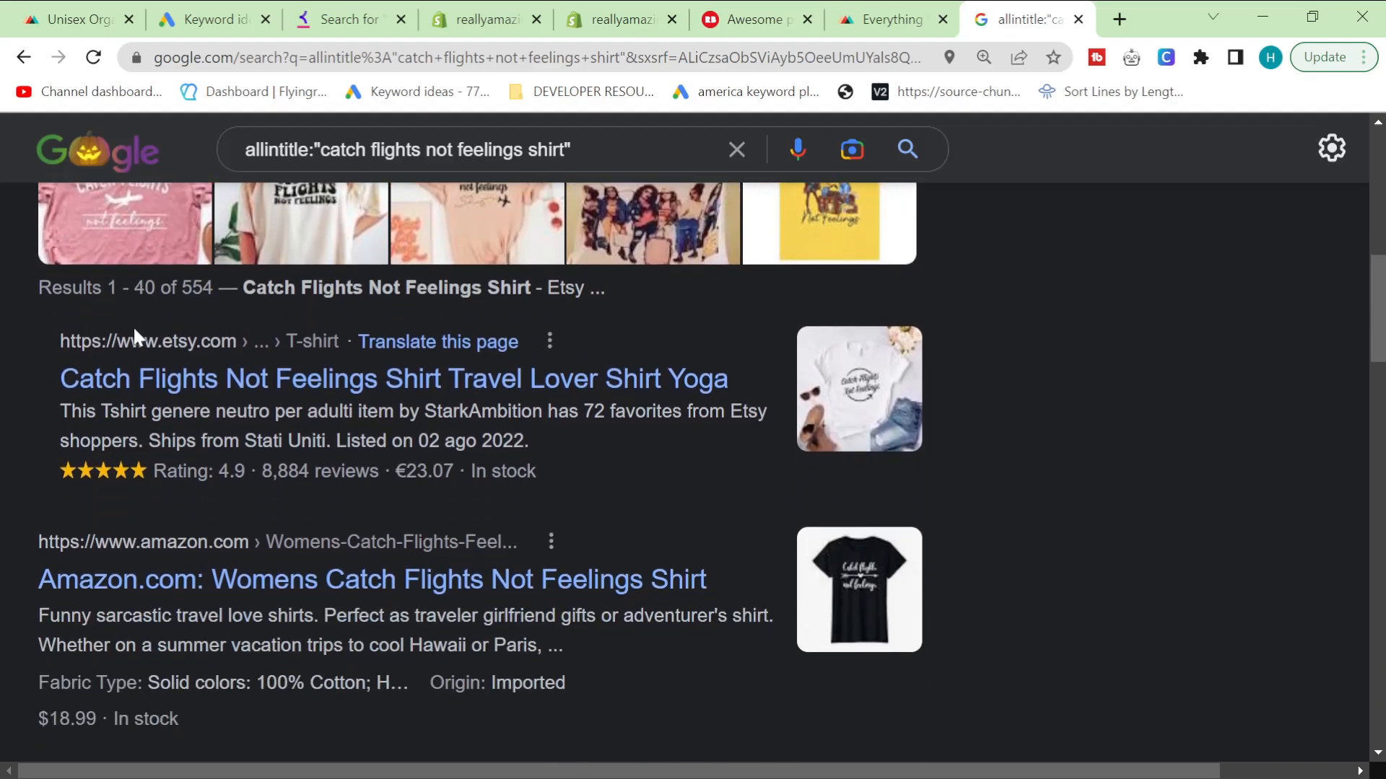
scroll(133, 330, "up", 6)
scroll(166, 311, "down", 3)
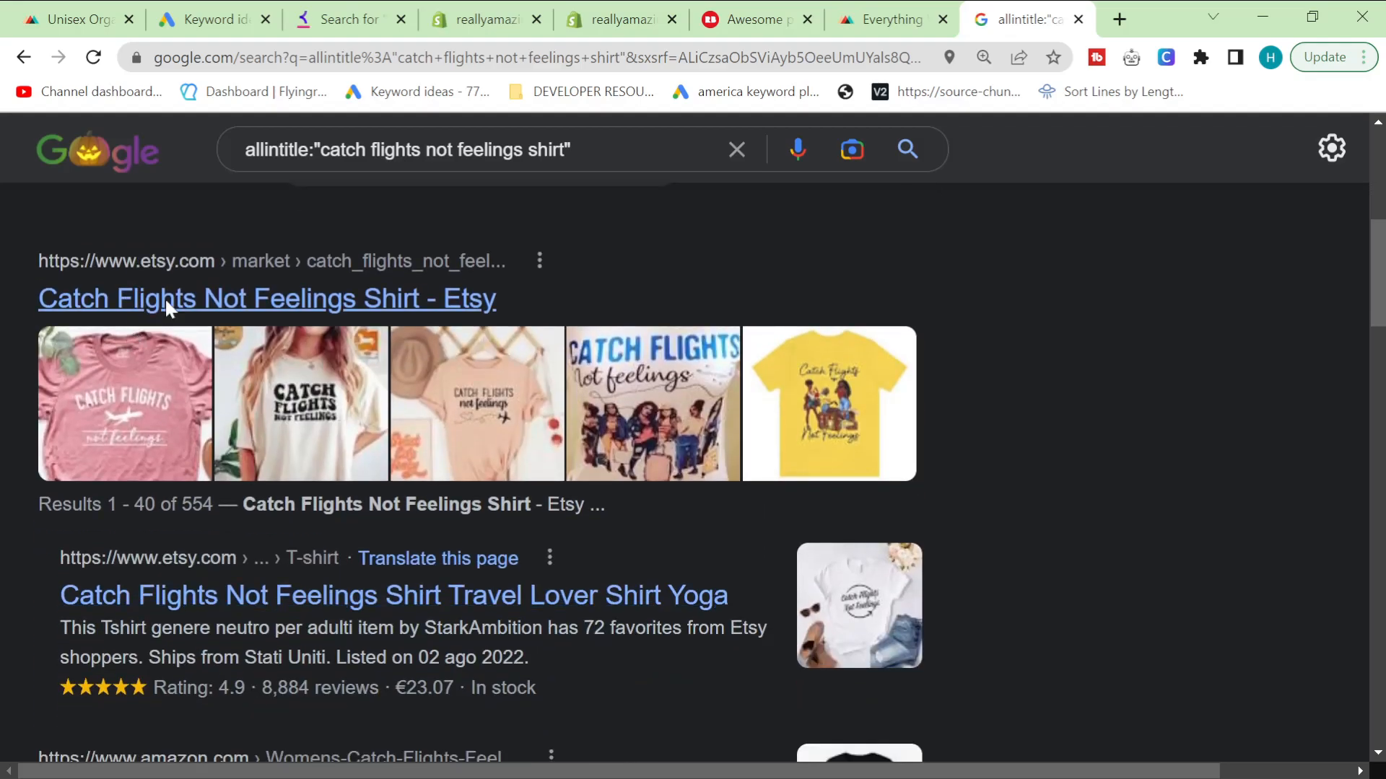
- Open the Etsy and Amazon "Catch Flights Not Feelings Shirt" results in new tabs and view both pages
left_click(202, 321, "ctrl")
left_click(1024, 20)
left_click(913, 15)
scroll(491, 490, "down", 2)
scroll(491, 492, "down", 3)
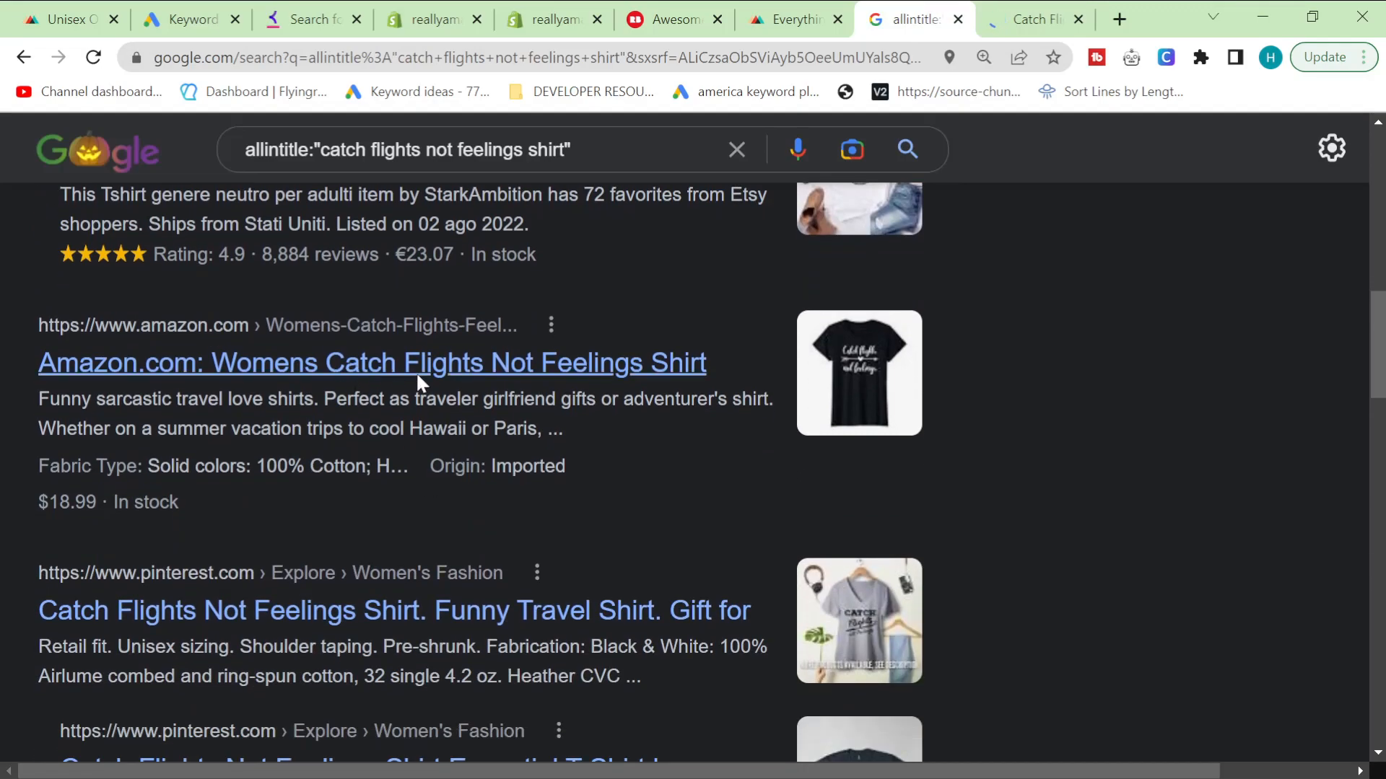
left_click(417, 367, "ctrl")
left_click(1043, 19)
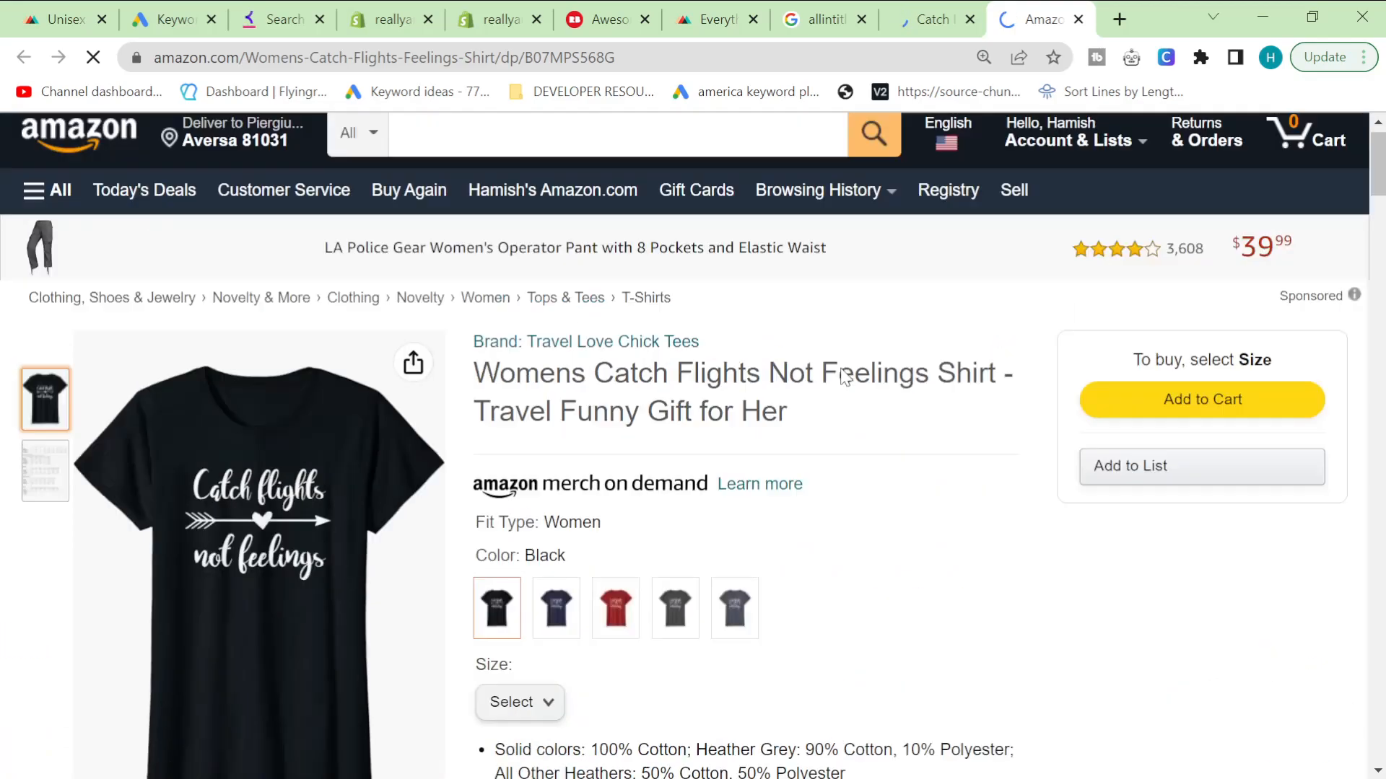
key("ctrl+shift+Tab")
scroll(748, 451, "down", 2)
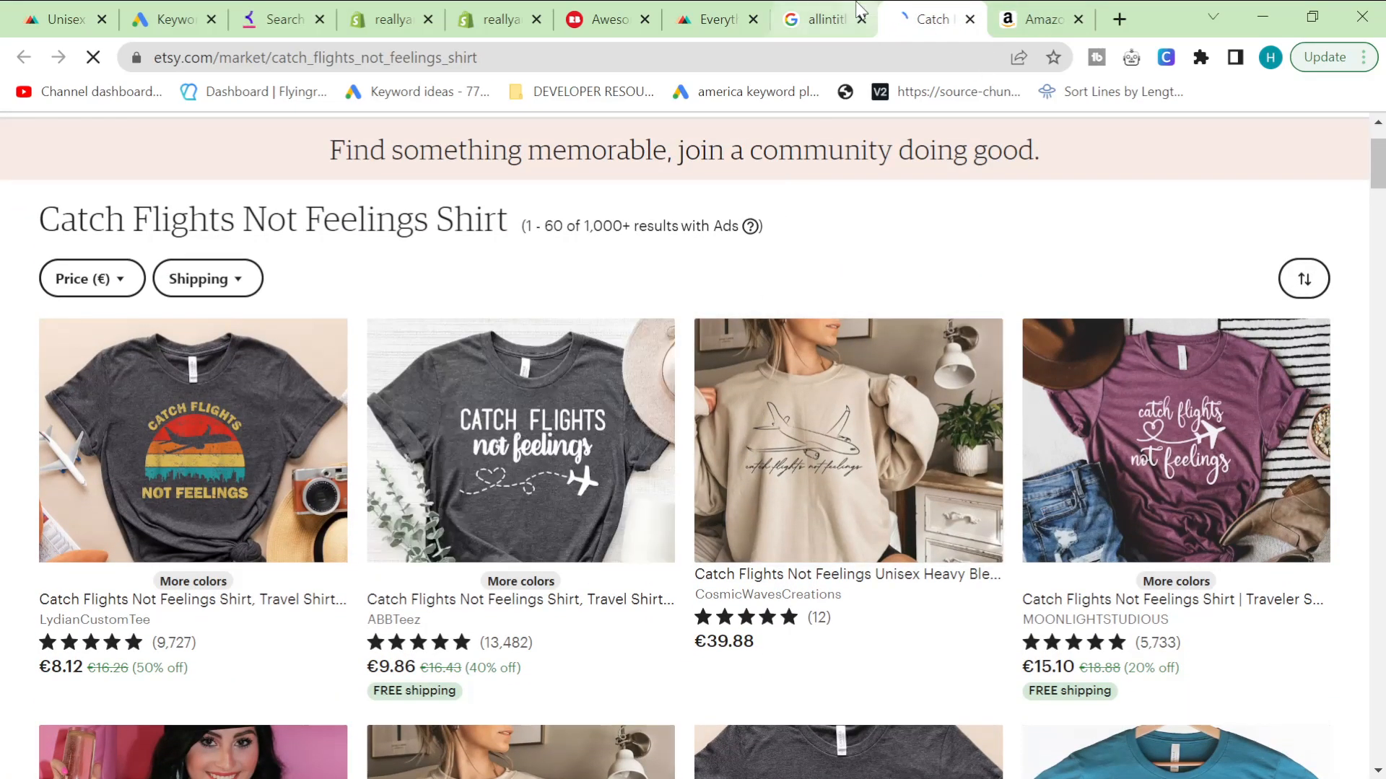
- Return to the Google results and look through the remaining shop listings for the shirt
key("ctrl+shift+Tab")
scroll(309, 566, "down", 7)
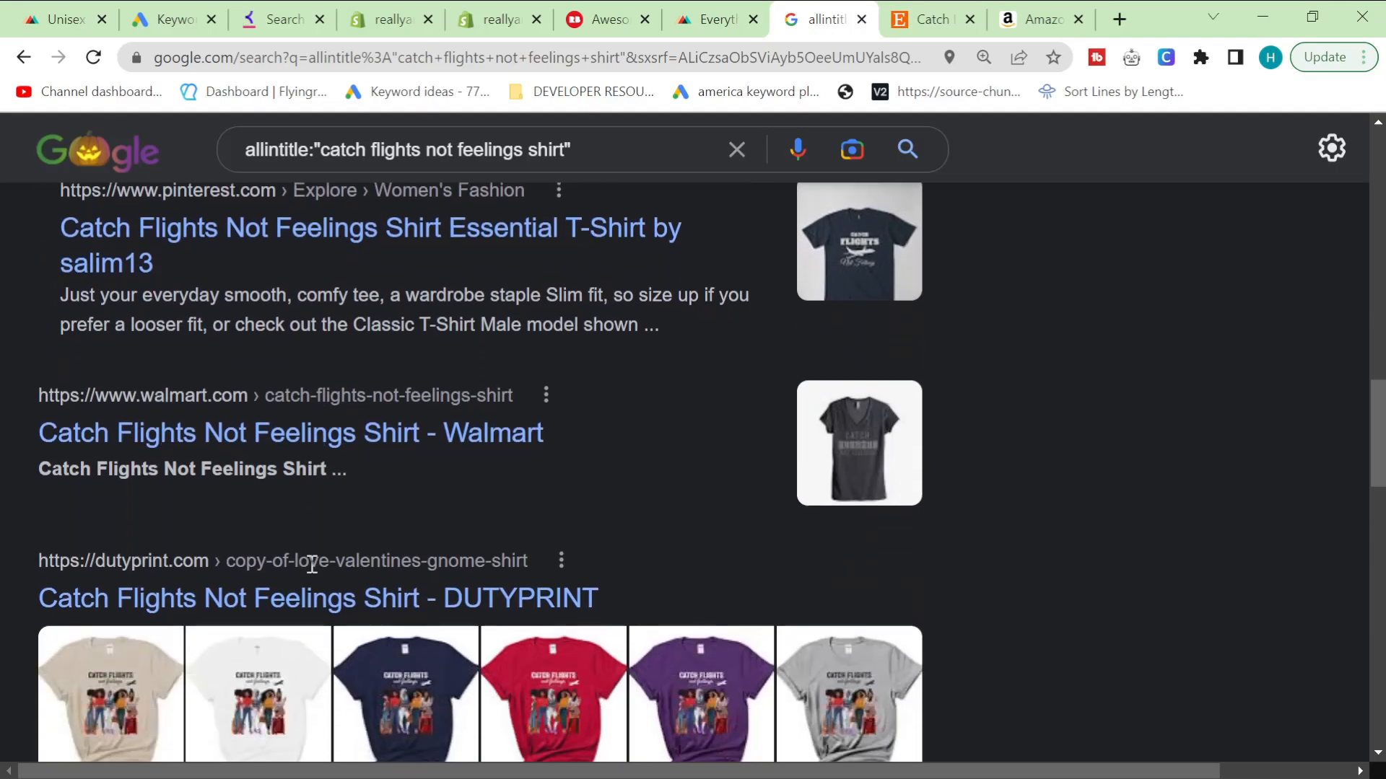
scroll(311, 574, "down", 2)
scroll(186, 492, "down", 3)
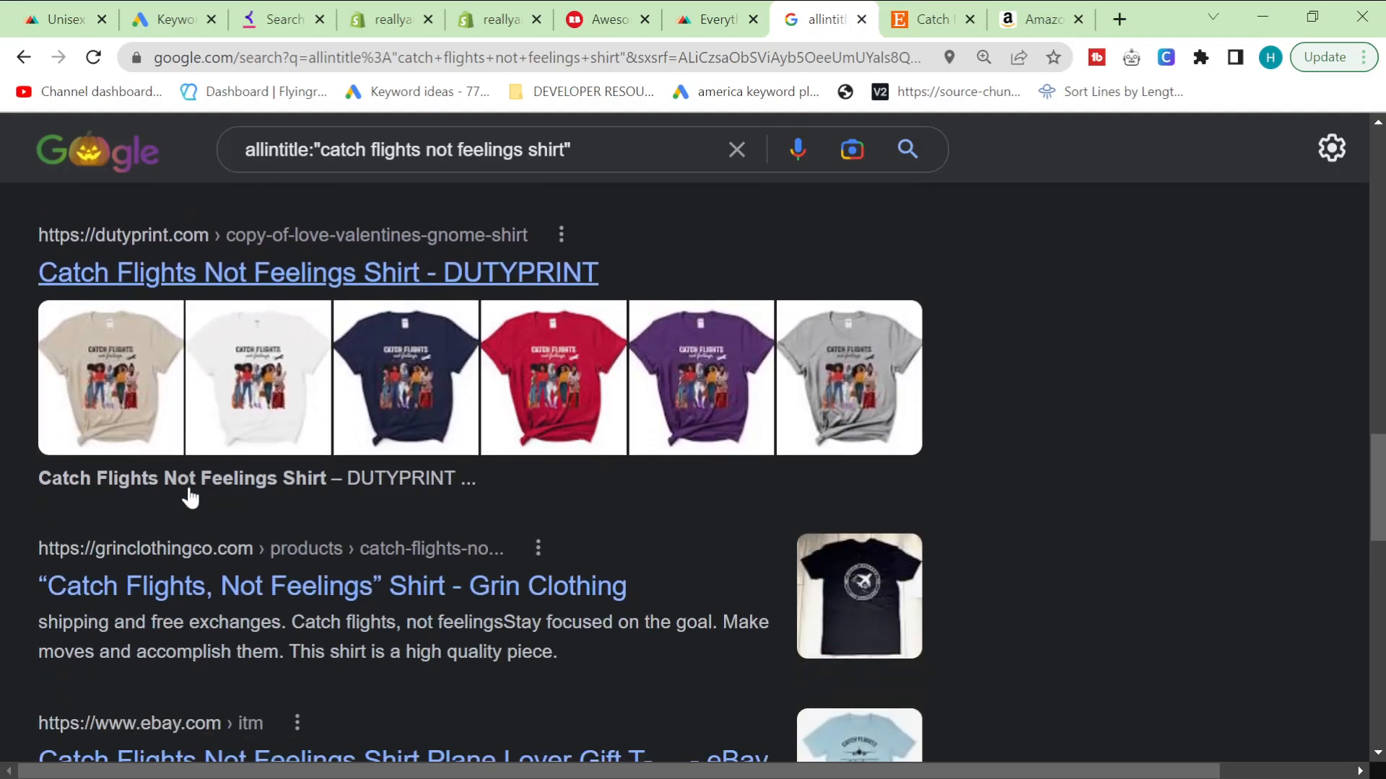
- Switch to Keyword Planner, replace the search term with "catch shirt", and get its keyword ideas
left_click(166, 20)
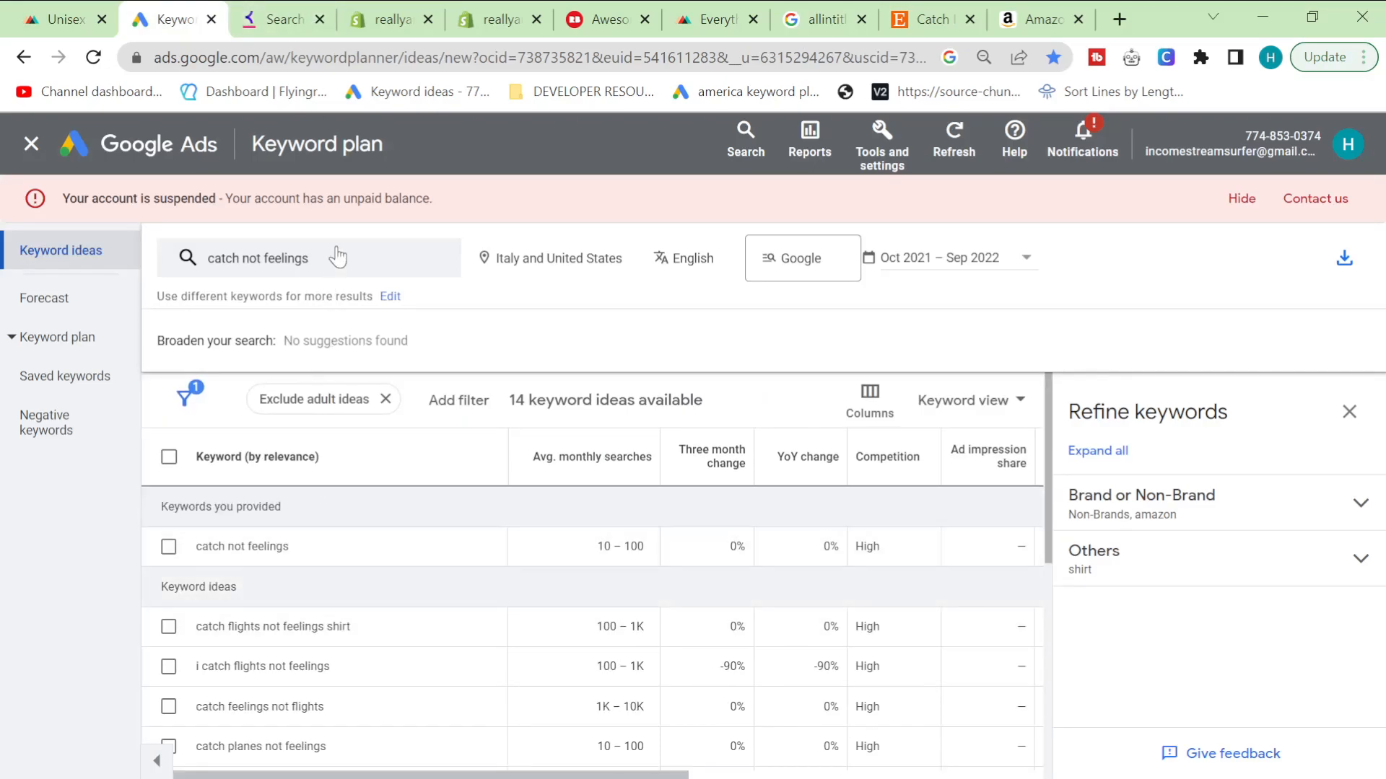
left_click(337, 256)
left_click(362, 355)
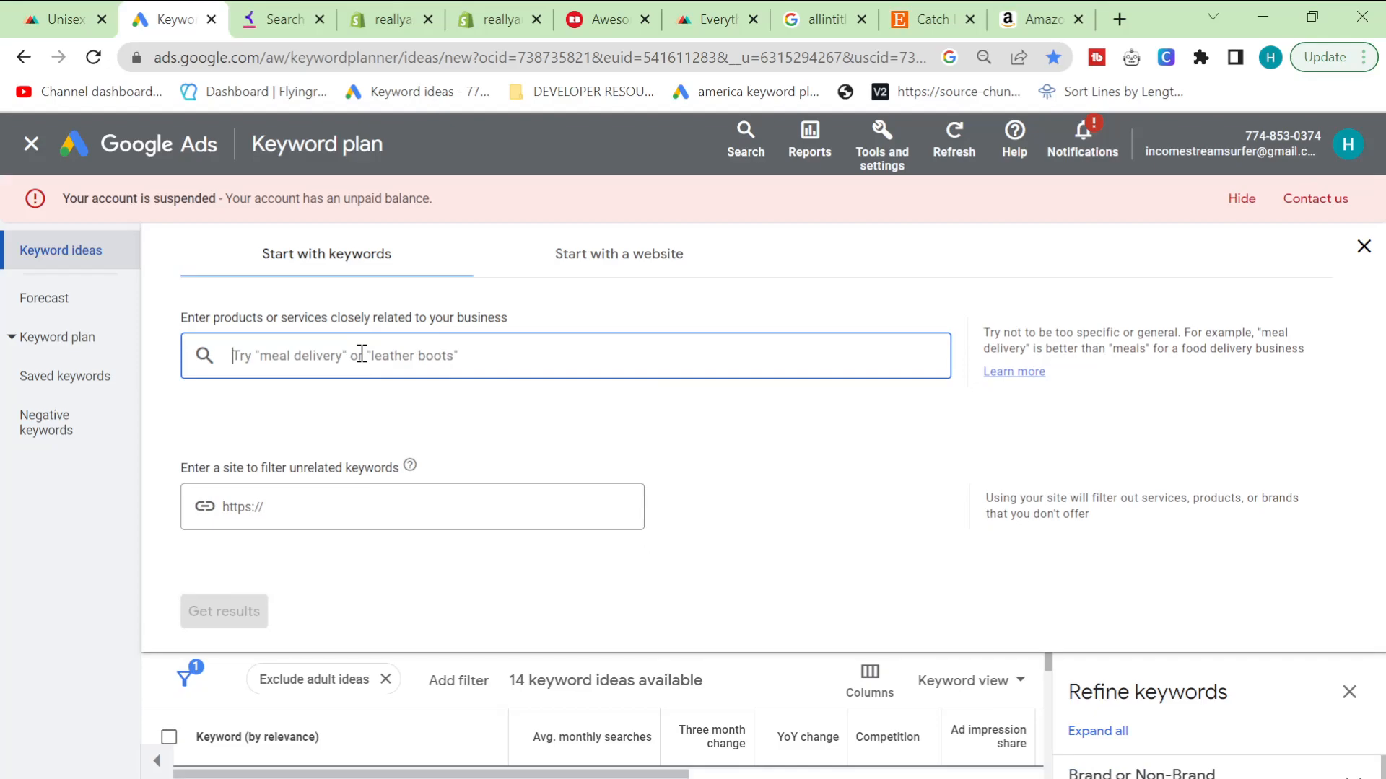
type("d")
type("atch shirt")
key("Return")
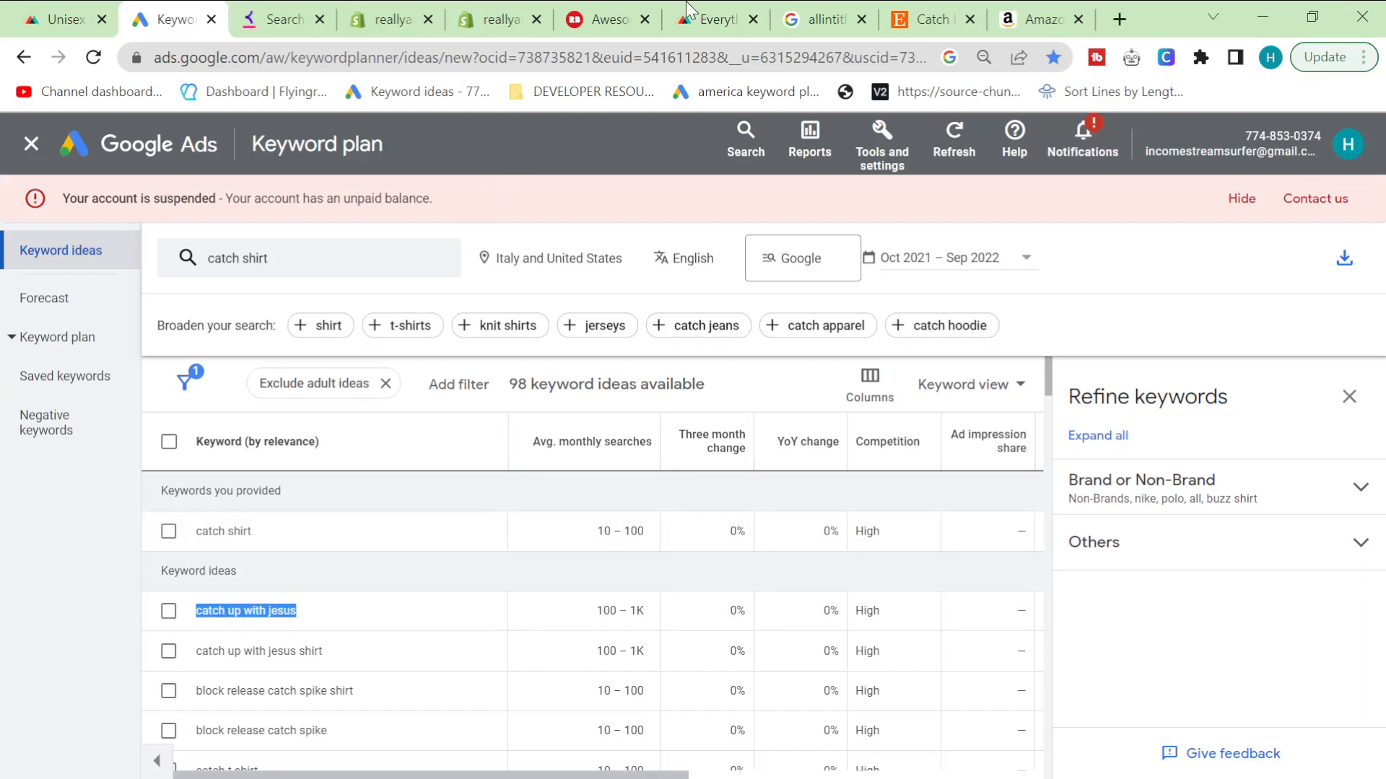
- Switch to the Printful designer and replace "FLIGHTS" with "UP WITH" in the shirt's bold text
left_click(73, 7)
left_click_drag(188, 290, 7, 203)
left_click(124, 259)
left_click_drag(109, 257, 3, 267)
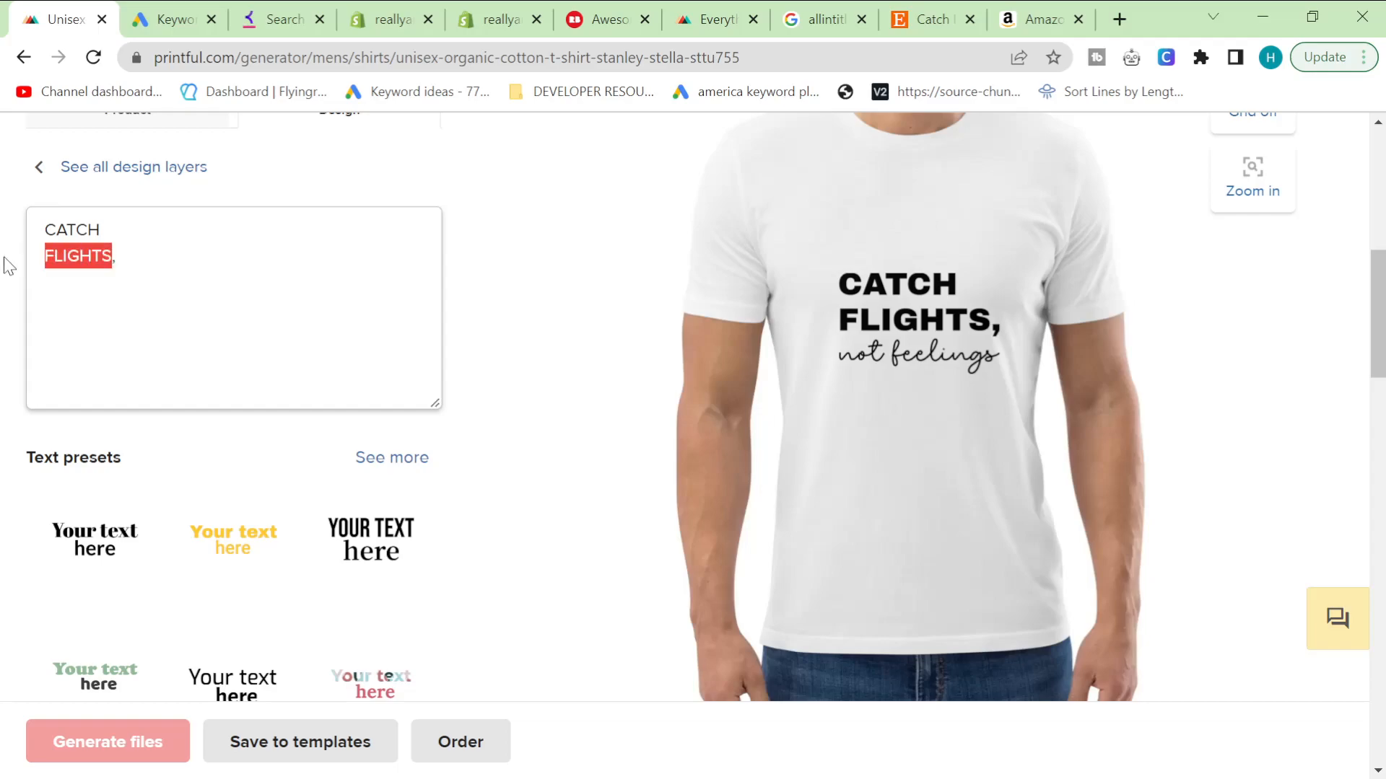
- Delete the "not feelings" and "CATCH UP WITH," text layers from the shirt
left_click(914, 353)
scroll(181, 376, "up", 5)
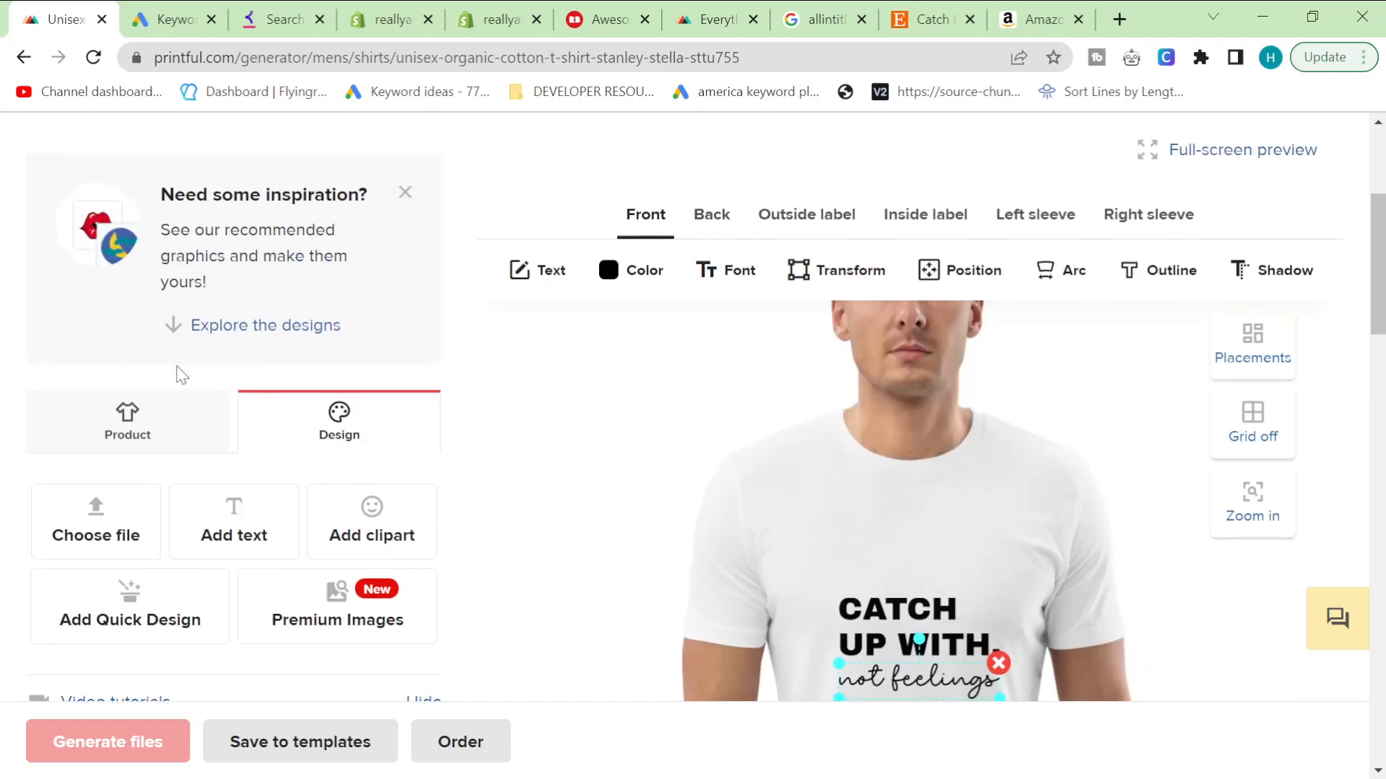
scroll(496, 467, "down", 3)
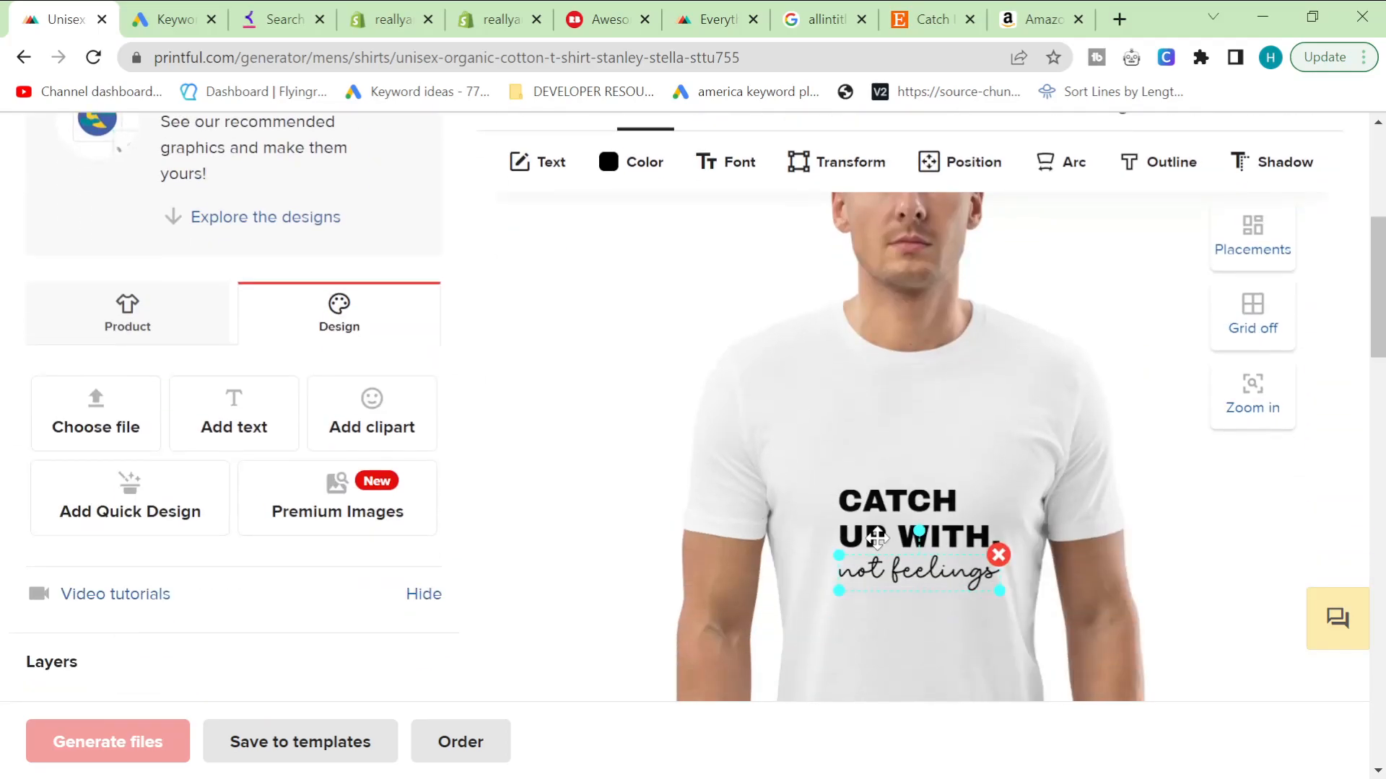
scroll(185, 526, "down", 7)
scroll(189, 540, "up", 4)
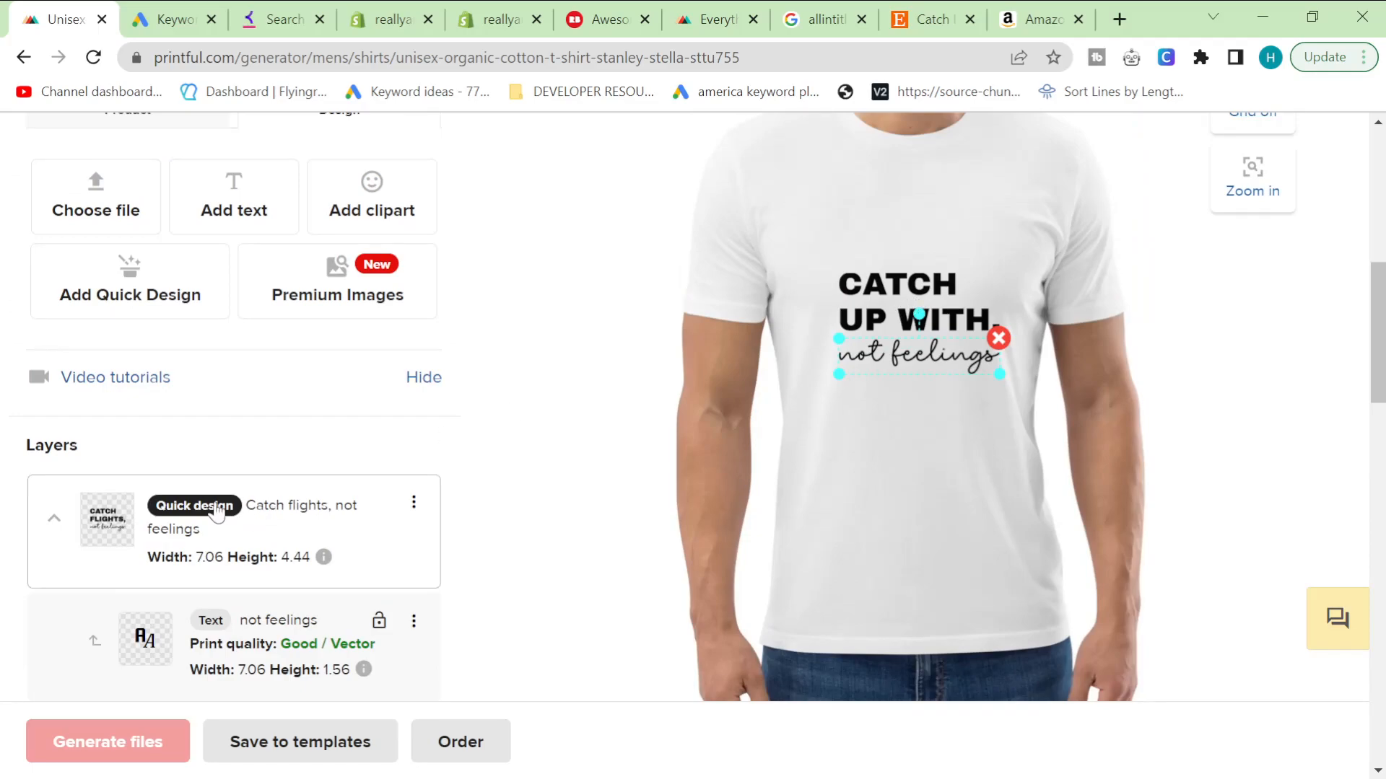
key("Delete")
left_click(908, 299)
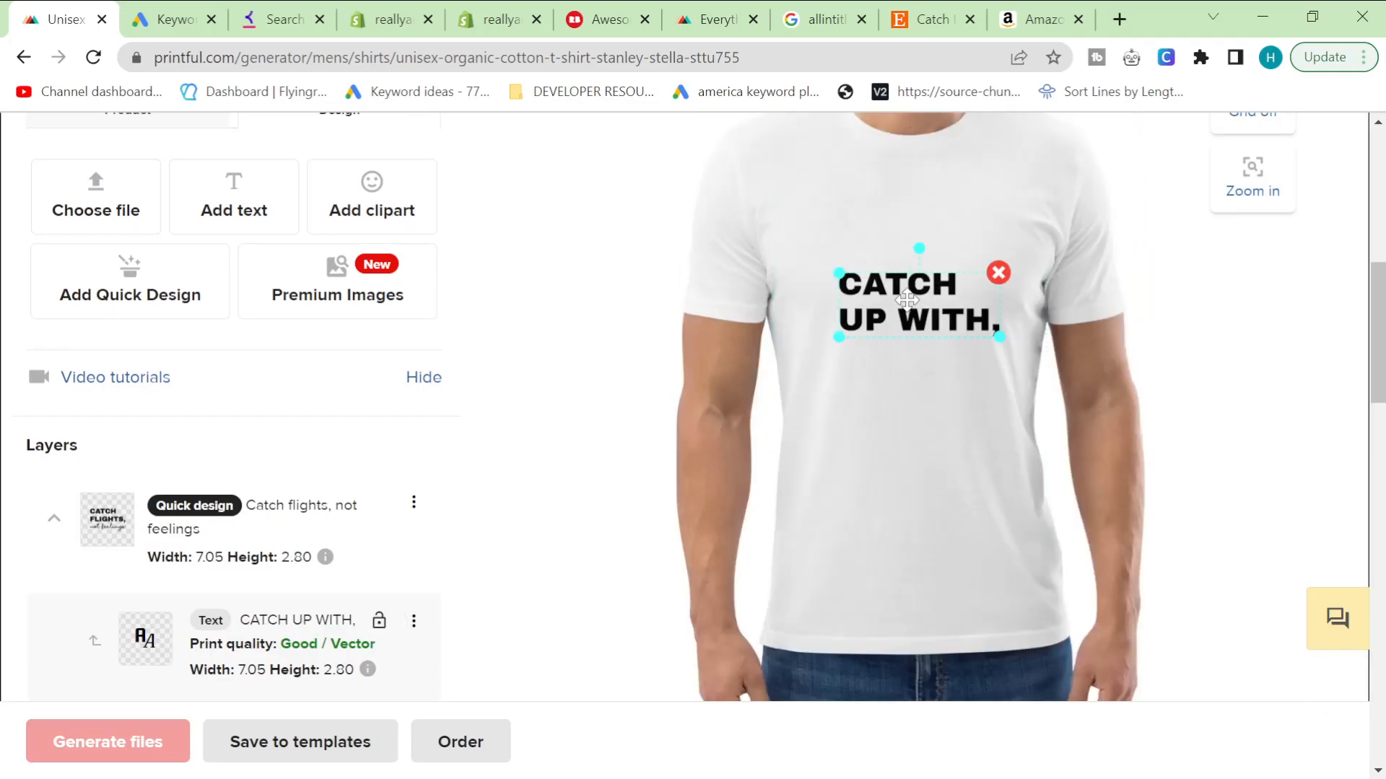
key("Delete")
- Add the ready-to-use "consistency is key" quote to the front of the white shirt
left_click(223, 209)
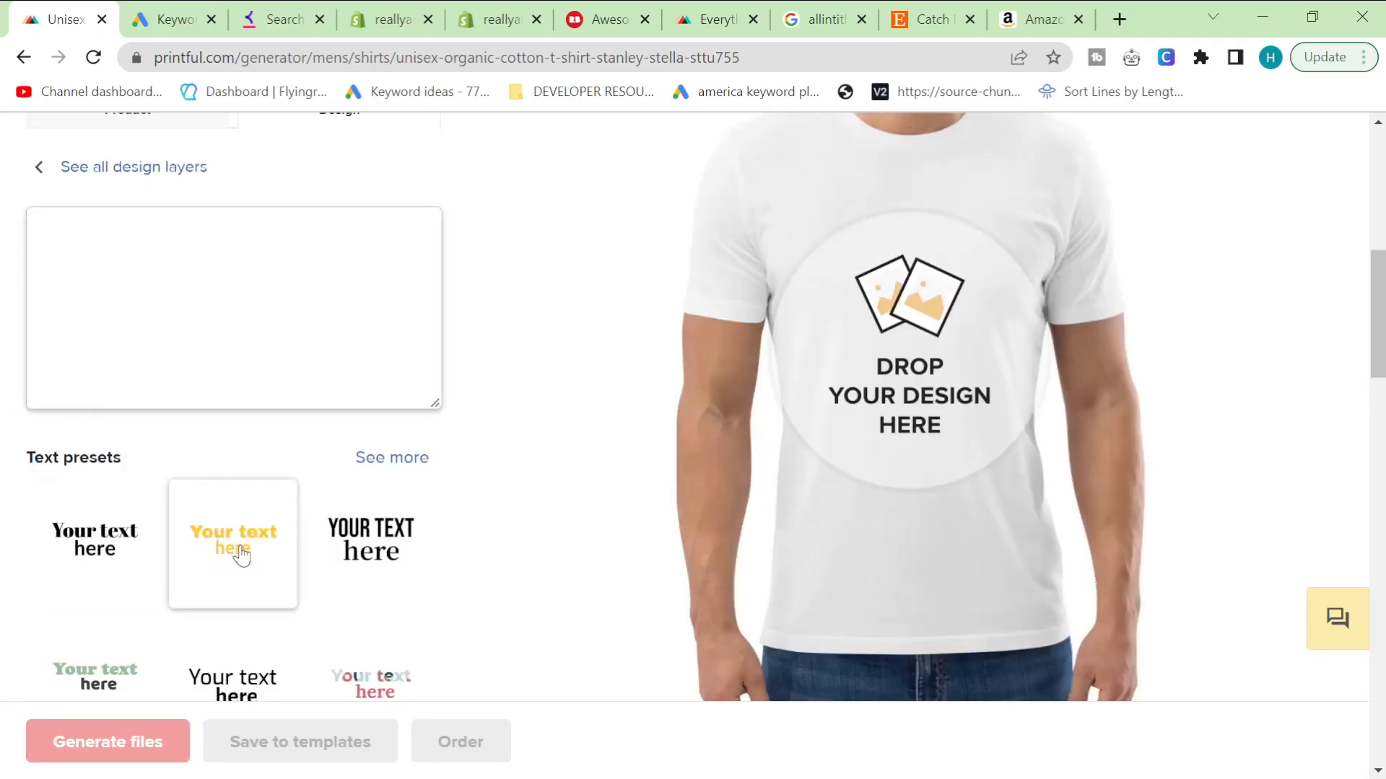
scroll(242, 555, "down", 5)
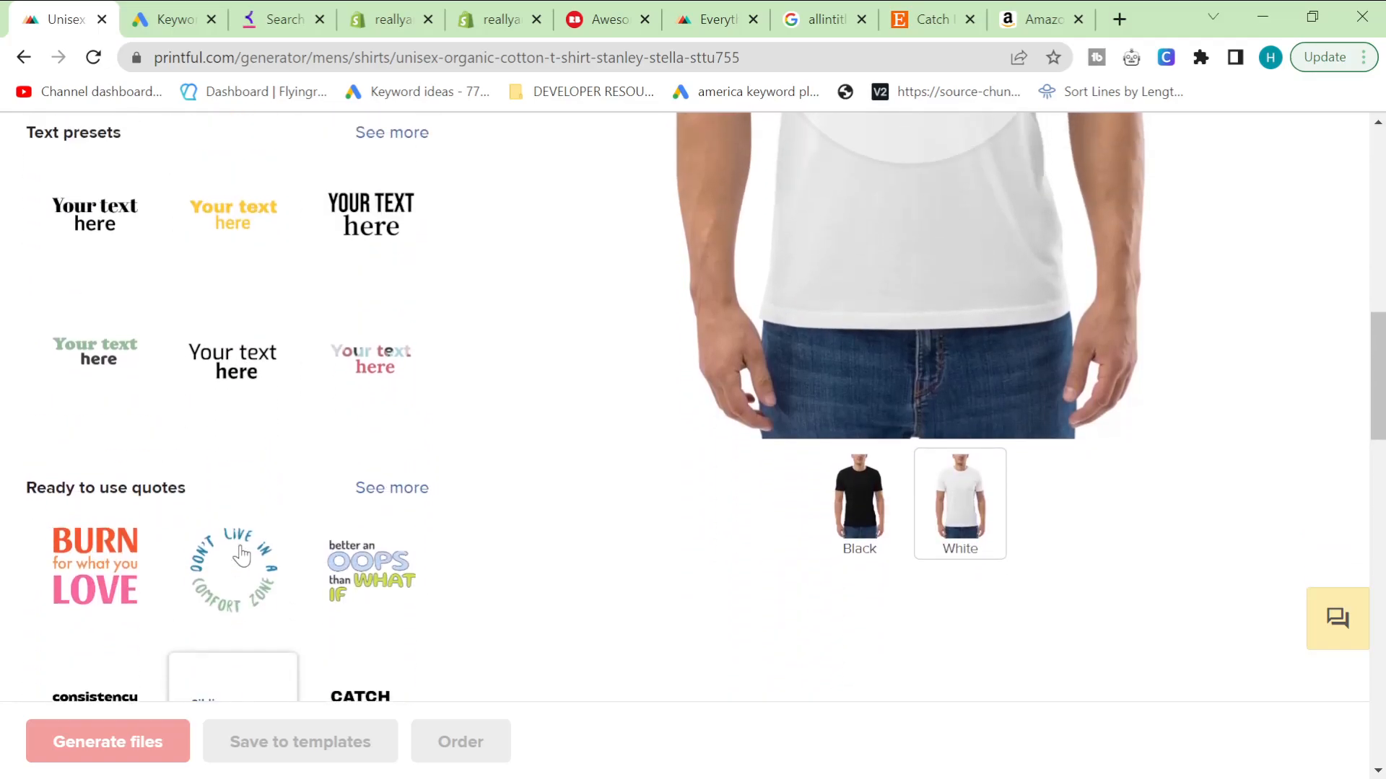
scroll(242, 556, "down", 5)
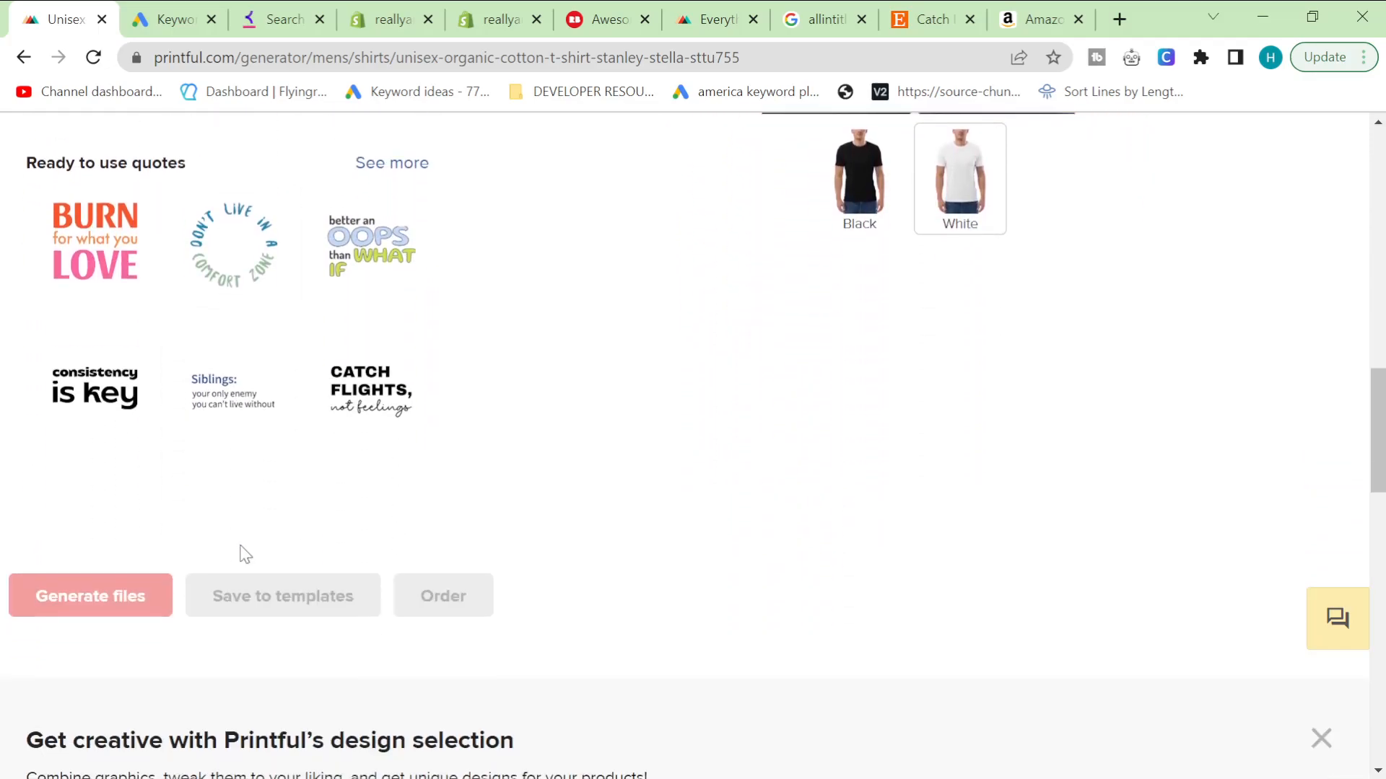
scroll(242, 555, "up", 2)
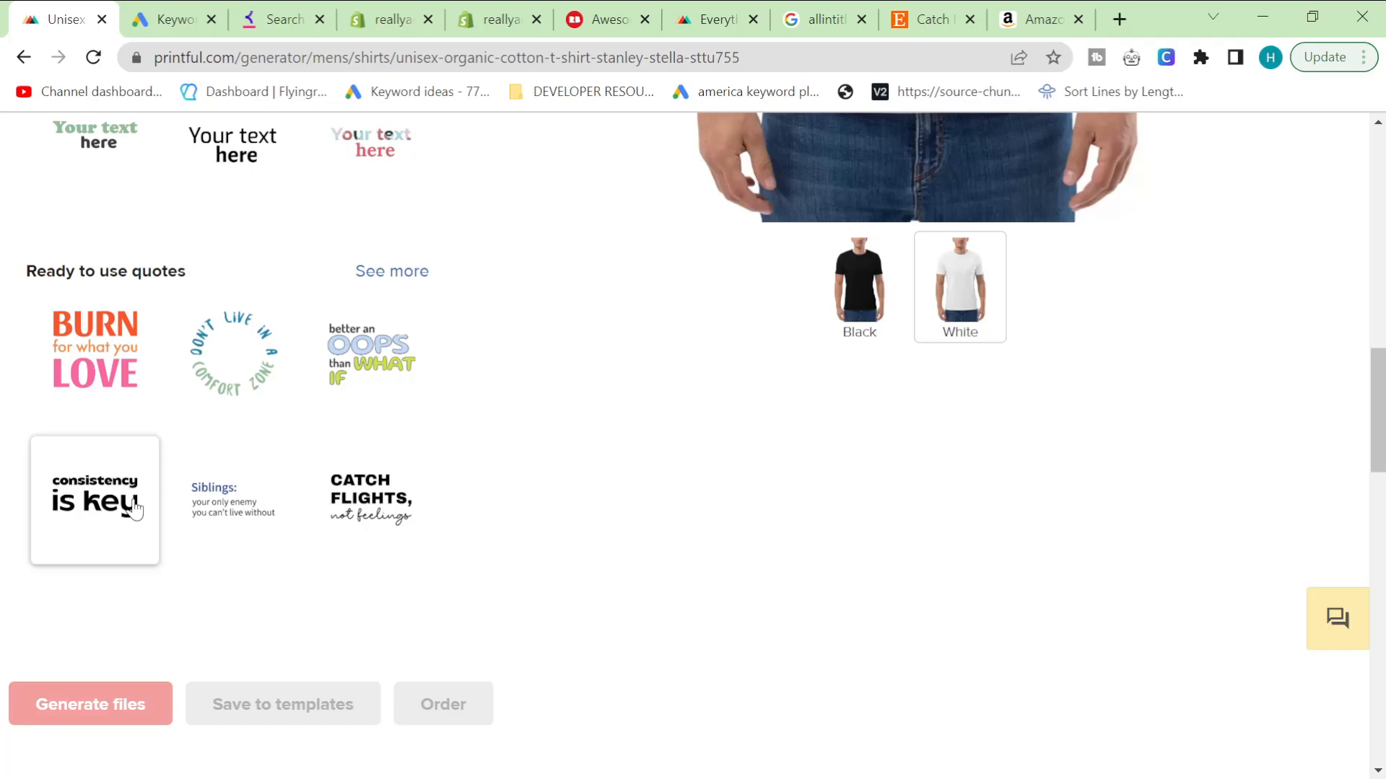
scroll(474, 504, "up", 9)
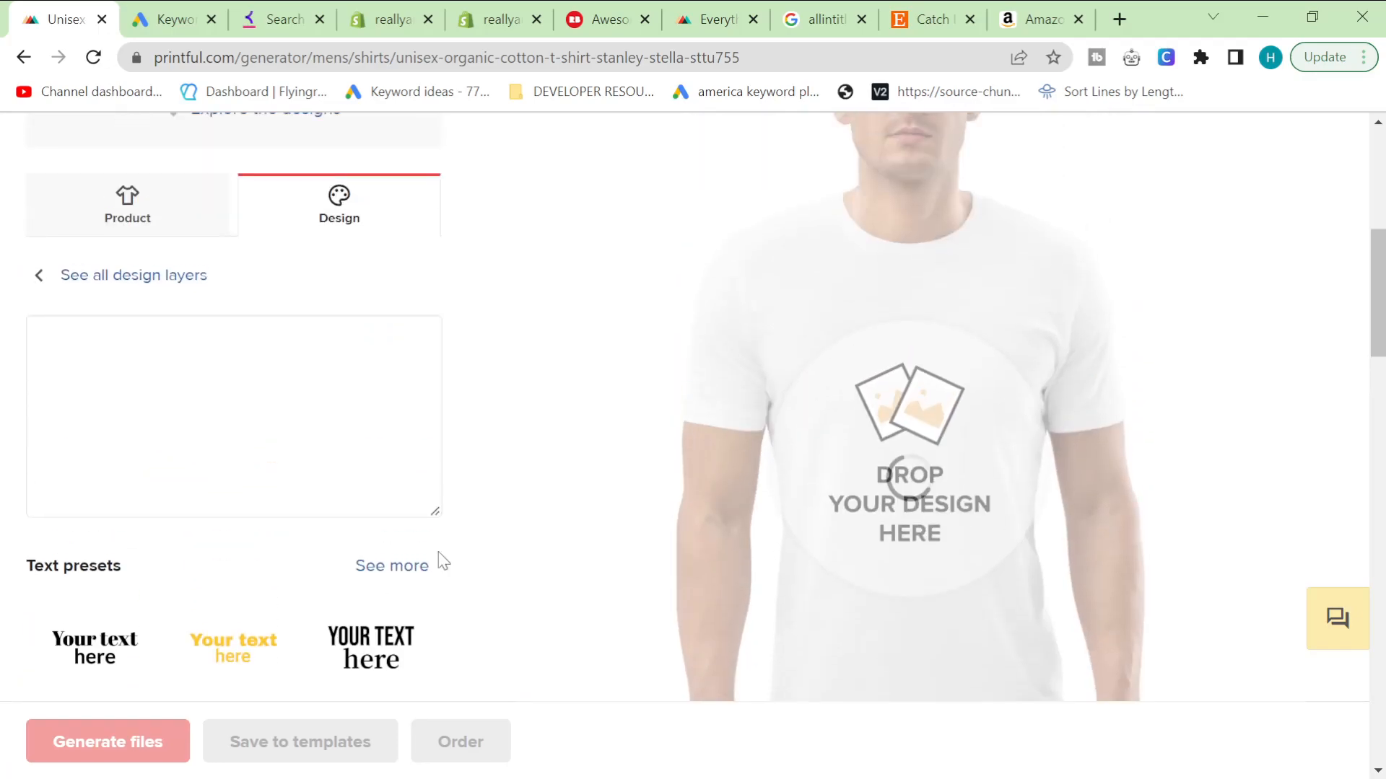
scroll(267, 454, "down", 3)
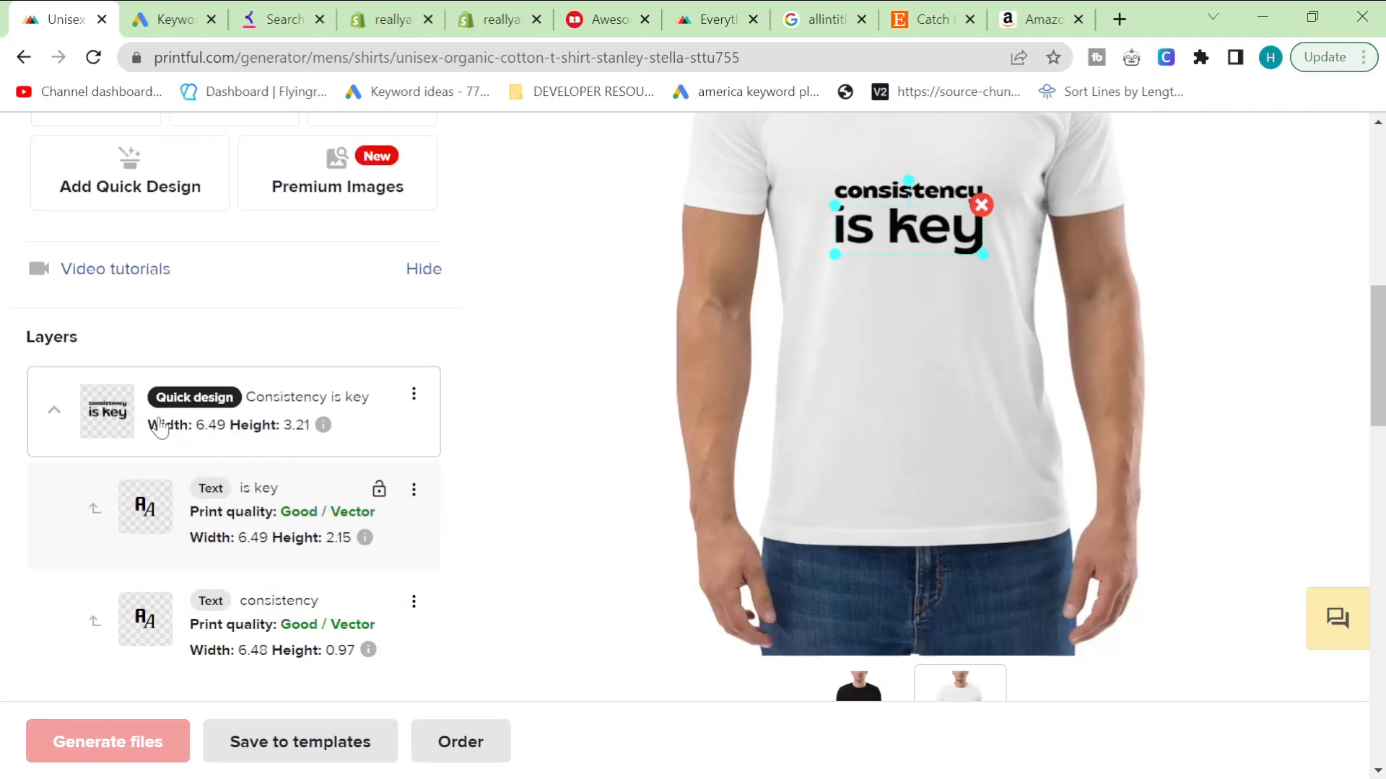
- Look over the new quote's layers and browse the suggested clipart and quick designs for the shirt
scroll(306, 513, "down", 8)
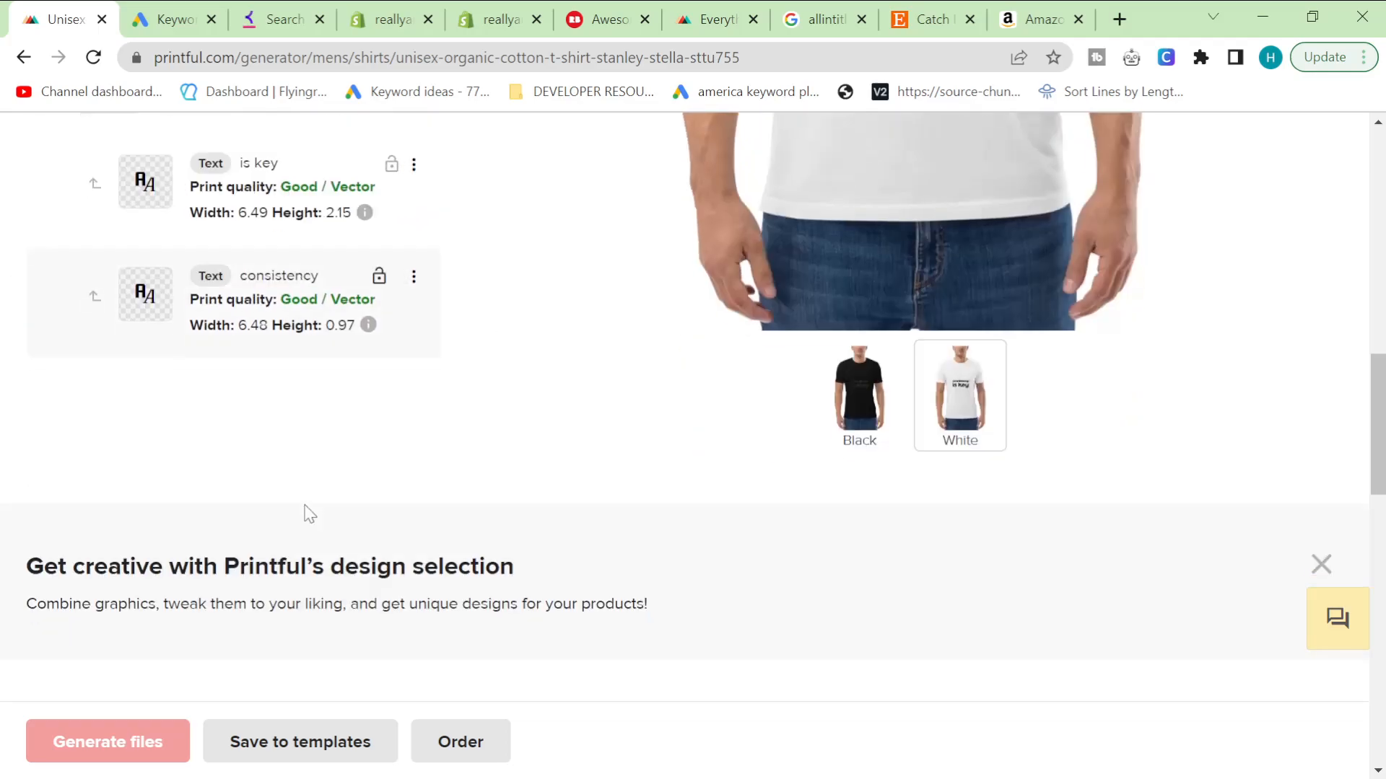
scroll(306, 513, "up", 4)
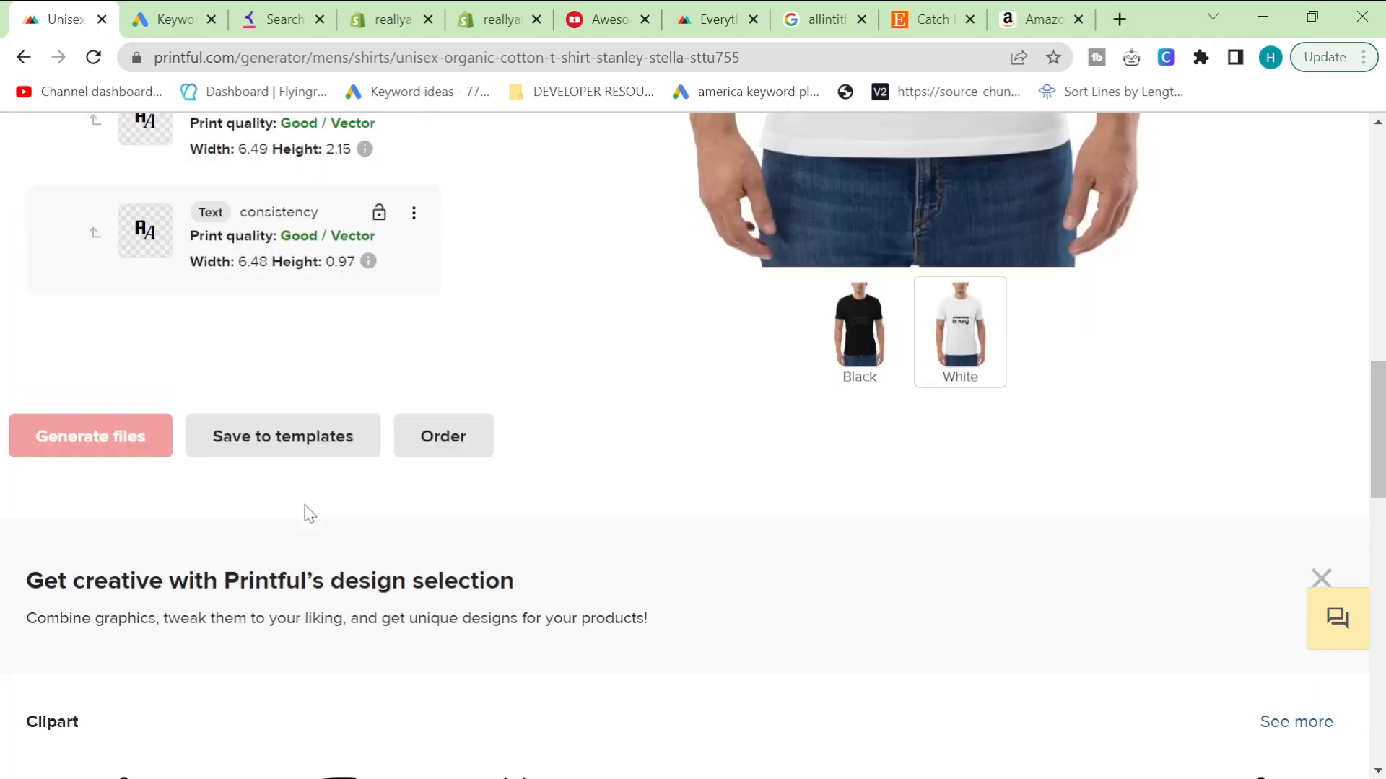
scroll(306, 514, "down", 9)
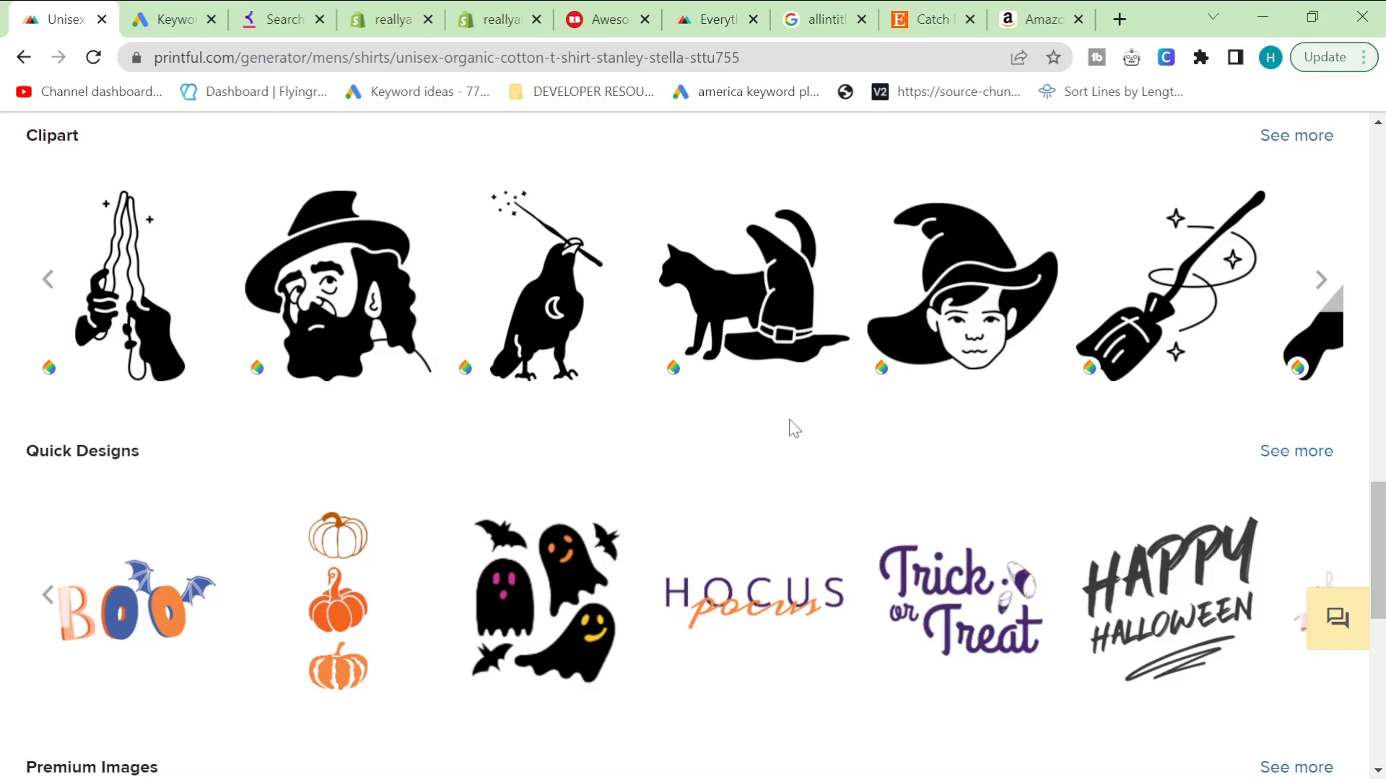
scroll(745, 442, "down", 4)
scroll(749, 441, "up", 9)
scroll(749, 441, "up", 8)
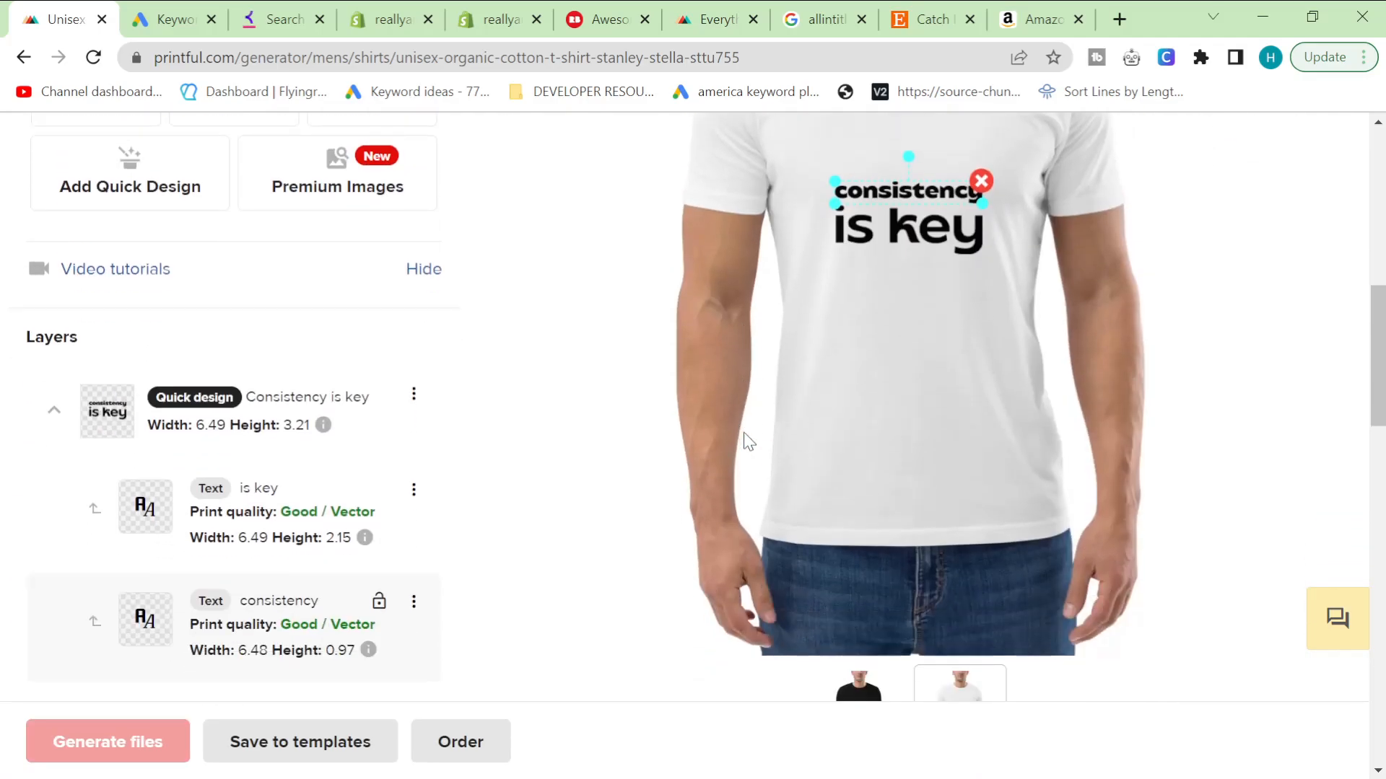
scroll(742, 439, "down", 7)
scroll(626, 417, "up", 2)
scroll(627, 422, "up", 8)
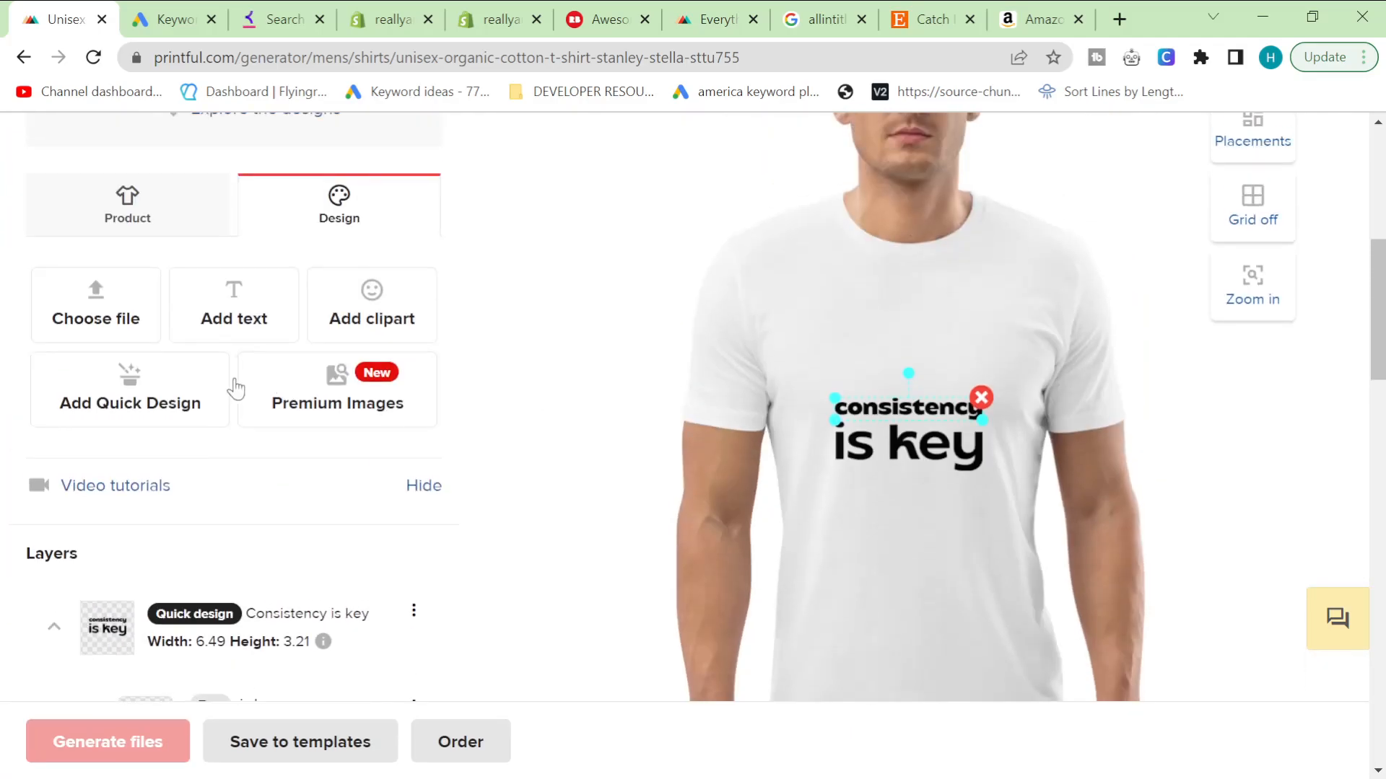
scroll(210, 426, "down", 4)
scroll(519, 331, "up", 3)
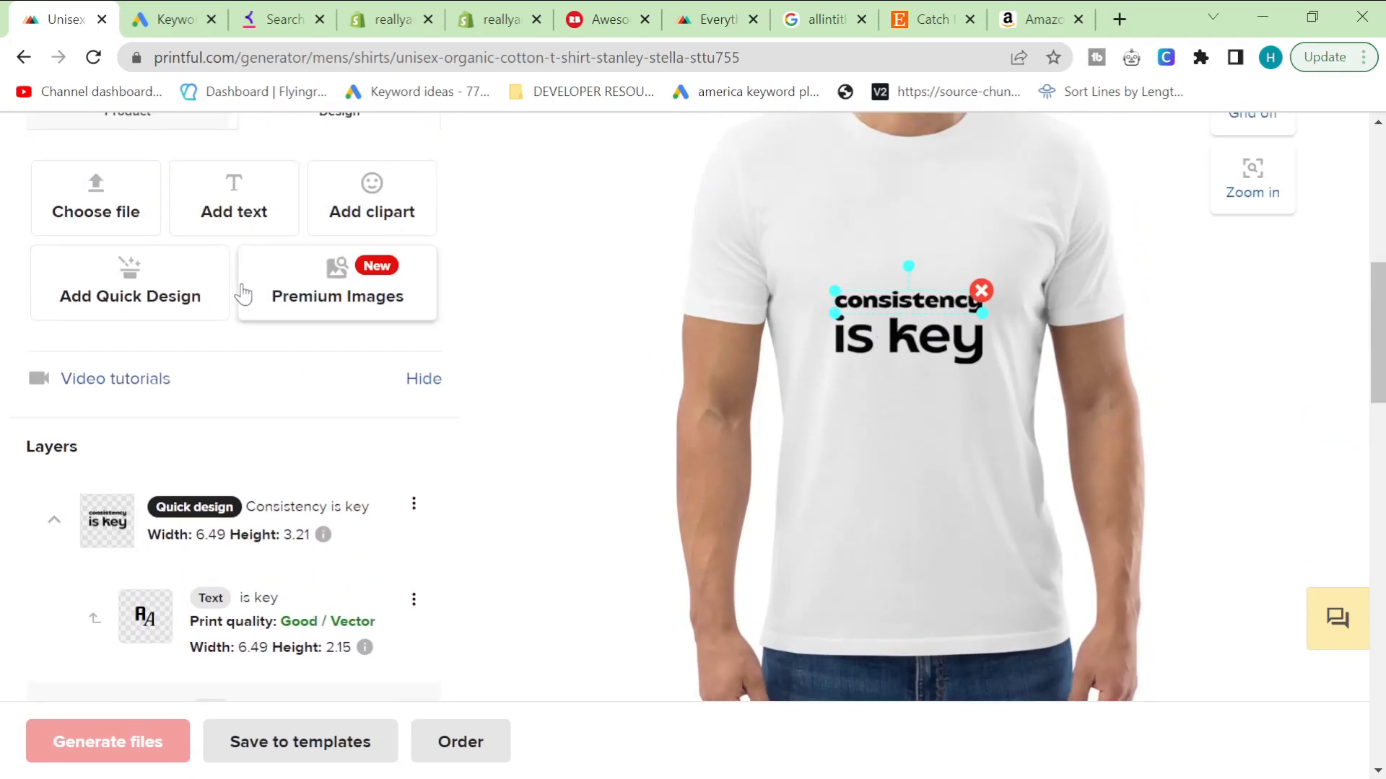
scroll(786, 346, "up", 1)
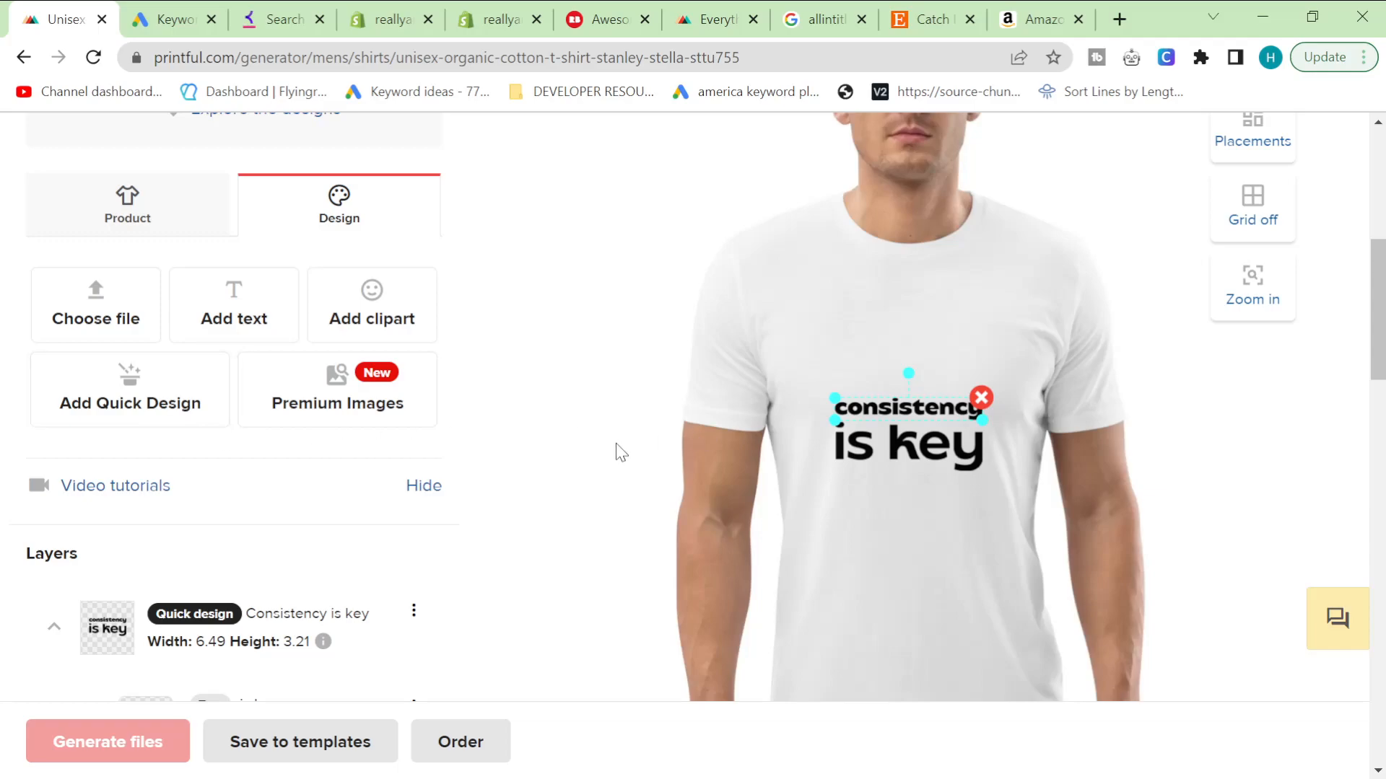
- Check the "Consistency is key" quick design's layers and delete the whole quote from the white shirt
scroll(210, 470, "down", 3)
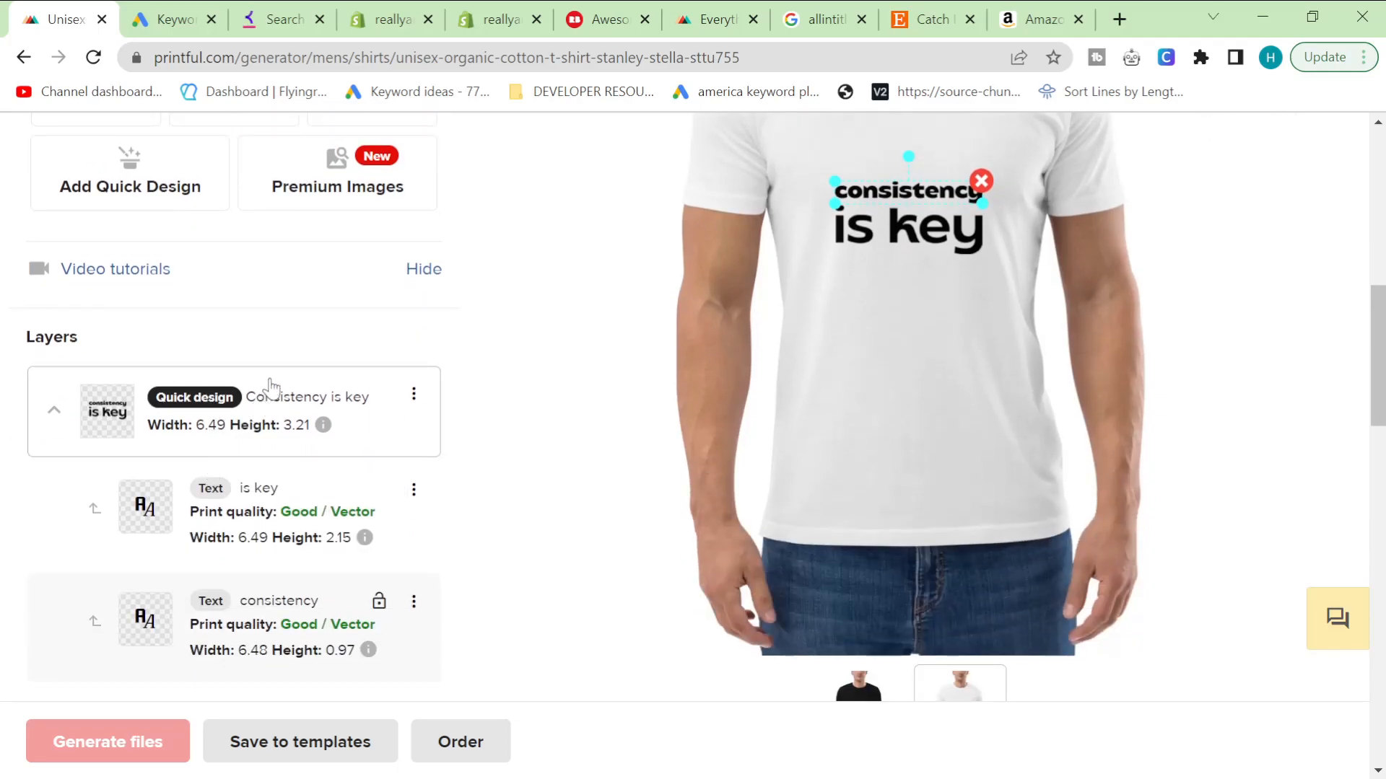
left_click(414, 394)
left_click(373, 340)
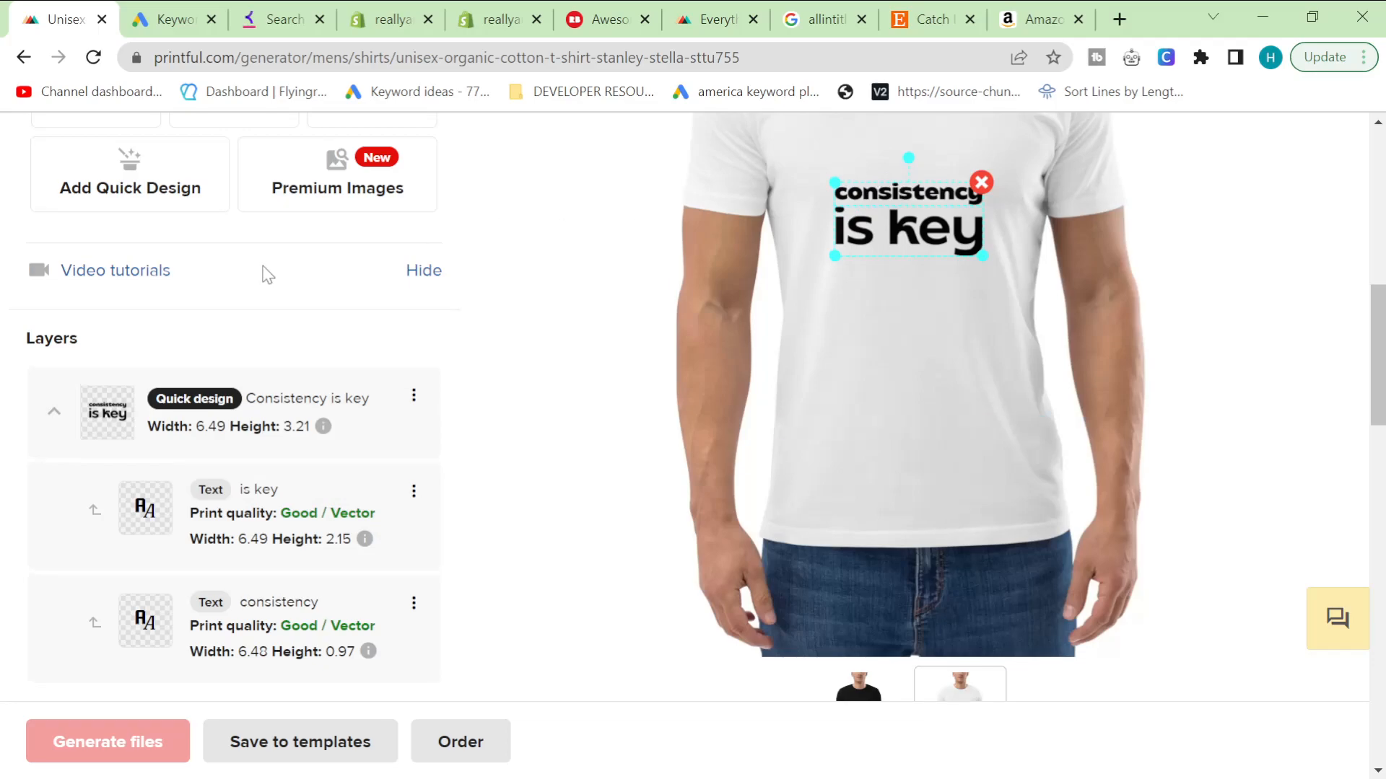
scroll(267, 274, "up", 3)
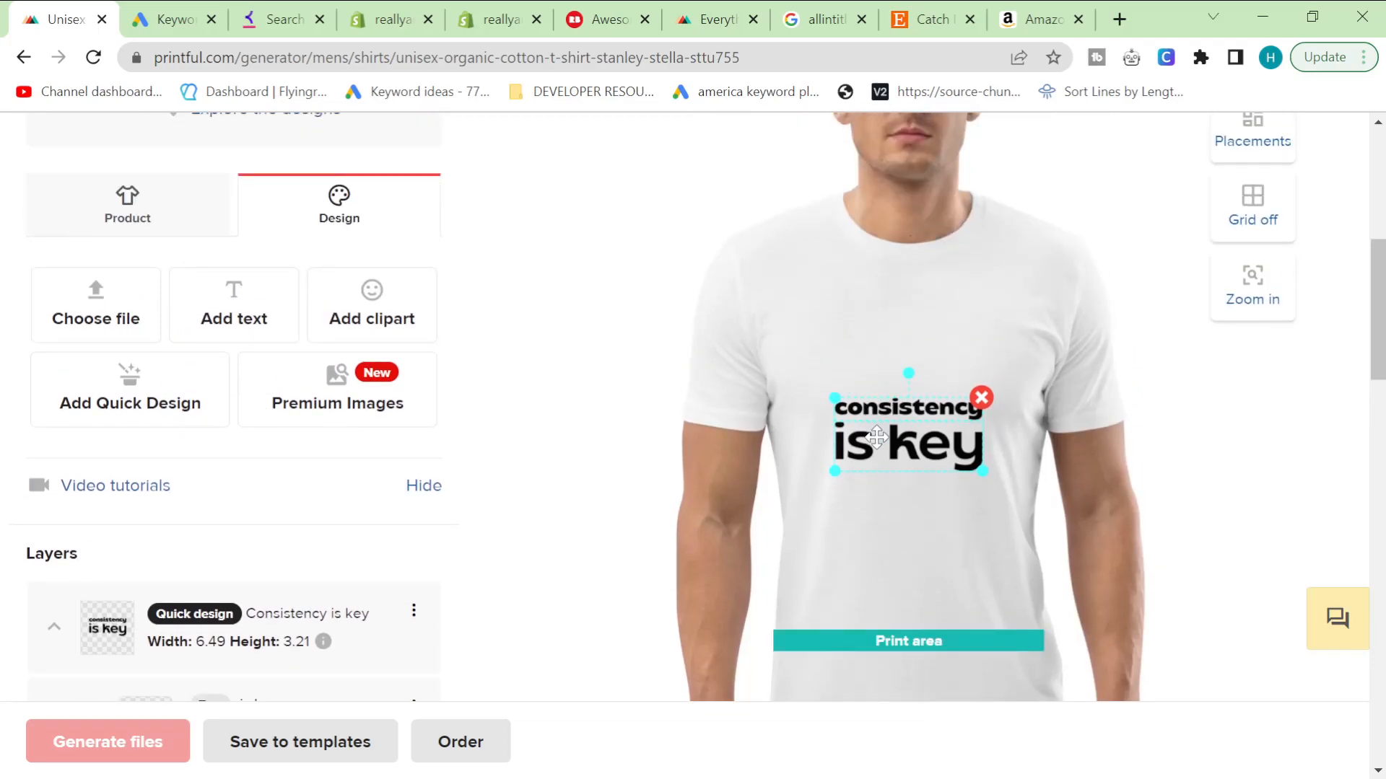
scroll(228, 387, "down", 5)
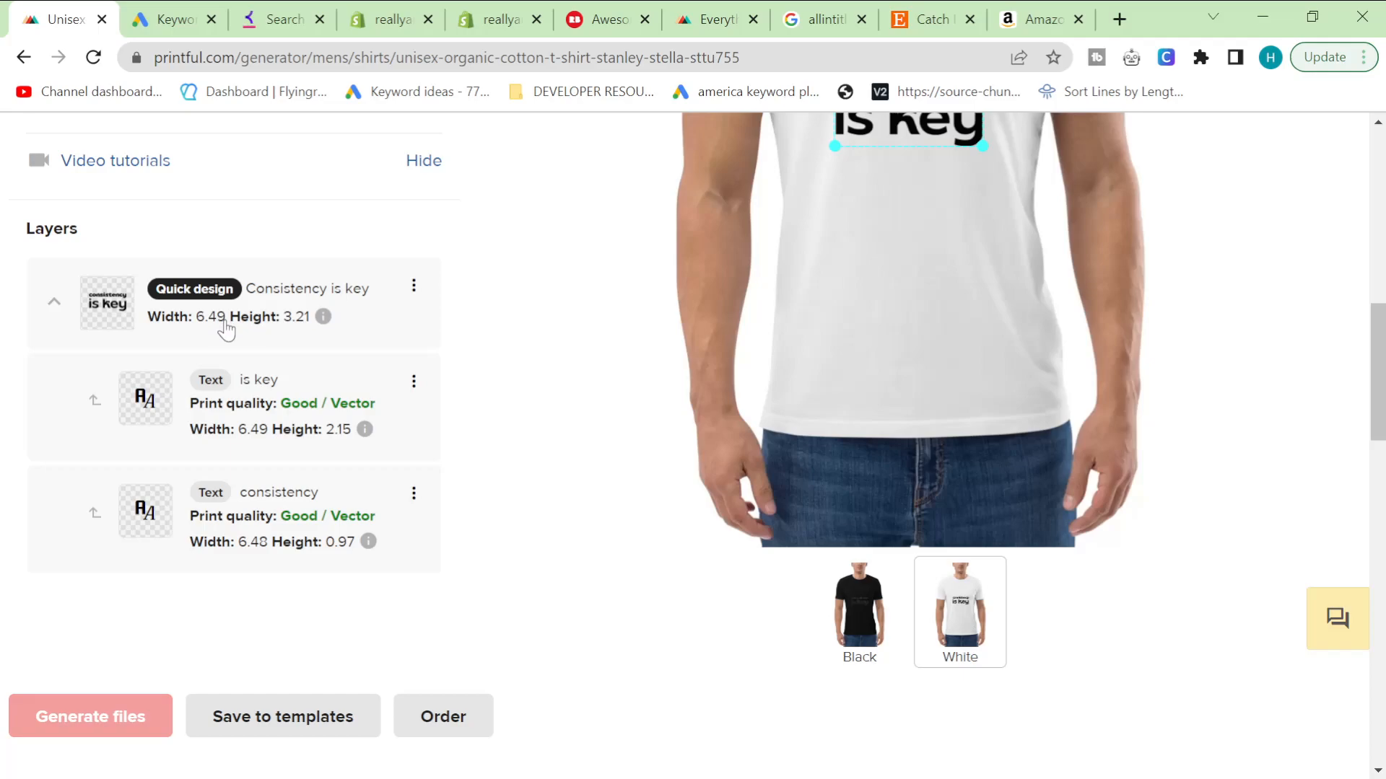
scroll(296, 332, "up", 3)
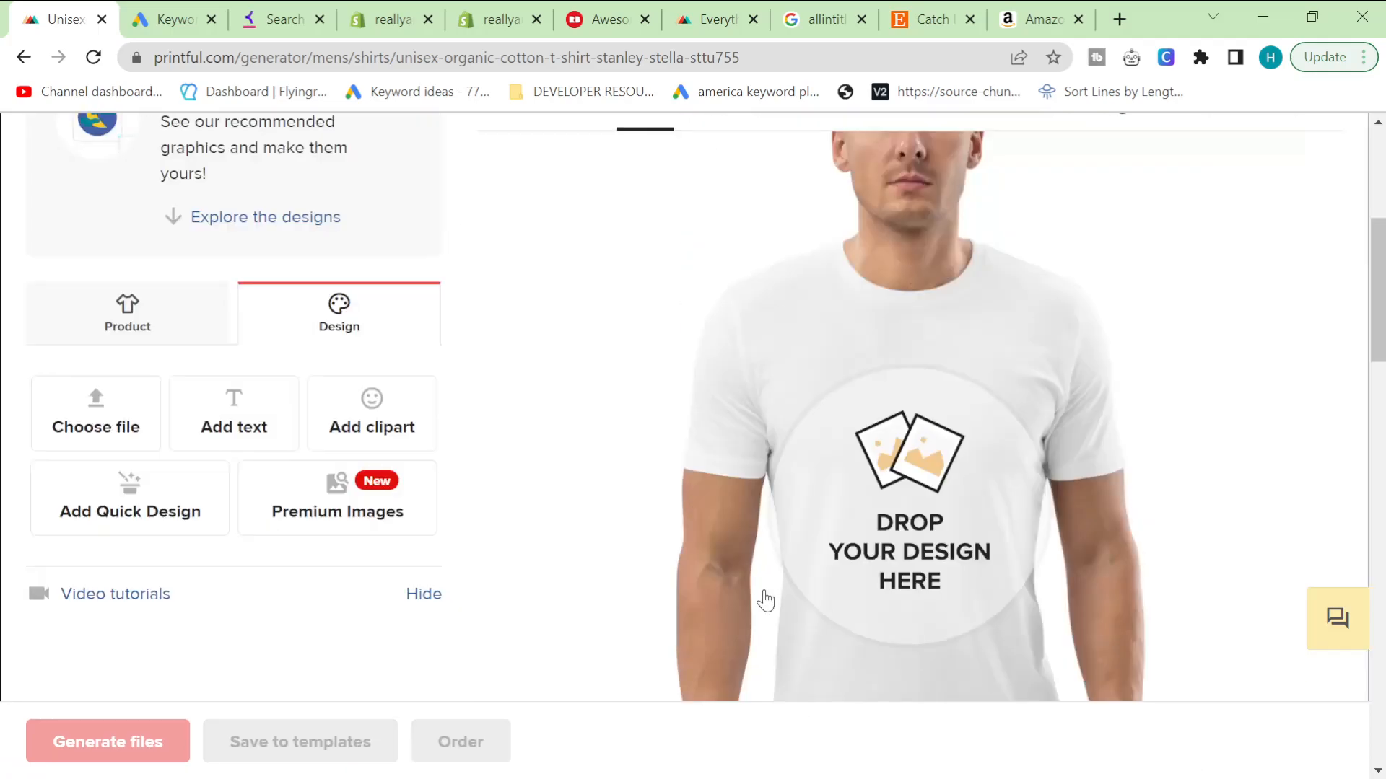
- Add the ready-to-use "consistency is key" quote to the white shirt's front again
scroll(253, 476, "down", 3)
left_click(269, 197)
scroll(246, 480, "down", 3)
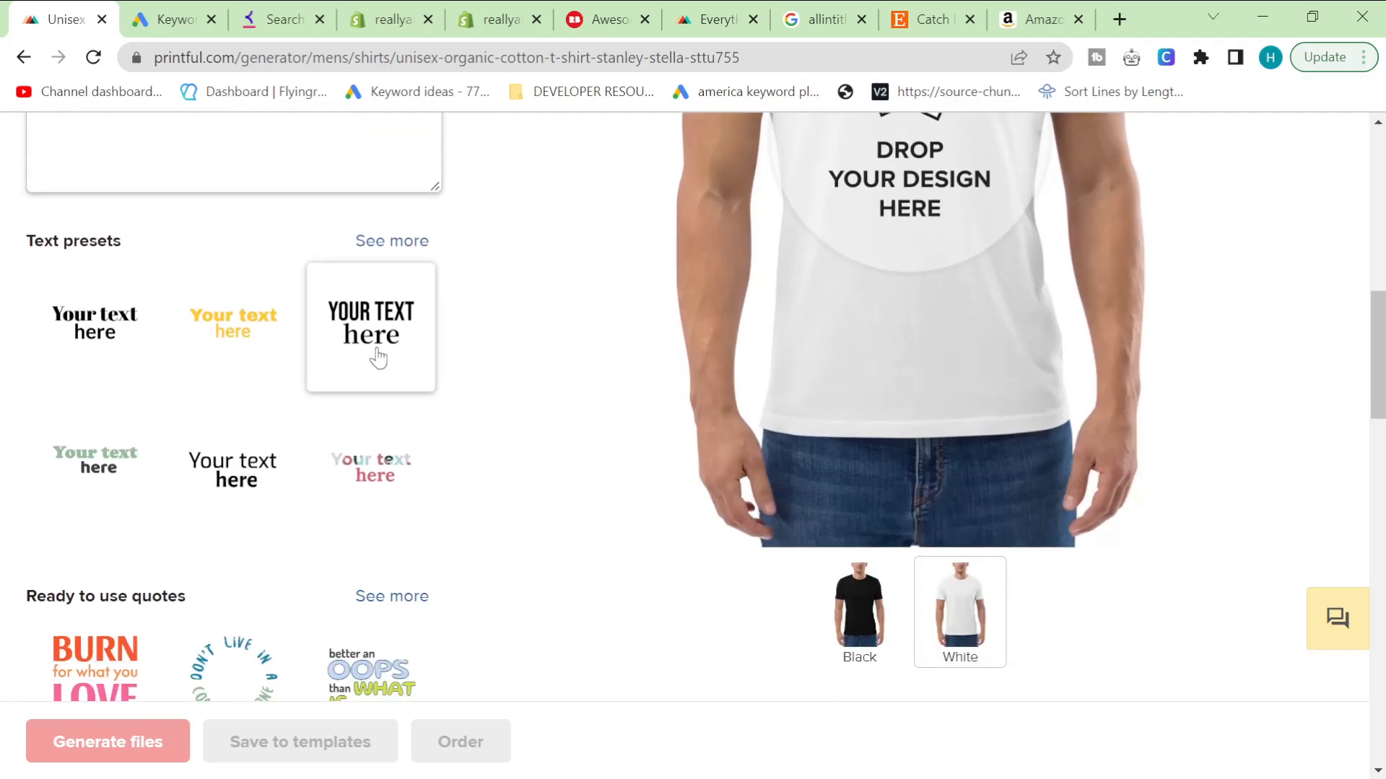
scroll(378, 357, "down", 4)
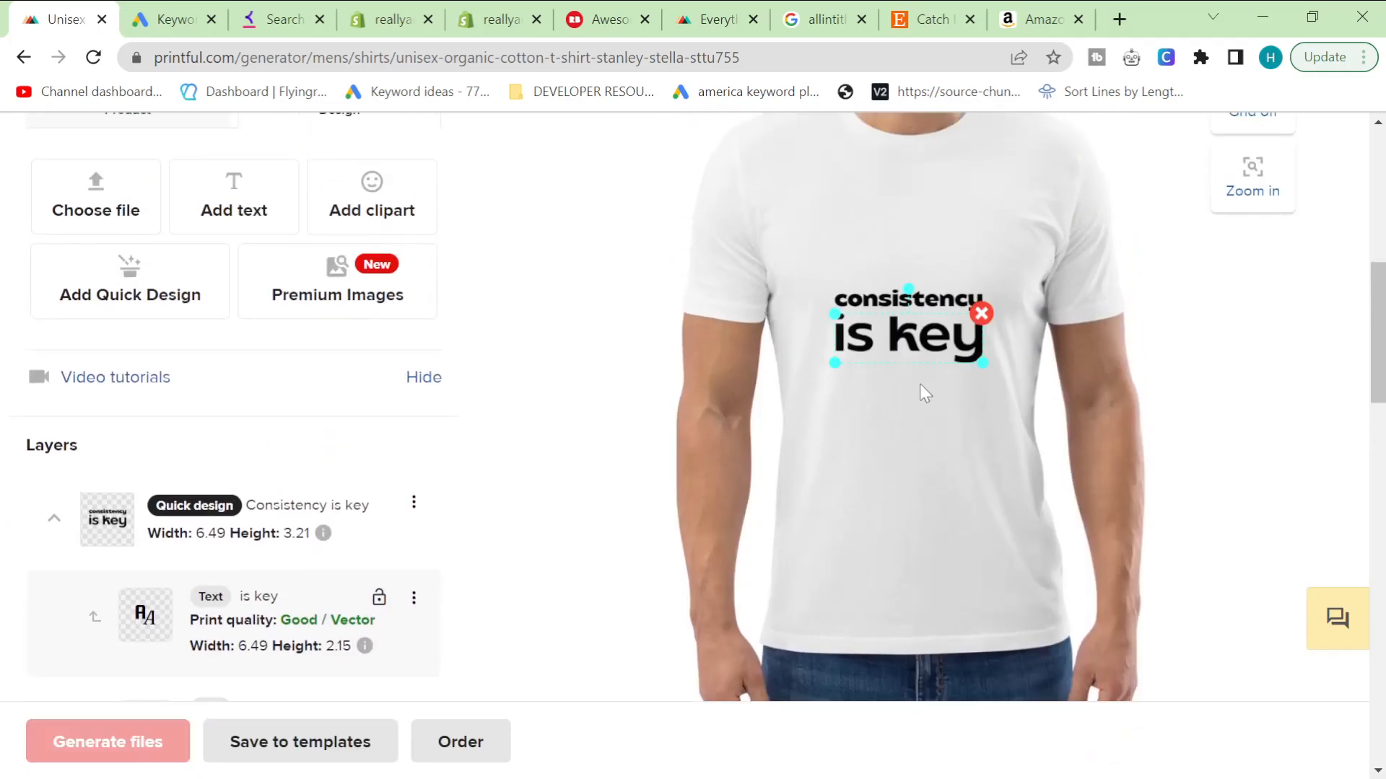
- Delete the "consistency" text and replace "is key" with "catch up with jesus" on two lines, breaking before "with"
left_click(879, 295)
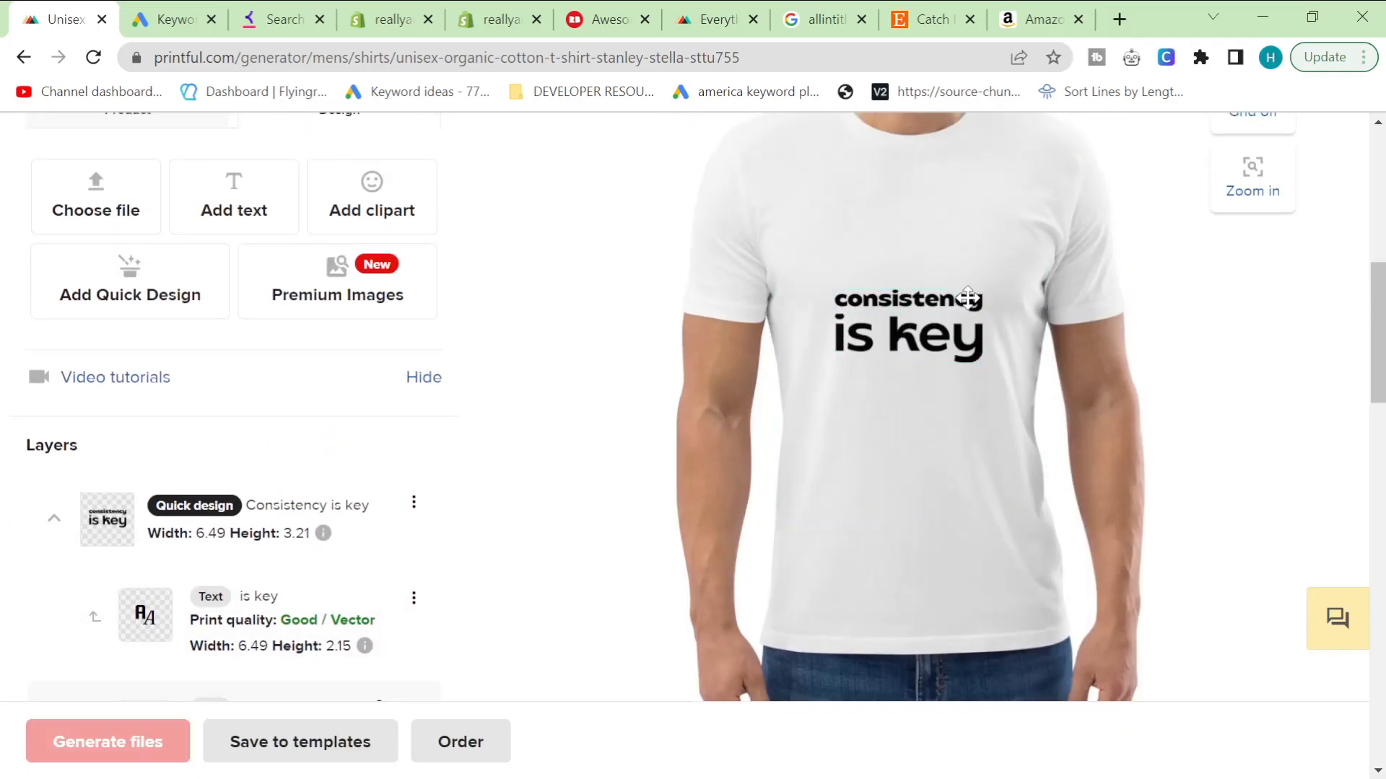
left_click(988, 296)
left_click(977, 288)
left_click(907, 331)
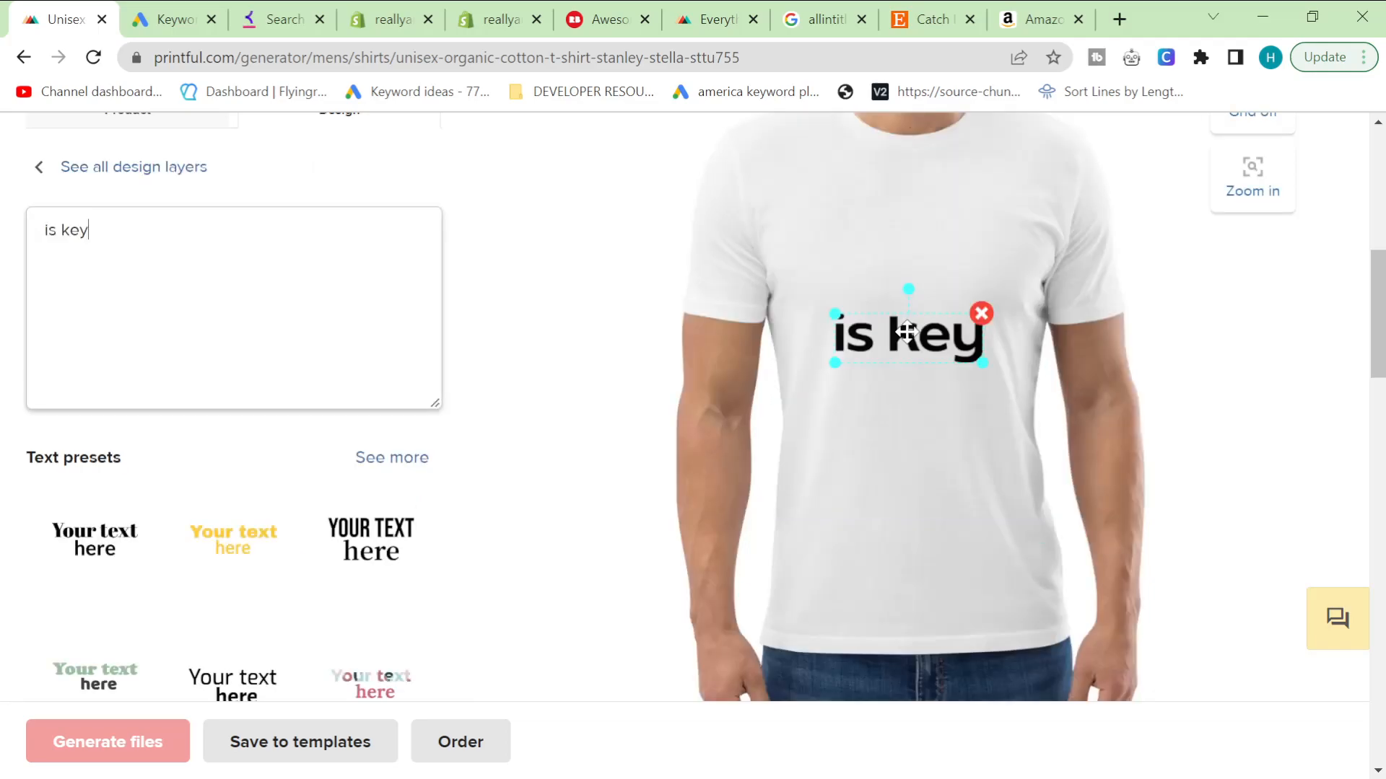
left_click_drag(164, 233, 6, 238)
type("catch up with jesus")
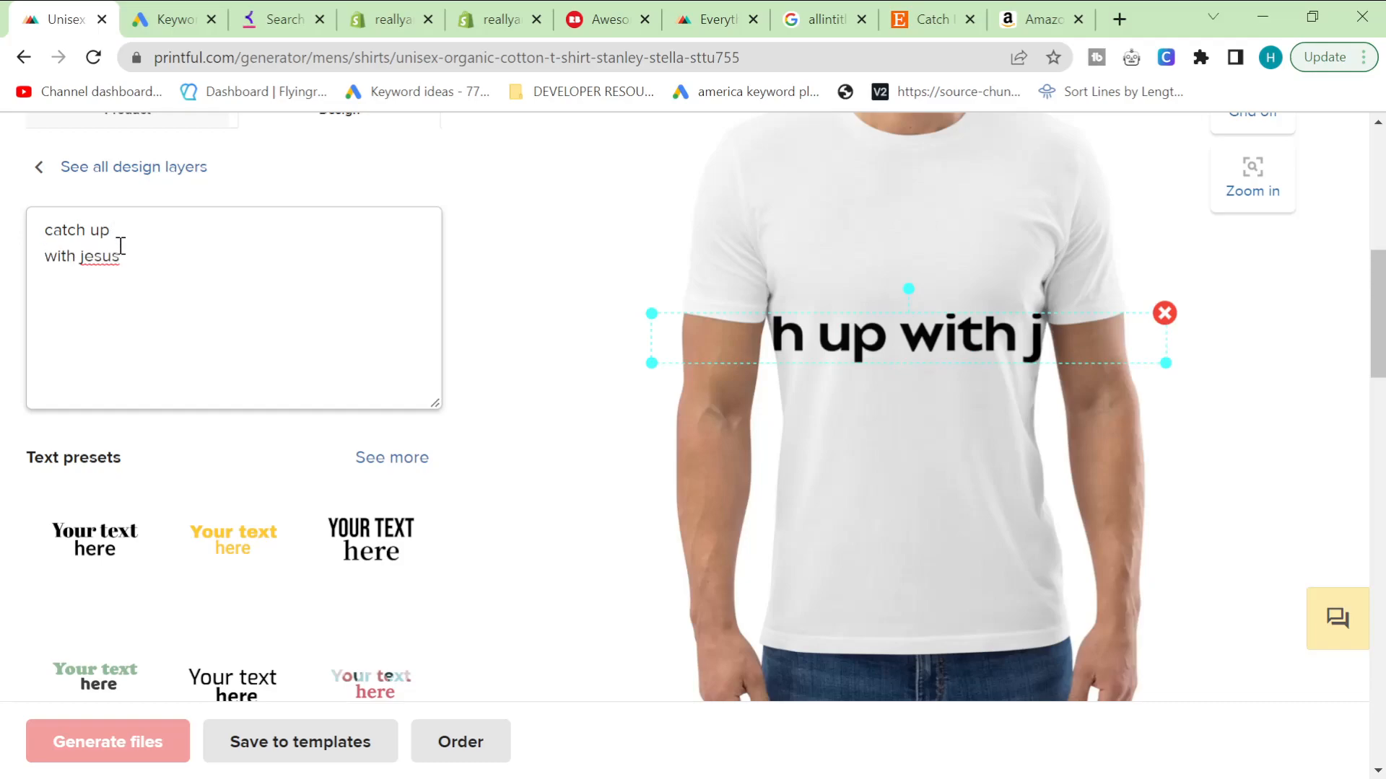
scroll(130, 241, "up", 4)
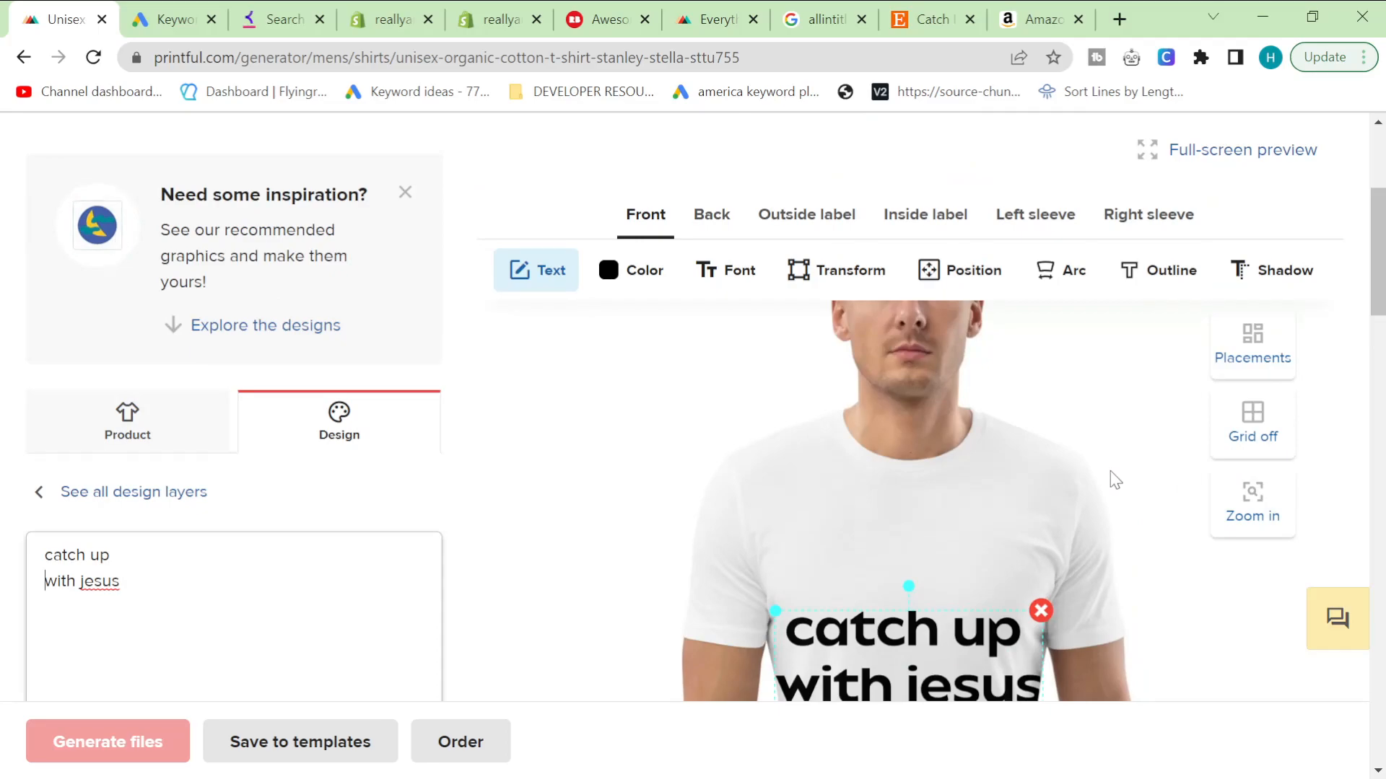
- Preview the "catch up with jesus" text on the black shirt and dismiss the adjusted-mockup note
scroll(1110, 476, "down", 10)
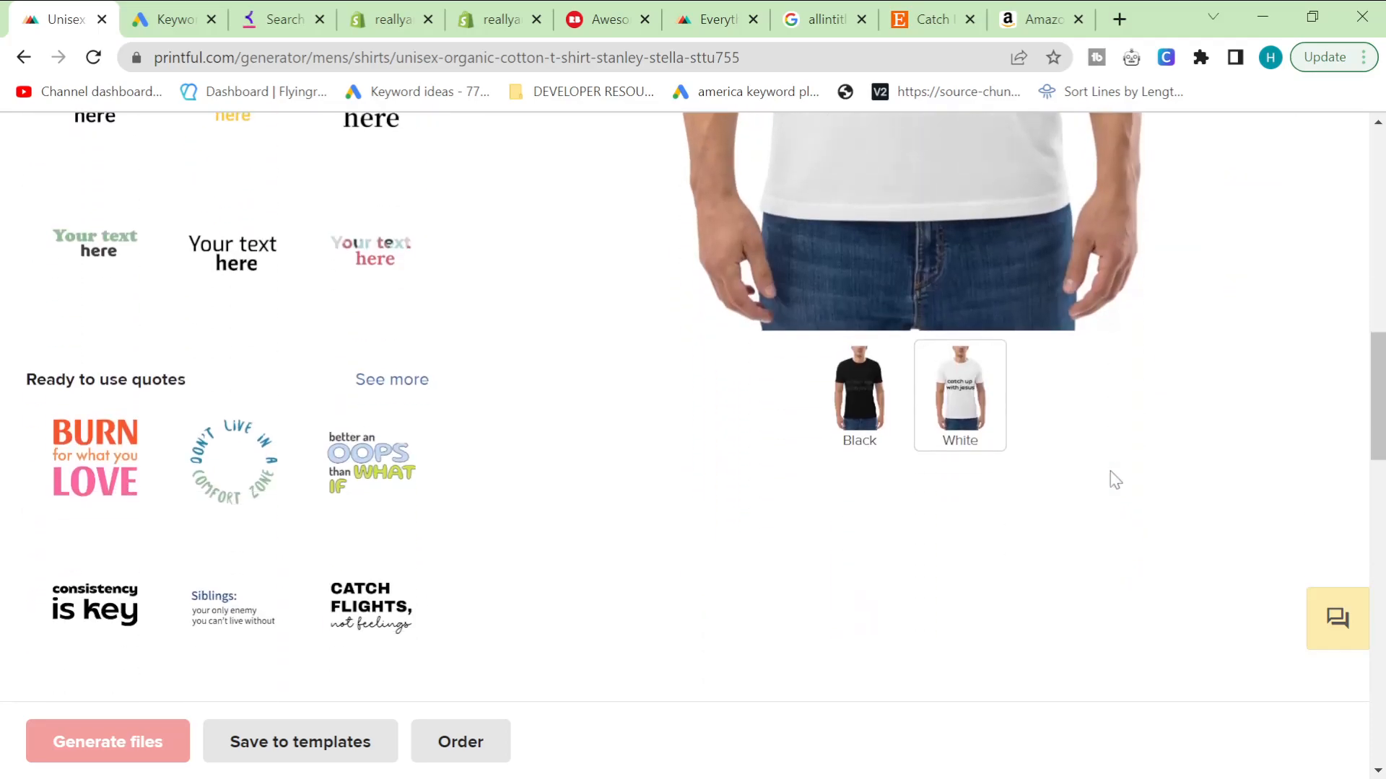
left_click(882, 433)
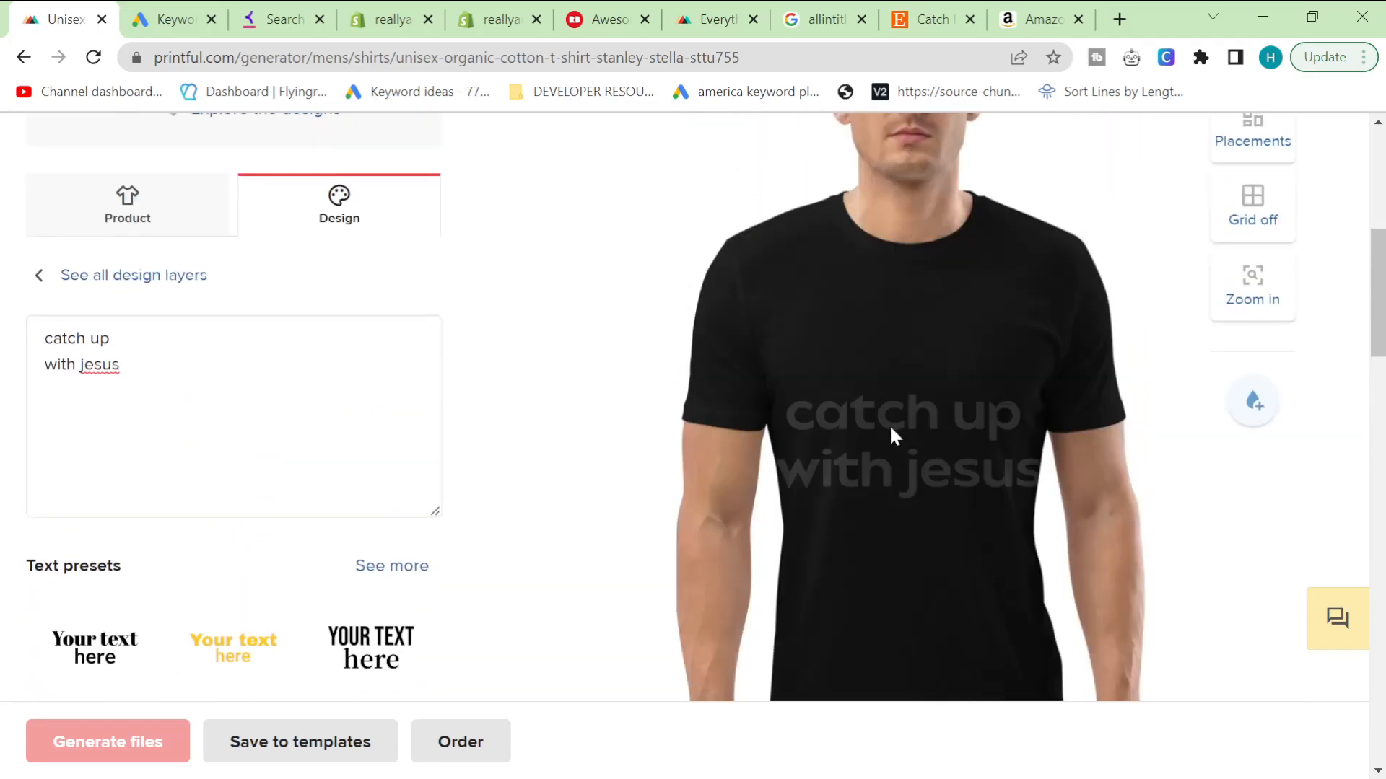
left_click(884, 436)
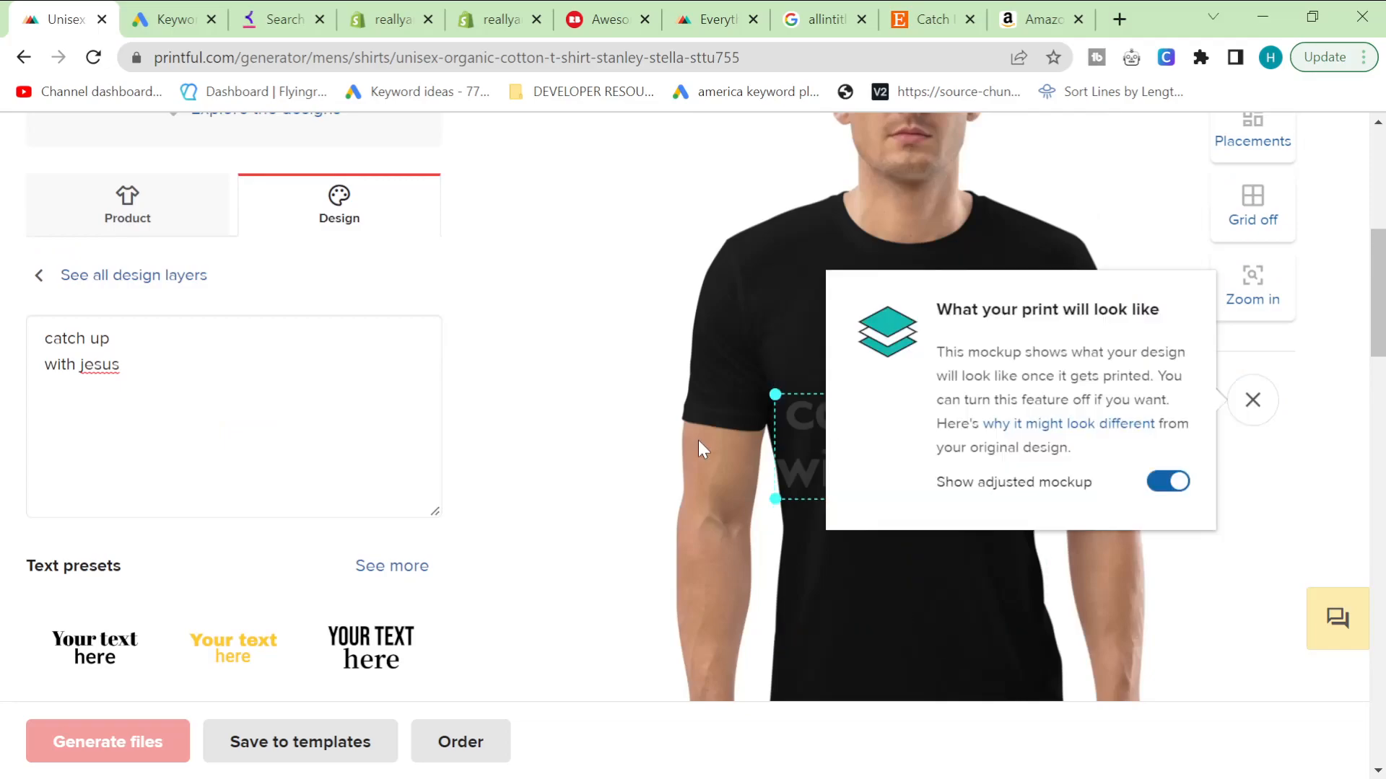
left_click(1253, 400)
scroll(594, 409, "up", 5)
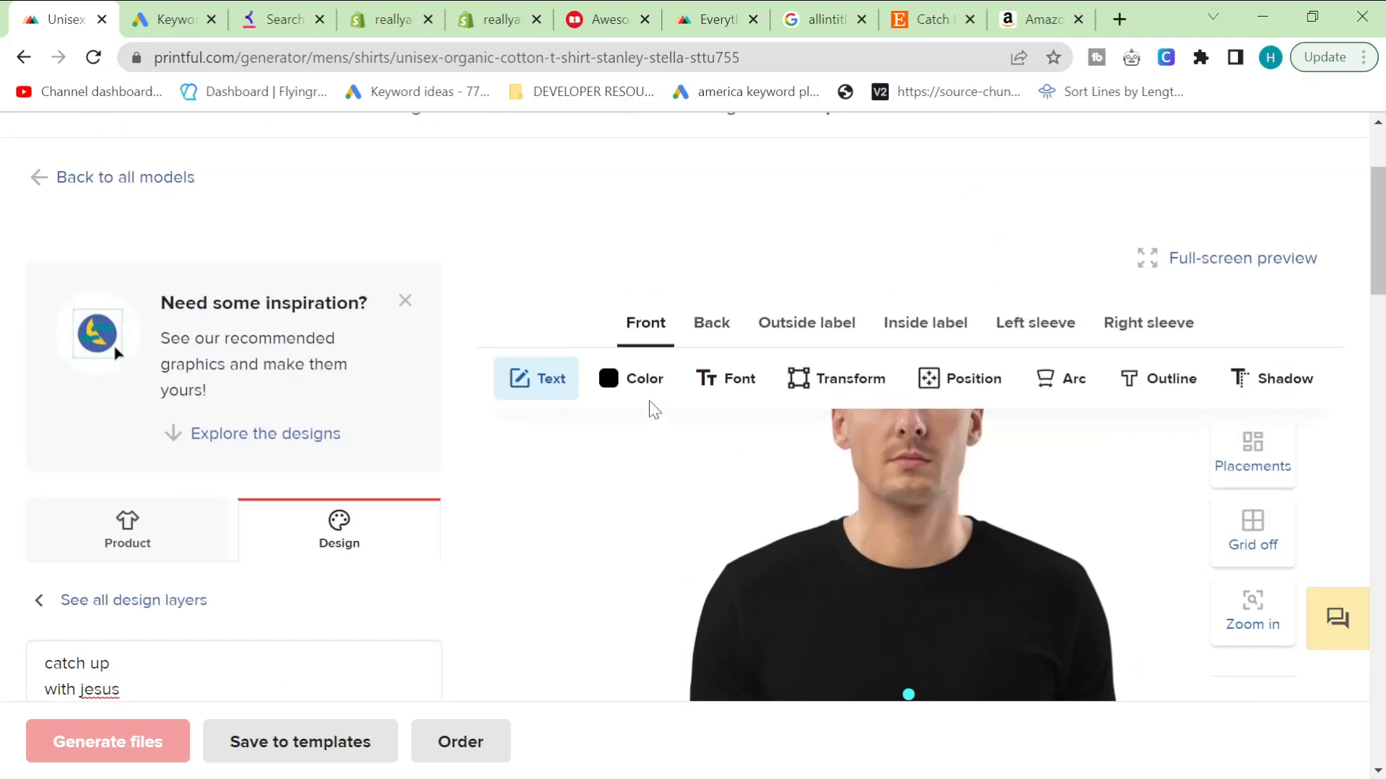
- Open the slogan's text color options, look over the palette and return to the white shirt preview
left_click(635, 379)
scroll(563, 532, "down", 3)
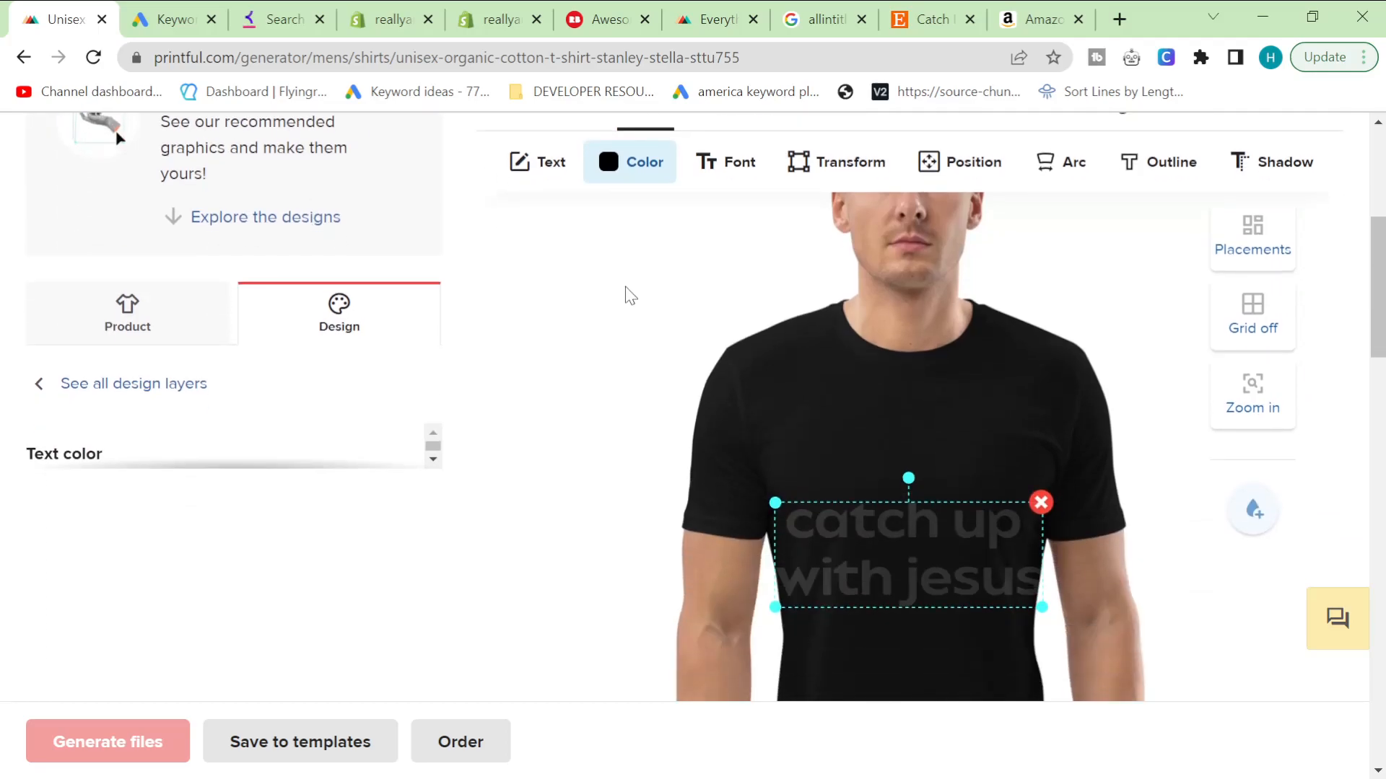
scroll(690, 346, "up", 3)
scroll(650, 337, "down", 8)
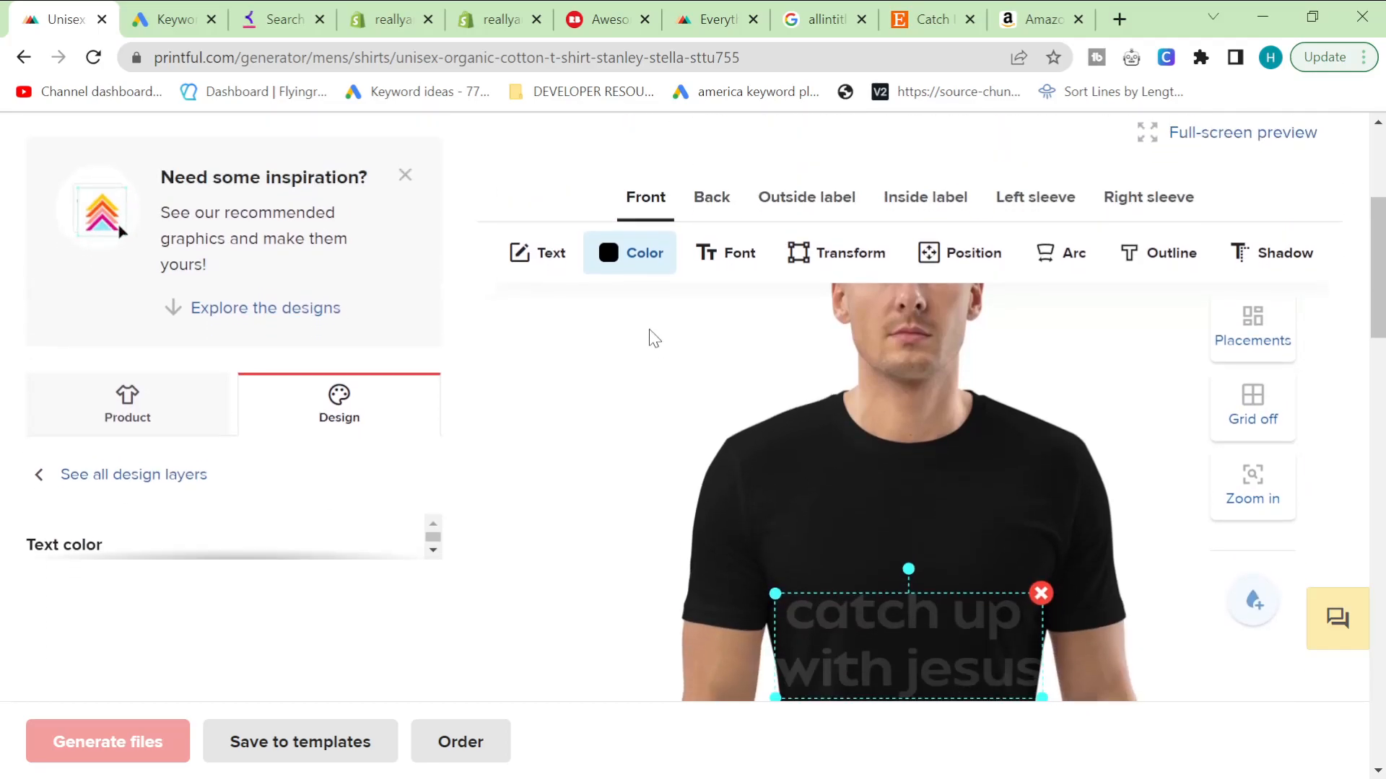
scroll(650, 337, "up", 8)
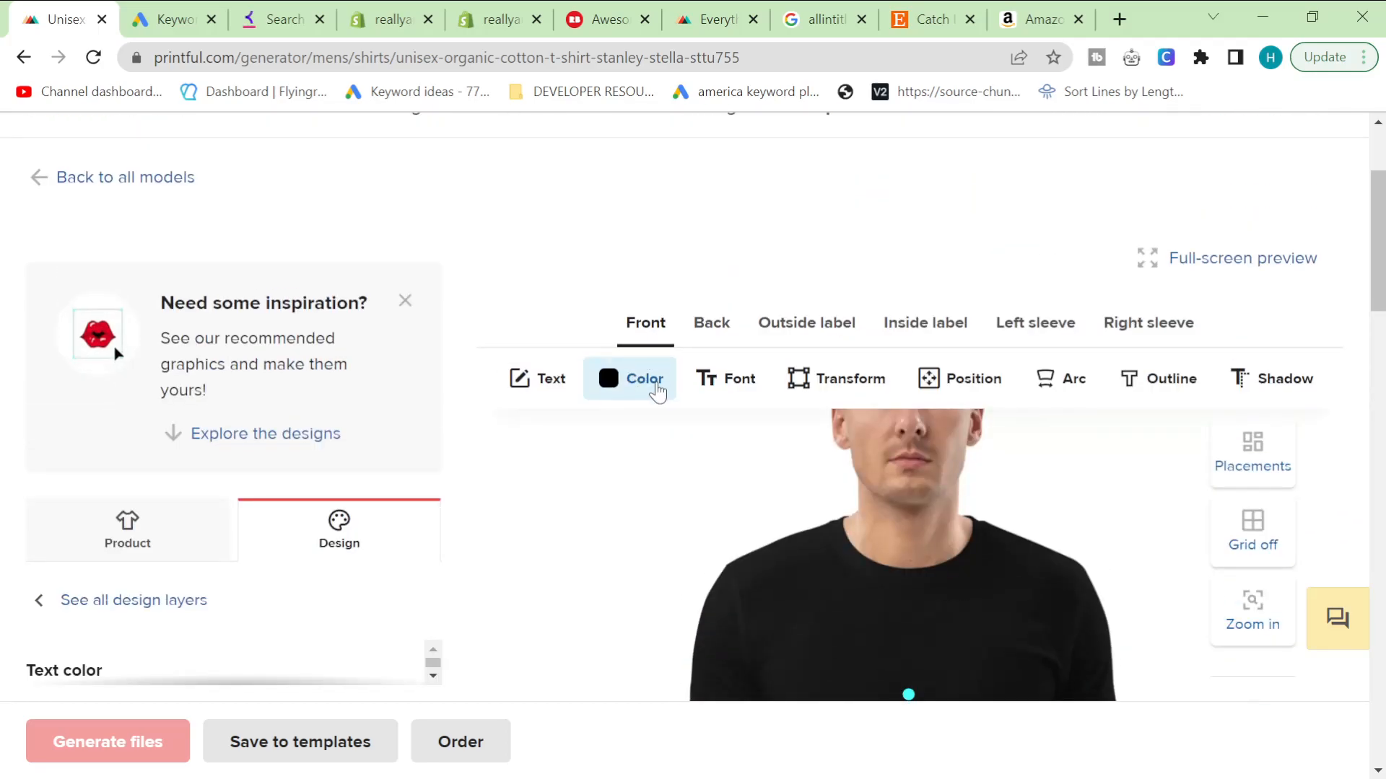
scroll(681, 405, "down", 7)
scroll(681, 409, "up", 5)
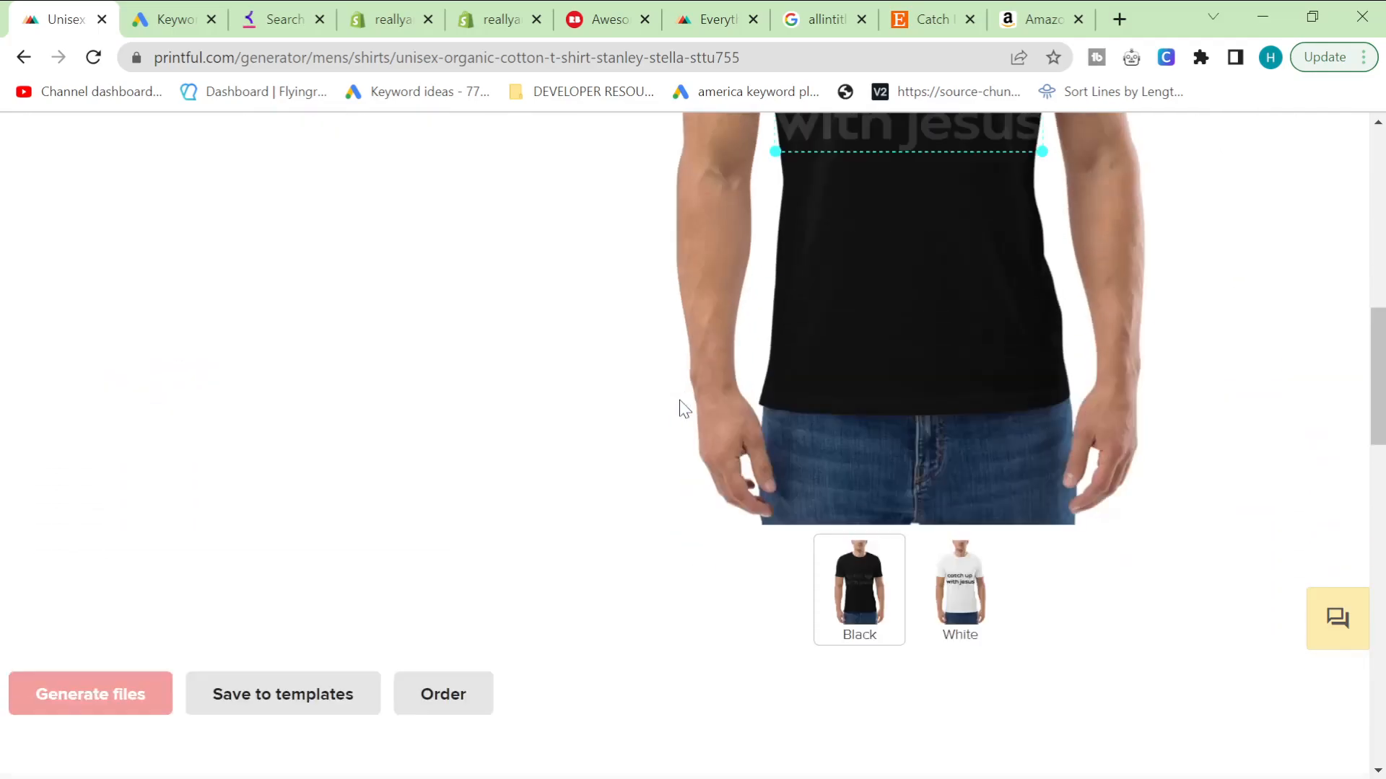
scroll(848, 414, "down", 6)
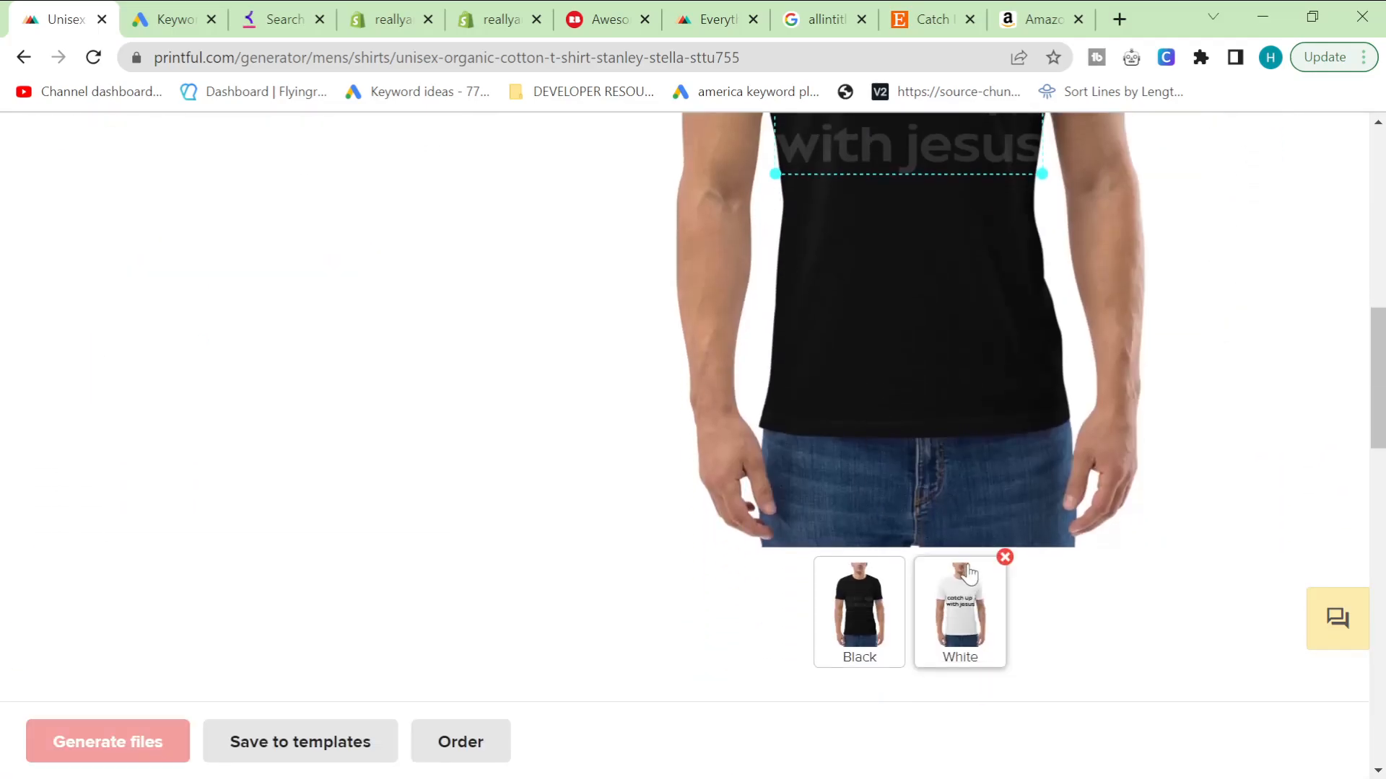
scroll(743, 501, "up", 6)
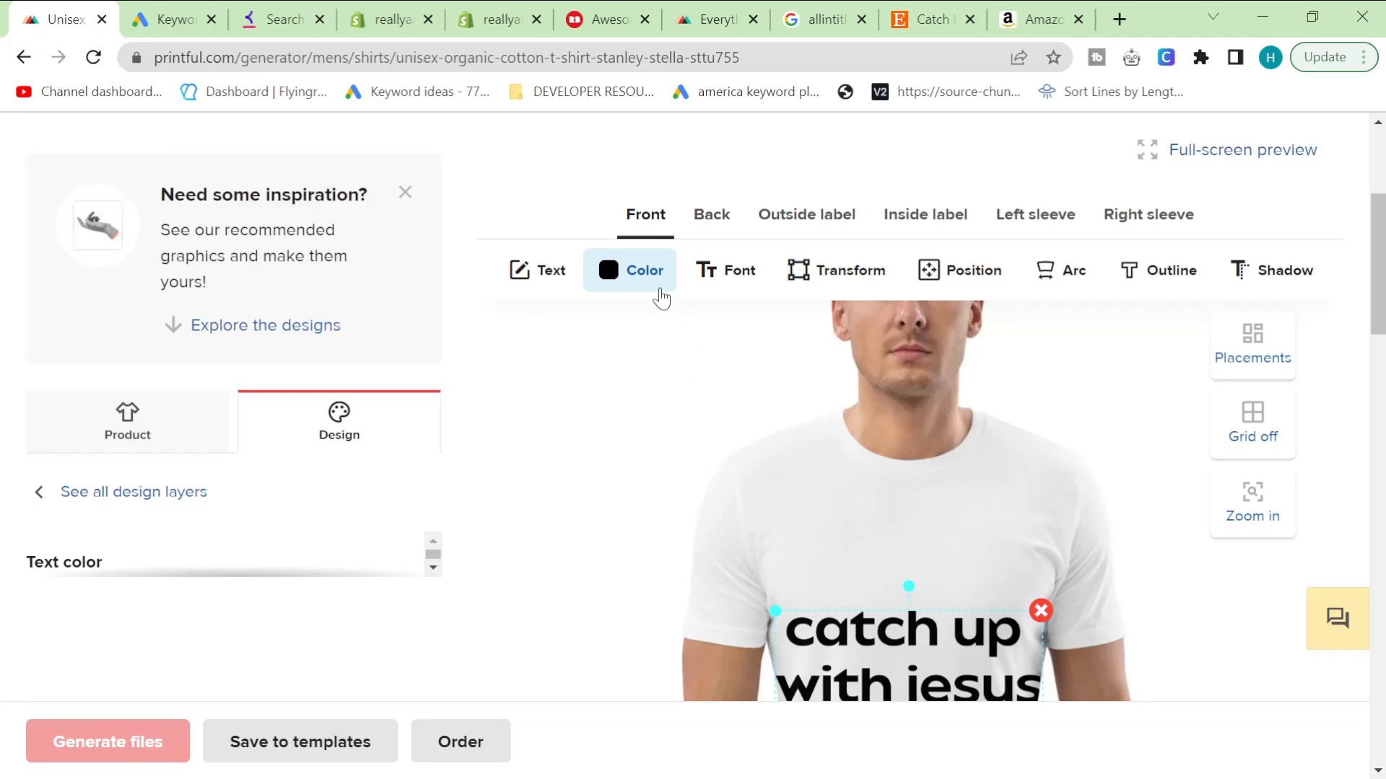
- Center the "catch up... with jesus" text across the white shirt's chest and switch the preview to the black shirt
scroll(643, 349, "down", 2)
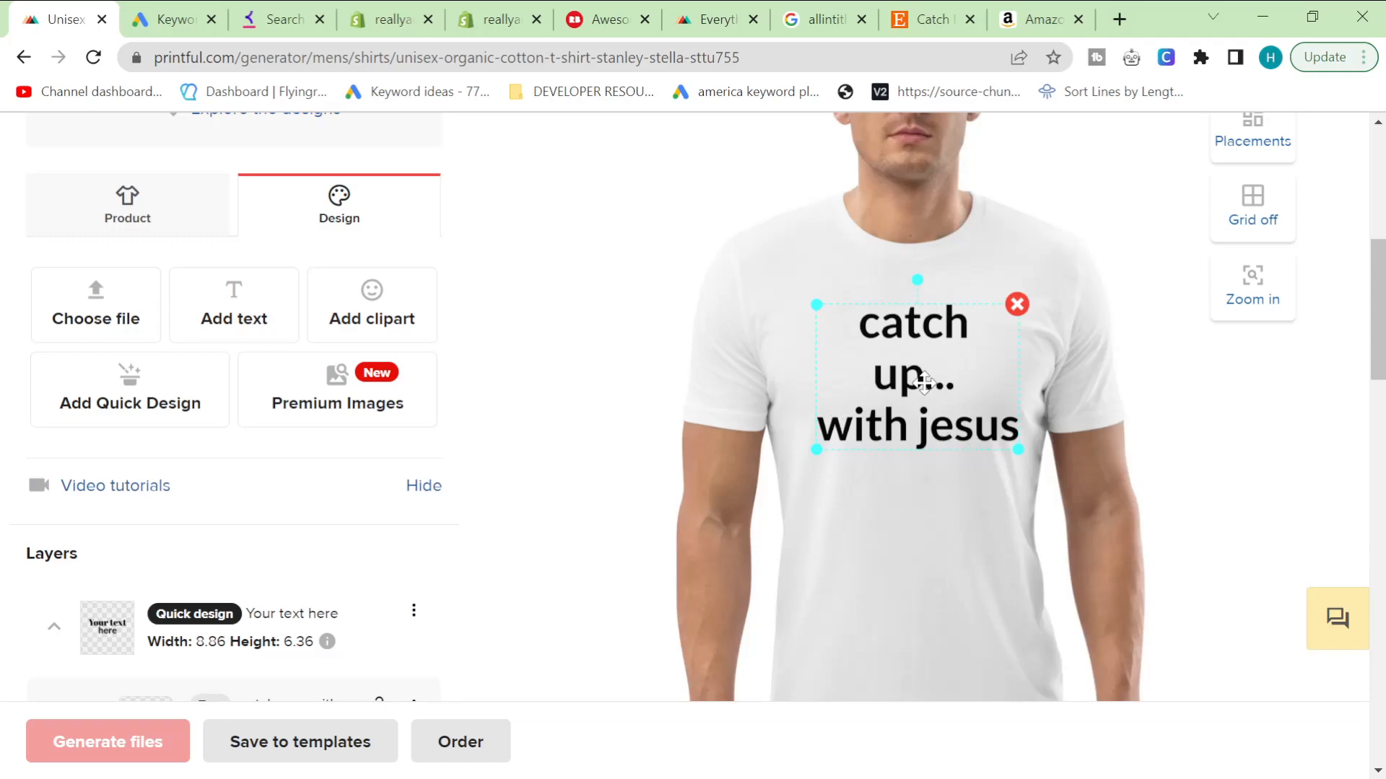
left_click_drag(948, 357, 942, 359)
scroll(884, 483, "down", 5)
left_click(859, 609)
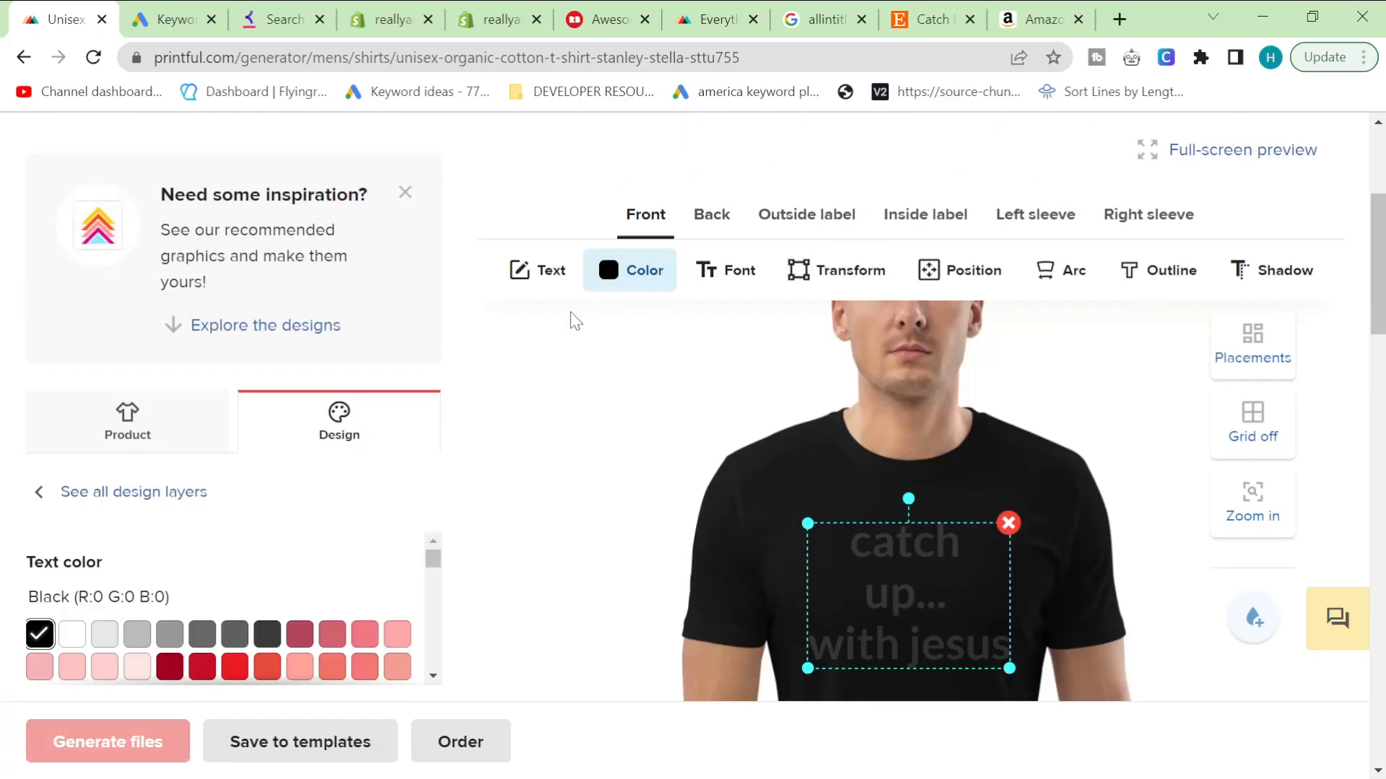
- Set the slogan's text color to White and check it on the white shirt
left_click(612, 277)
scroll(226, 503, "down", 4)
left_click(79, 310)
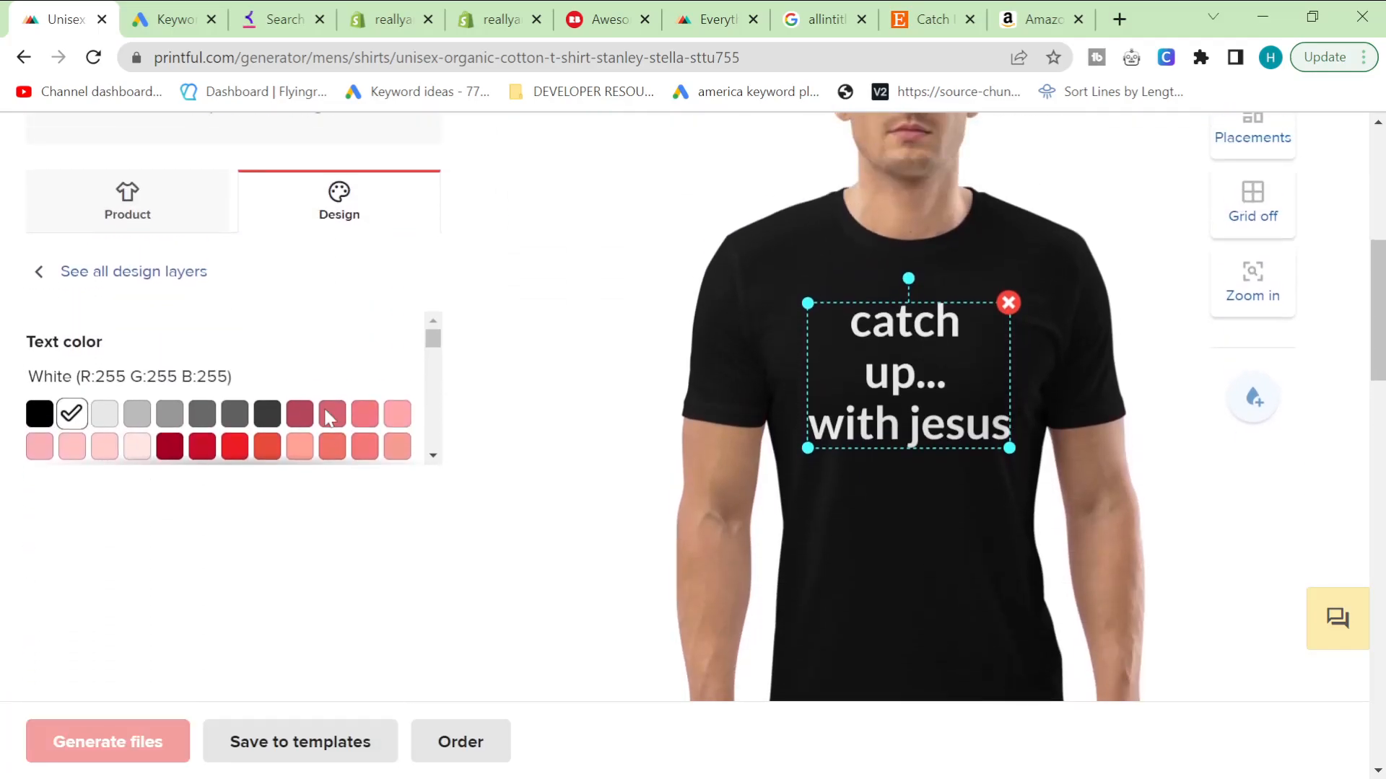
scroll(727, 458, "down", 4)
scroll(765, 451, "down", 5)
left_click(950, 439)
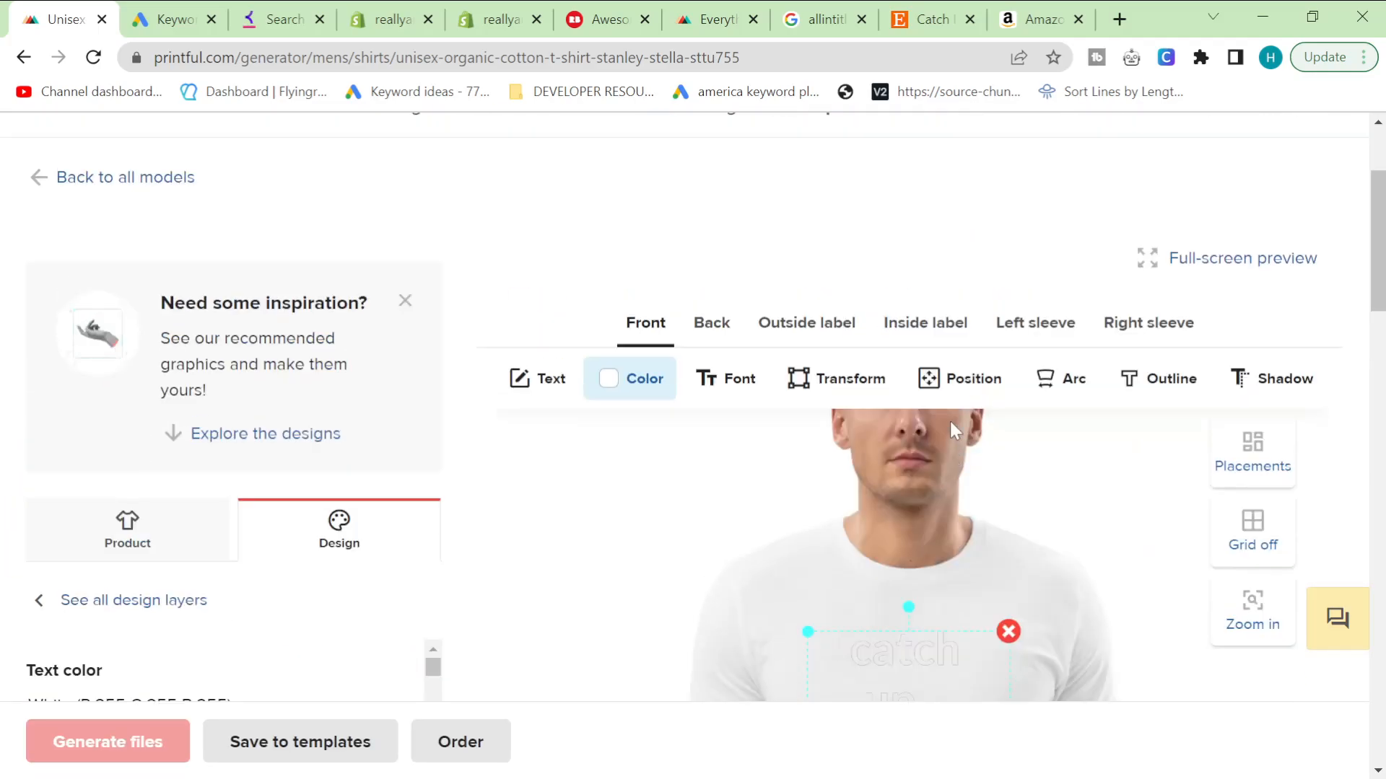
- Set the slogan's text color to Black and check it on the black shirt
scroll(711, 392, "down", 4)
left_click(32, 308)
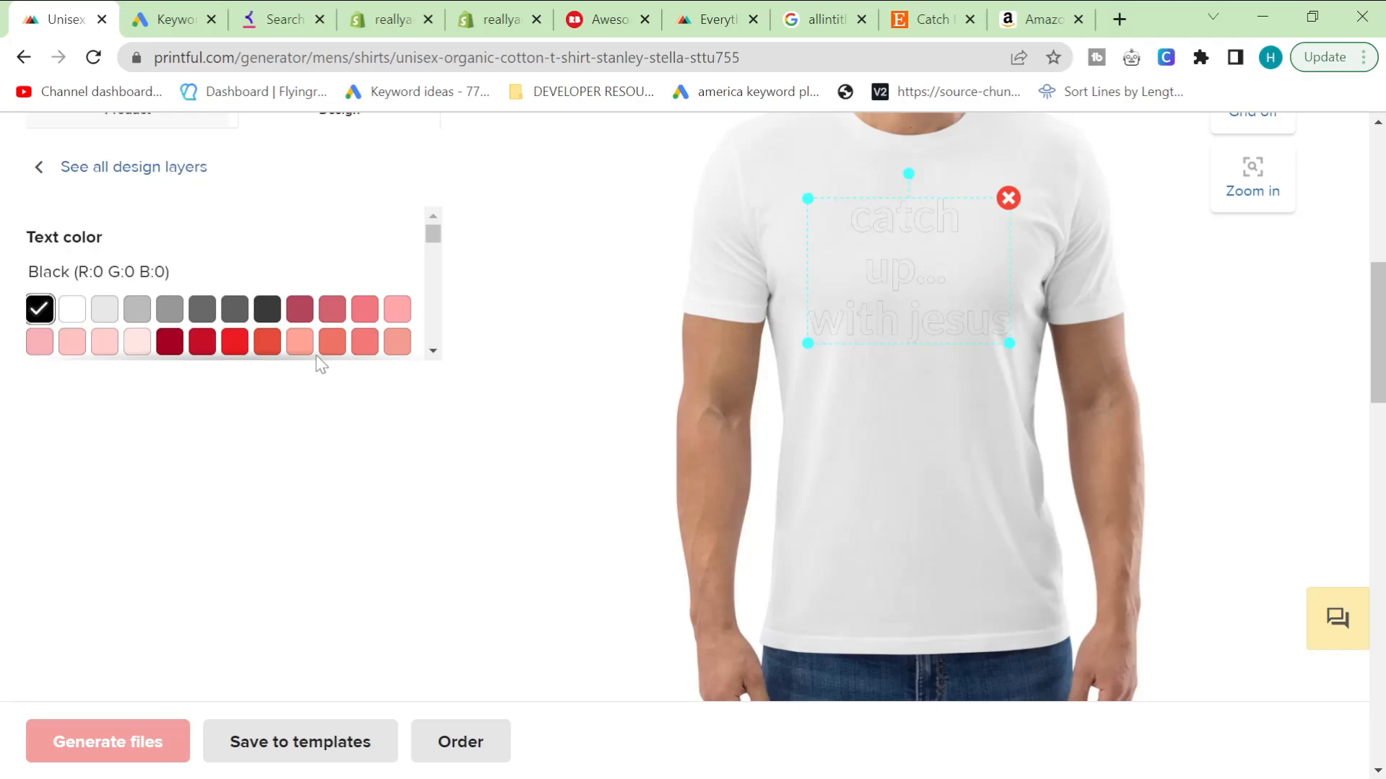
scroll(820, 480, "down", 8)
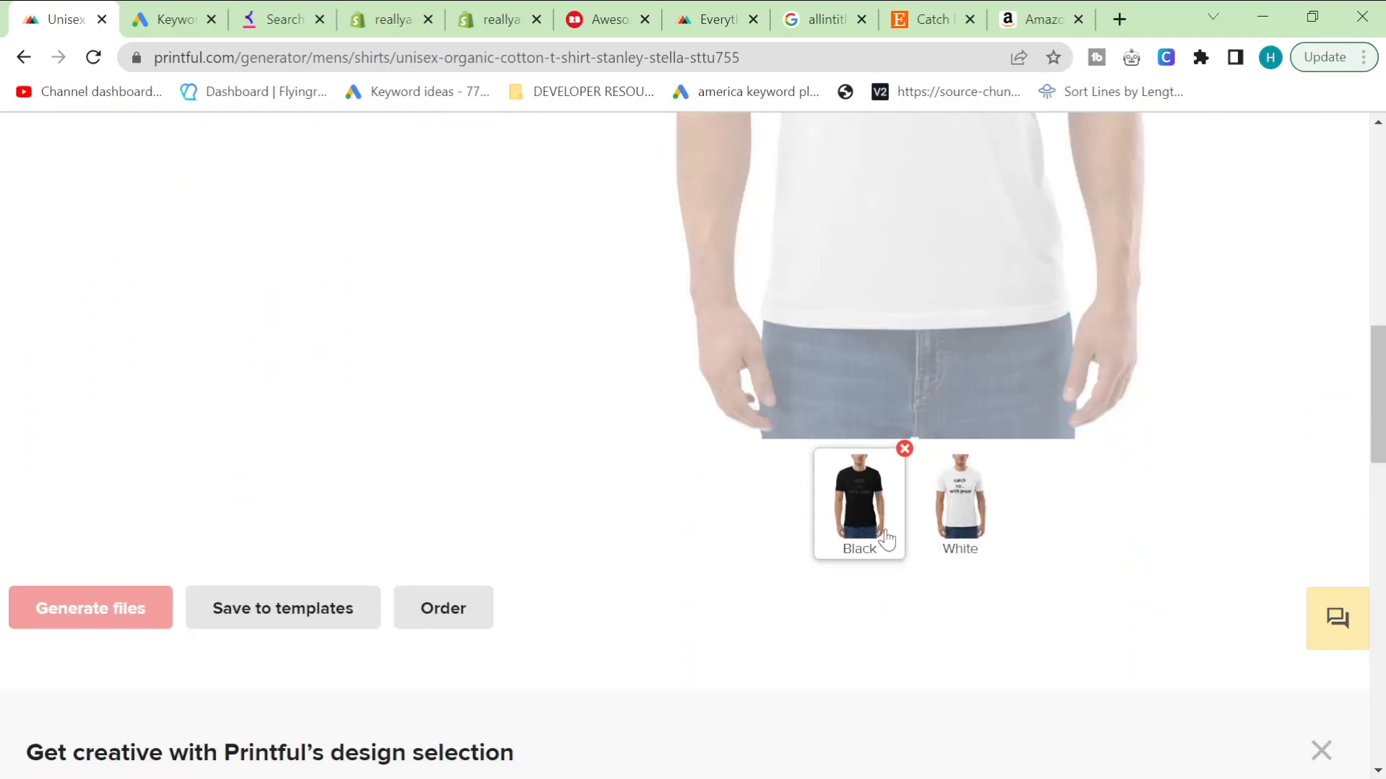
left_click(883, 539)
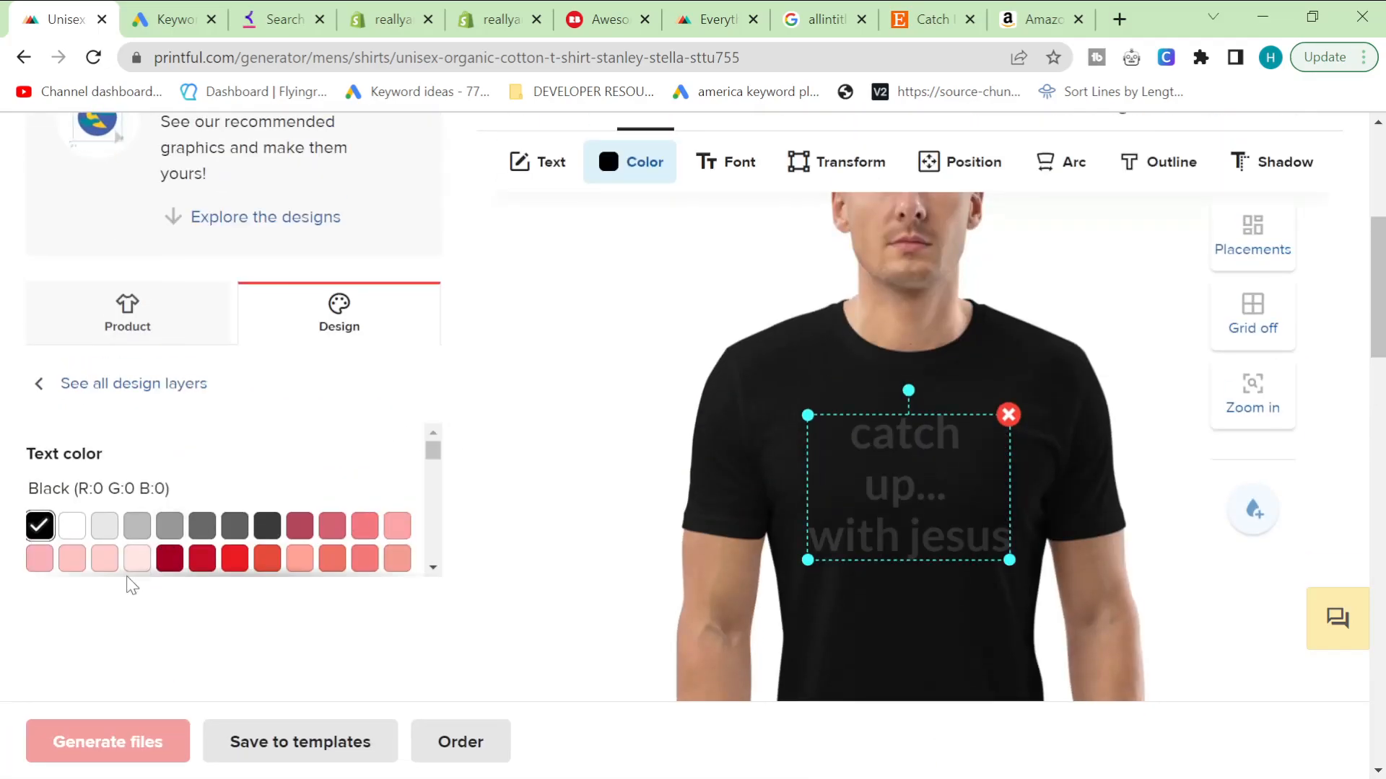
- Set the slogan's text color to Carmine and compare it on the white and black shirts
left_click(170, 560)
scroll(708, 546, "down", 6)
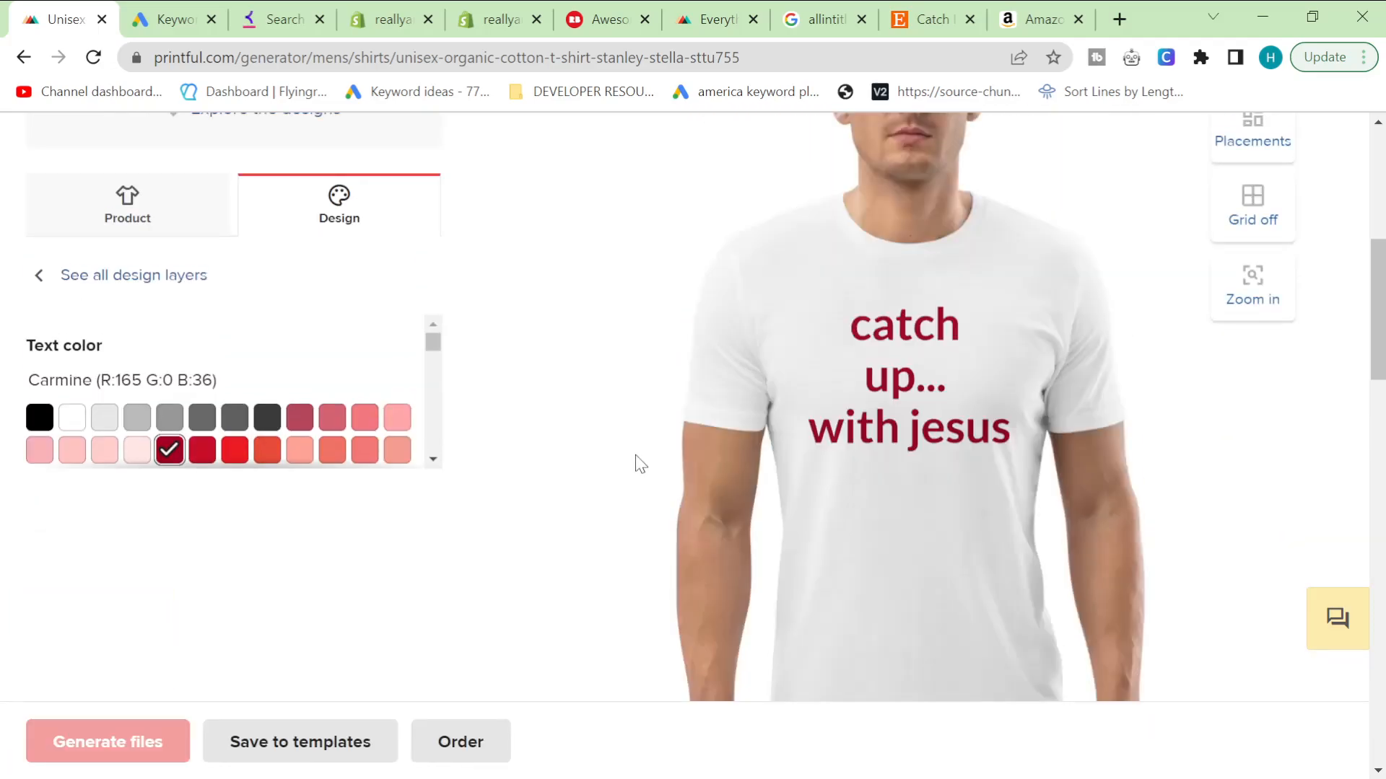
scroll(801, 519, "down", 6)
left_click(829, 408)
scroll(702, 418, "up", 6)
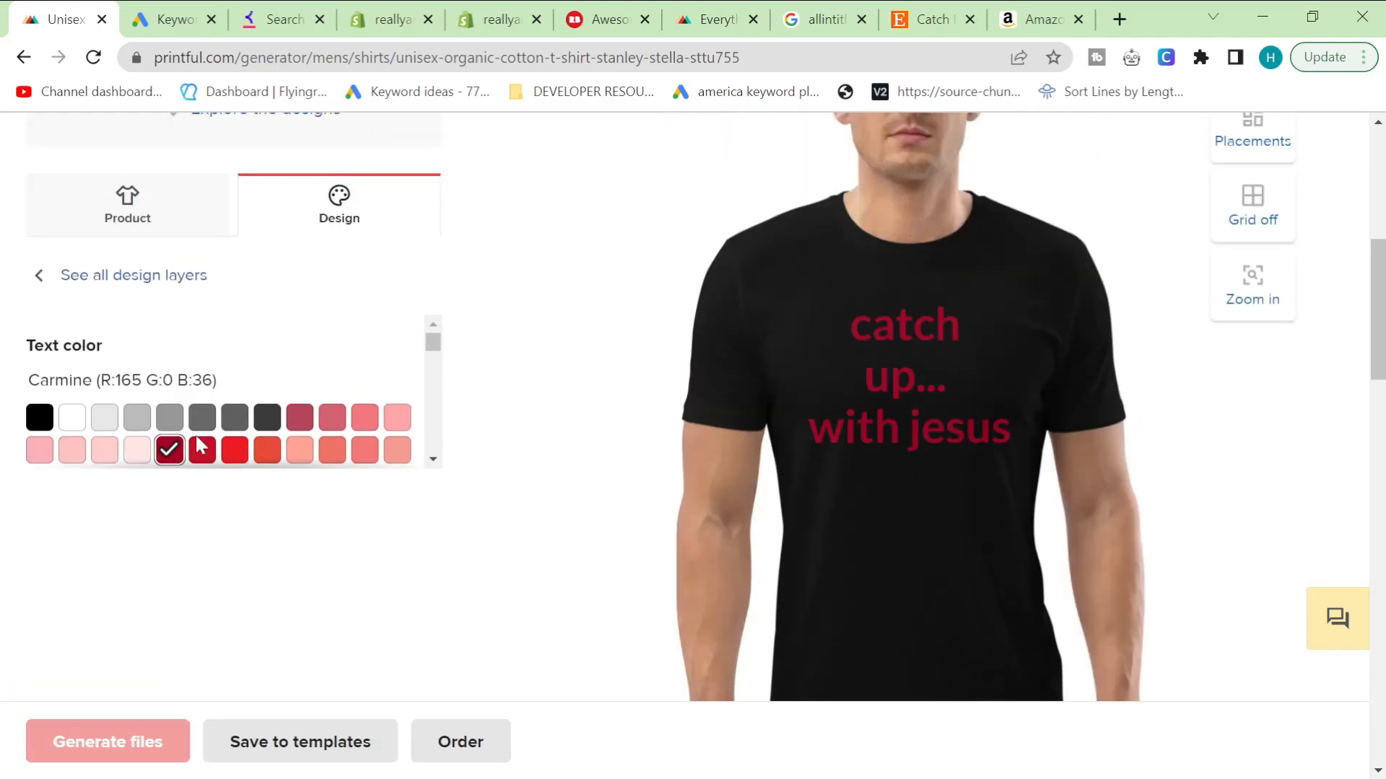
- Set the slogan's text color to the gray Zambezi and compare it on the white and black shirts
left_click(232, 420)
scroll(758, 535, "down", 2)
scroll(993, 563, "down", 5)
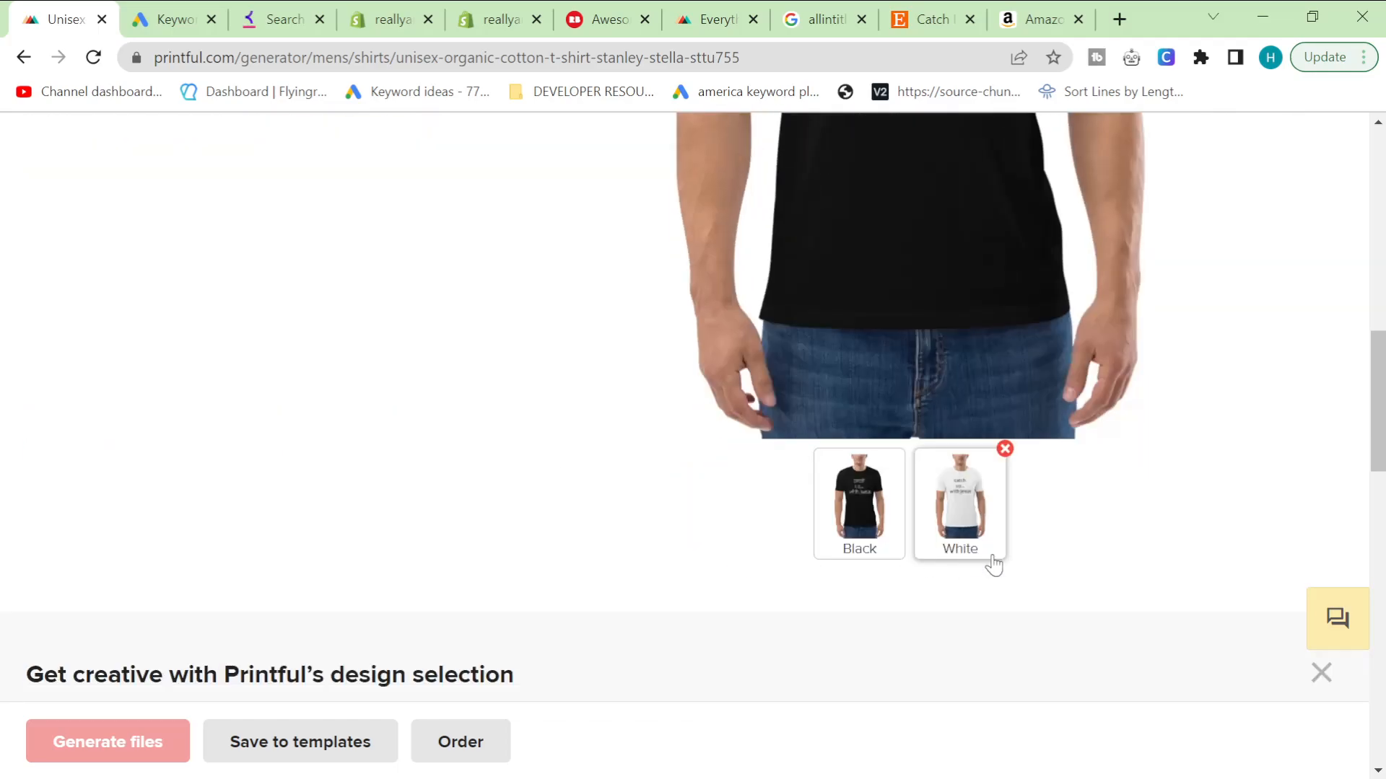
left_click(993, 562)
scroll(995, 563, "up", 7)
scroll(996, 563, "down", 5)
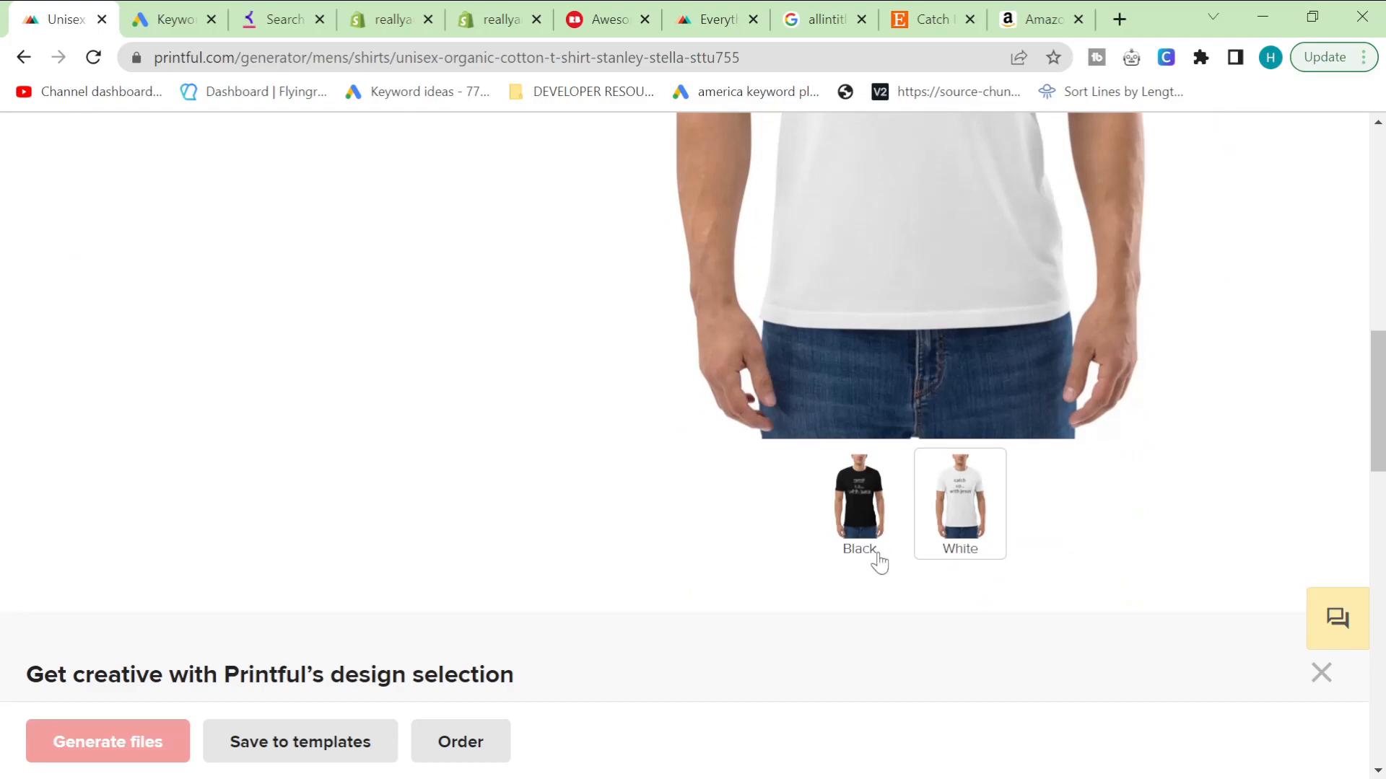
left_click(875, 558)
scroll(875, 549, "up", 6)
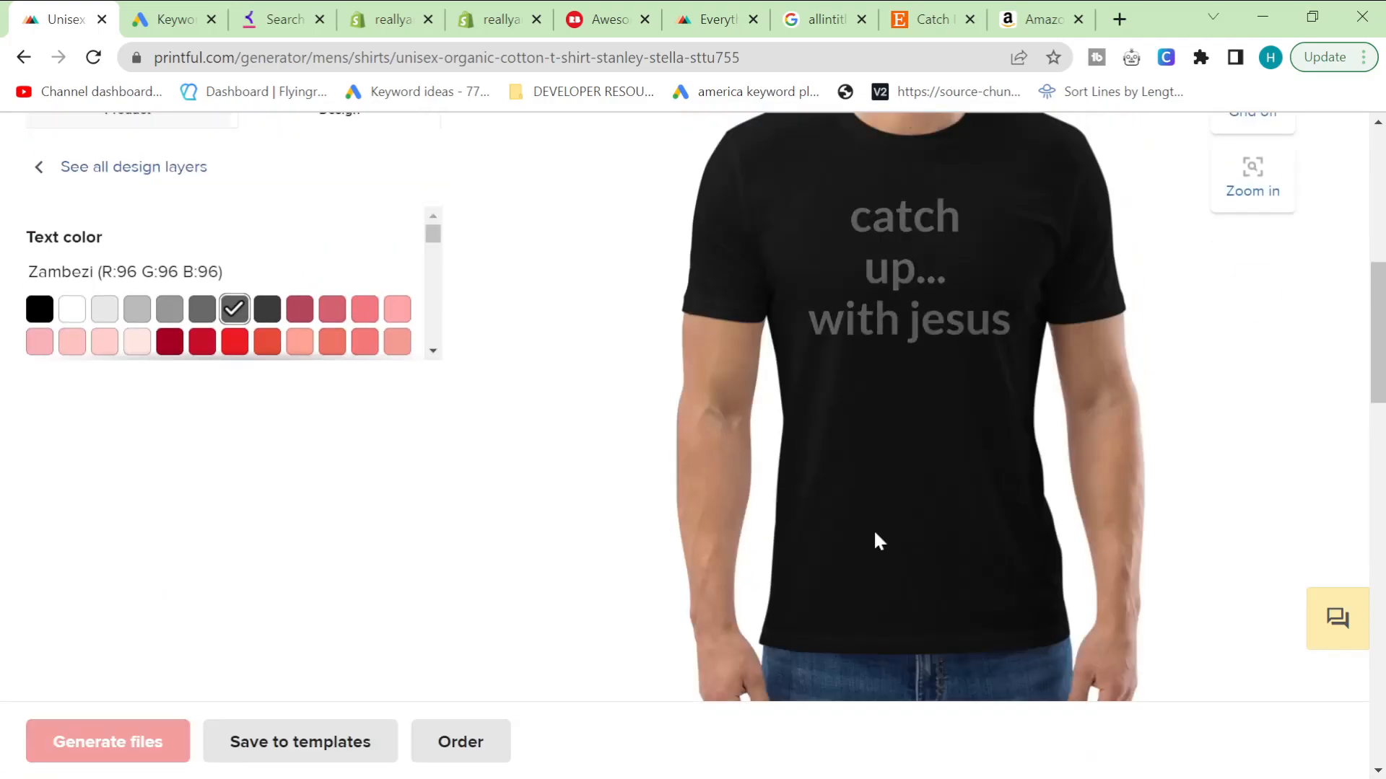
scroll(449, 416, "up", 3)
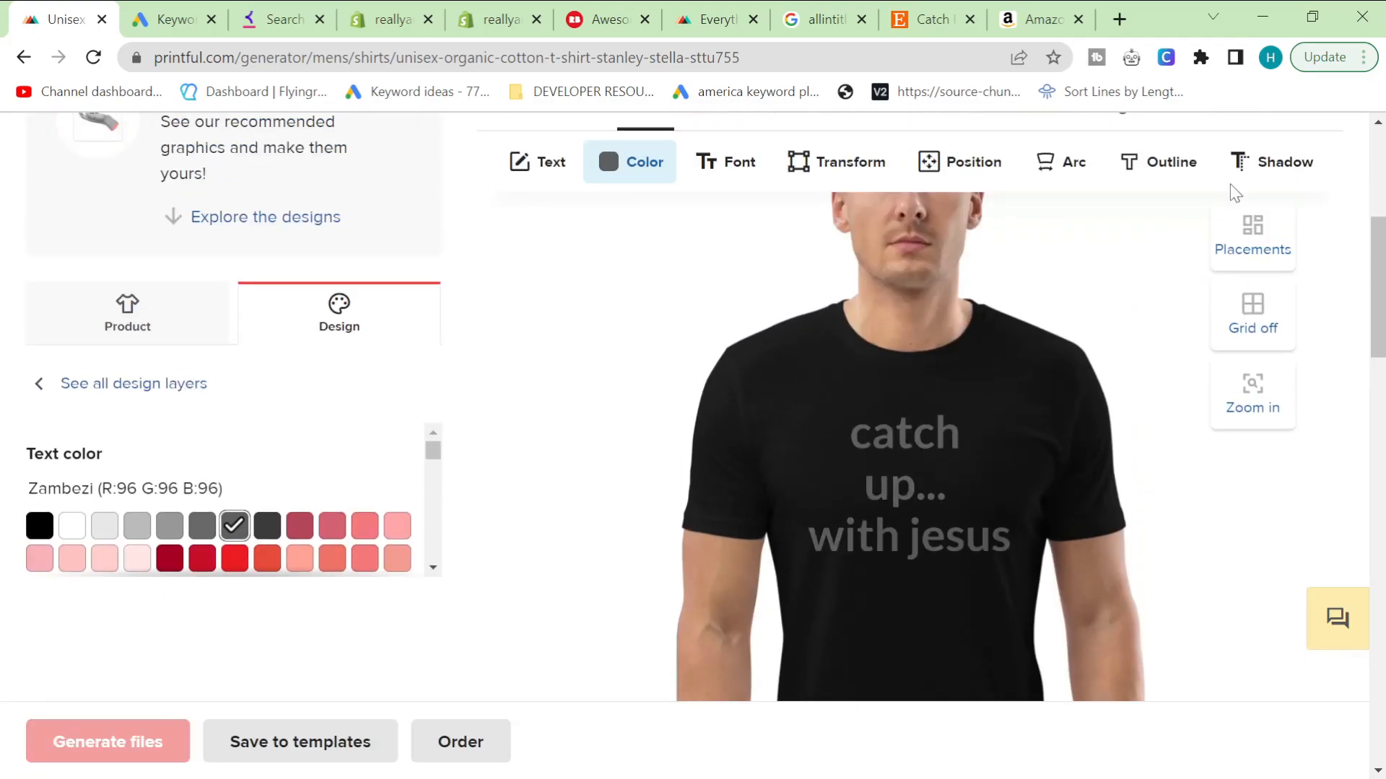
- Give the "catch up... with jesus" text a White outline
left_click(1141, 170)
left_click(99, 478)
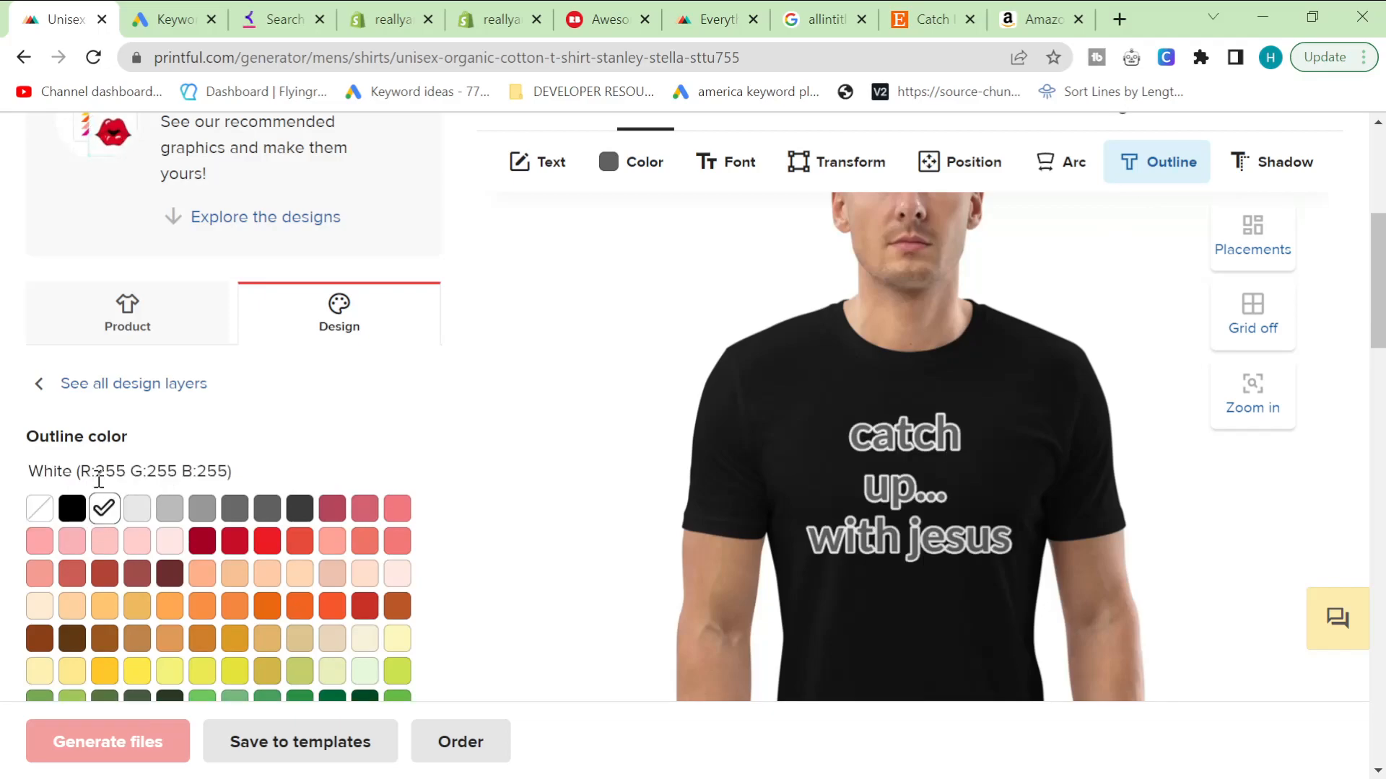
- Try a Black outline on the slogan, and switch the outline back to White
left_click(71, 510)
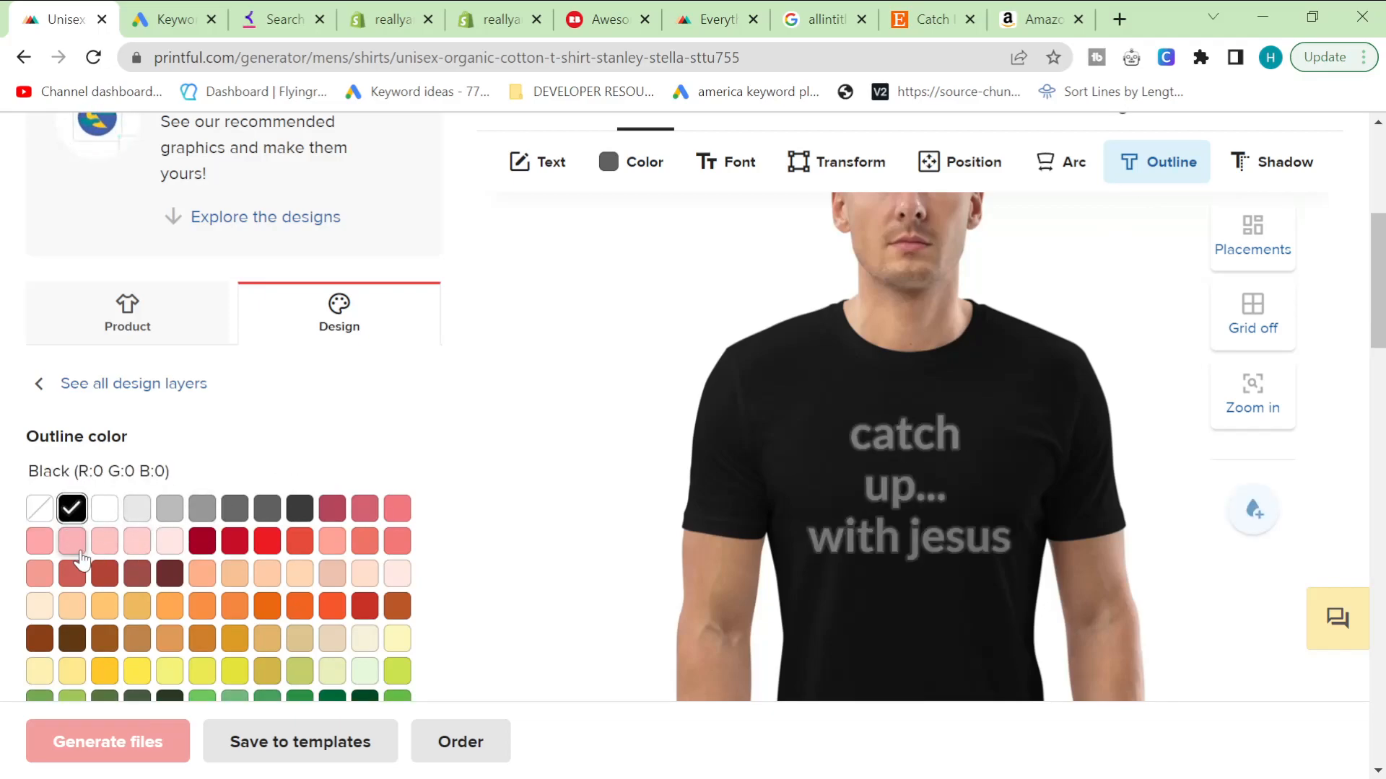
left_click(105, 509)
scroll(571, 507, "down", 3)
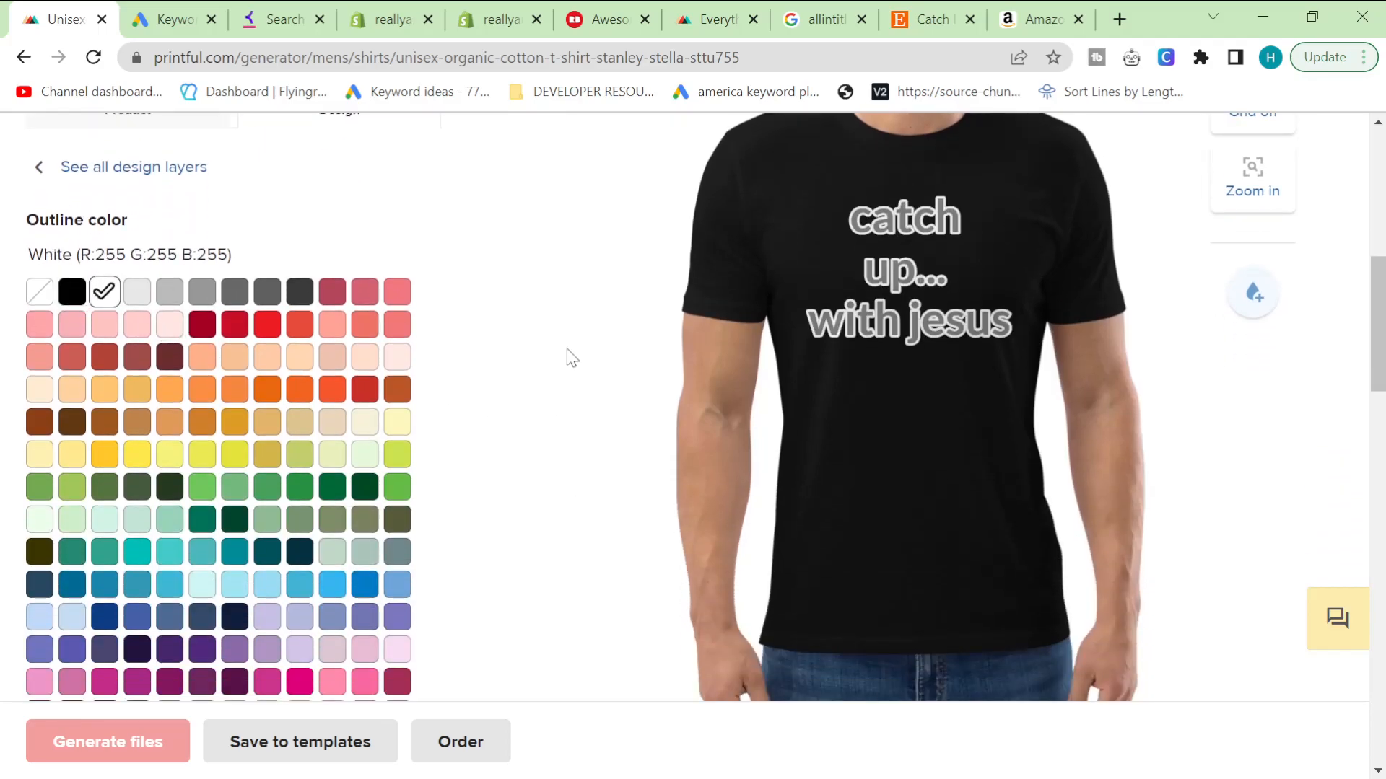
scroll(486, 343, "up", 5)
scroll(344, 500, "down", 3)
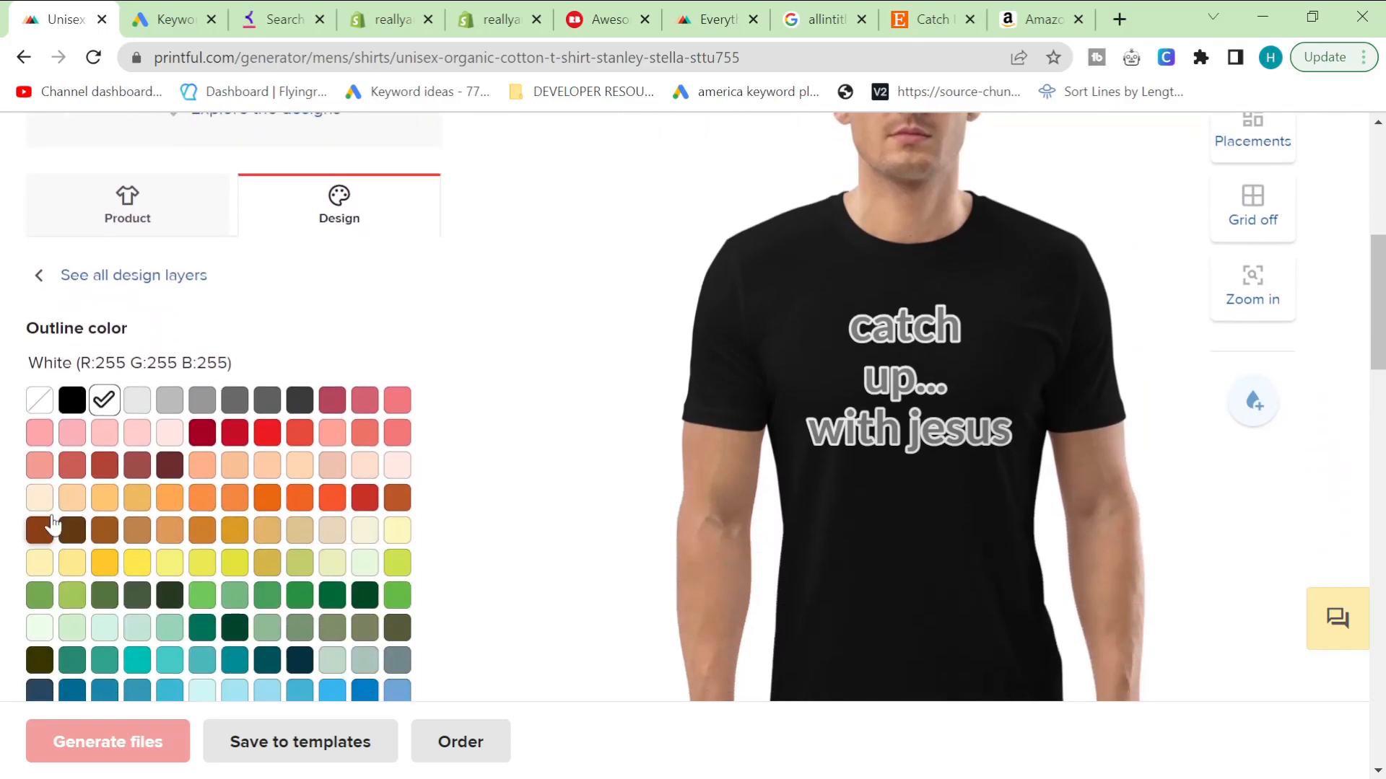
- Remove the outline from the slogan and check the plain text on the black shirt
left_click(40, 401)
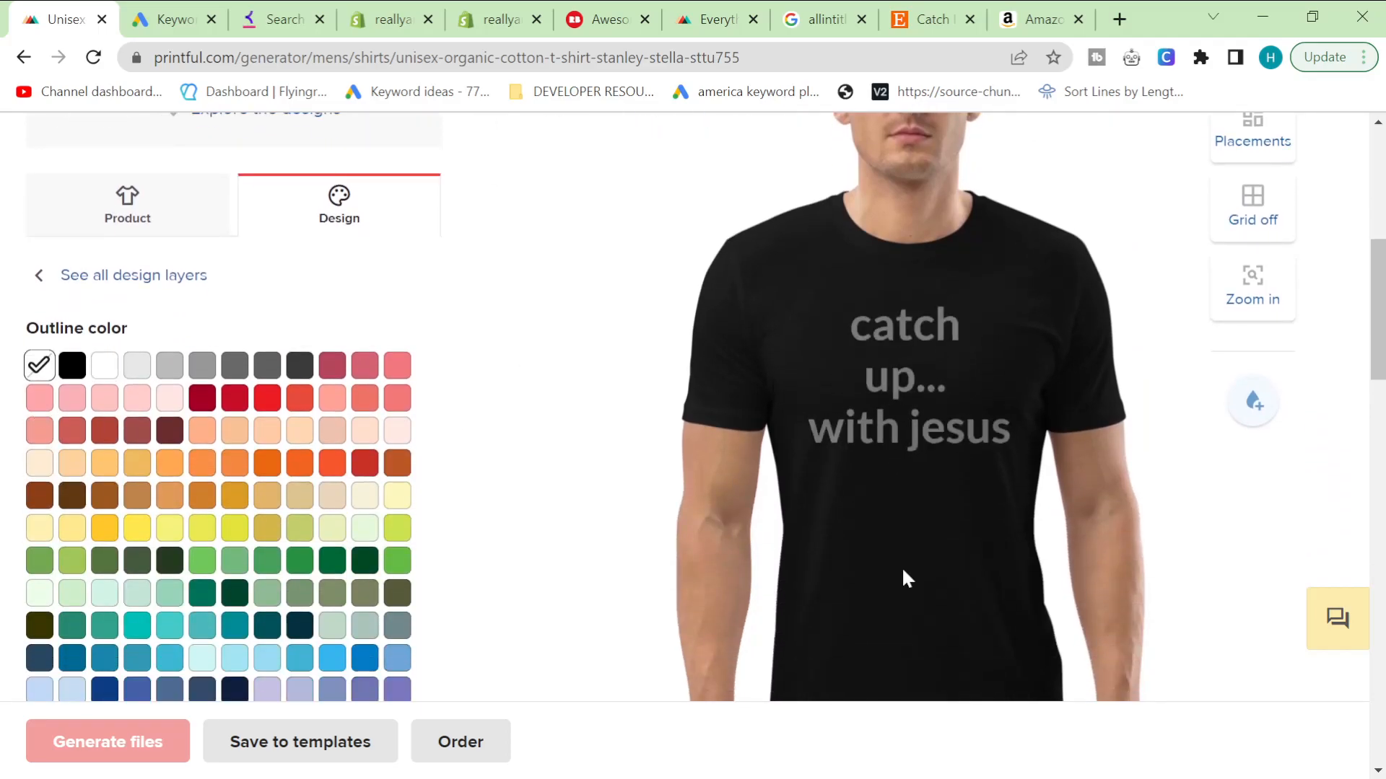
scroll(908, 574, "down", 5)
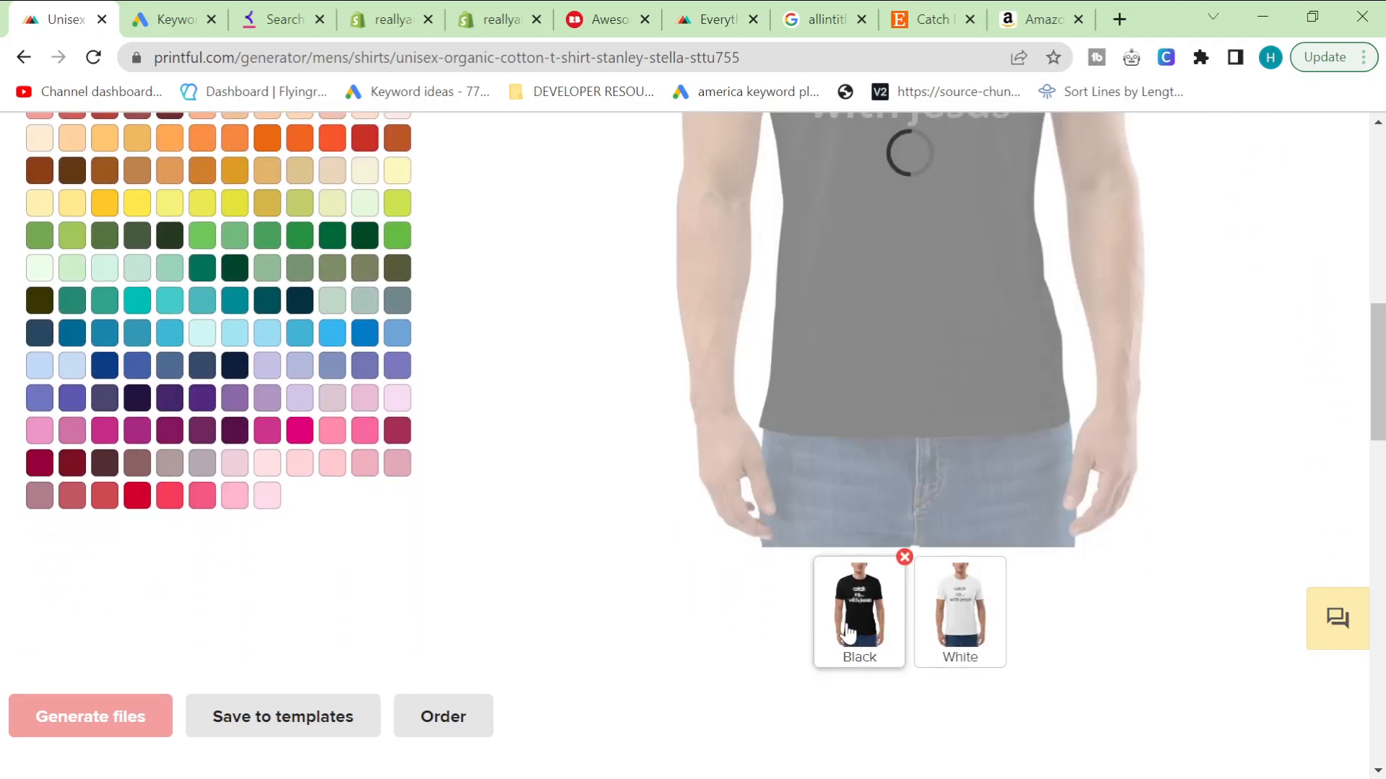
left_click(849, 633)
scroll(835, 480, "up", 5)
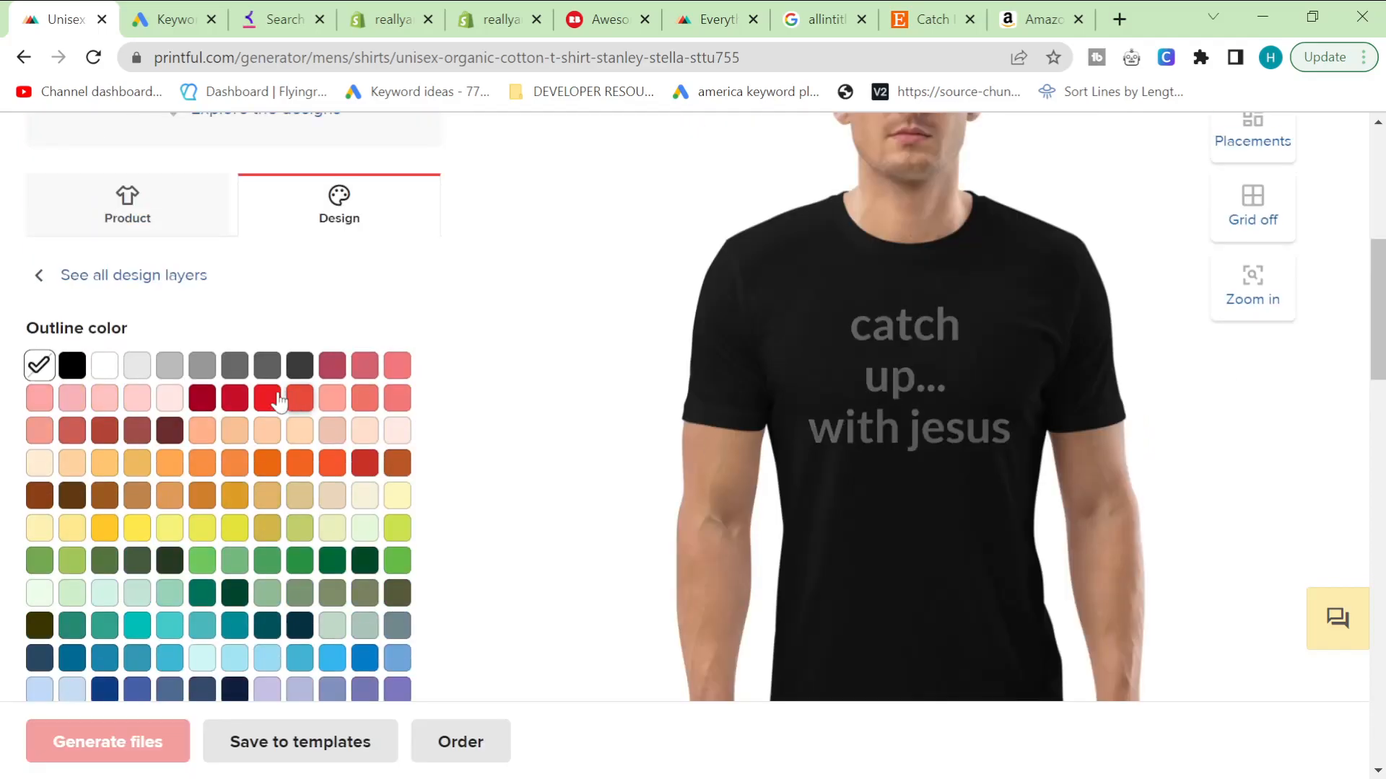
- Try a Silver outline on the slogan, and remove the outline again
left_click(170, 365)
scroll(868, 408, "down", 4)
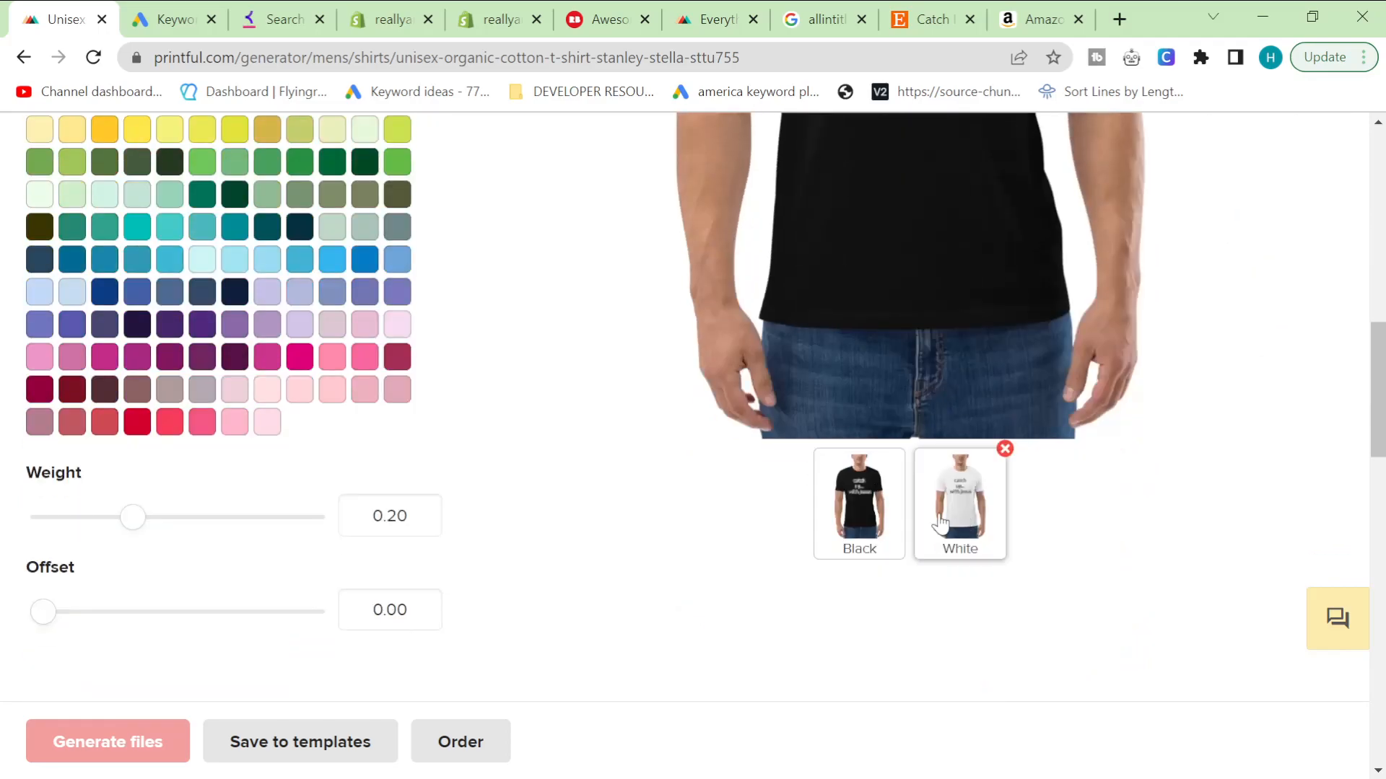
scroll(868, 408, "up", 6)
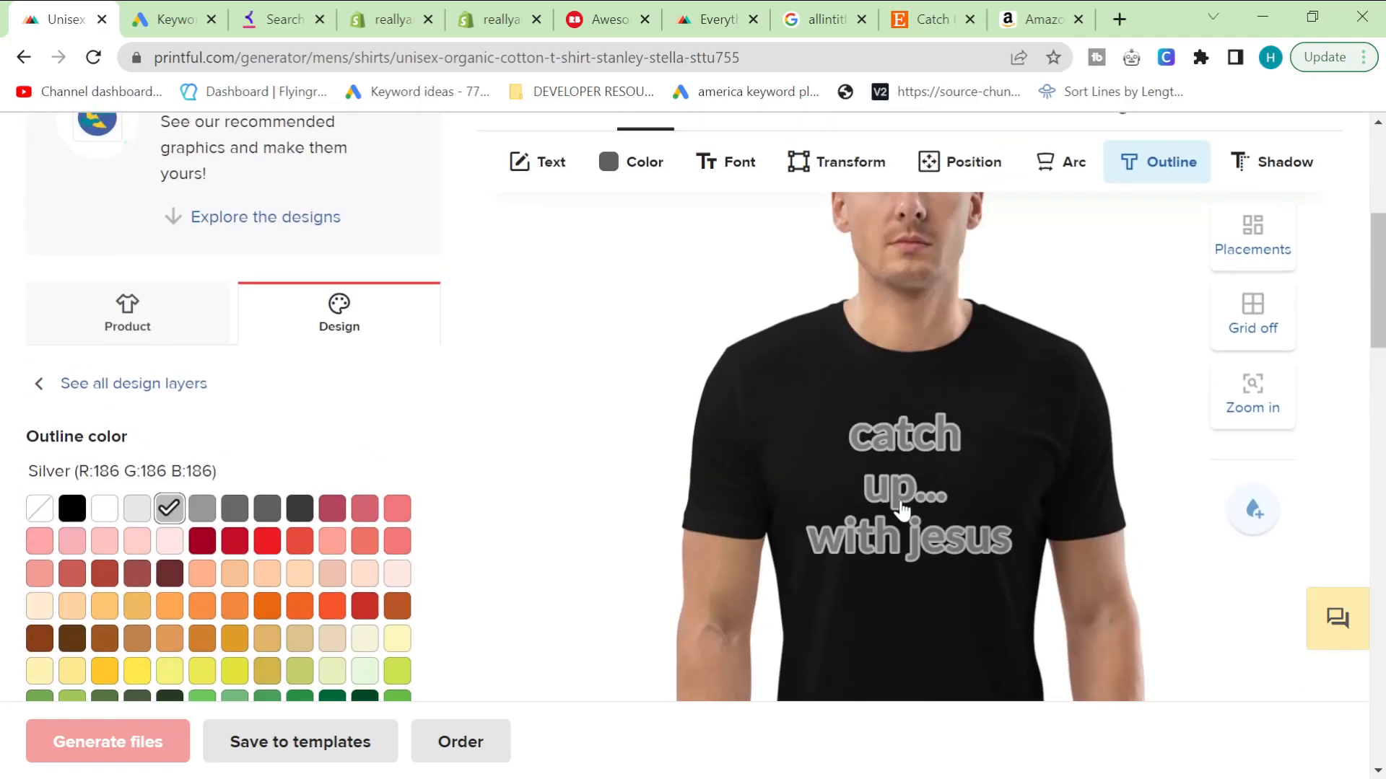
left_click(40, 511)
- Set the slogan's text color to Nobel gray and check it on the white shirt
left_click(628, 180)
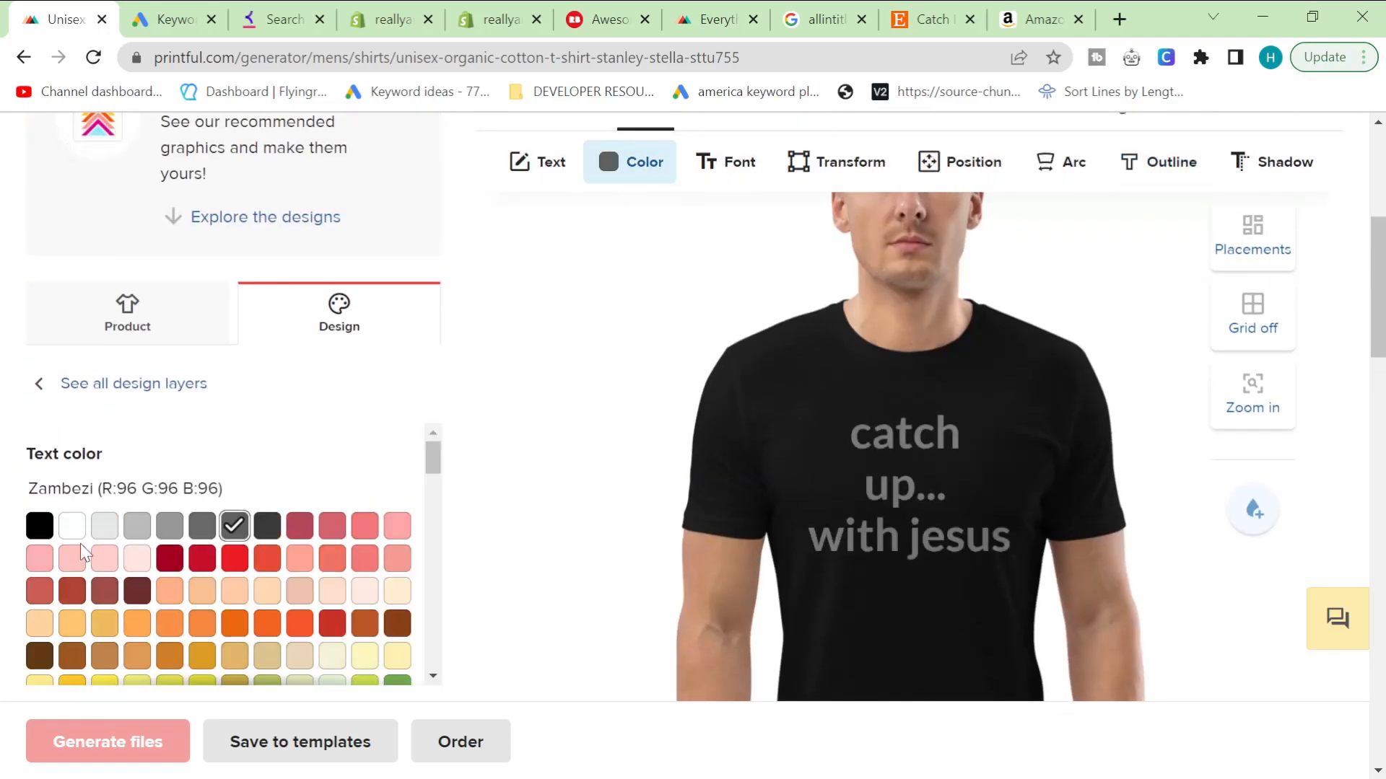
left_click(169, 526)
scroll(751, 541, "down", 4)
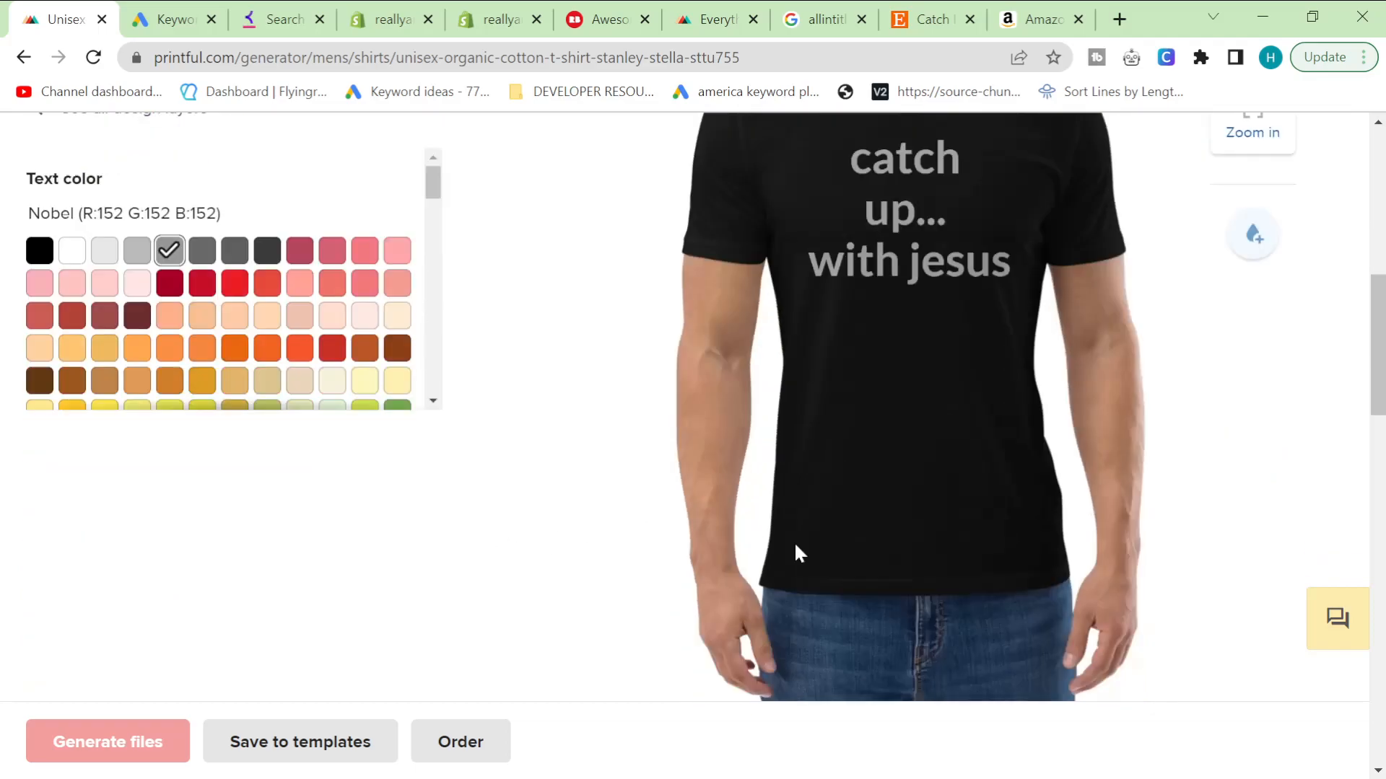
left_click(958, 605)
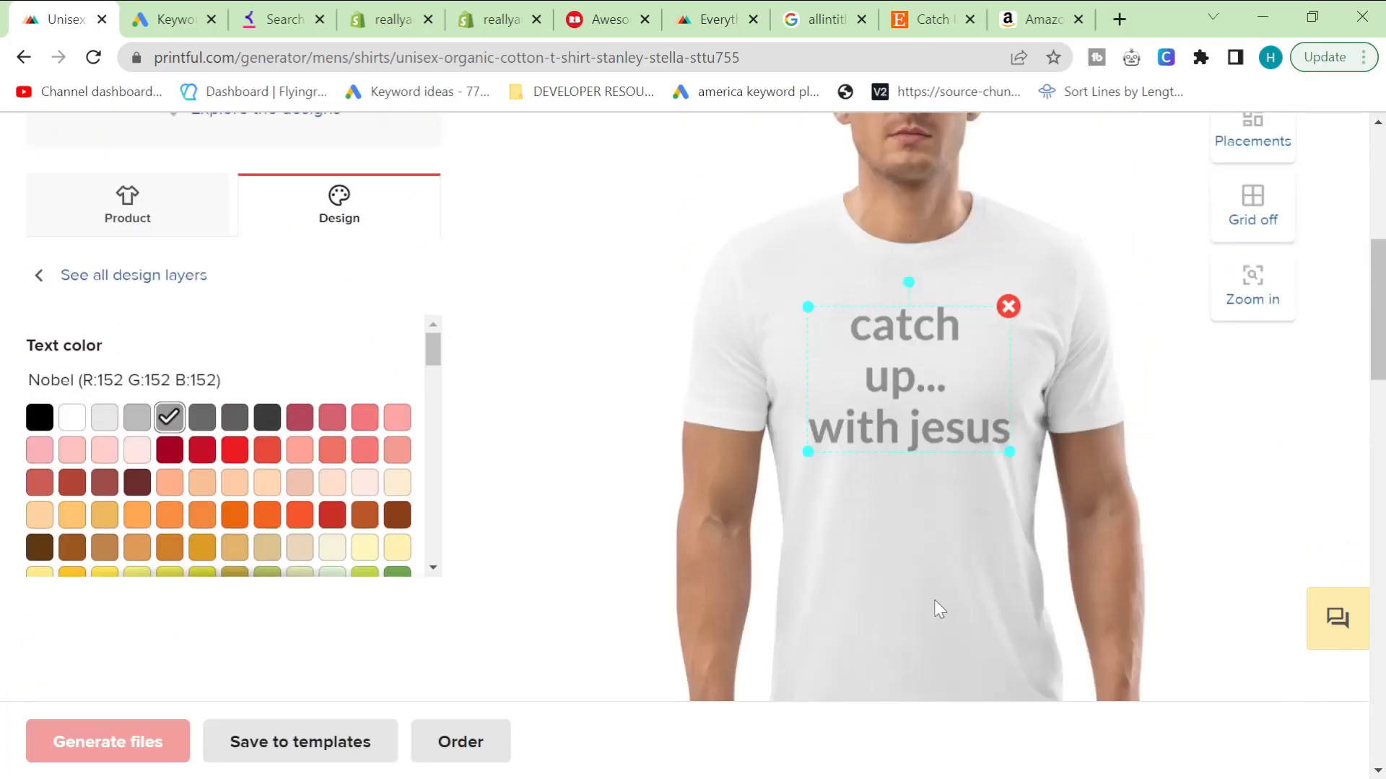
scroll(931, 610, "up", 2)
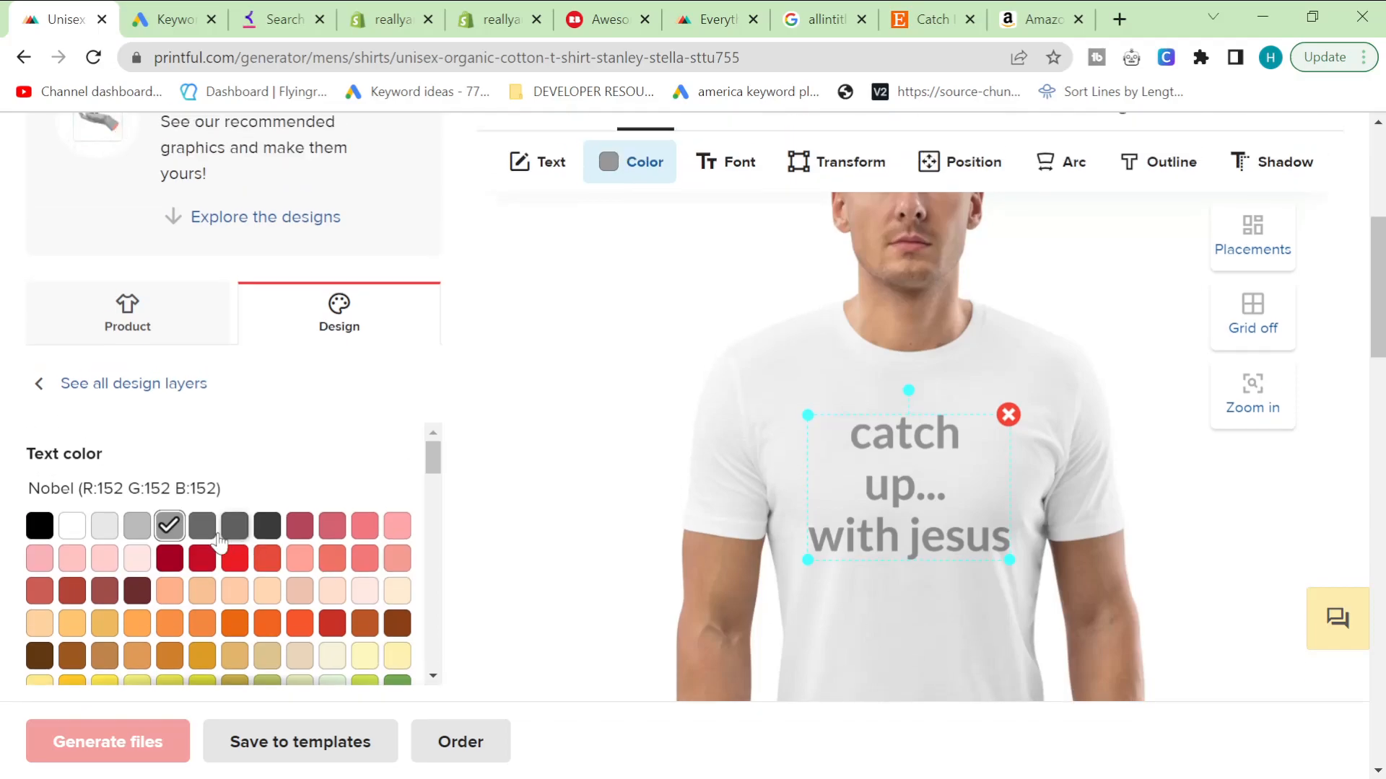
- Set the slogan's text color to Grey (R:105 G:105 B:105) and check it on the black shirt
left_click(202, 525)
scroll(674, 573, "down", 7)
left_click(870, 530)
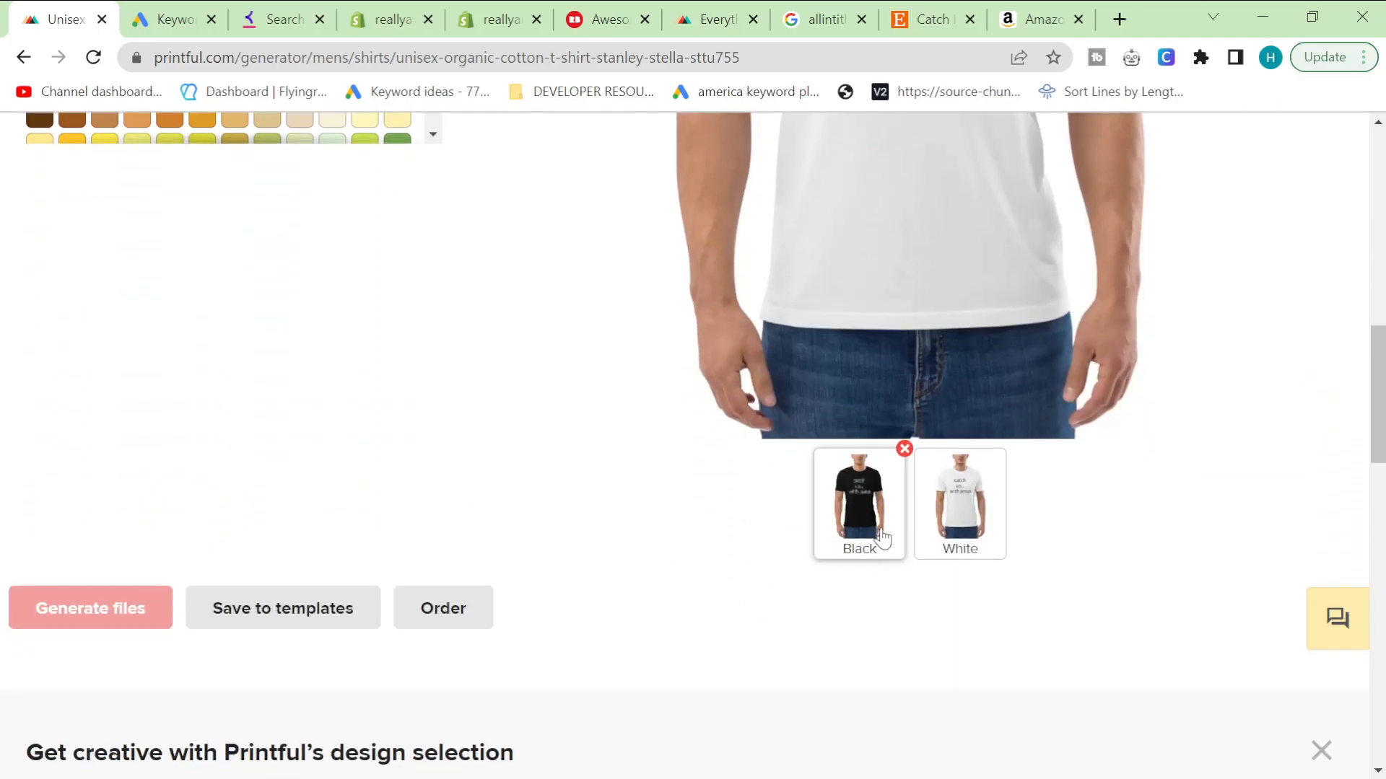
scroll(943, 590, "down", 6)
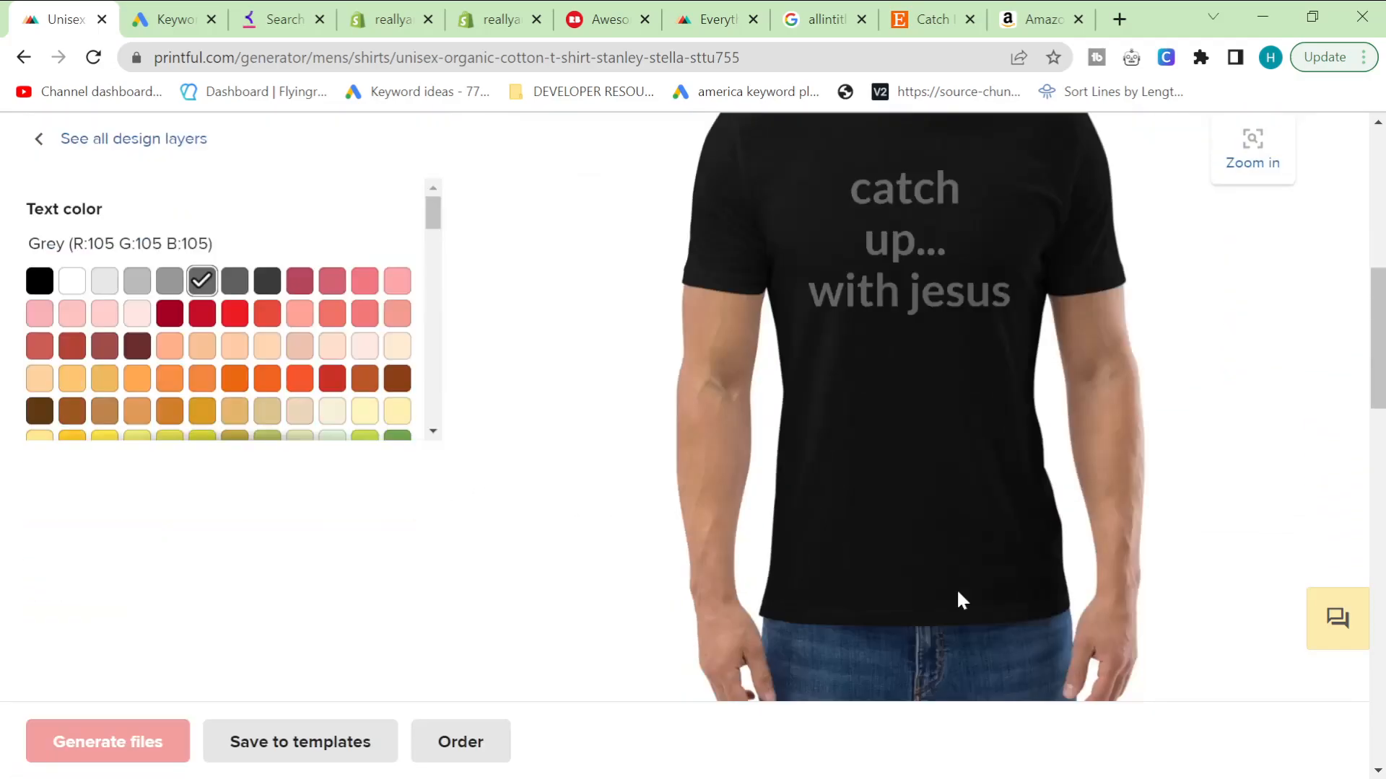
scroll(1234, 581, "up", 6)
scroll(1242, 574, "up", 5)
scroll(1089, 482, "down", 7)
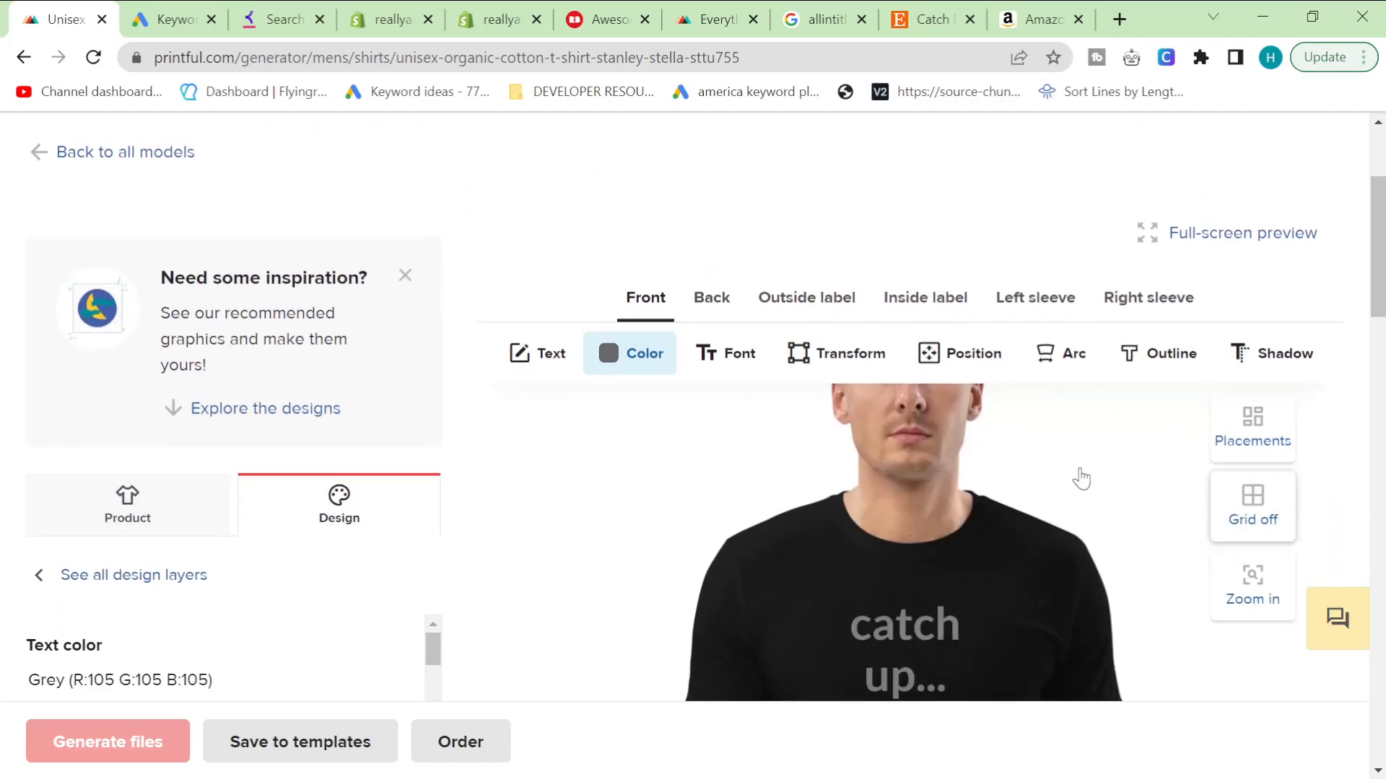
scroll(1057, 498, "down", 10)
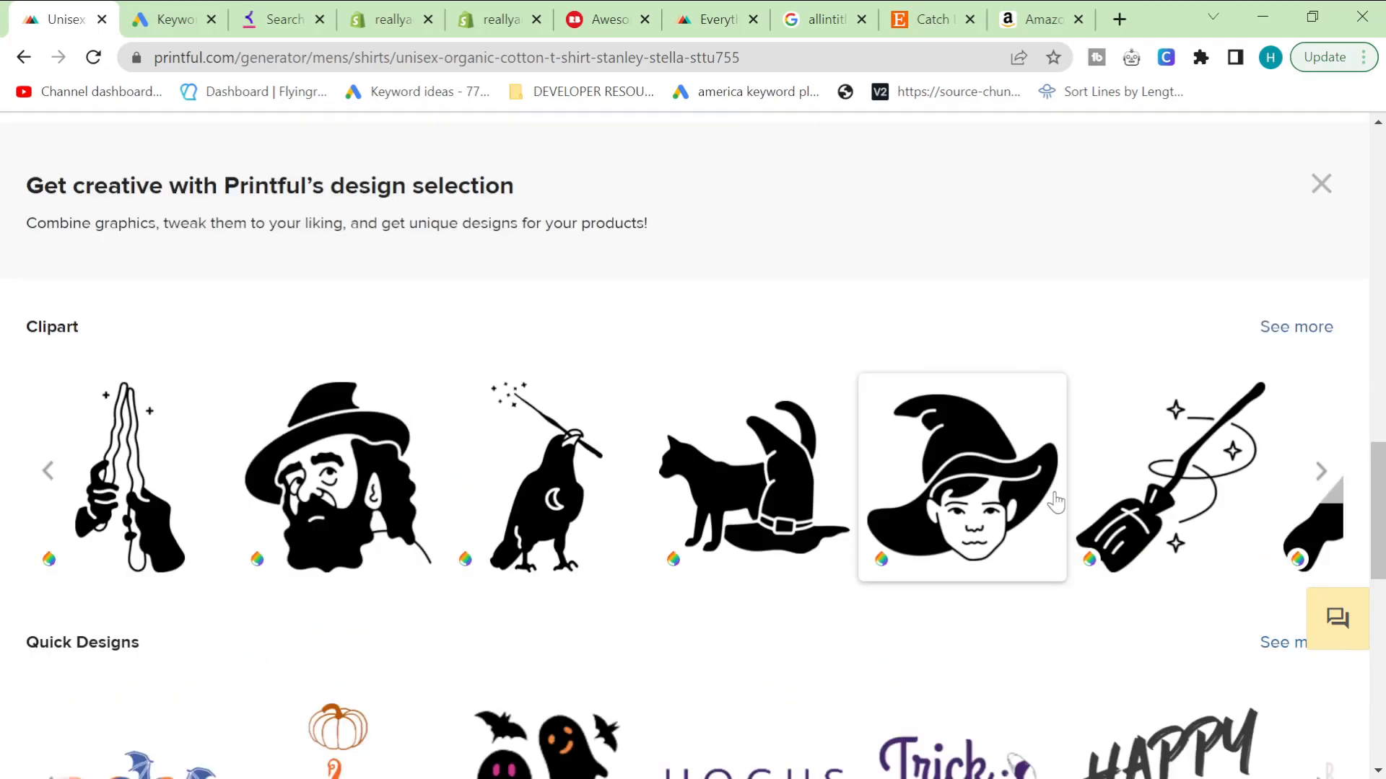
scroll(1030, 498, "up", 13)
scroll(1029, 500, "up", 4)
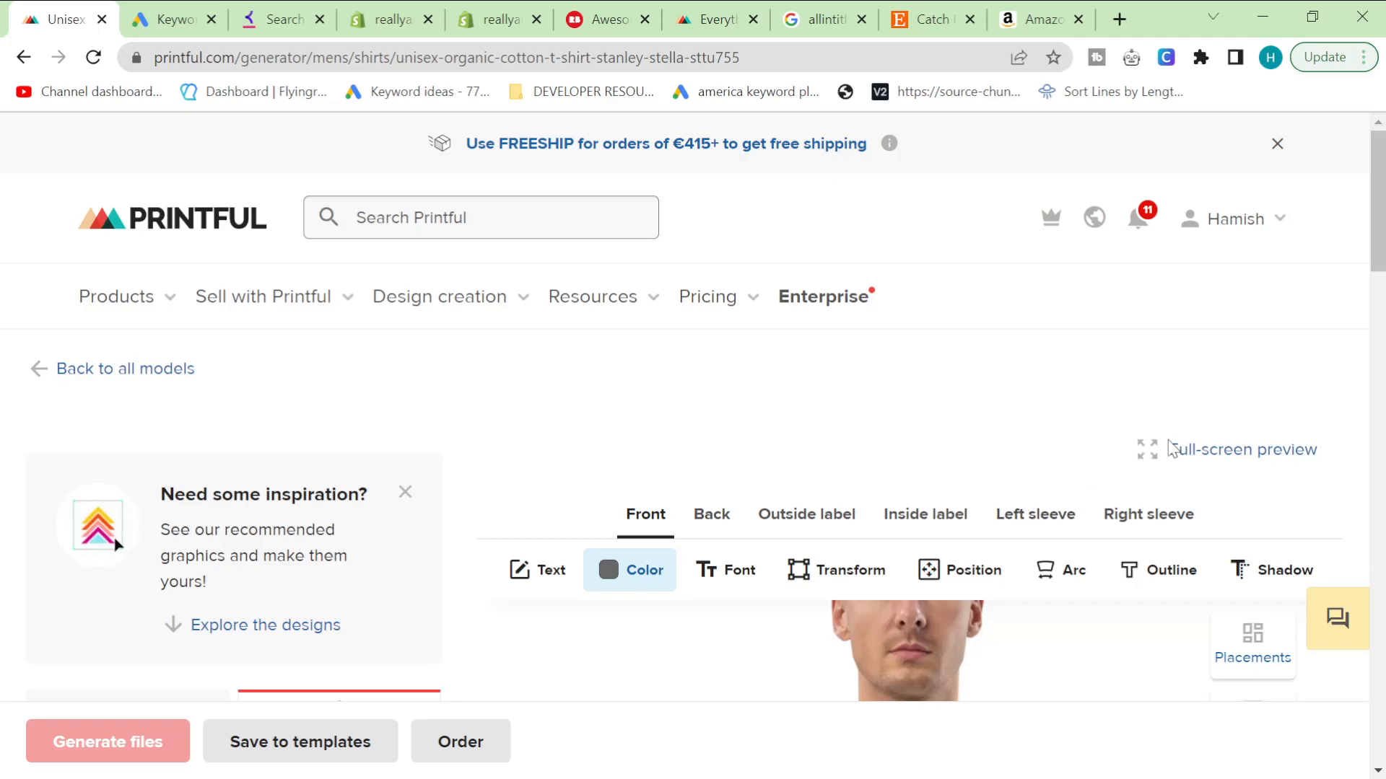
scroll(1104, 464, "down", 7)
scroll(325, 361, "up", 6)
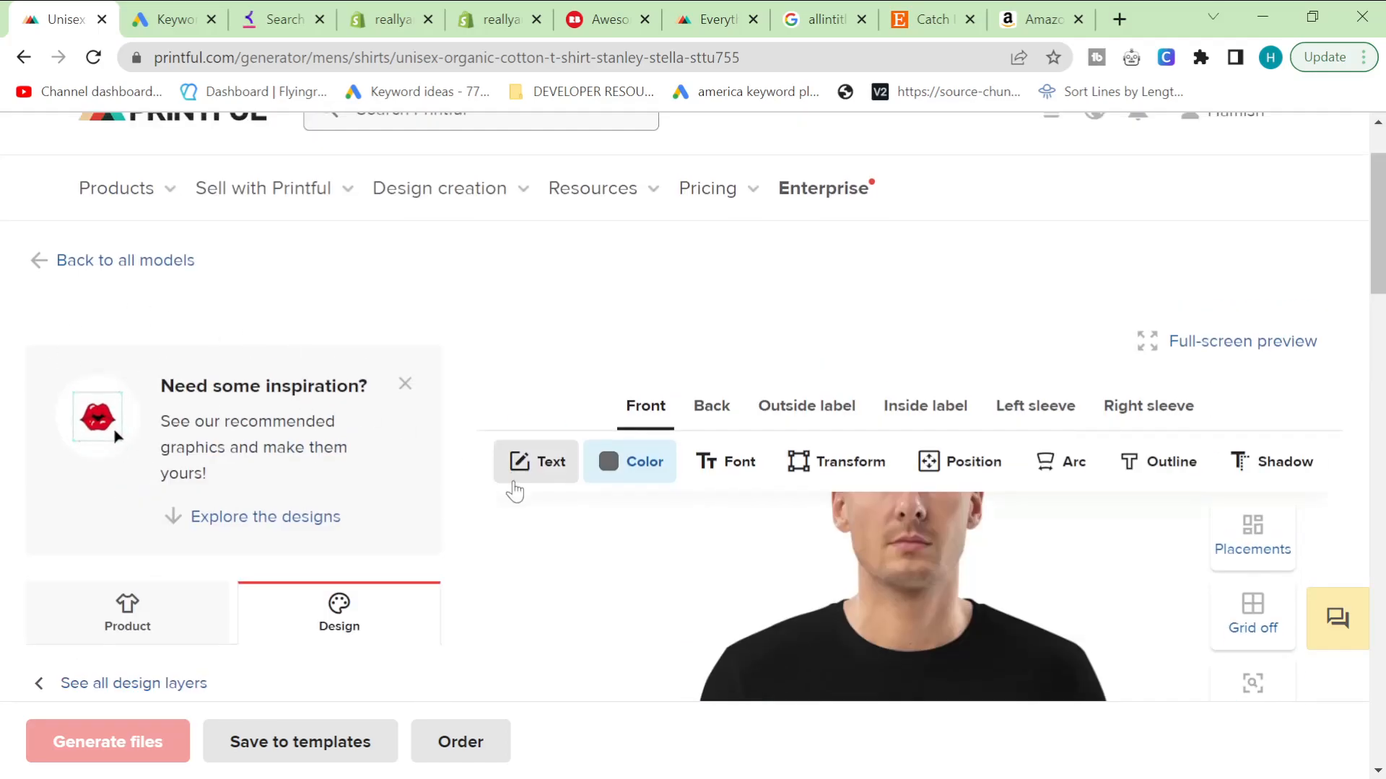
left_click(520, 473)
scroll(390, 436, "down", 7)
scroll(275, 424, "up", 5)
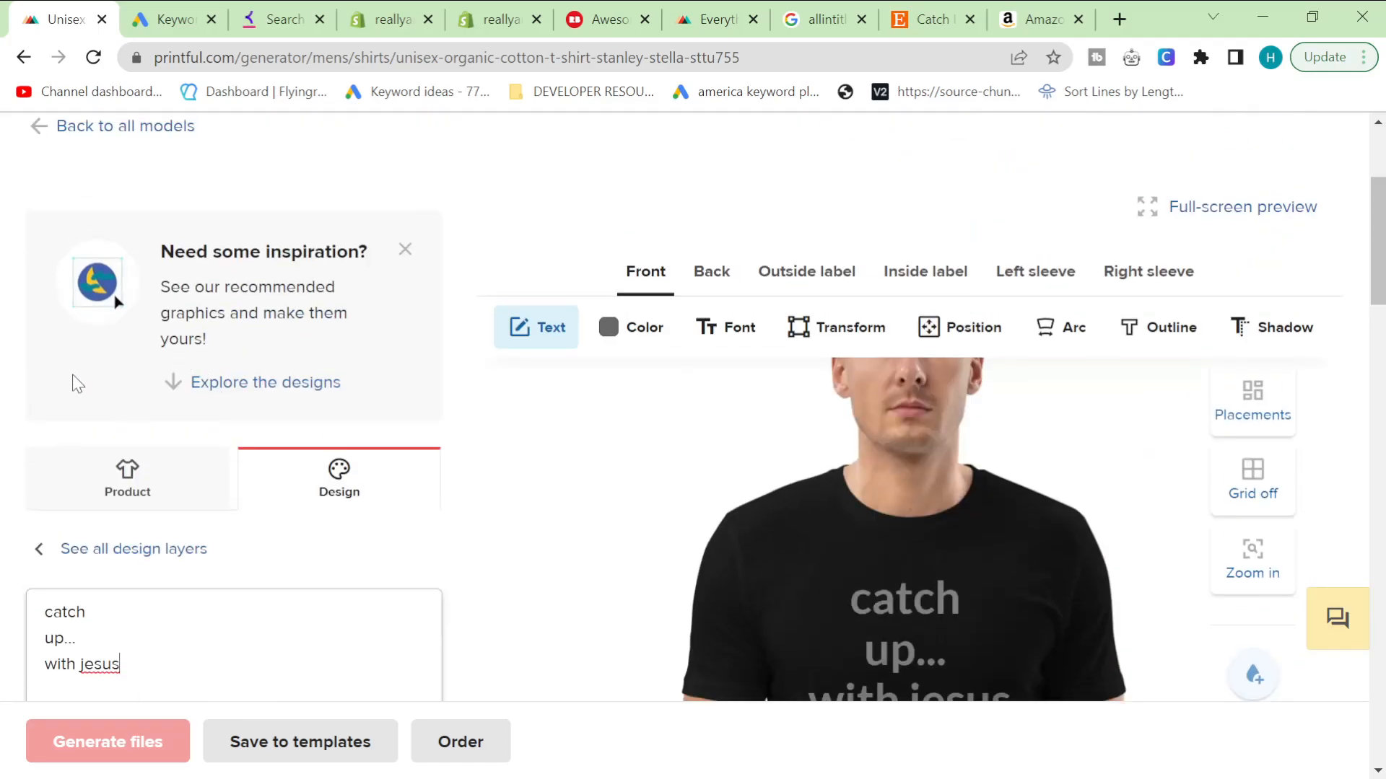
- Return to the T-shirt's product settings and save the design as a product template
left_click(79, 556)
left_click(159, 498)
scroll(311, 561, "down", 8)
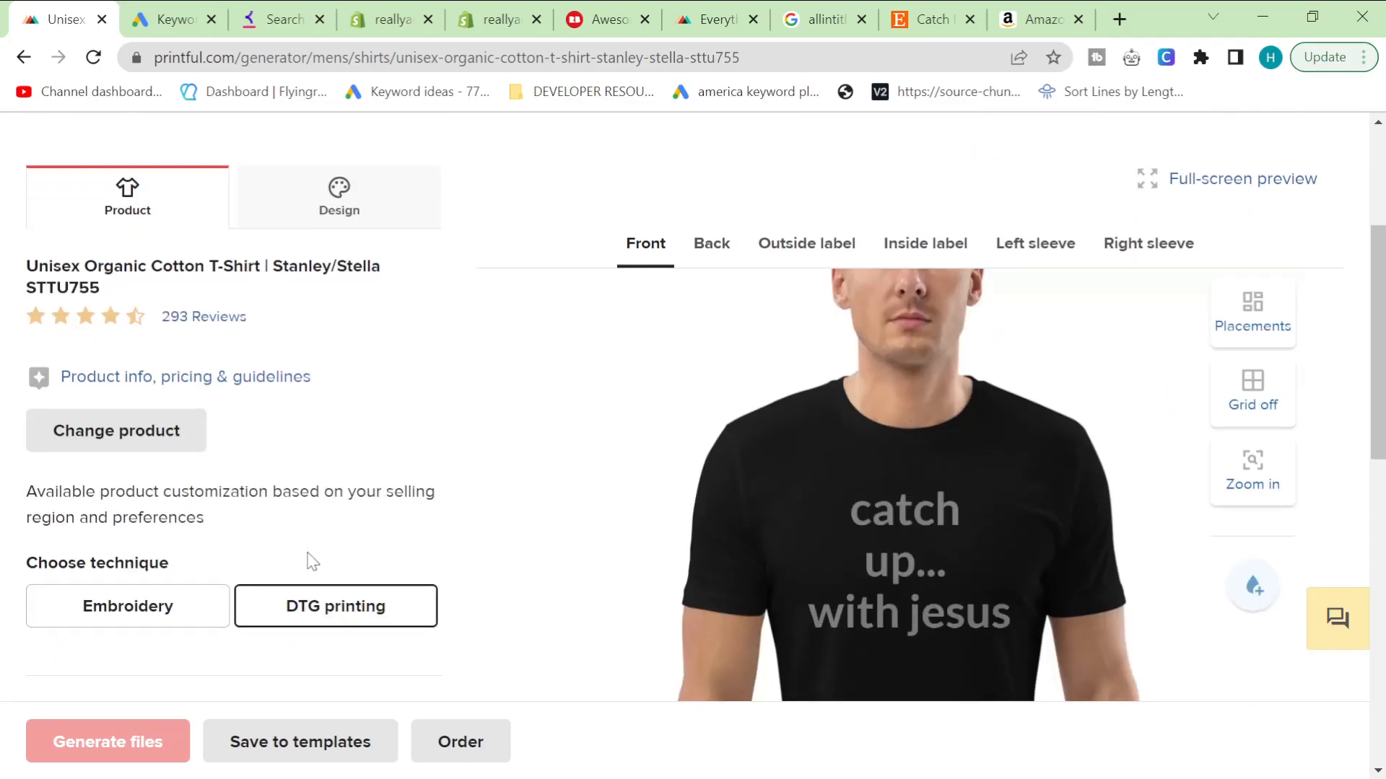
scroll(312, 561, "down", 8)
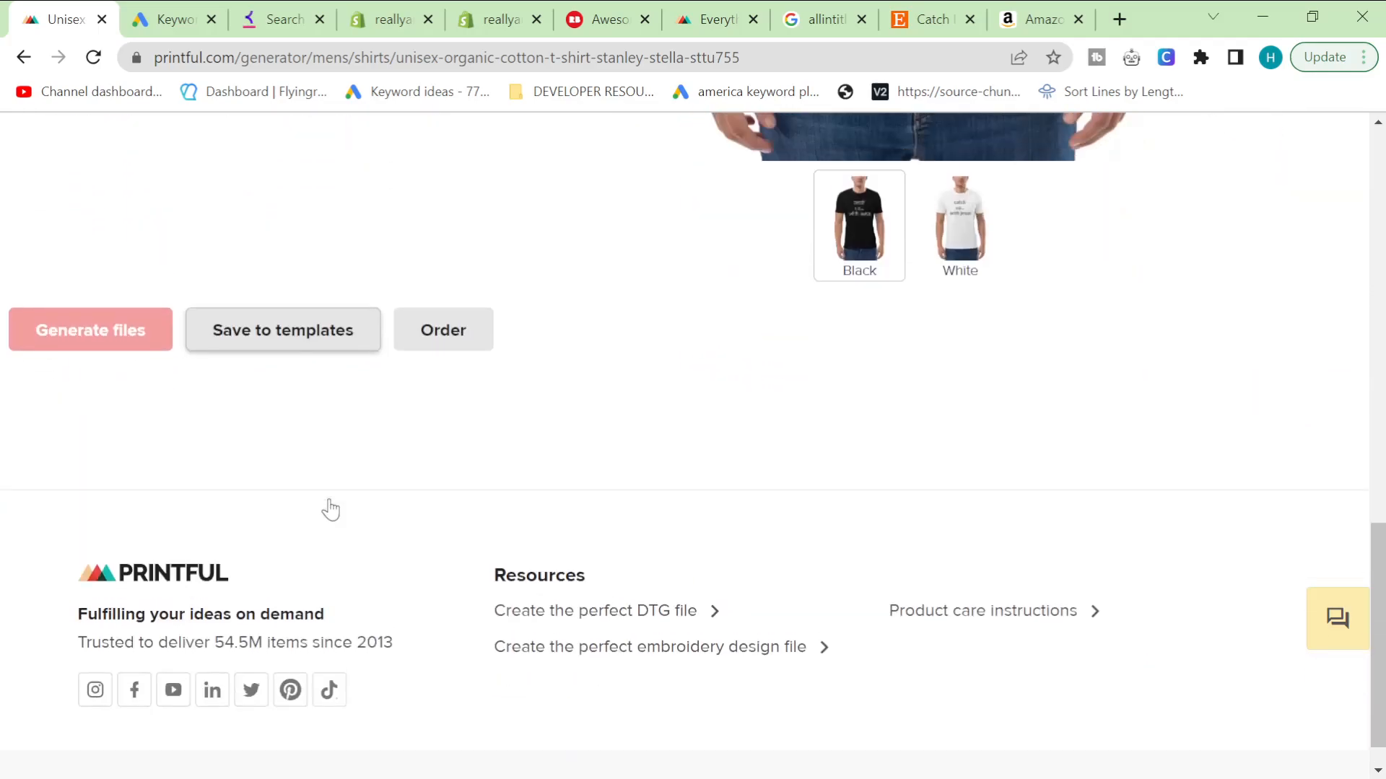
scroll(328, 508, "up", 4)
scroll(326, 509, "up", 2)
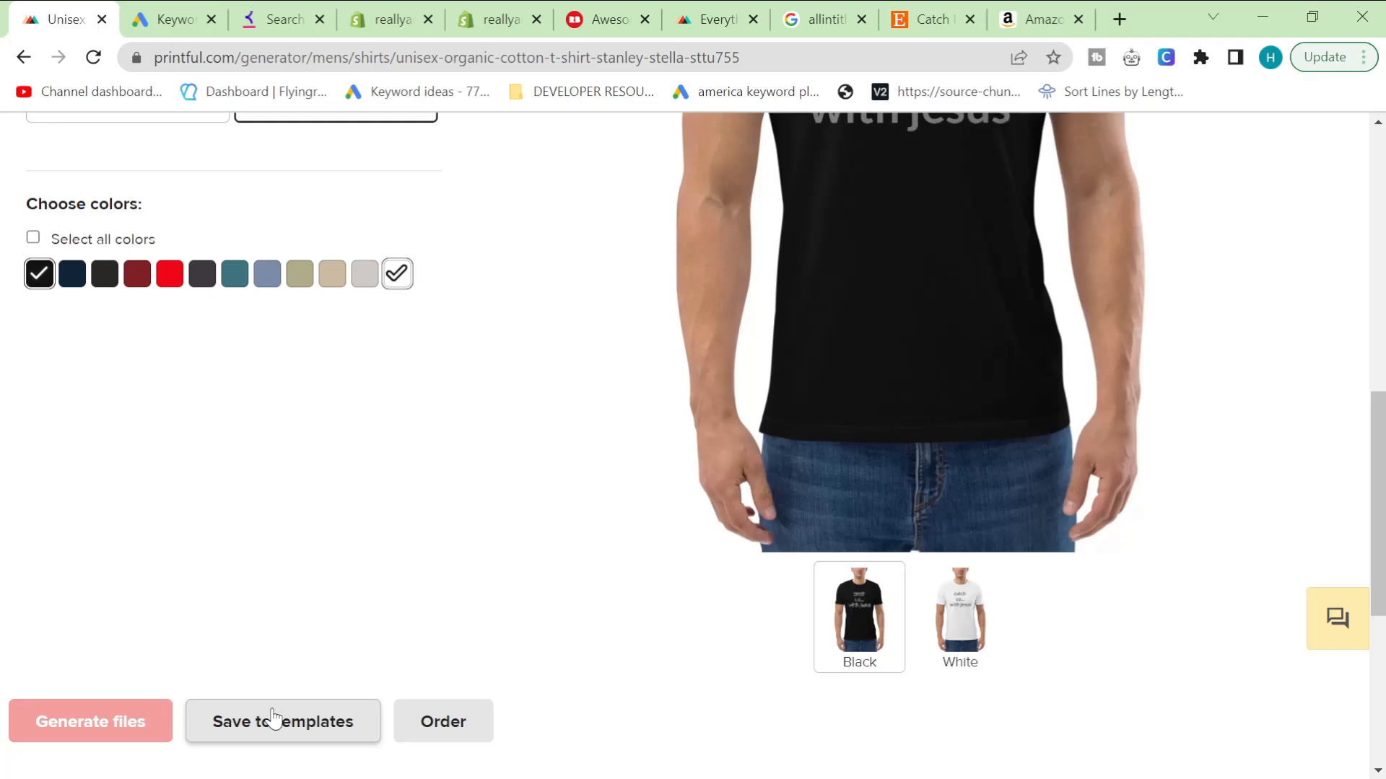
left_click(294, 728)
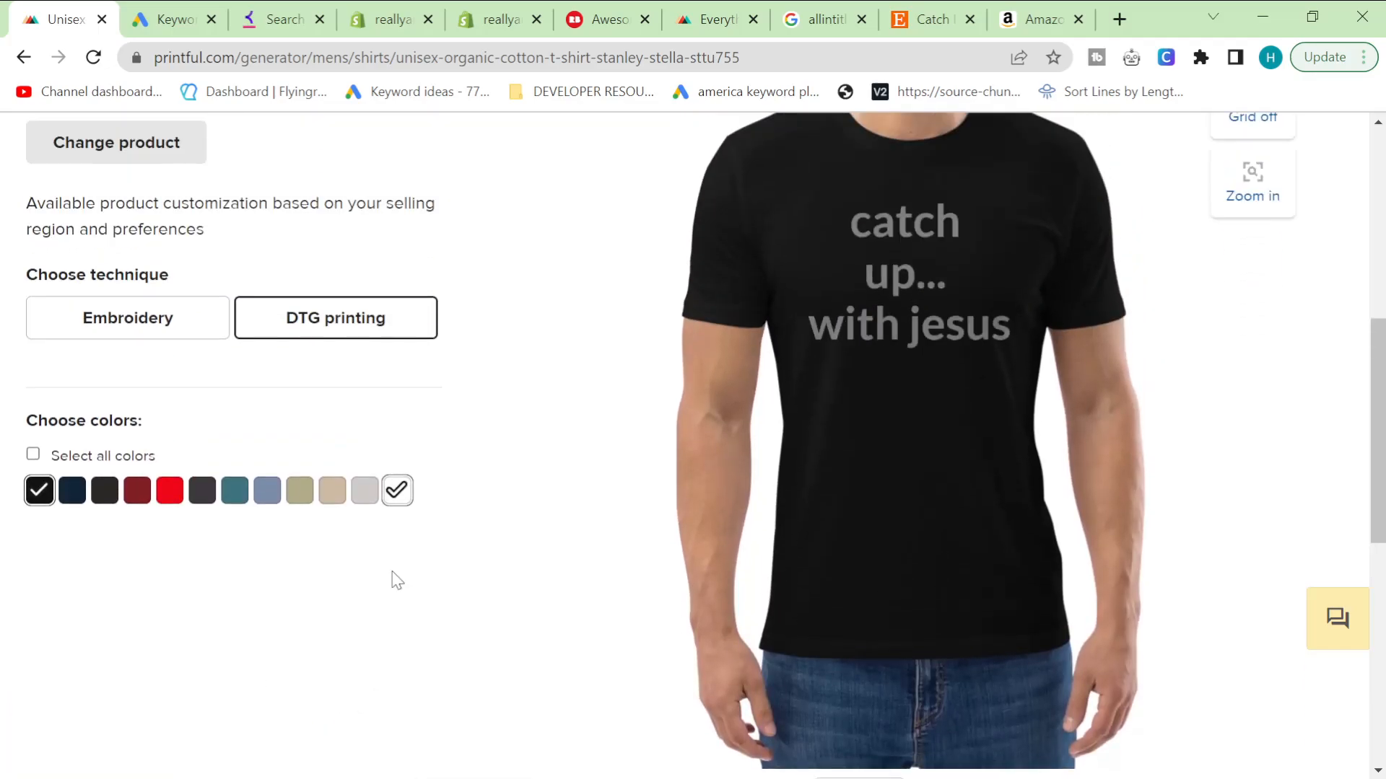
scroll(396, 580, "down", 3)
scroll(394, 579, "up", 6)
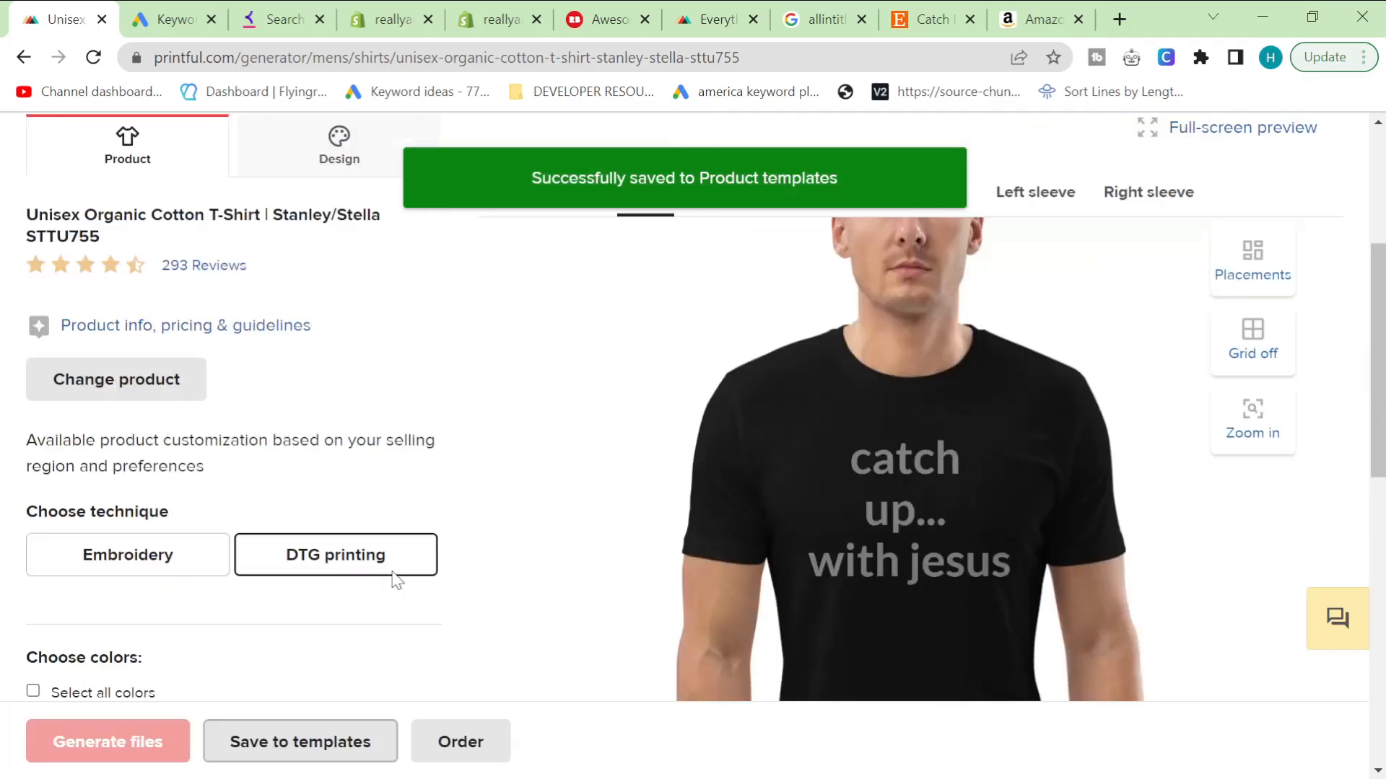
- Leave the design generator and open the list of saved product templates in the dashboard
scroll(347, 433, "up", 1)
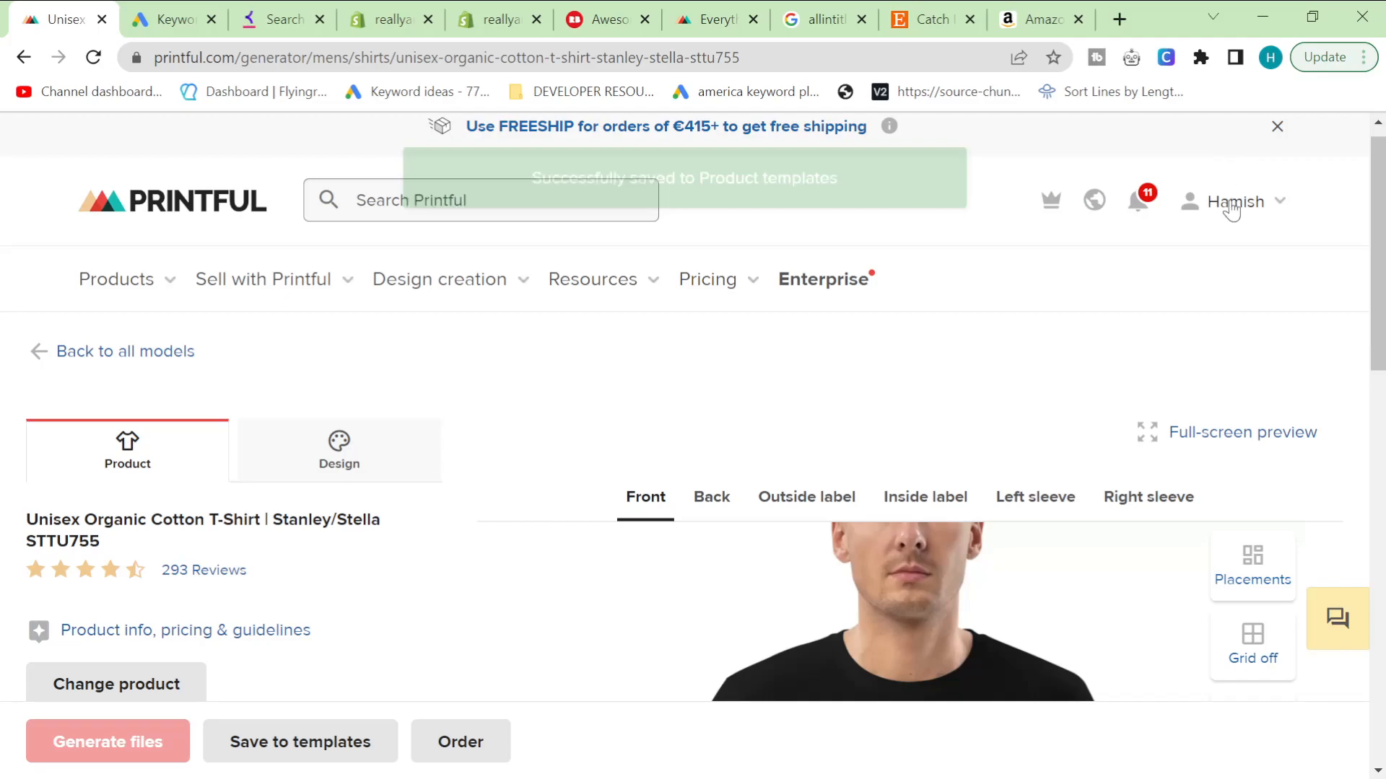
mouse_move(263, 279)
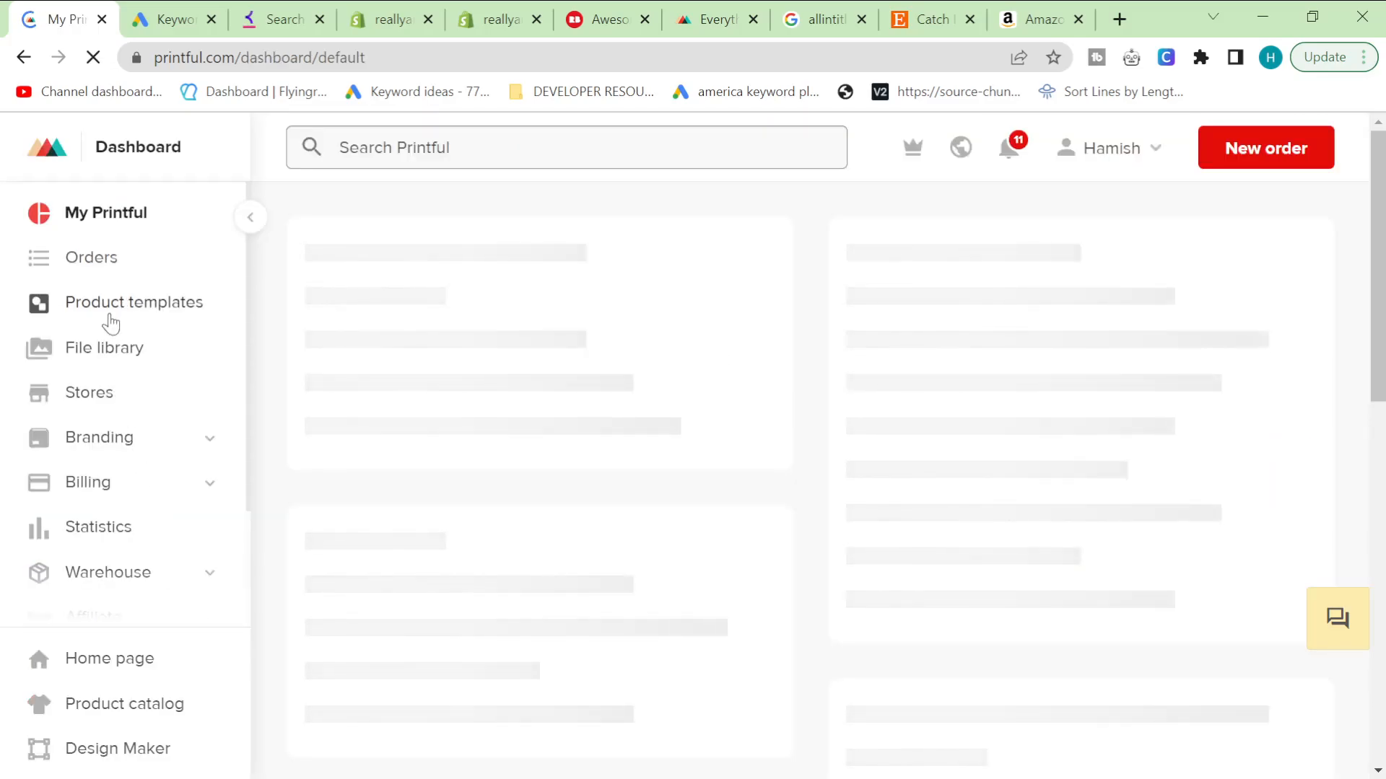
left_click(110, 321)
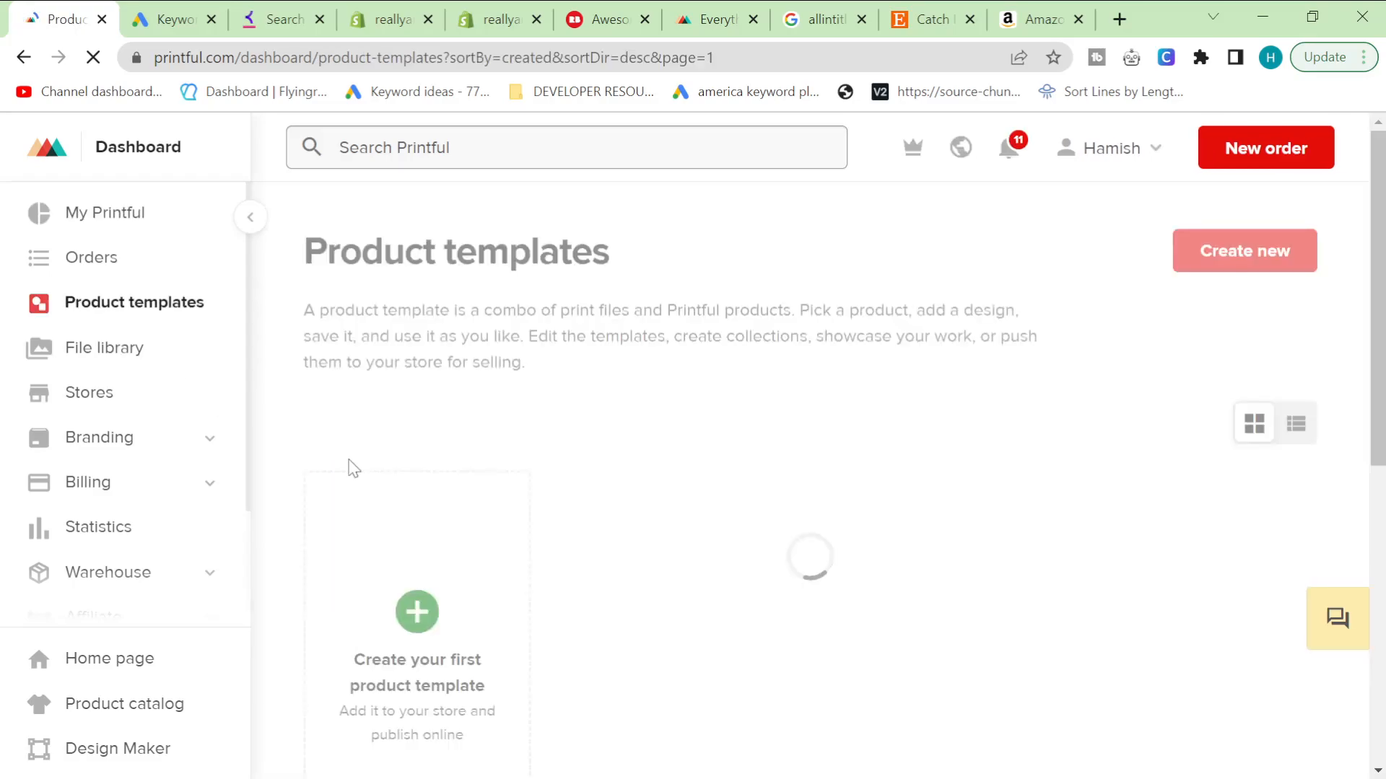
scroll(529, 517, "down", 1)
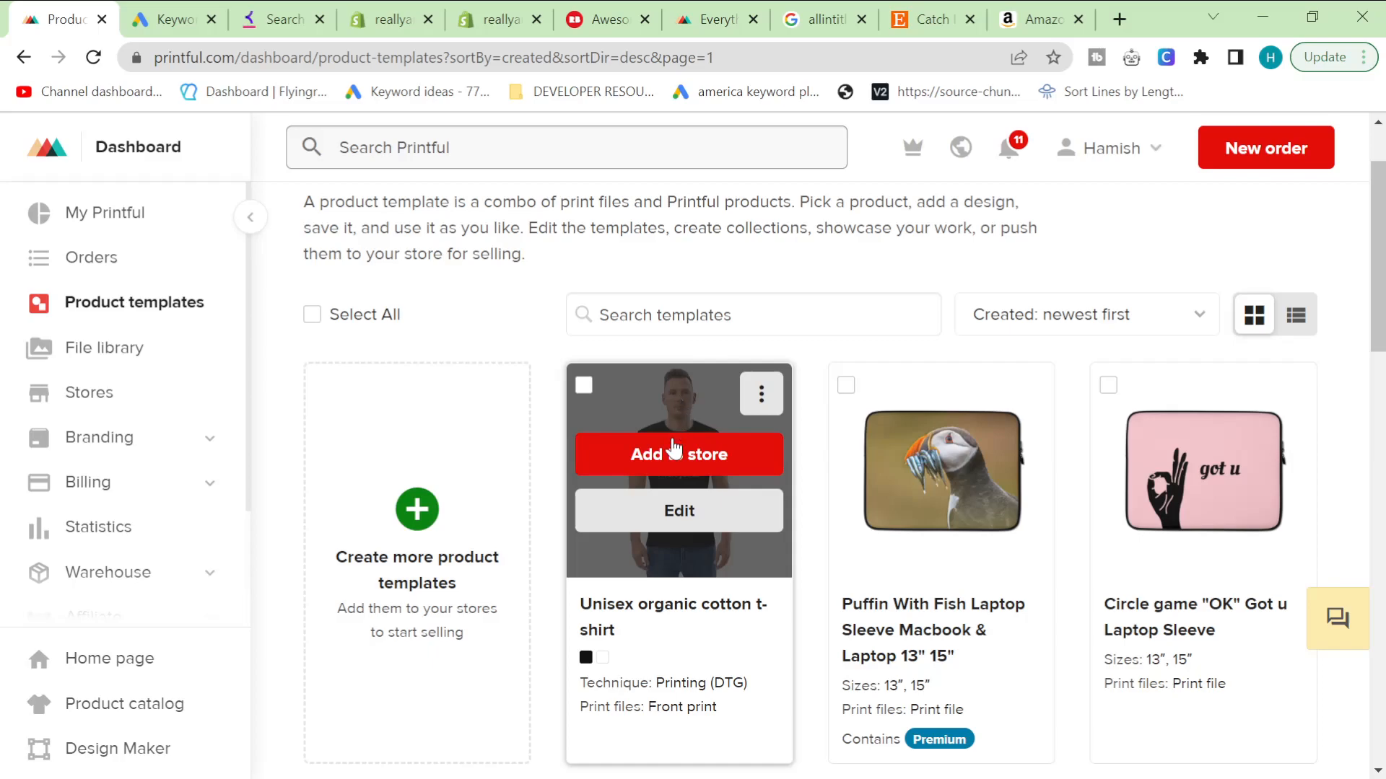
- Start adding the unisex organic cotton T-shirt template to the reallyamazingtshirts store
left_click(680, 465)
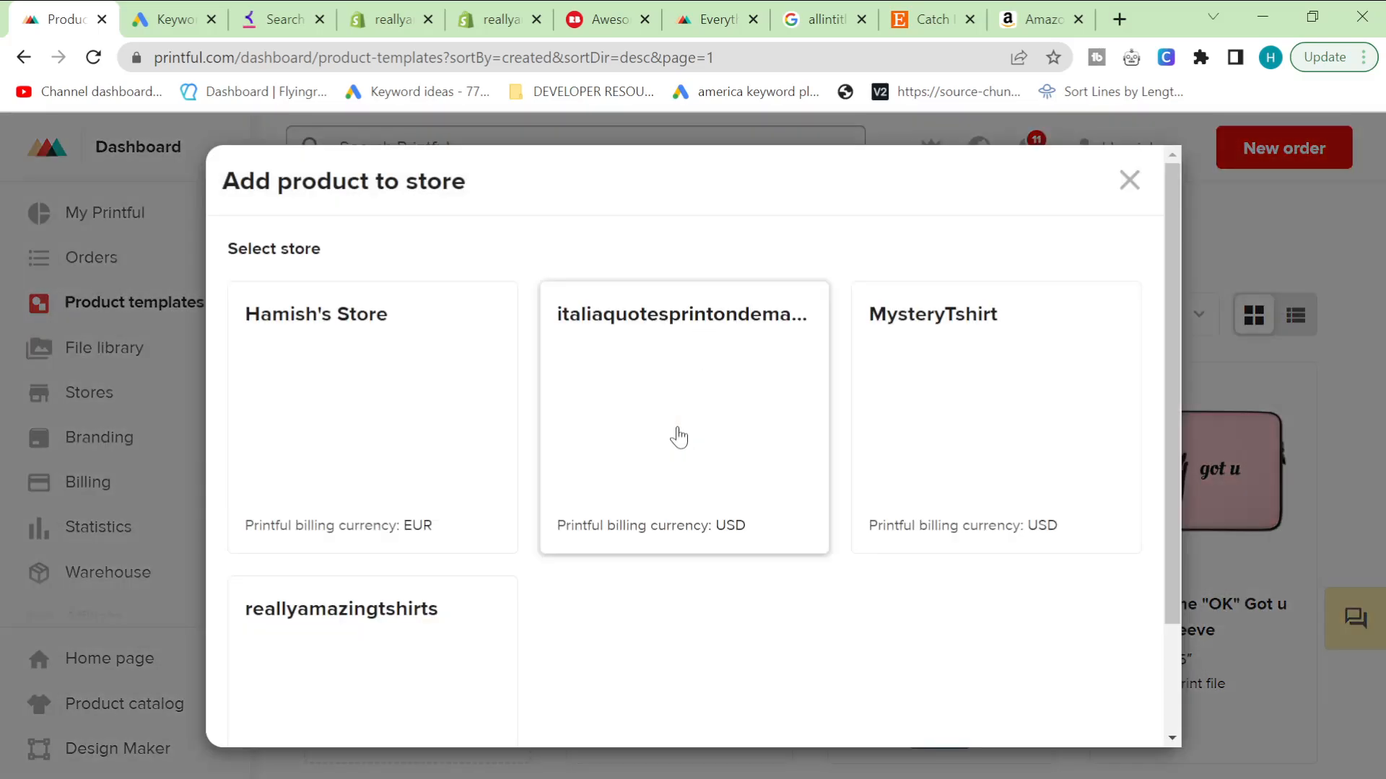
scroll(486, 490, "down", 1)
left_click(456, 534)
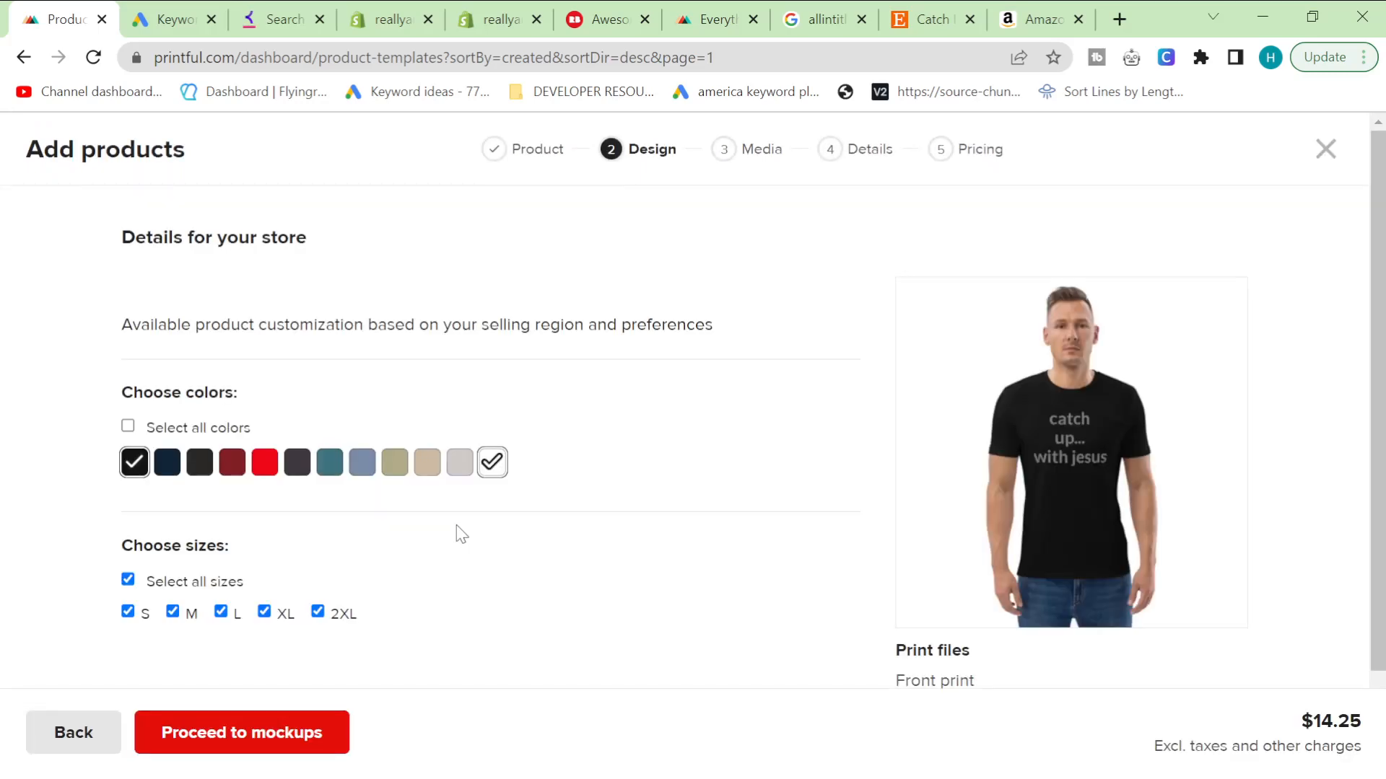
- Add the bright red, teal and dark red shirt colors to the product's color selection
scroll(456, 534, "down", 2)
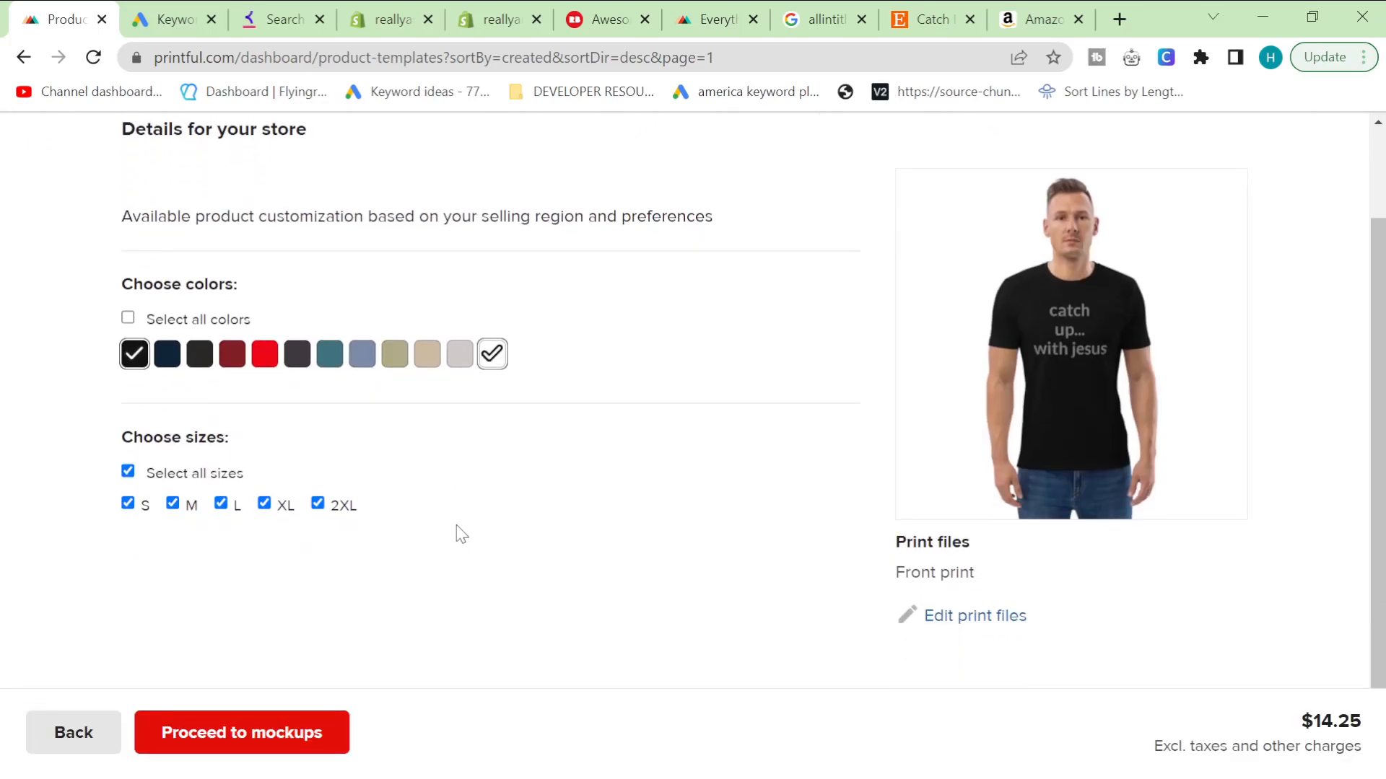
scroll(456, 534, "up", 2)
left_click(266, 465)
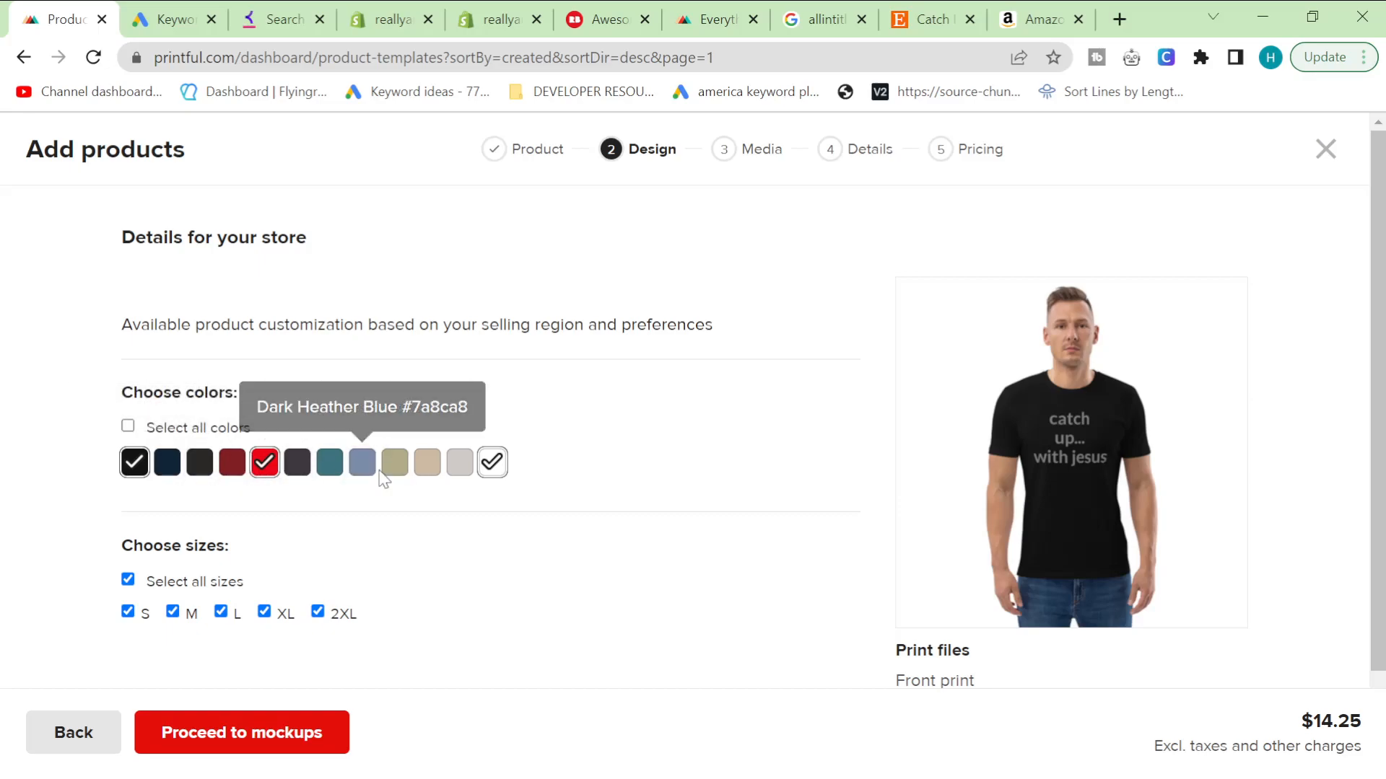
left_click(329, 465)
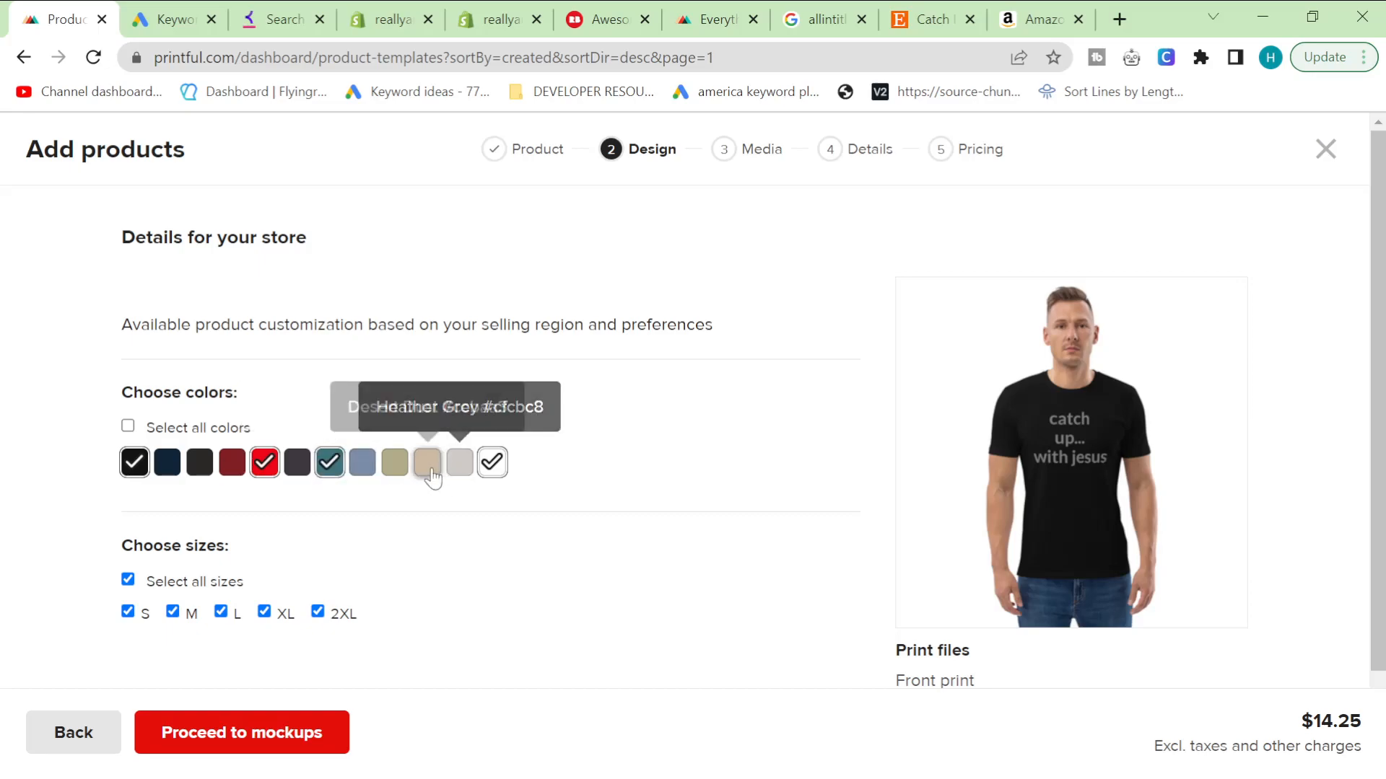
left_click(227, 470)
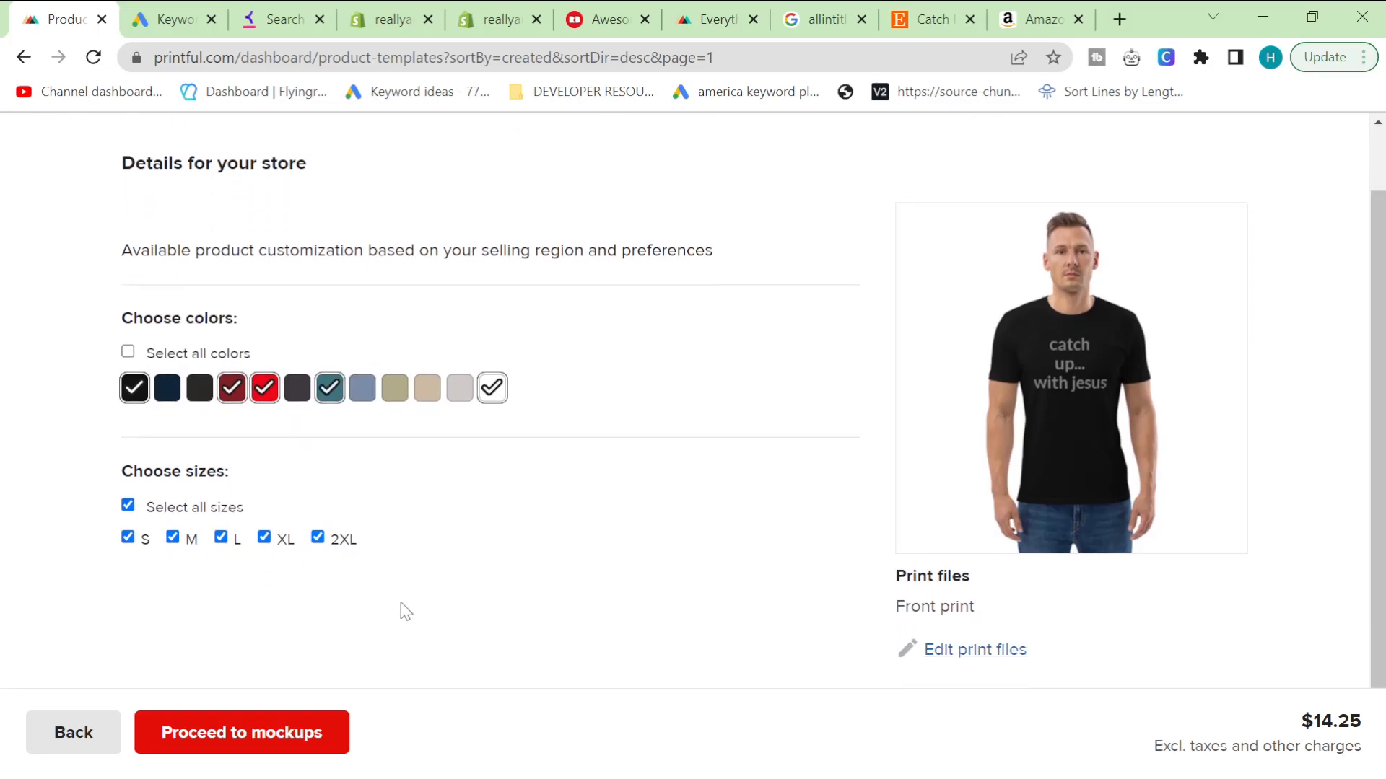
scroll(521, 670, "down", 2)
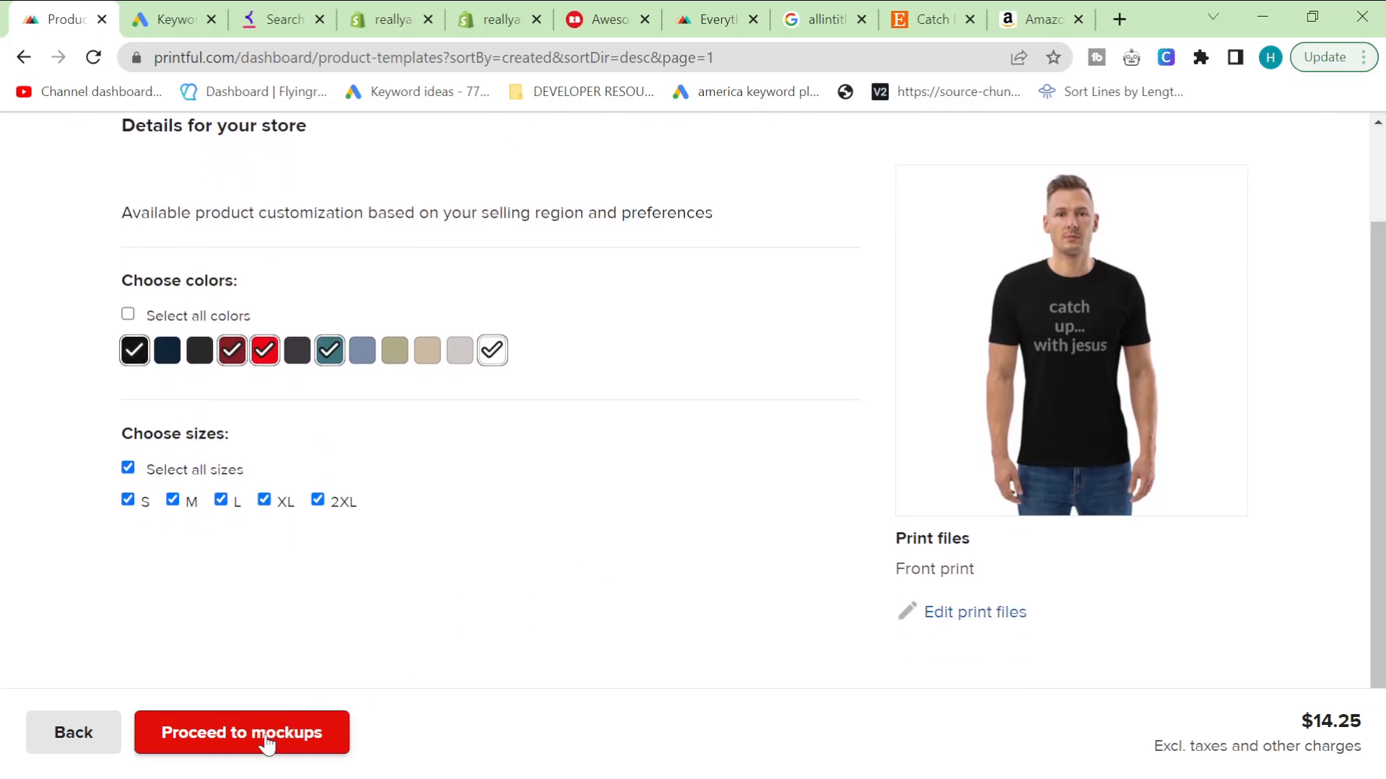
- Proceed to the mockups and preview the flat, label, model and holiday flat-lay T-shirt images as the main mockup
left_click(265, 733)
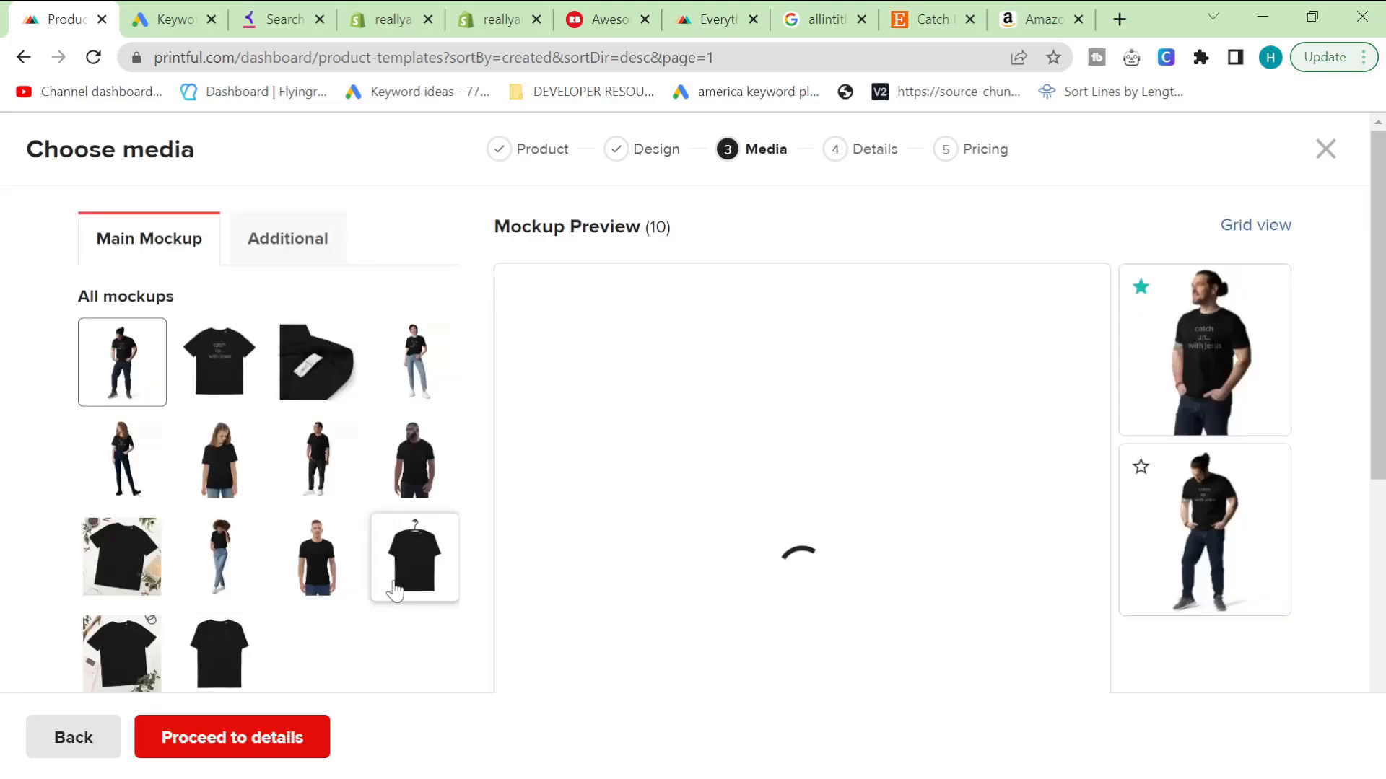
left_click(246, 386)
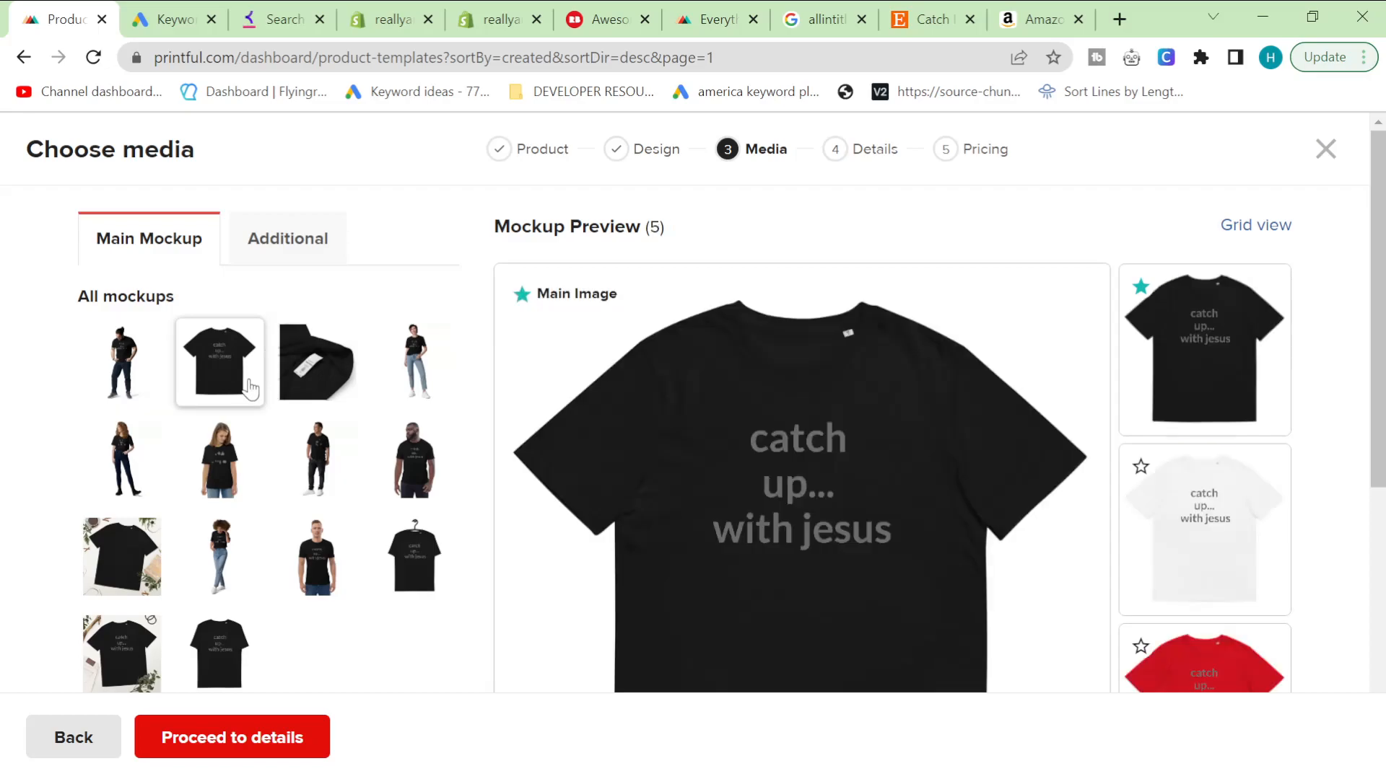
left_click(328, 390)
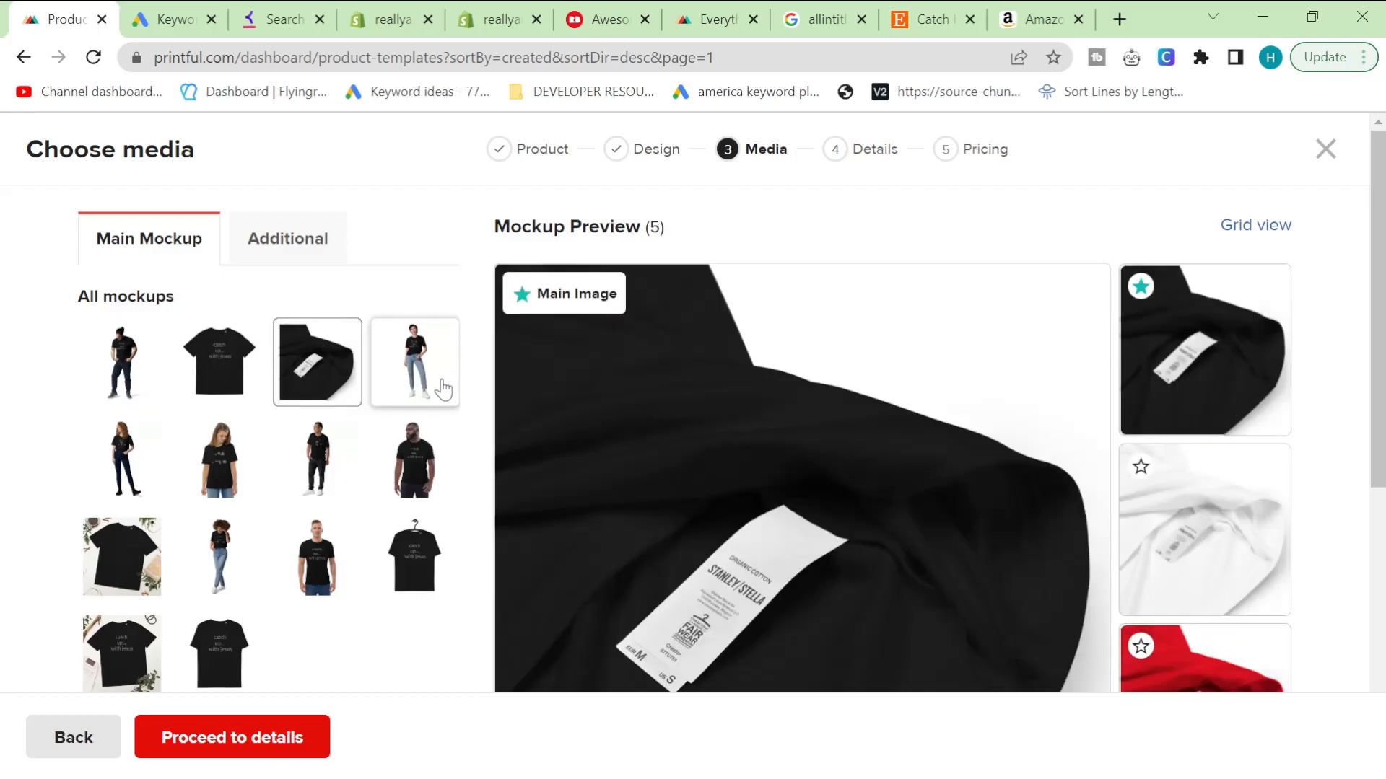
left_click(439, 394)
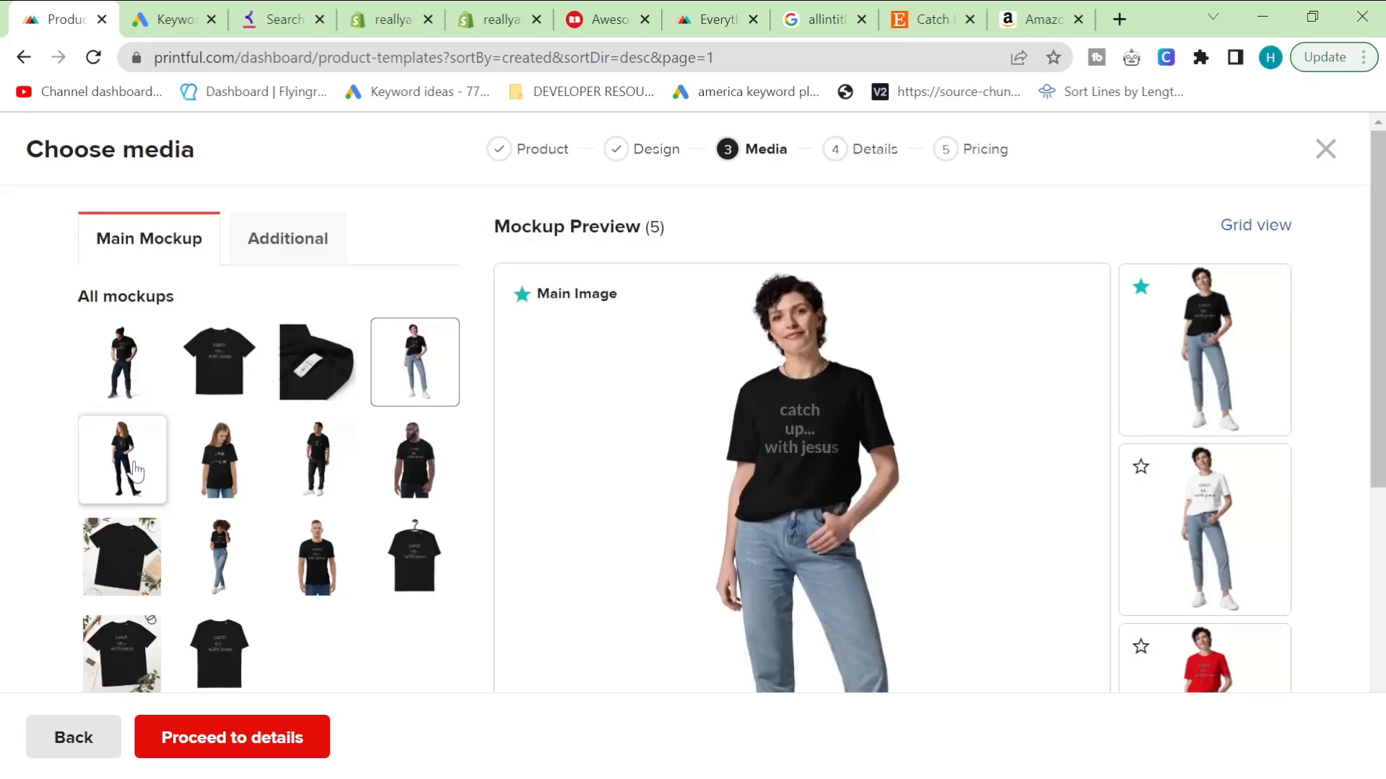
left_click(236, 475)
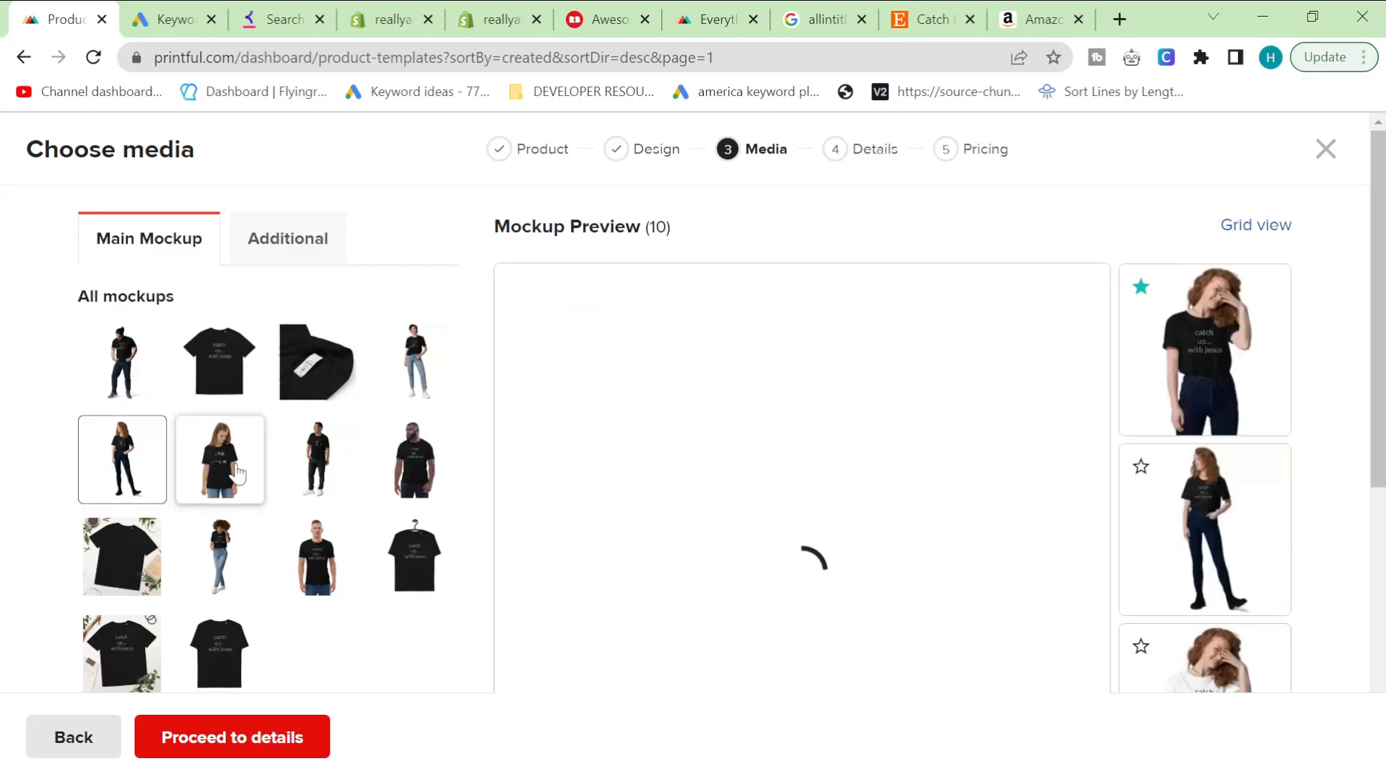
left_click(236, 474)
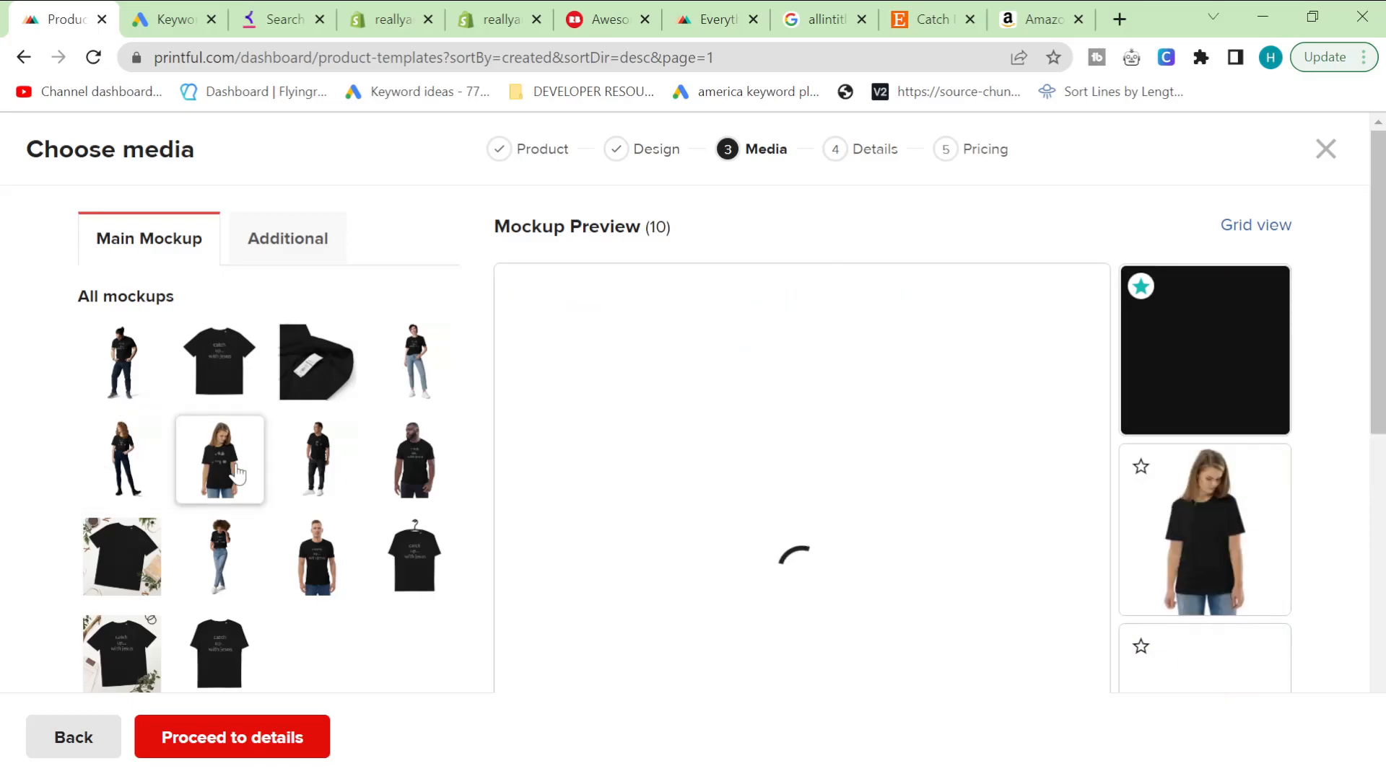
left_click(331, 505)
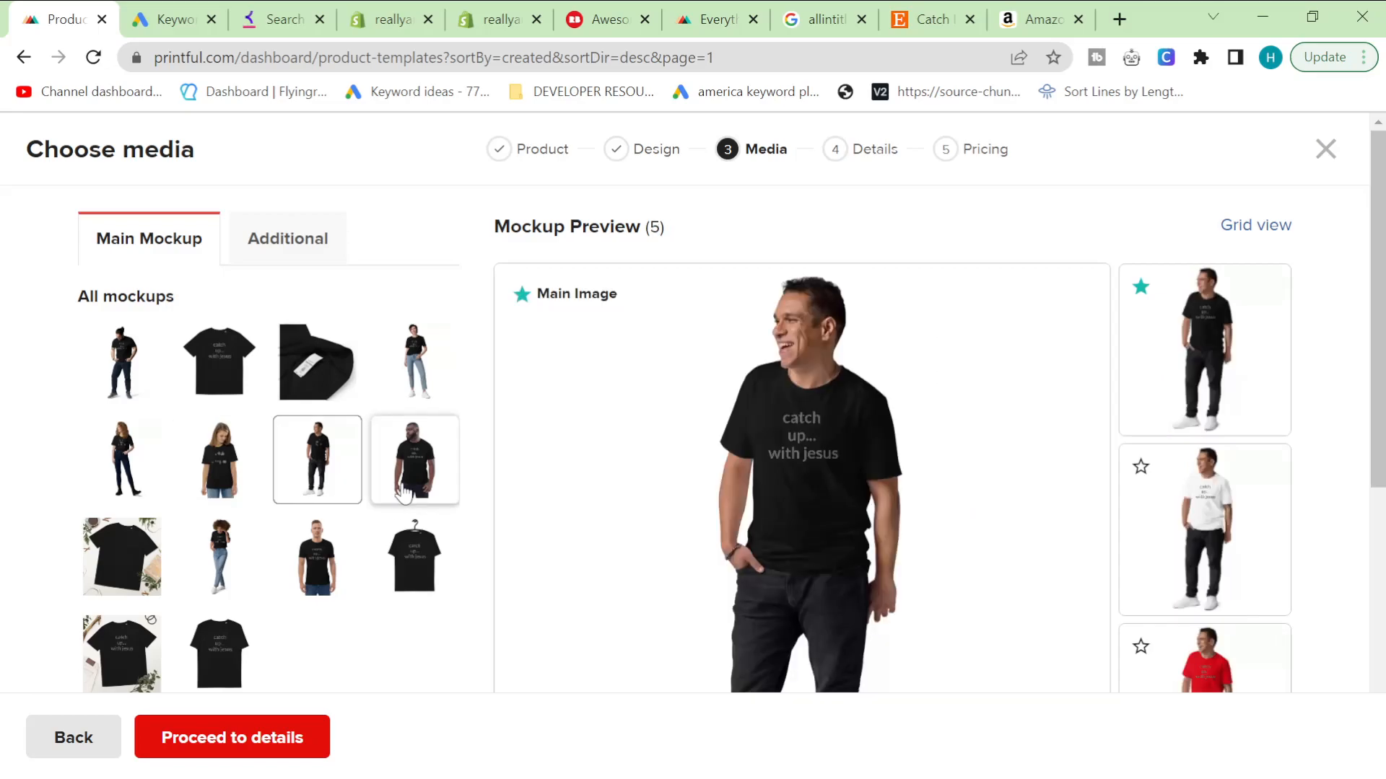
left_click(116, 575)
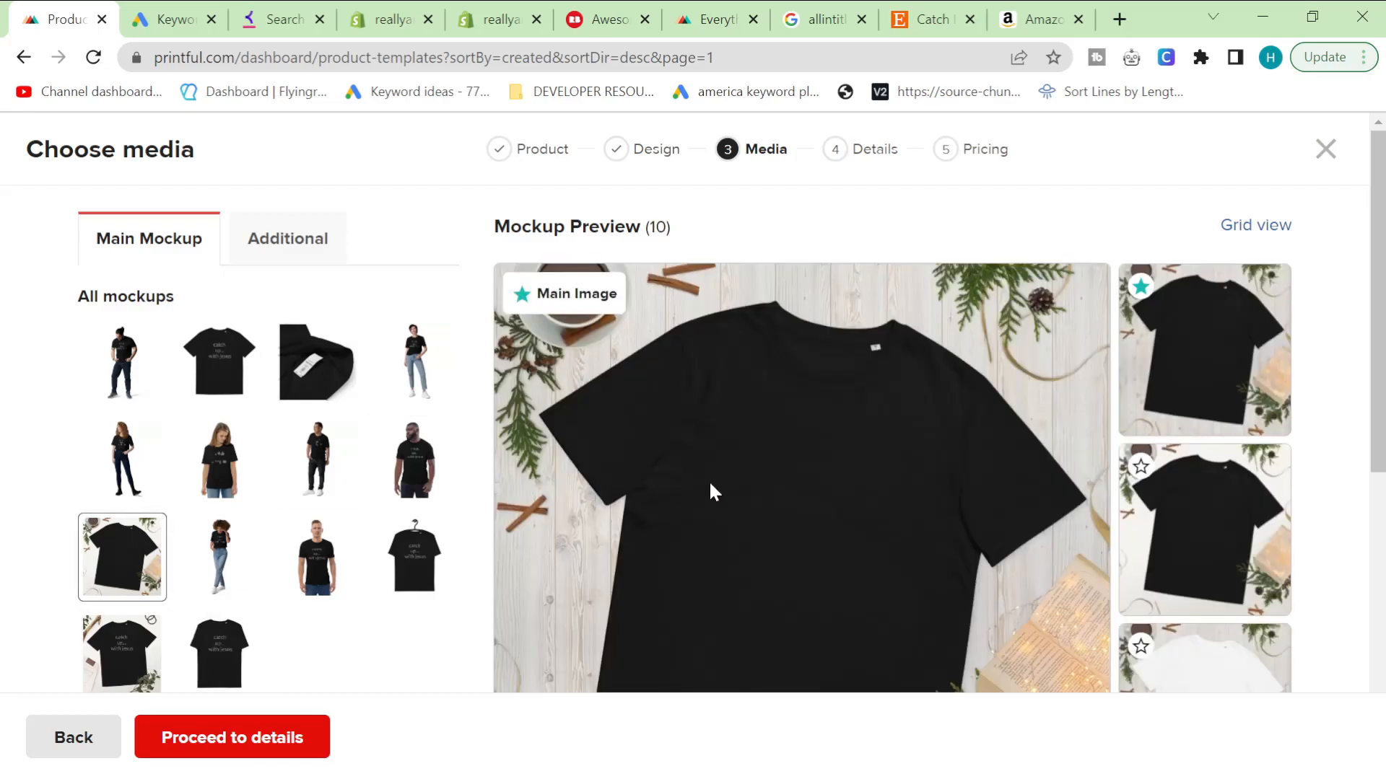
- Continue to the product details with the holiday flat-lay mockup, and return to the mockup selection
scroll(966, 502, "down", 5)
scroll(188, 563, "down", 2)
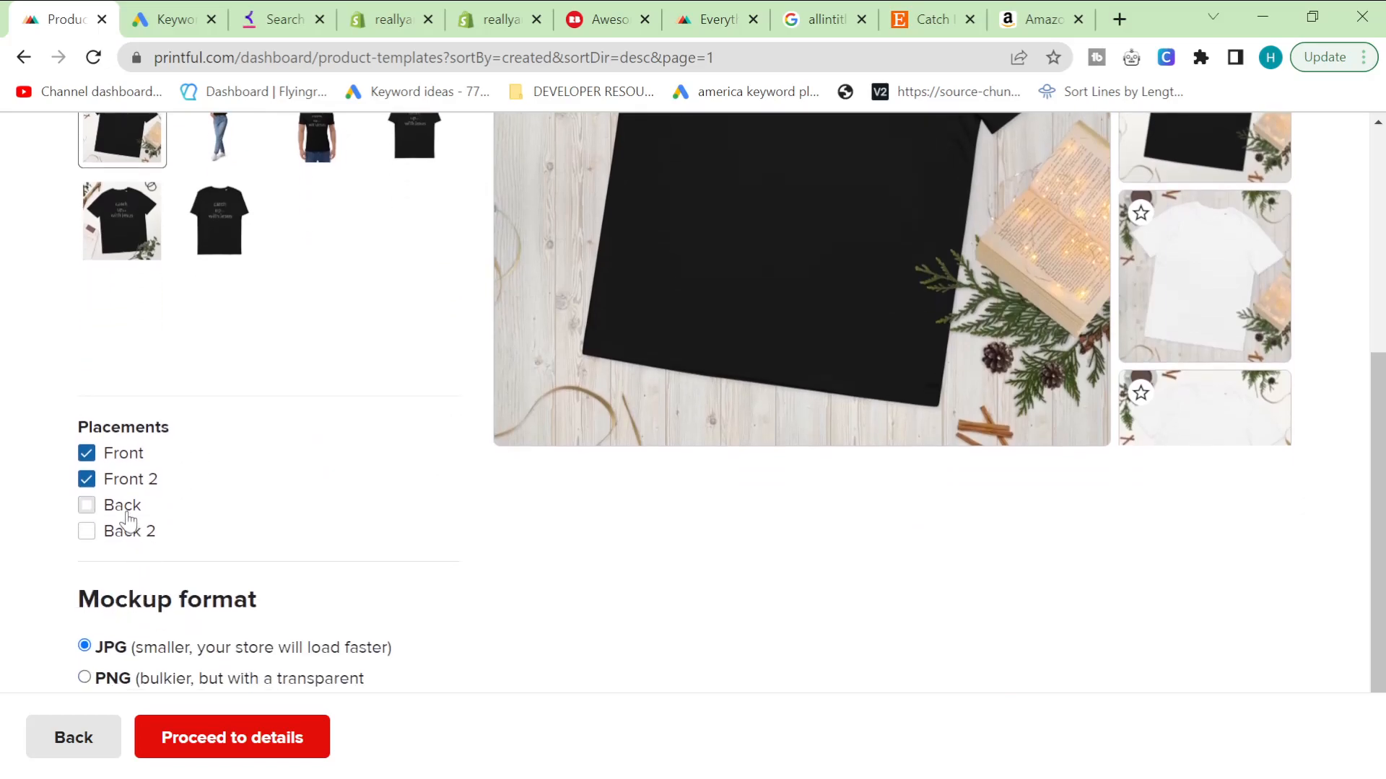
scroll(123, 514, "down", 2)
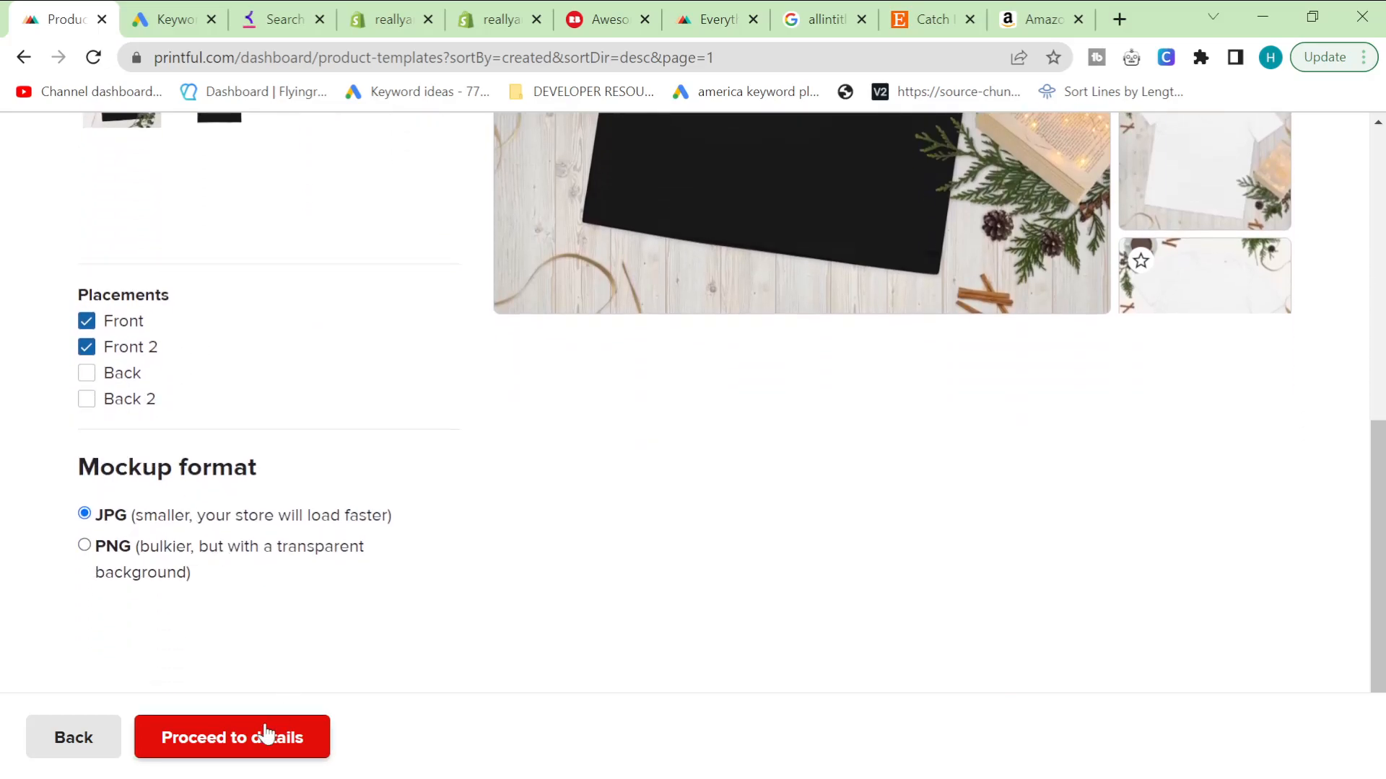
left_click(204, 750)
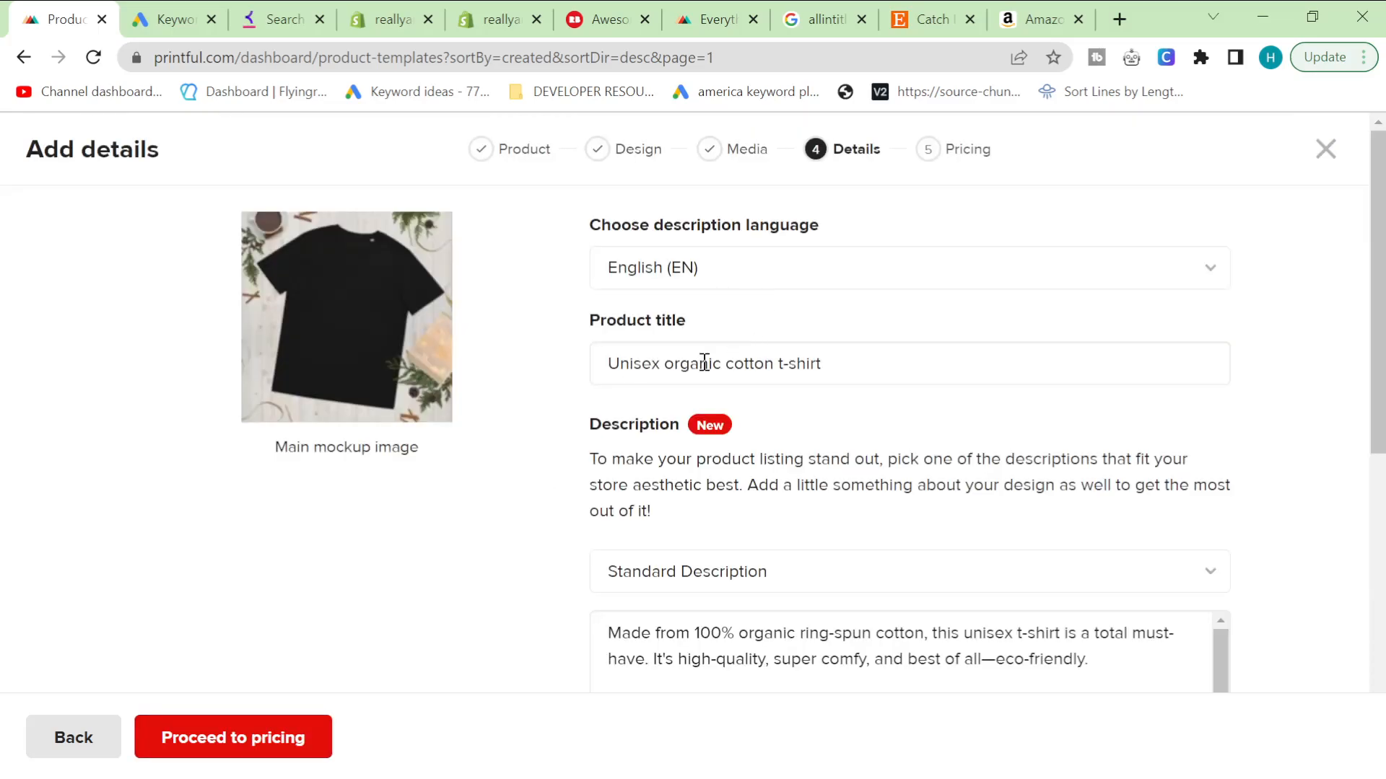
left_click_drag(703, 363, 358, 366)
left_click(350, 448)
left_click(60, 744)
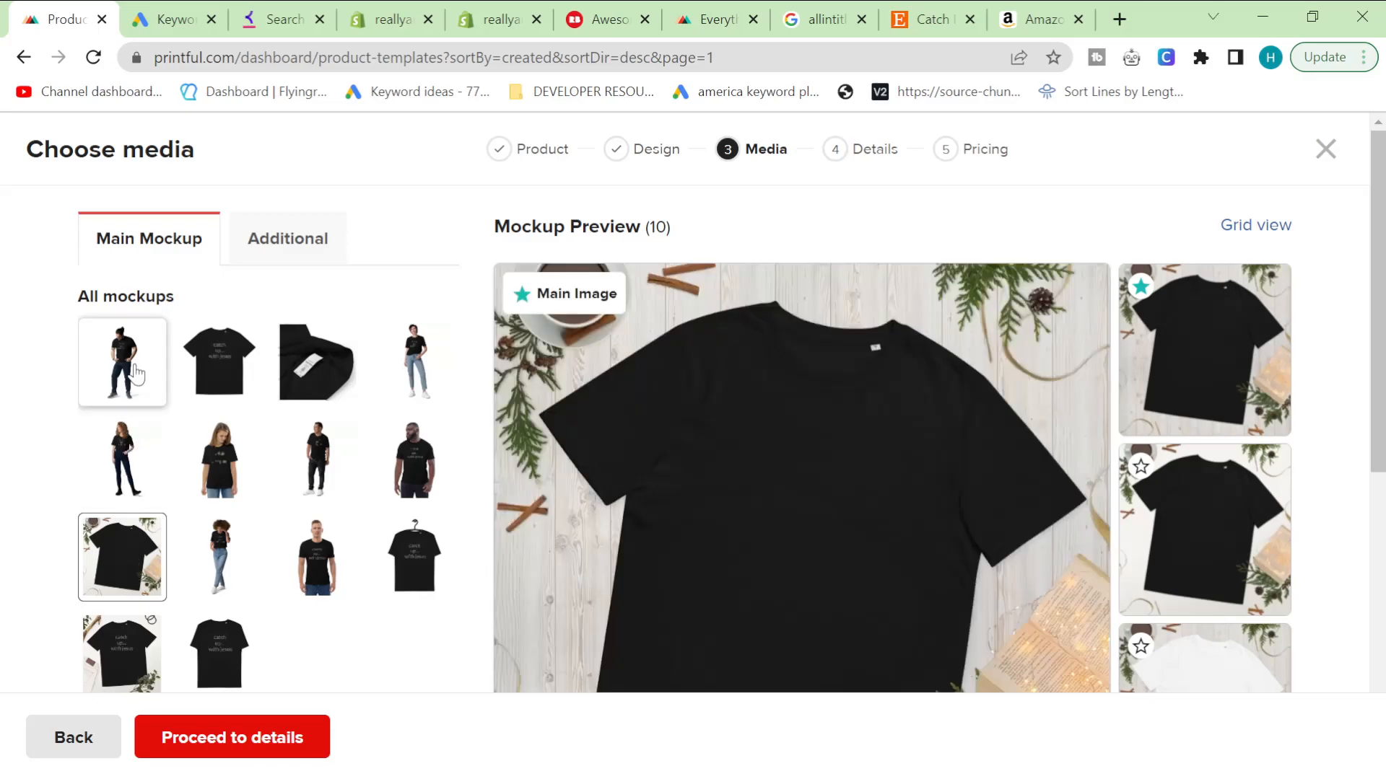
- Choose the front view of the T-shirt on a hanger as the main mockup and proceed to the product details
left_click(137, 374)
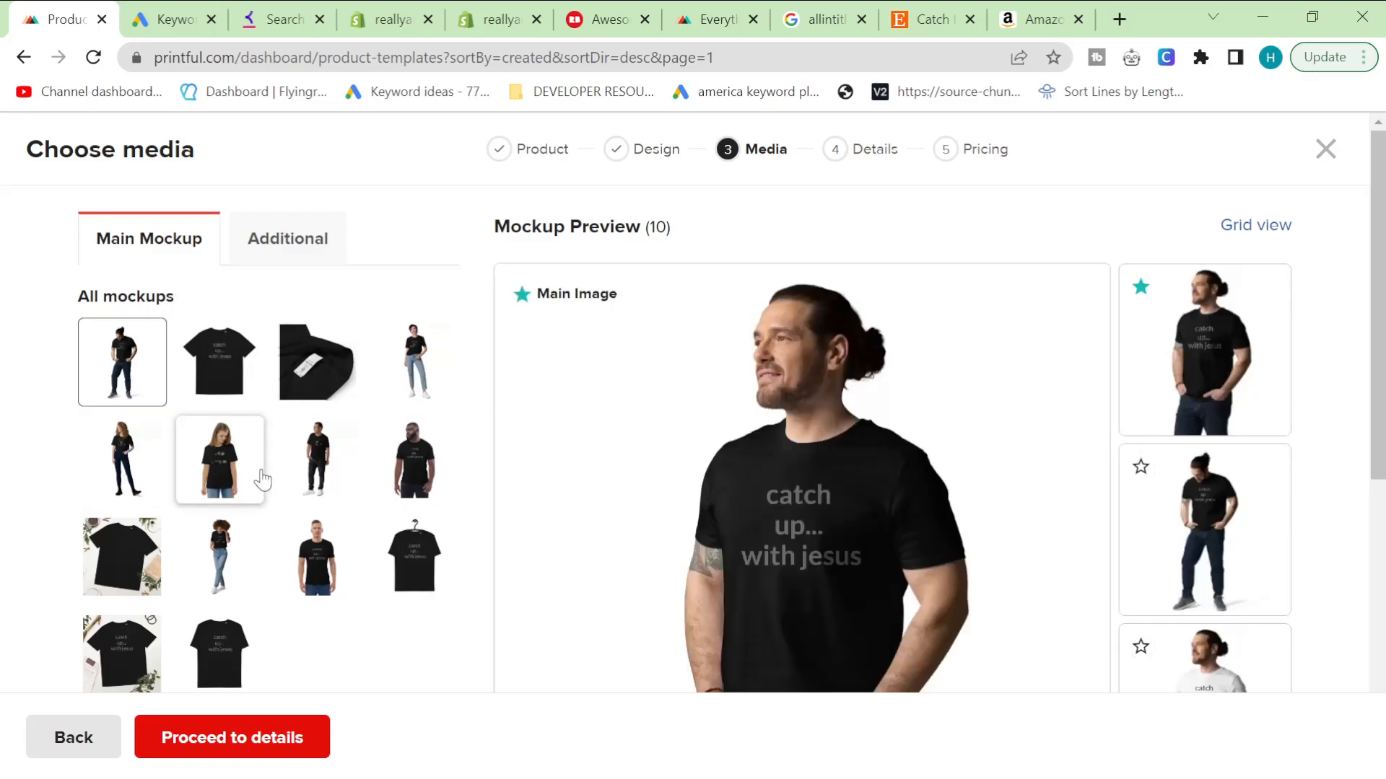
left_click(410, 474)
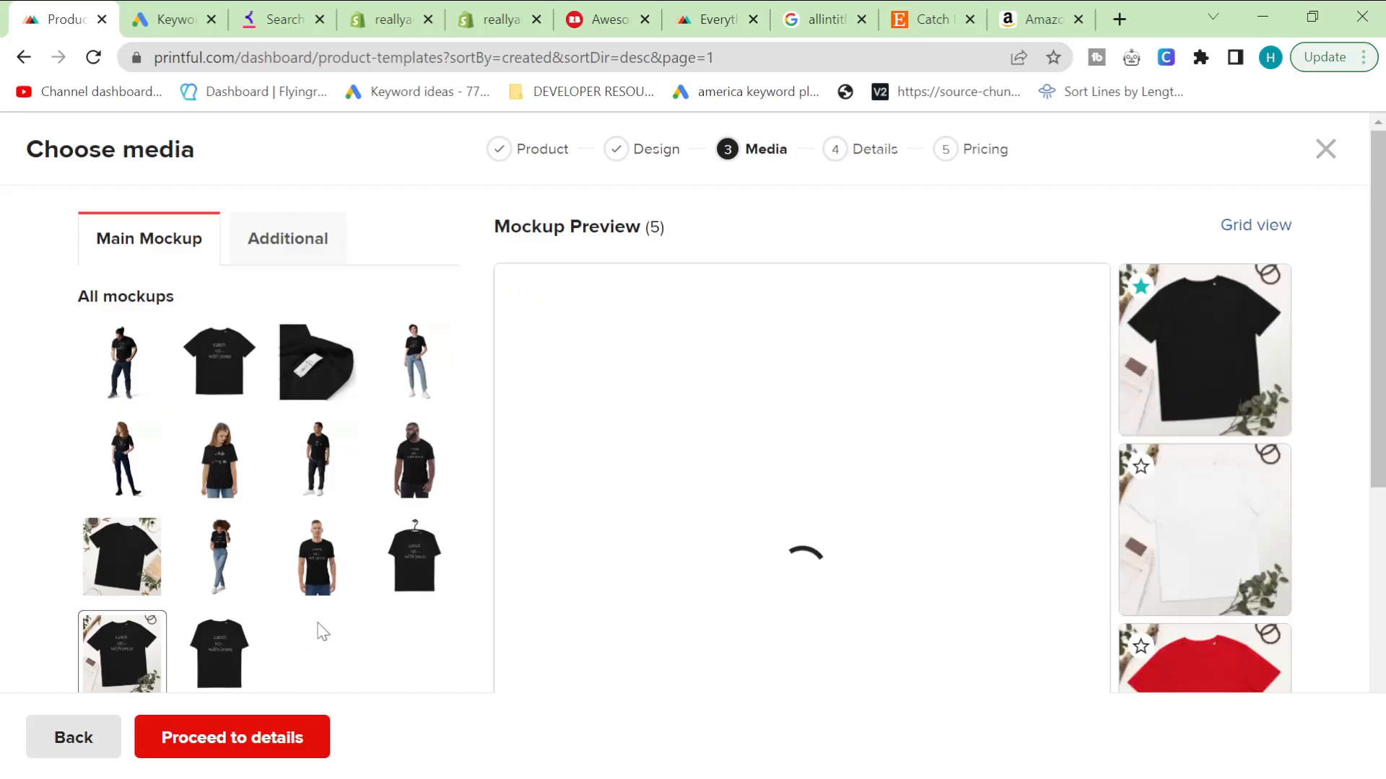
left_click(223, 668)
left_click(406, 591)
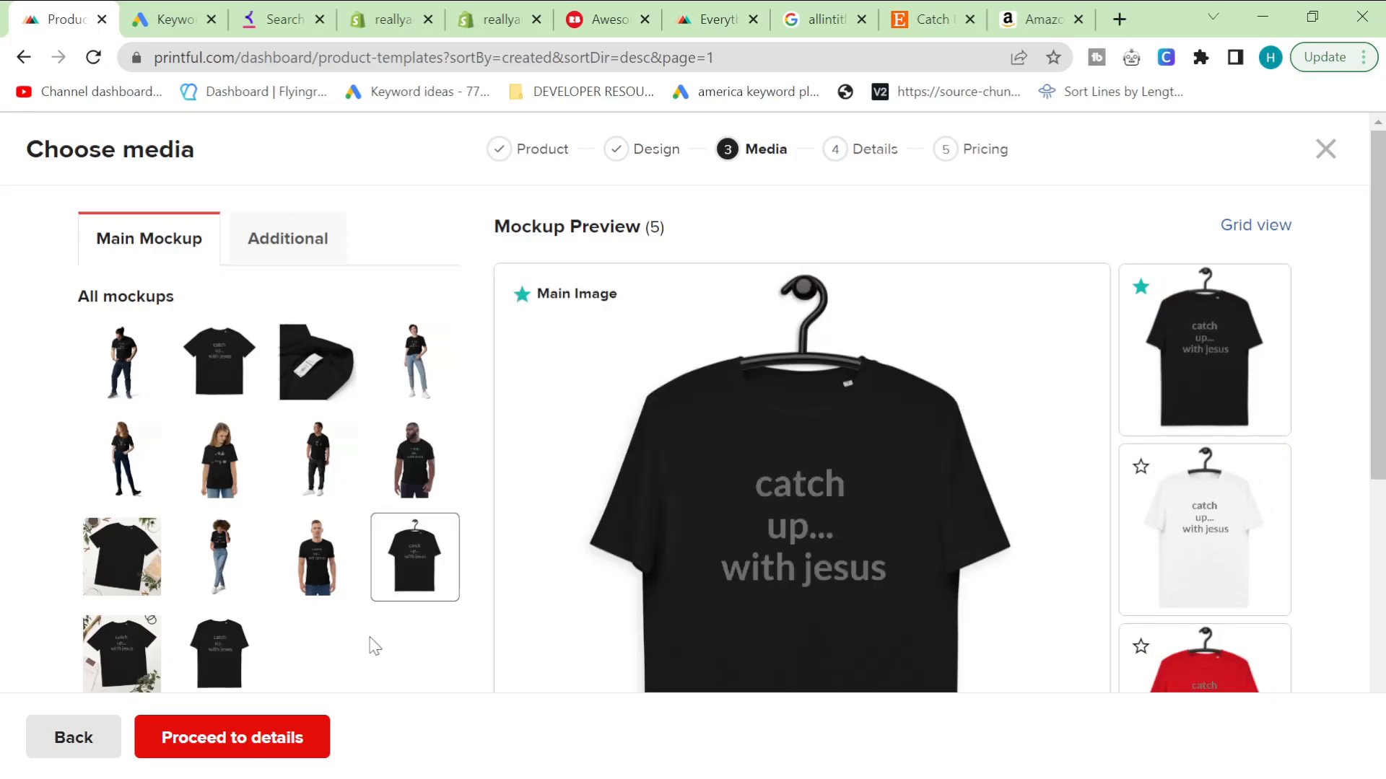
scroll(374, 646, "down", 7)
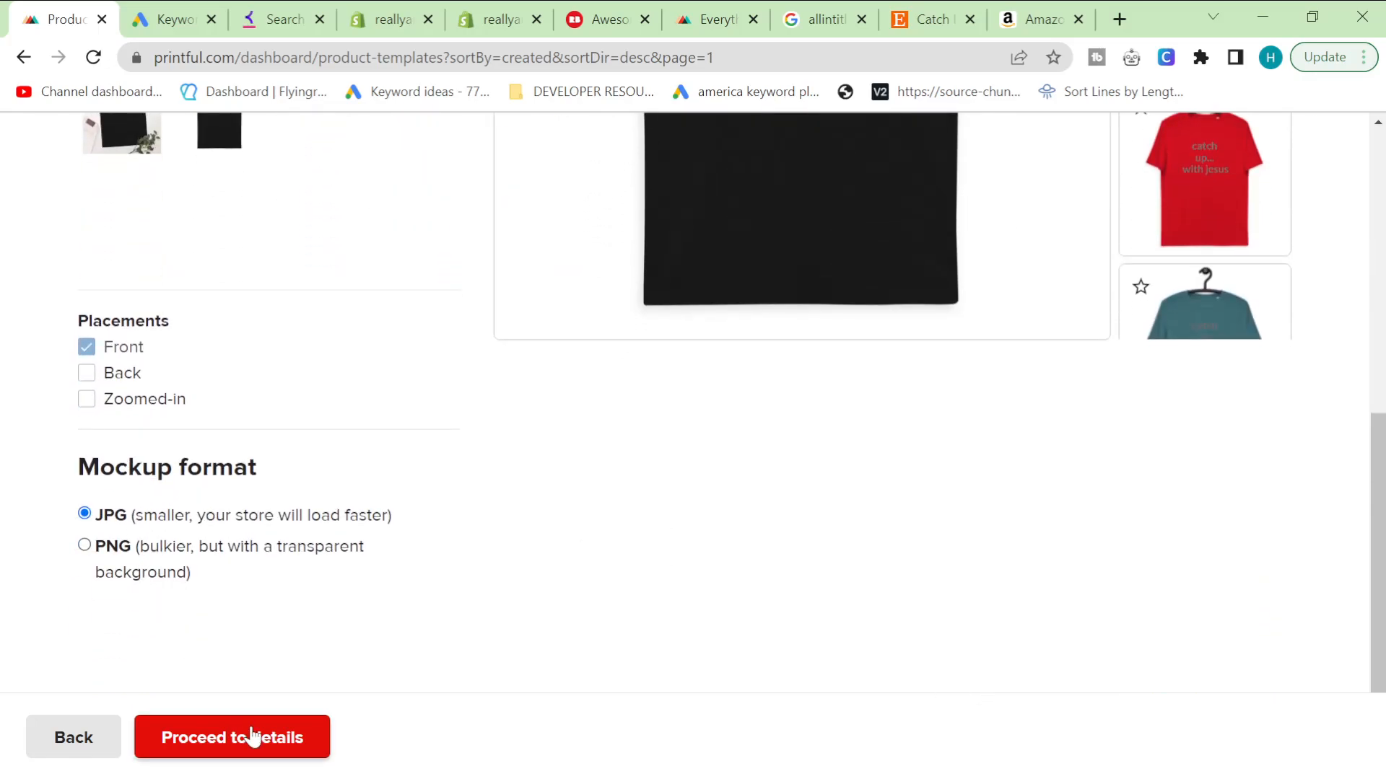
left_click(159, 740)
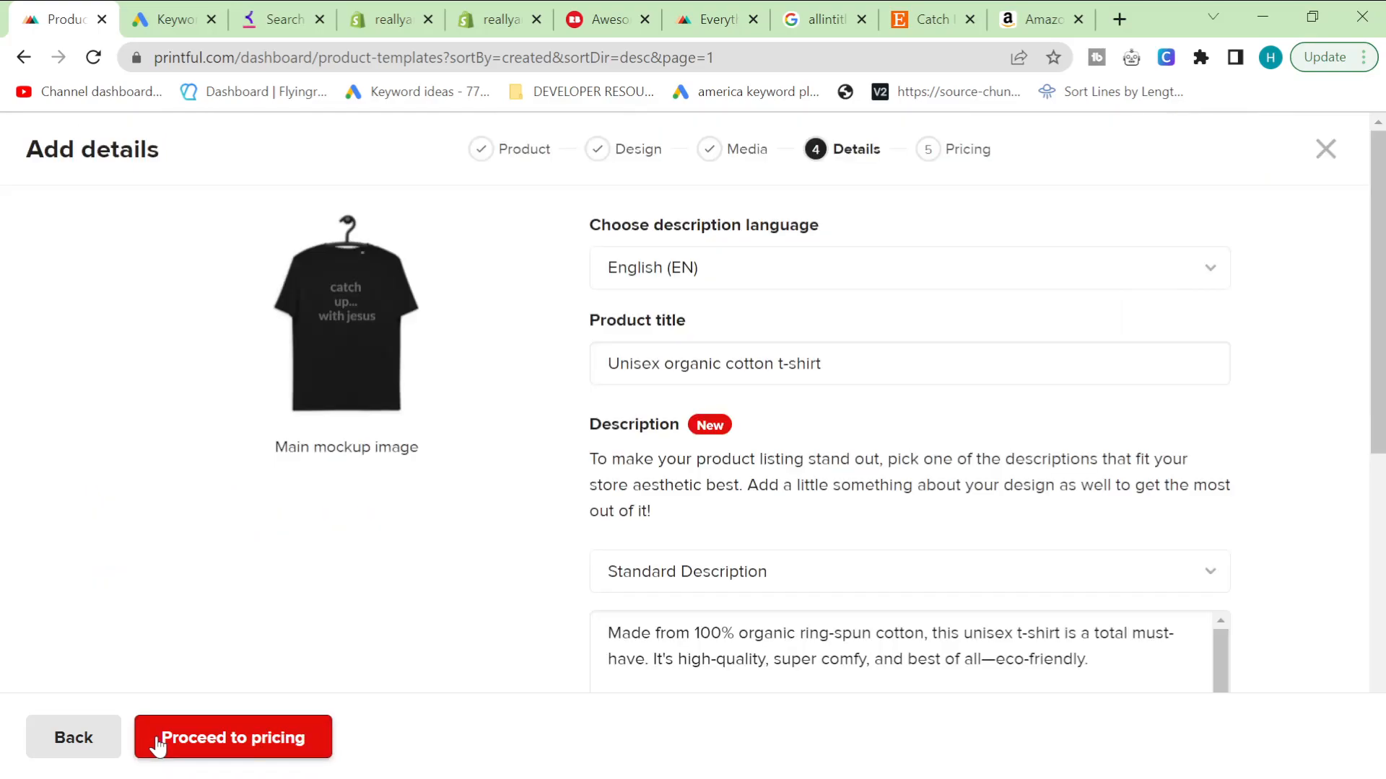
- Set the product title to "Catch Up With Jesus Funny Unisex organic cotton t-shirt Black and White"
left_click(619, 374)
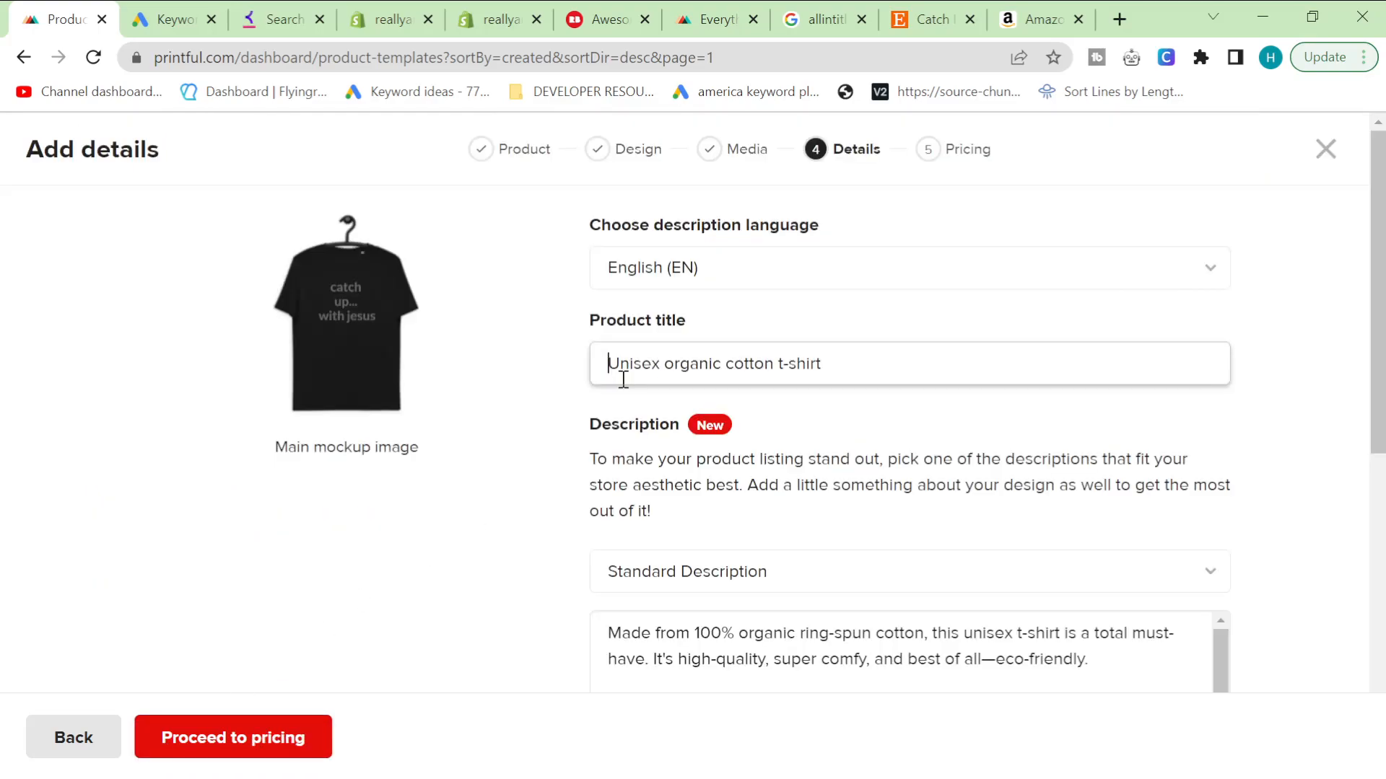
type("Catch Up")
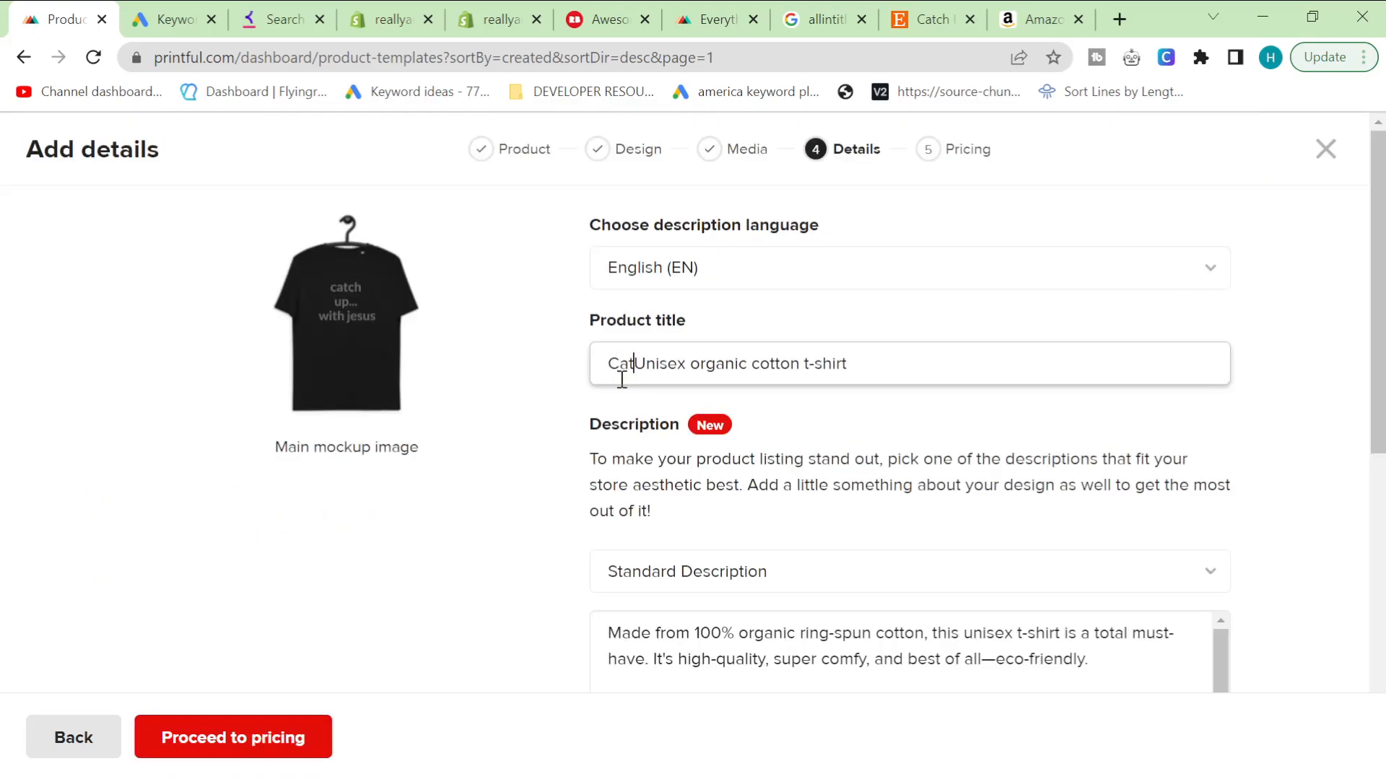
type(" With JEsu")
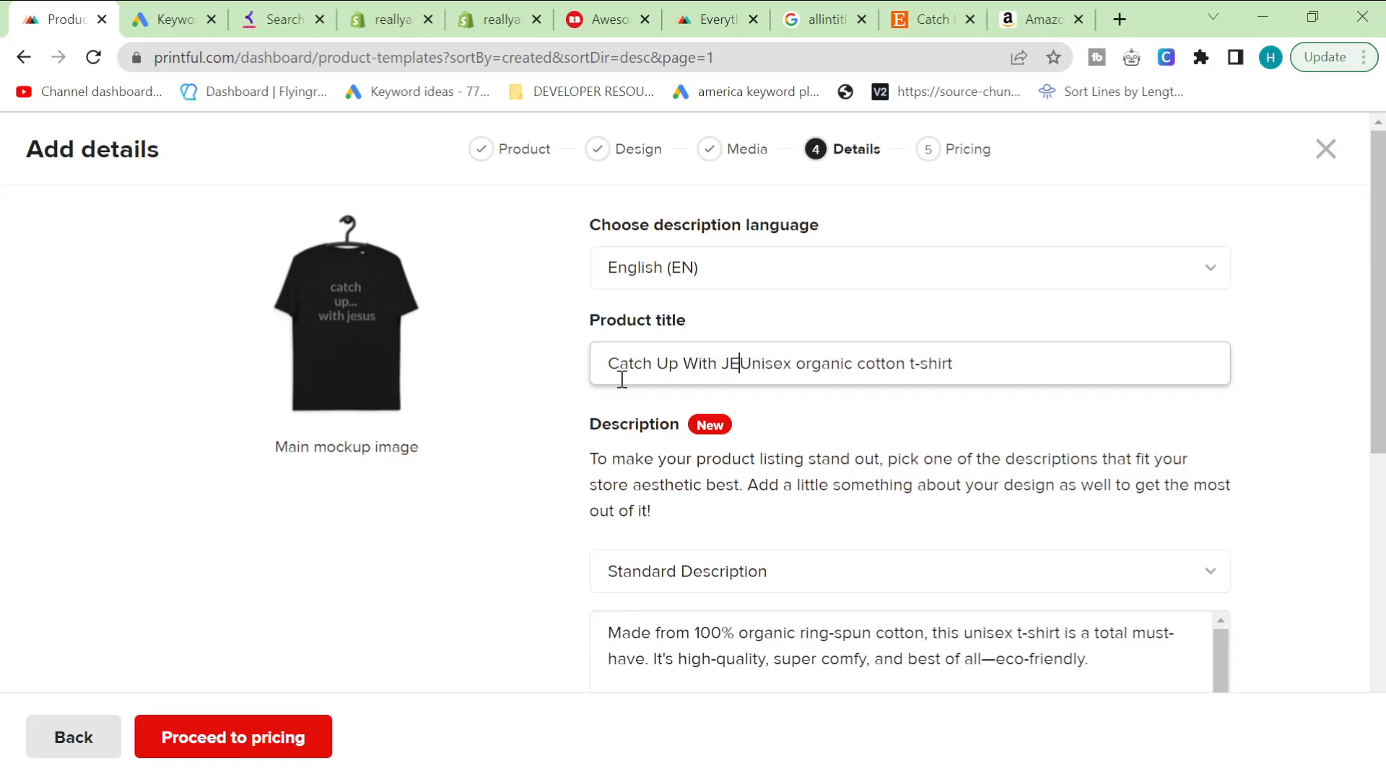
key("BackSpace")
key("BackSpace")
key("BackSpace")
type("esus ")
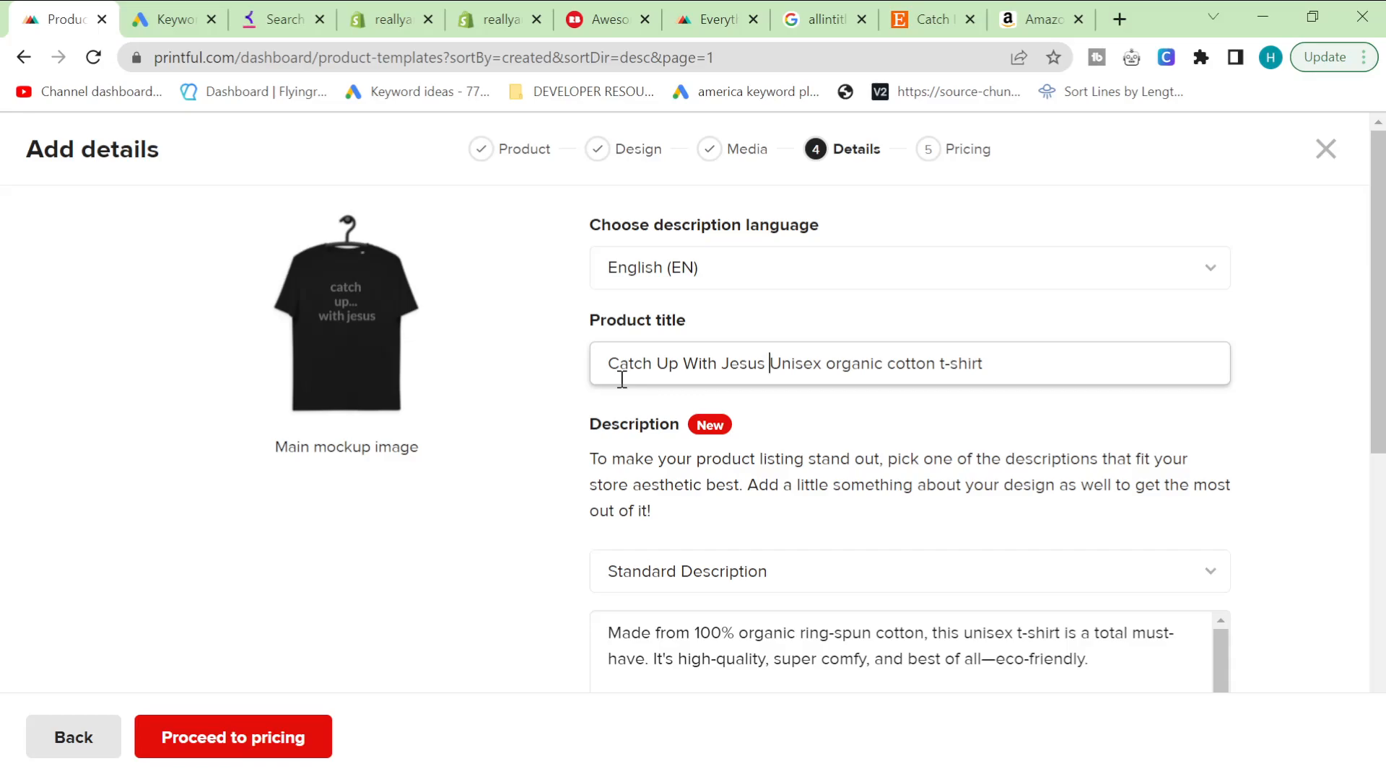
type("Funny")
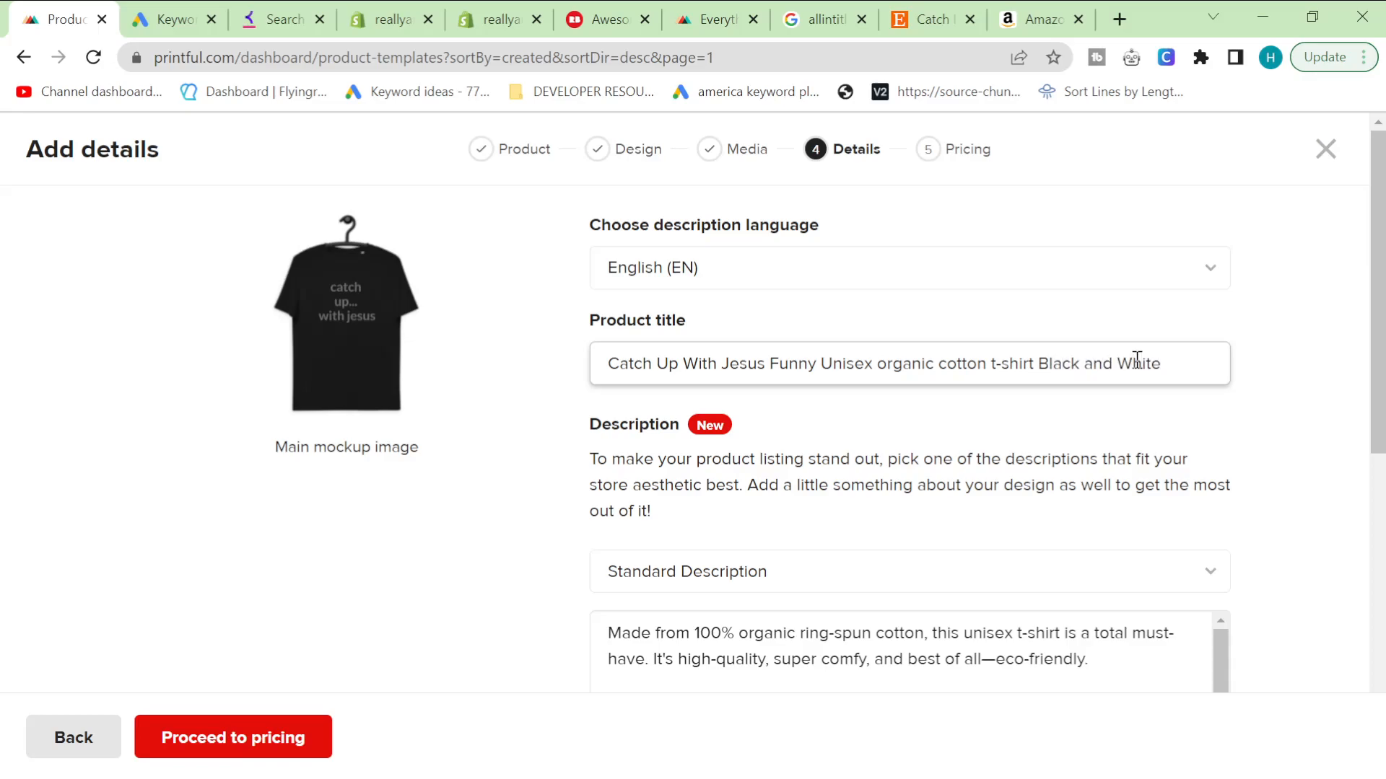
- Try to add a custom introductory line above the standard product description
scroll(795, 473, "down", 5)
left_click(610, 309)
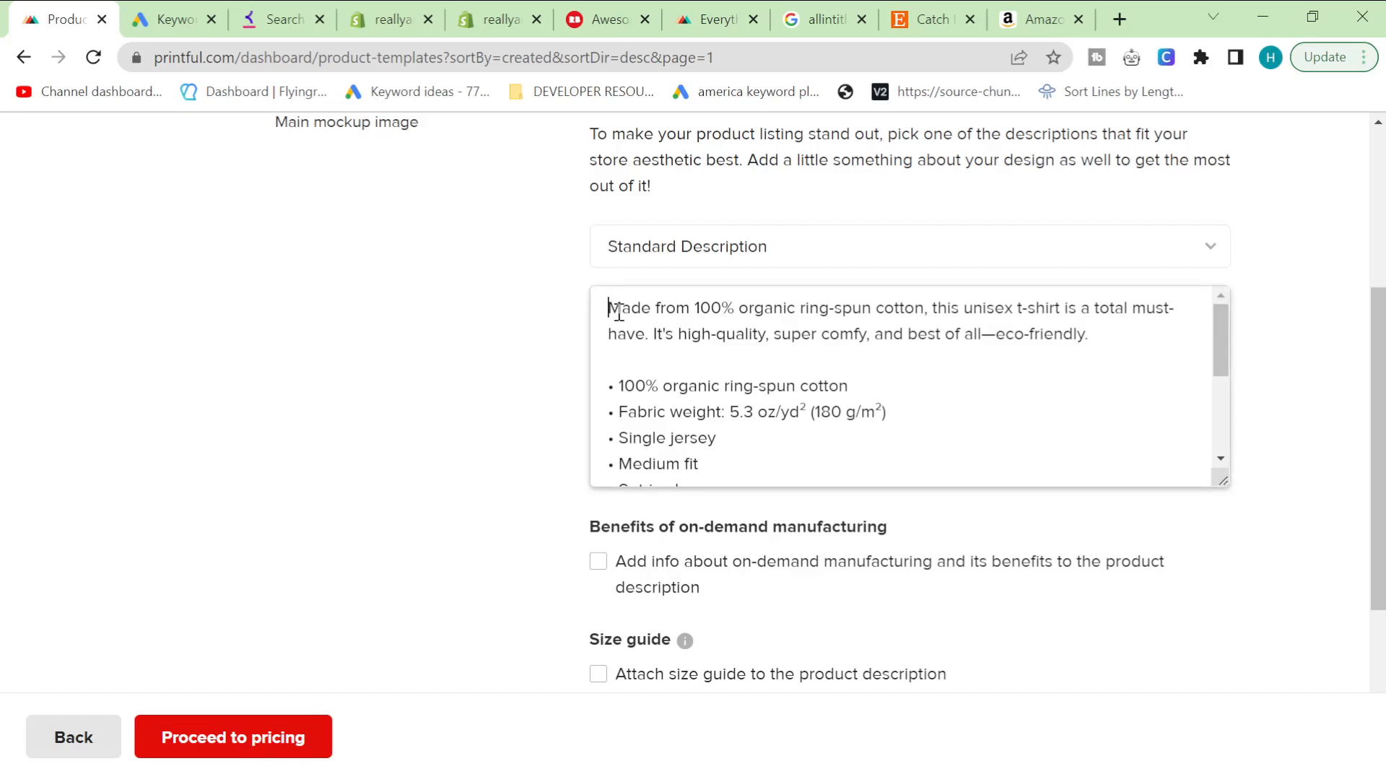
key("Return")
key("Return")
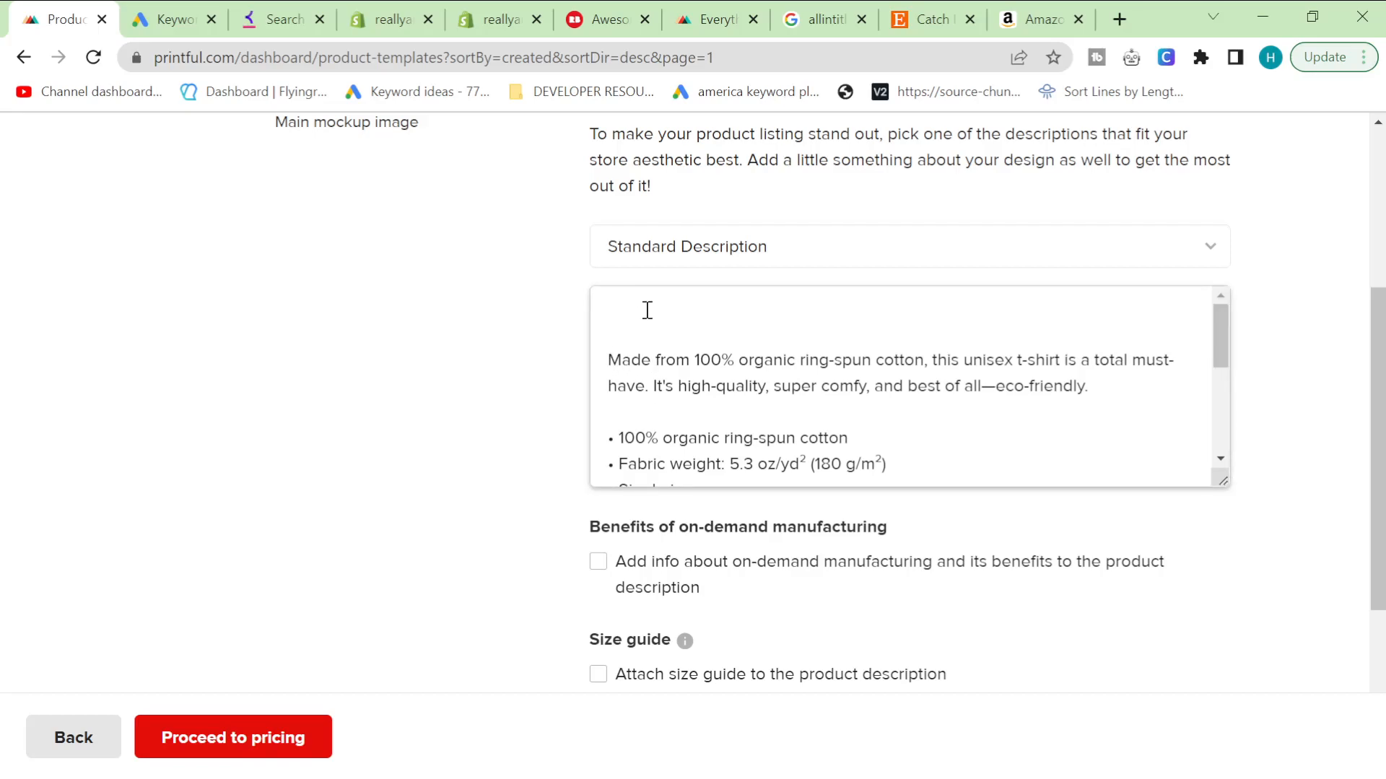
type("oking")
left_click_drag(700, 331, 400, 306)
key("BackSpace")
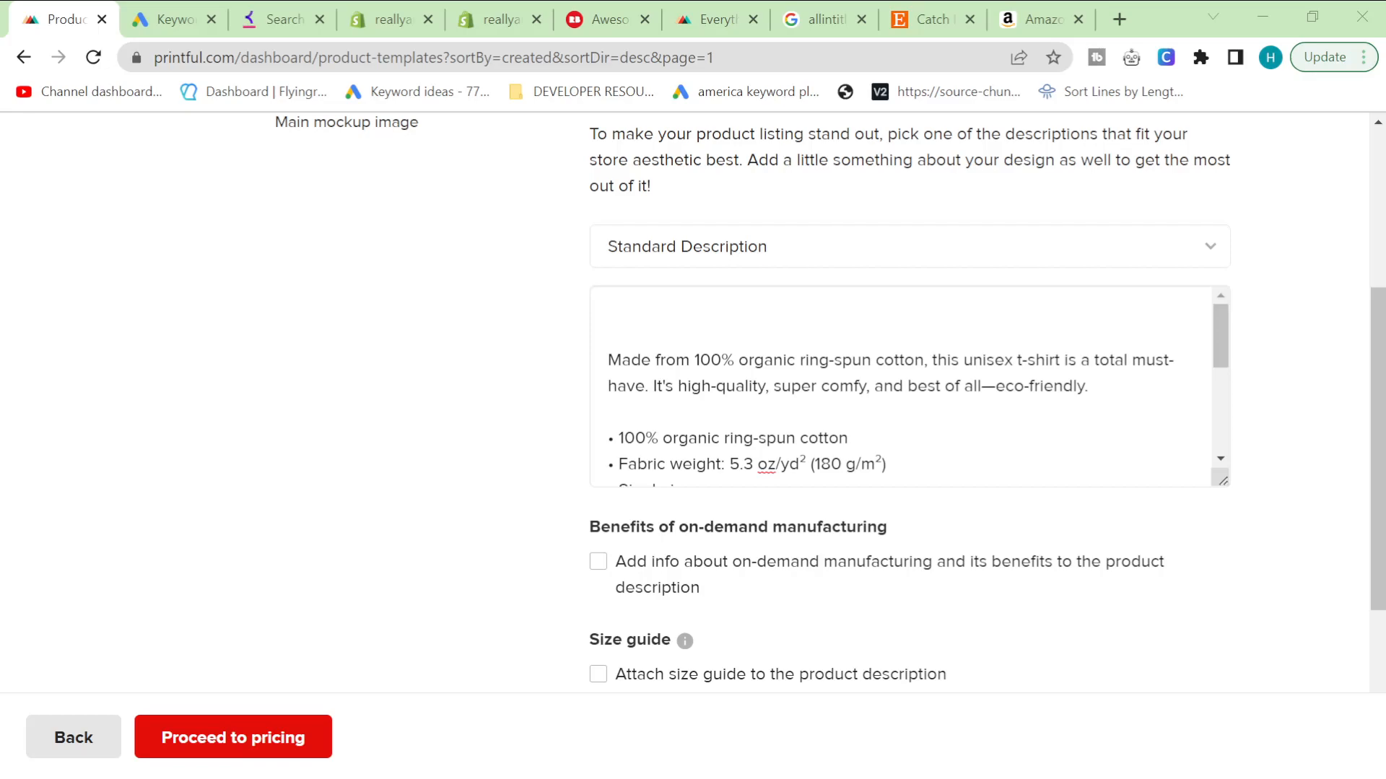
scroll(830, 452, "up", 2)
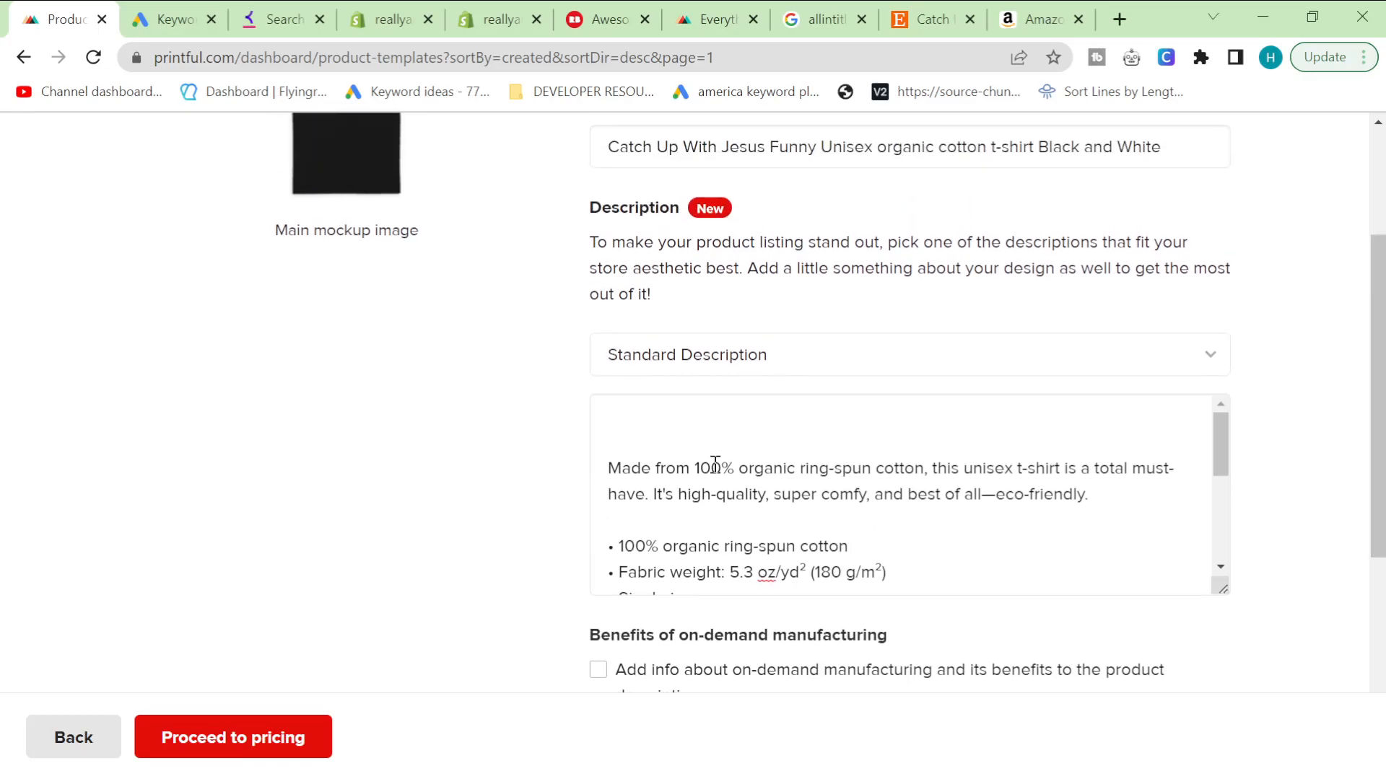
left_click(703, 433)
scroll(361, 443, "up", 3)
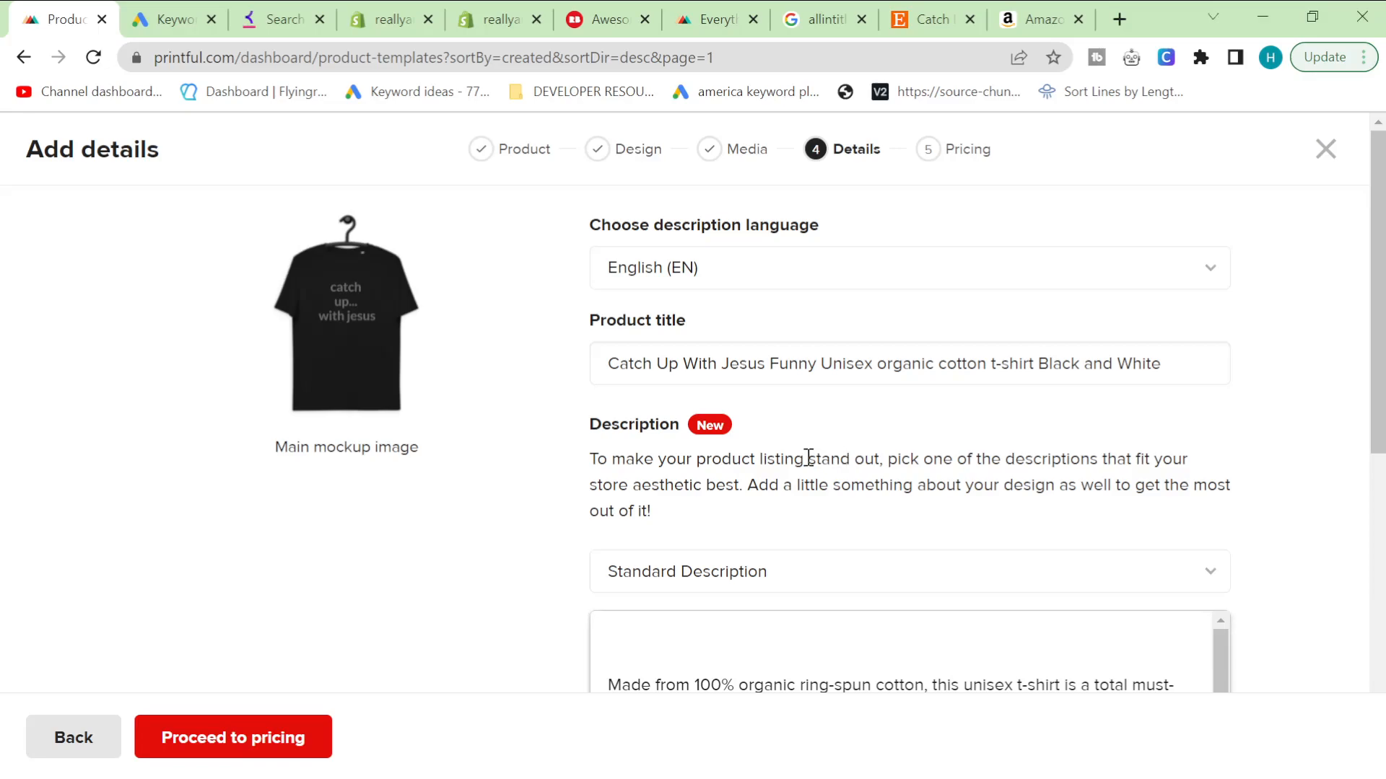
scroll(794, 451, "down", 2)
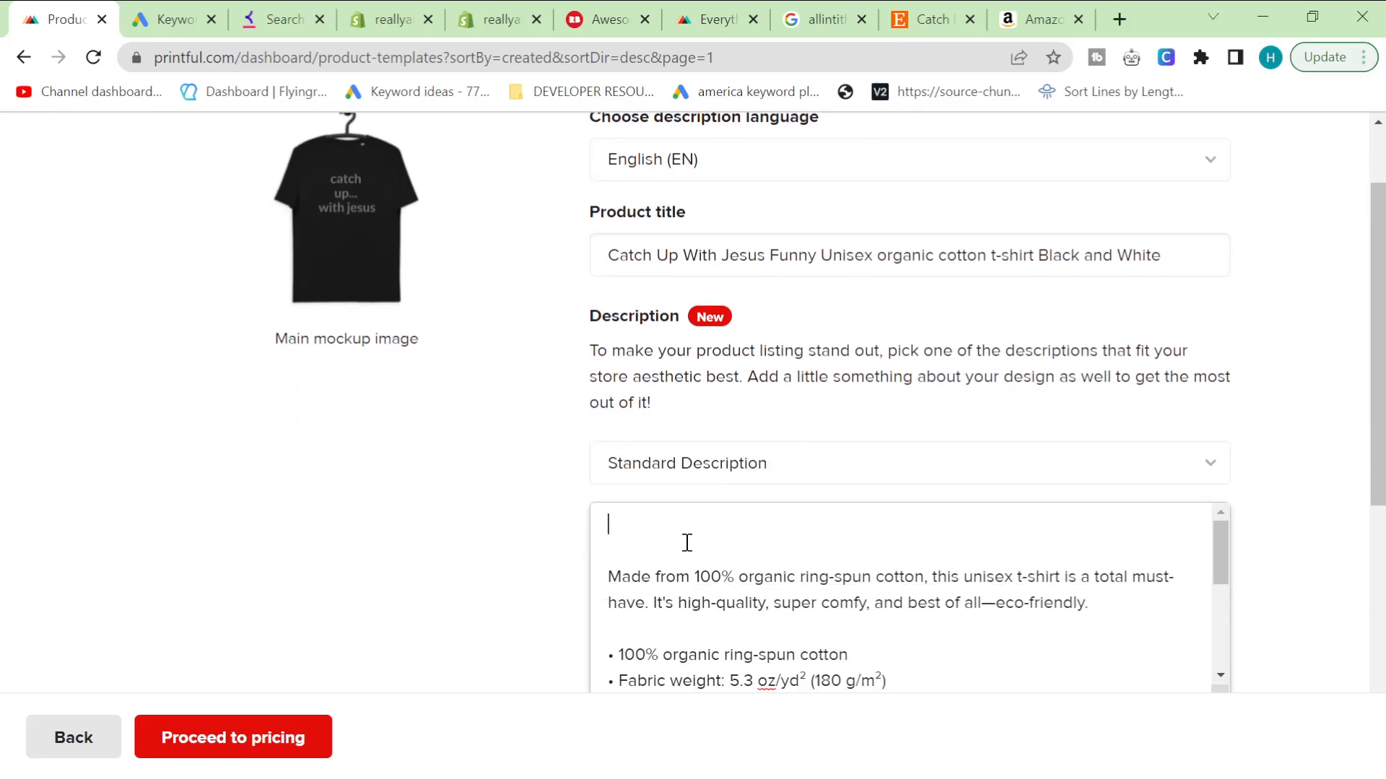
- Switch the product description to the Playful description and read through its text
left_click(1018, 453)
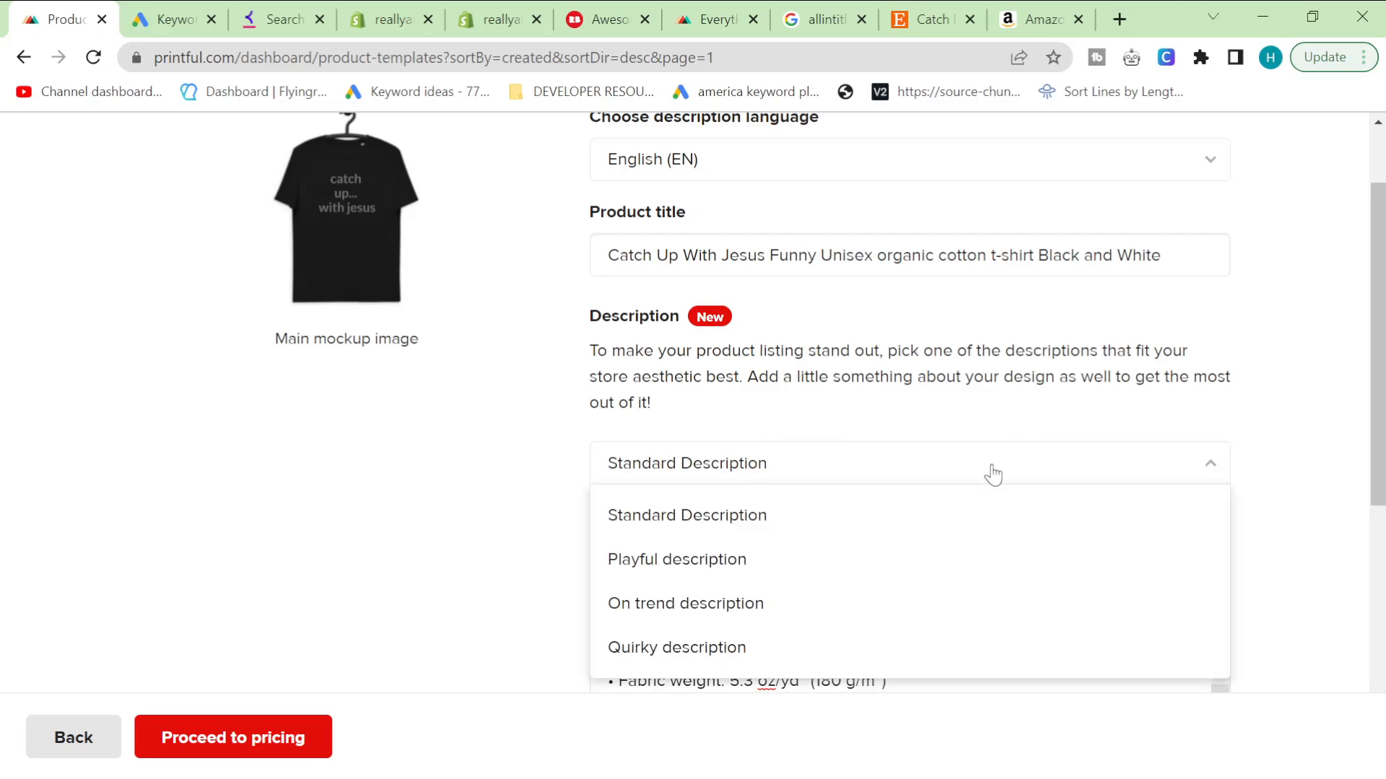
left_click(758, 556)
scroll(747, 559, "down", 1)
scroll(747, 559, "up", 1)
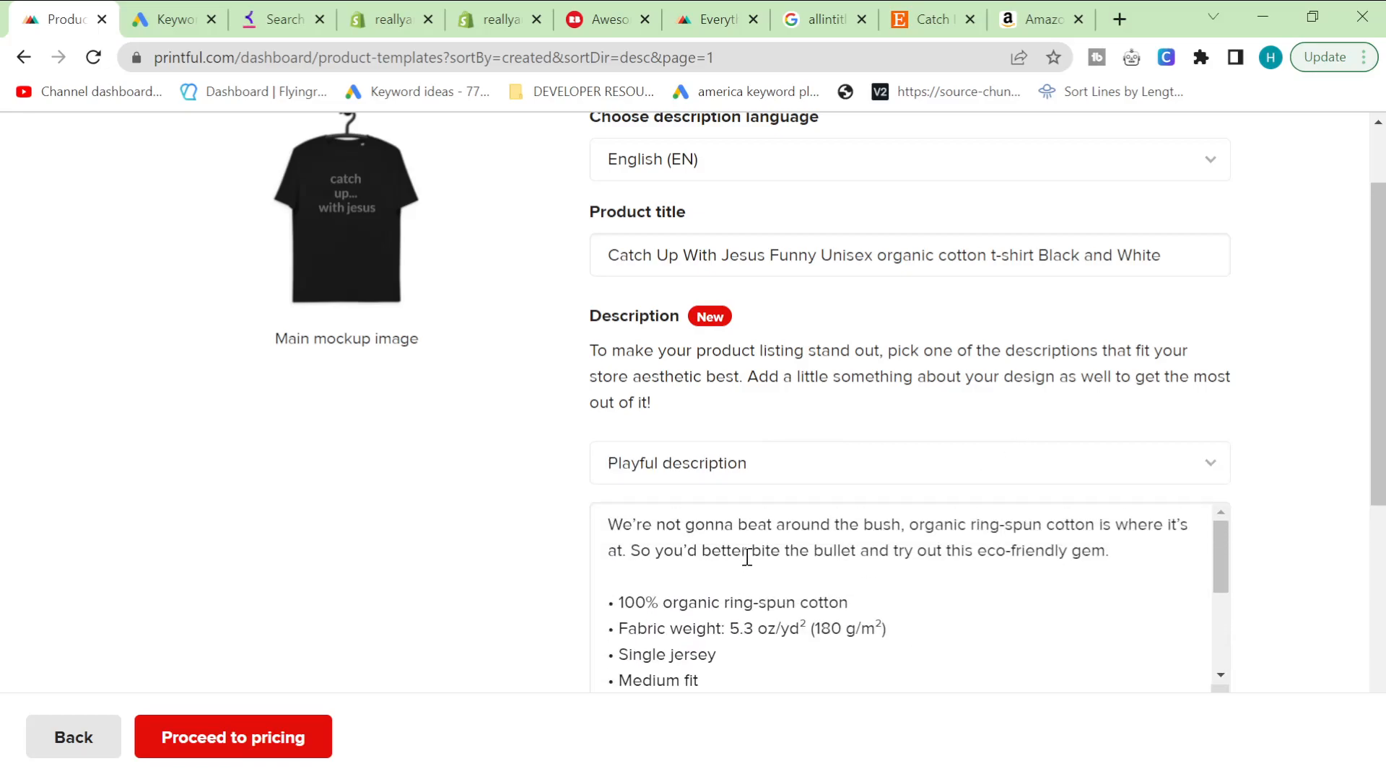
scroll(451, 498, "down", 3)
scroll(829, 452, "down", 2)
scroll(870, 313, "up", 2)
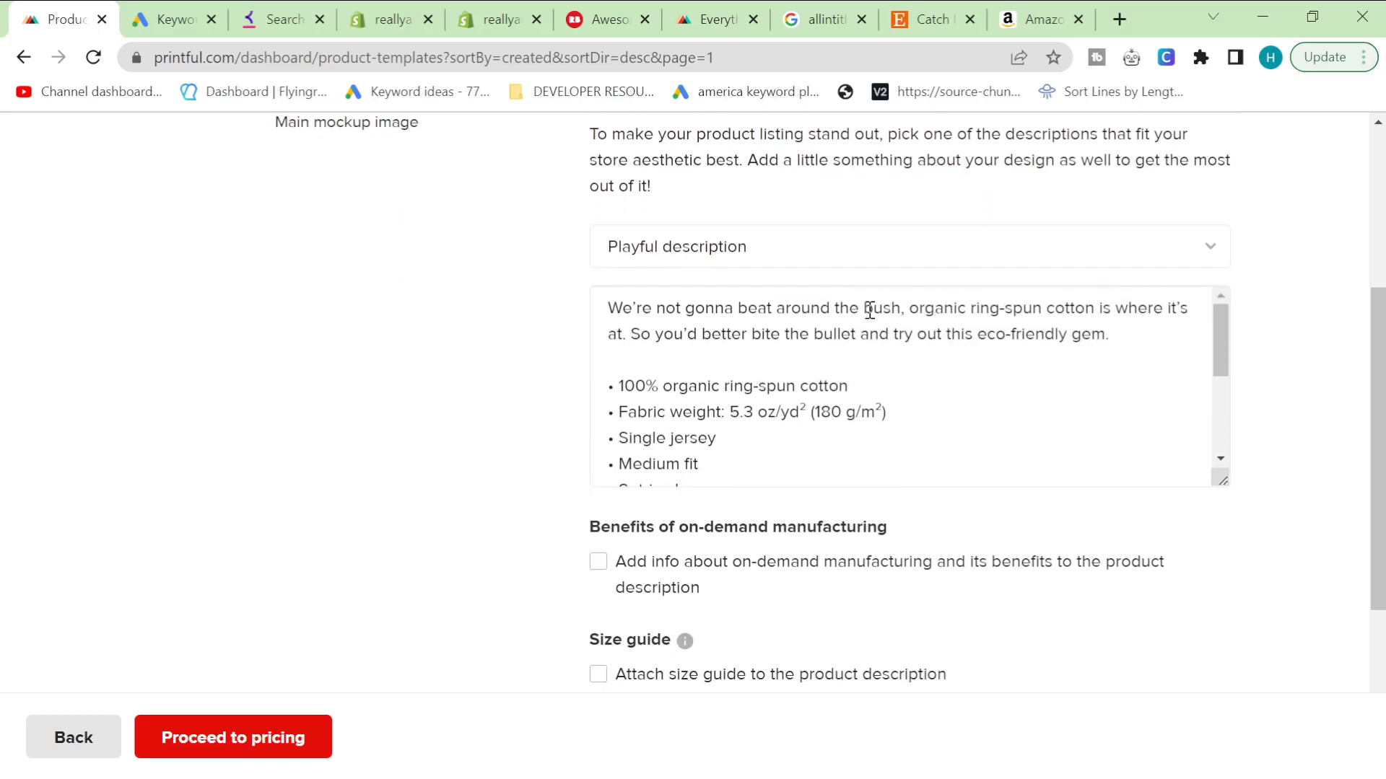
left_click(855, 252)
left_click(855, 252)
scroll(841, 396, "down", 3)
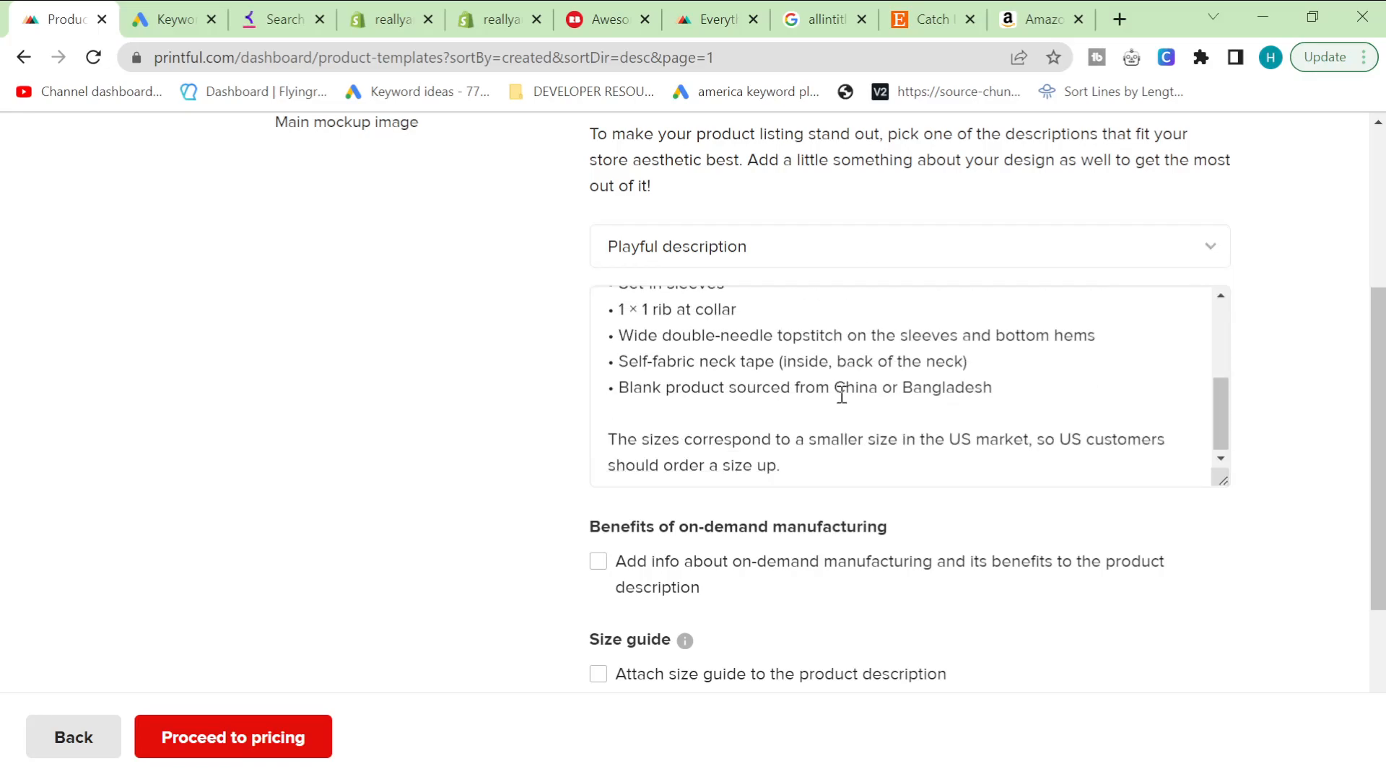
scroll(553, 396, "up", 3)
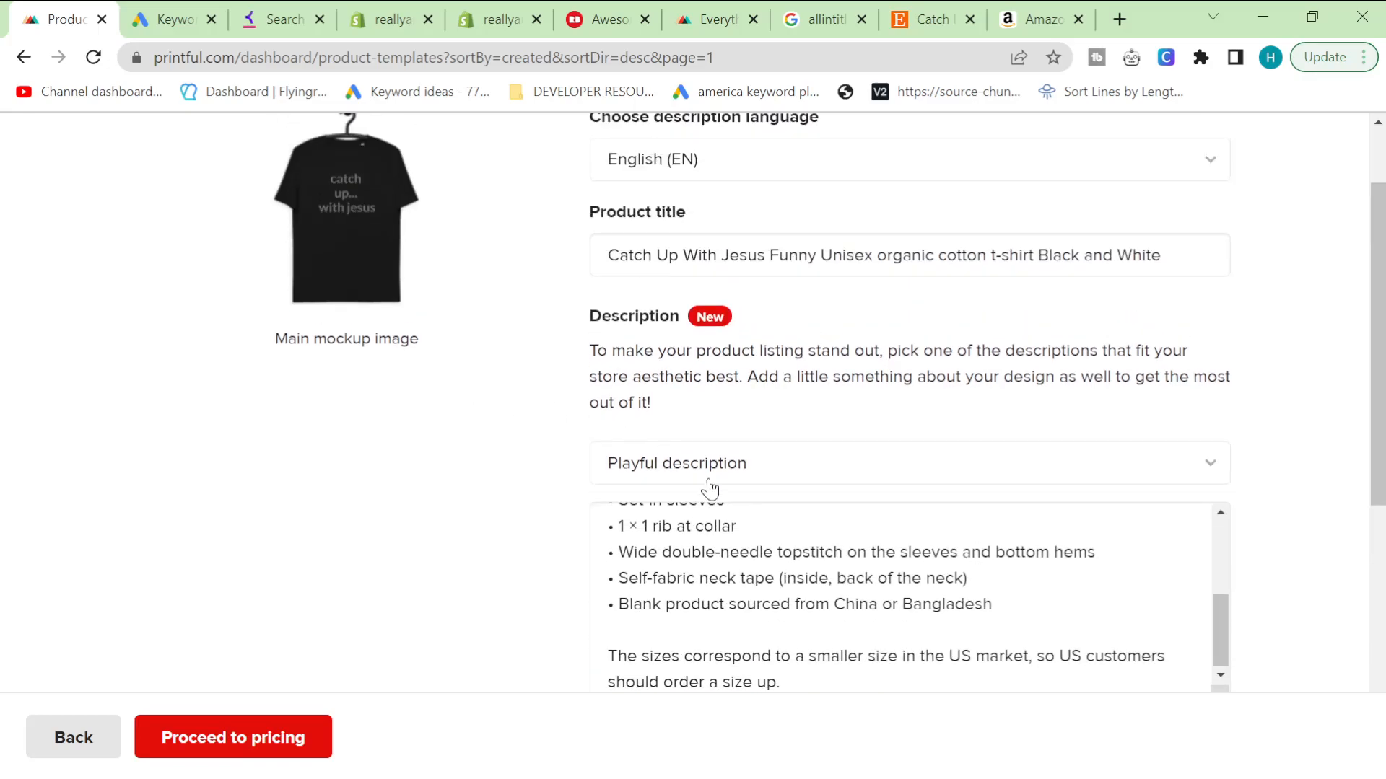
- Set the product description to the On trend description and place the cursor after its introductory paragraph
left_click(748, 475)
left_click(703, 604)
scroll(800, 602, "up", 5)
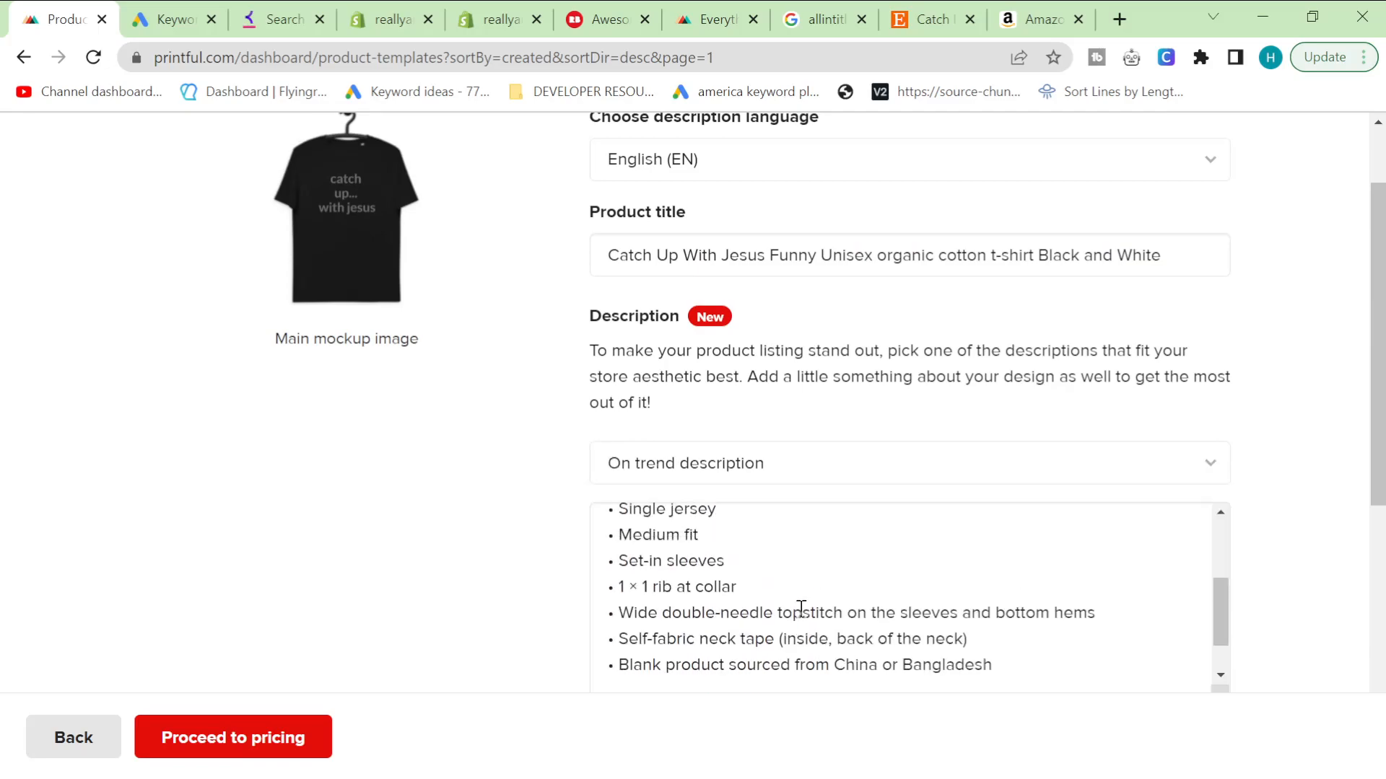
left_click(852, 573)
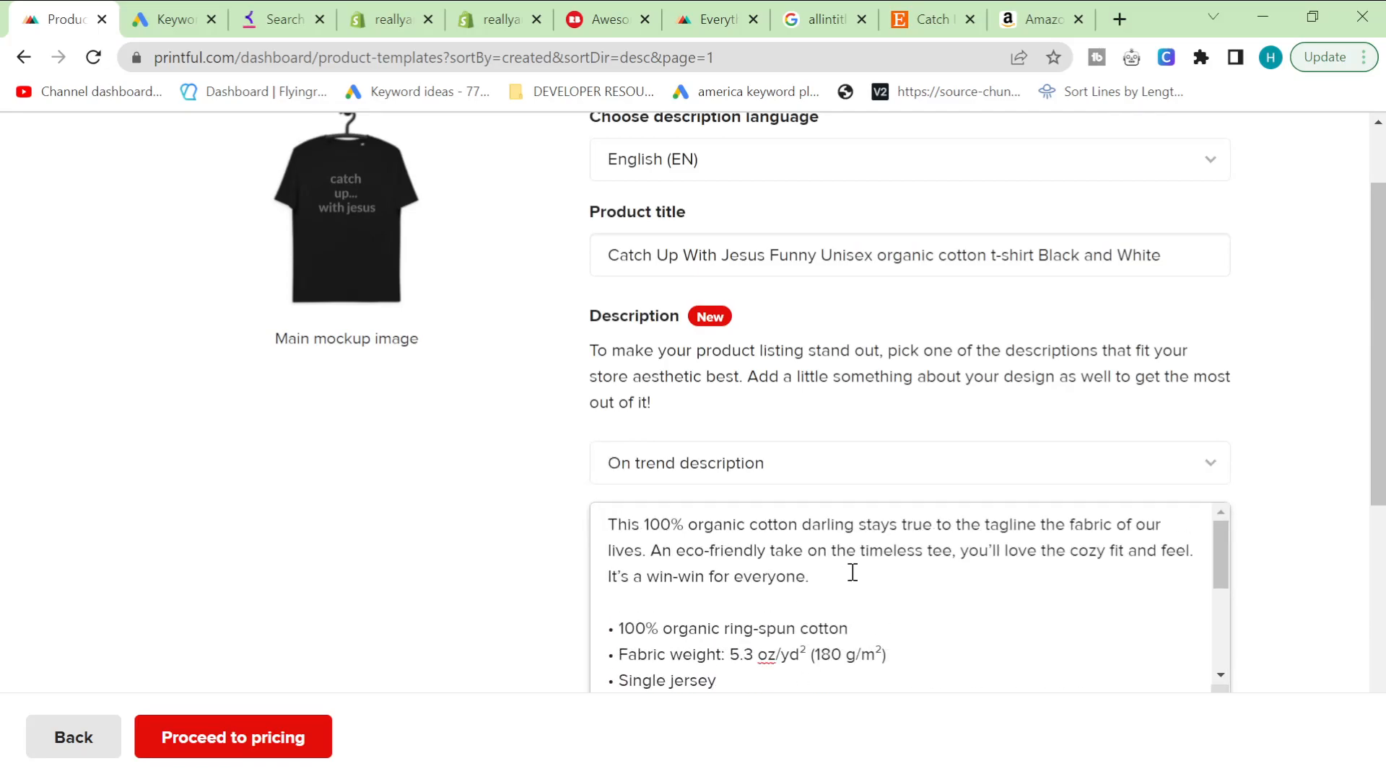
- Read through the On trend description, including its bullet list, sourcing line and sizing note
scroll(853, 572, "down", 6)
scroll(850, 578, "up", 5)
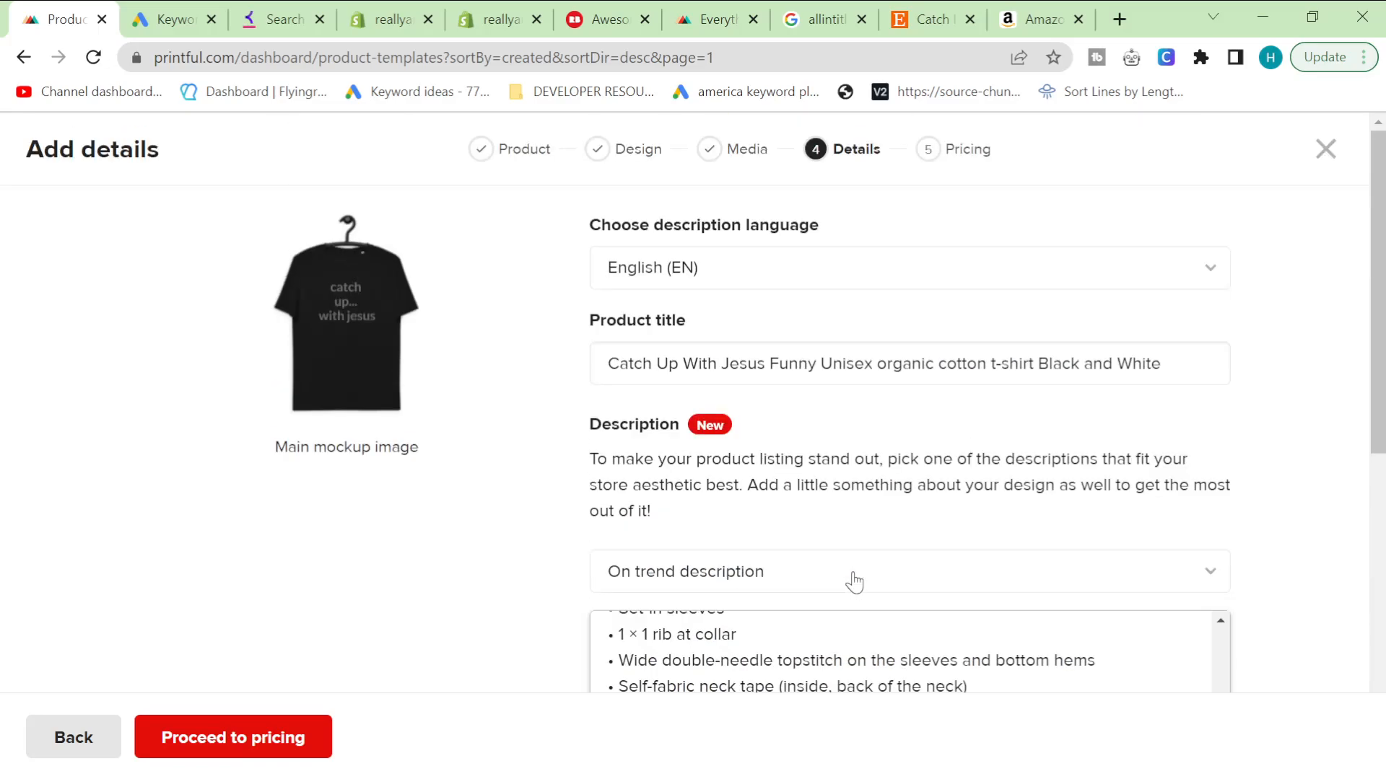
scroll(761, 584, "down", 4)
scroll(829, 328, "up", 3)
scroll(798, 380, "down", 3)
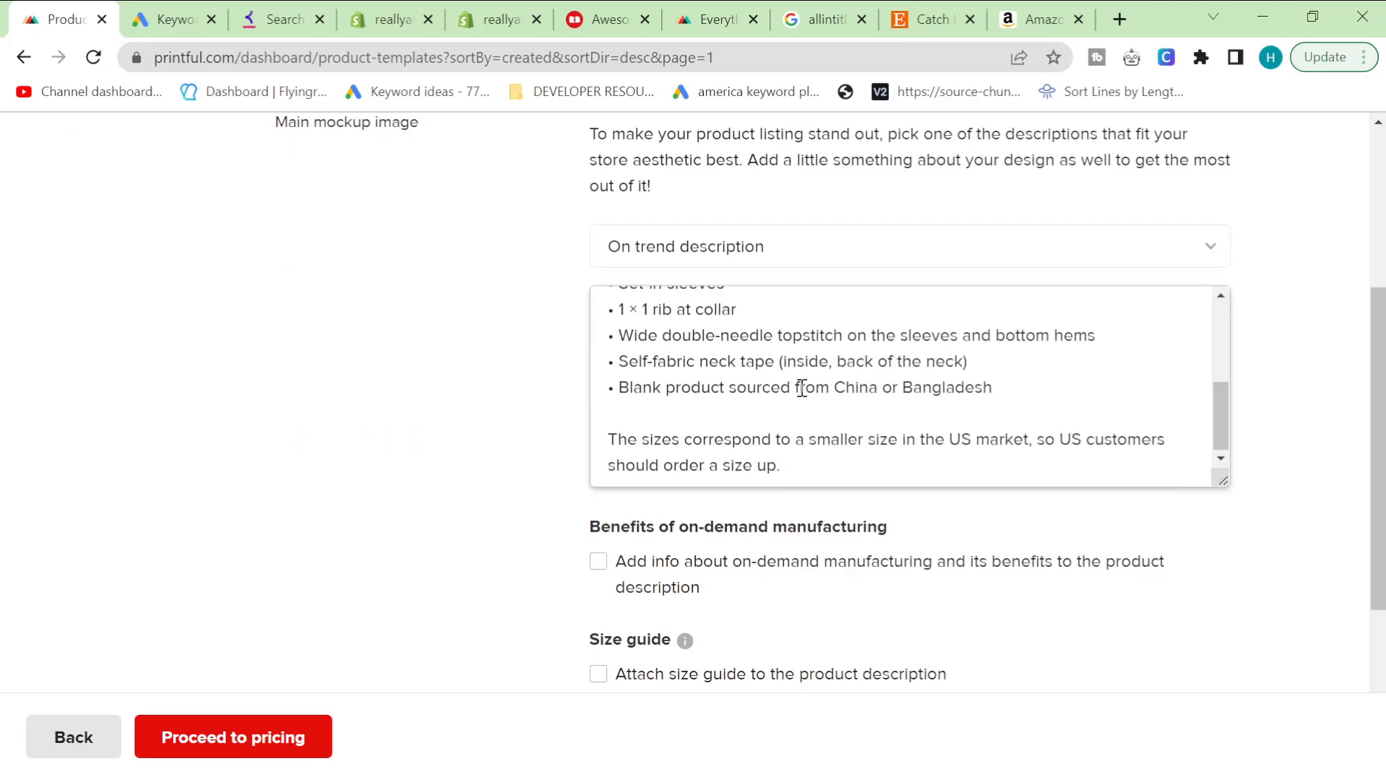
left_click_drag(1072, 388, 545, 391)
left_click(859, 456)
scroll(859, 456, "up", 5)
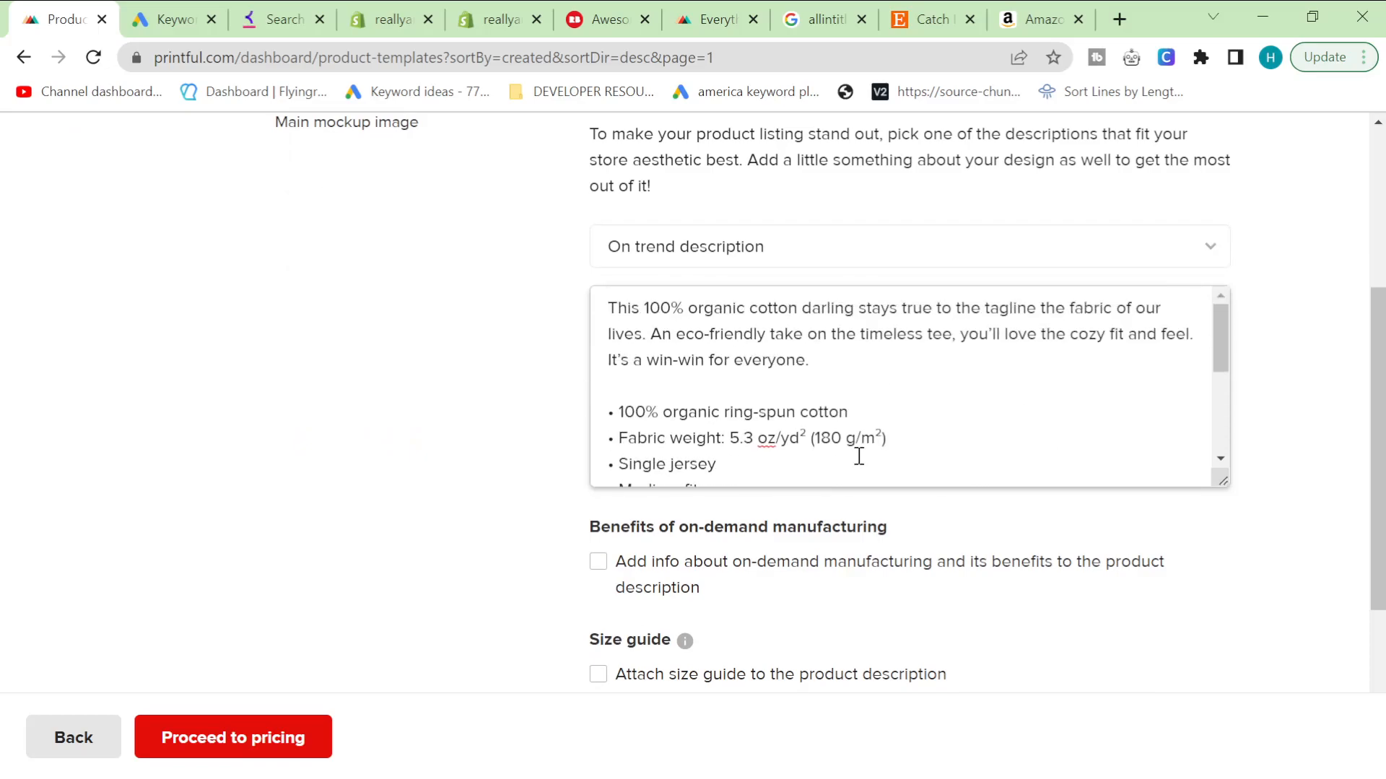
scroll(560, 517, "up", 3)
- Add the separate line "Catch up with Jesus" below the introductory paragraph of the product description
left_click(873, 574)
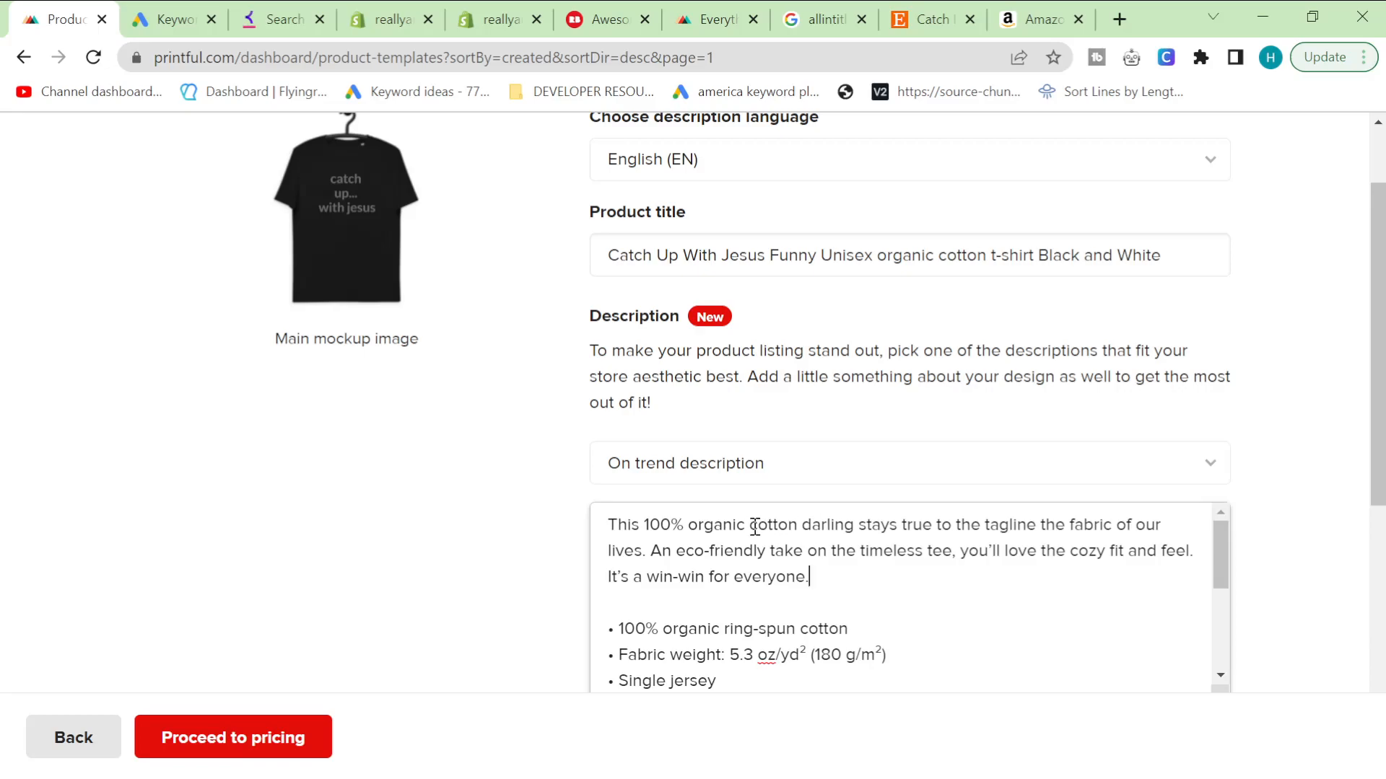
left_click(869, 577)
key("Return")
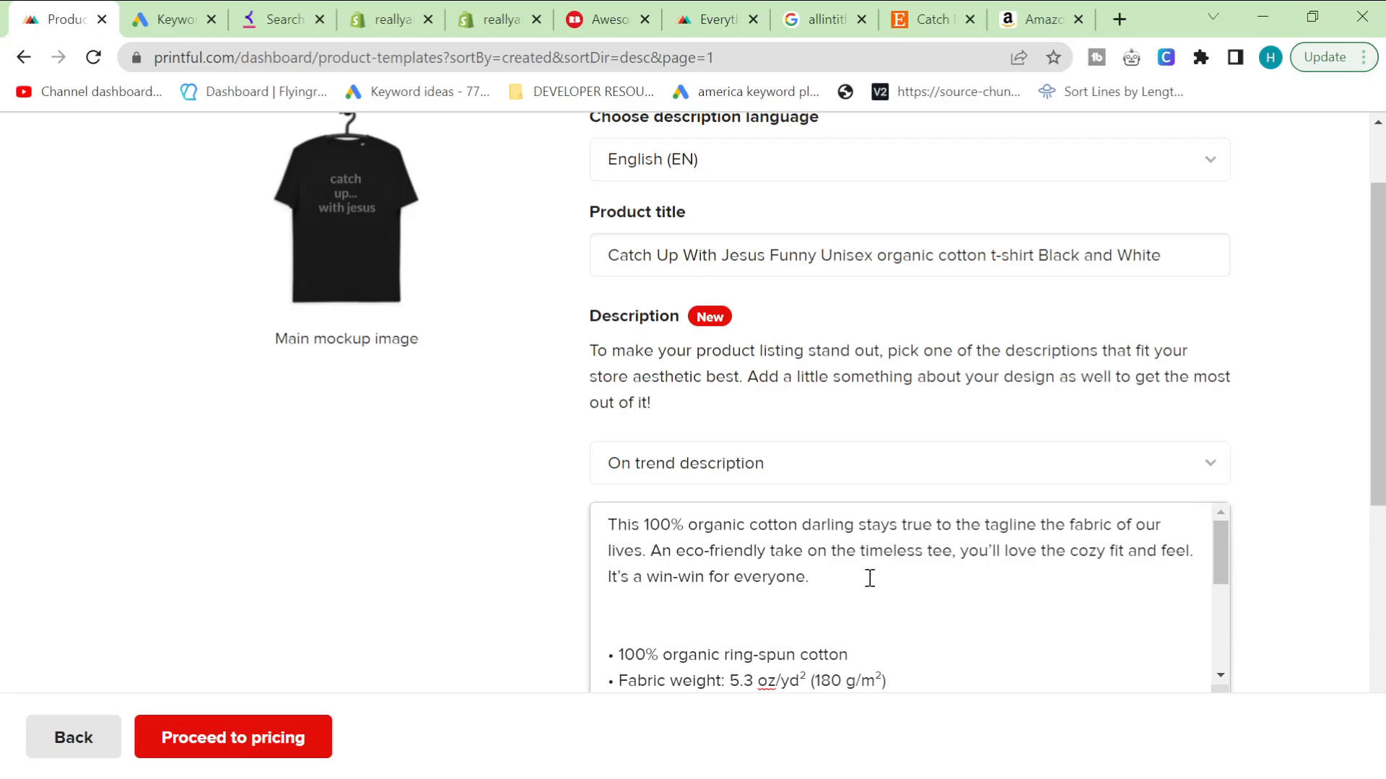
key("Return")
type("Catch up with js")
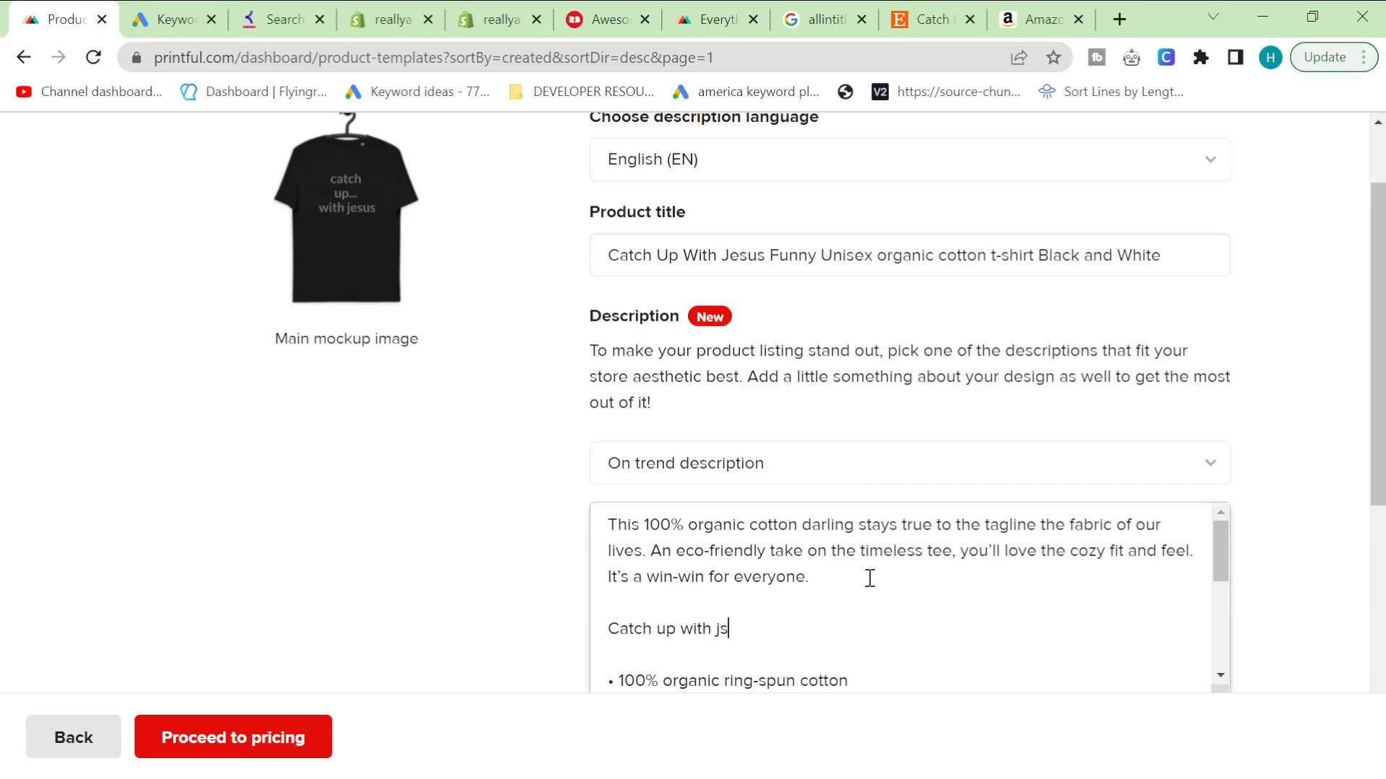
type("esus")
- Copy the added description line and get keyword ideas for it in Google Ads Keyword Planner, replacing the keyword "catch shirt"
left_click_drag(800, 628, 523, 650)
key("ctrl+c")
left_click(222, 16)
left_click(296, 260)
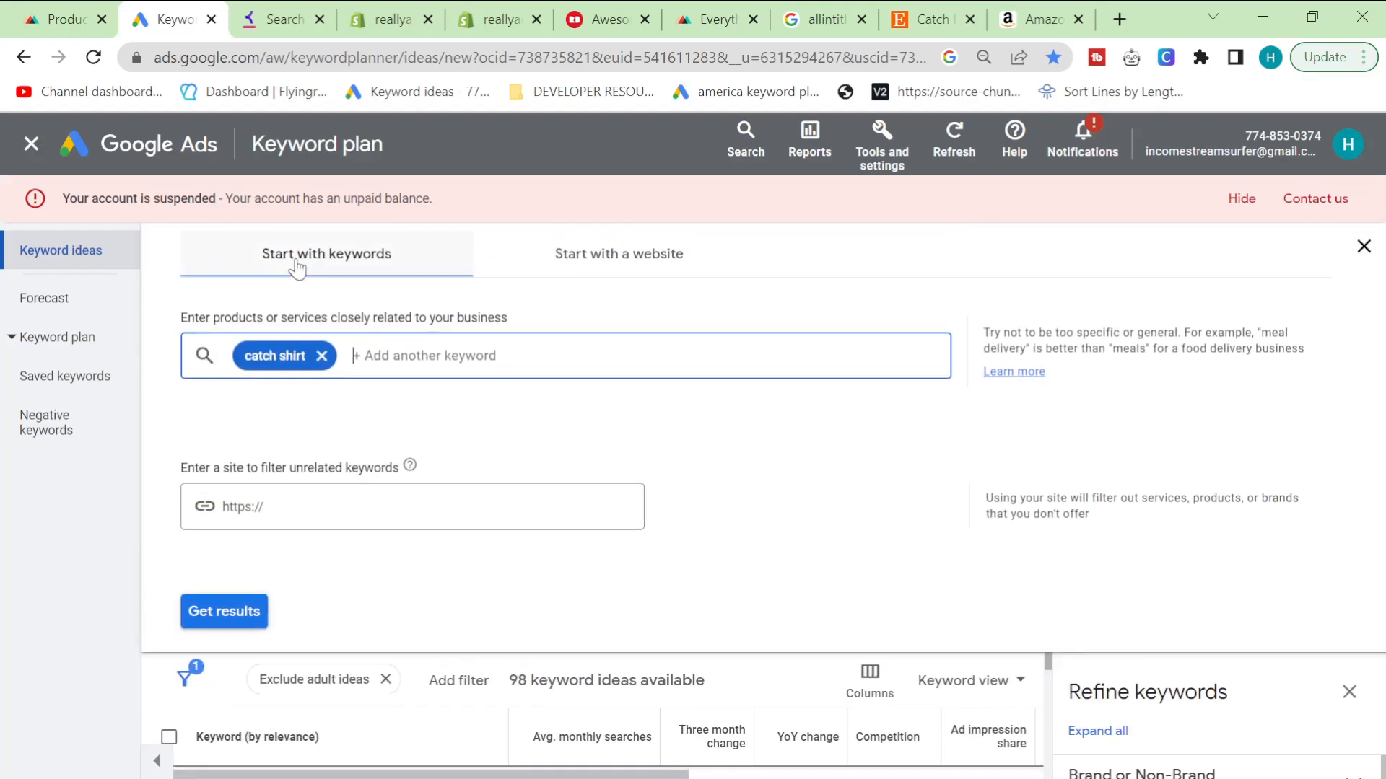
left_click(321, 356)
key("ctrl+v")
key("Return")
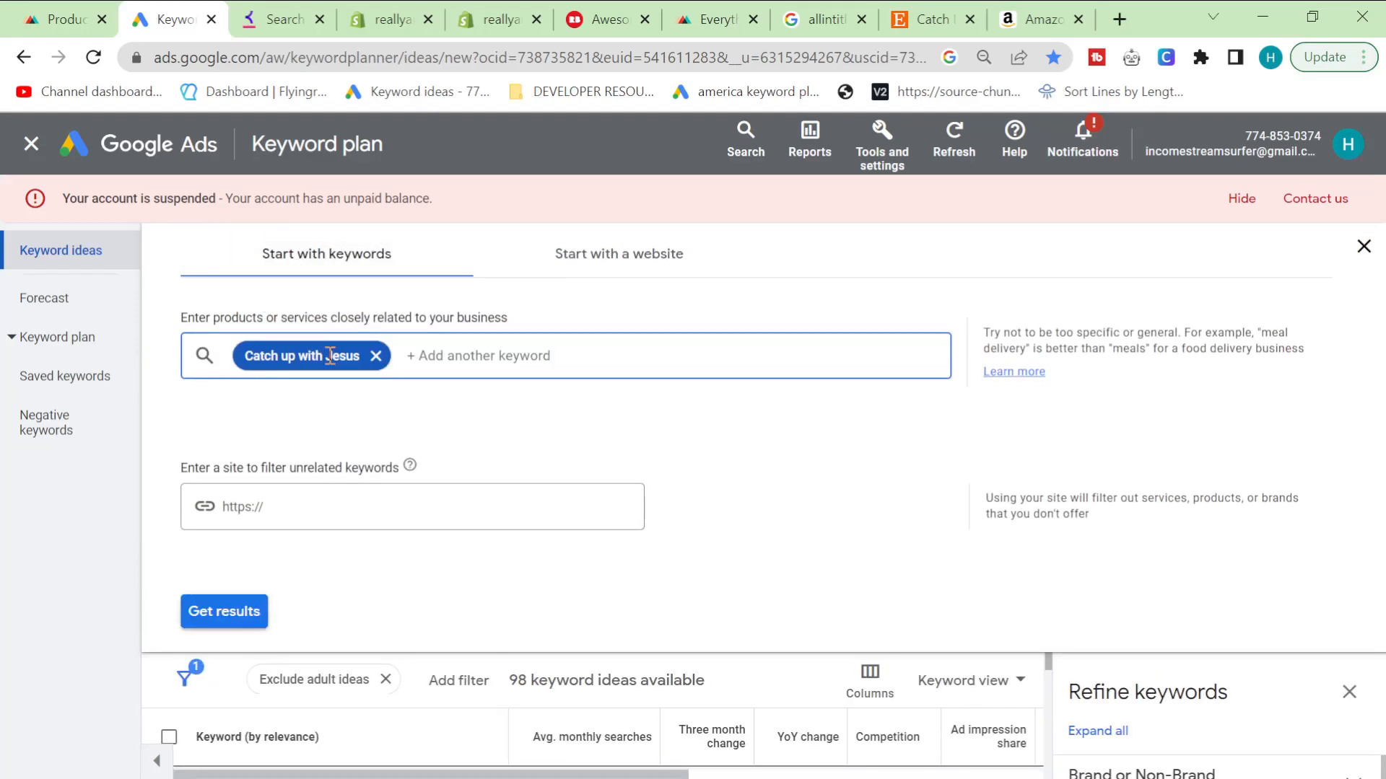
key("Return")
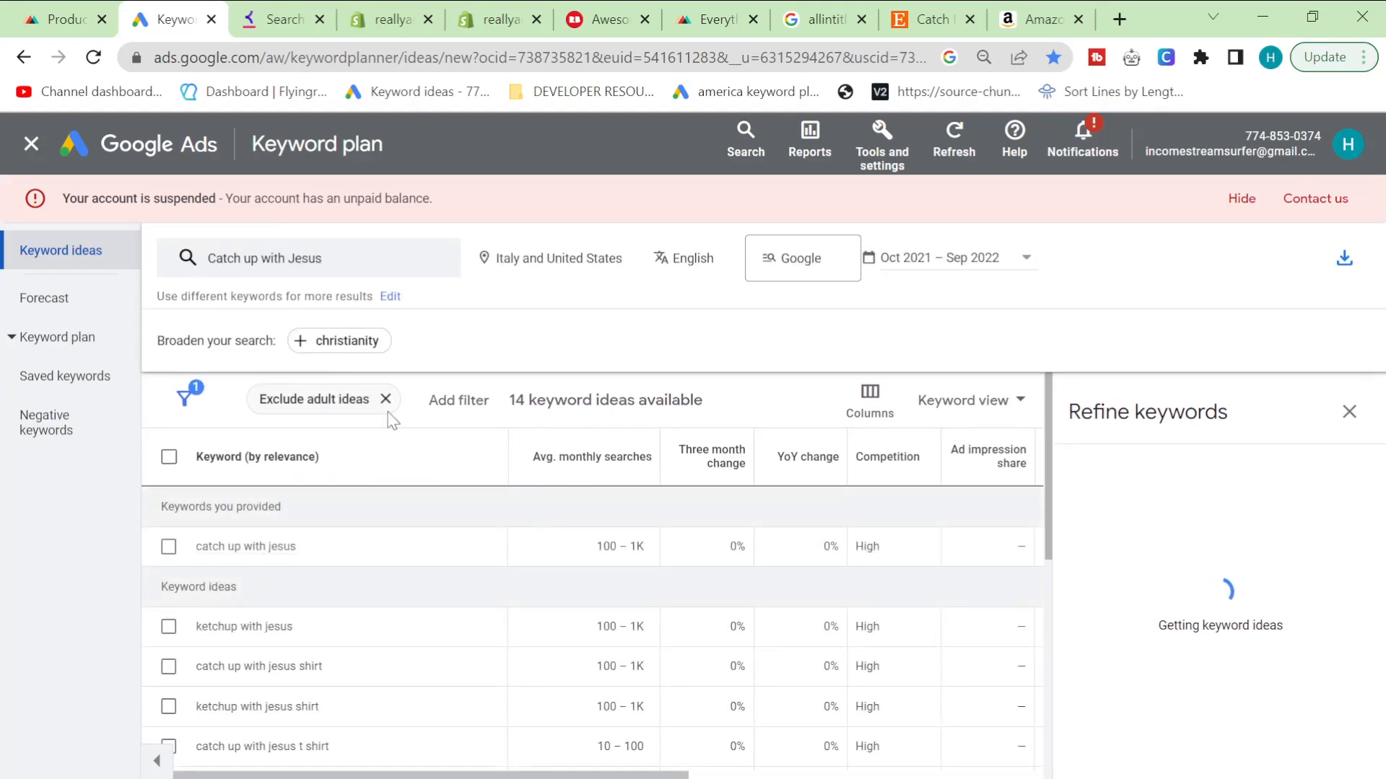
- Examine the keyword ideas related to "Catch up with Jesus" for related phrases and their average monthly searches
scroll(382, 595, "down", 2)
scroll(346, 587, "up", 2)
left_click_drag(294, 626, 166, 630)
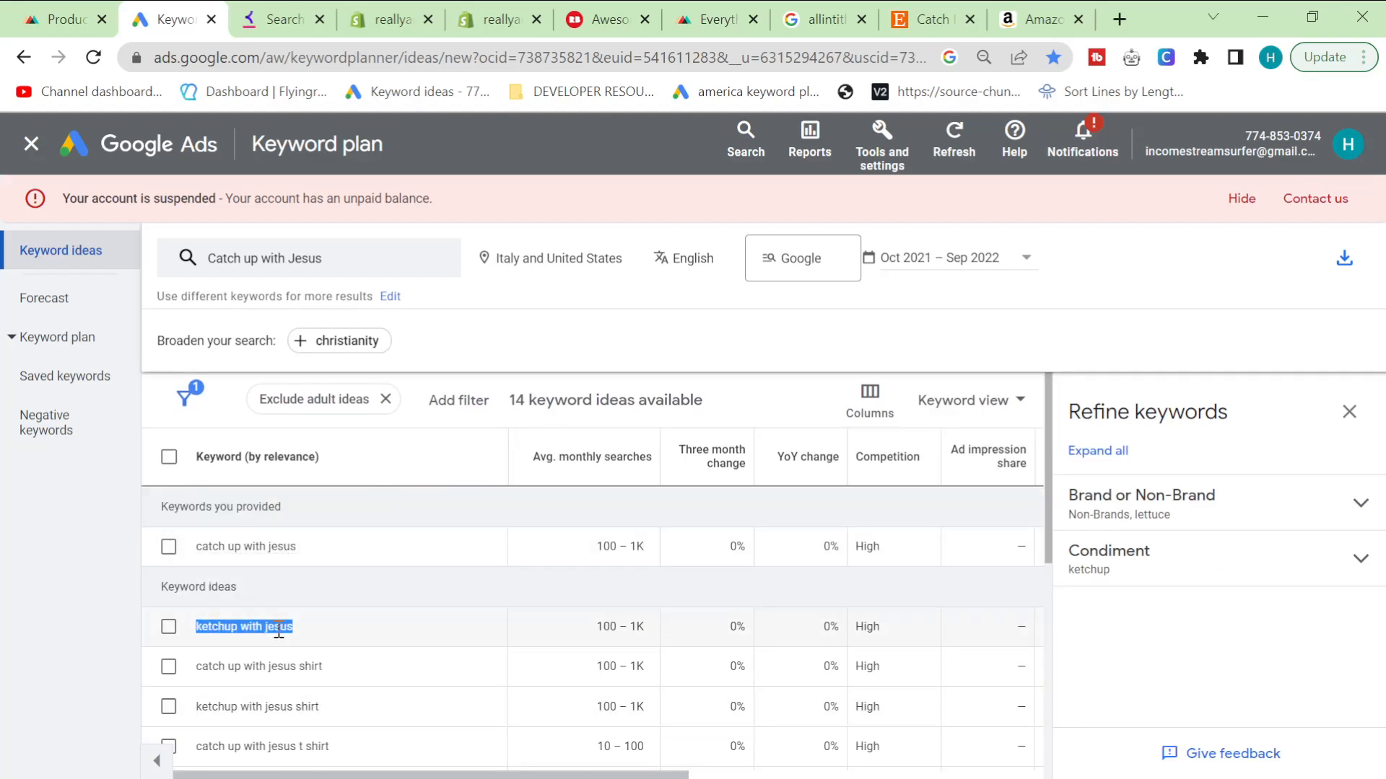
scroll(280, 639, "down", 2)
scroll(280, 638, "down", 2)
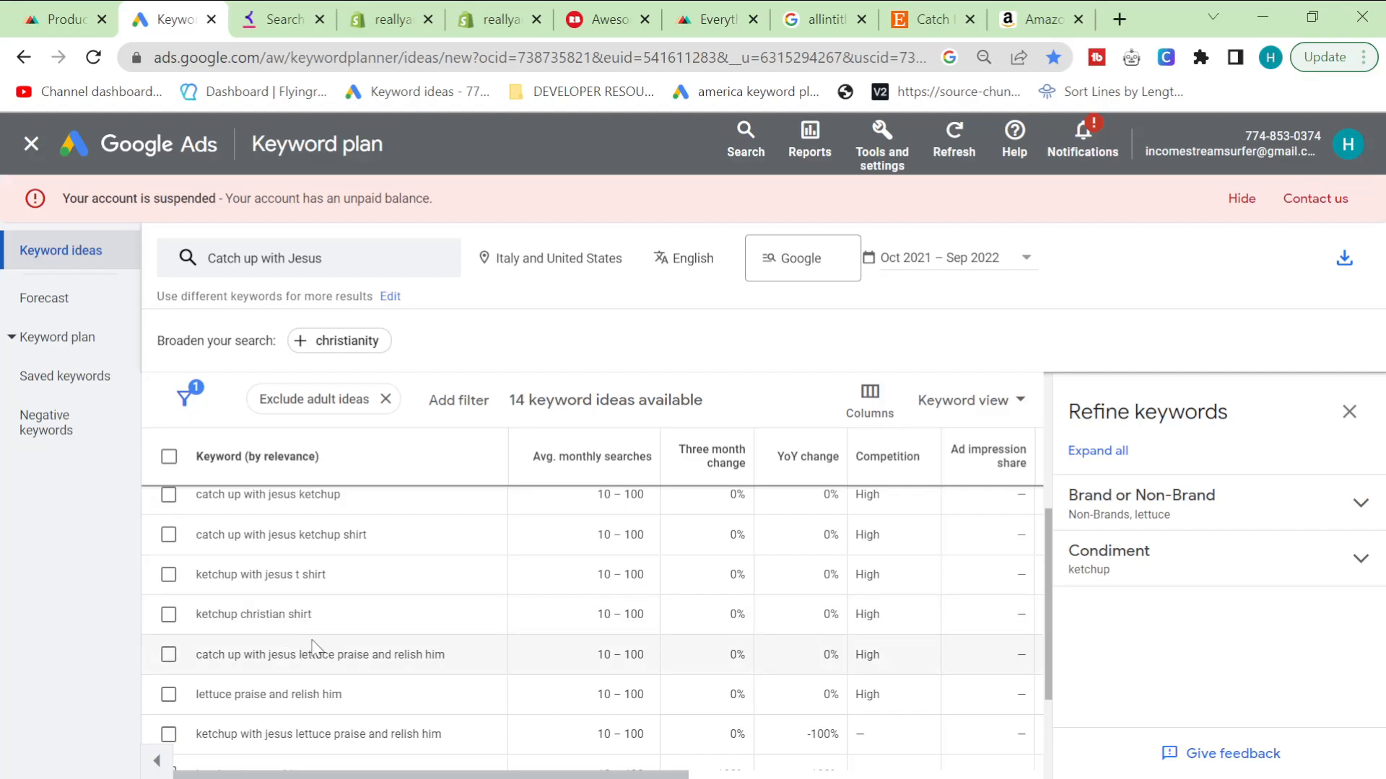
left_click_drag(404, 700, 184, 708)
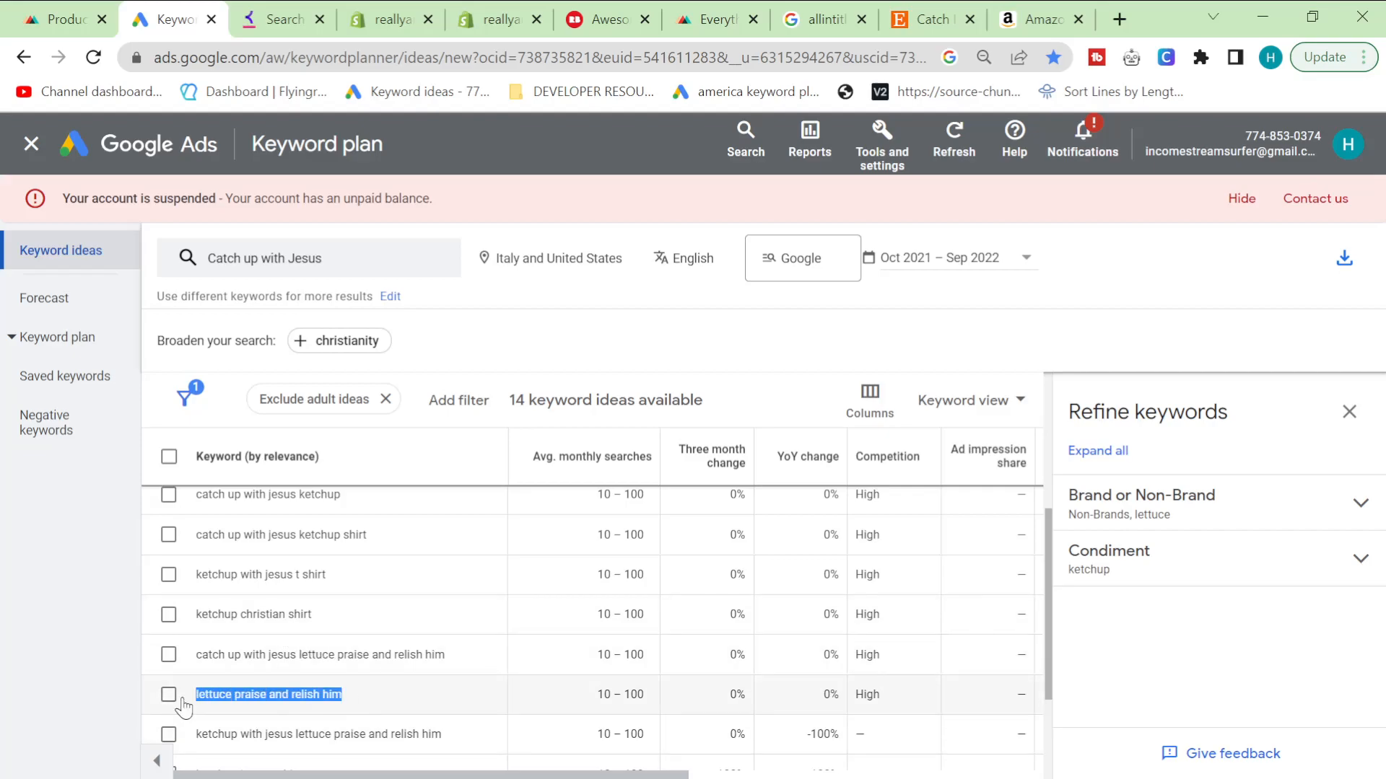
left_click(76, 646)
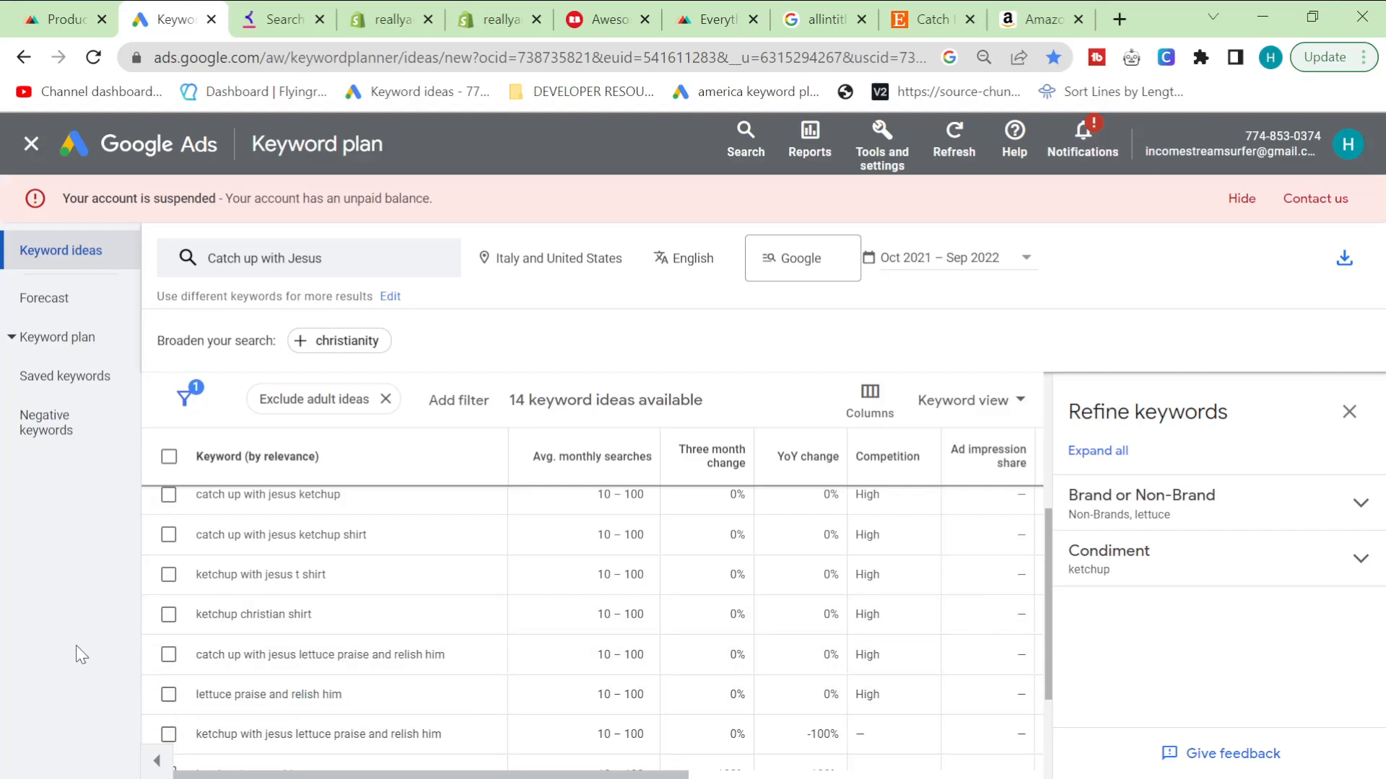
scroll(293, 682, "up", 2)
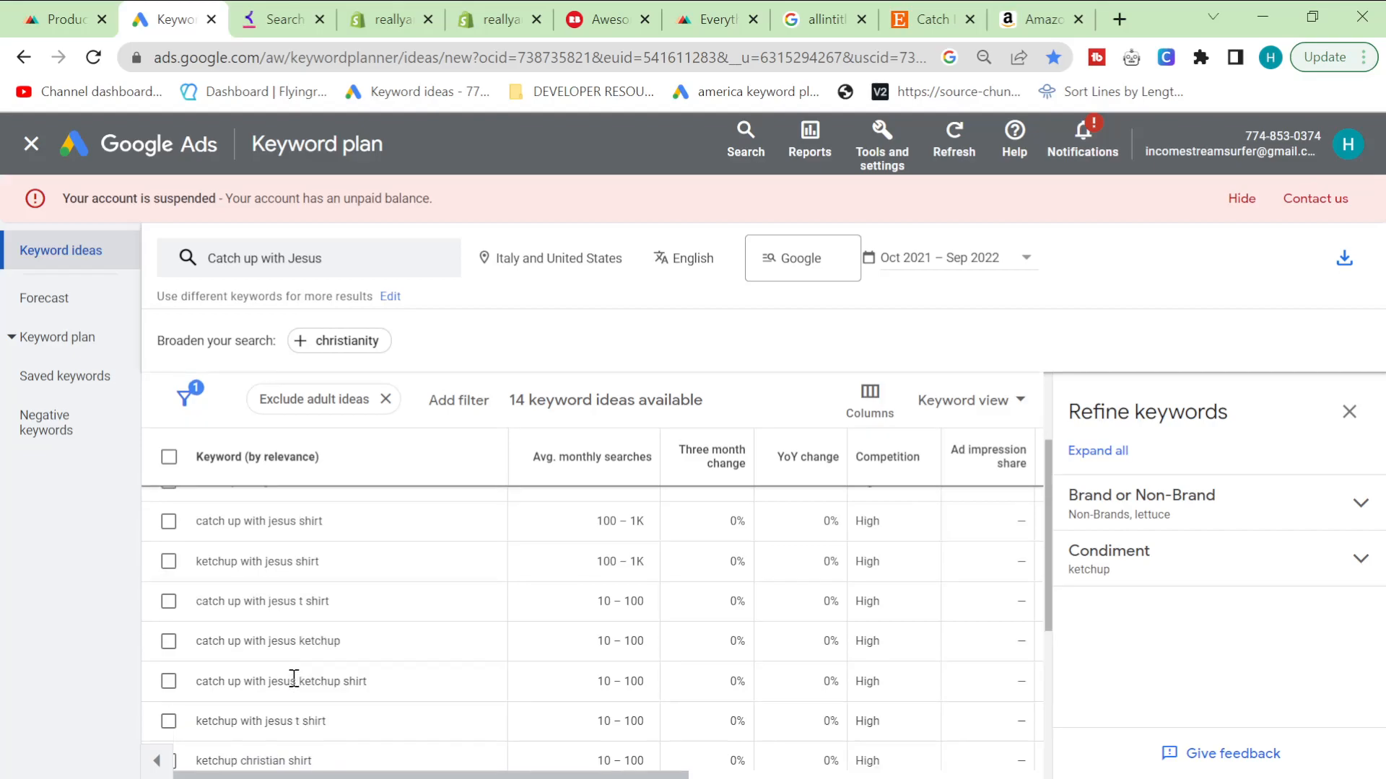
scroll(293, 683, "up", 2)
scroll(296, 684, "down", 5)
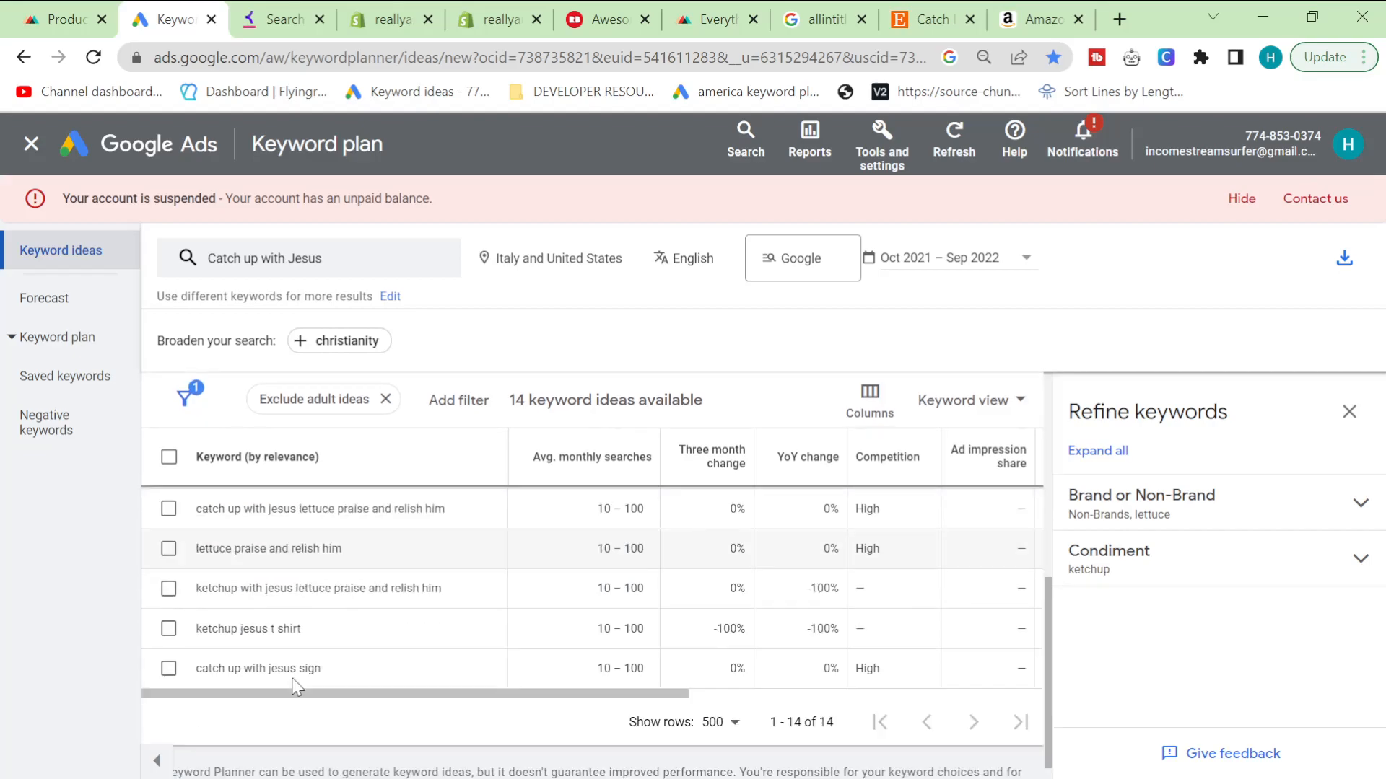
scroll(296, 686, "up", 5)
- Return to Printful and extend the added description line to "Catch up with Jesus Black or White Gray Text"
left_click(57, 19)
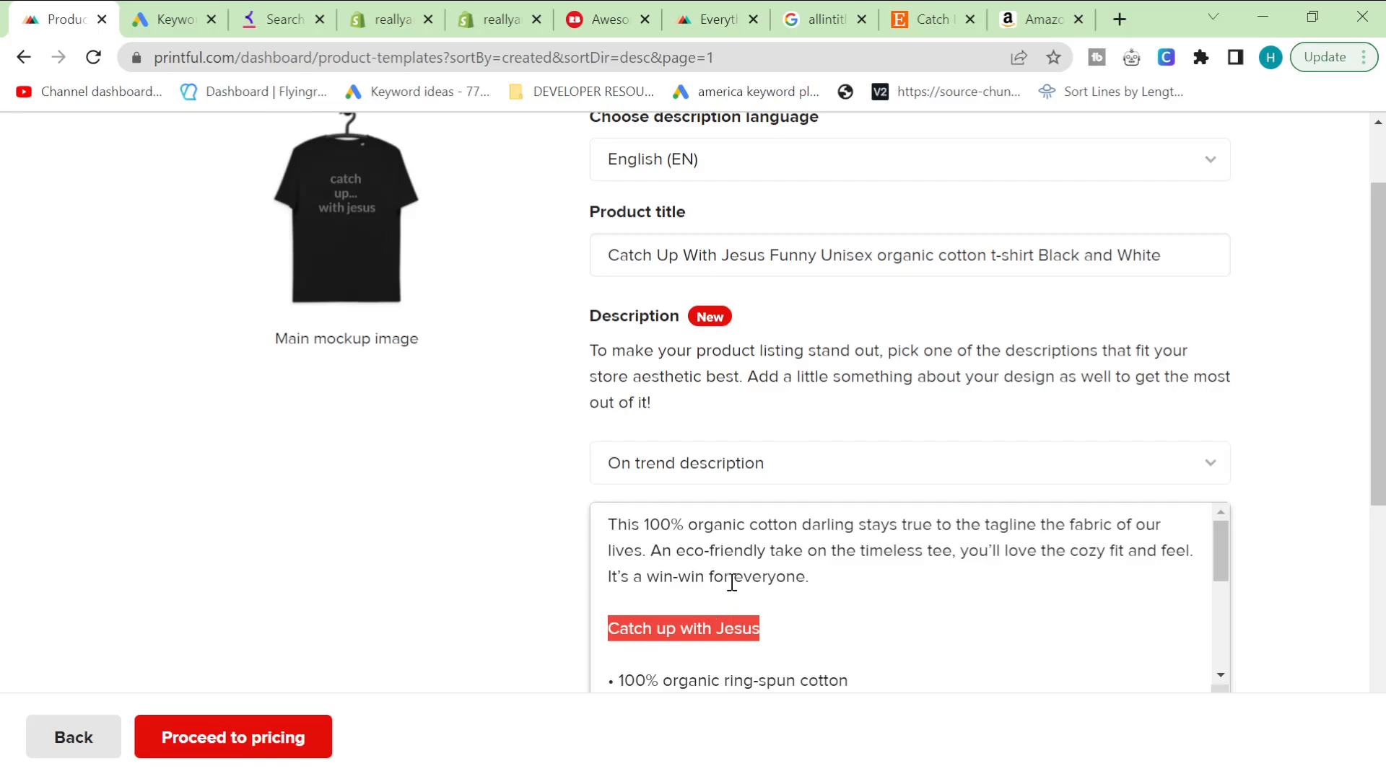
left_click(776, 613)
left_click(785, 621)
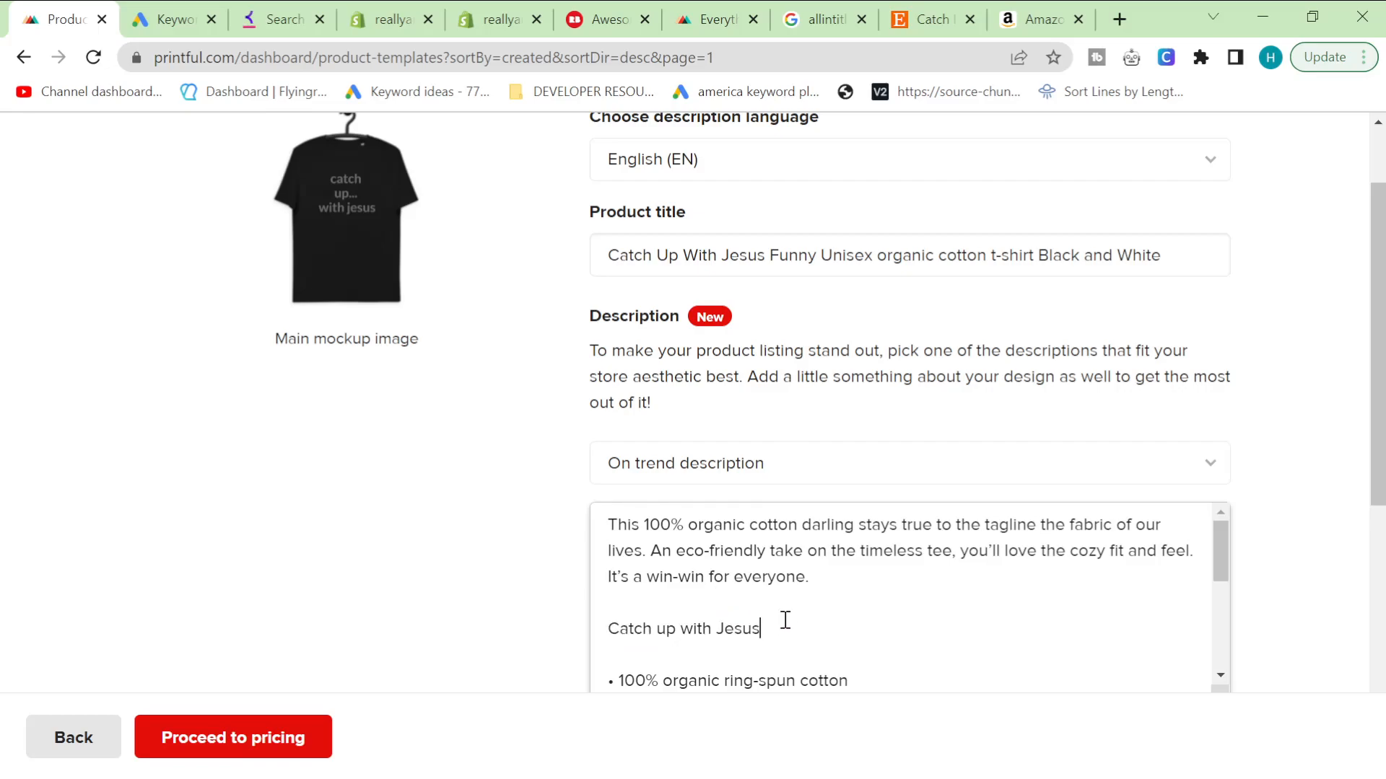
type("Black or White Gray Text")
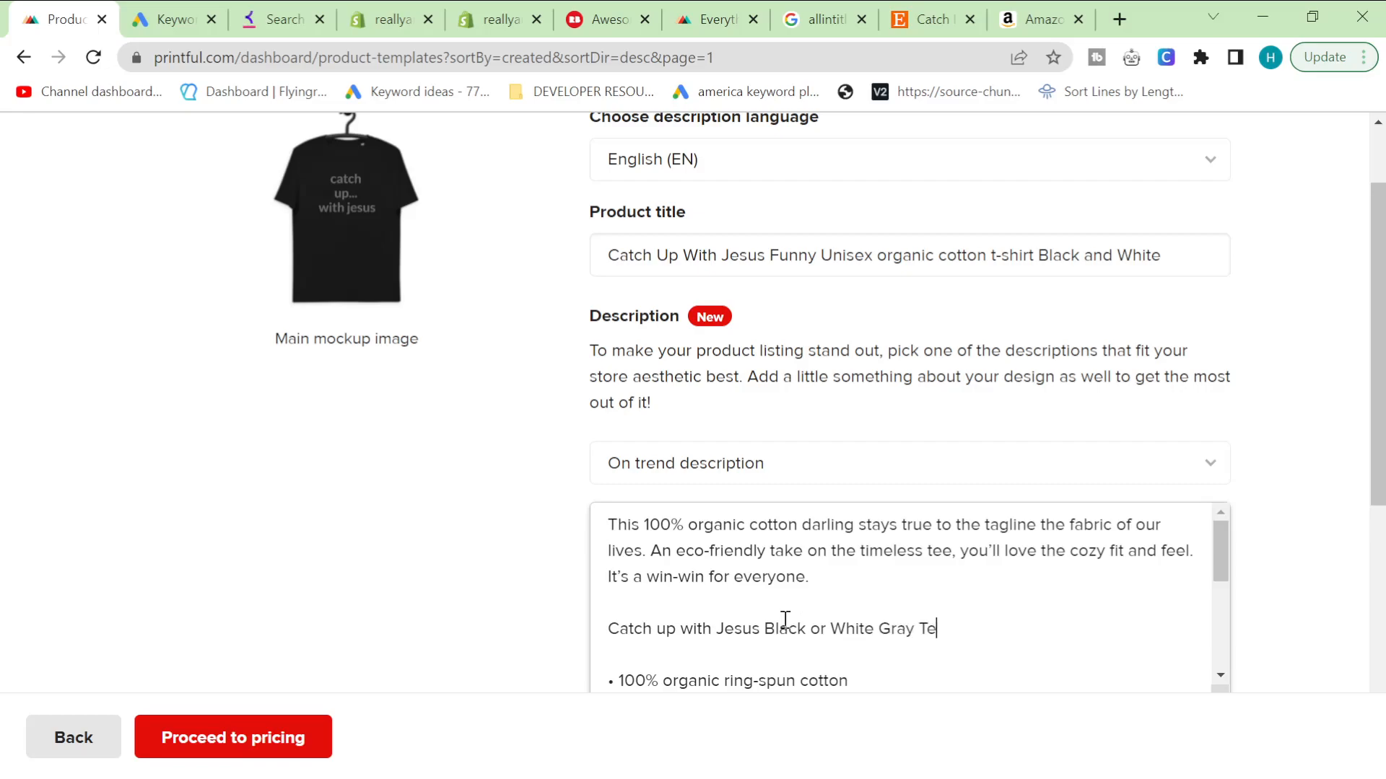
- Add the on-demand manufacturing benefits info and attach the size guide to the product description
scroll(766, 592, "down", 2)
scroll(717, 529, "up", 2)
scroll(714, 549, "down", 3)
scroll(727, 577, "down", 3)
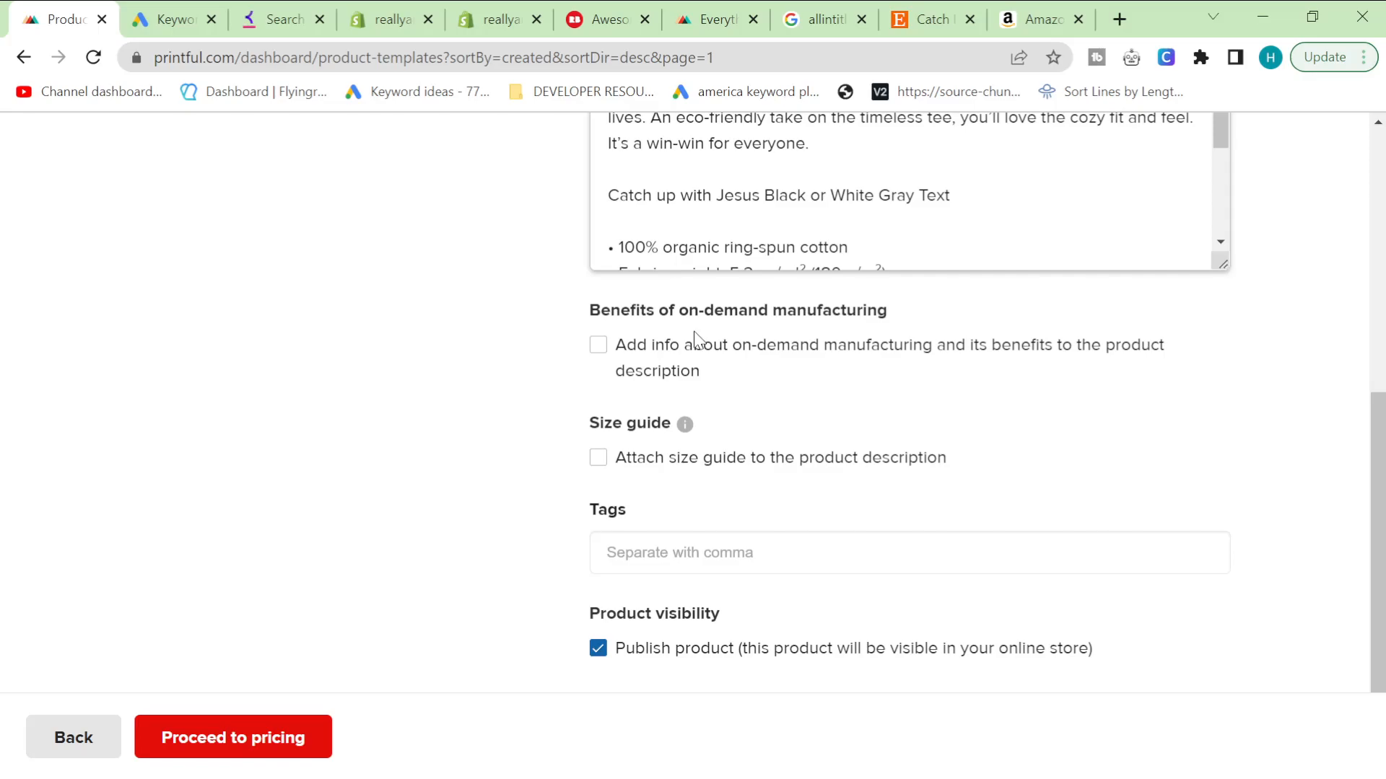
scroll(674, 486, "up", 2)
left_click(664, 462)
scroll(733, 535, "down", 3)
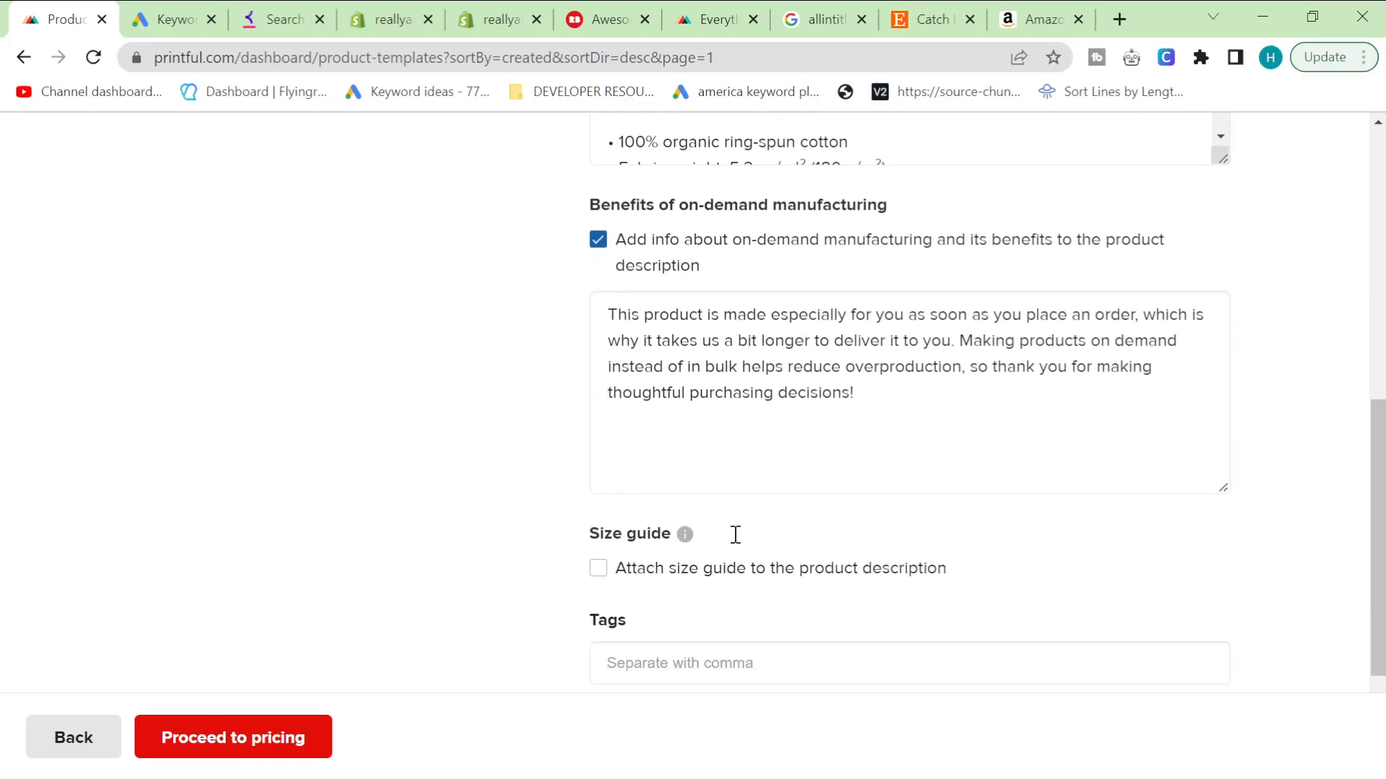
left_click(641, 564)
scroll(513, 544, "down", 4)
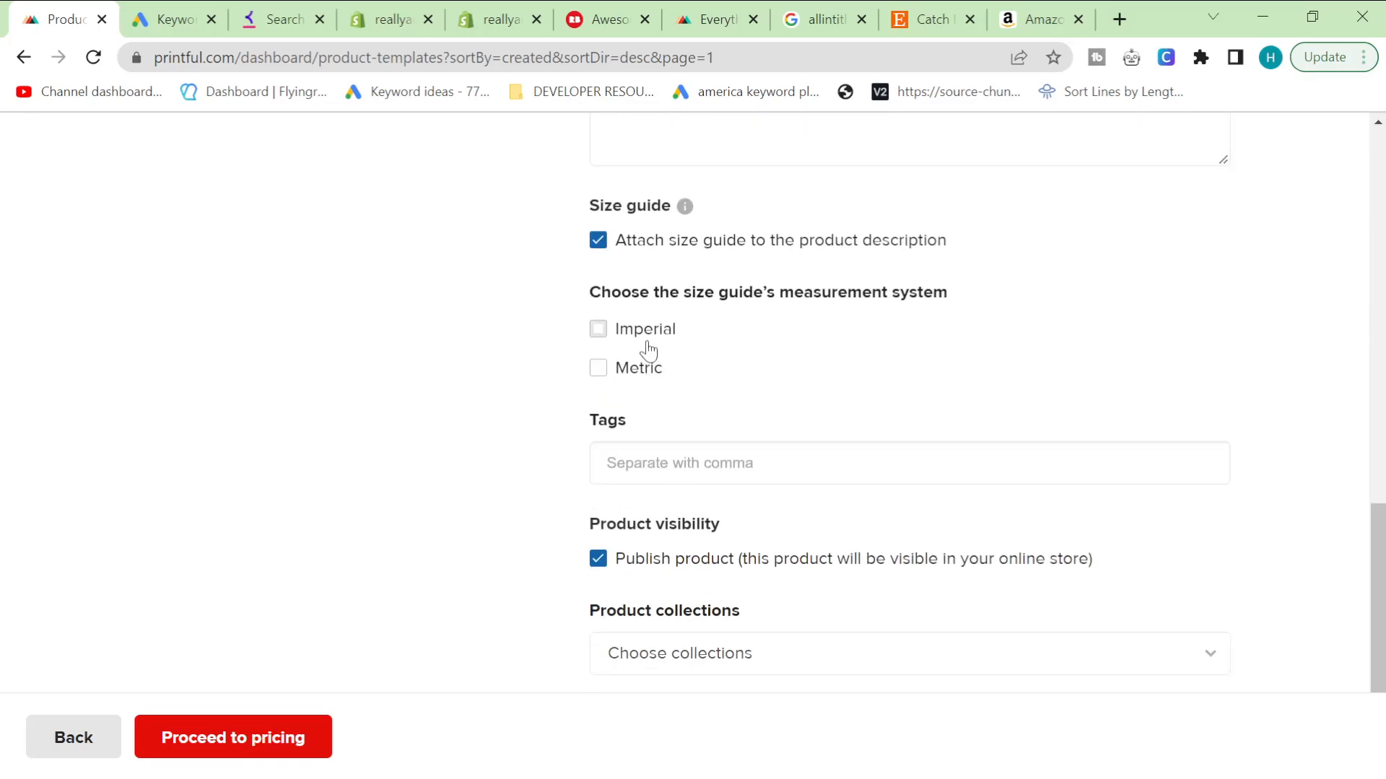
- Search Google for "what measurement system does the uk use" in a separate browser tab and read the featured answer
left_click(1127, 13)
type("what measurement system does the uk use")
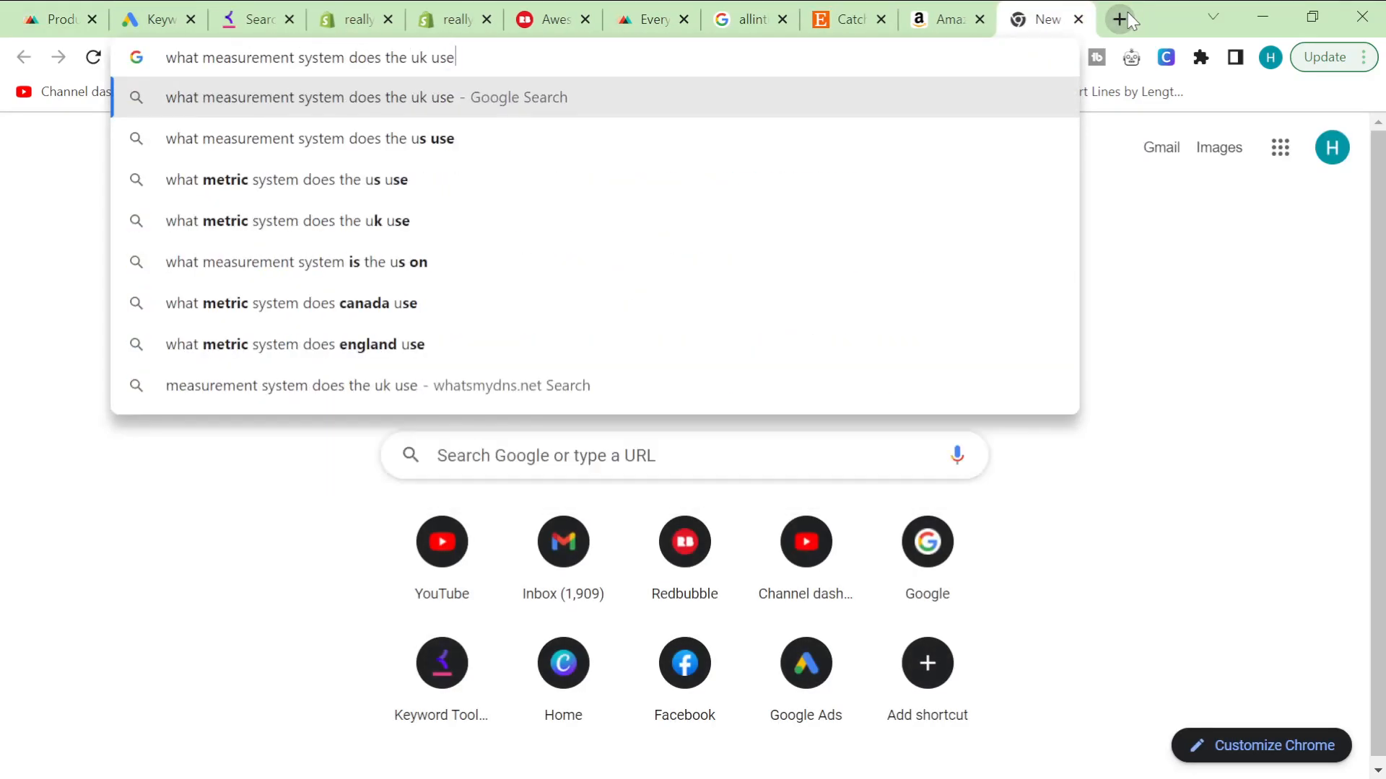
key("Return")
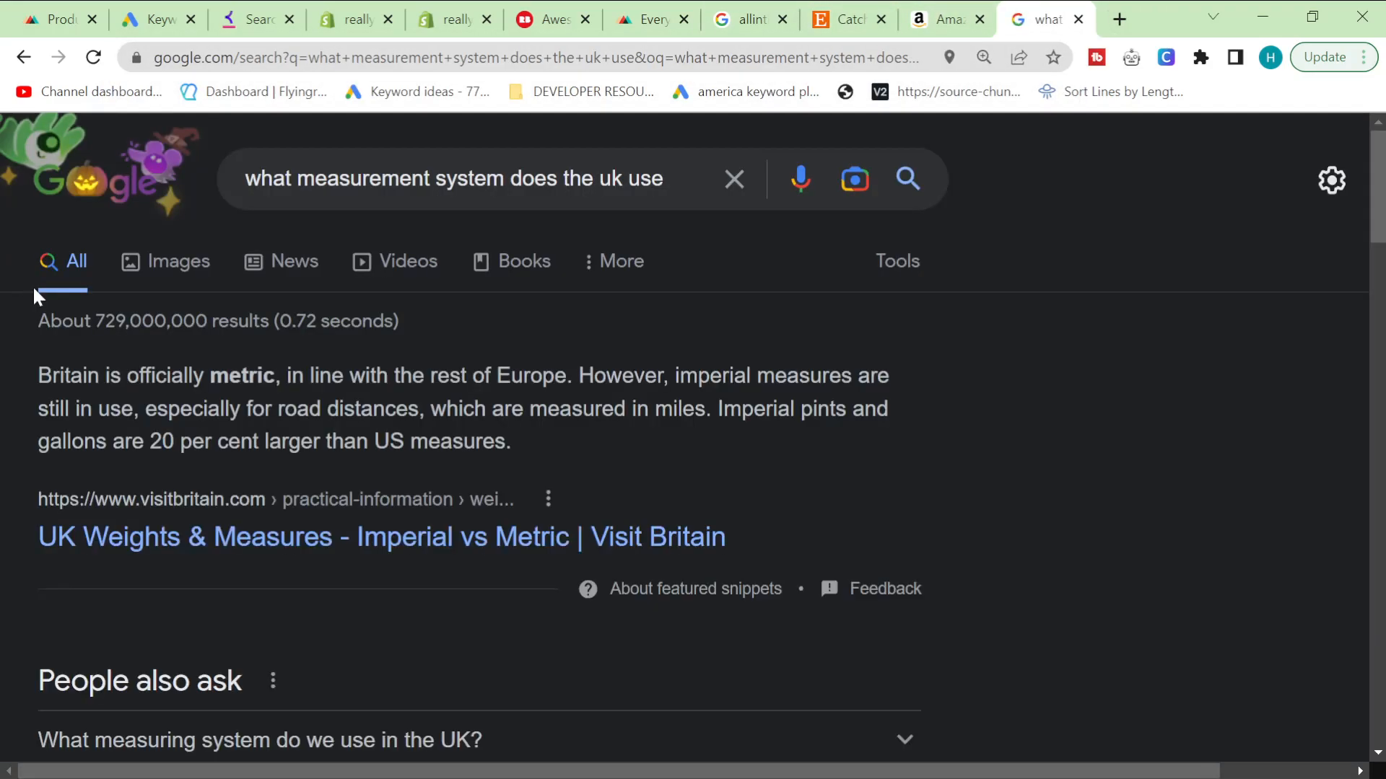
double_click(263, 384)
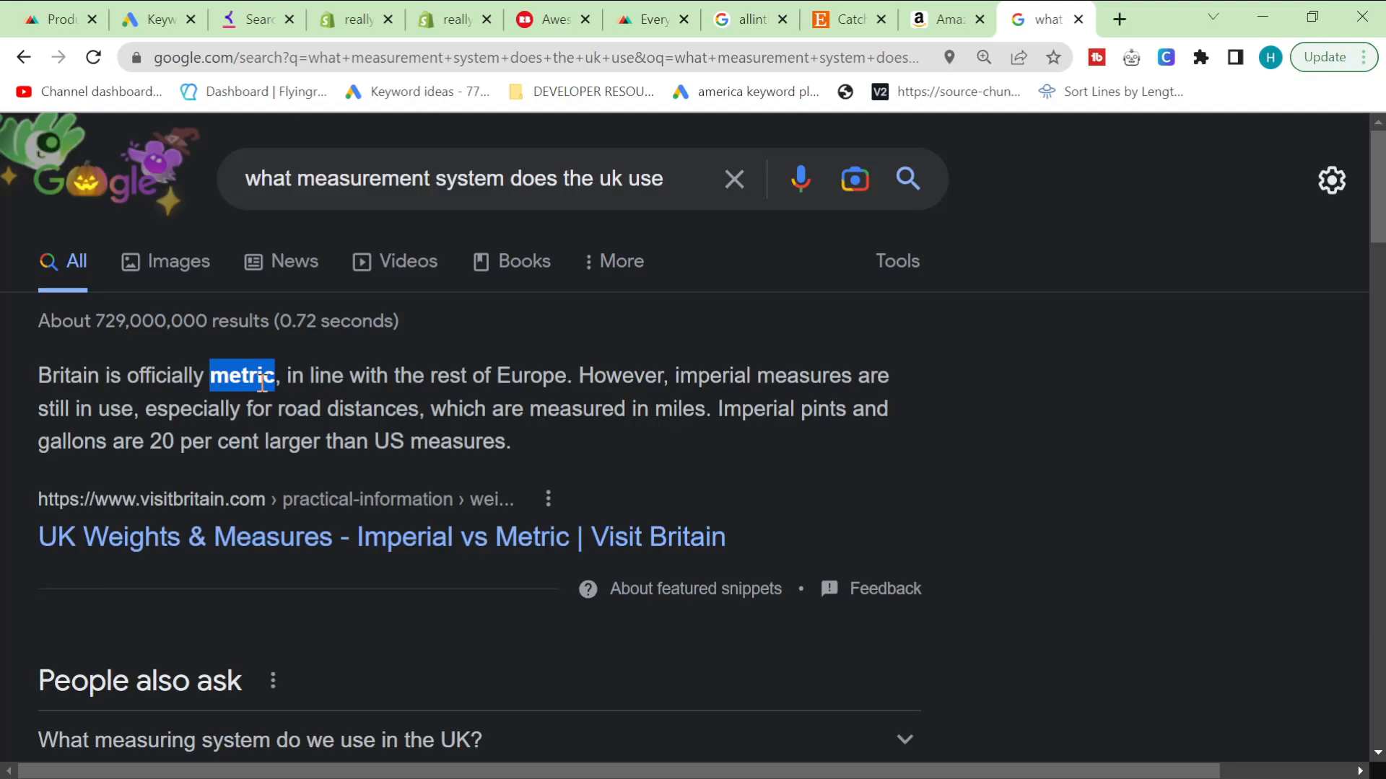
left_click(236, 404)
left_click_drag(4, 438, 375, 353)
left_click(181, 396)
left_click(375, 354)
- Narrow the Google search by adding "for clothes" and check the answer on the UK unit of measurement
left_click(679, 174)
type("for clothes")
key("Return")
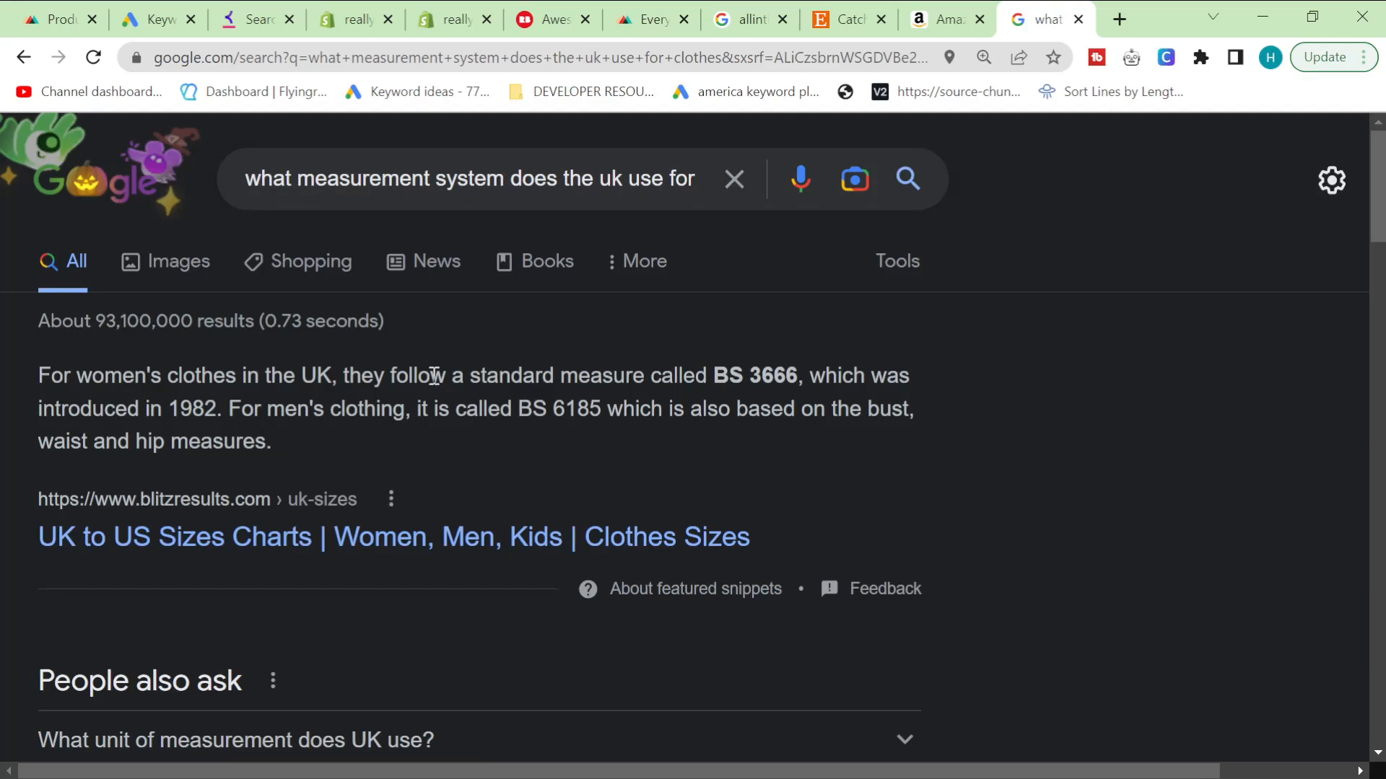
scroll(270, 402, "down", 5)
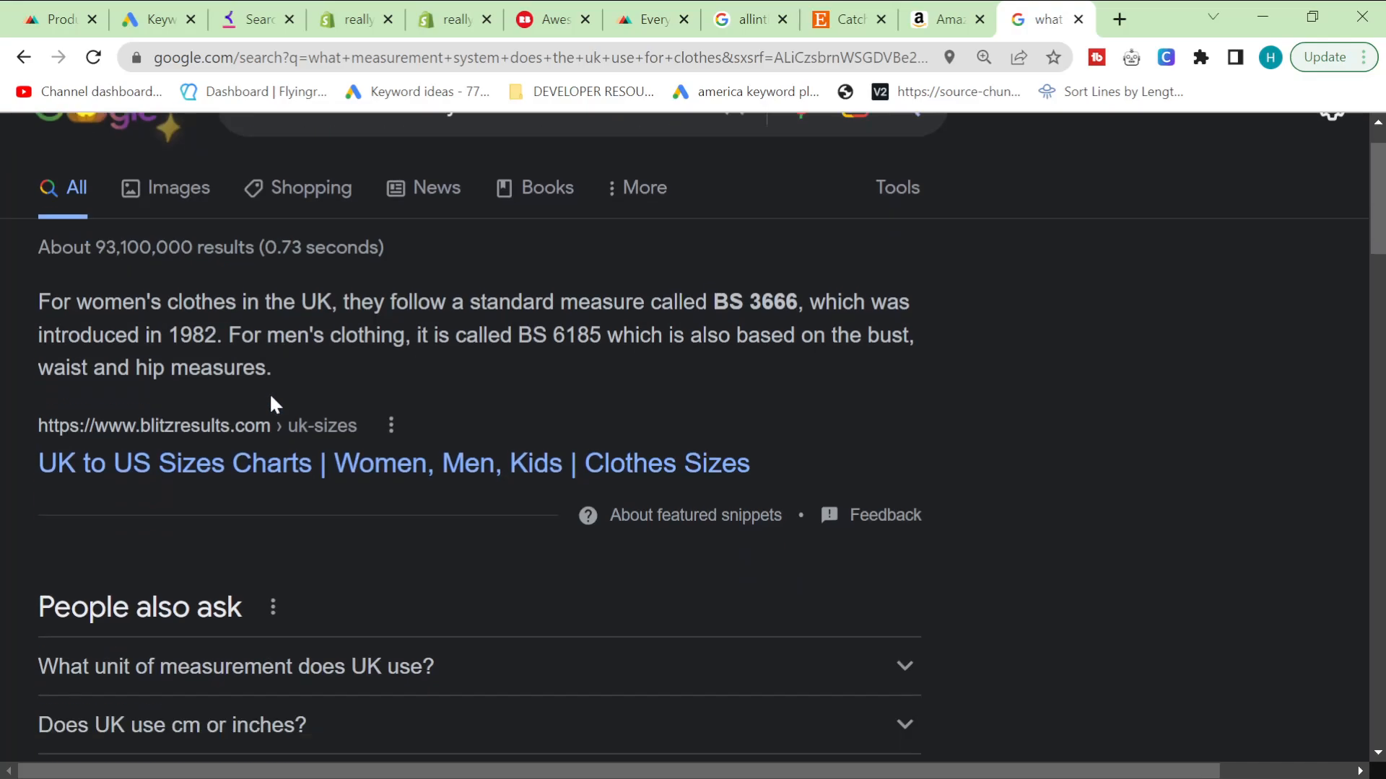
left_click(273, 406)
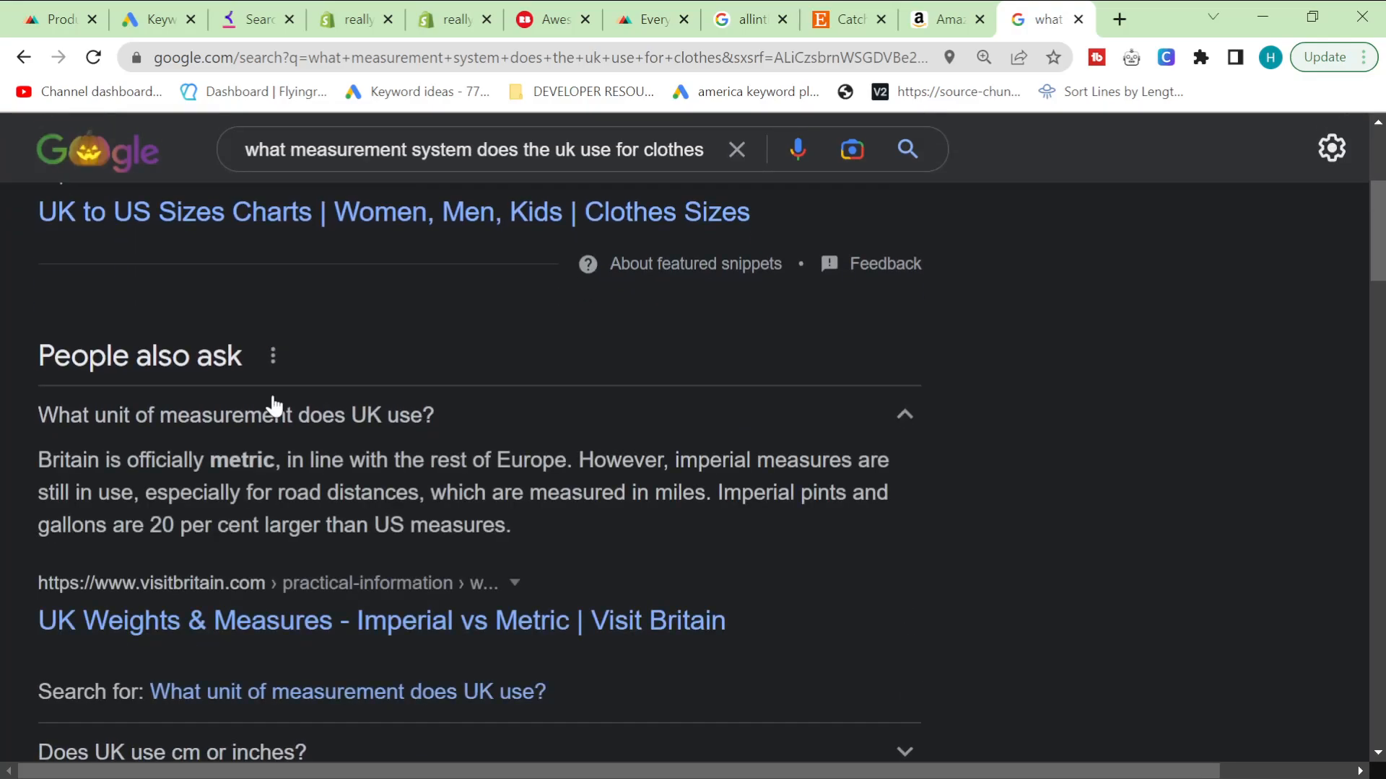
- Return to Printful and enable both Imperial and Metric measurements for the size guide
left_click(91, 4)
left_click(626, 329)
left_click(637, 371)
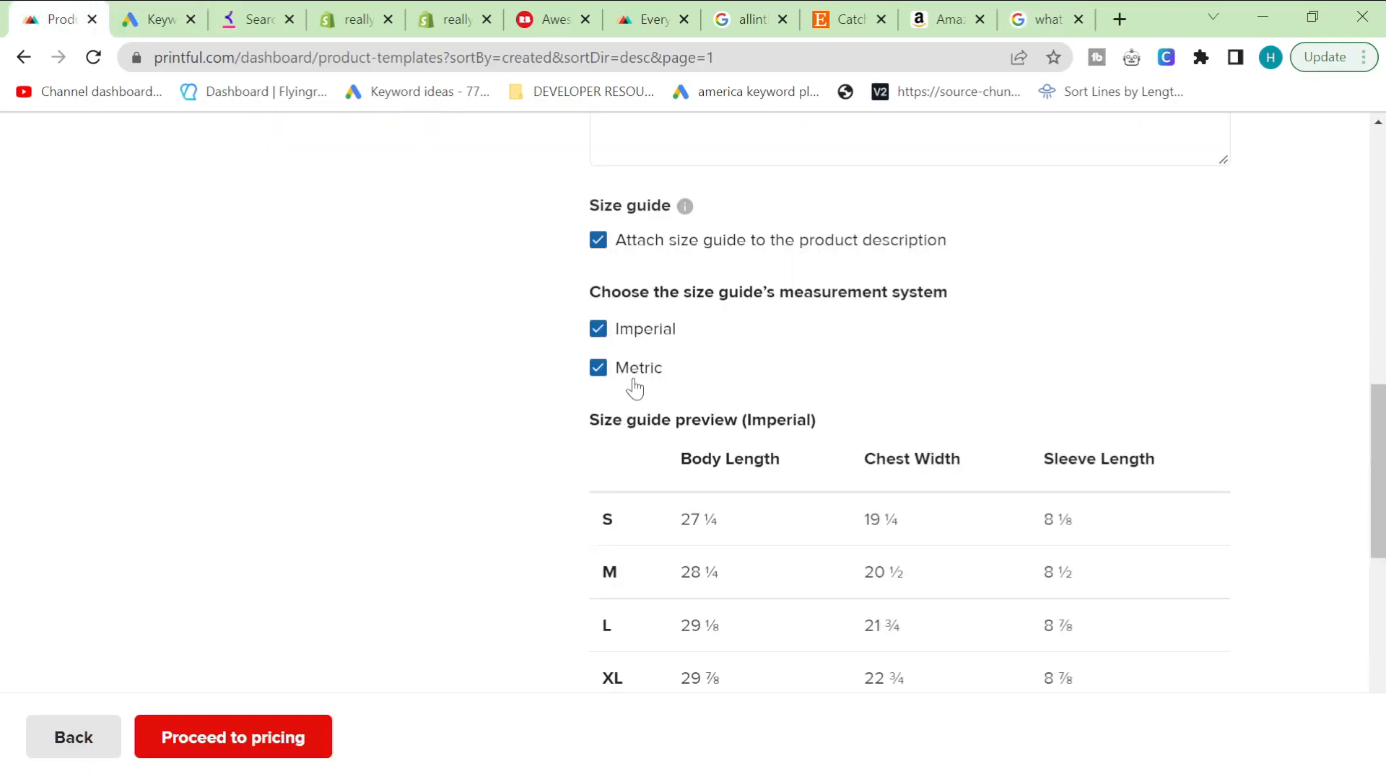
- Add the product tags "Funny Jesus", "t-shirt" and "funny t-shirt"
scroll(457, 447, "down", 7)
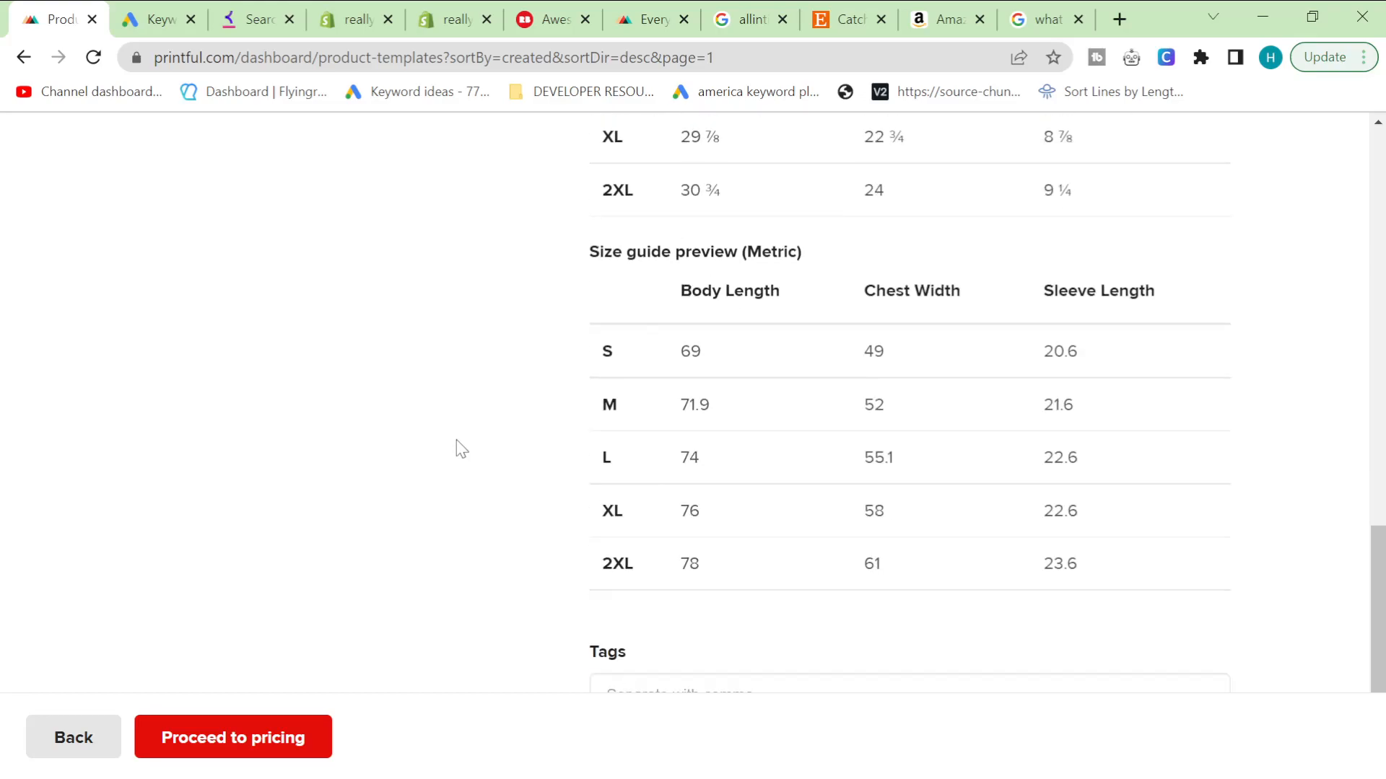
scroll(456, 448, "down", 3)
scroll(560, 462, "up", 8)
scroll(566, 464, "down", 8)
left_click(736, 451)
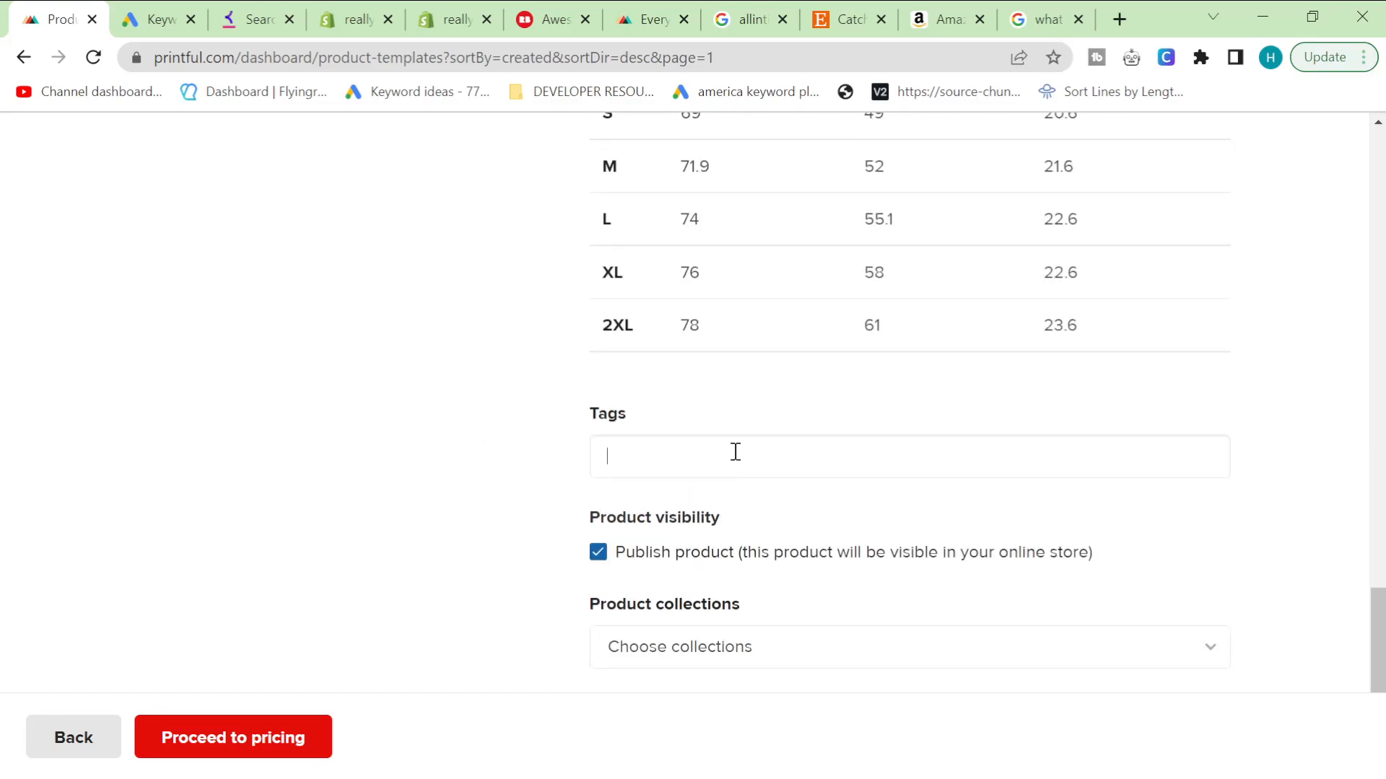
type("Funny Jesus")
key("Return")
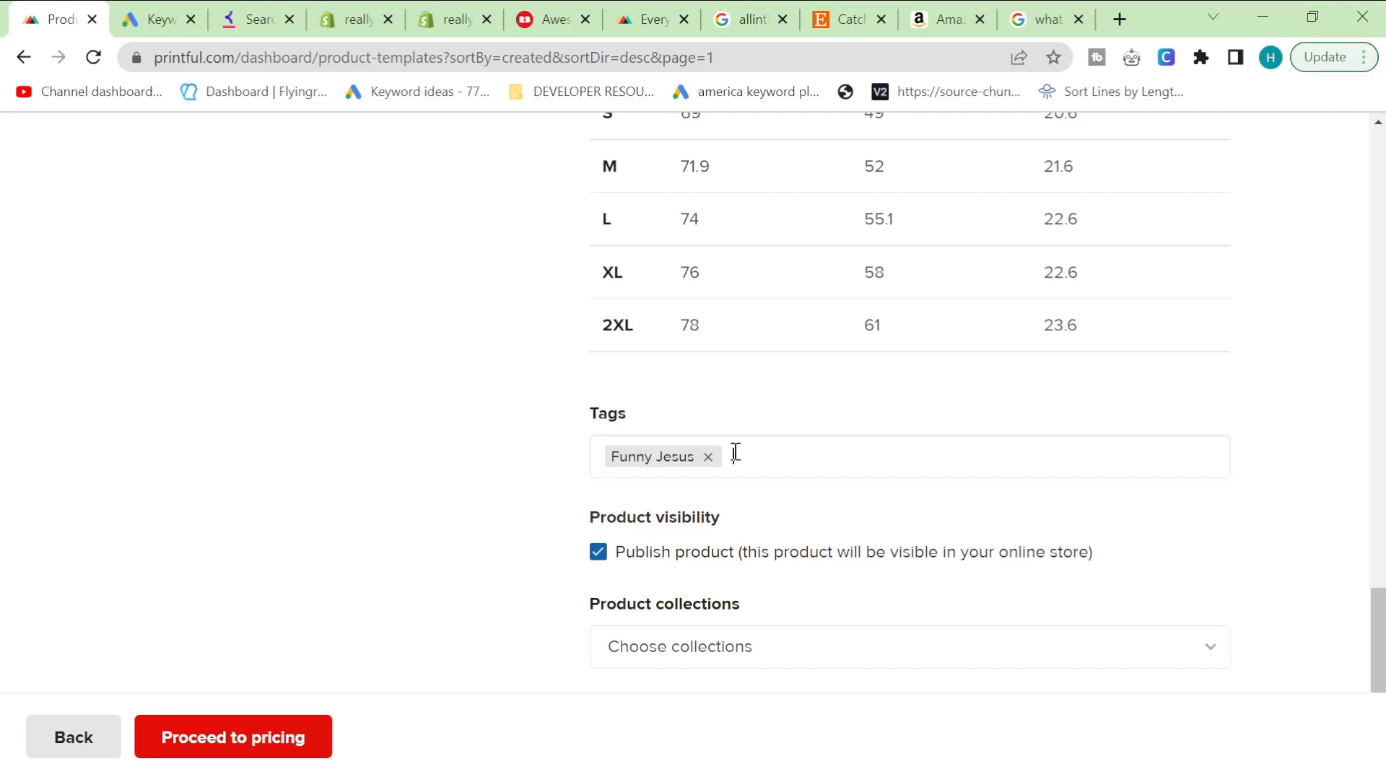
type("t-shirt")
key("Return")
type("funn")
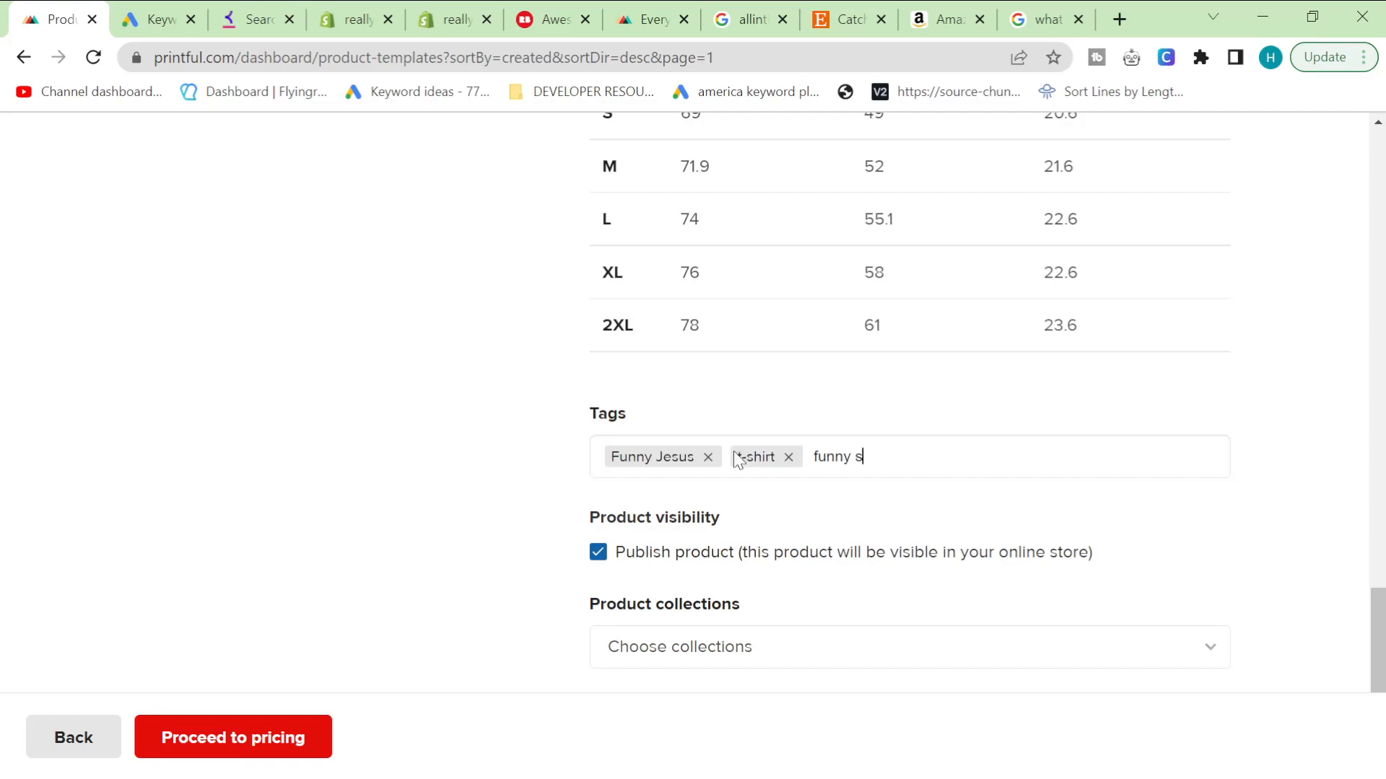
type("y t0")
key("BackSpace")
type("-shirt")
key("Return")
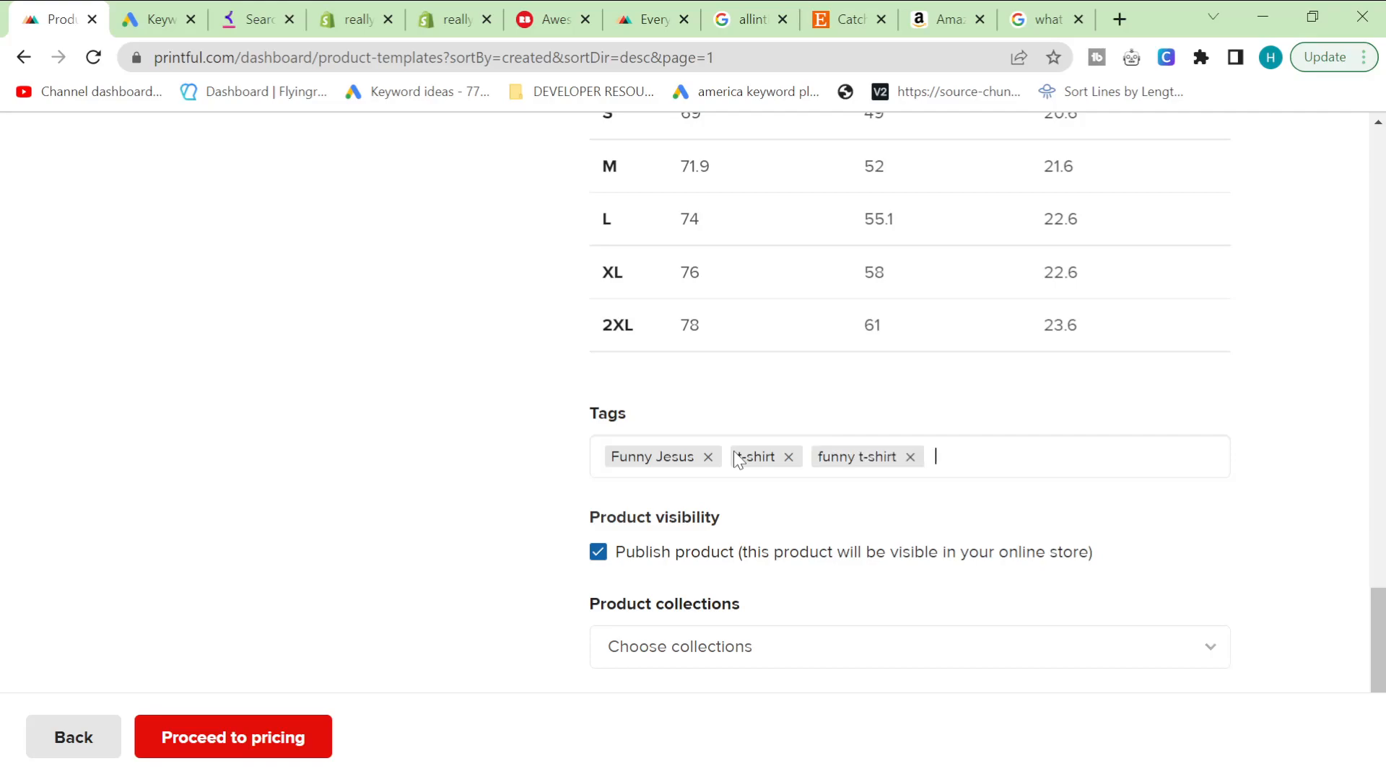
scroll(735, 459, "up", 20)
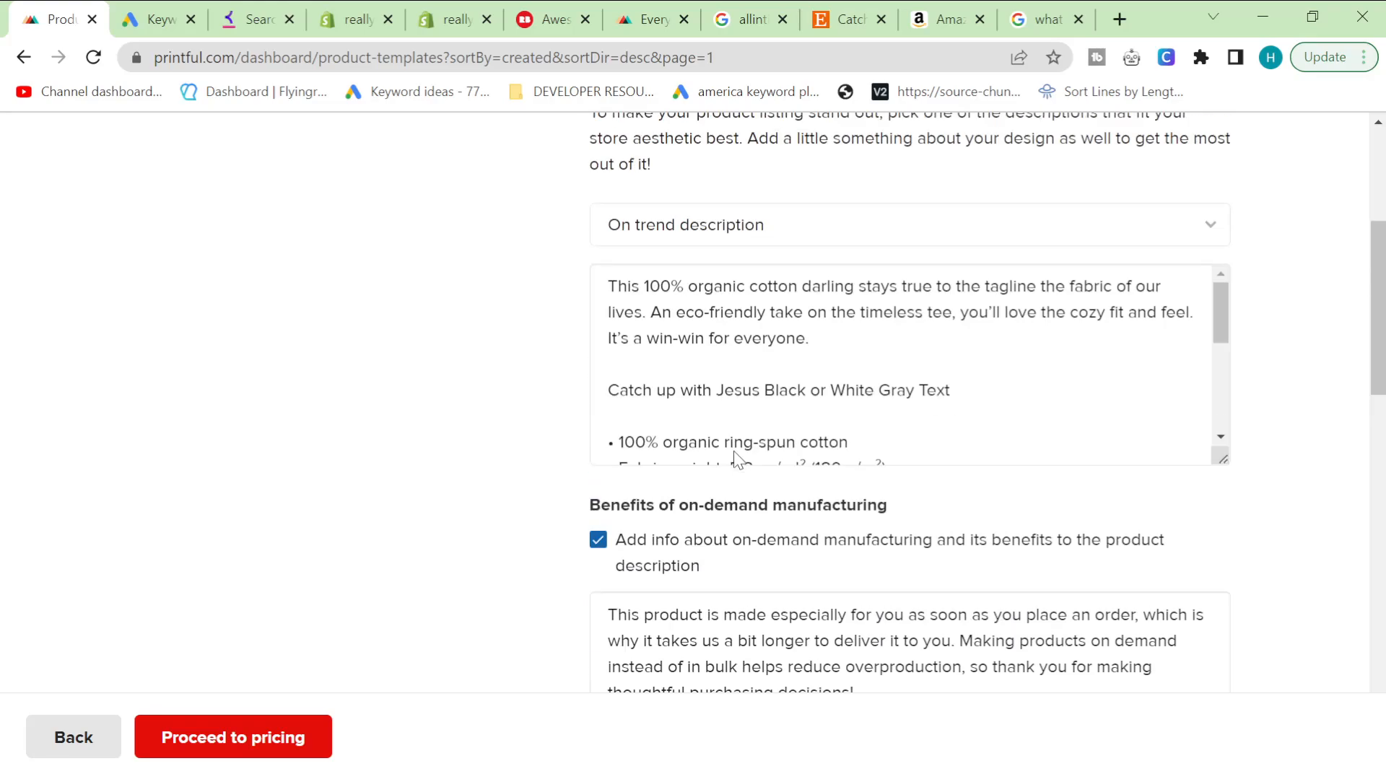
scroll(735, 451, "up", 3)
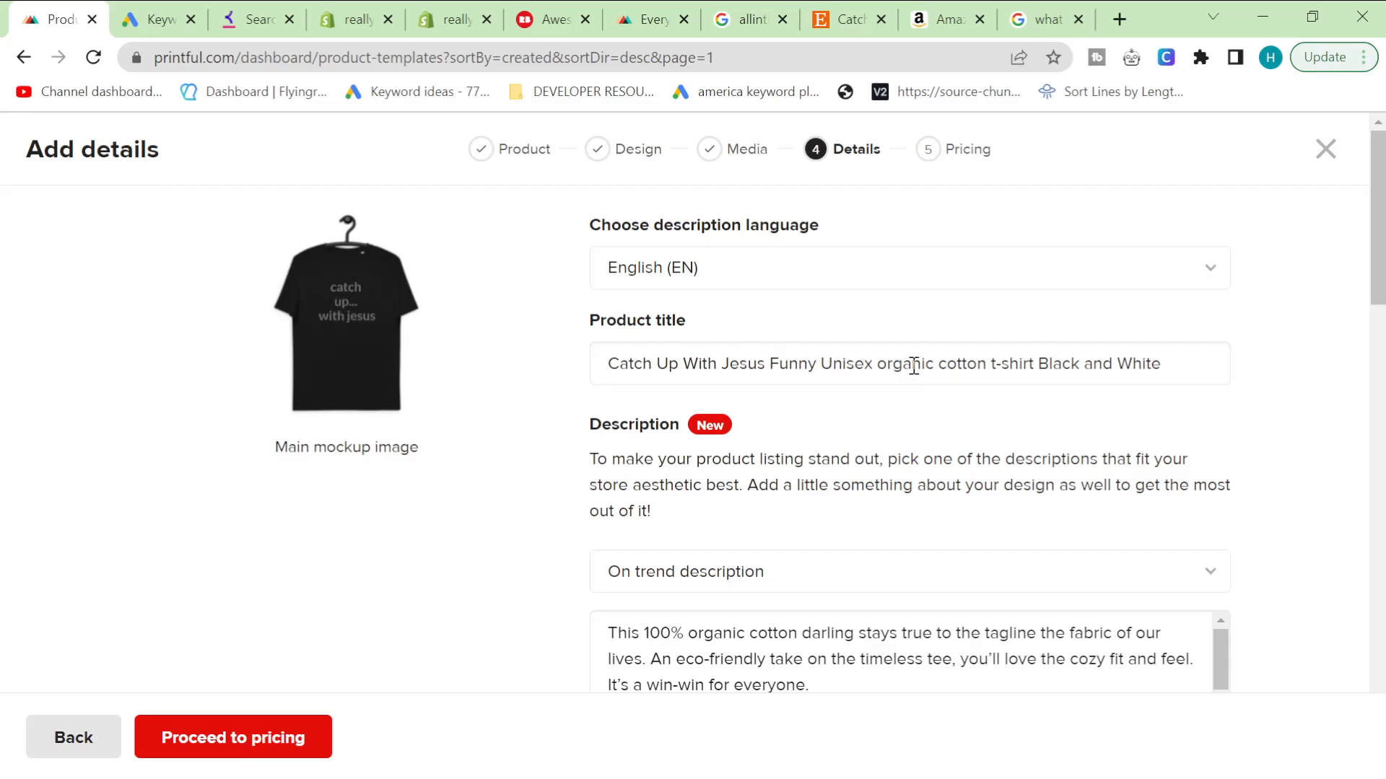
- Add the product tag "black and white"
scroll(913, 366, "down", 20)
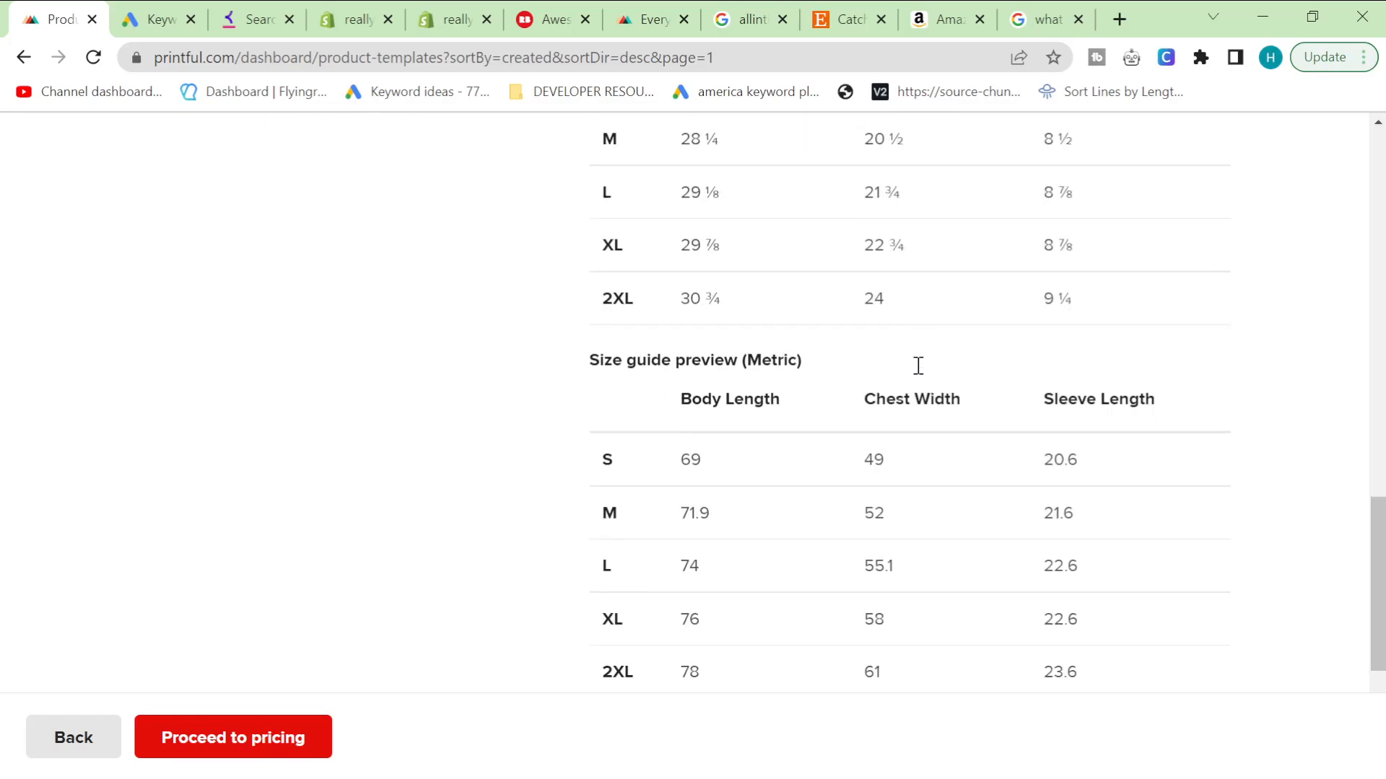
scroll(917, 366, "down", 3)
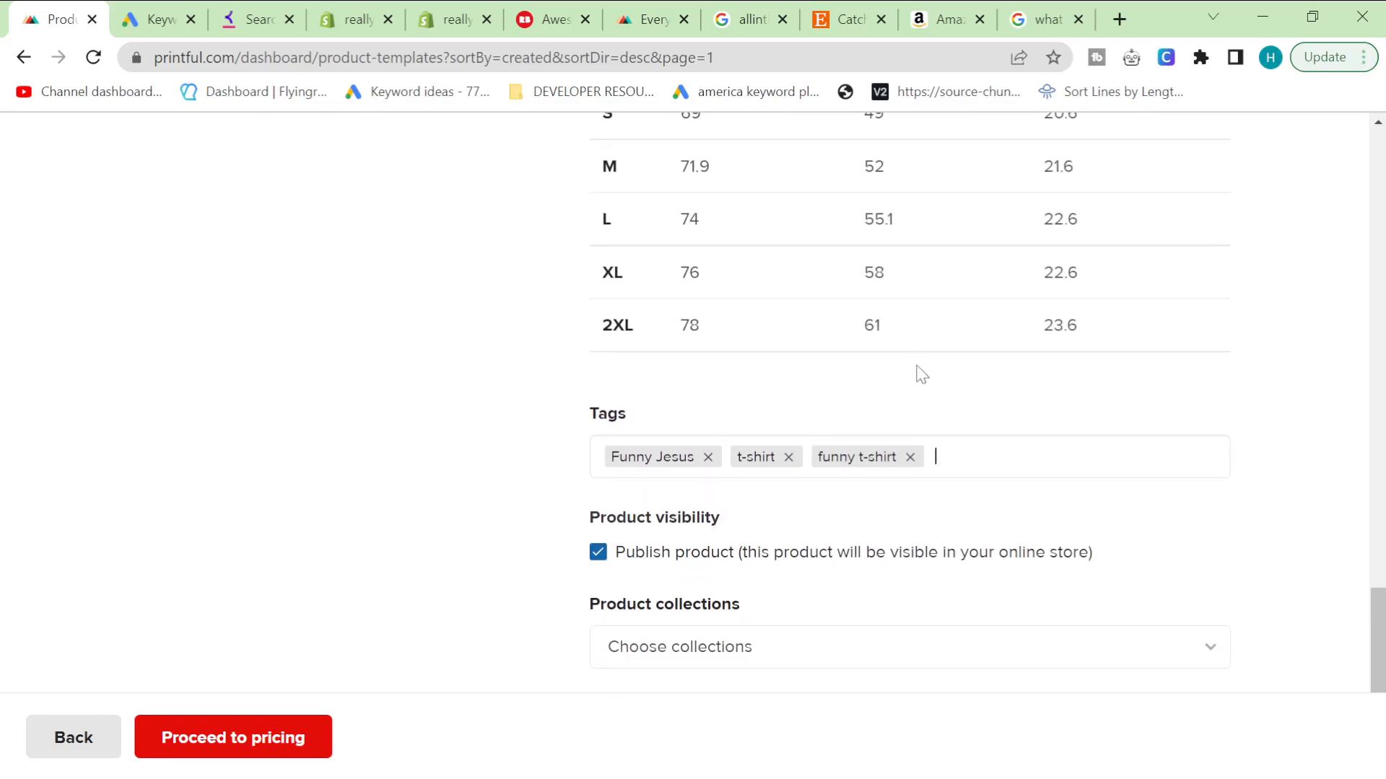
type("lack and white")
key("Return")
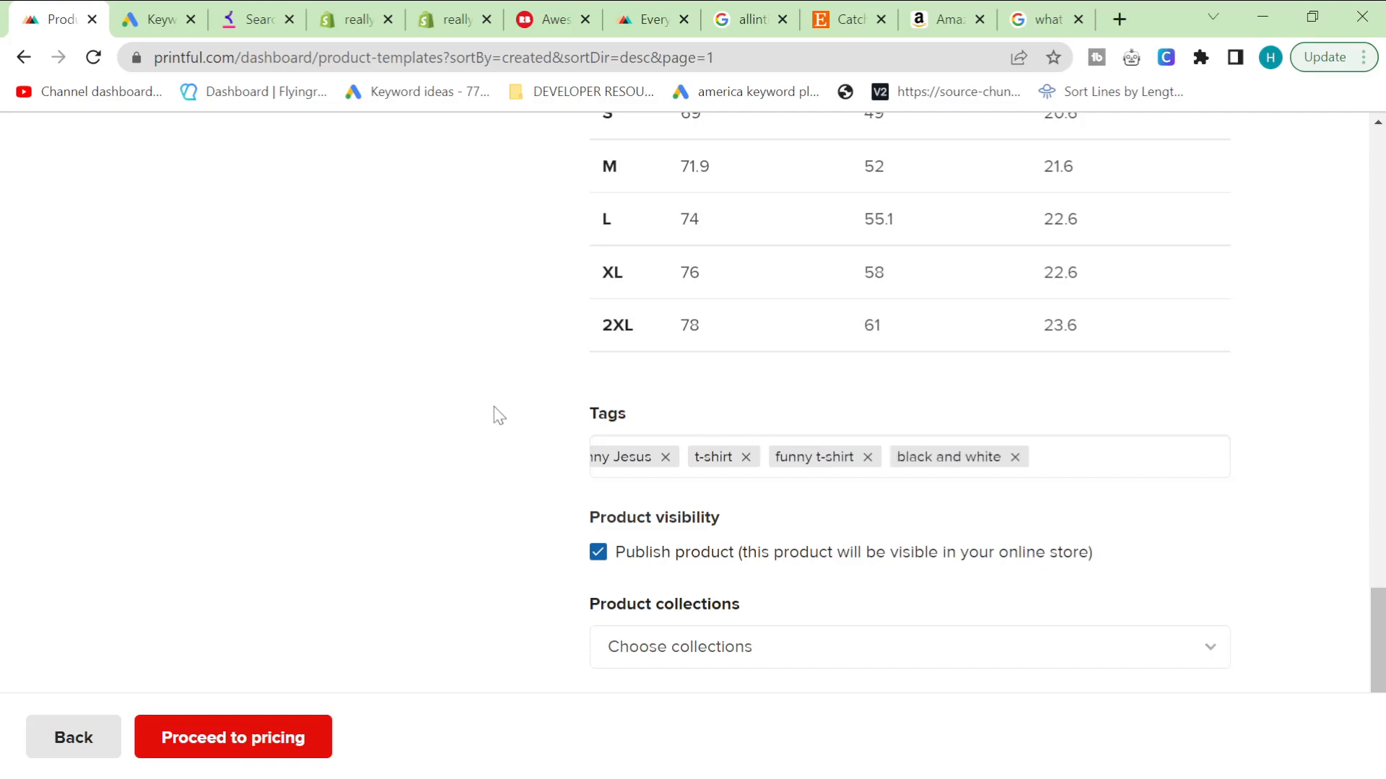
scroll(548, 535, "up", 10)
scroll(551, 537, "down", 8)
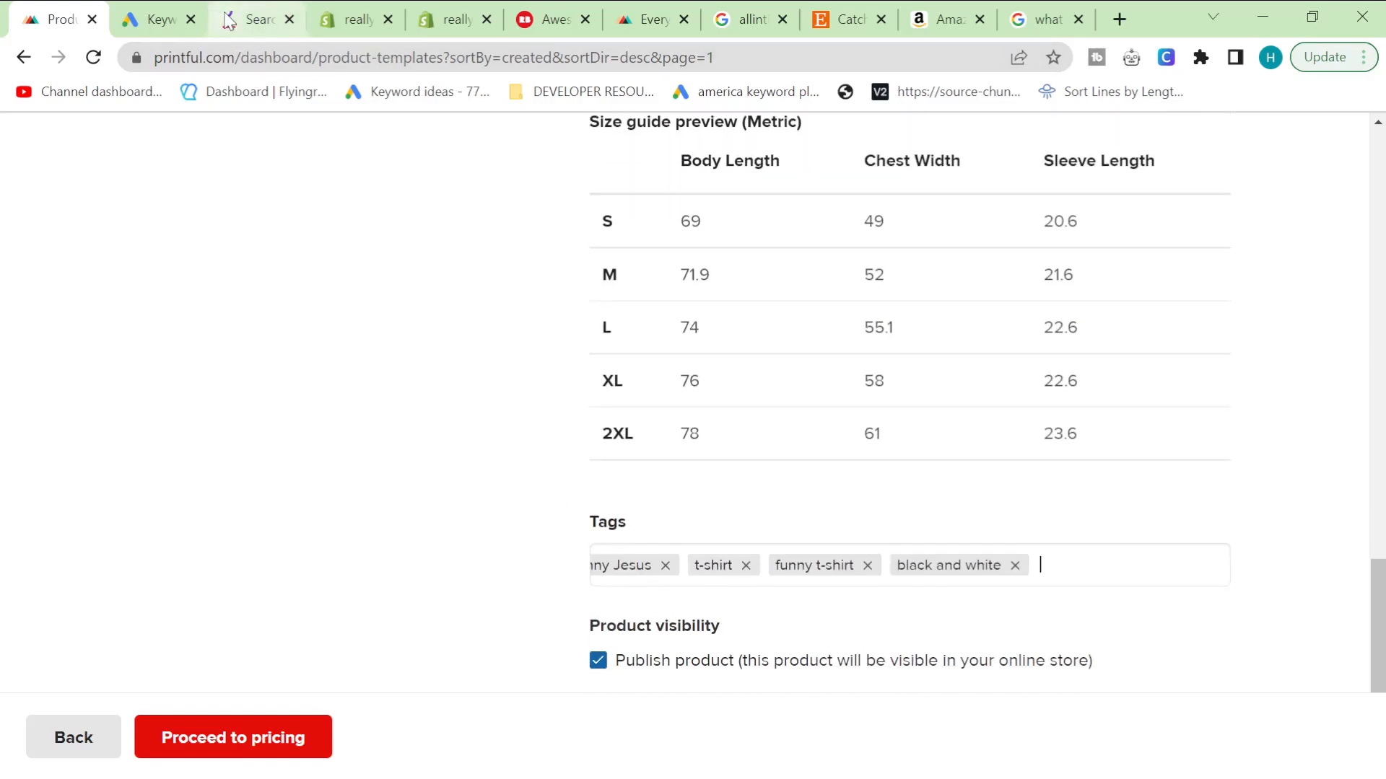
scroll(562, 472, "up", 12)
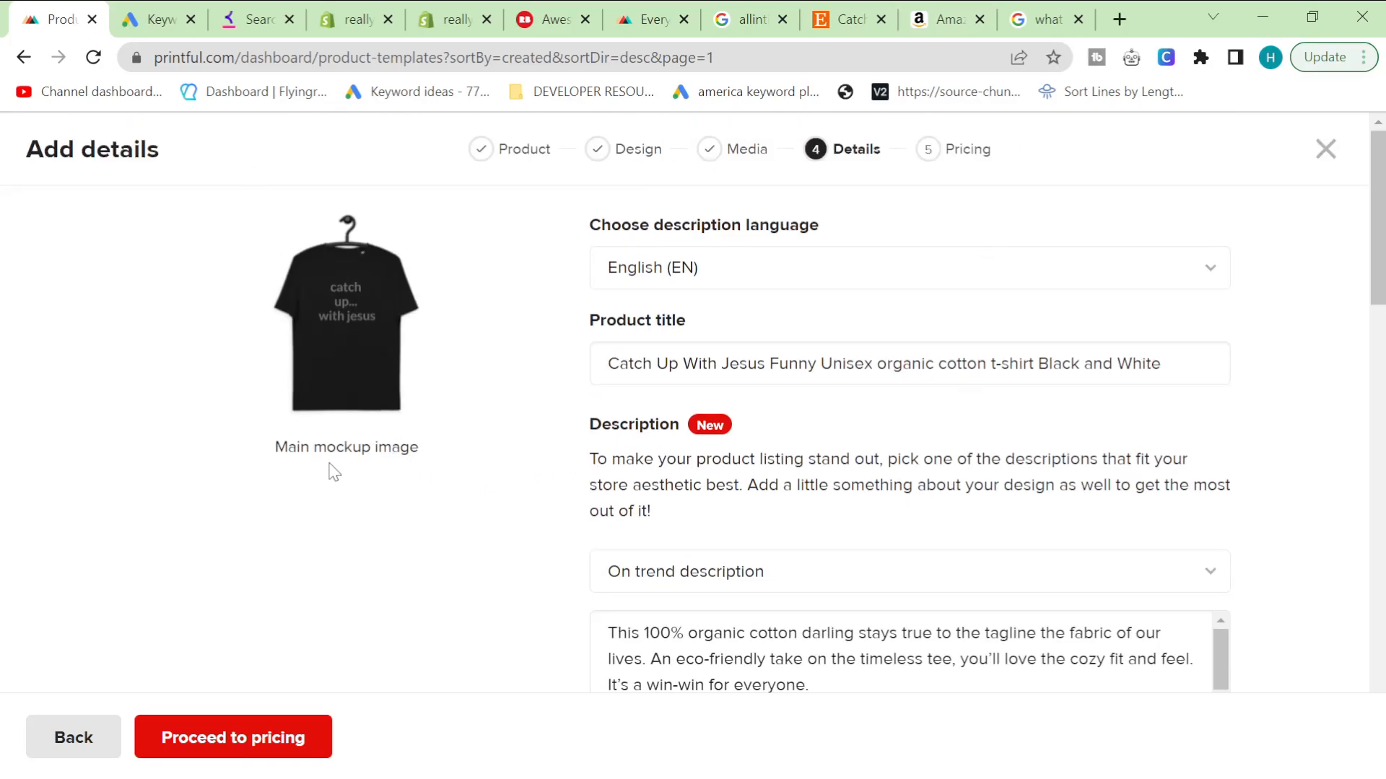
scroll(352, 470, "down", 10)
scroll(353, 469, "down", 12)
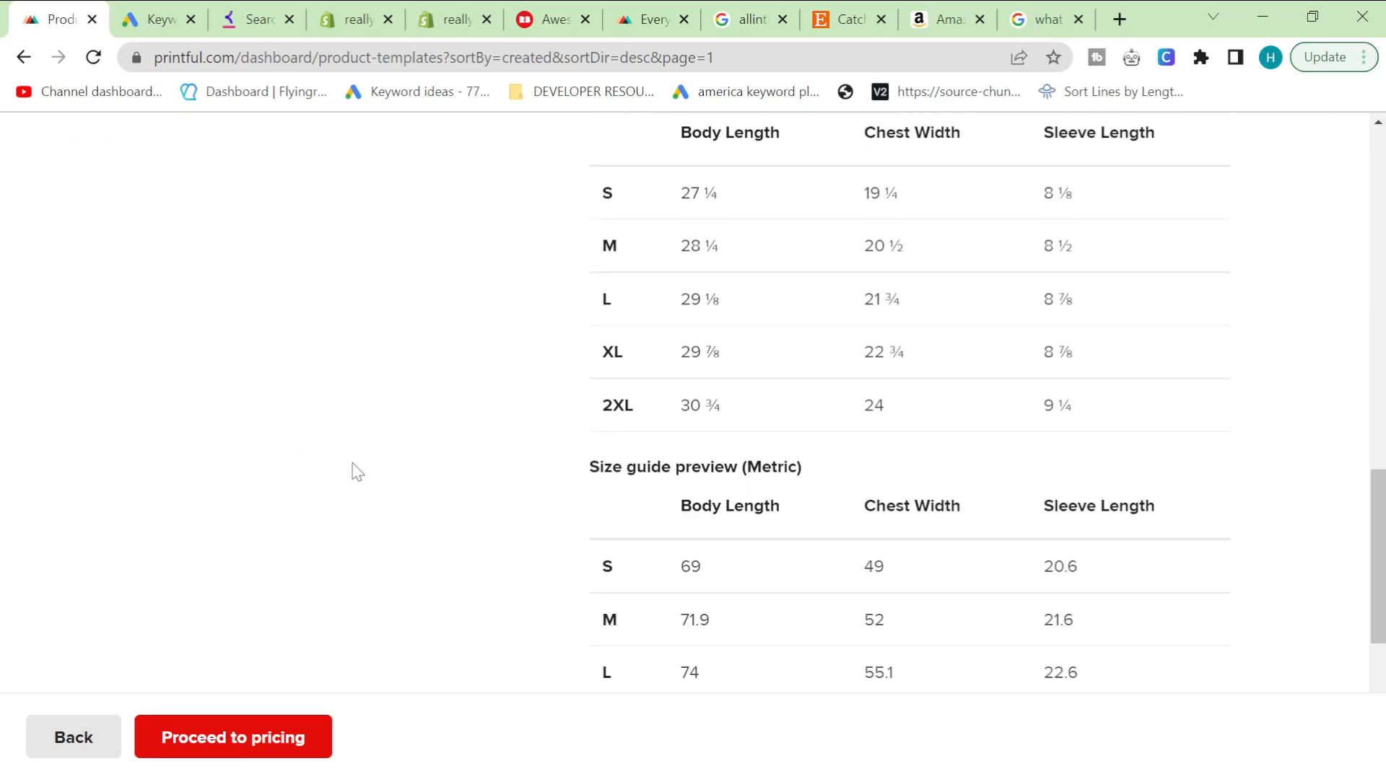
- Switch to Google Ads Keyword Planner and get keyword ideas for "funny religious shirts" in place of the existing keyword
left_click(132, 14)
left_click(344, 275)
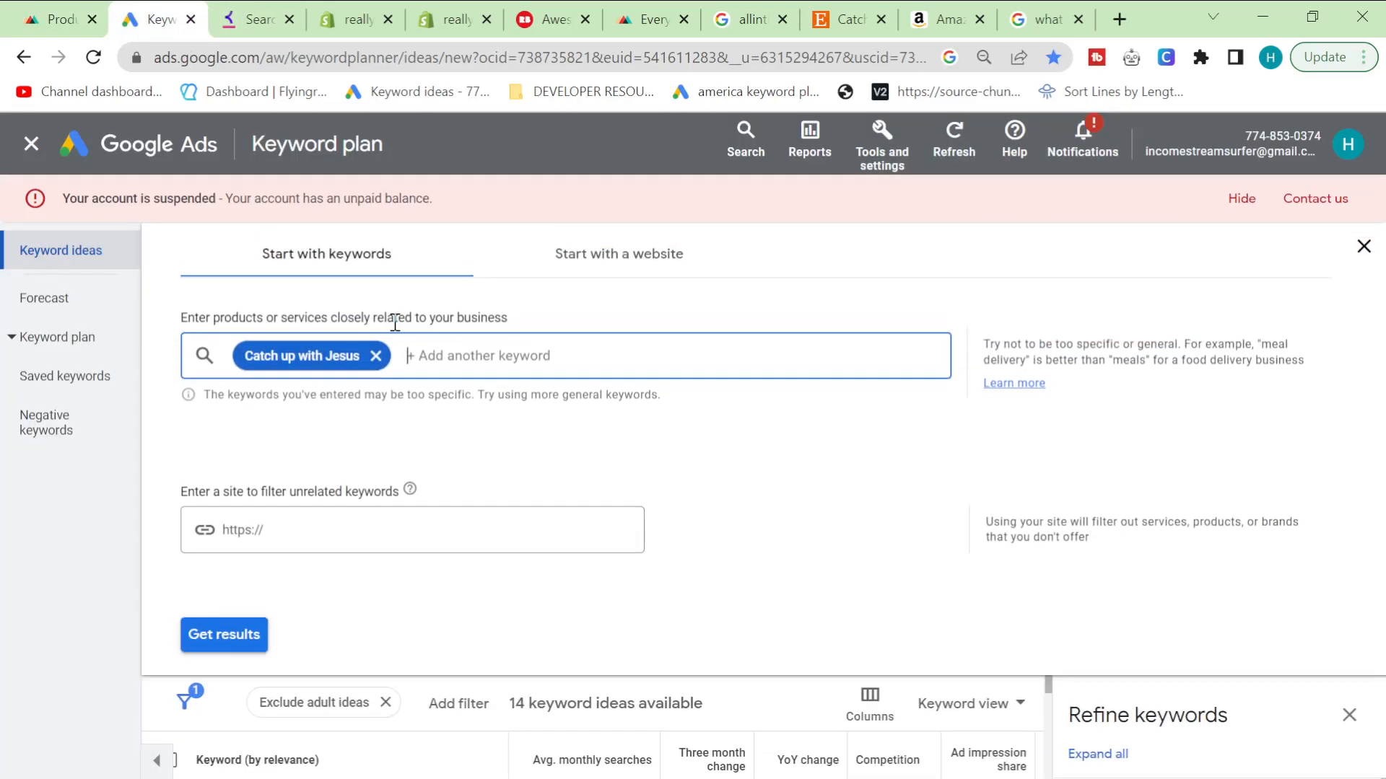
left_click(376, 357)
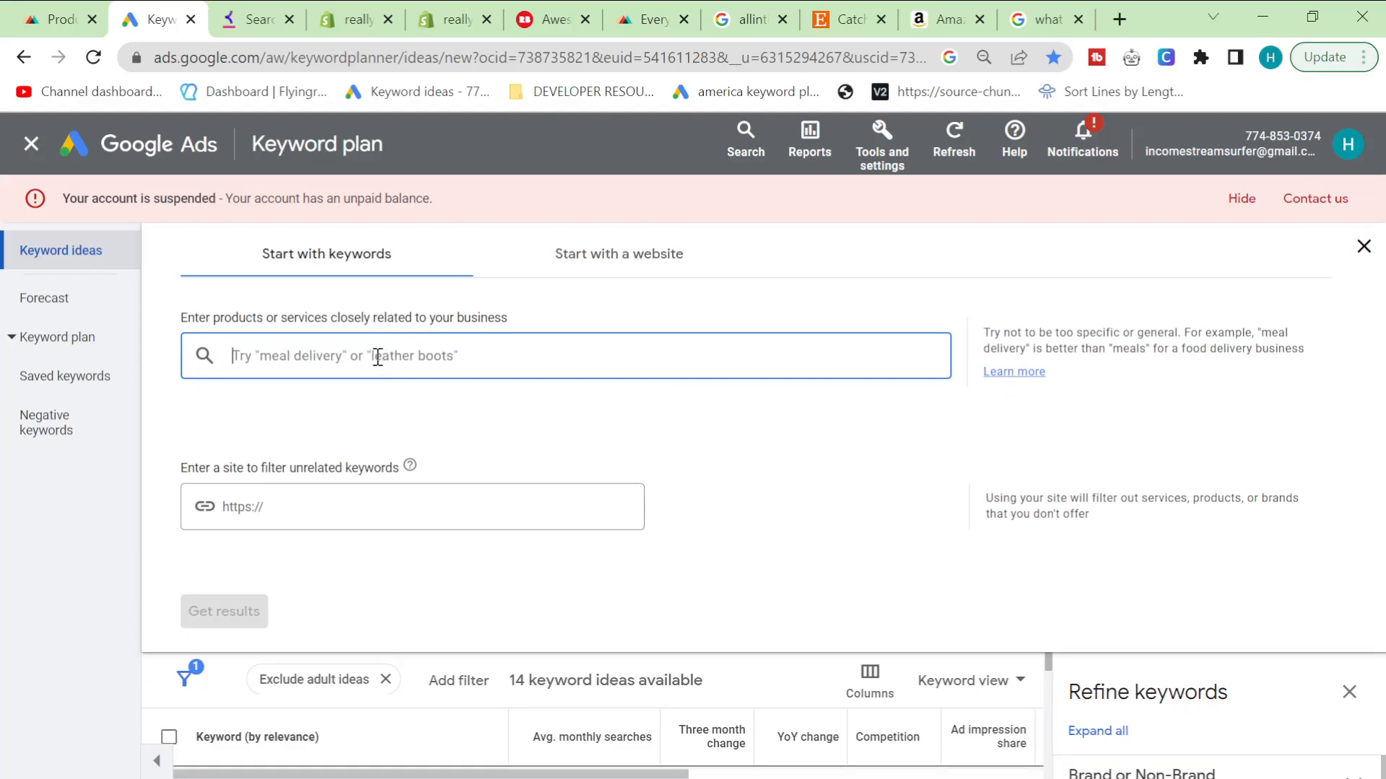
type("funny religi")
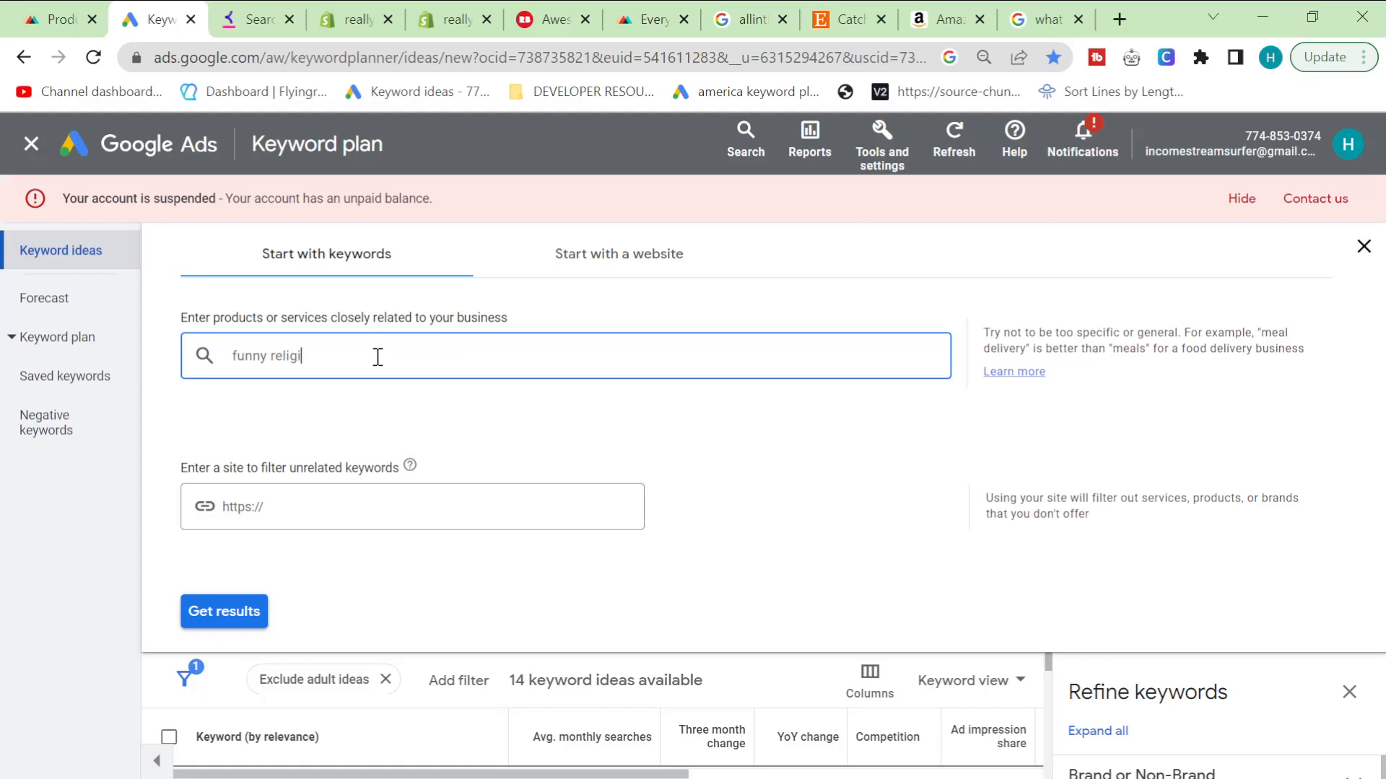
type("ous shirts")
key("Return")
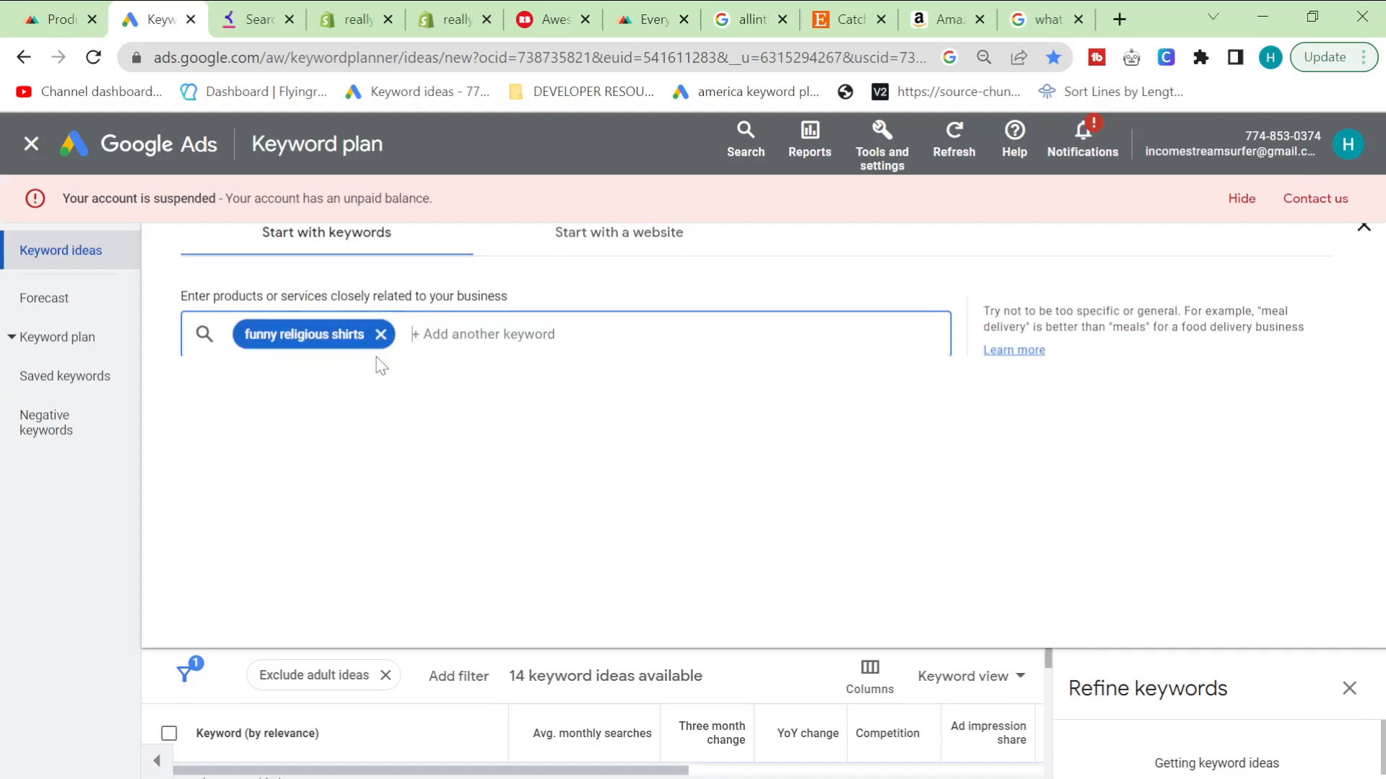
key("Return")
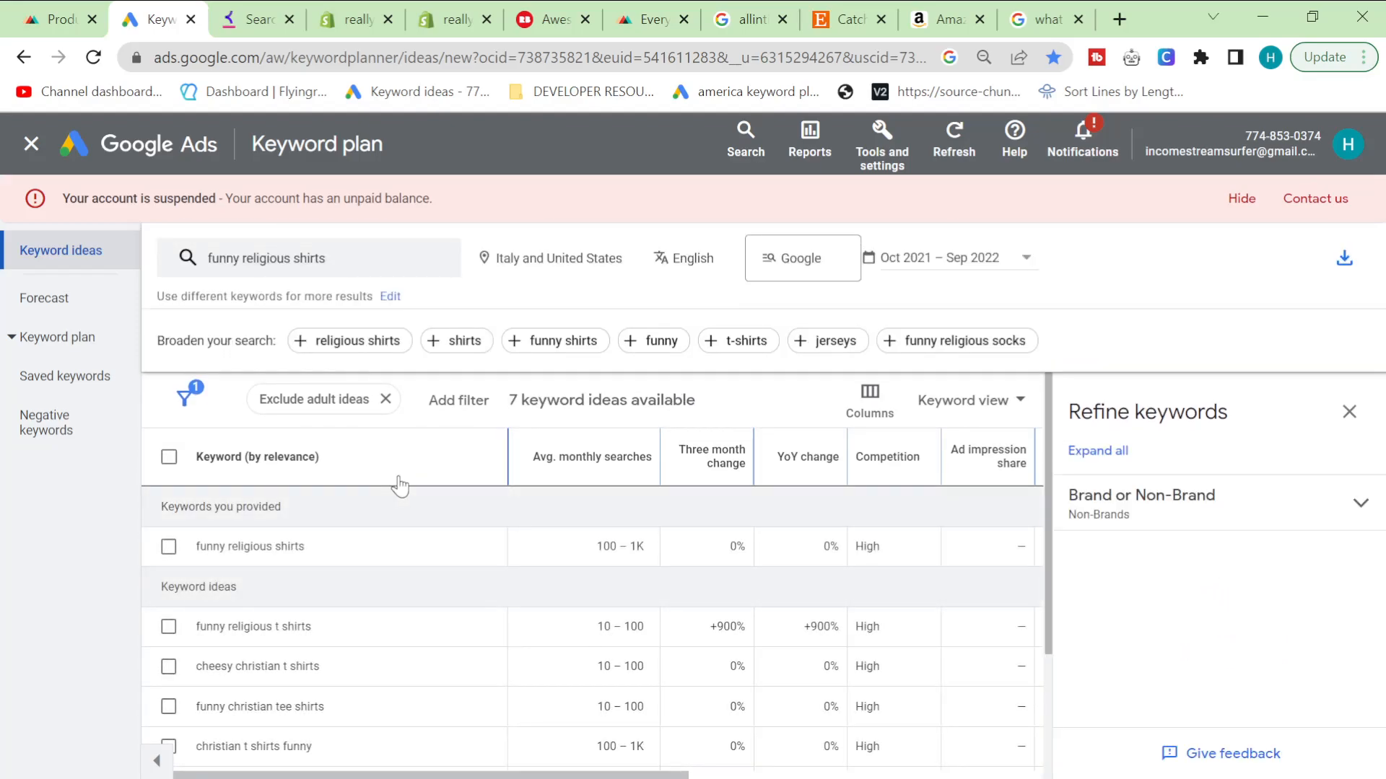
- Copy the keyword idea "cheesy christian t shirts" and add it as a product tag in Printful
scroll(399, 485, "down", 2)
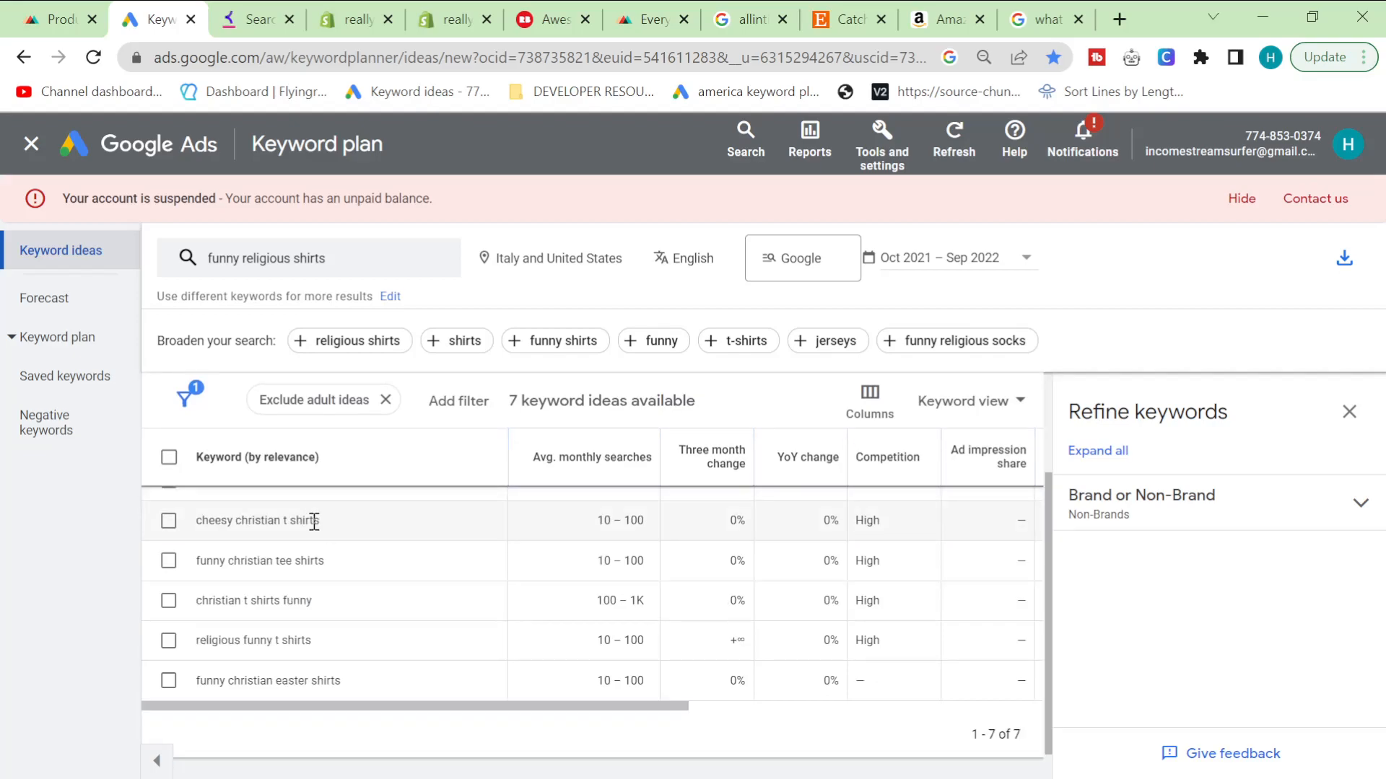
left_click_drag(195, 524, 332, 526)
key("ctrl+c")
key("ctrl+shift+Tab")
key("ctrl+v")
key("Return")
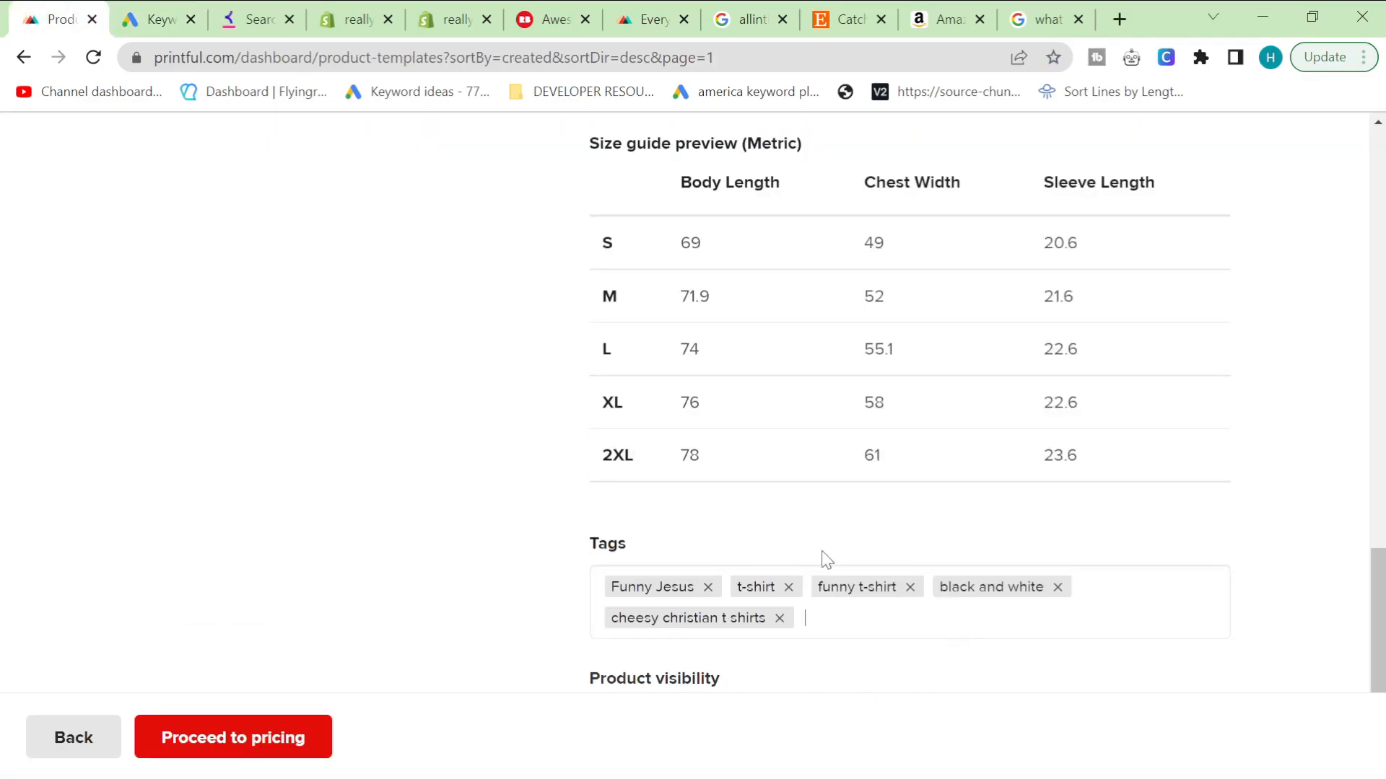
- Copy the keyword idea "christian t shirts funny" from Keyword Planner and add it as a product tag in Printful
key("ctrl+Tab")
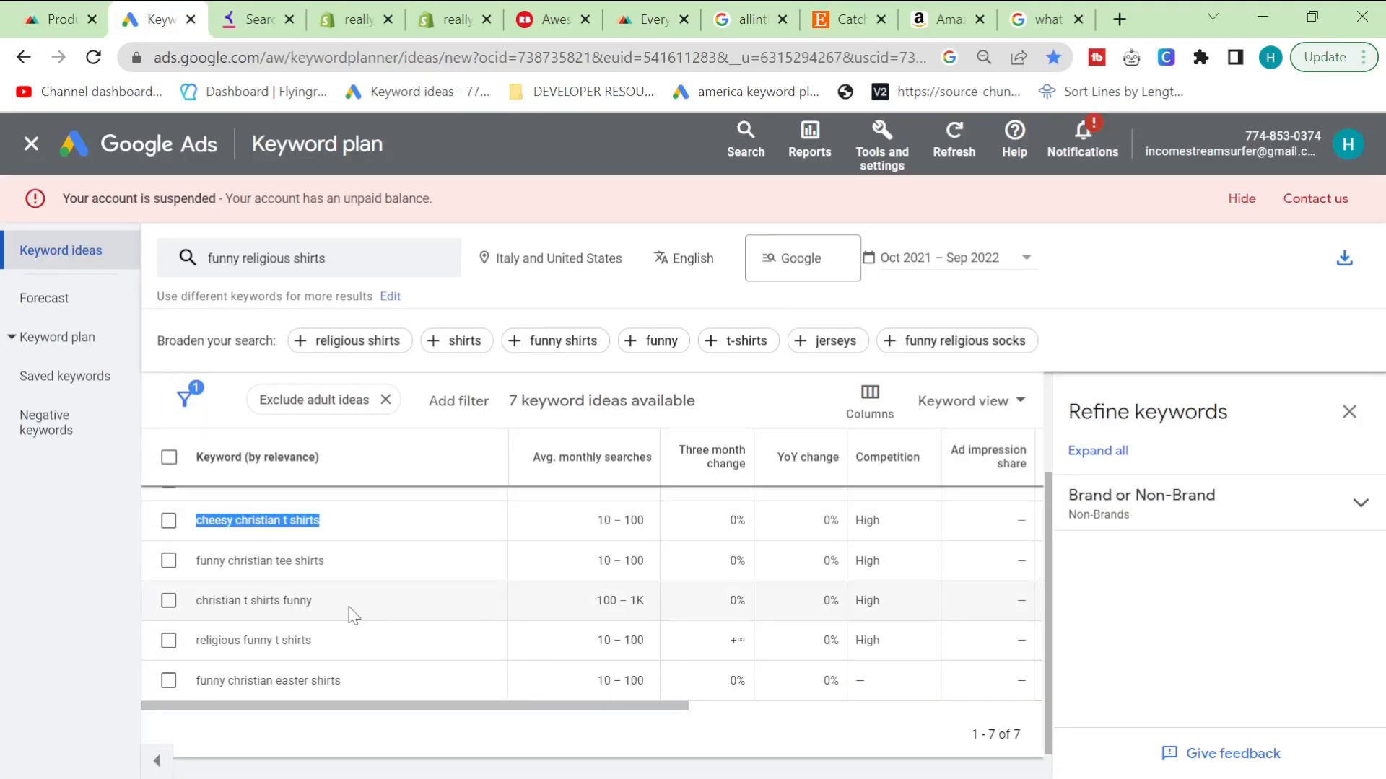
left_click_drag(351, 610, 197, 606)
key("ctrl+c")
key("ctrl+shift+Tab")
key("ctrl+v")
key("Return")
- Copy the keyword idea "religious funny t shirts" from Keyword Planner and add it as a product tag in Printful
key("ctrl+Tab")
left_click_drag(336, 644, 154, 645)
key("ctrl+c")
left_click(31, 8)
key("ctrl+v")
key("Return")
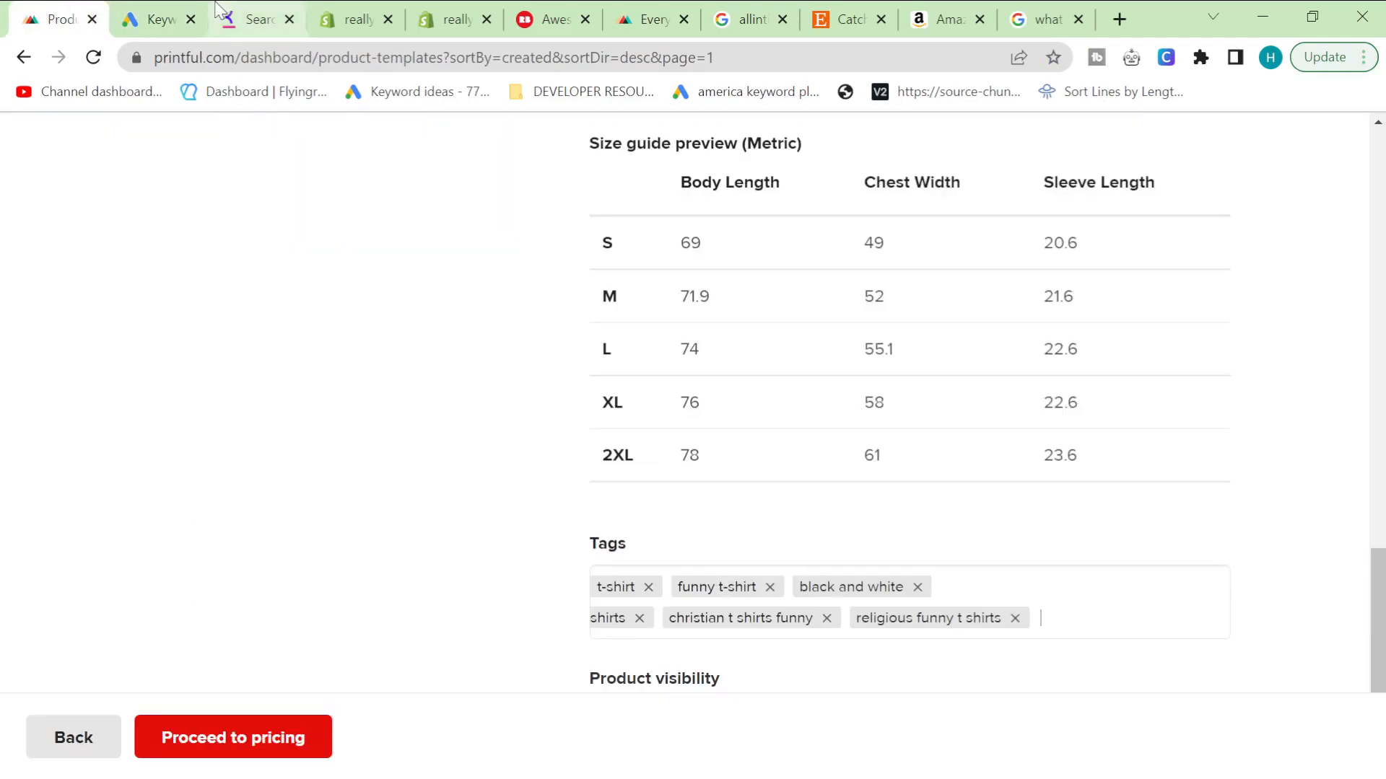
- Copy the keyword idea "funny christian easter shirts" from Keyword Planner and add it as a product tag in Printful
left_click(155, 19)
left_click_drag(369, 687, 154, 685)
key("ctrl+c")
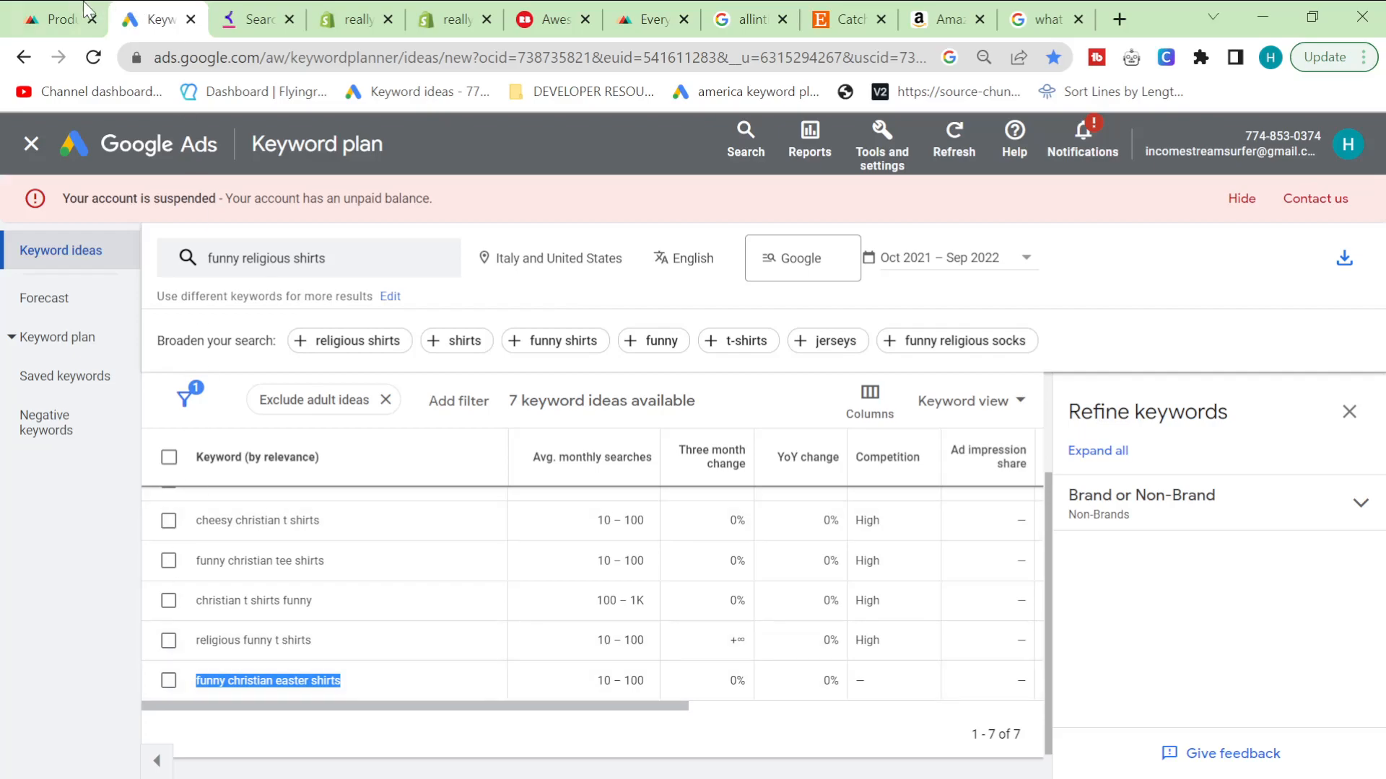
key("ctrl+shift+Tab")
key("ctrl+v")
key("Return")
- Return to Keyword Planner, select all the keyword ideas and copy them to the clipboard
left_click(155, 19)
scroll(289, 628, "up", 2)
scroll(288, 628, "down", 2)
left_click(168, 457)
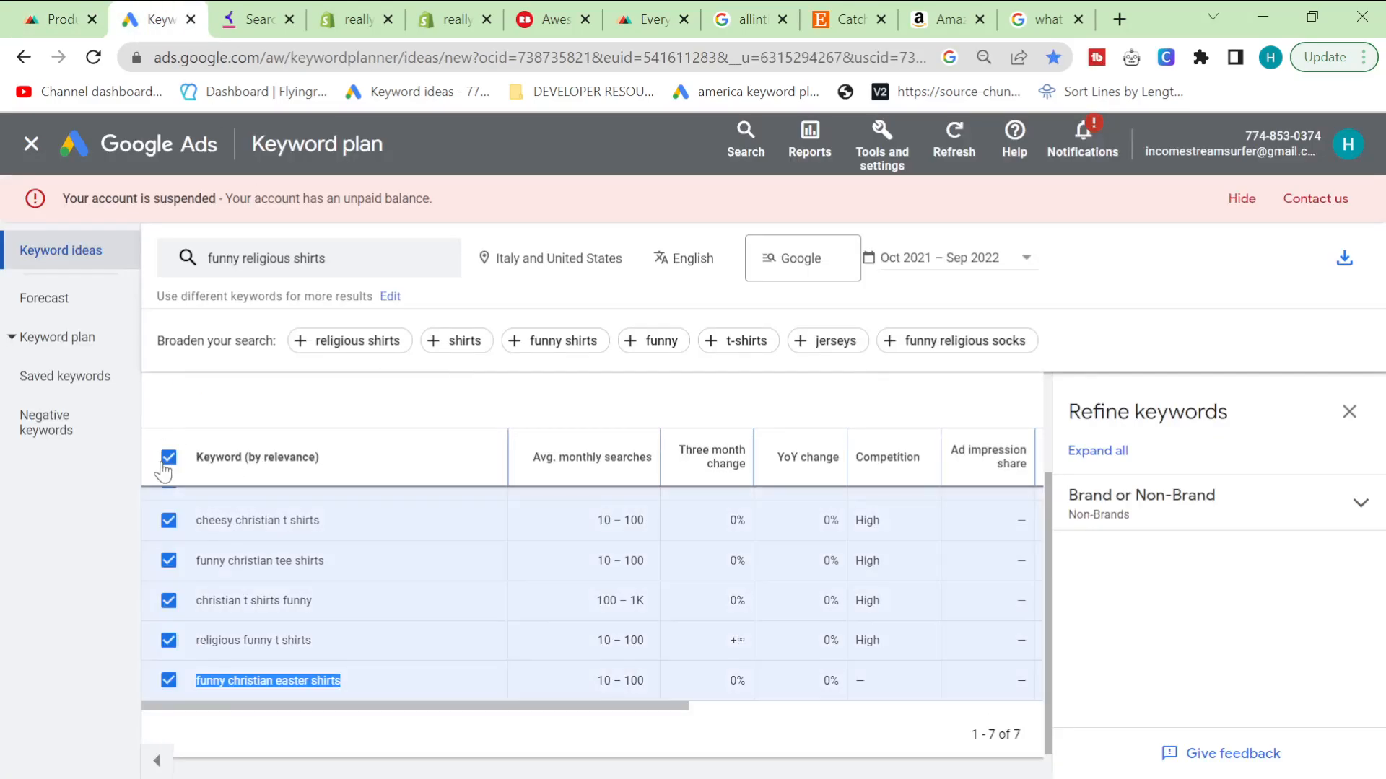
left_click(906, 397)
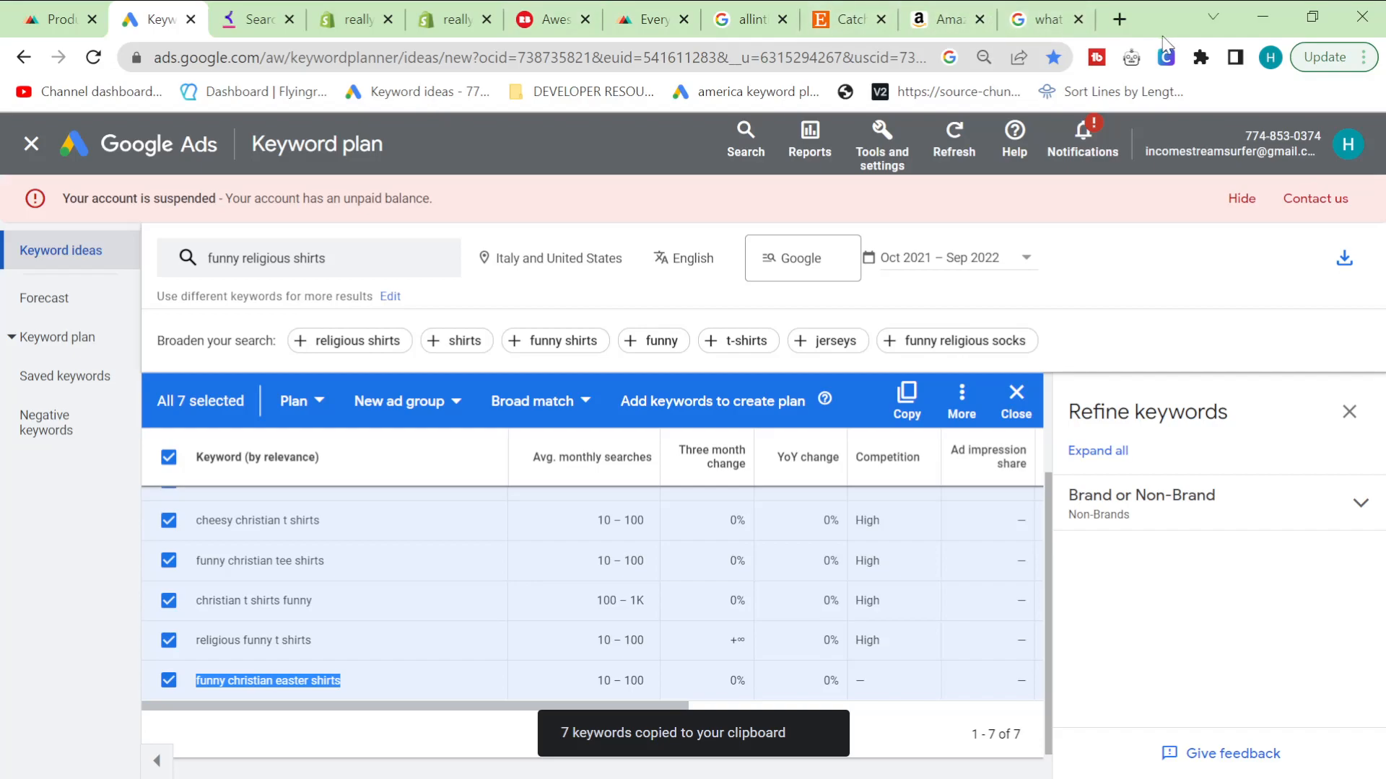
- Find Google Sheets in a new browser tab and create a blank spreadsheet
left_click(1117, 24)
type("sheets")
key("Return")
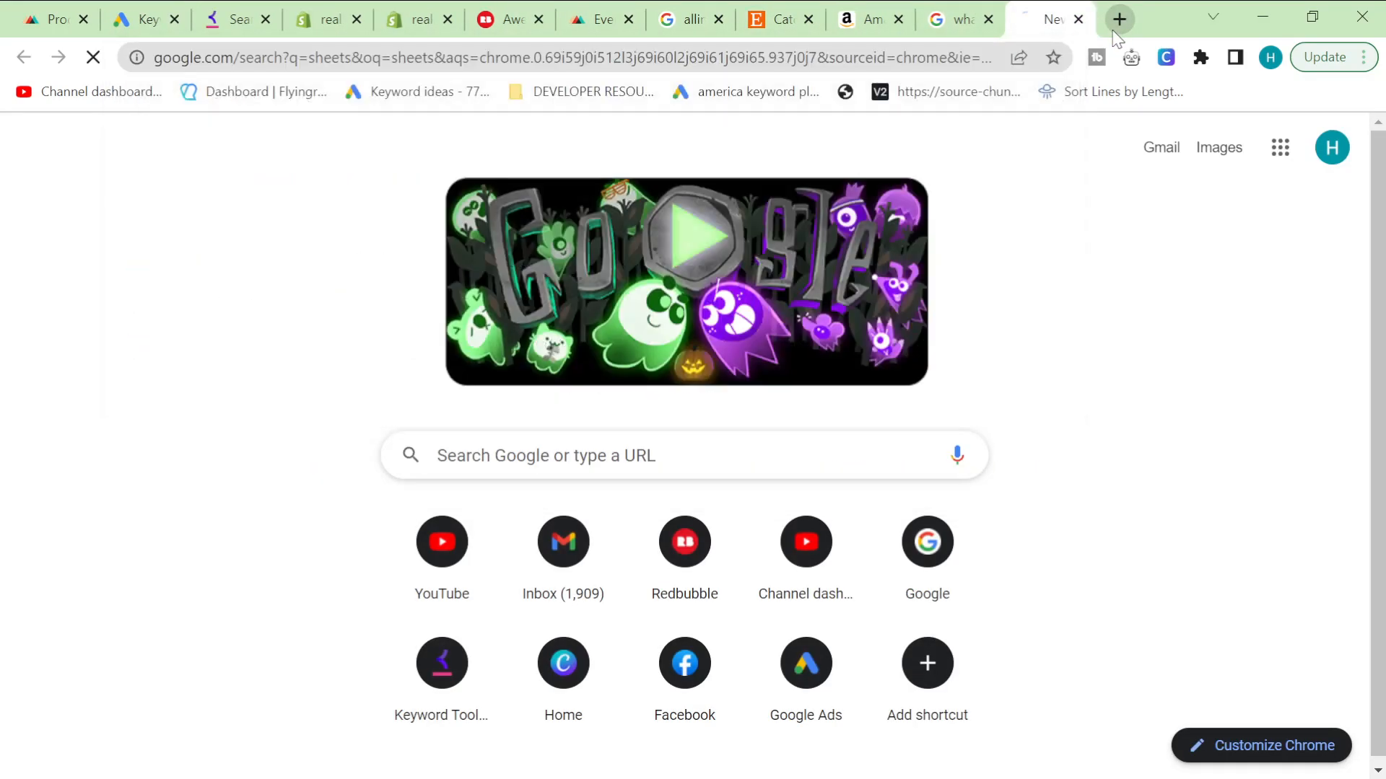
left_click(90, 422)
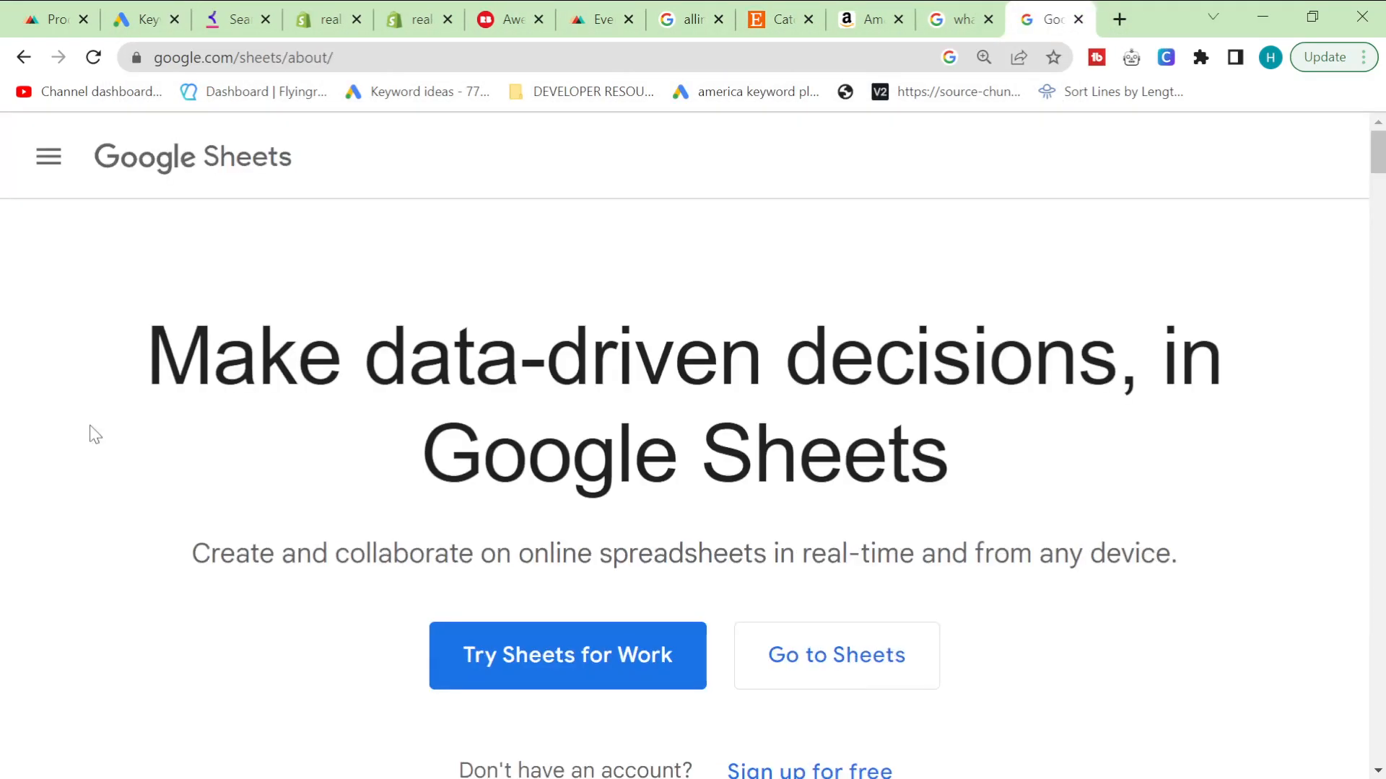
left_click(640, 673)
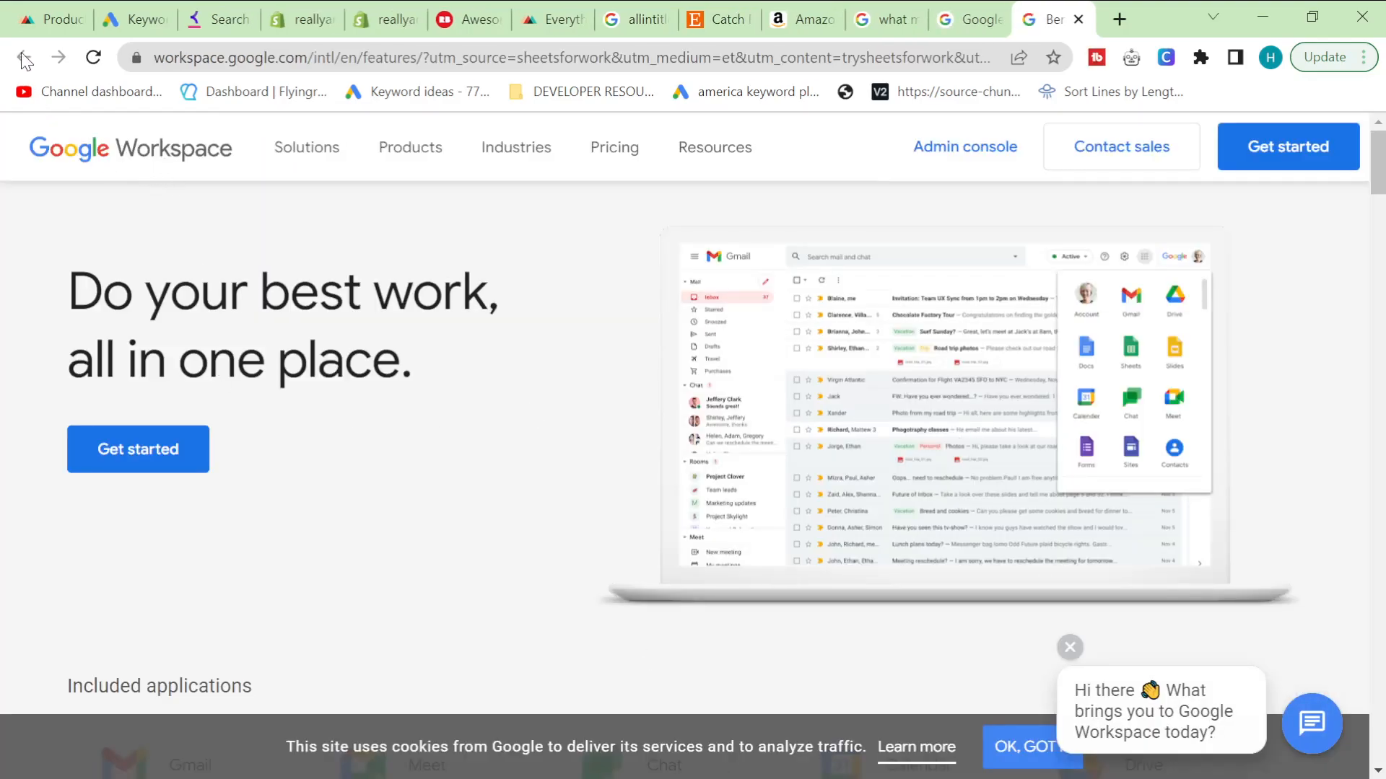
left_click(975, 20)
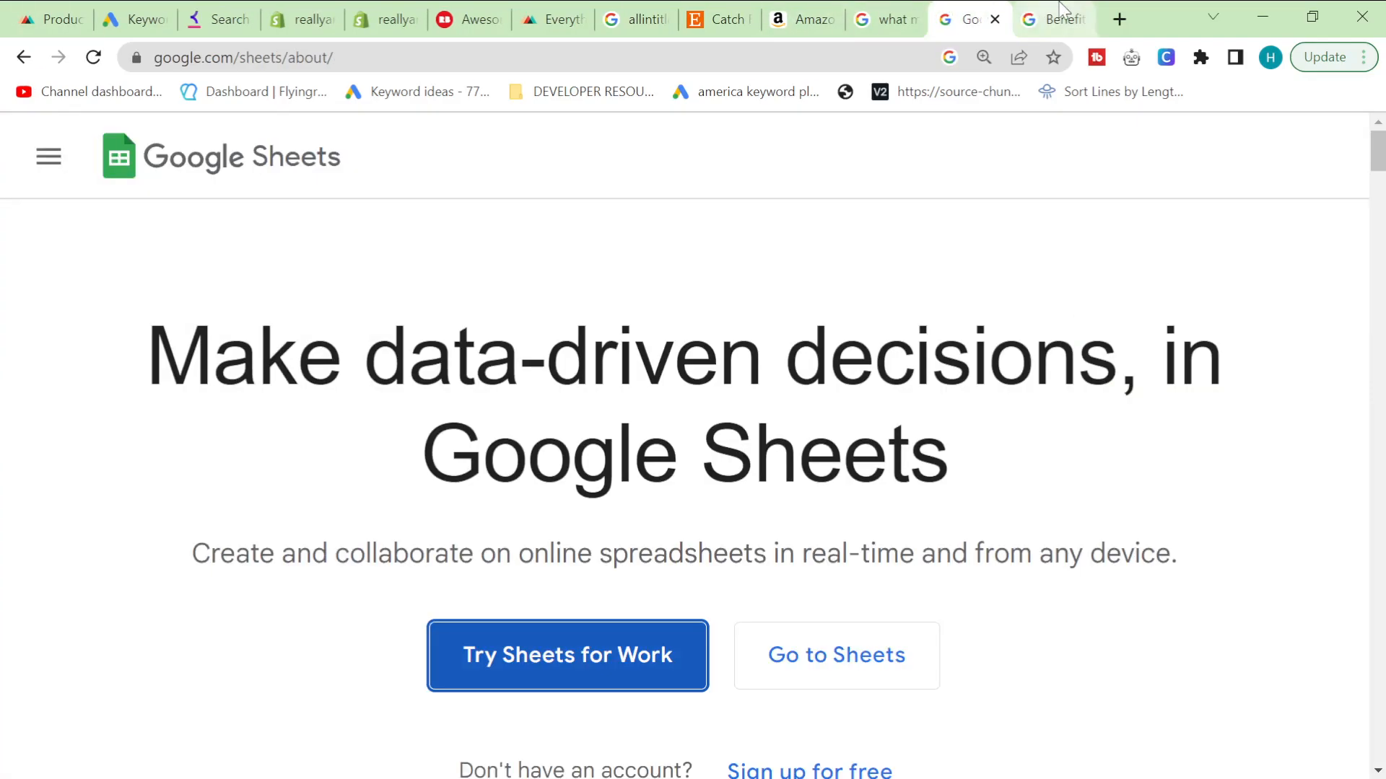
left_click(838, 675)
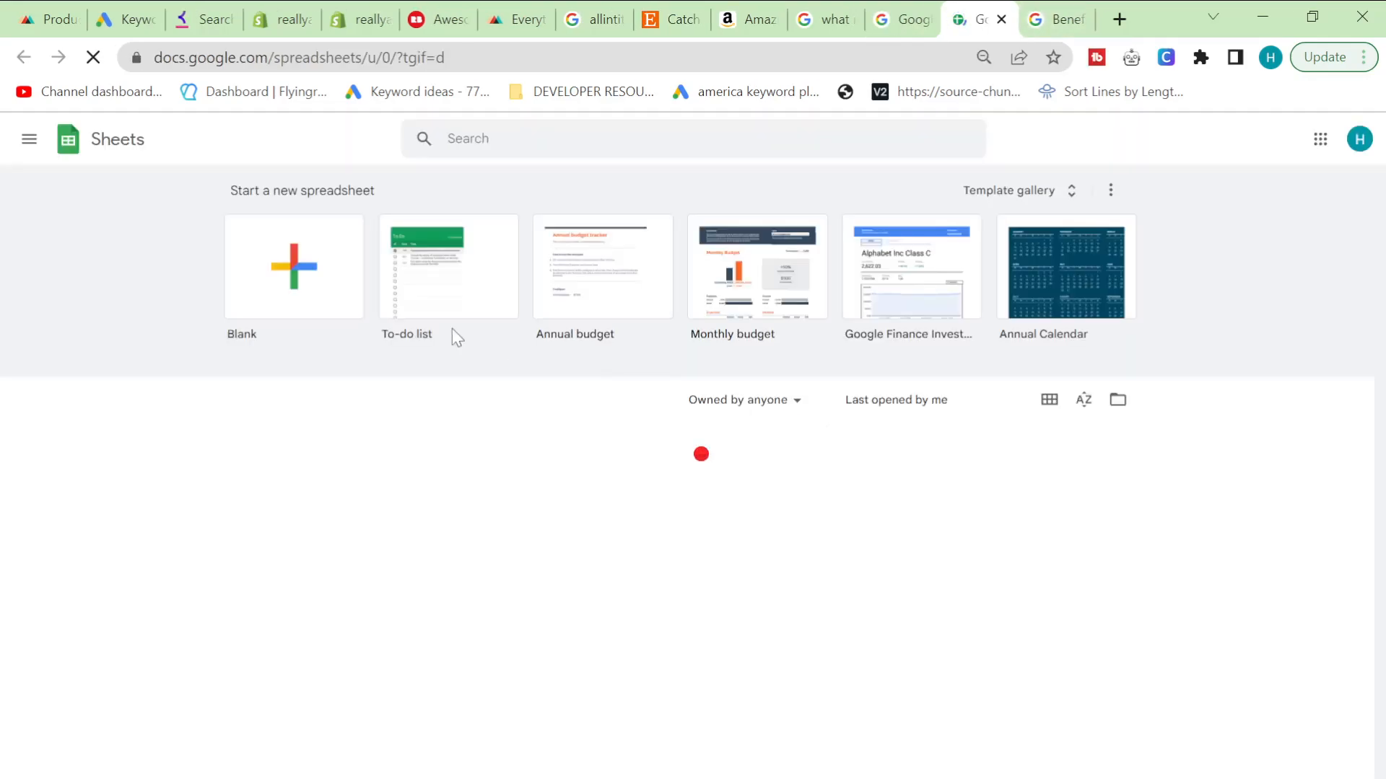
left_click(309, 268)
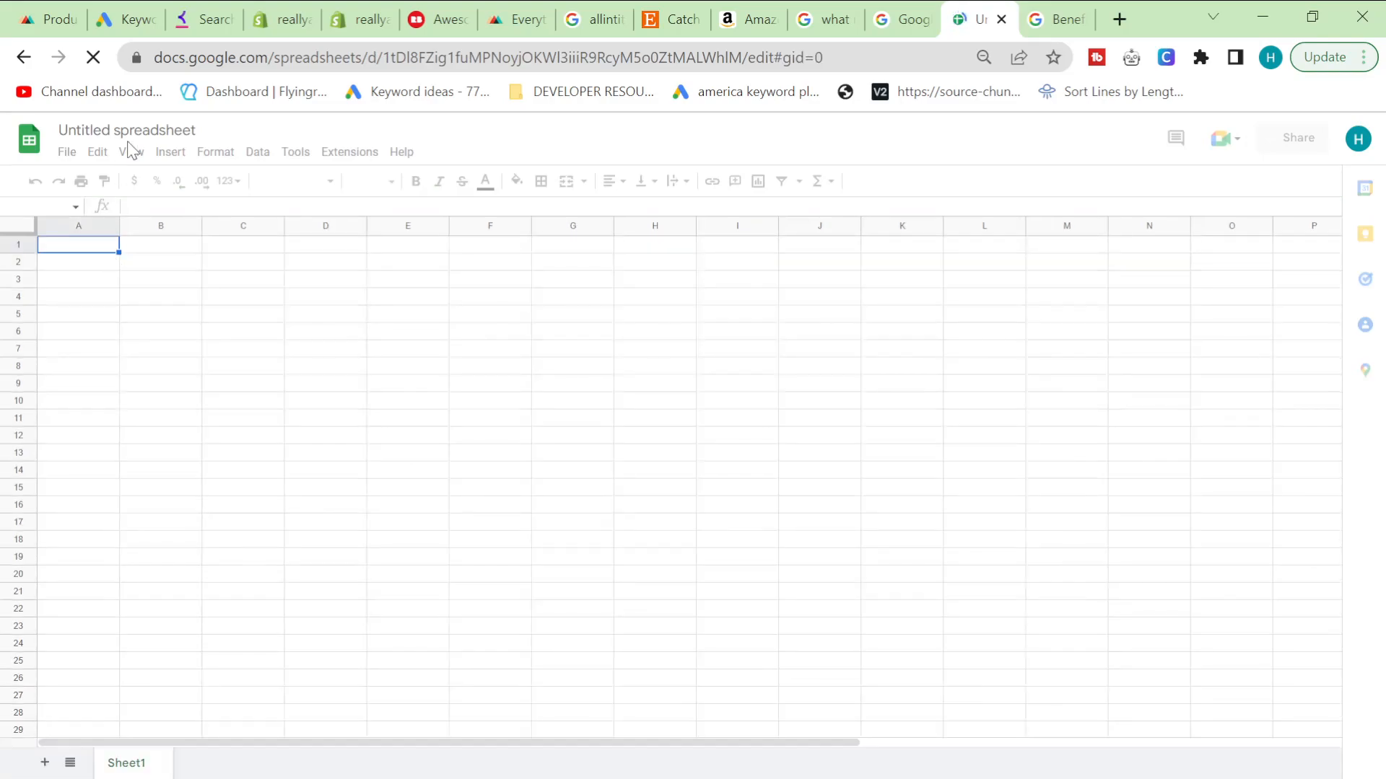
- Paste the copied keywords from cell A1 down and name the spreadsheet "Shopify Collection tags"
key("ctrl+v")
left_click(115, 127)
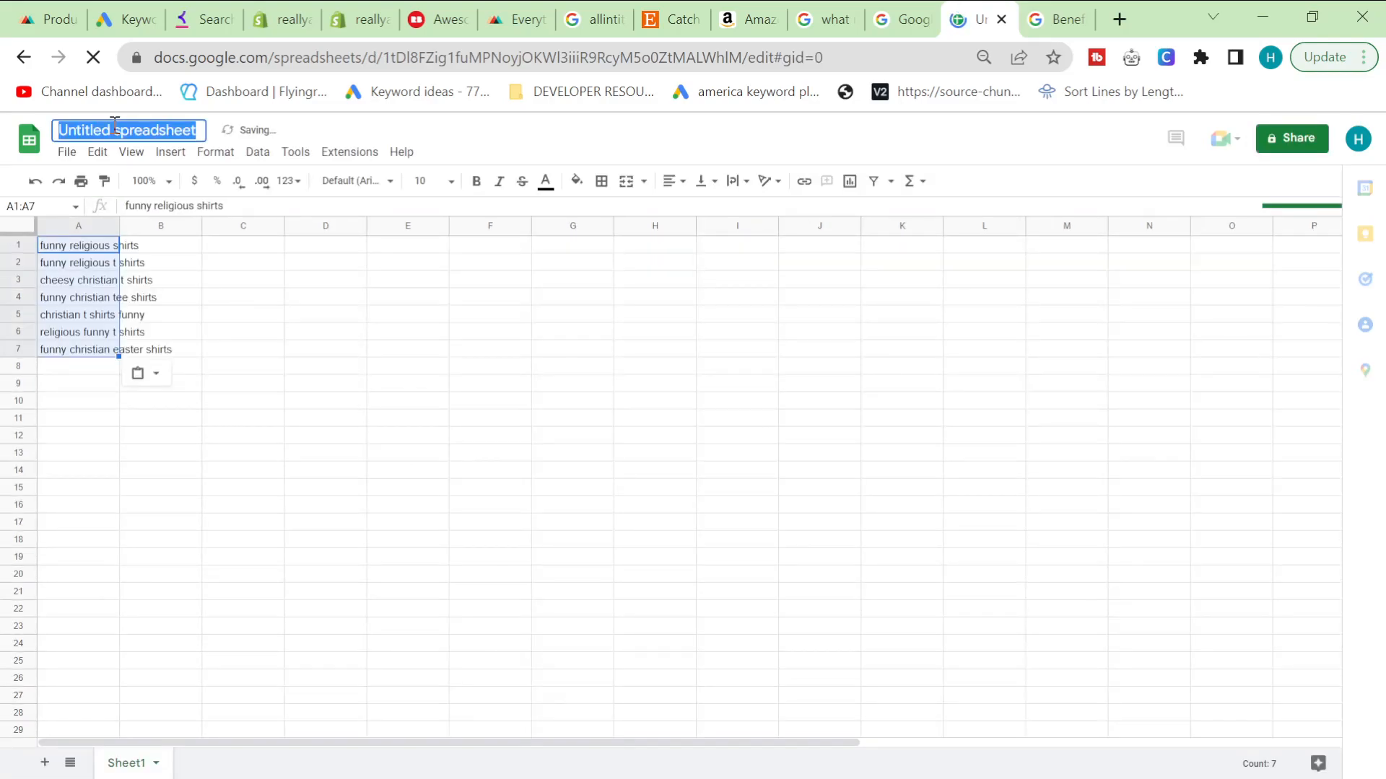
type("Shopify Collection tags")
key("Return")
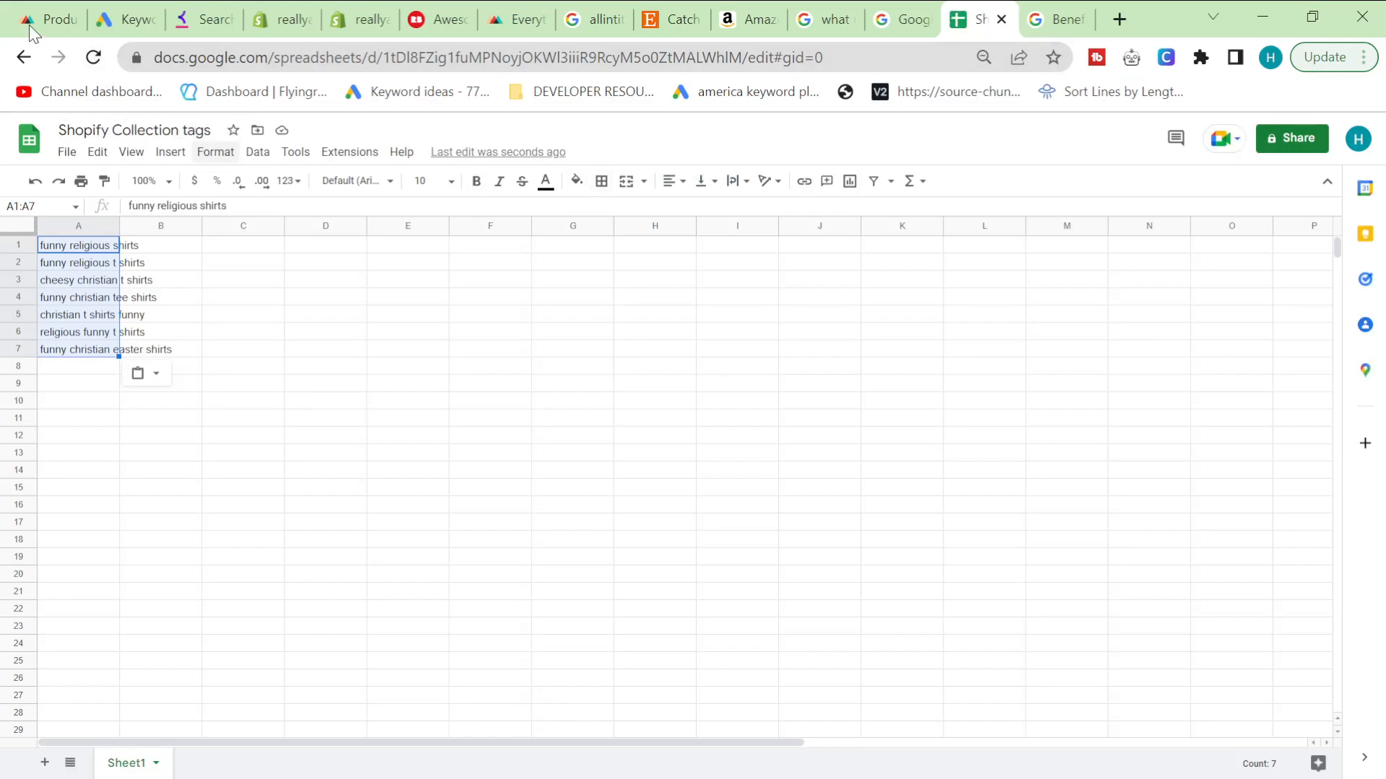
- Return to Printful and review the product title, description, size guide and tags on the details page
left_click(22, 5)
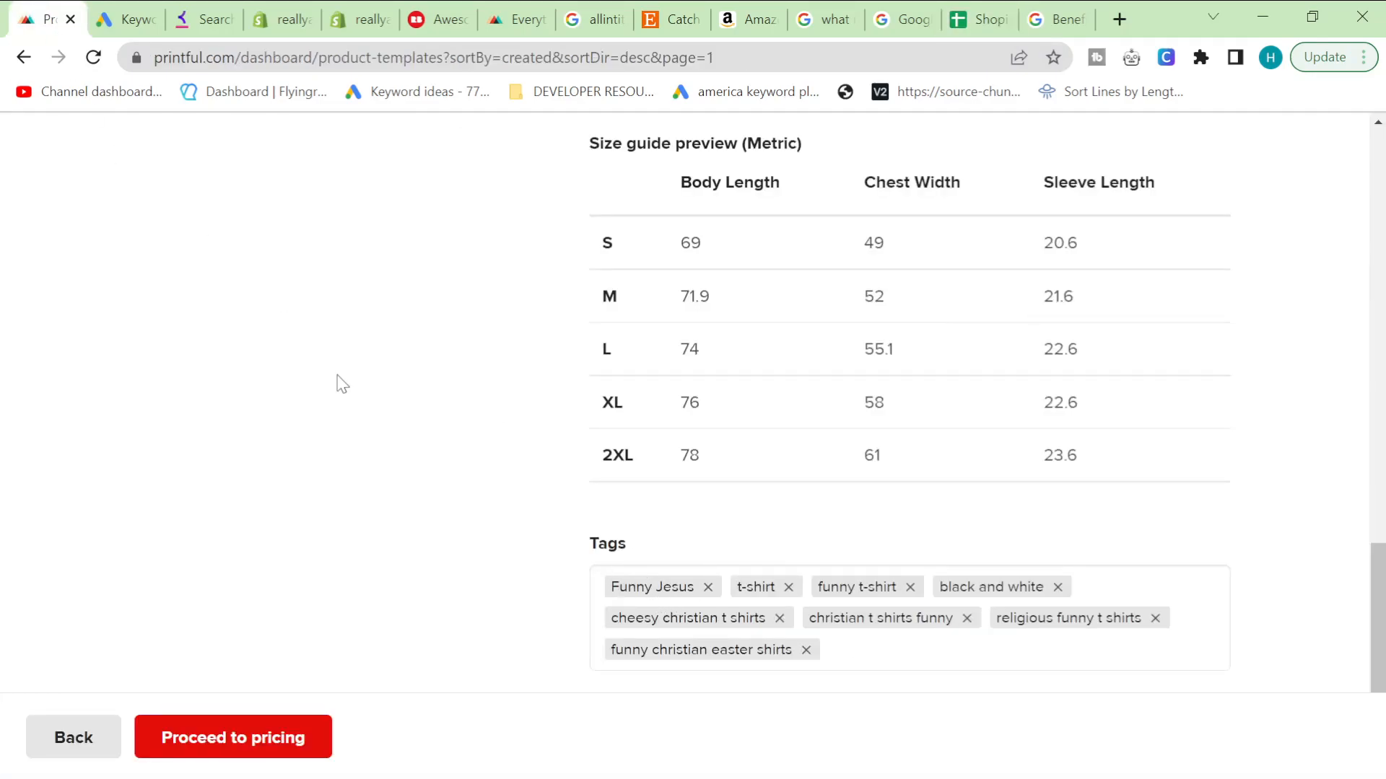
scroll(381, 532, "up", 20)
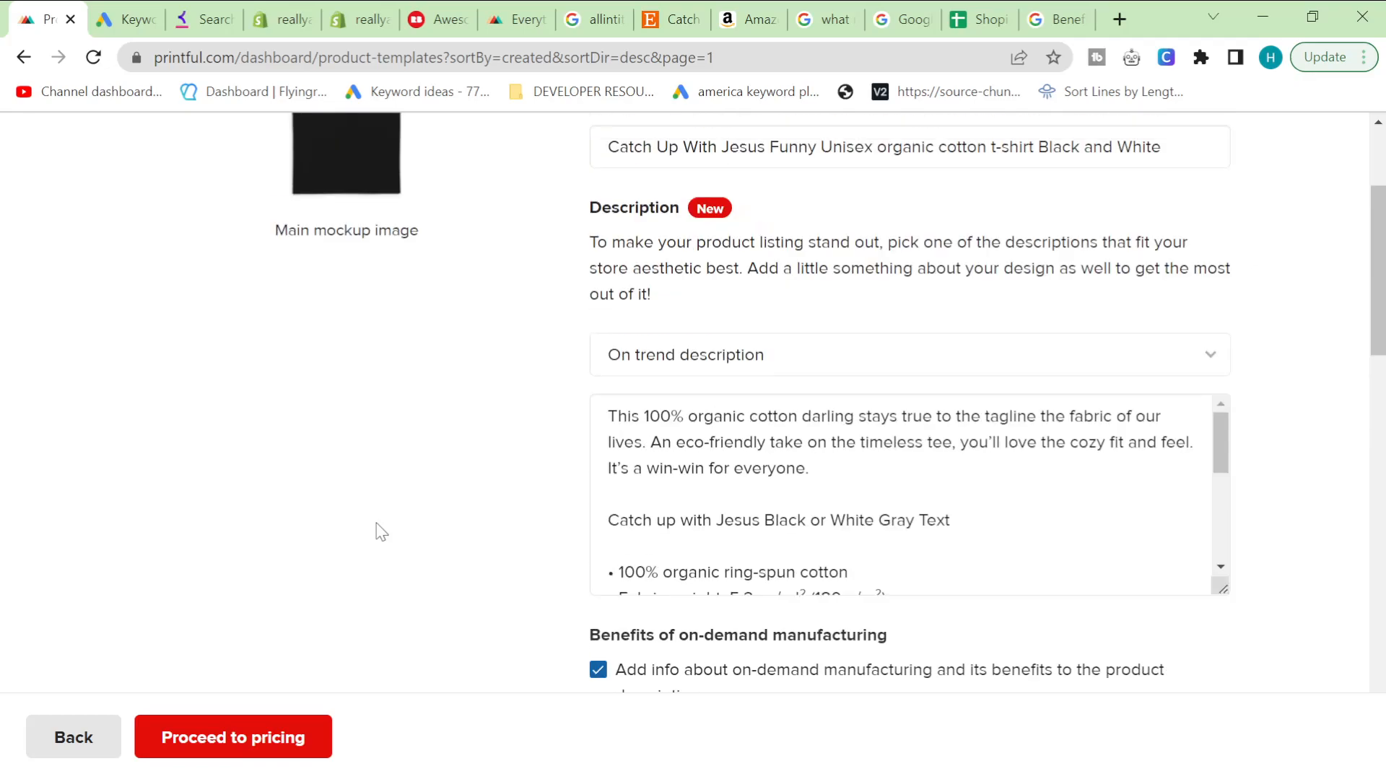
scroll(1039, 674, "down", 20)
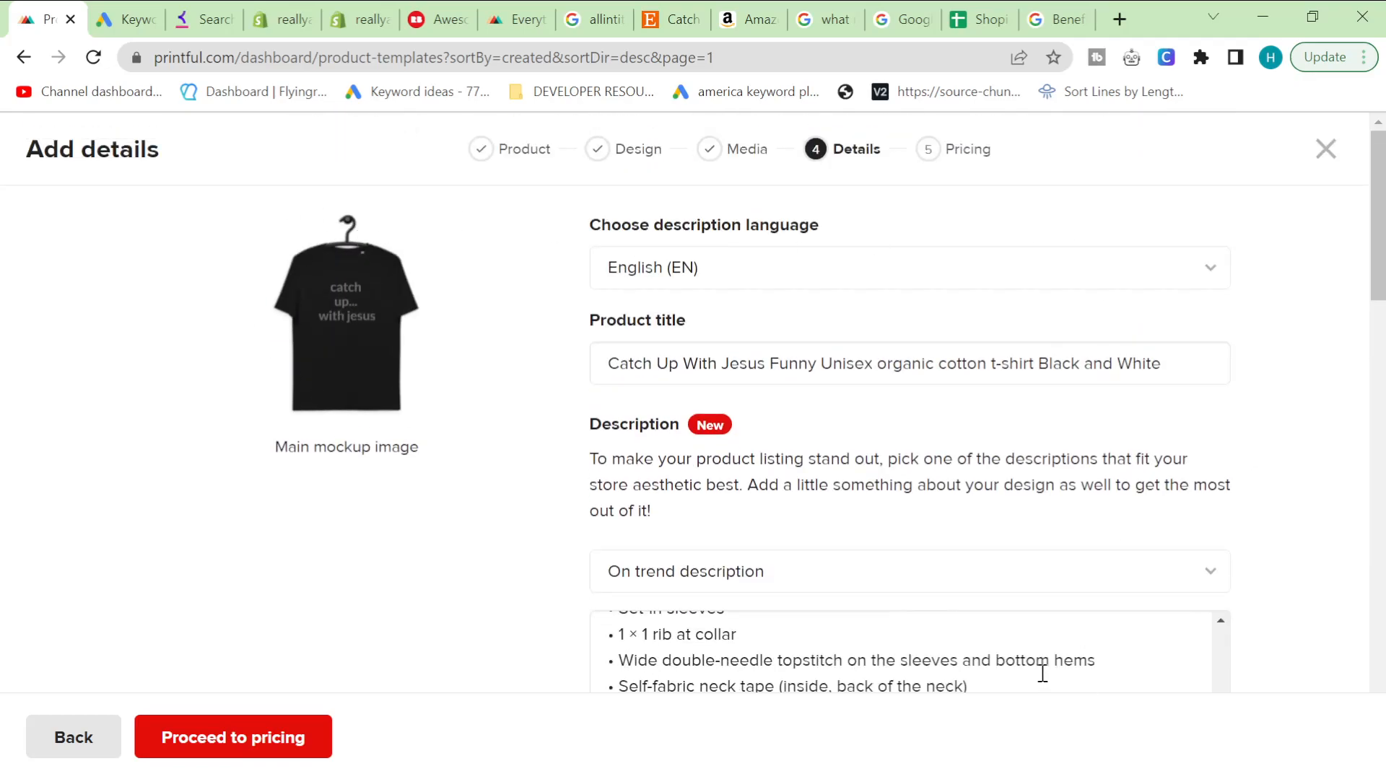
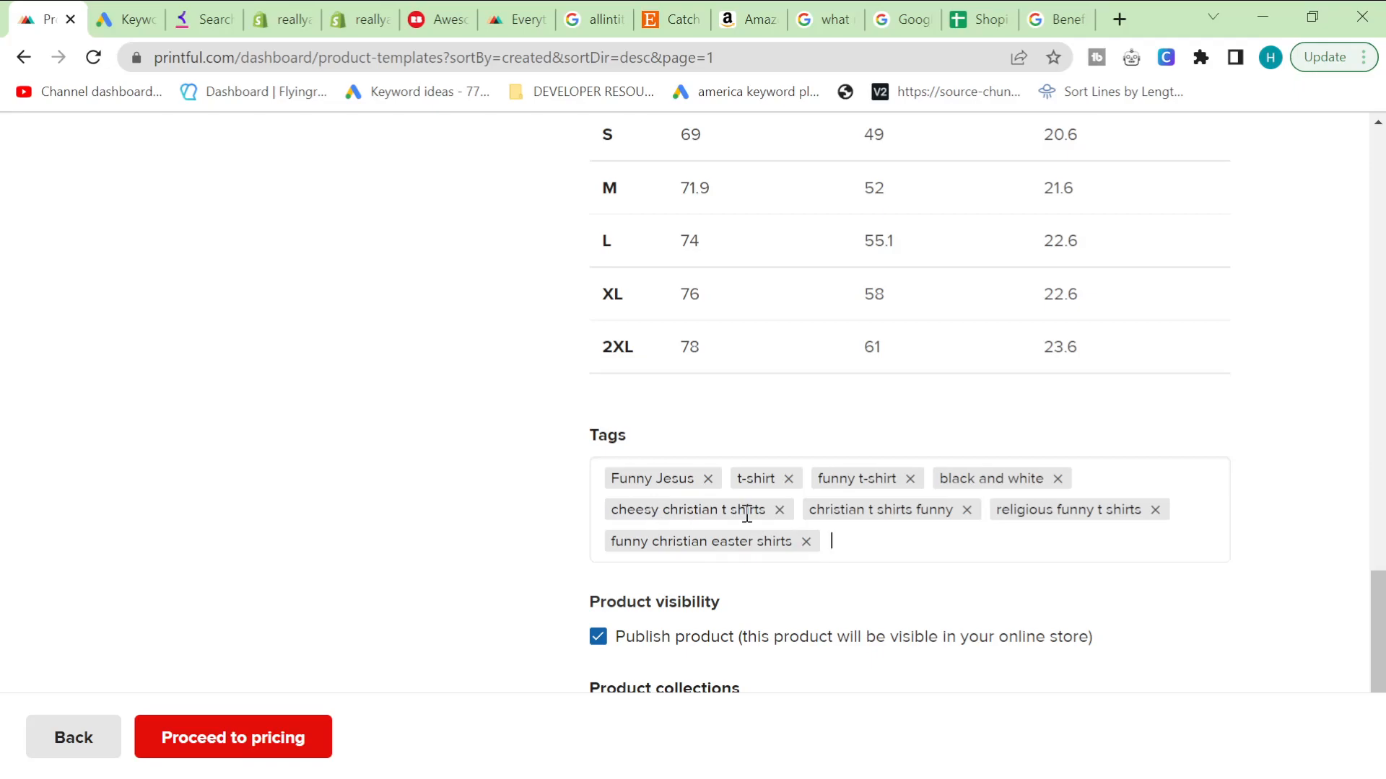
scroll(747, 514, "up", 20)
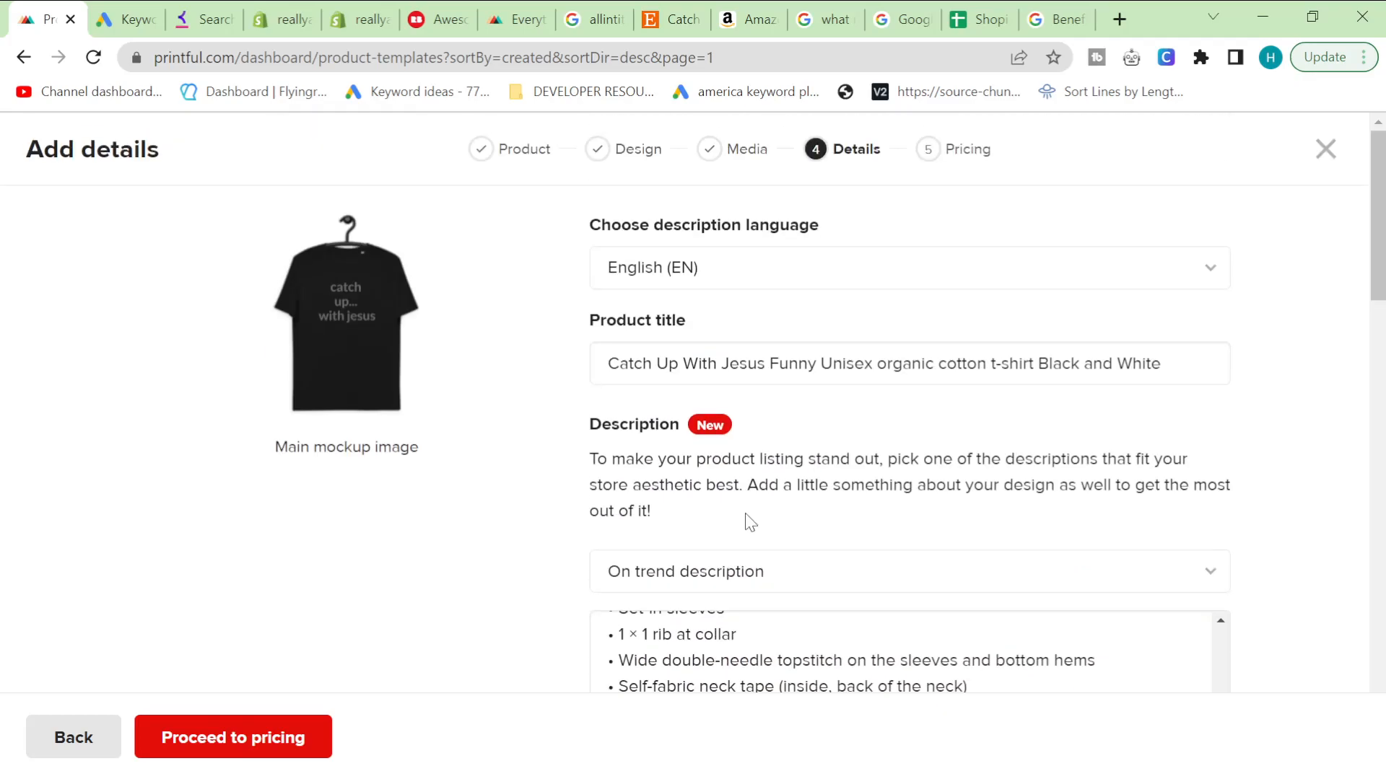
- Review the t-shirt's product details down to the tags and check the available product collections
scroll(745, 514, "down", 3)
scroll(745, 514, "up", 3)
scroll(675, 495, "down", 20)
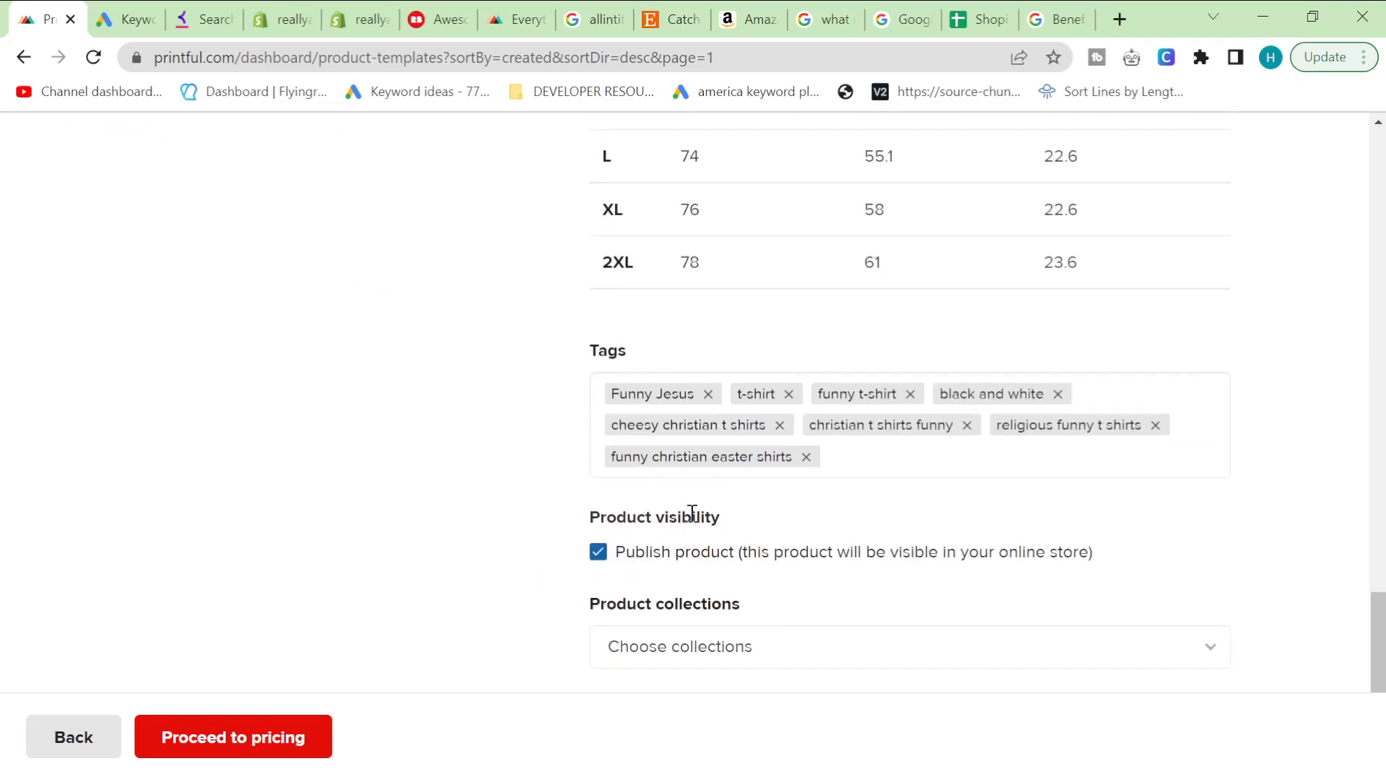
left_click(778, 654)
left_click(475, 556)
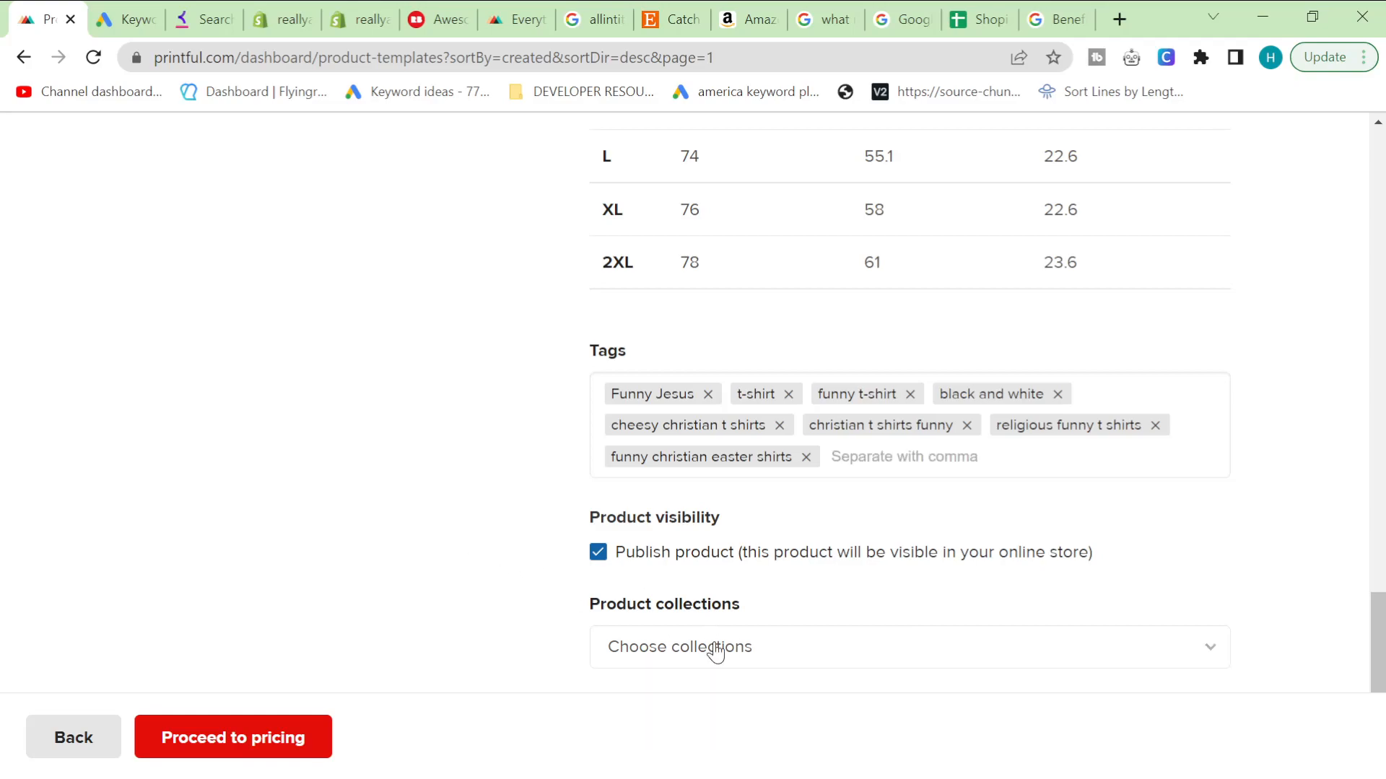
left_click(717, 652)
left_click(480, 588)
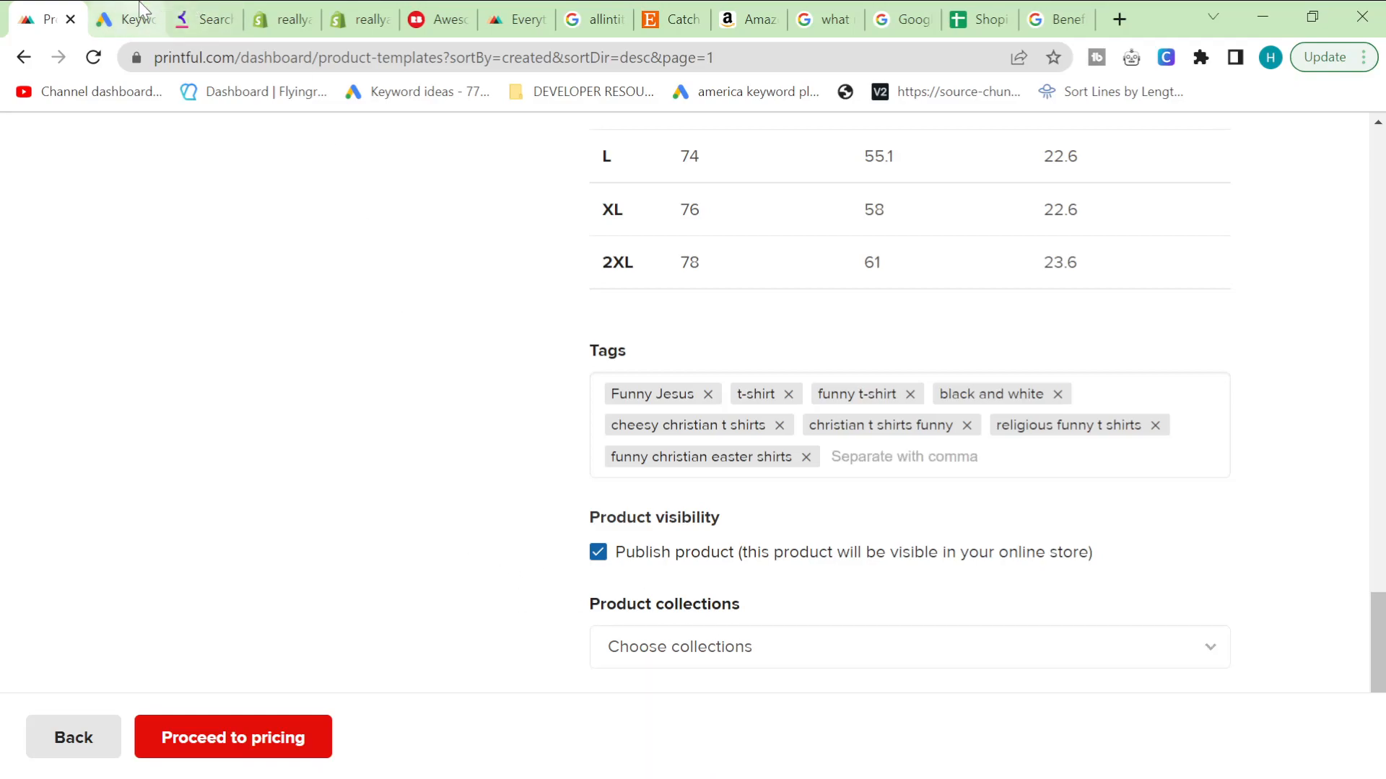
- Switch to the Shopify admin and open the store's product collections list
left_click_drag(303, 10, 132, 16)
left_click(90, 357)
left_click(85, 389)
- Return to the Printful product details and check the collection choices, description, size guides and tags
left_click(47, 18)
left_click(708, 653)
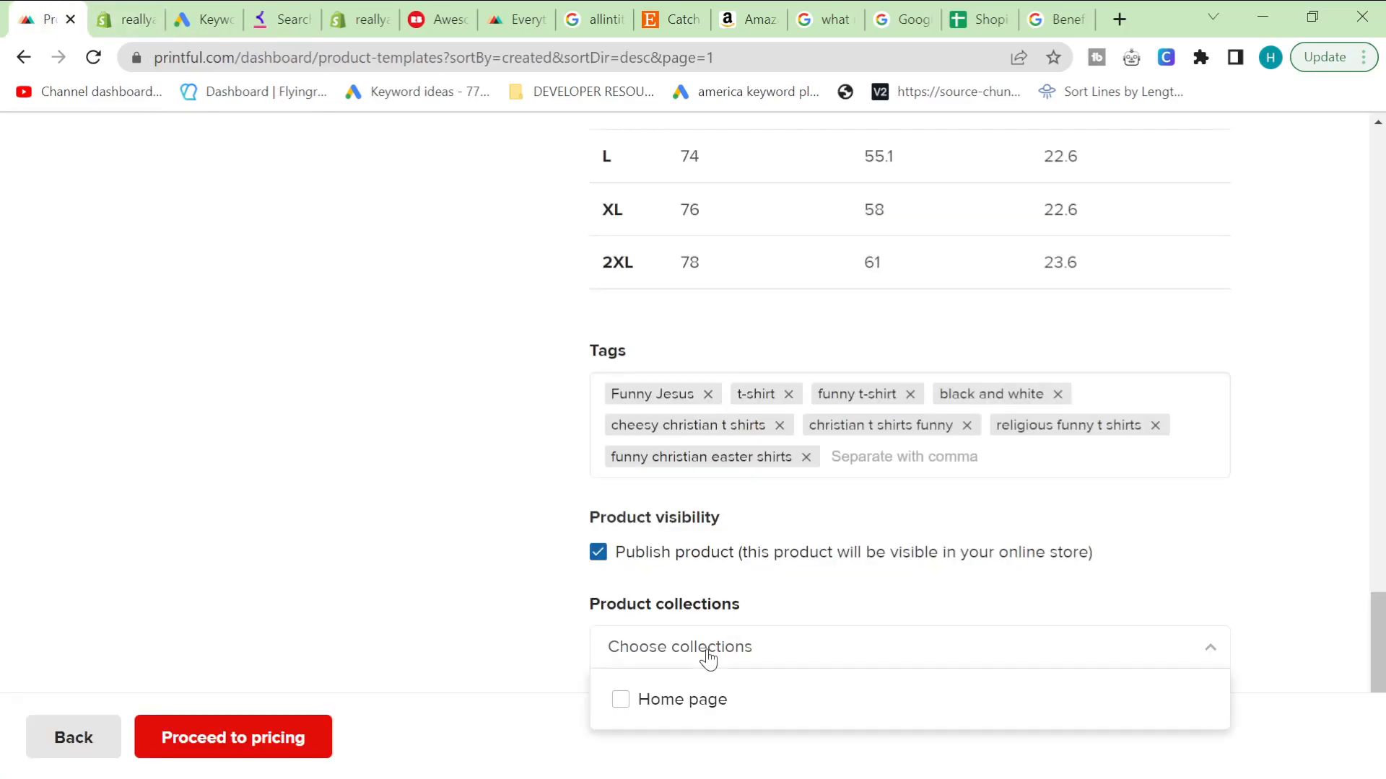
left_click(708, 657)
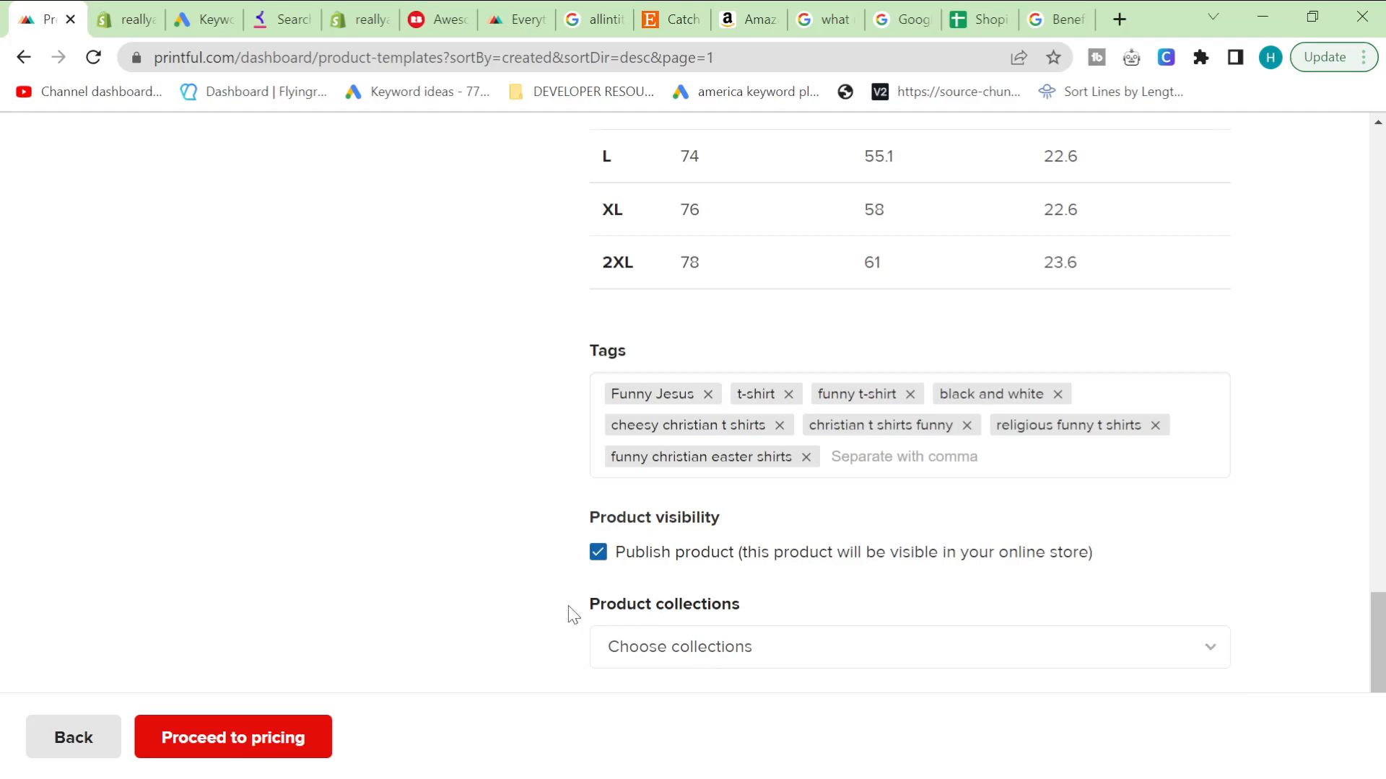
scroll(474, 606, "up", 20)
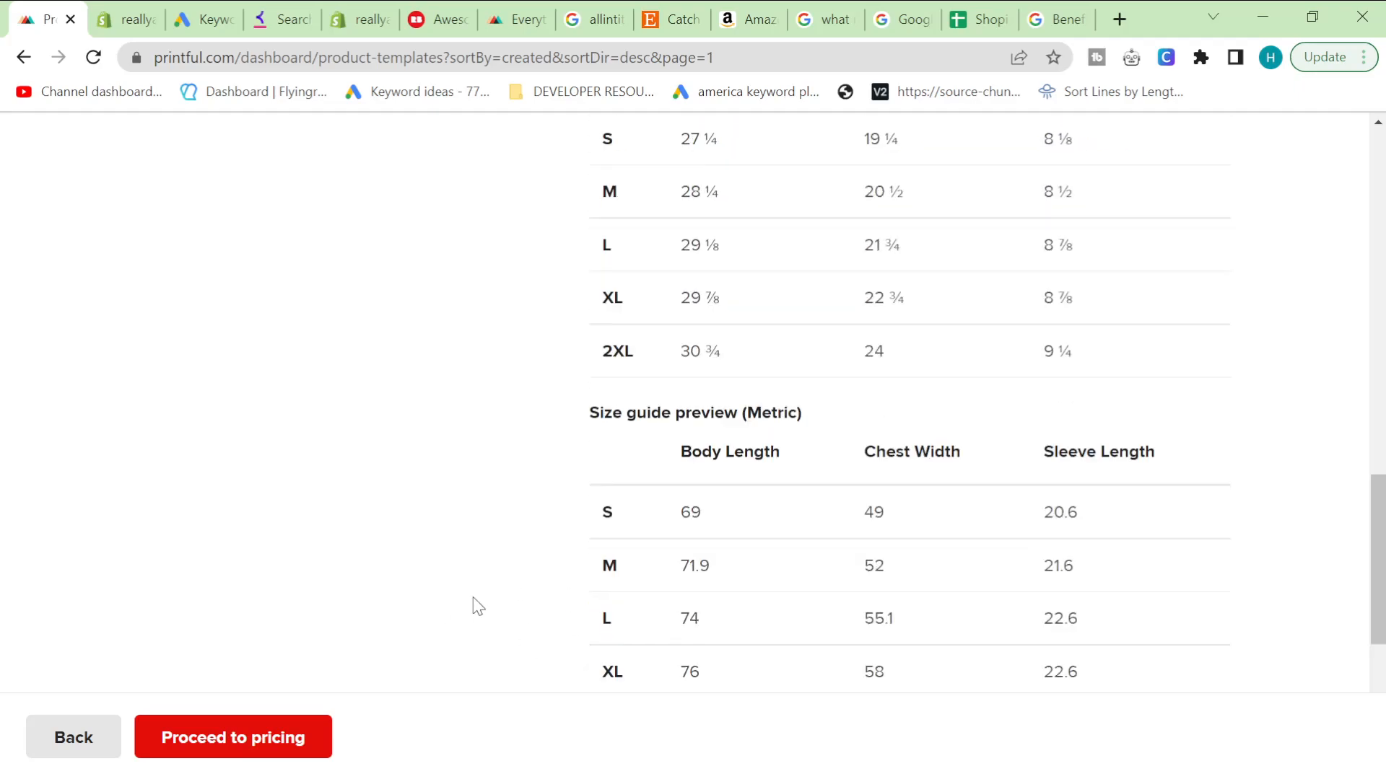
scroll(474, 606, "up", 7)
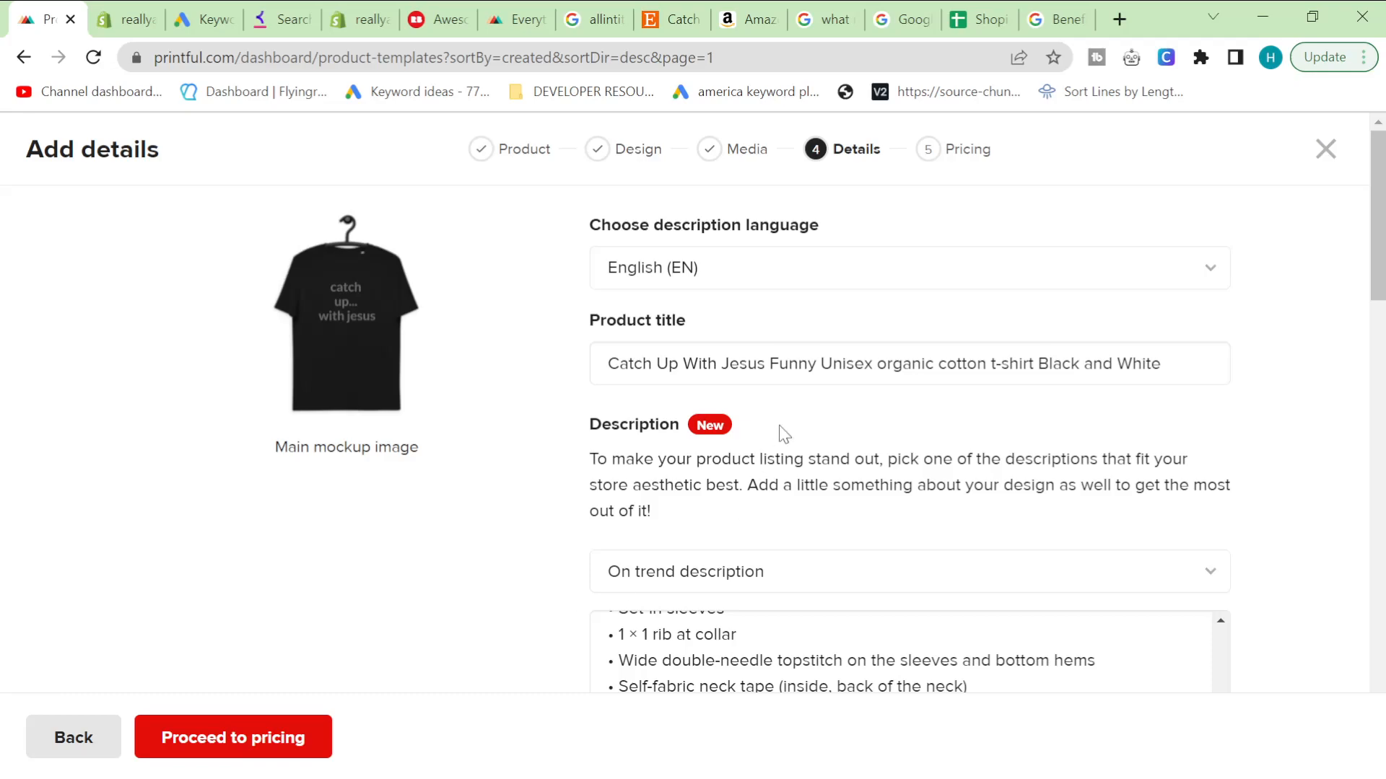
scroll(503, 549, "down", 5)
scroll(696, 451, "up", 8)
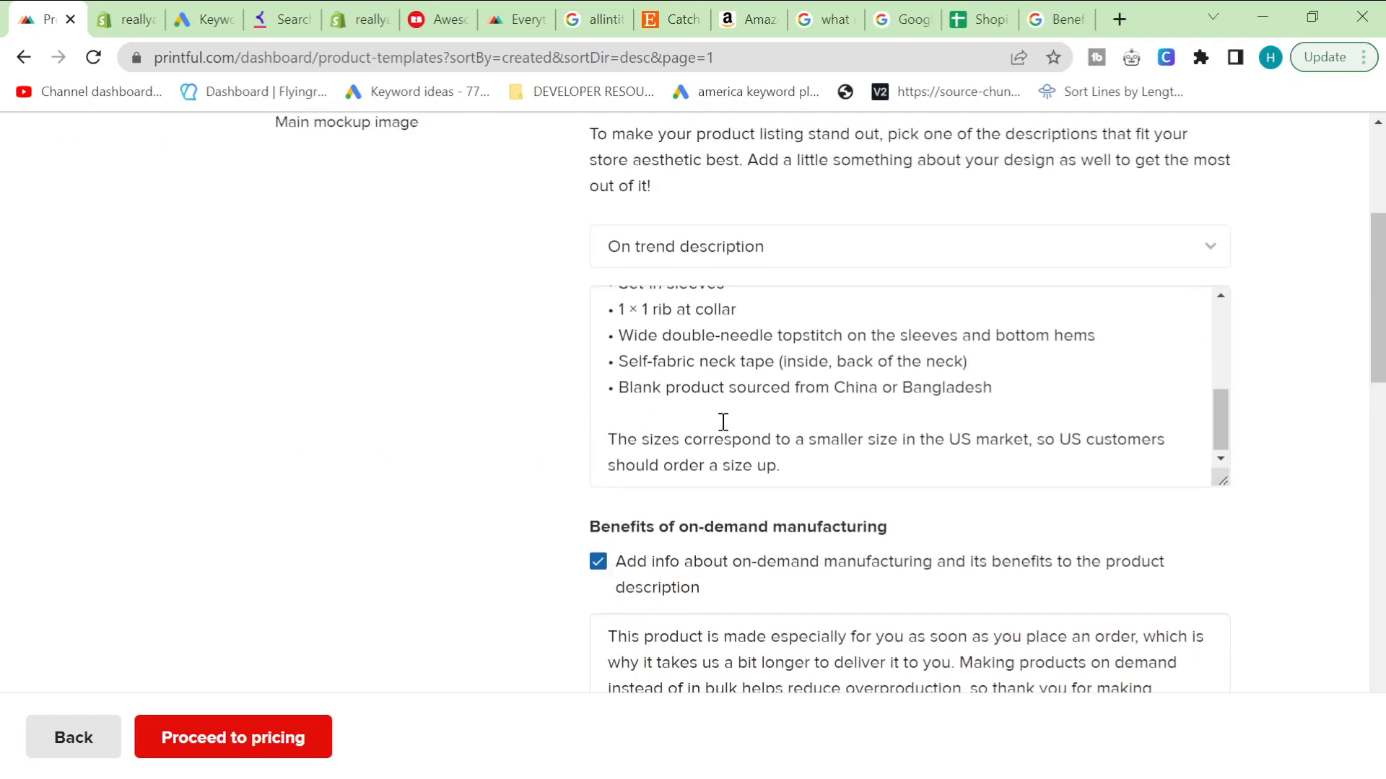
scroll(471, 480, "down", 20)
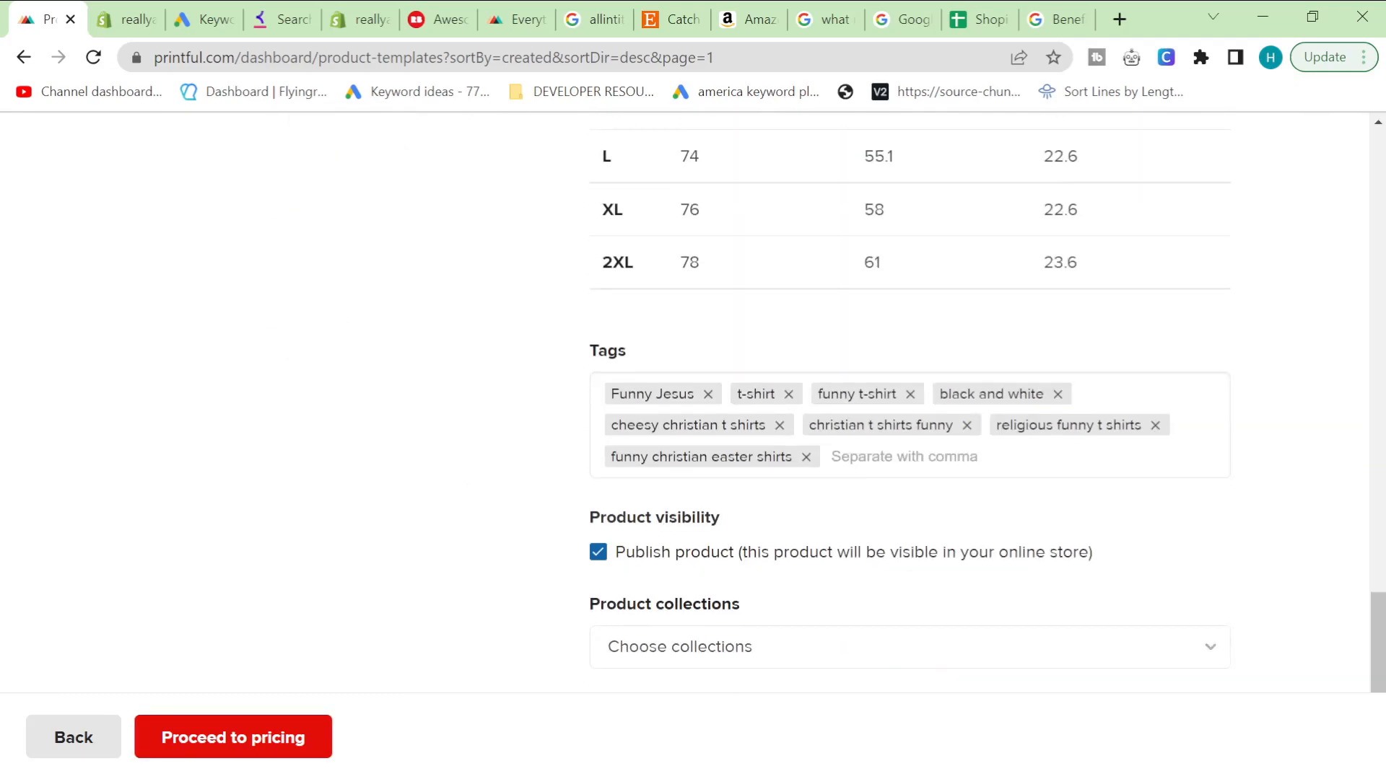
- Proceed to the pricing stage and look over the retail price and revenue for each shirt size
left_click(277, 740)
scroll(794, 599, "down", 3)
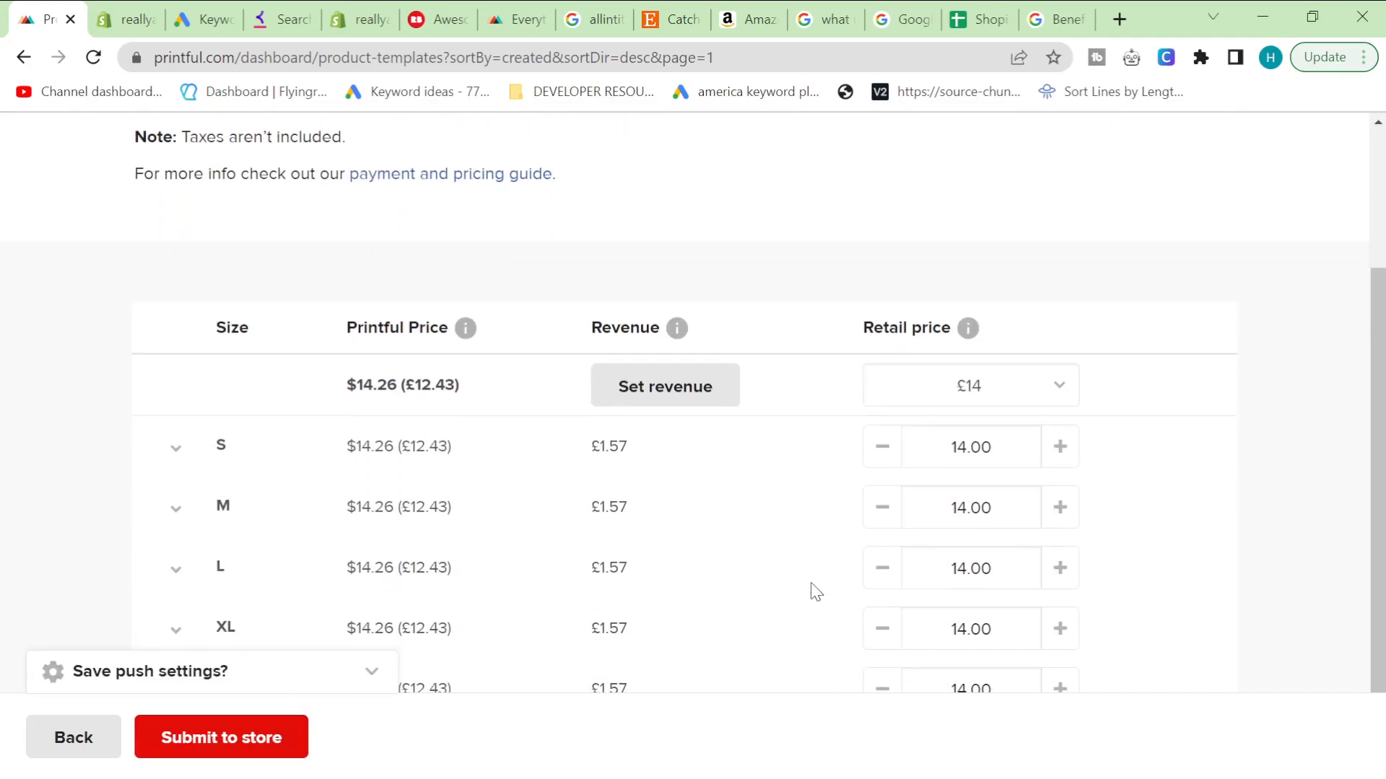
scroll(888, 440, "down", 2)
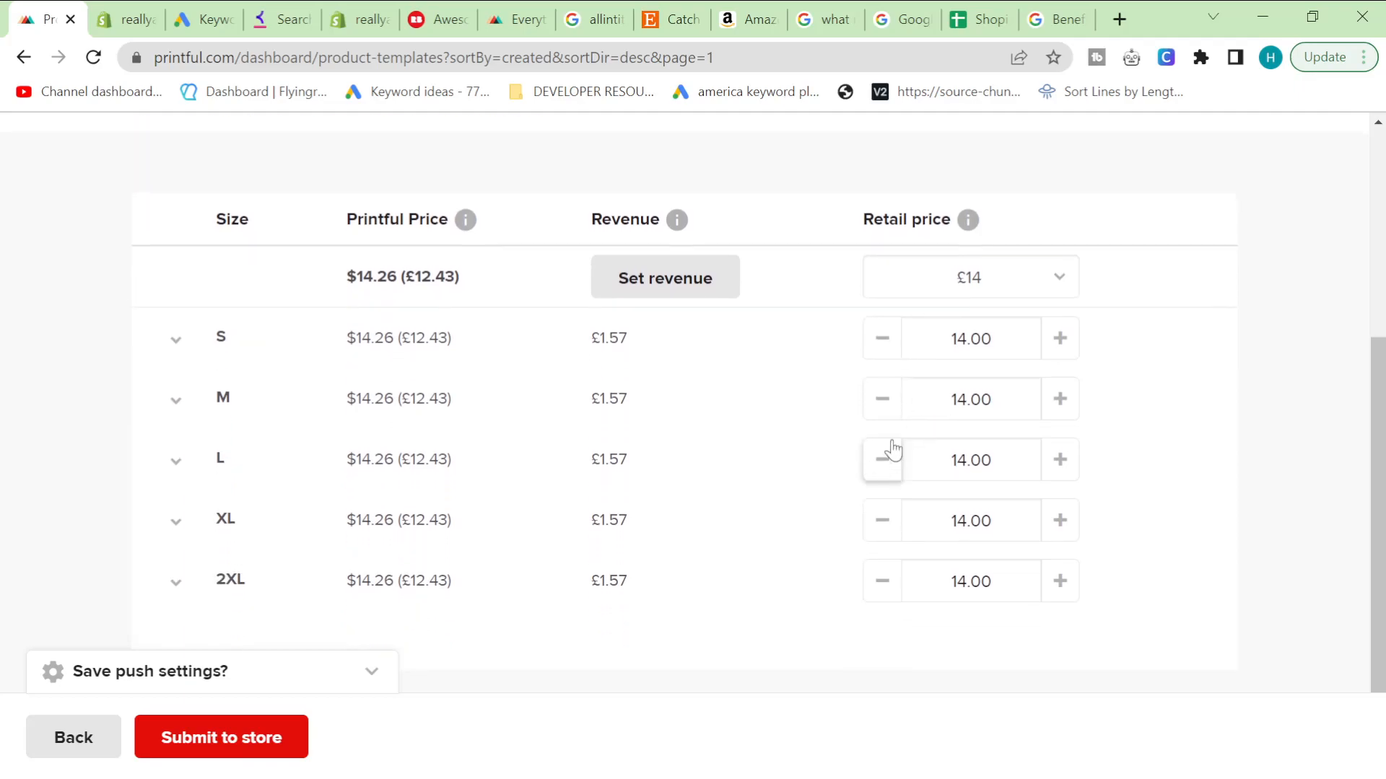
scroll(938, 476, "up", 3)
left_click(1003, 498)
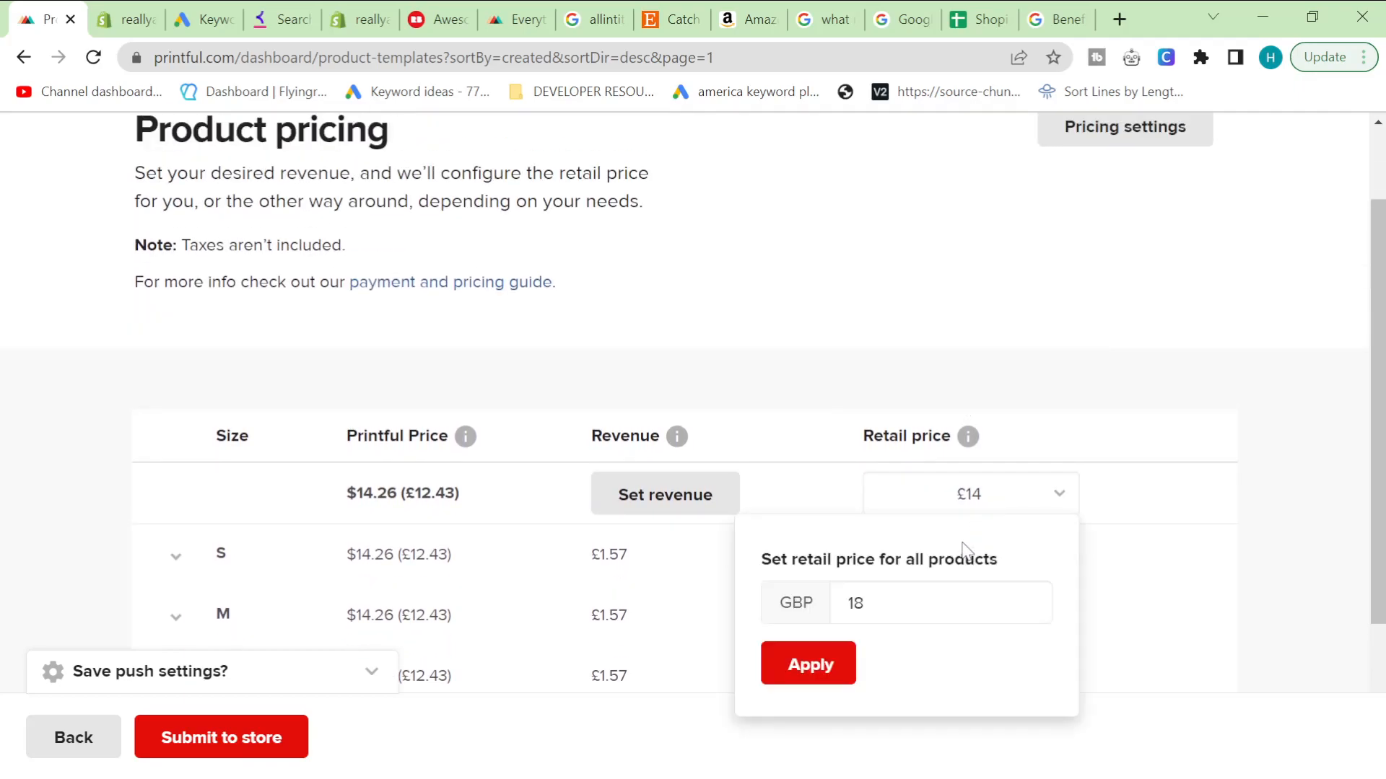
left_click(1149, 413)
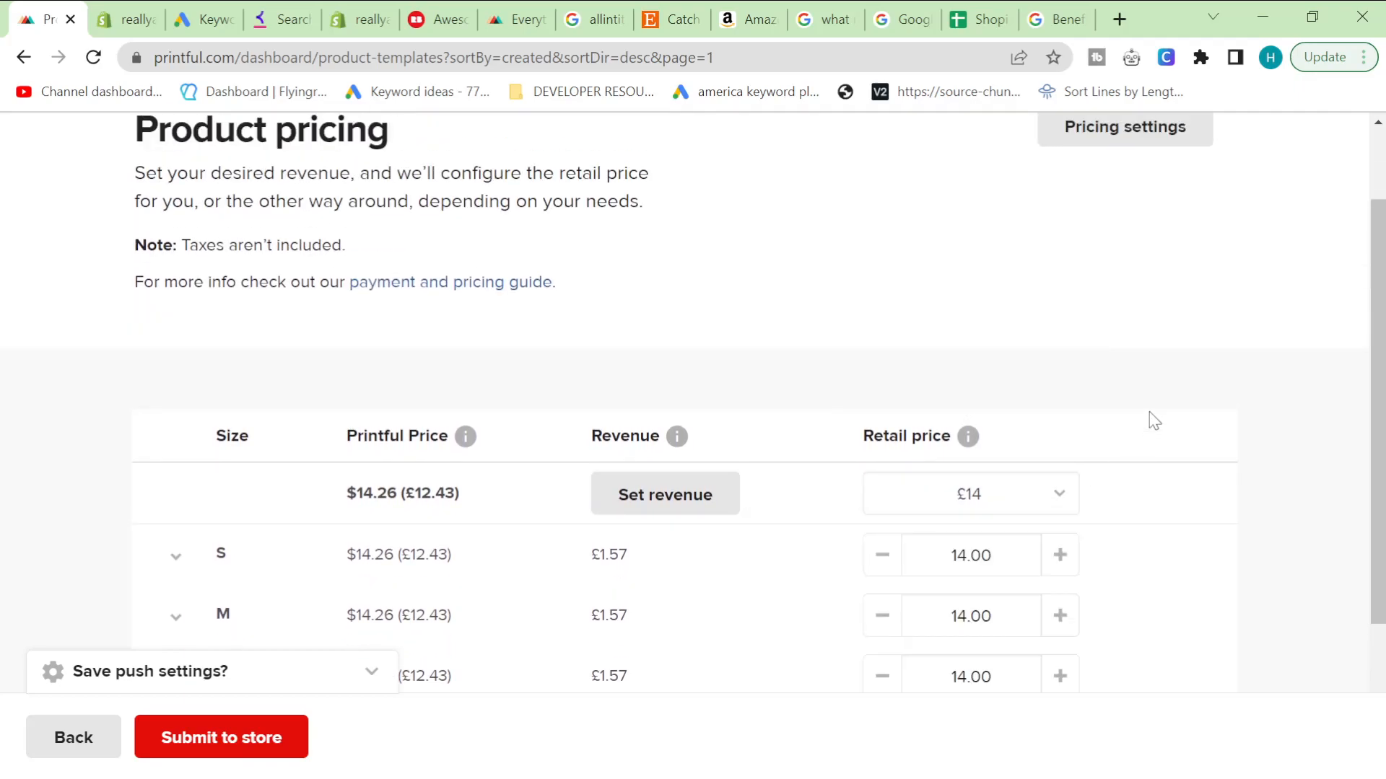
scroll(1149, 413, "down", 2)
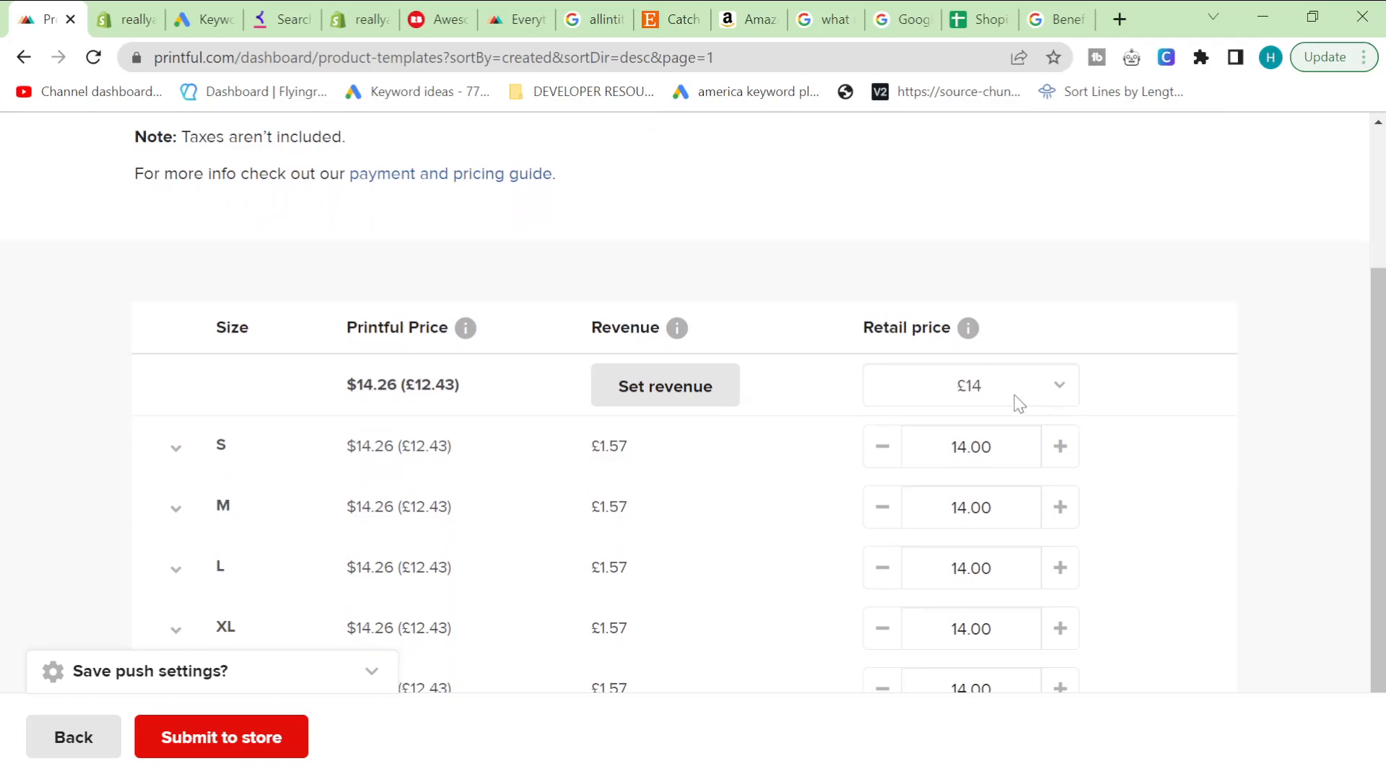
- Set the retail price for all shirt sizes to £20
left_click(969, 386)
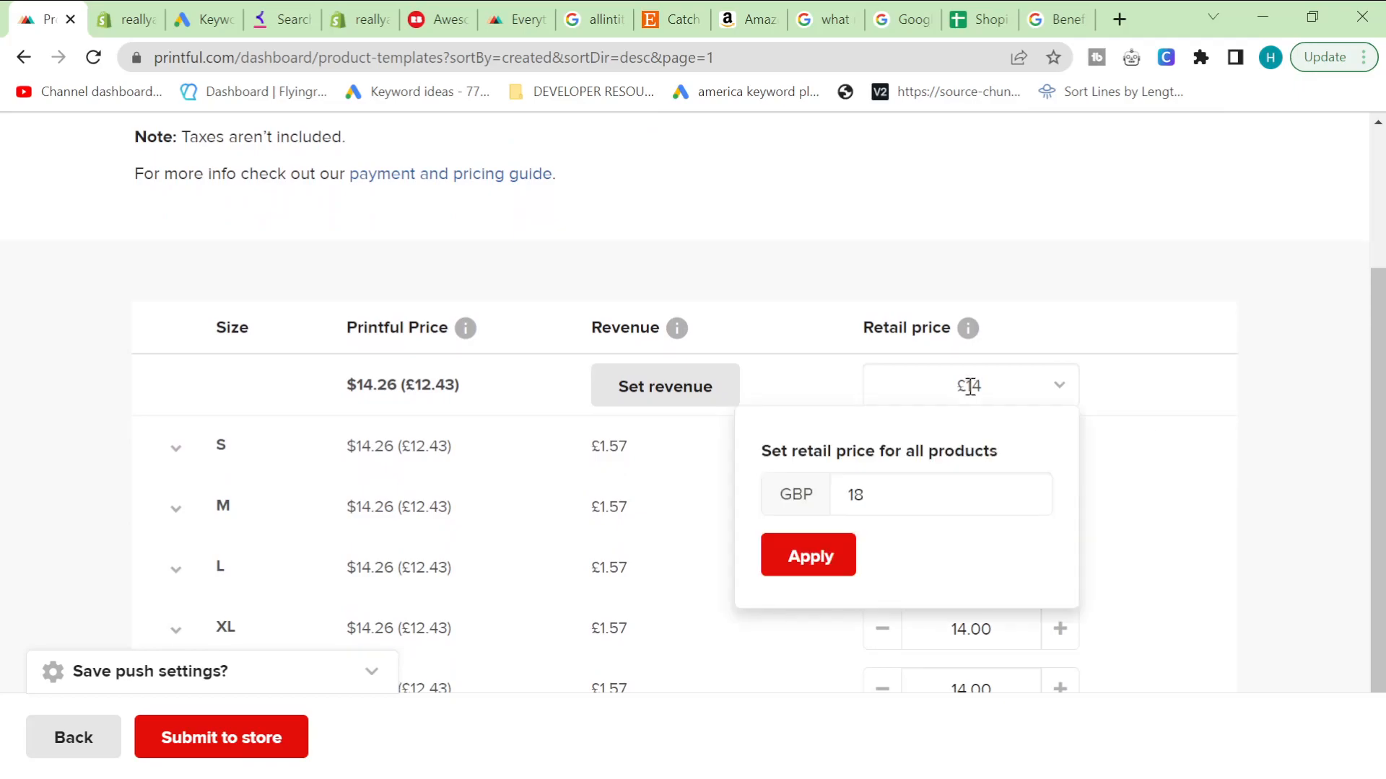
double_click(824, 499)
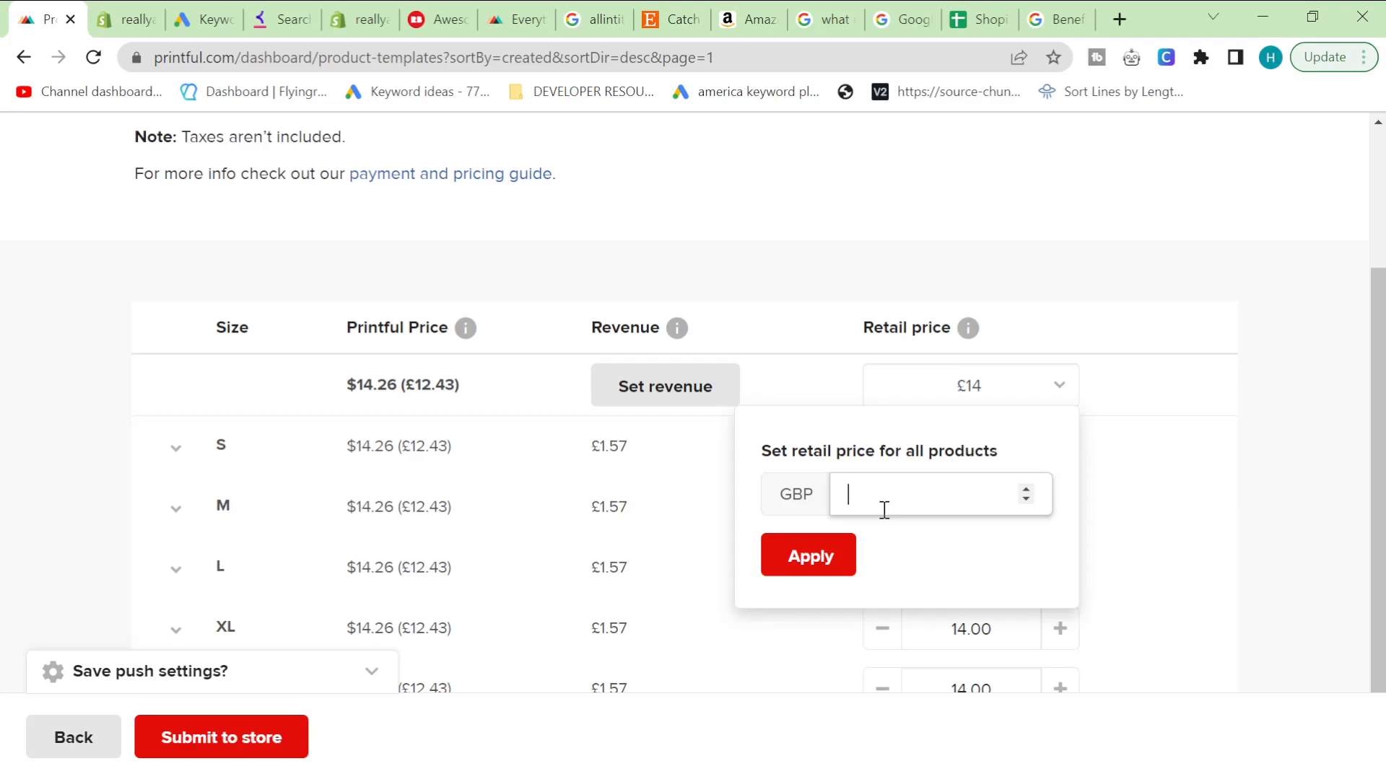
left_click(800, 590)
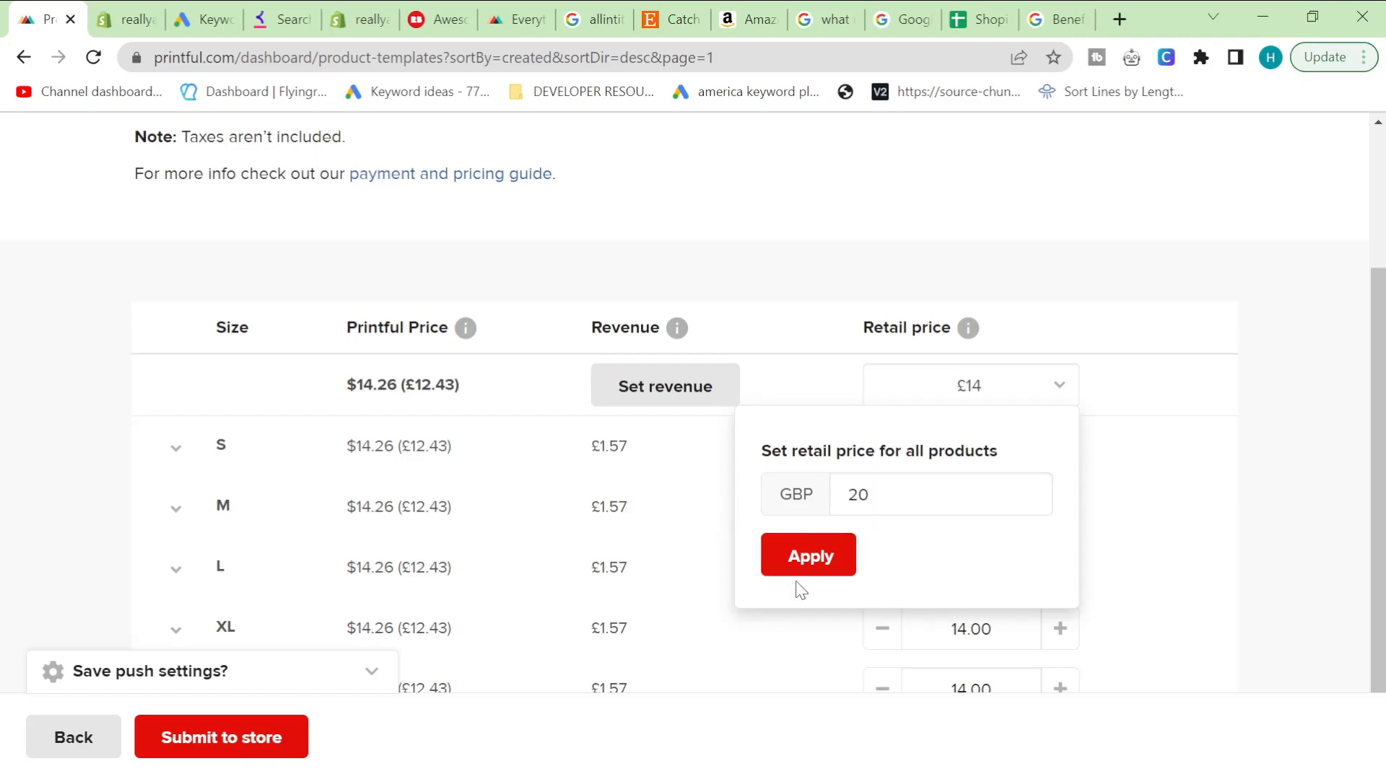
left_click(793, 575)
left_click(1187, 405)
- Set the retail price for all shirt sizes to £18 and review the revenue per size
left_click(1002, 405)
double_click(918, 496)
key("BackSpace")
type("18")
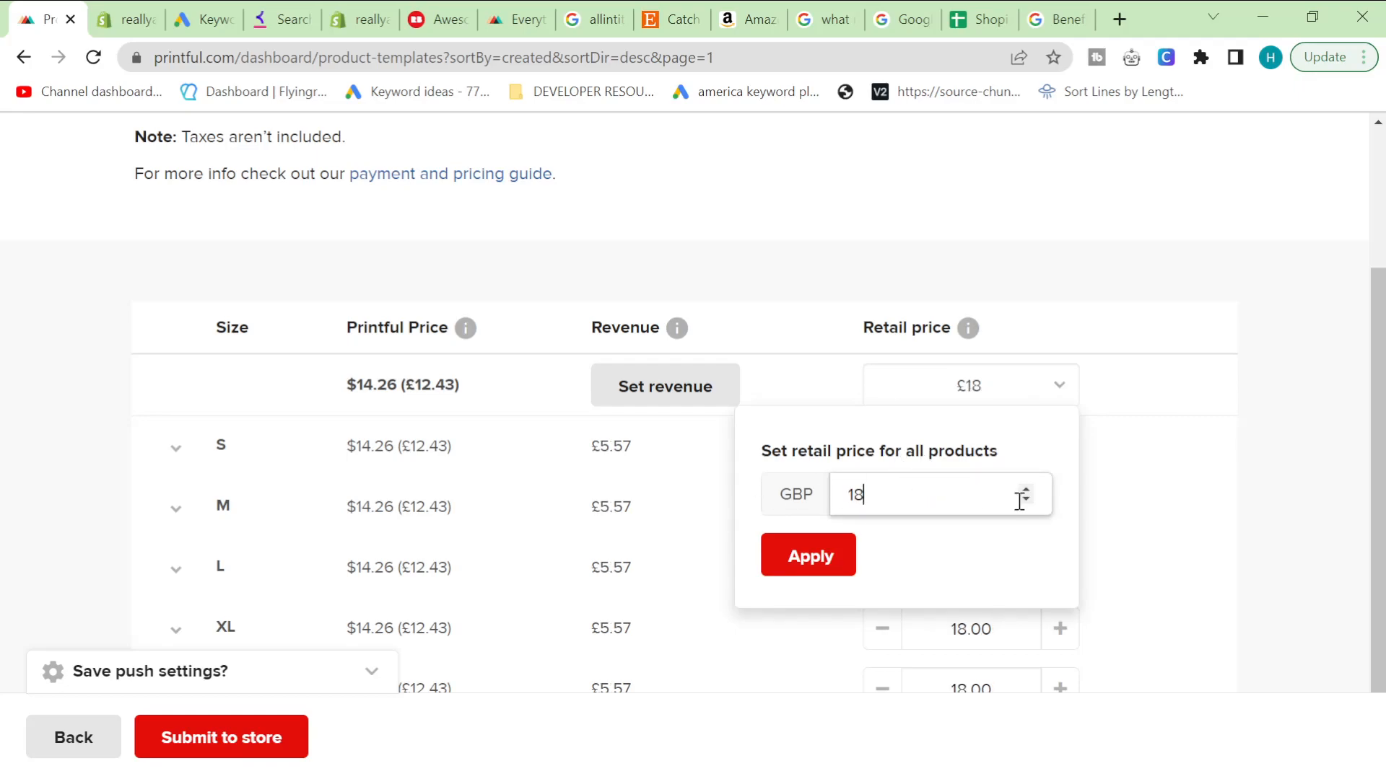
left_click(1094, 542)
scroll(1107, 560, "down", 1)
scroll(1073, 420, "up", 3)
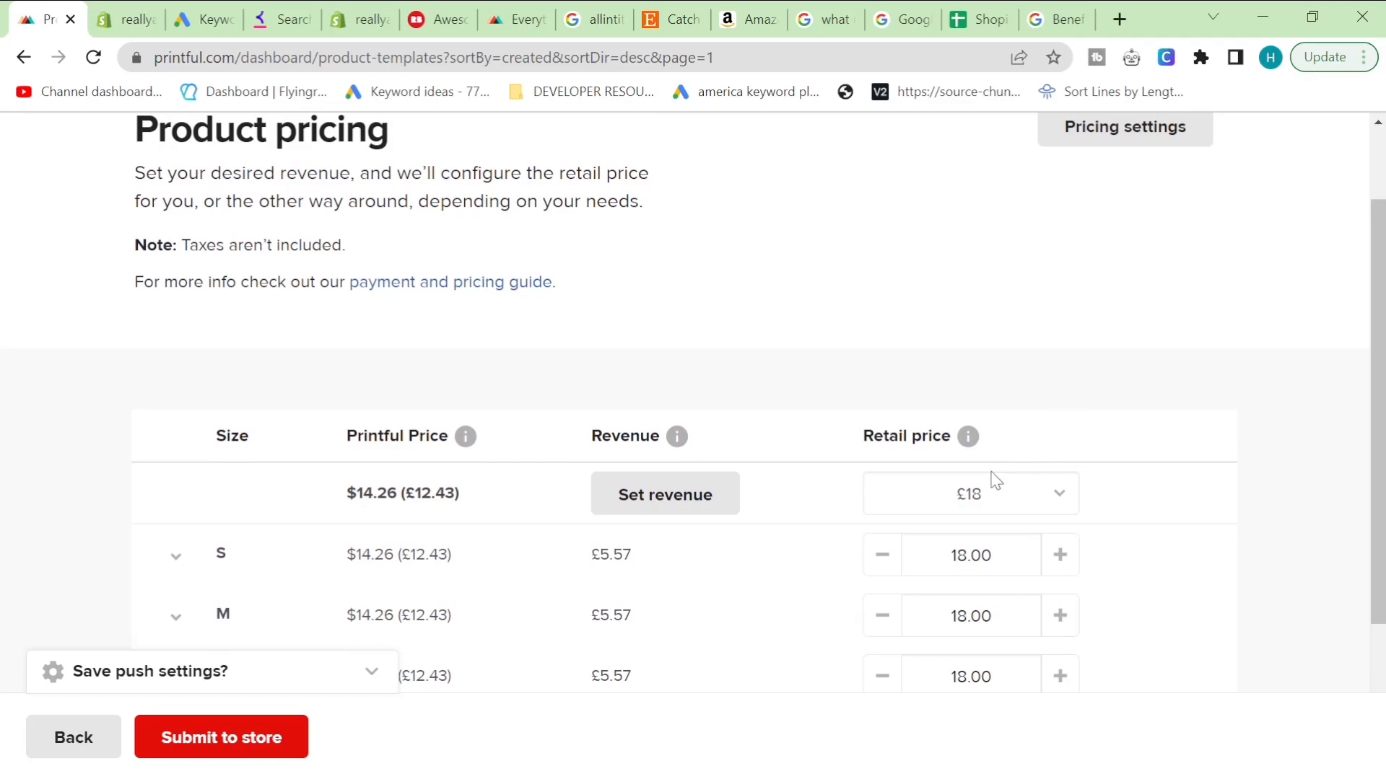
scroll(992, 484, "down", 3)
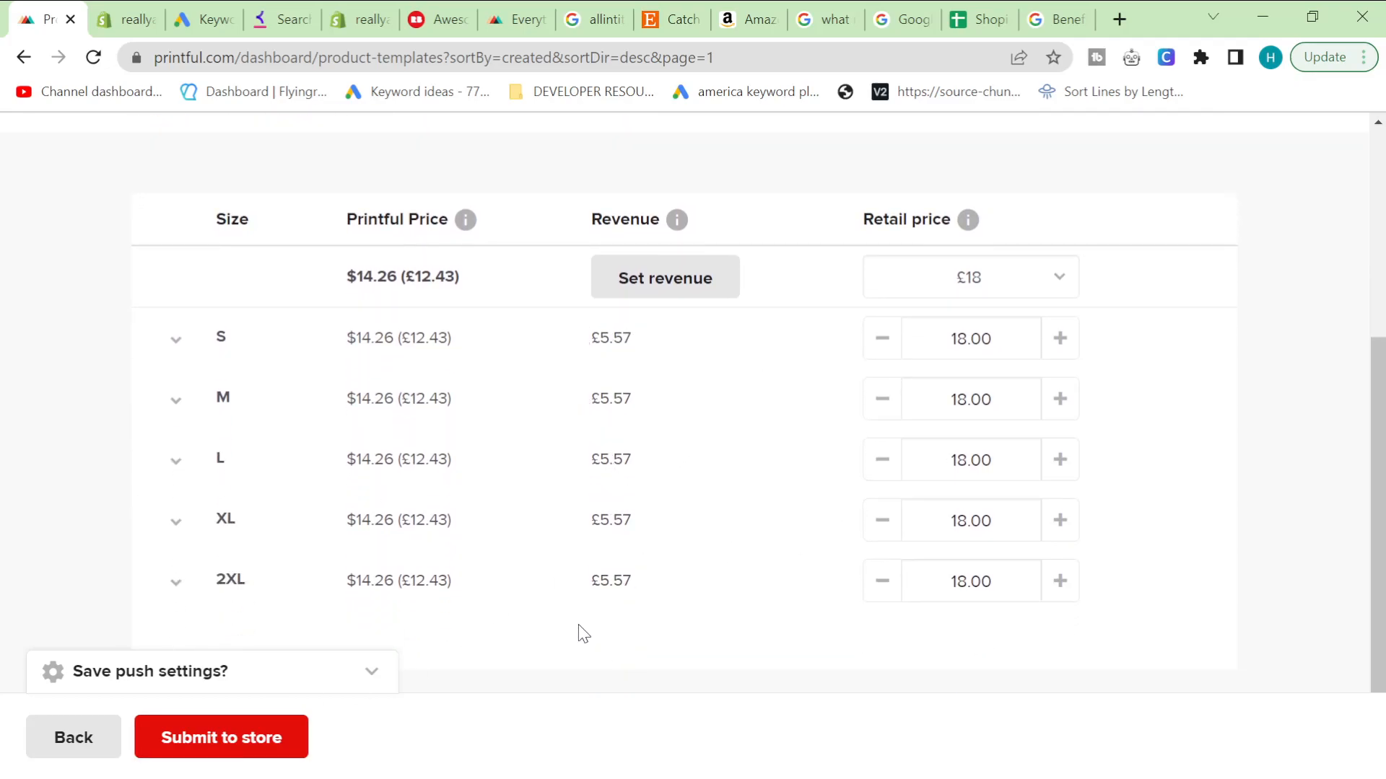
- Set the retail price for all shirt sizes to £18.99 and submit the product to the store
left_click(967, 281)
left_click(928, 370)
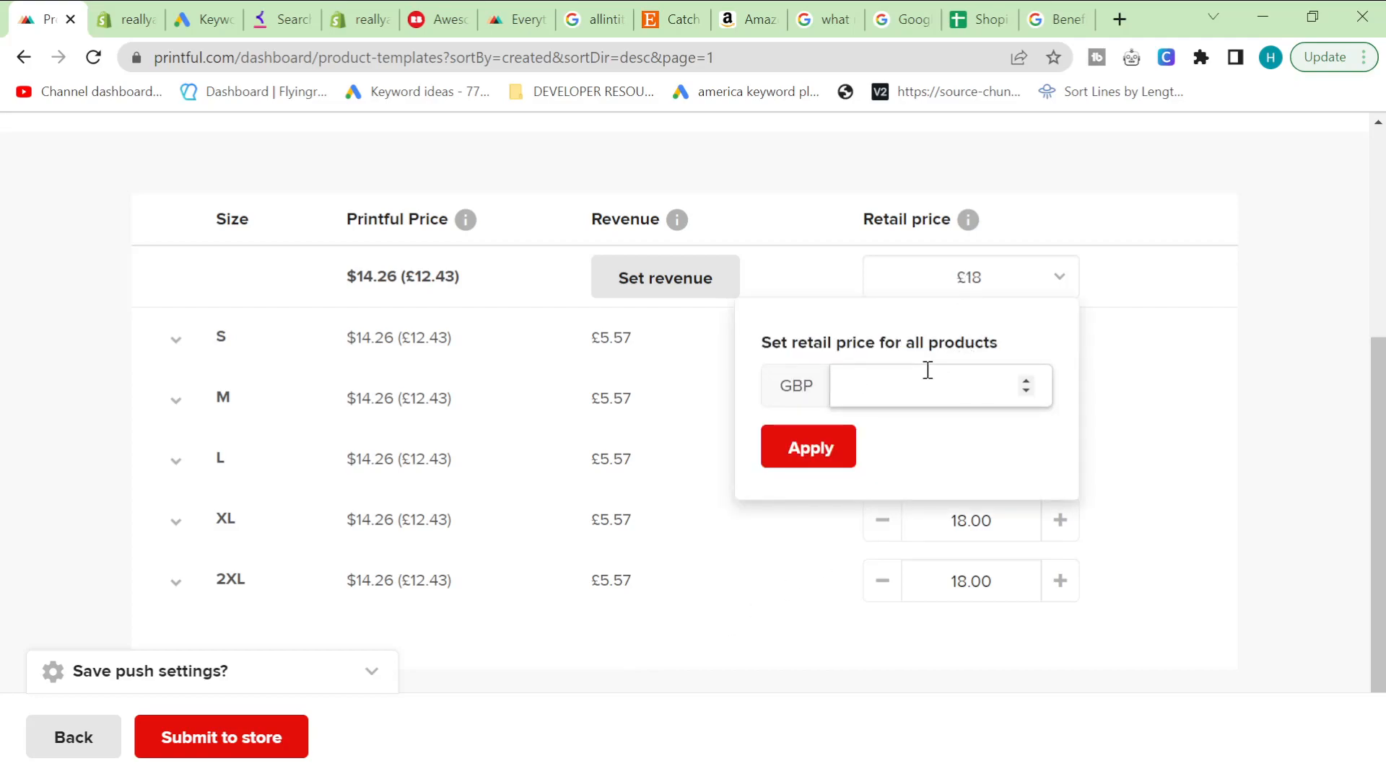
type(".99")
left_click(809, 446)
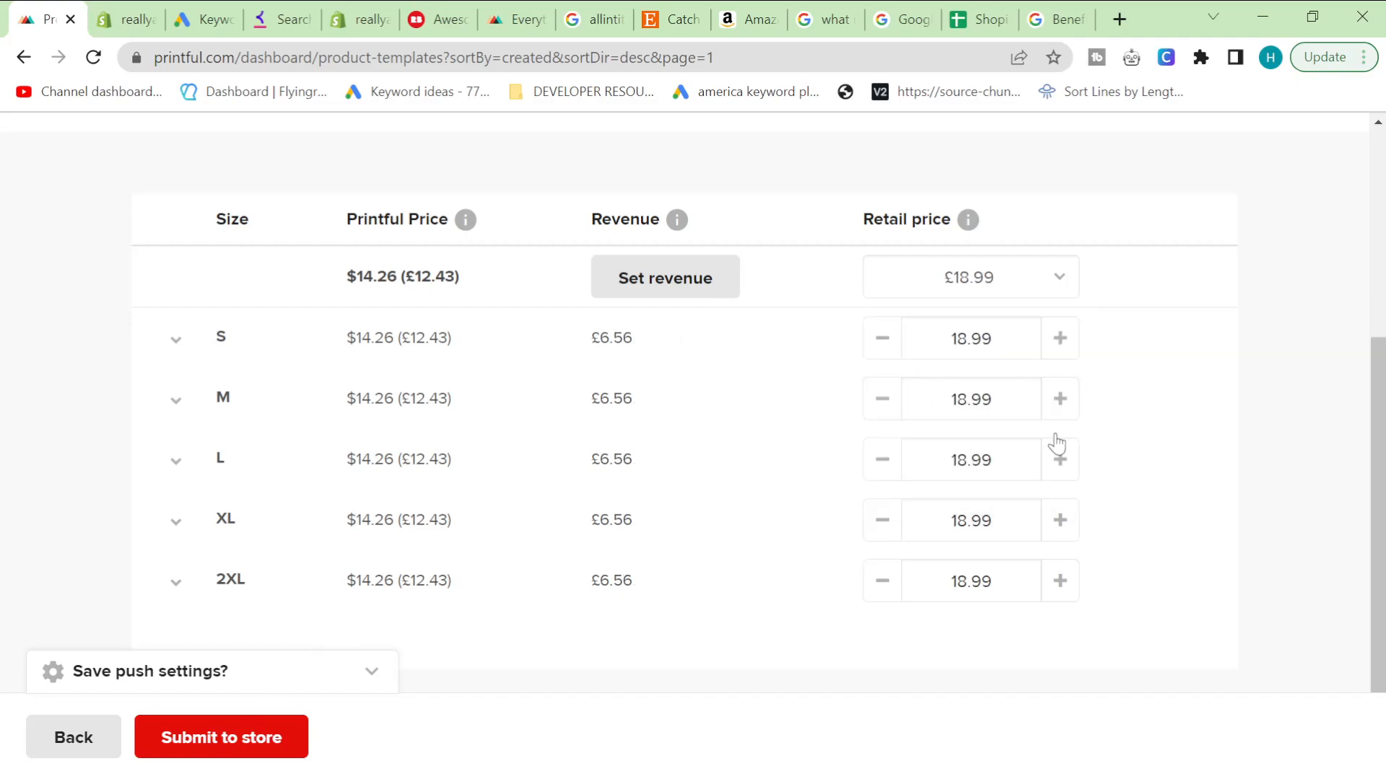
left_click(189, 722)
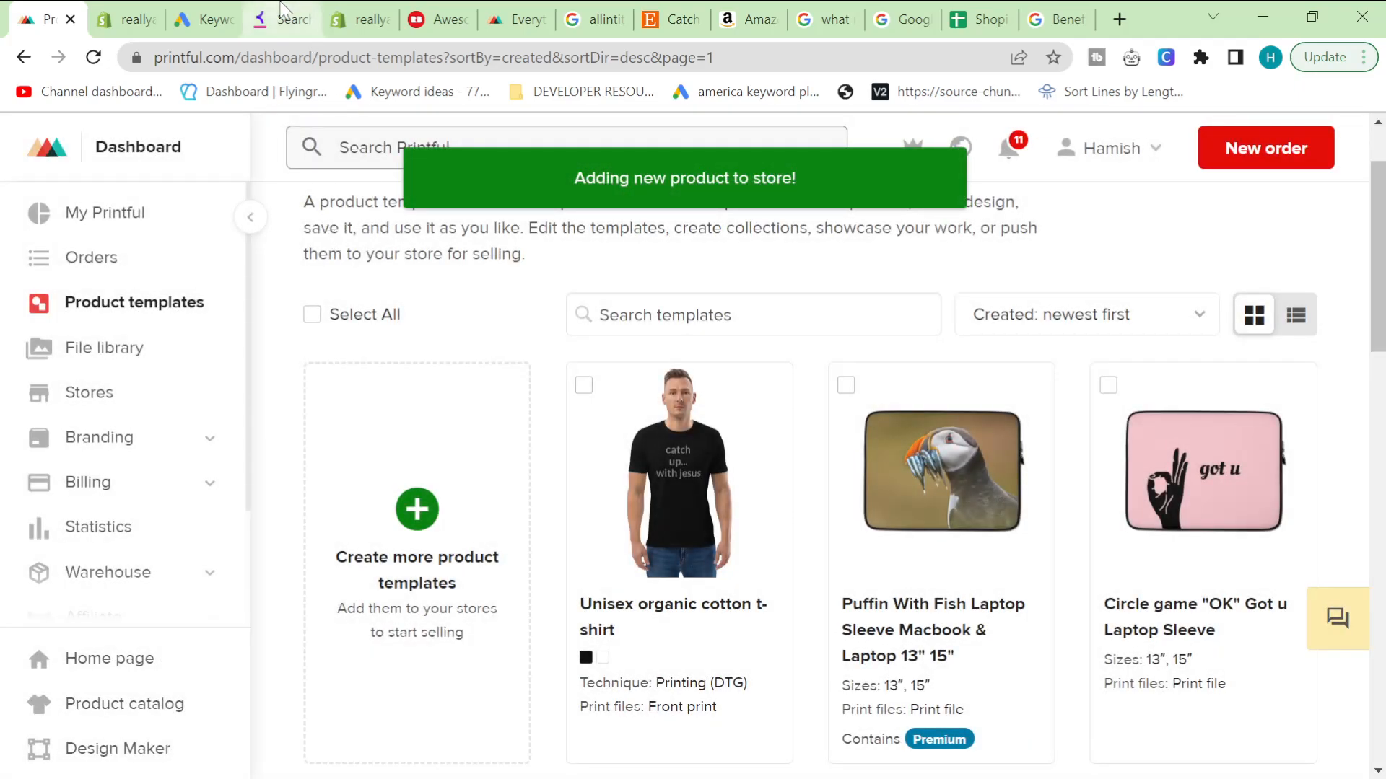
- Switch to the Shopify admin and refresh the Products list to check for the newly submitted t-shirt
left_click(129, 9)
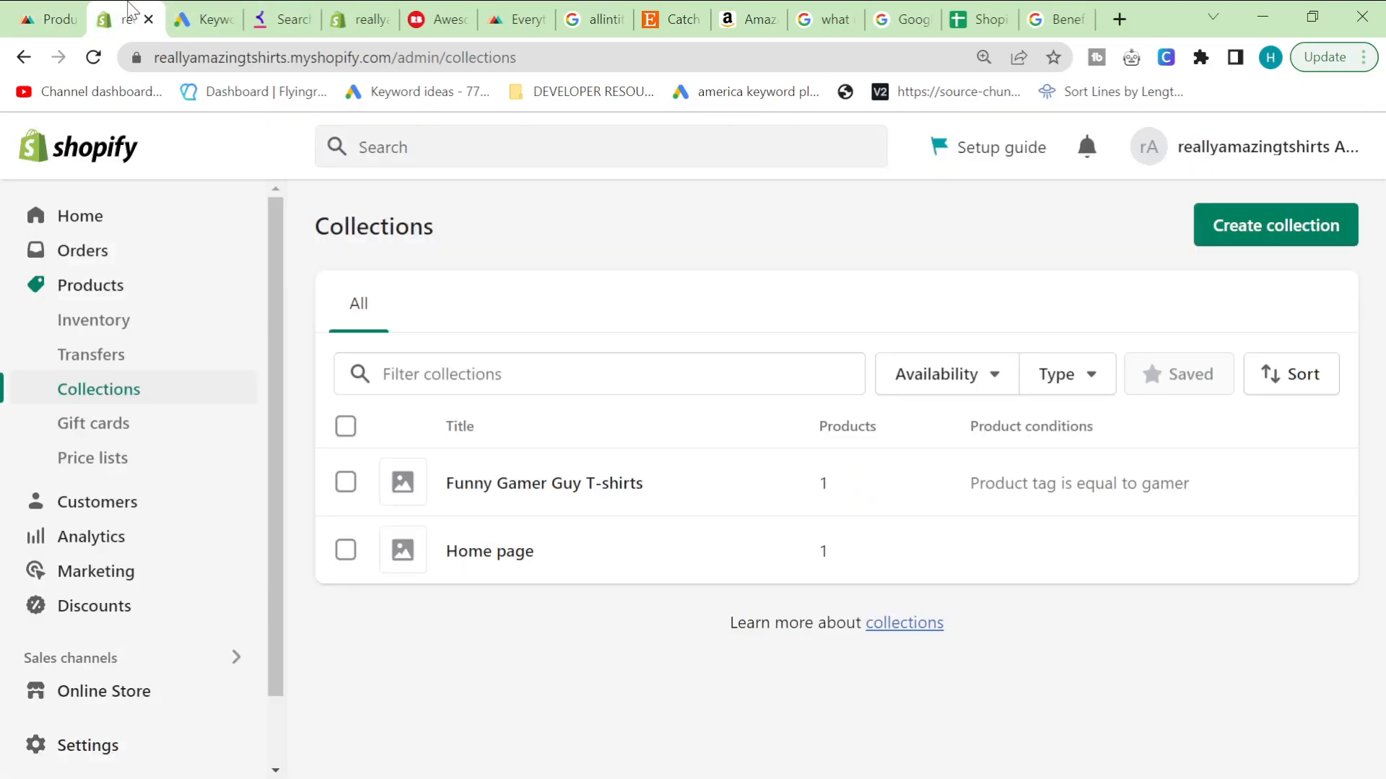
left_click(120, 292)
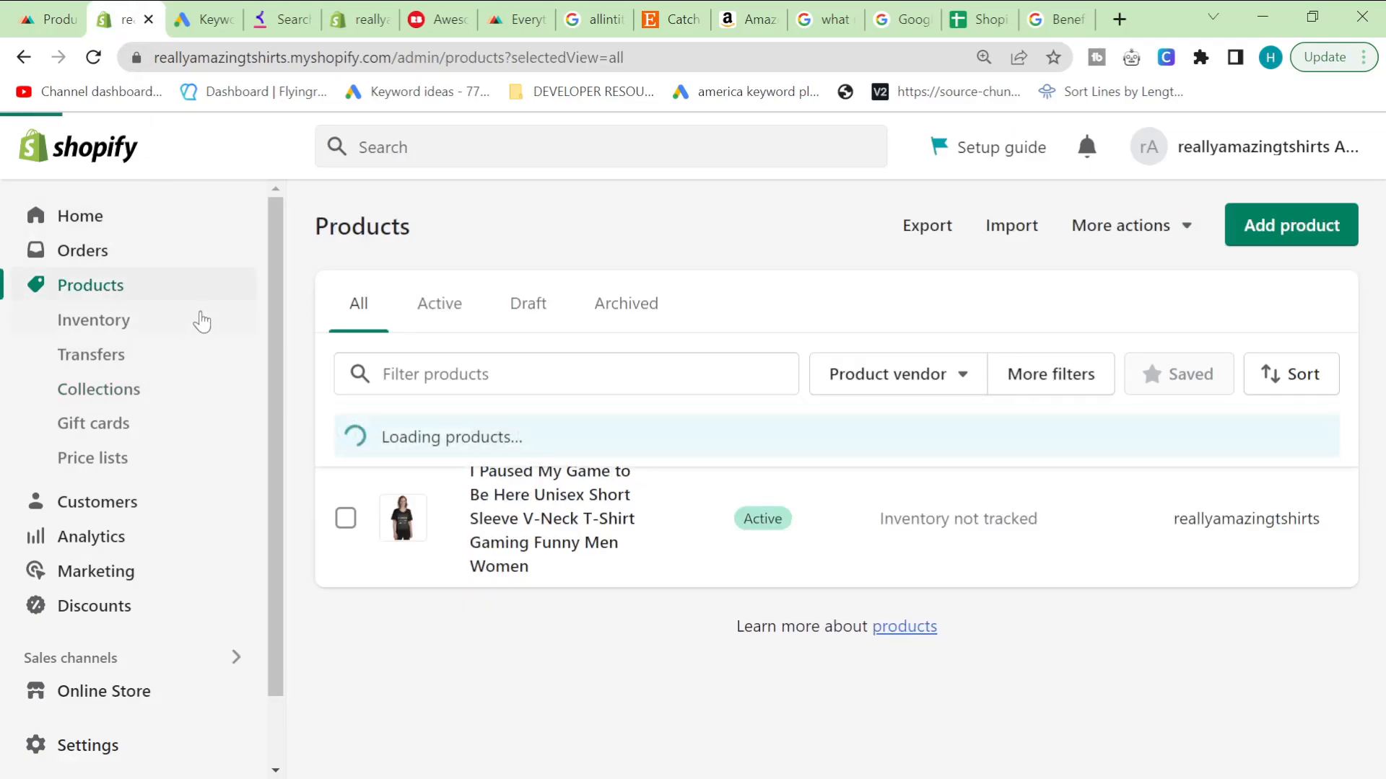
key("F5")
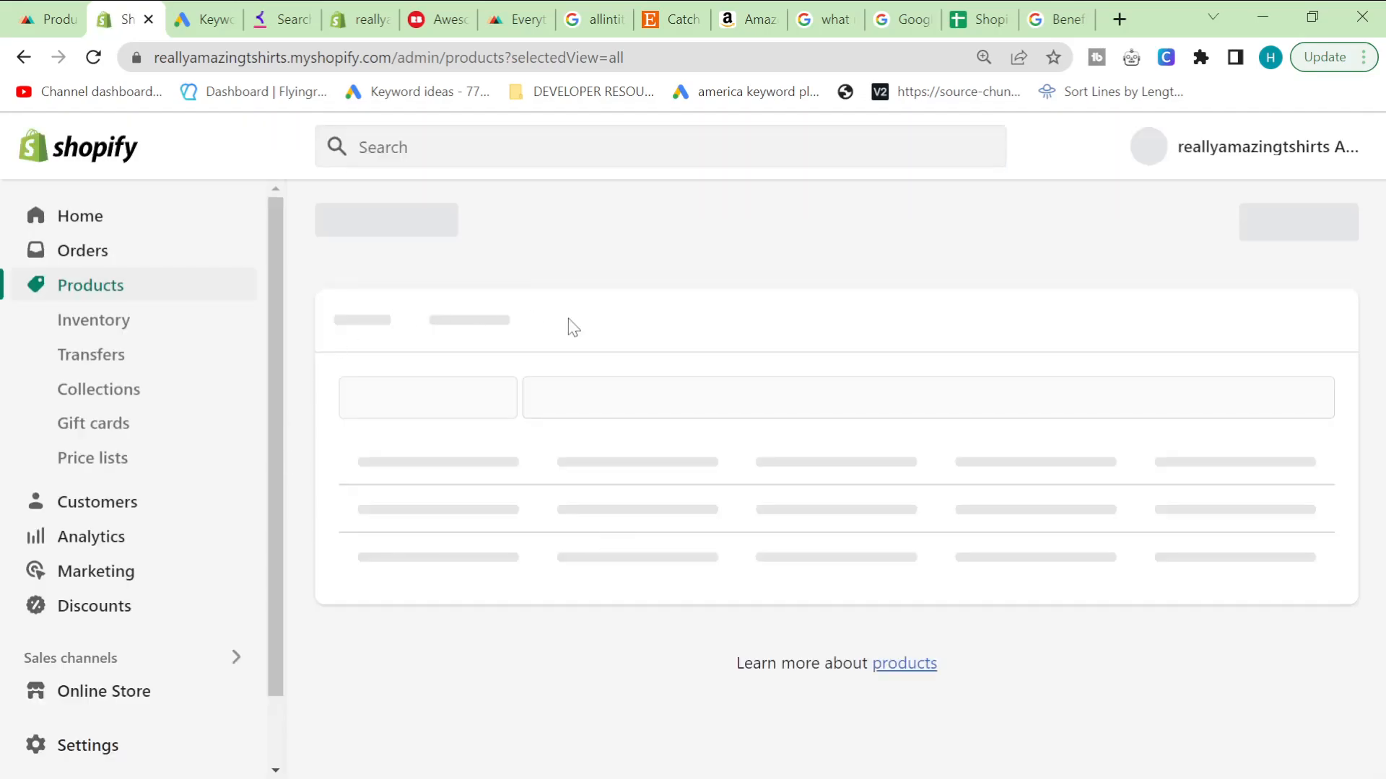
left_click(54, 18)
mouse_move(685, 473)
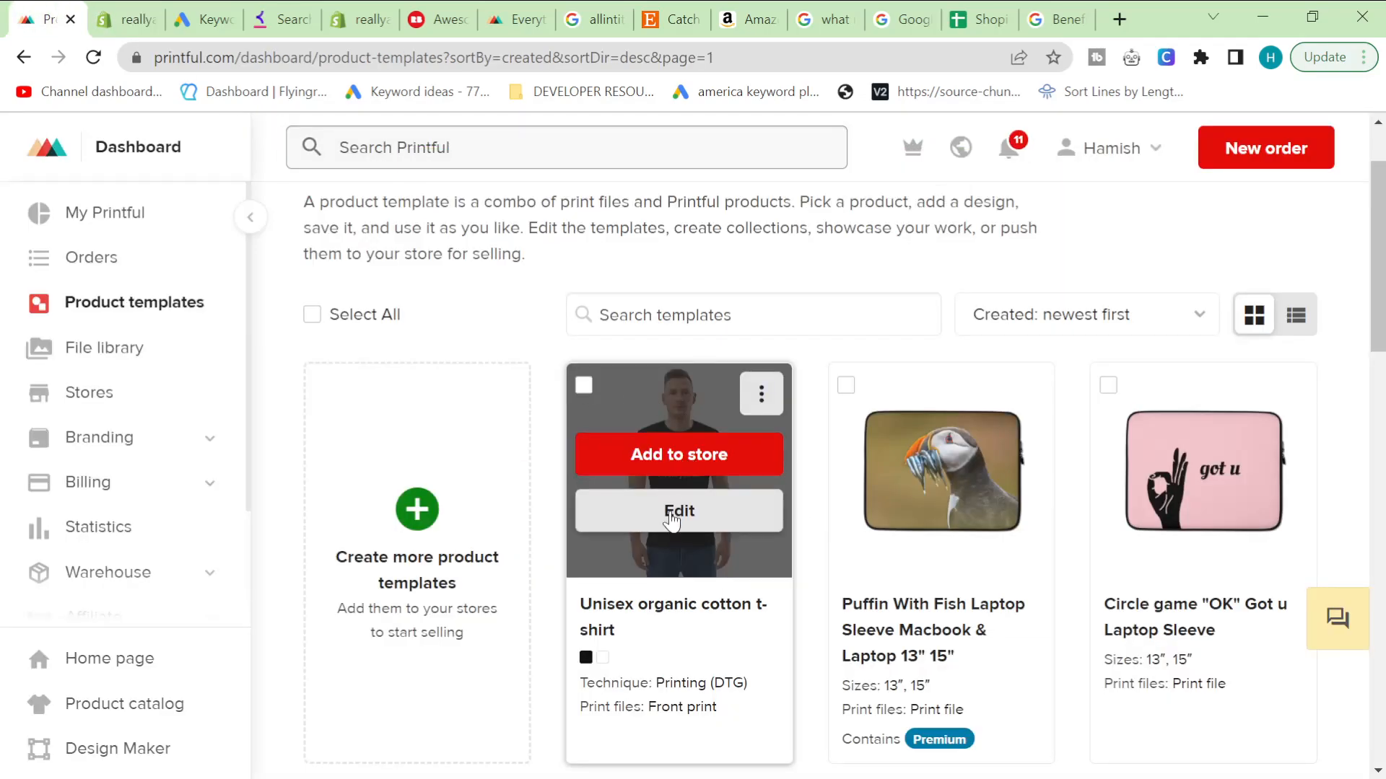
left_click(132, 13)
key("F5")
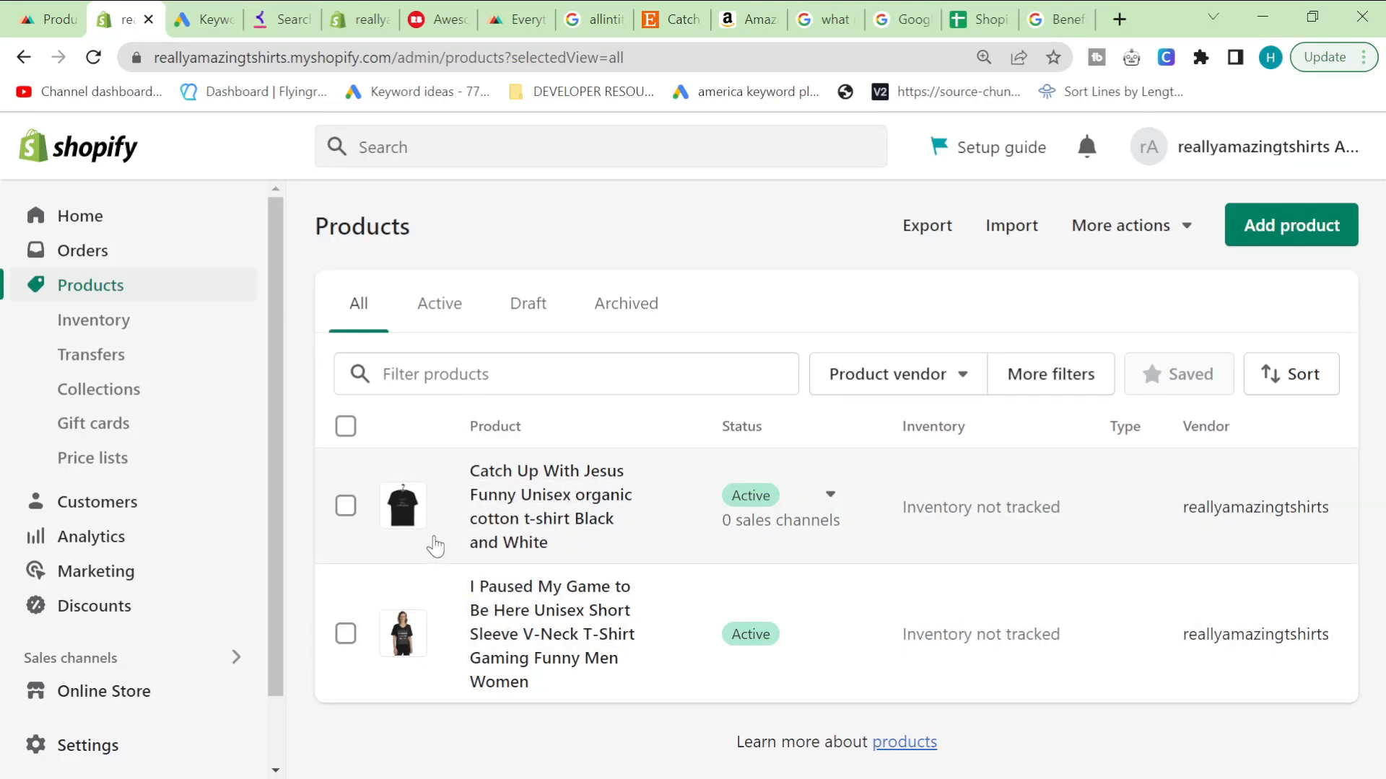
- Open the Catch Up With Jesus t-shirt's product page in the Shopify admin
left_click(491, 516)
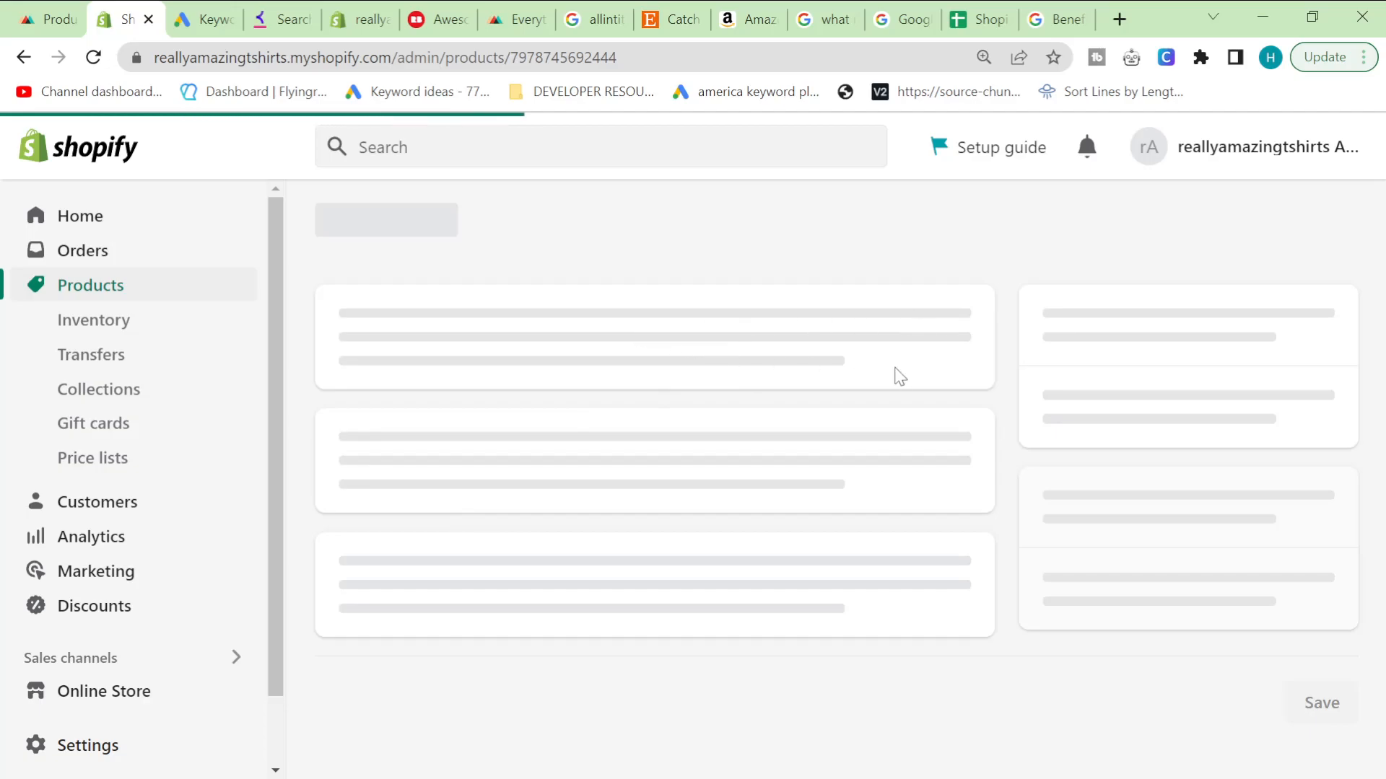
scroll(710, 401, "down", 1)
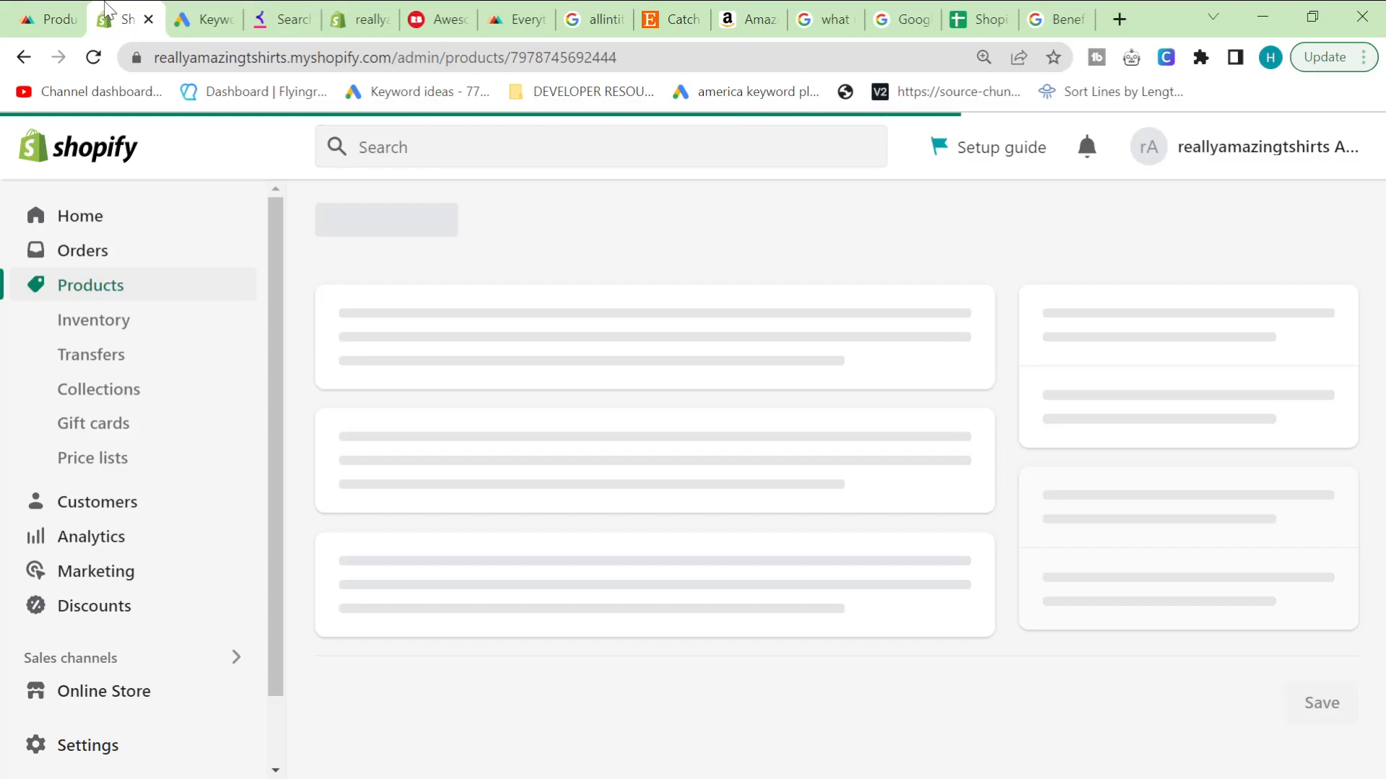
left_click(61, 17)
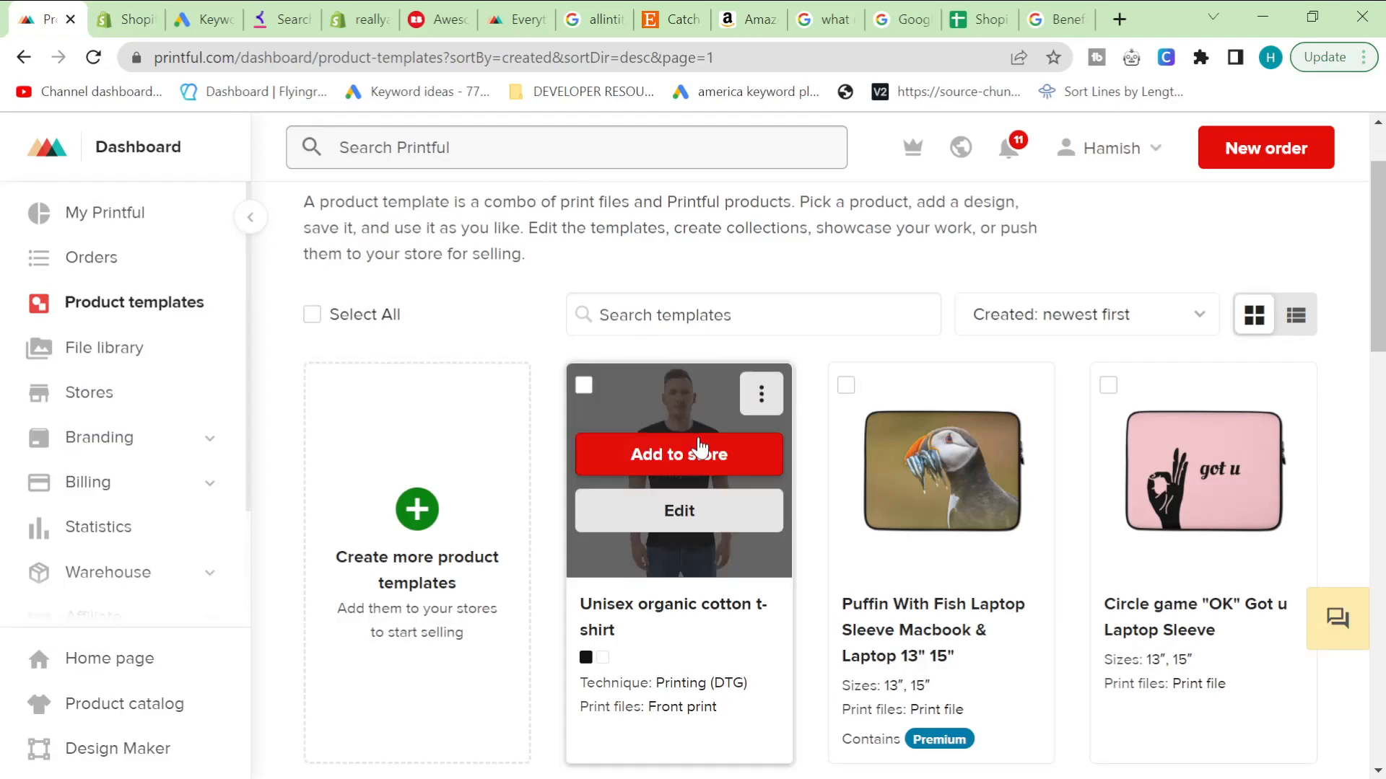
left_click(123, 18)
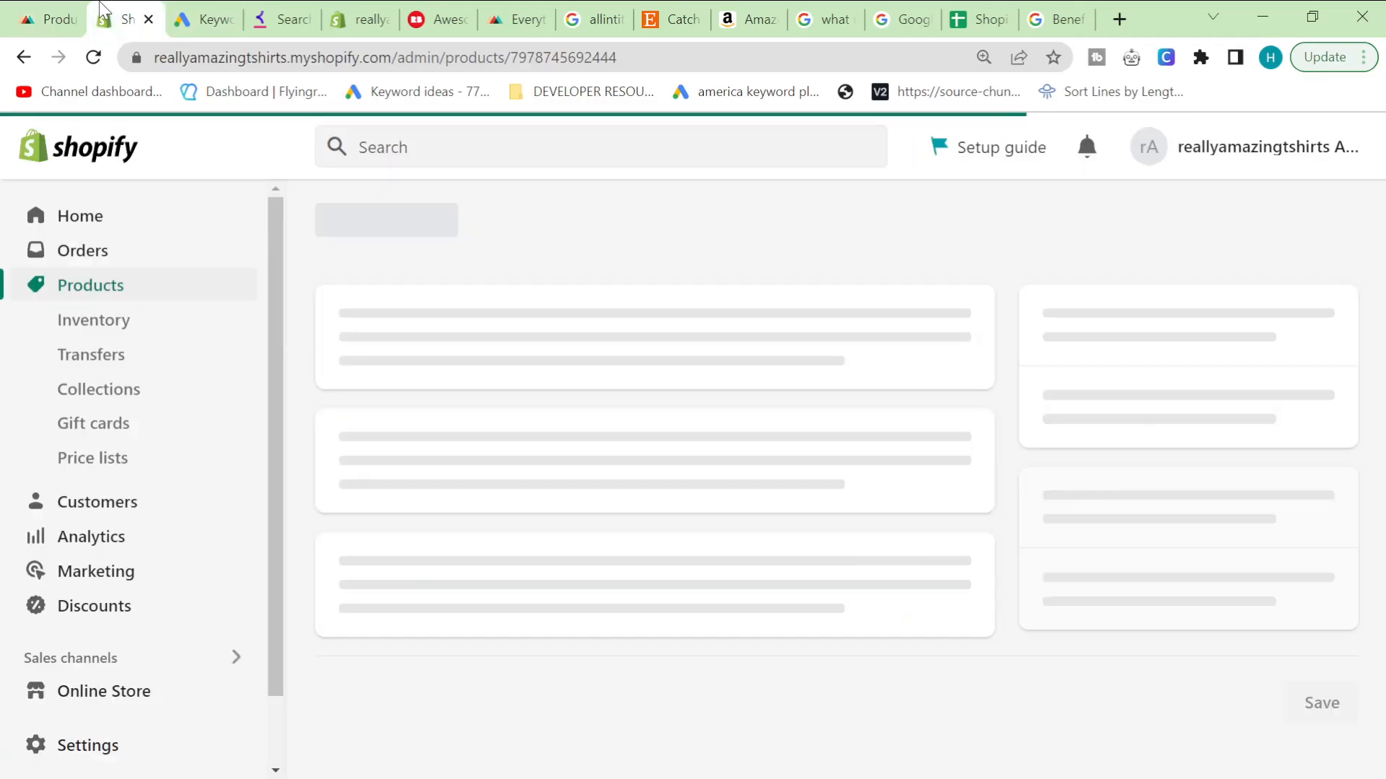
- Switch to Printful and browse the saved product templates, from the laptop sleeves down to the hoodie and t-shirt
left_click(50, 19)
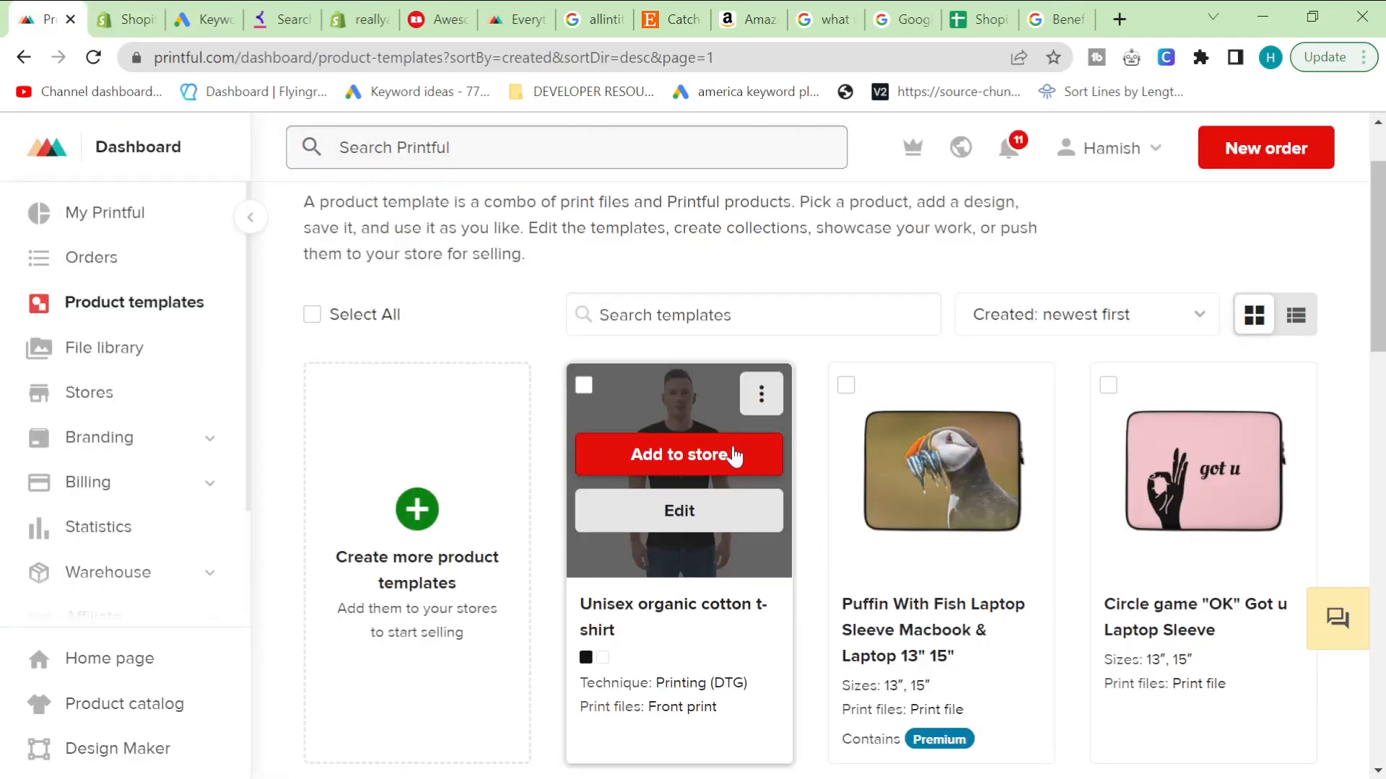
scroll(561, 249, "down", 5)
scroll(562, 252, "up", 5)
mouse_move(1185, 392)
scroll(1272, 577, "down", 1)
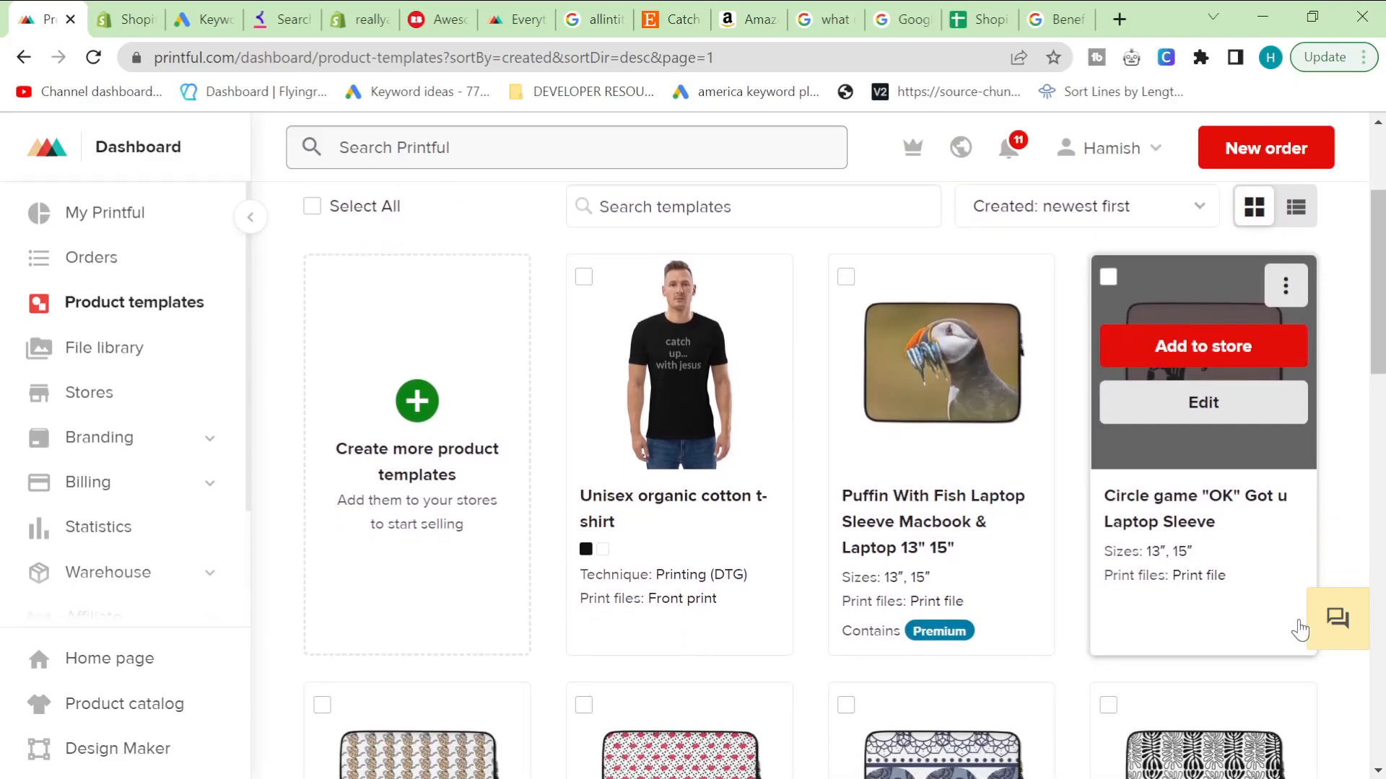
scroll(1350, 527, "down", 5)
mouse_move(945, 303)
scroll(931, 486, "down", 4)
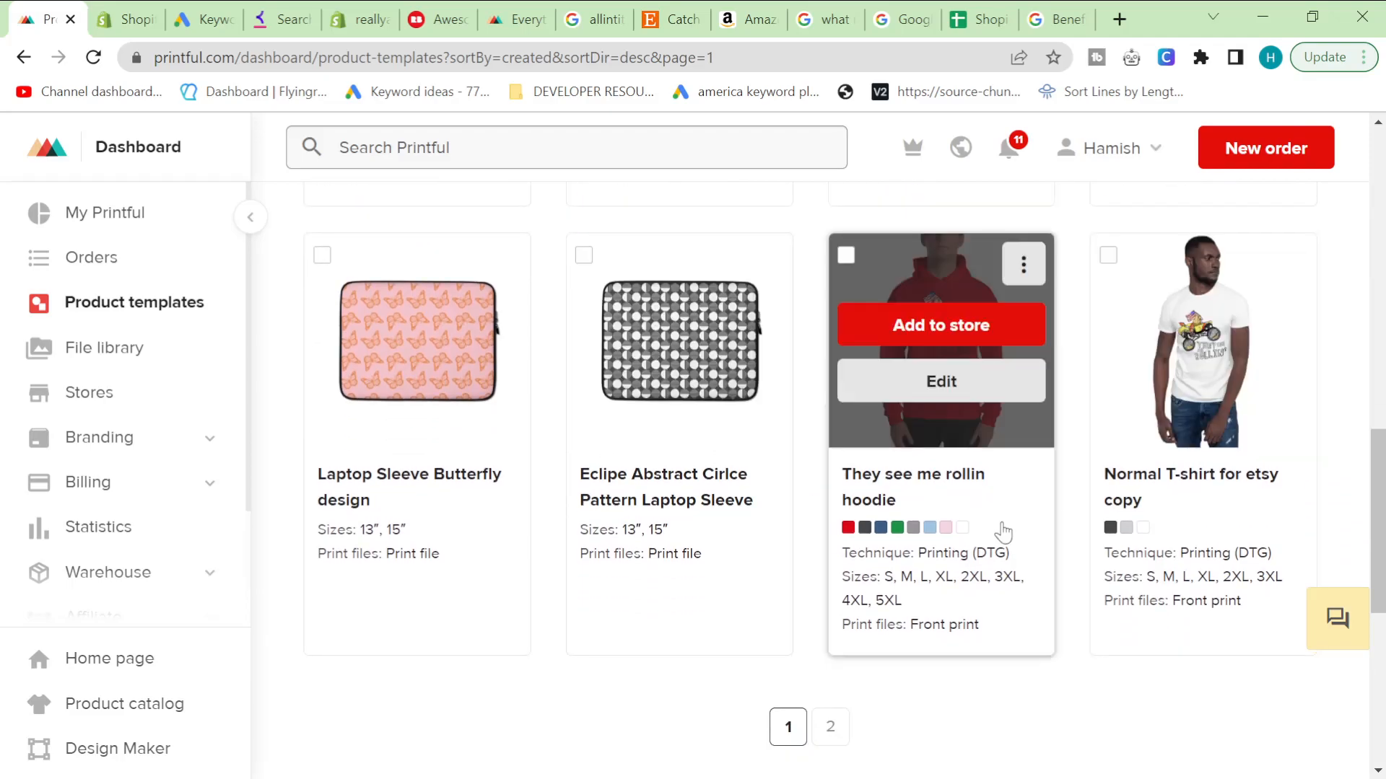
- Return to the Shopify Products list and open the Catch Up With Jesus t-shirt's online store preview
scroll(1022, 449, "up", 5)
scroll(1022, 449, "up", 8)
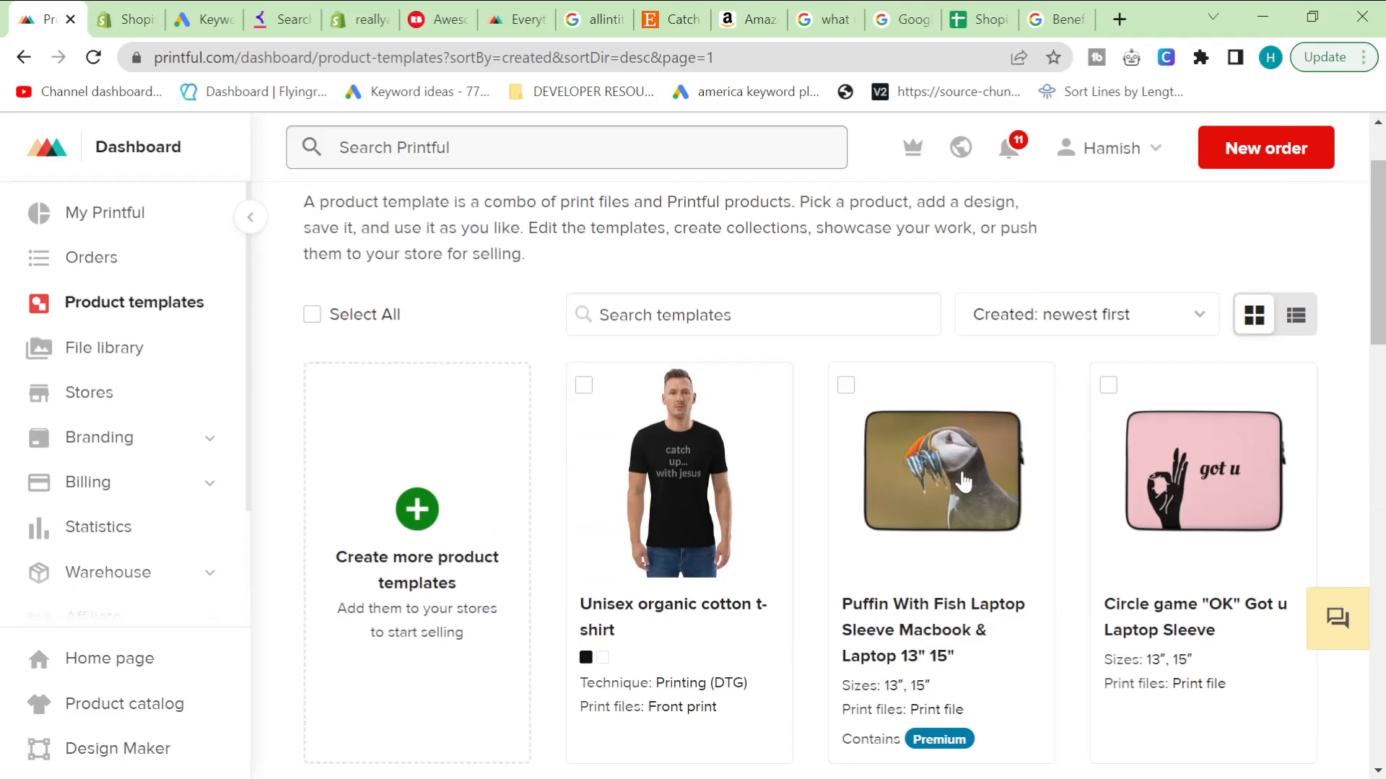
left_click(199, 19)
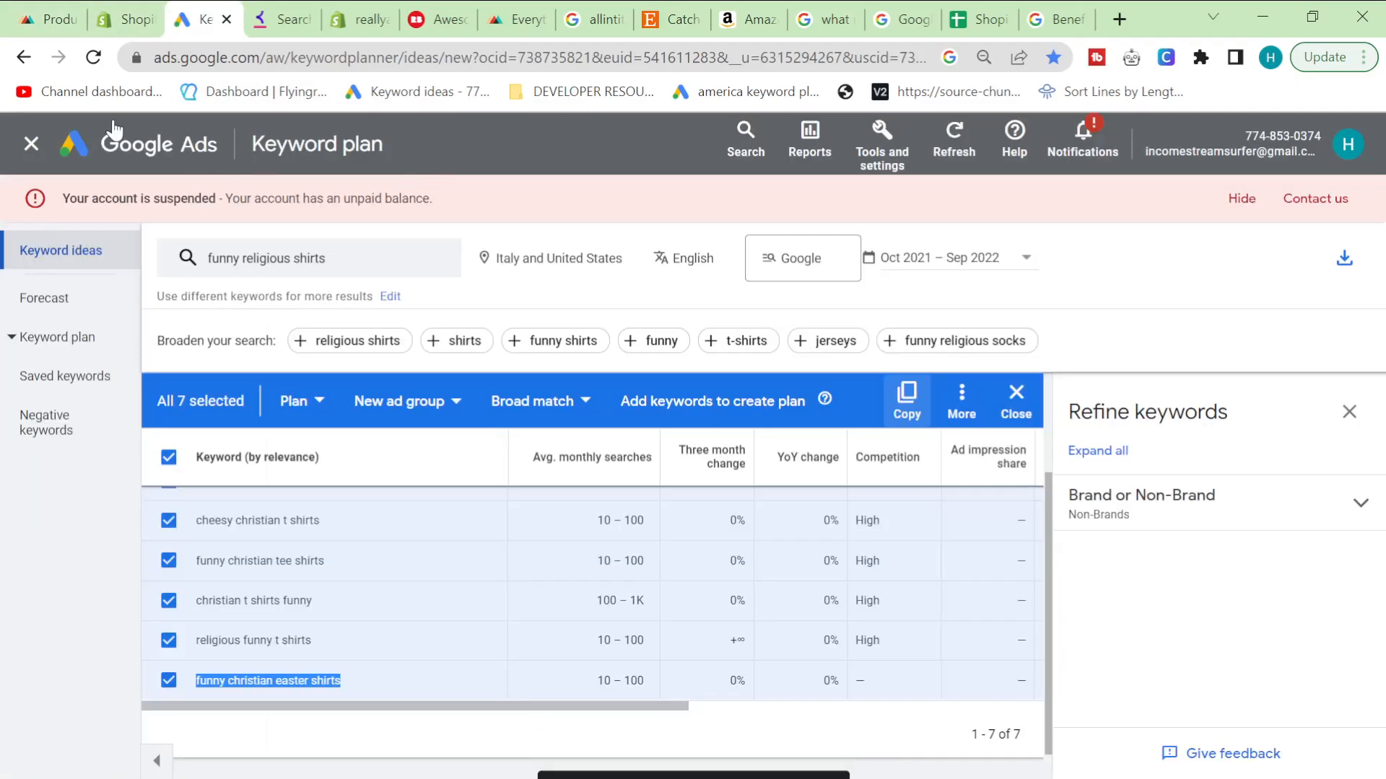
key("ctrl+shift+Tab")
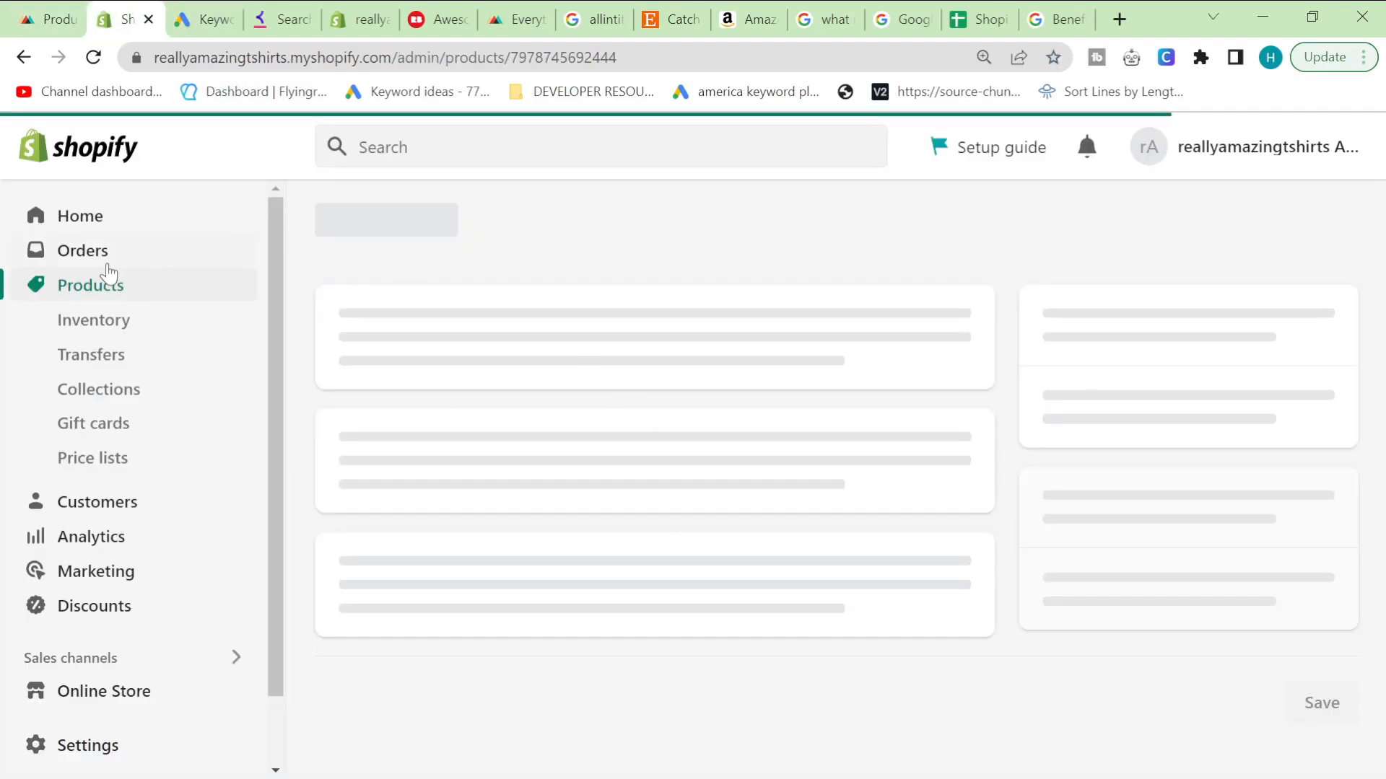
left_click(88, 296)
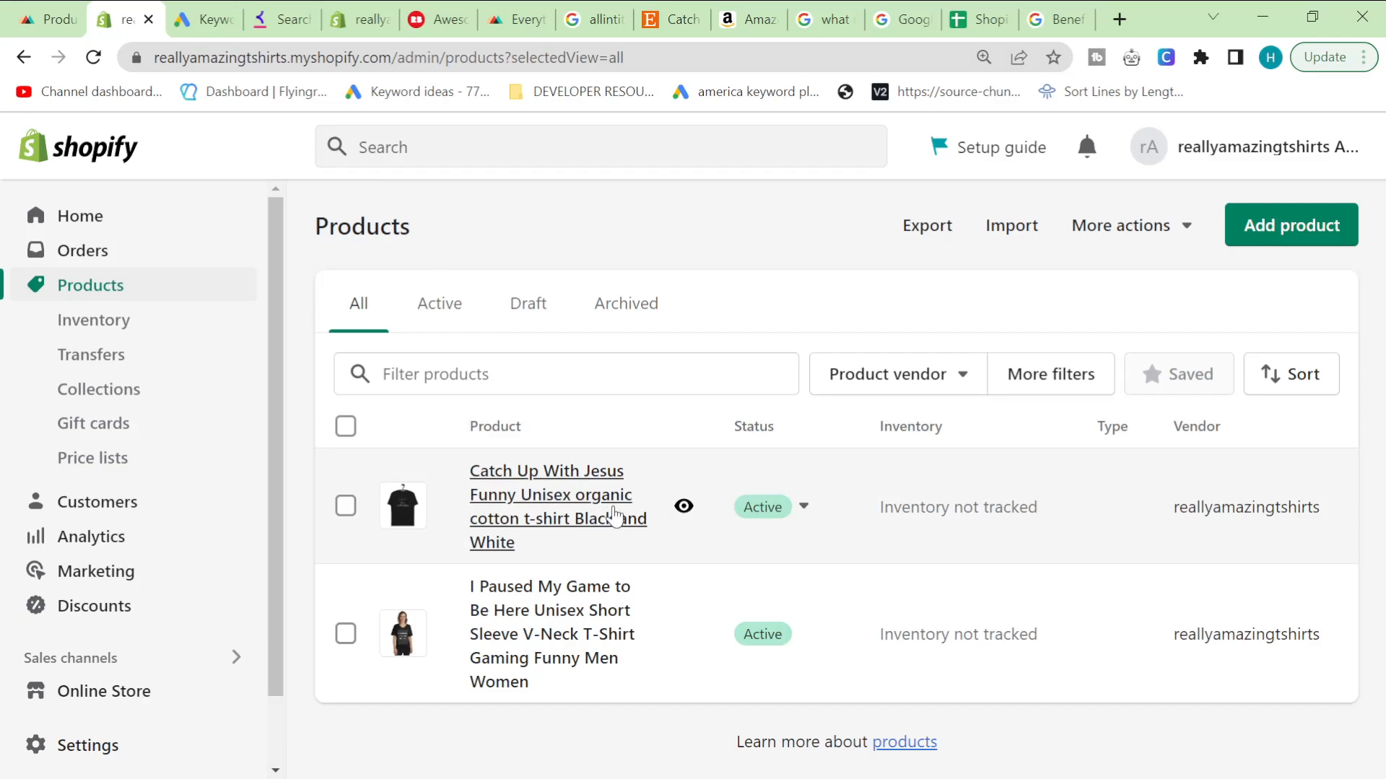
left_click(684, 507)
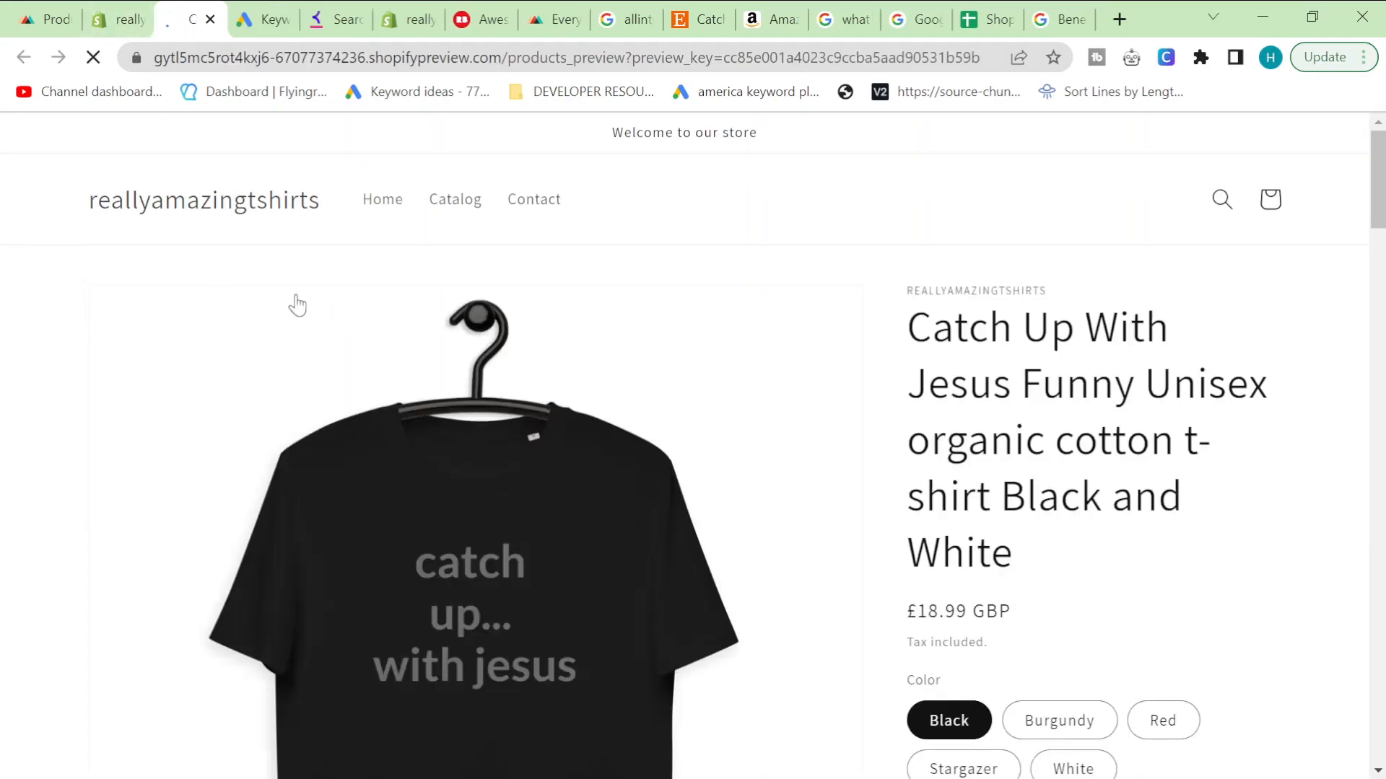
- Examine the t-shirt's store preview, including the image, price, color and size options, description and size tables
scroll(449, 336, "down", 15)
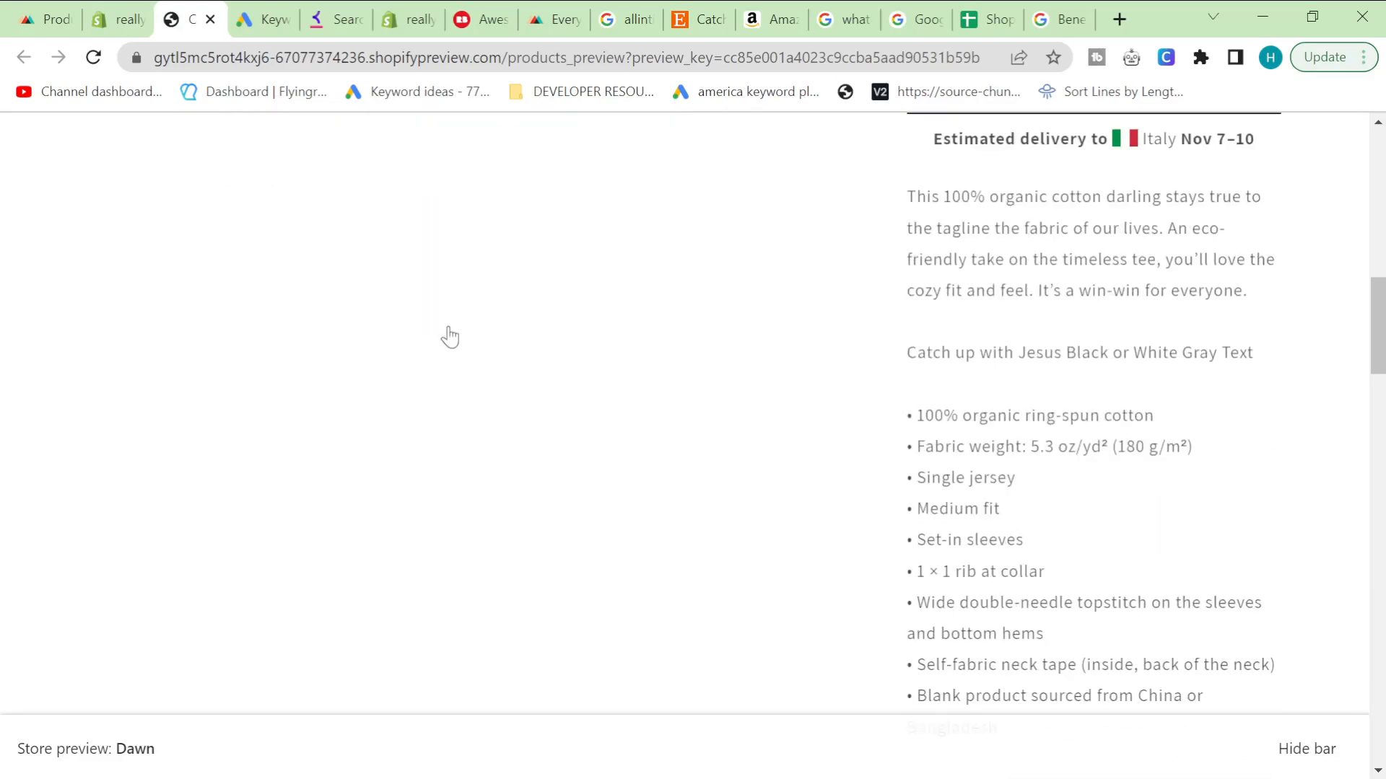
scroll(563, 396, "down", 10)
scroll(749, 464, "up", 15)
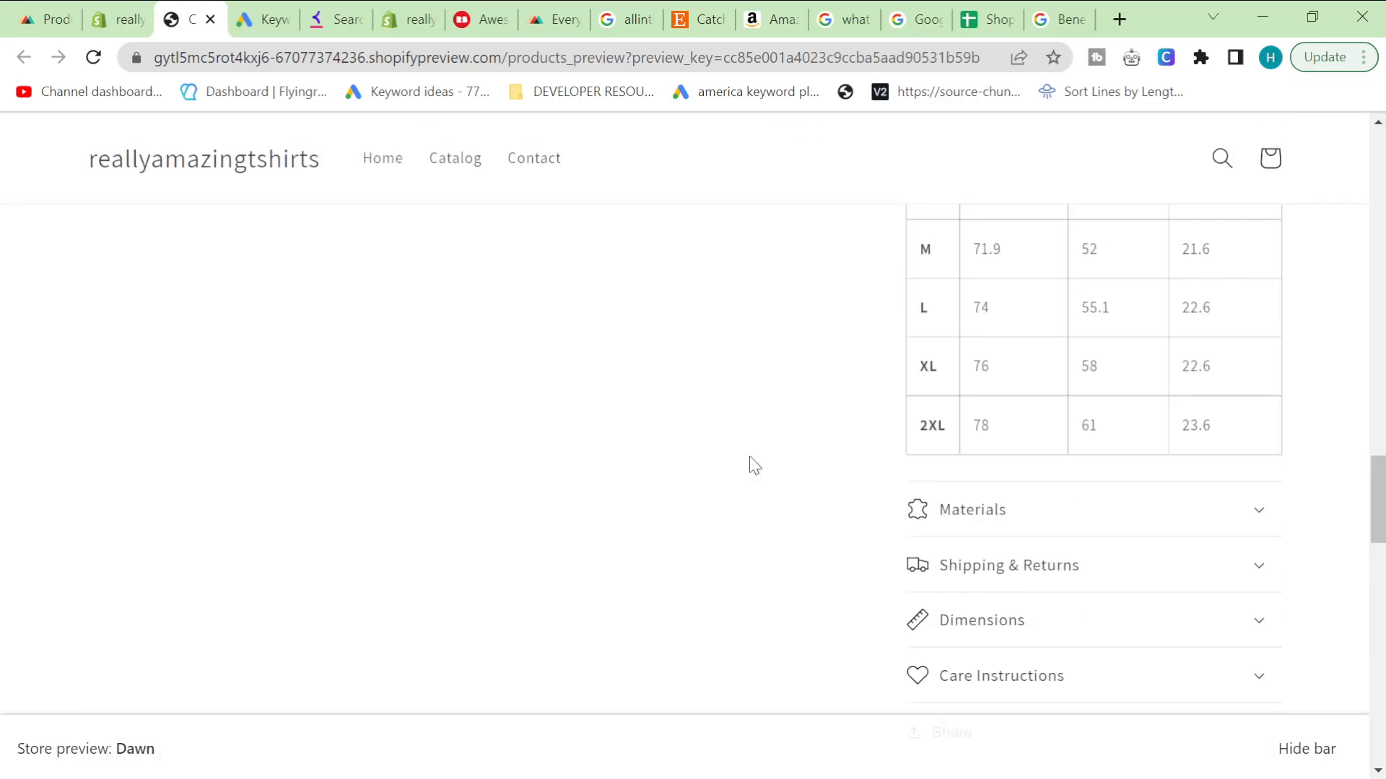
scroll(754, 466, "up", 10)
scroll(751, 465, "down", 4)
scroll(751, 467, "up", 2)
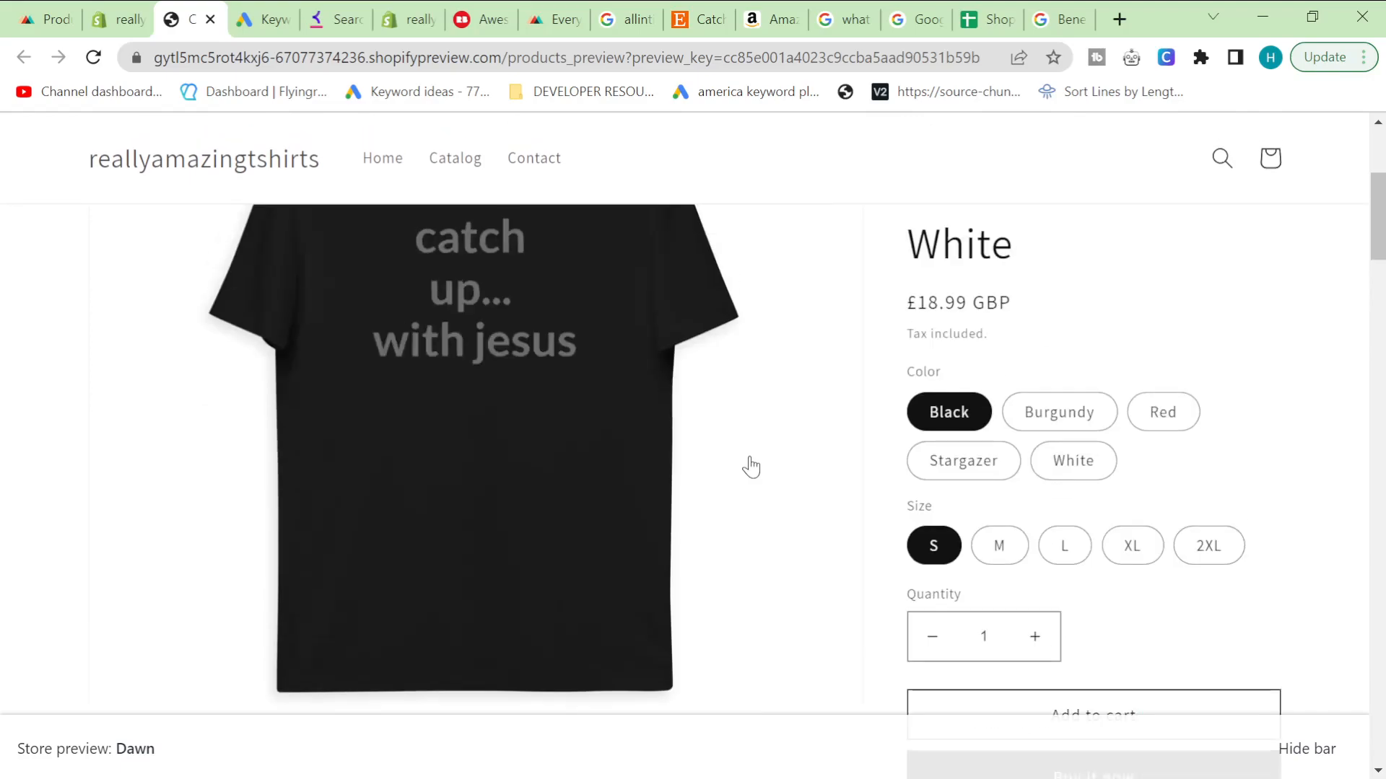
scroll(417, 374, "up", 4)
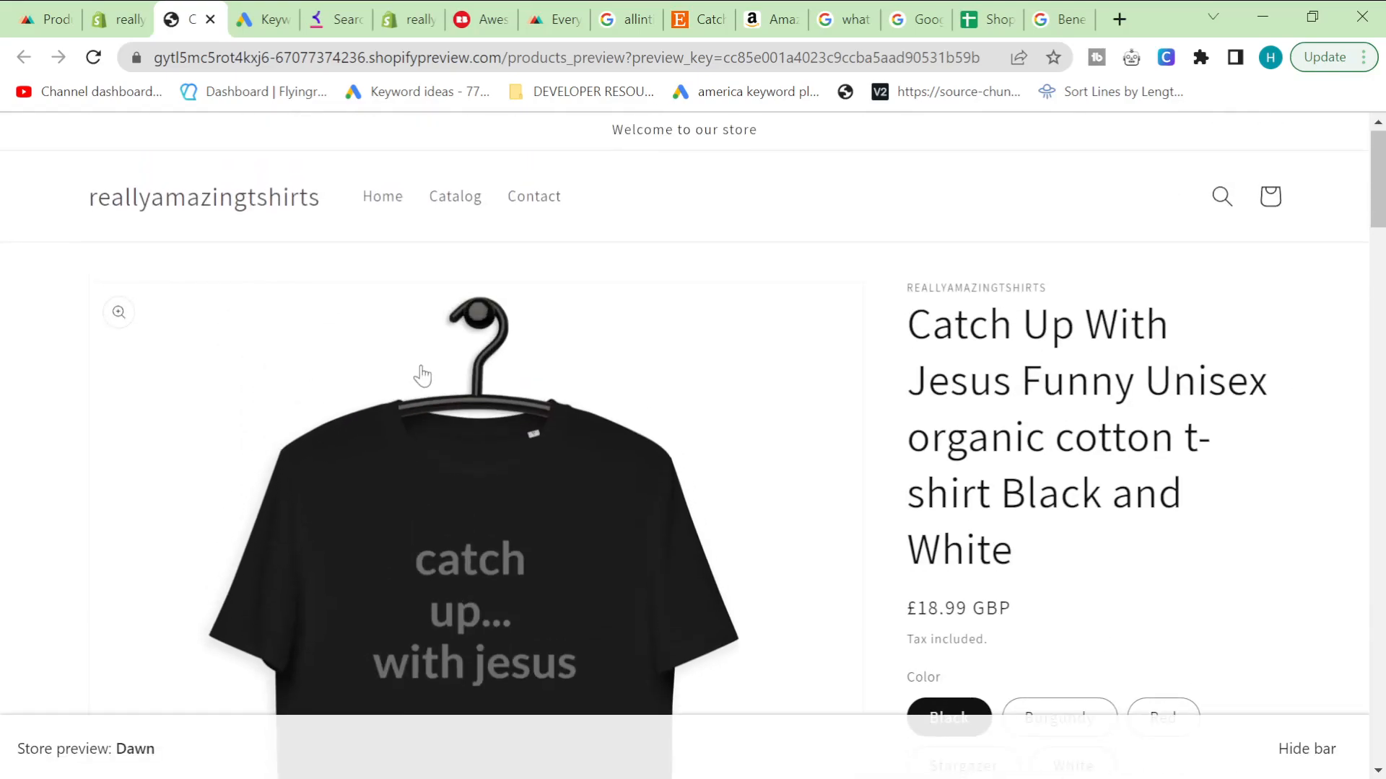
scroll(422, 374, "down", 5)
- Switch to Printful and start adding the Unisex organic cotton t-shirt template to the store again
left_click(119, 19)
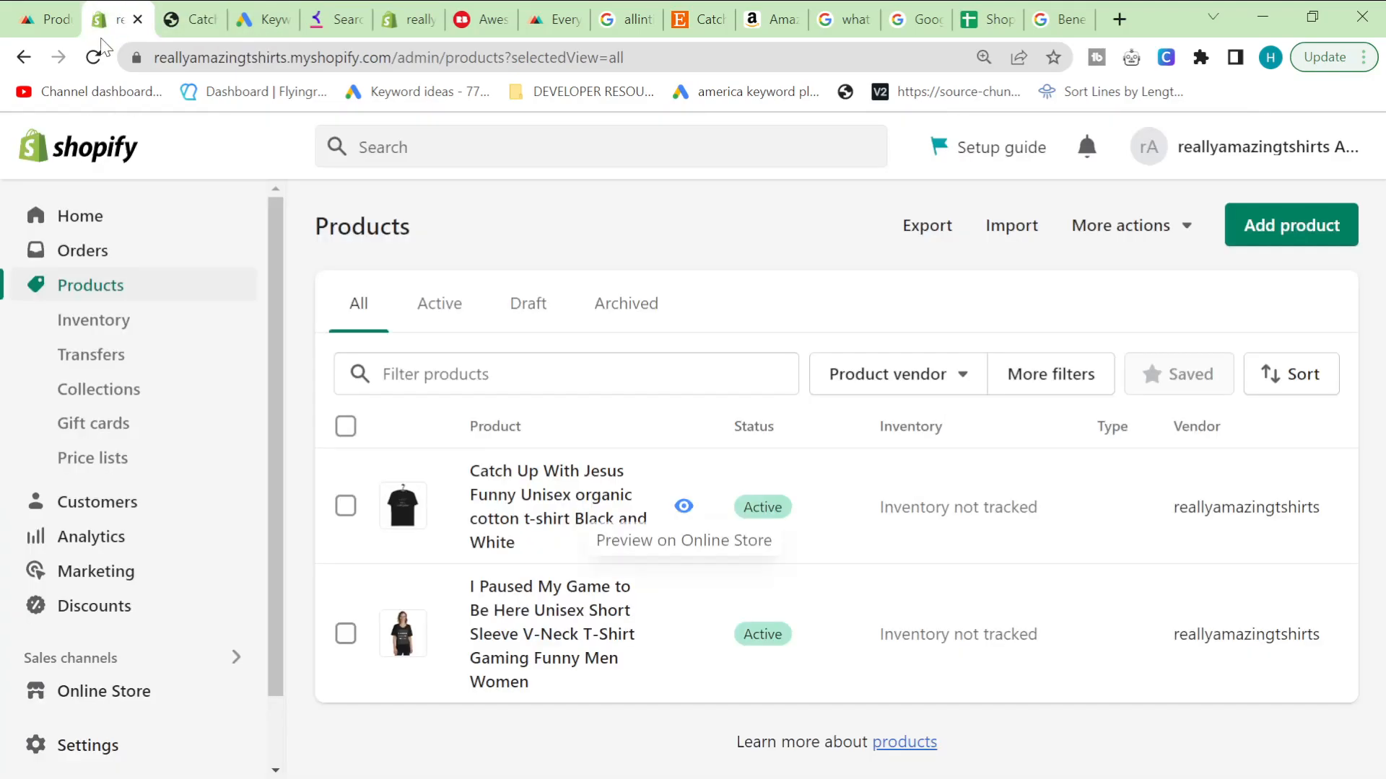
left_click(58, 10)
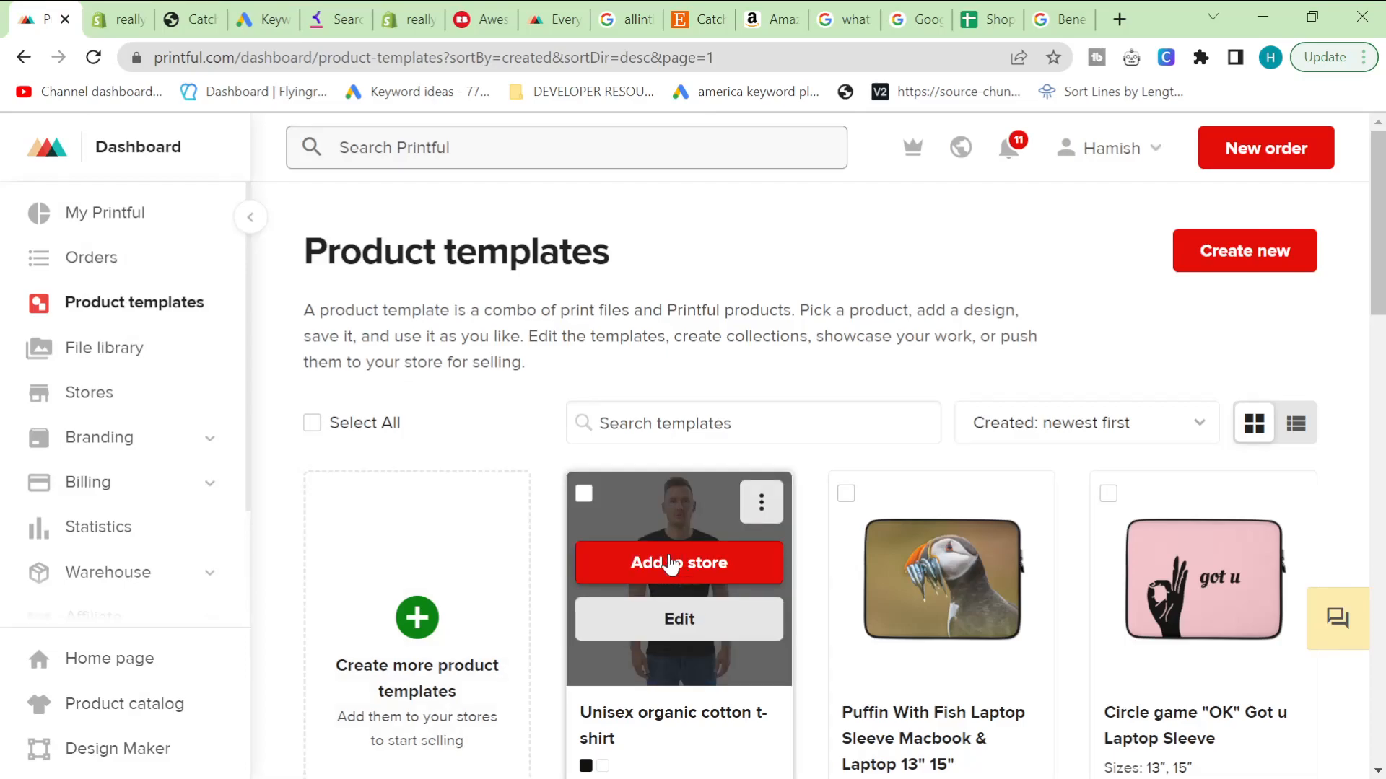
left_click(678, 618)
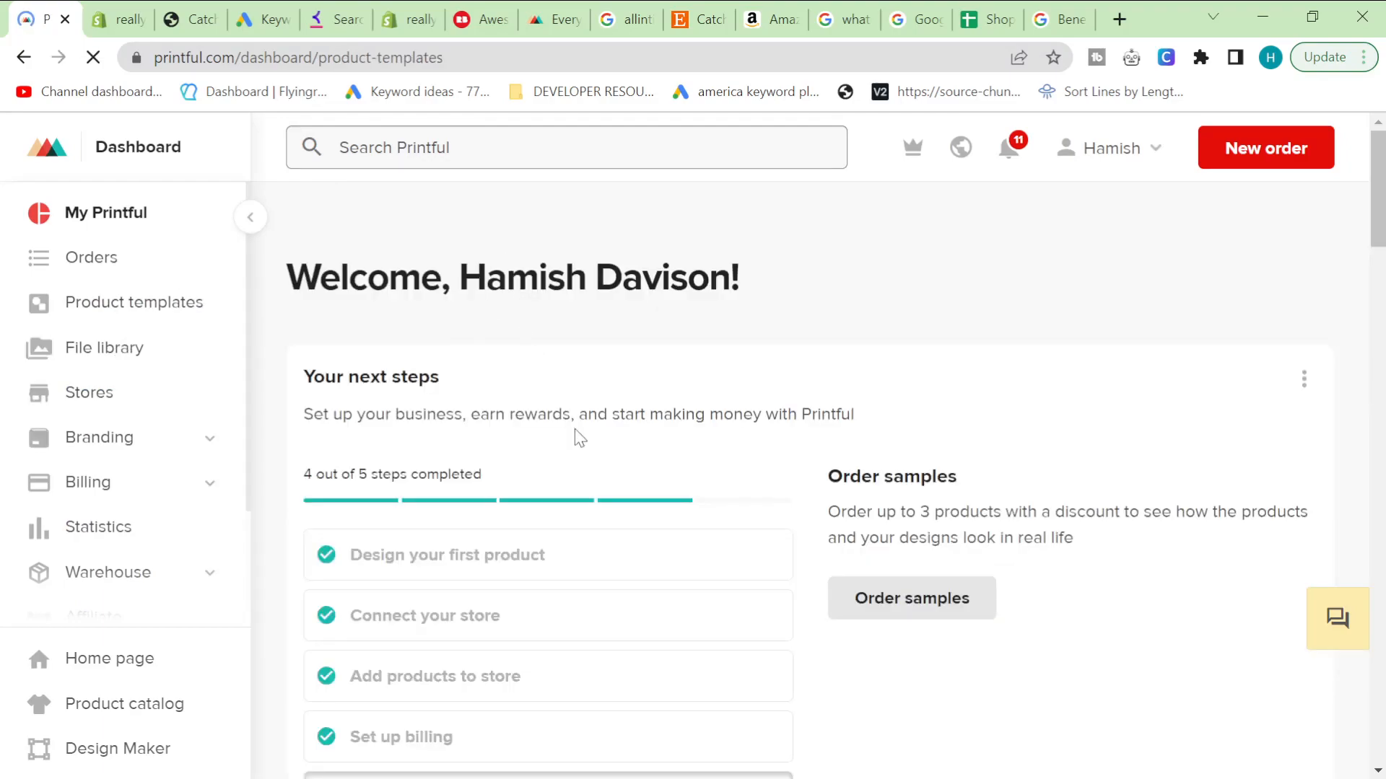
scroll(588, 526, "down", 1)
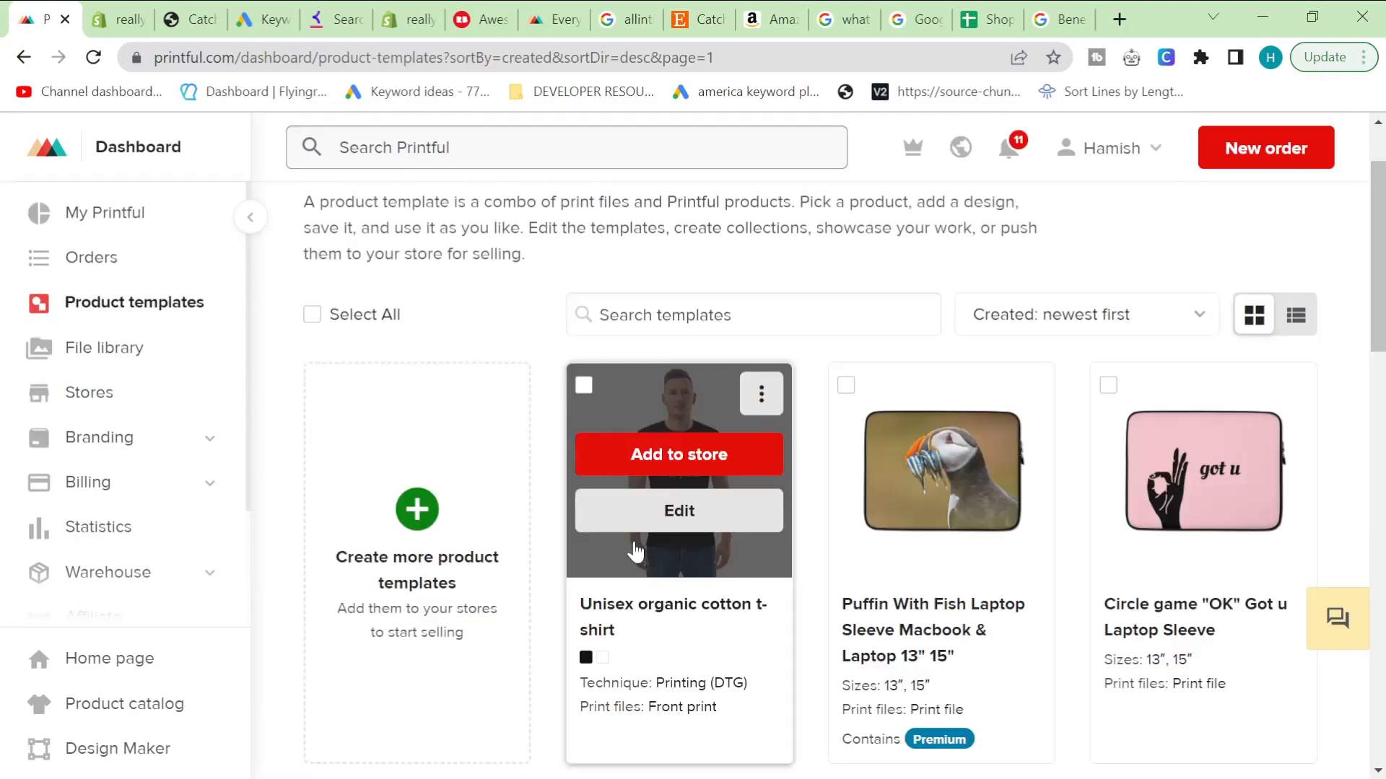
left_click(691, 455)
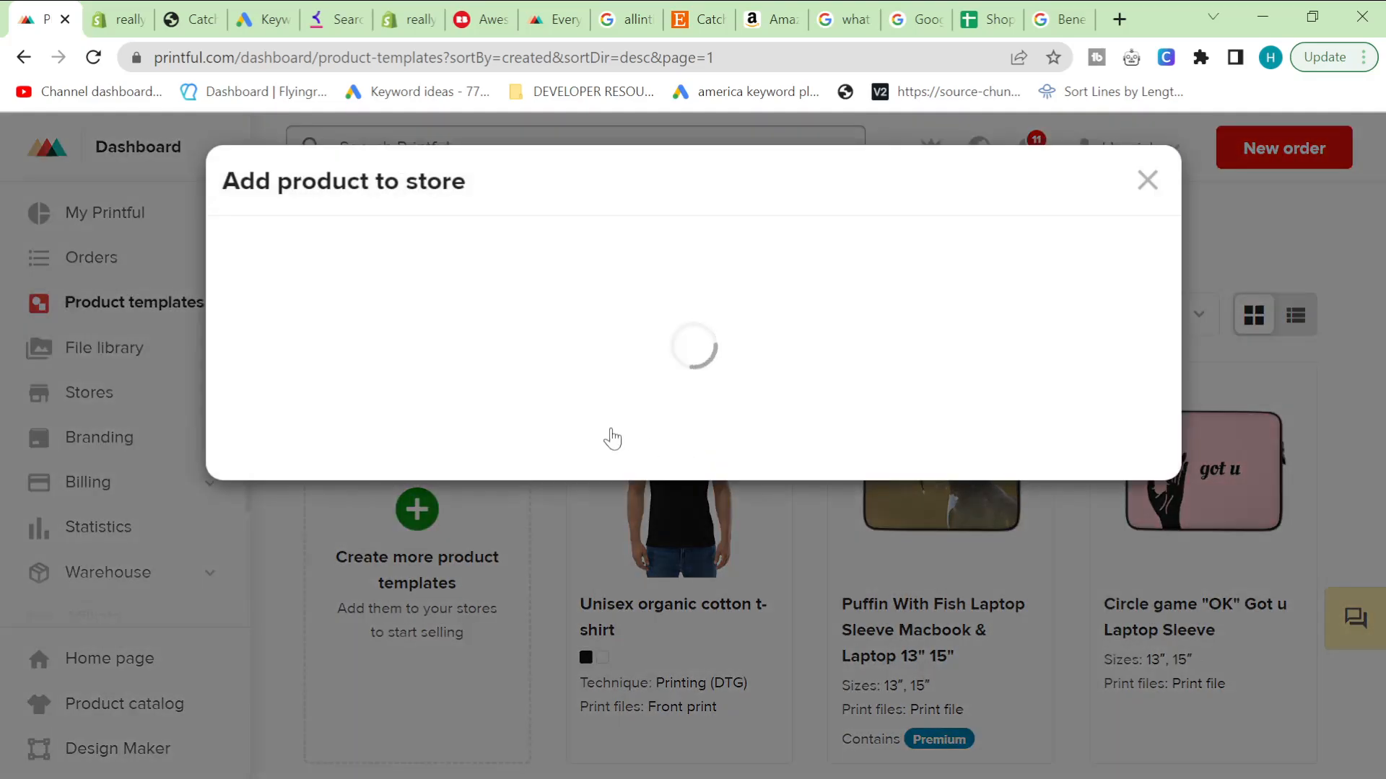
scroll(453, 549, "down", 1)
left_click(449, 555)
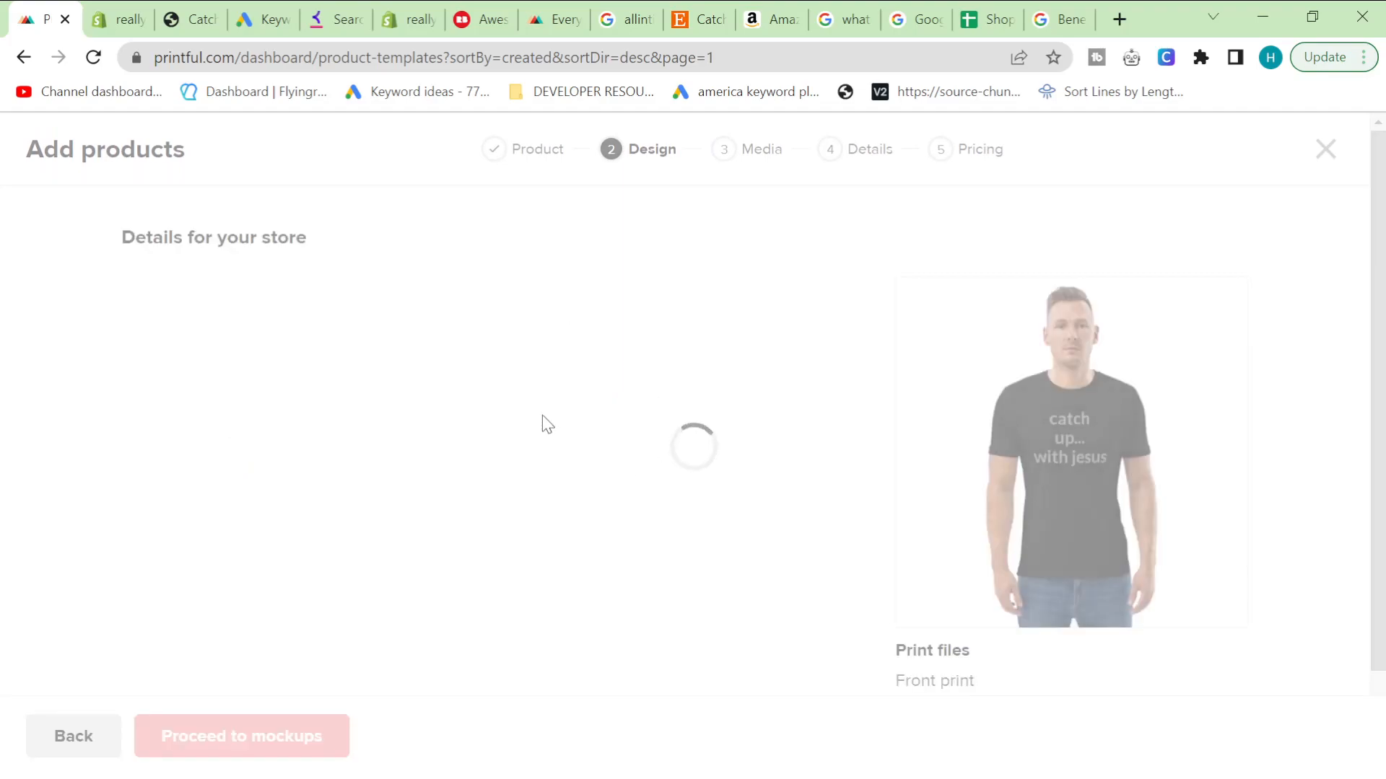
- Keep black and white with all sizes selected for the shirt and proceed to the mockups
scroll(403, 469, "down", 2)
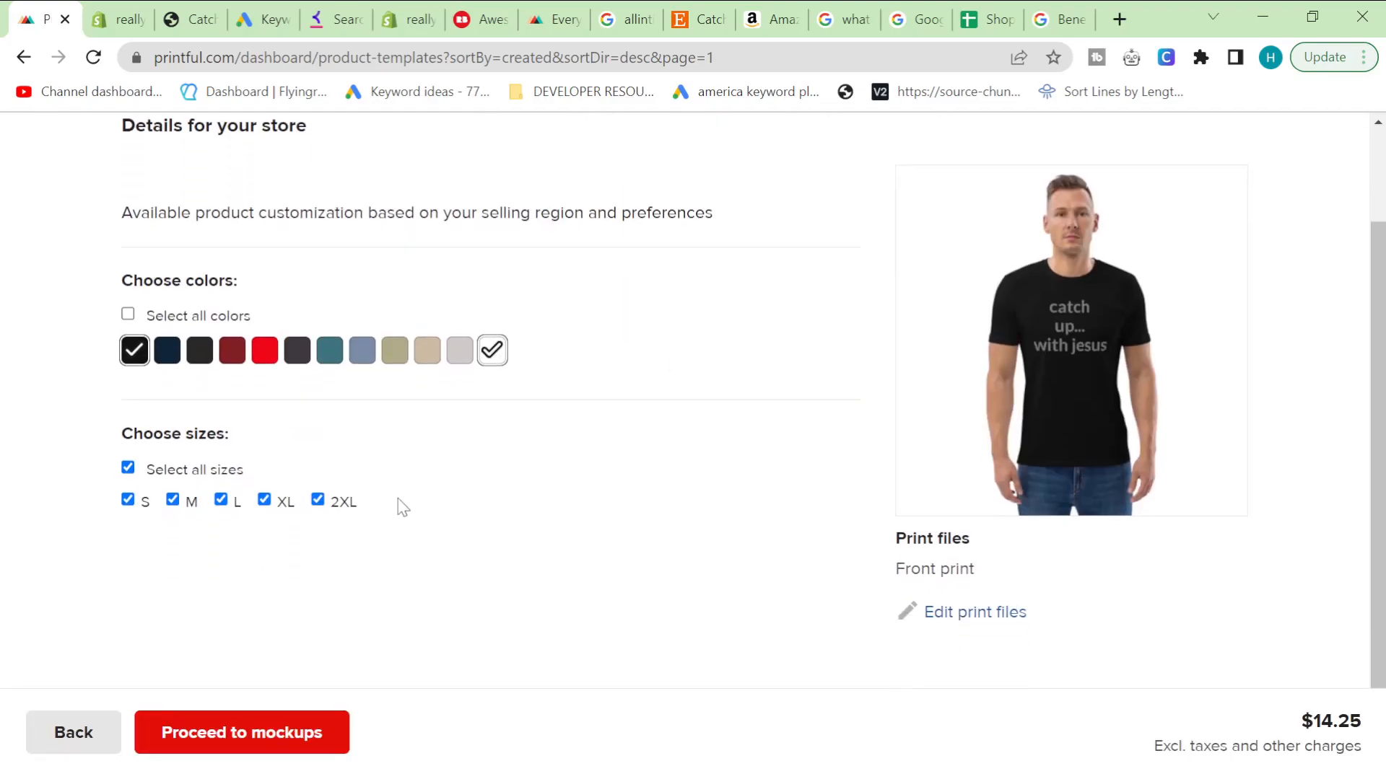
left_click(272, 730)
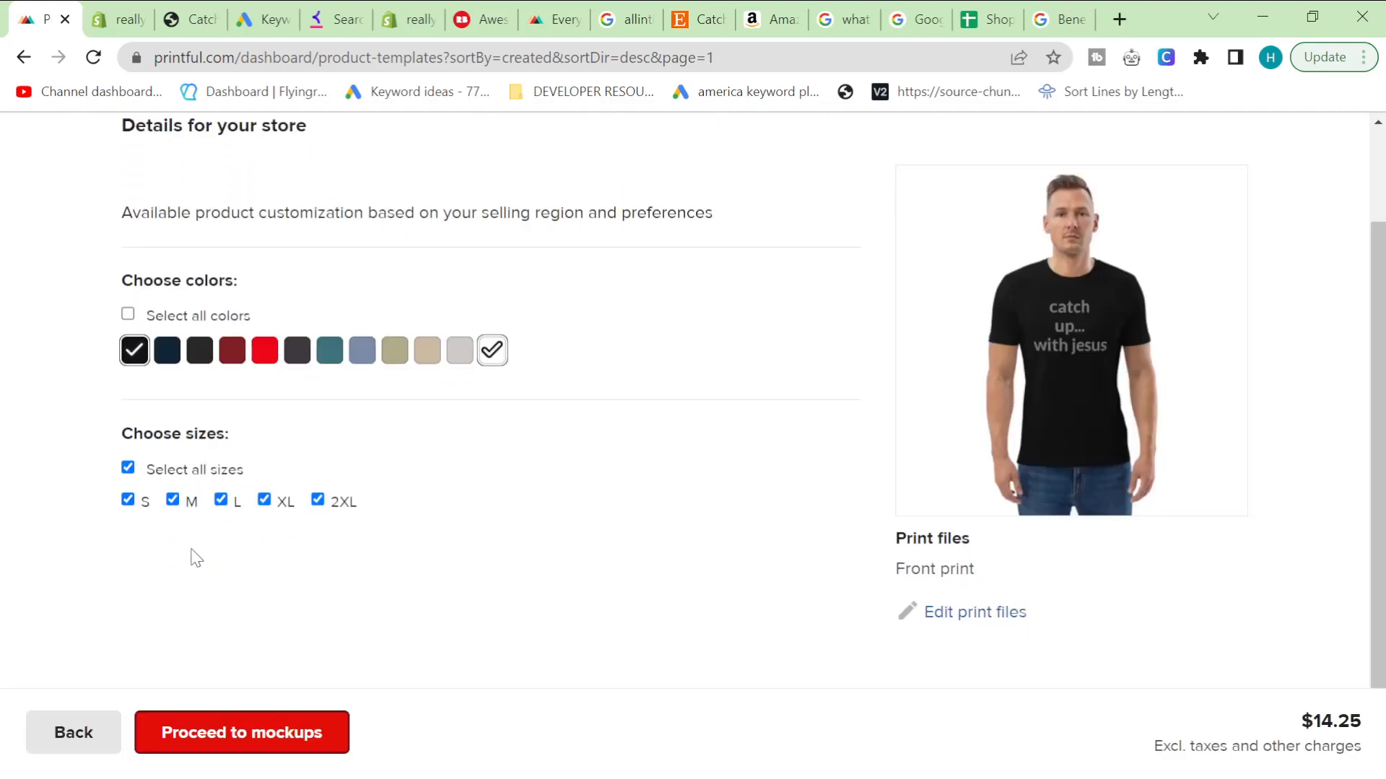
scroll(403, 562, "up", 2)
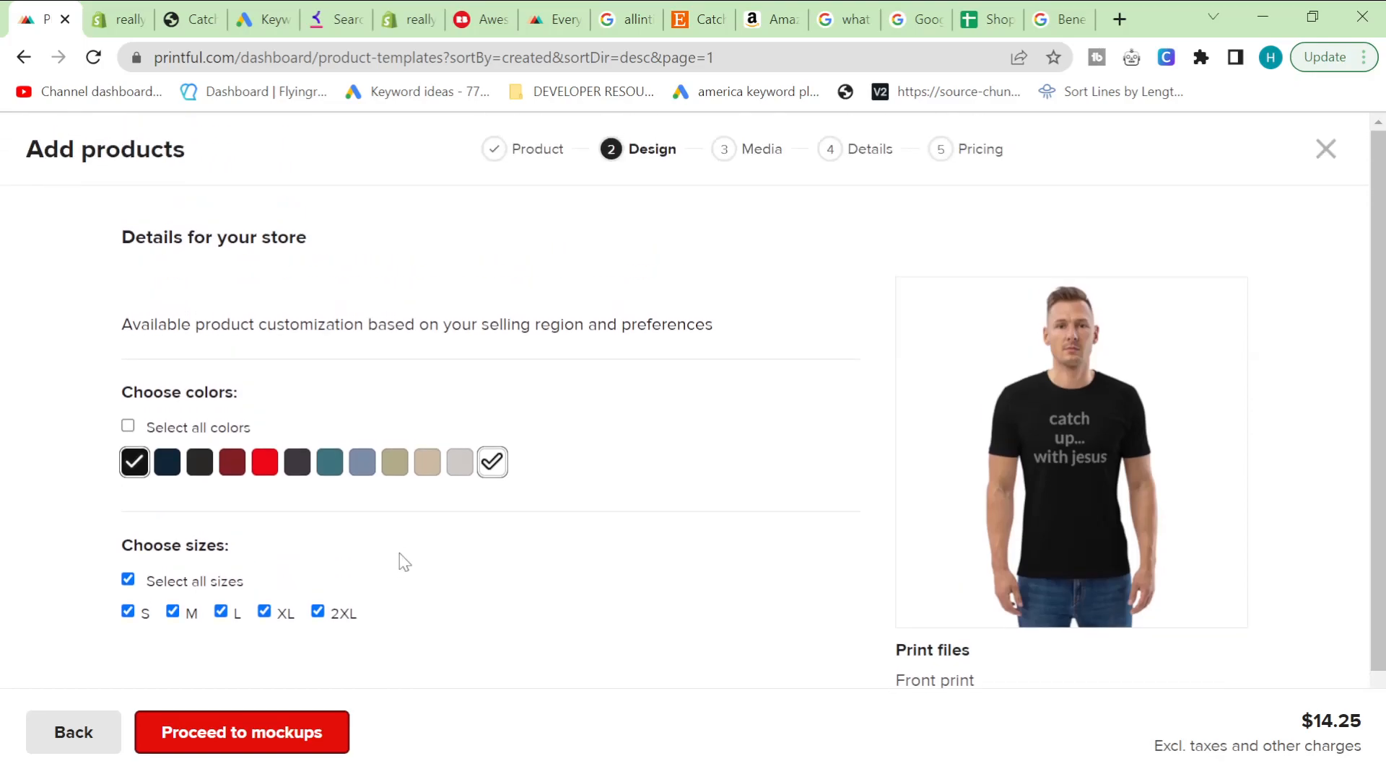
scroll(403, 563, "down", 2)
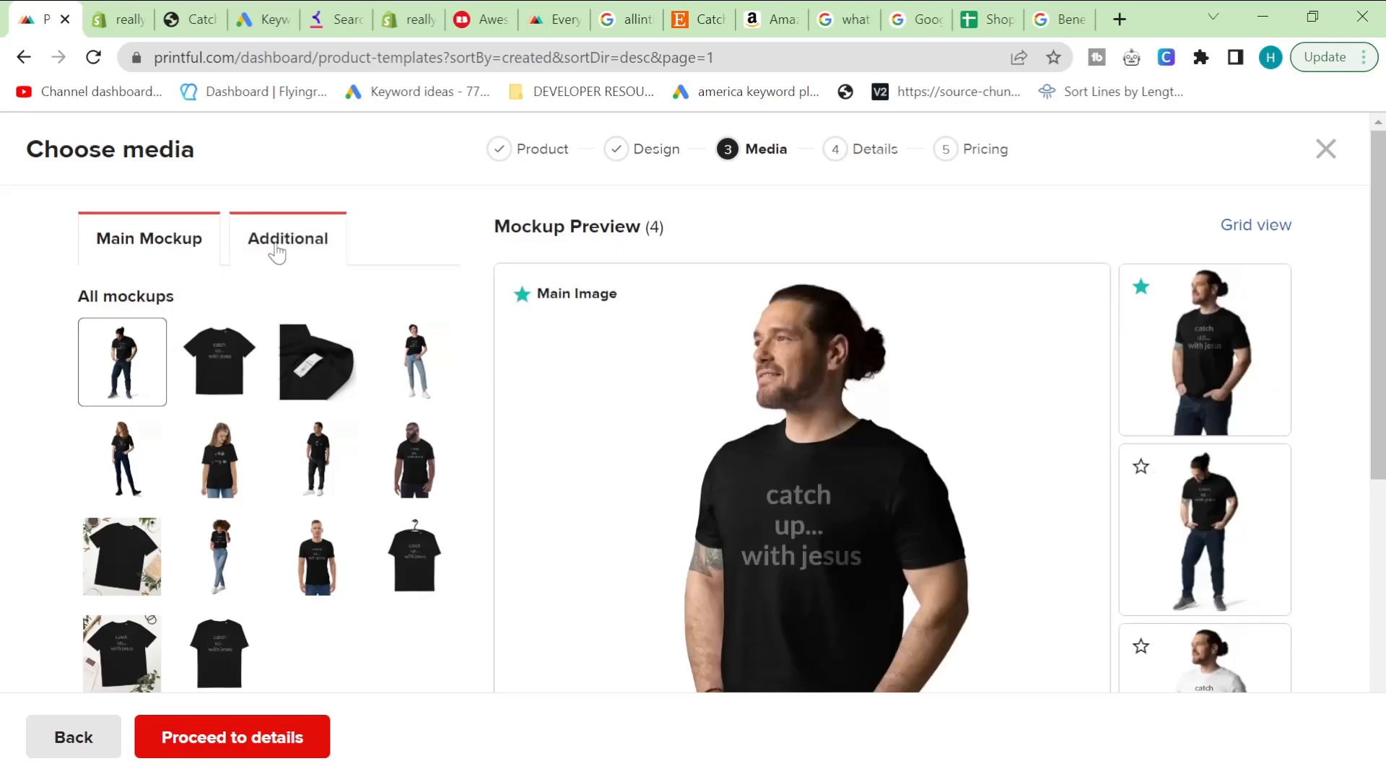
- Try the mockup of the man with tied-back hair, comparing his two black-shirt poses as the main image
left_click_drag(1377, 236, 1378, 307)
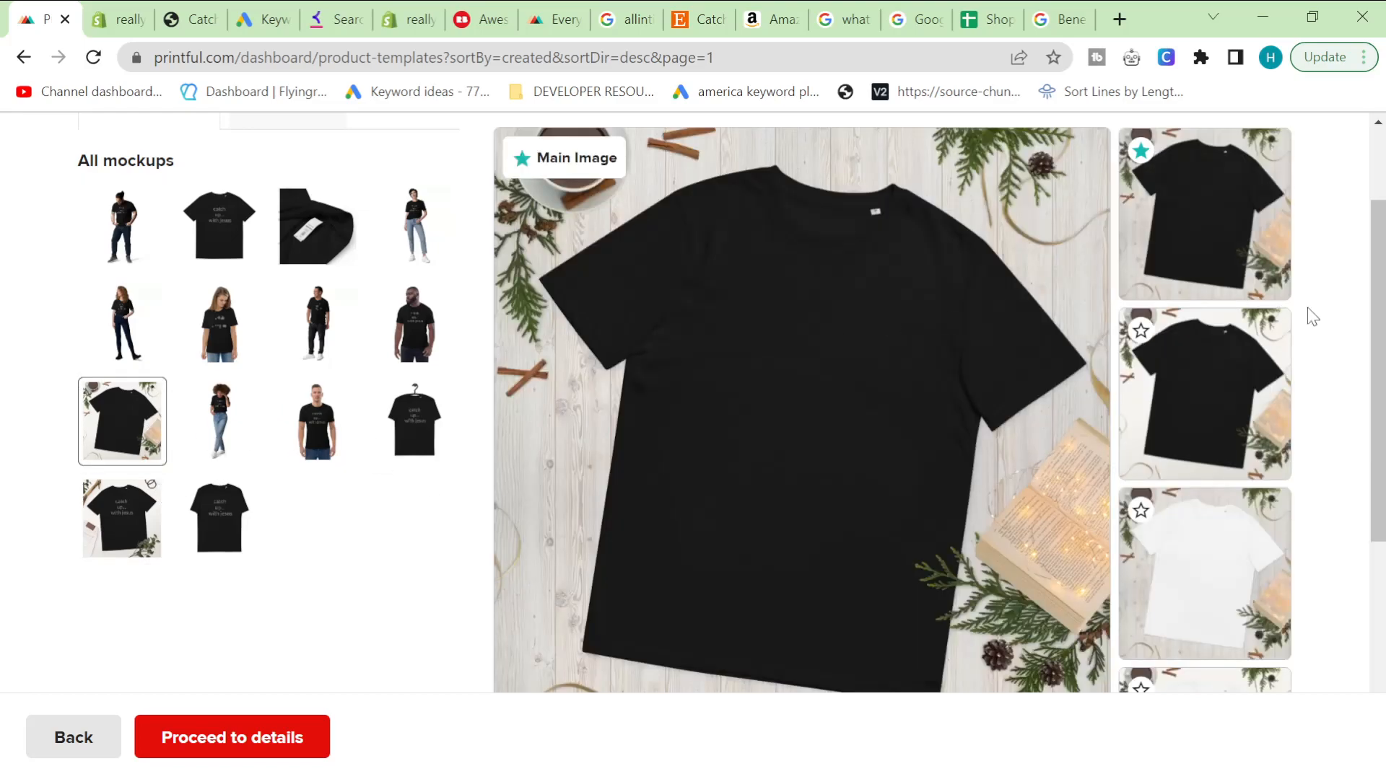
left_click_drag(1378, 293, 205, 549)
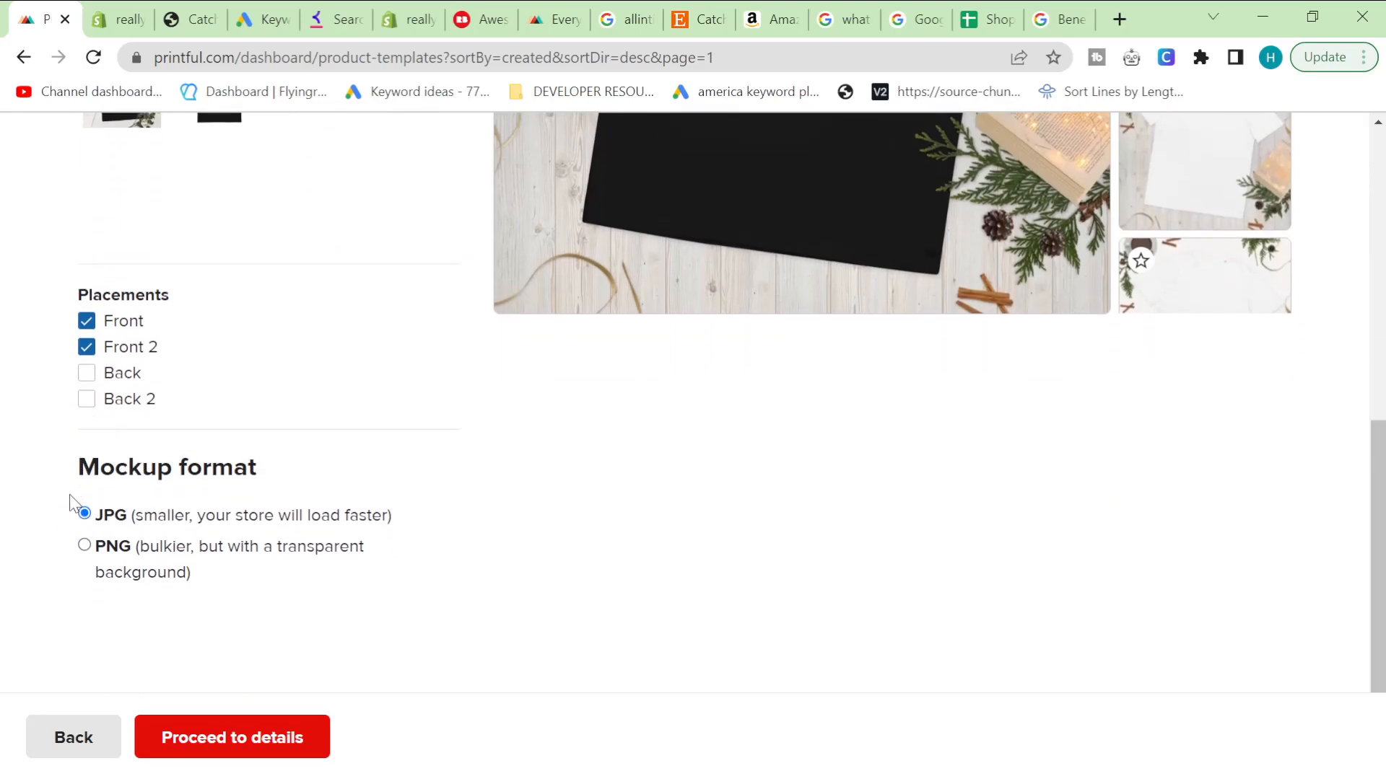
scroll(116, 419, "up", 6)
left_click(141, 380)
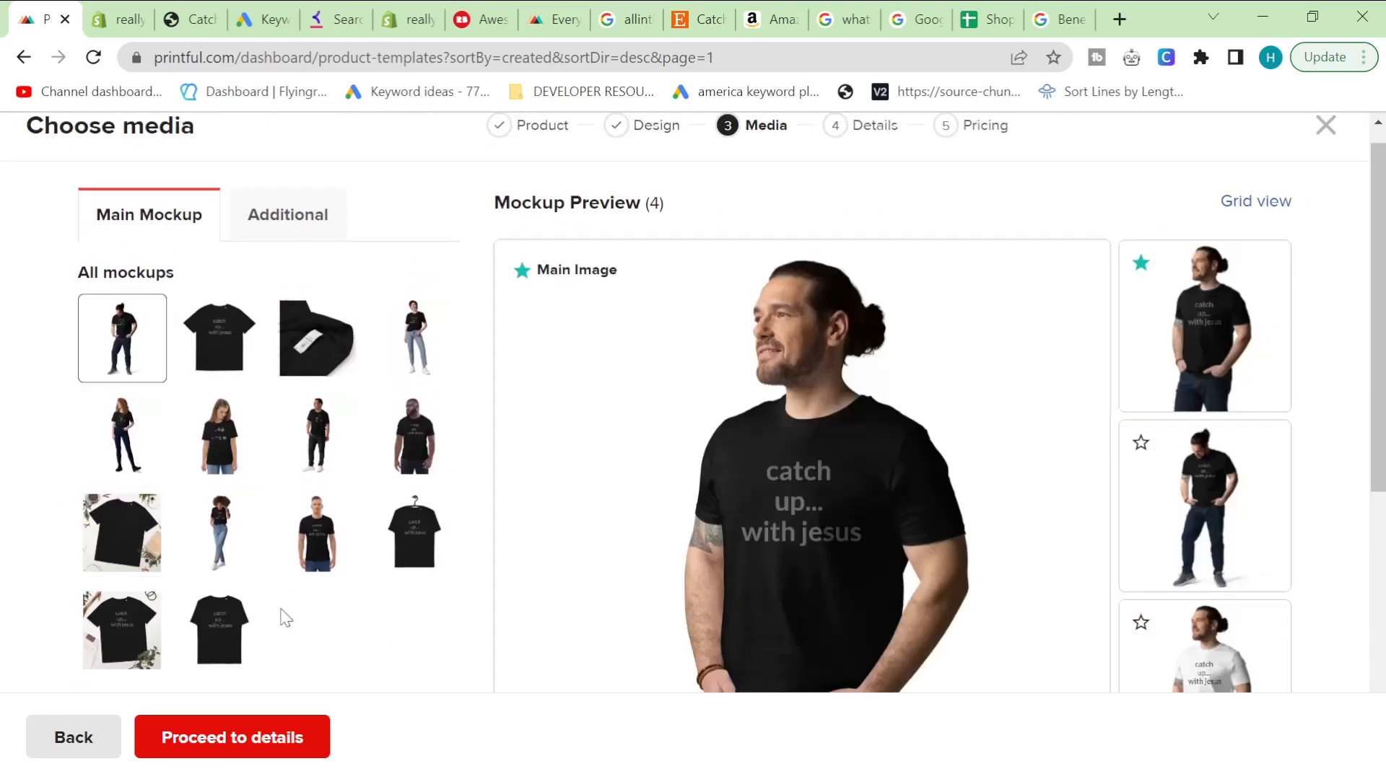
left_click(1140, 444)
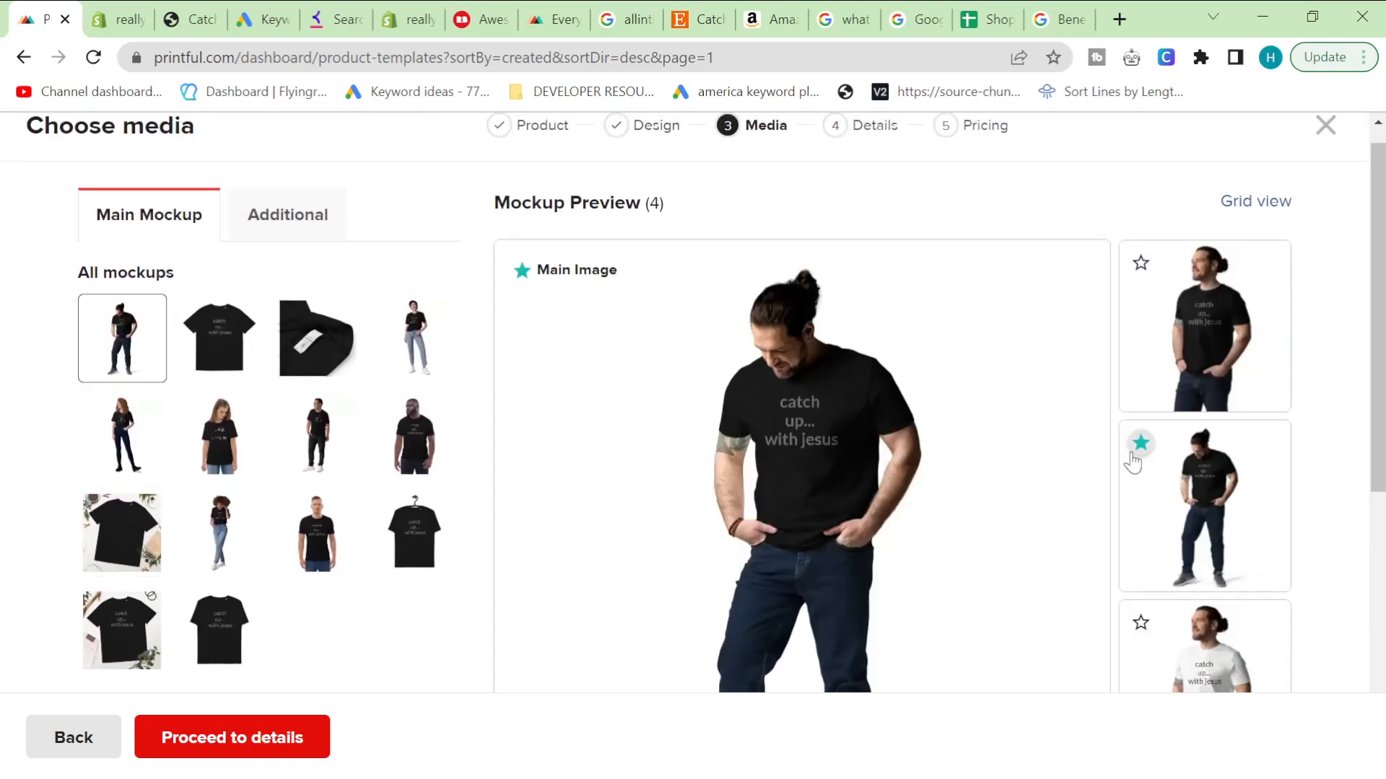
left_click(1140, 264)
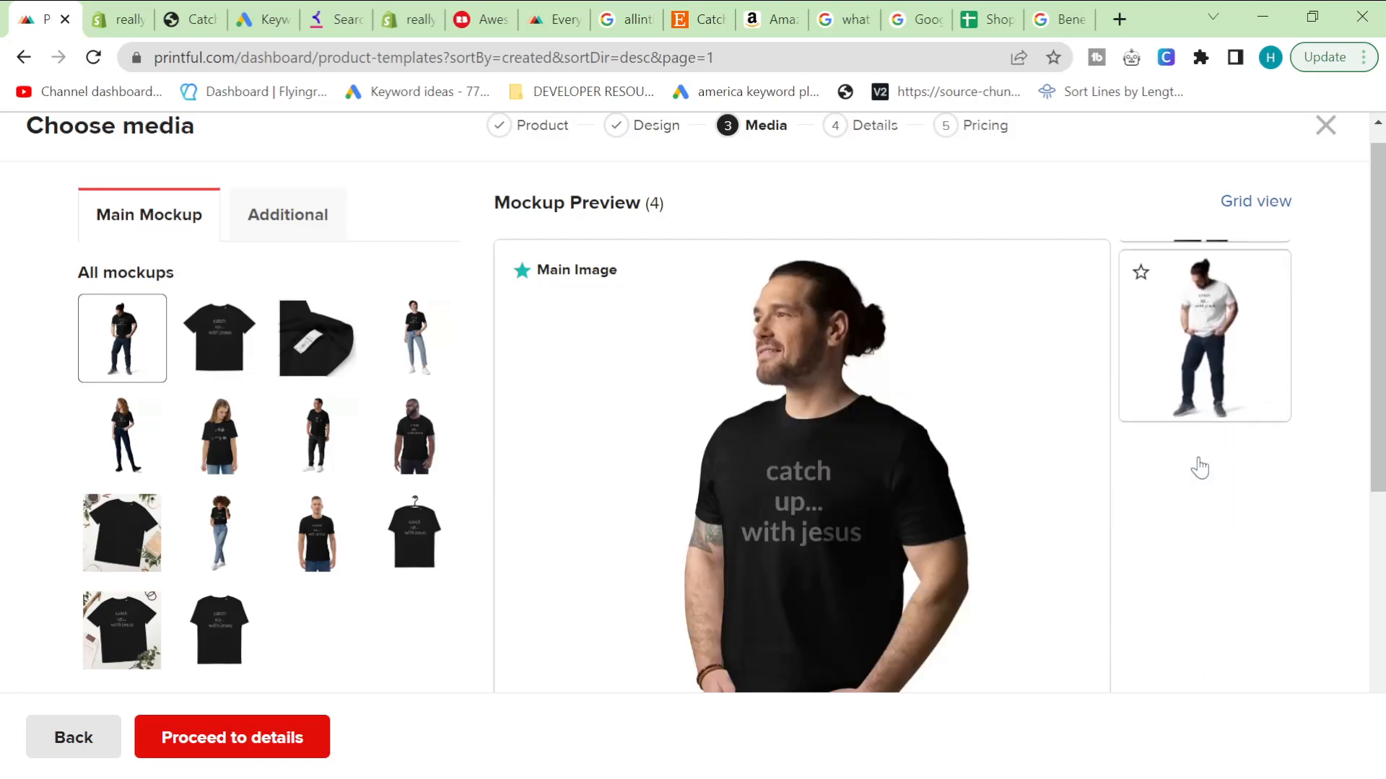
- Choose the close-up of the shirt's inner neck label as the main mockup
left_click(220, 337)
left_click(333, 368)
- Switch to the t-shirt's store preview and review its image and description from top to bottom
left_click(128, 9)
left_click(207, 6)
scroll(558, 512, "down", 10)
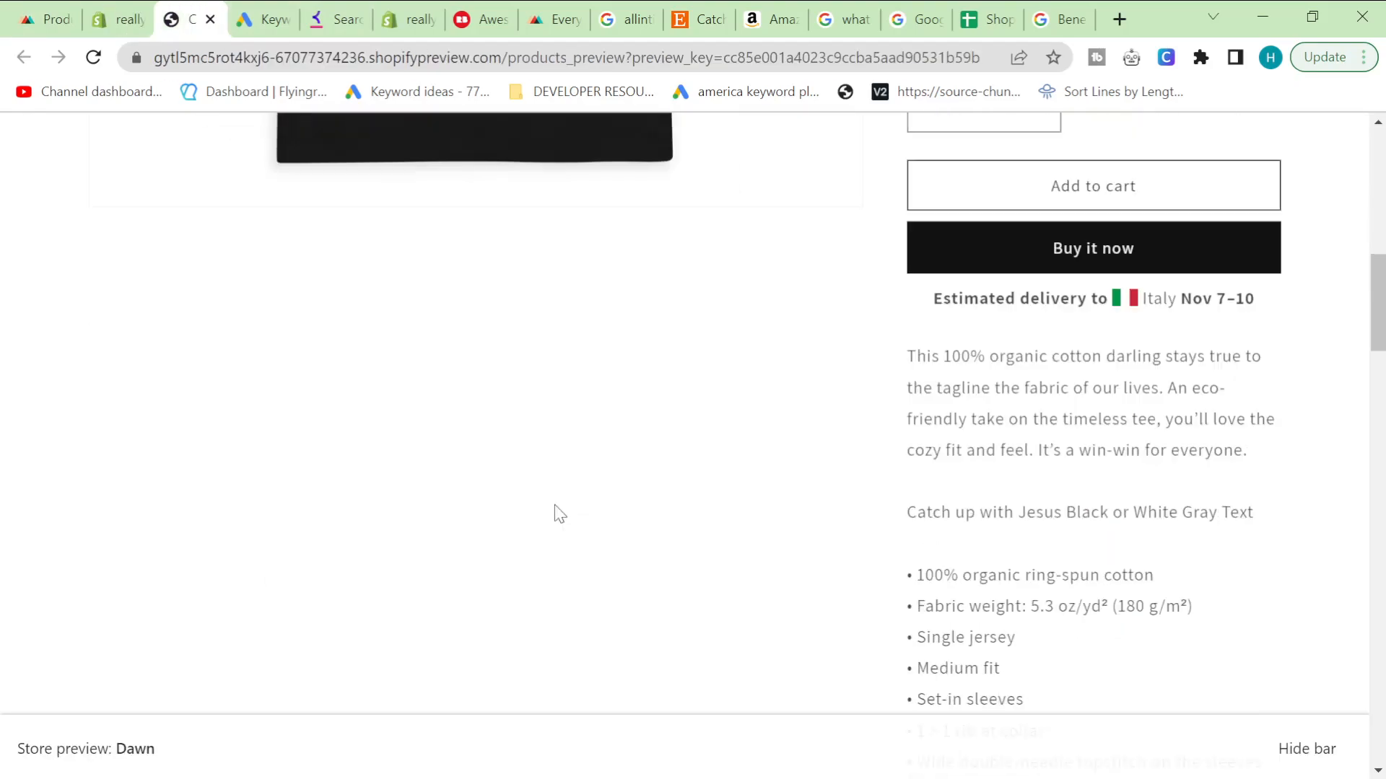
scroll(558, 512, "down", 3)
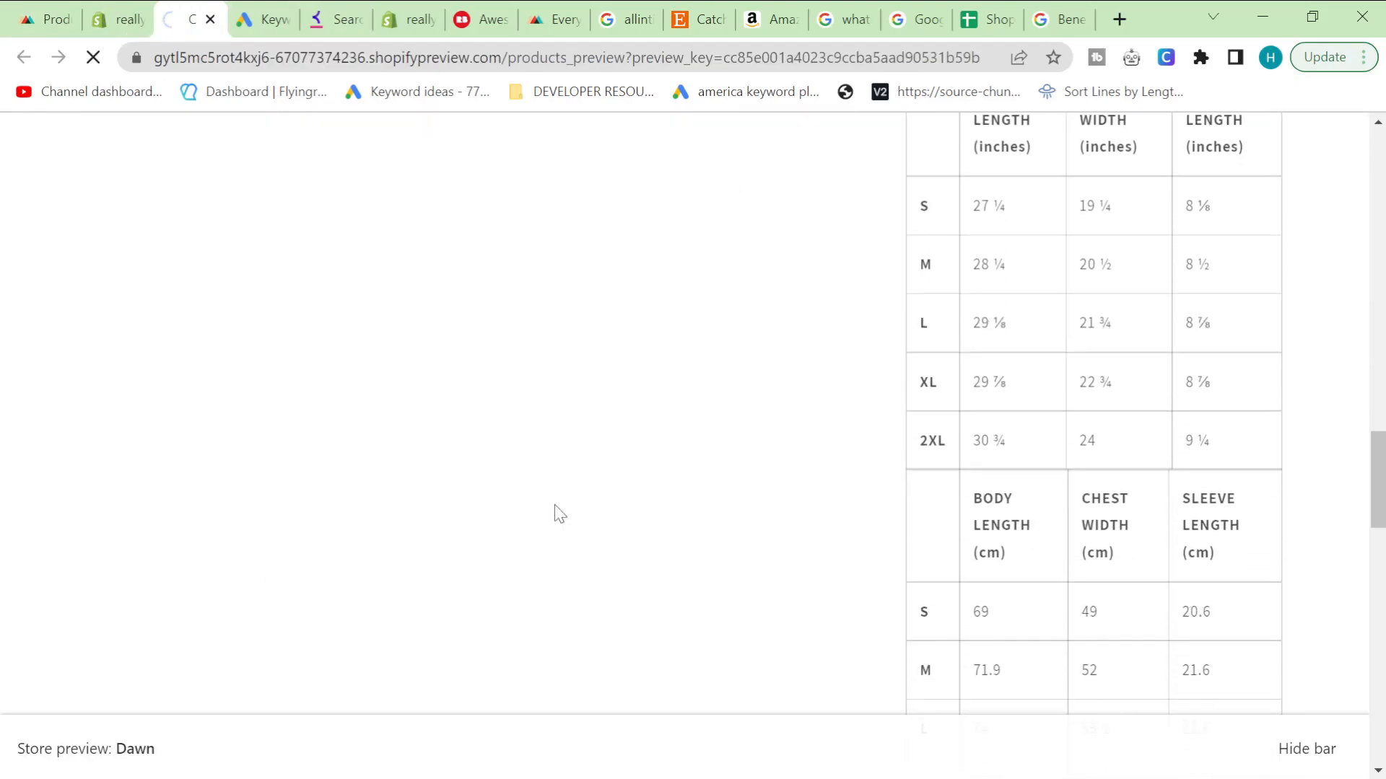
scroll(574, 495, "up", 10)
scroll(574, 495, "up", 10)
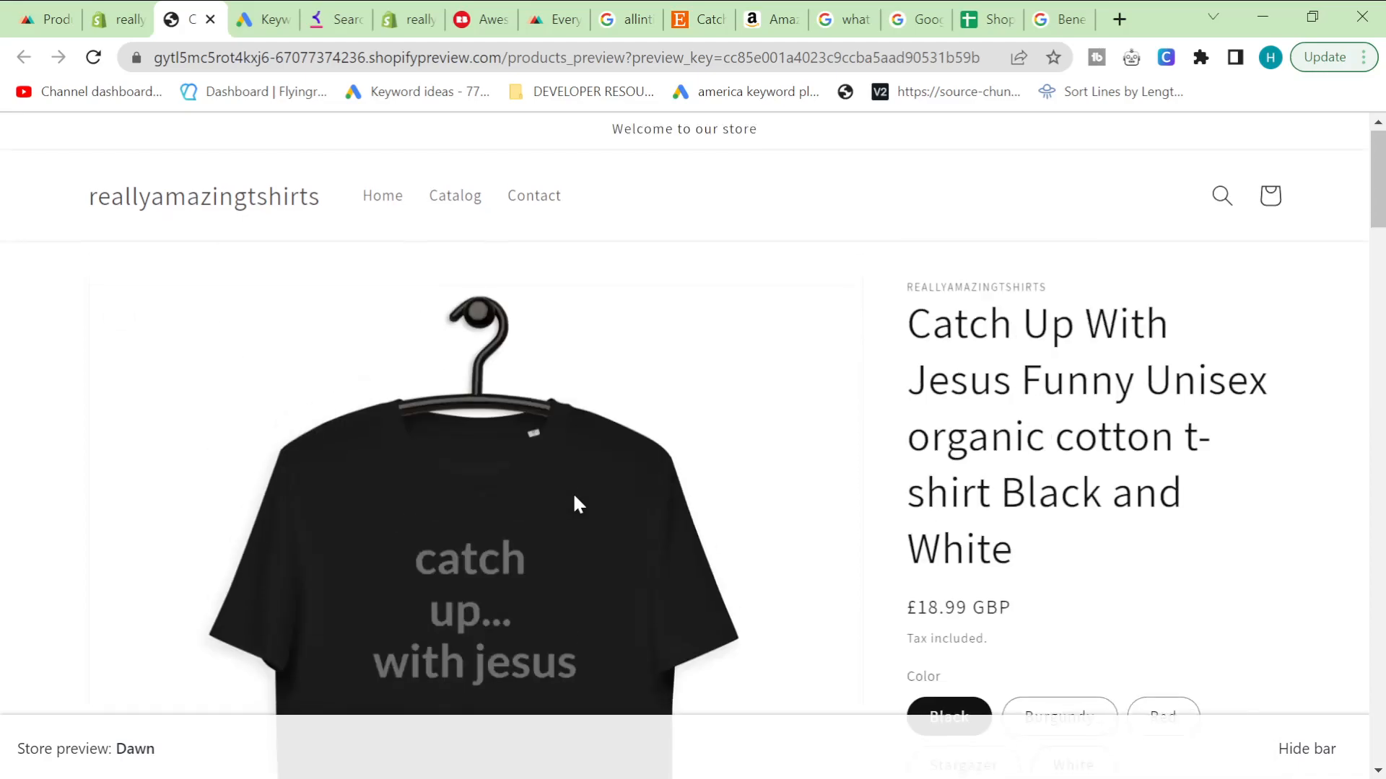
scroll(573, 494, "down", 6)
scroll(325, 297, "up", 7)
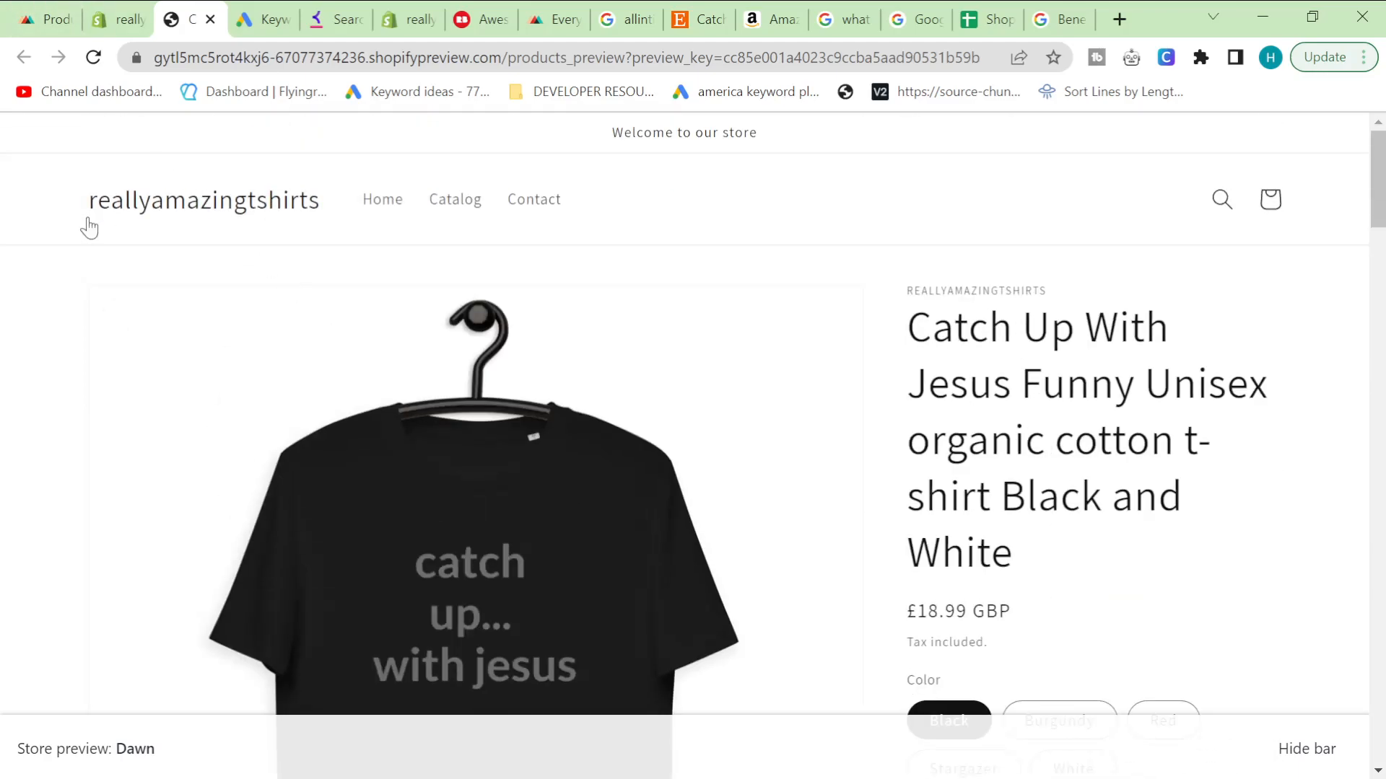
scroll(108, 215, "down", 1)
- Back in Printful, add the full-length man, short-haired woman in light jeans and curly-haired woman covering her face as additional mockups
left_click(116, 19)
left_click(49, 19)
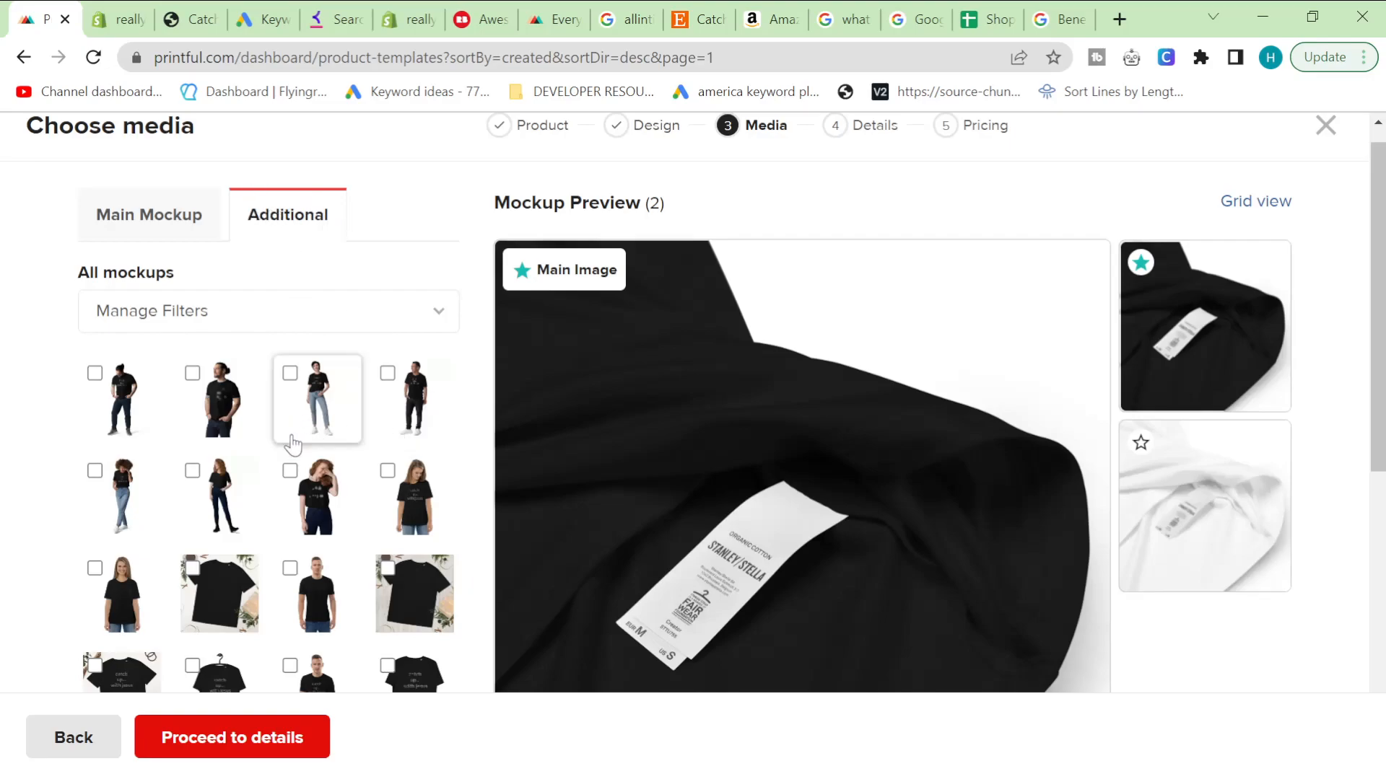
scroll(294, 433, "down", 3)
scroll(217, 469, "up", 3)
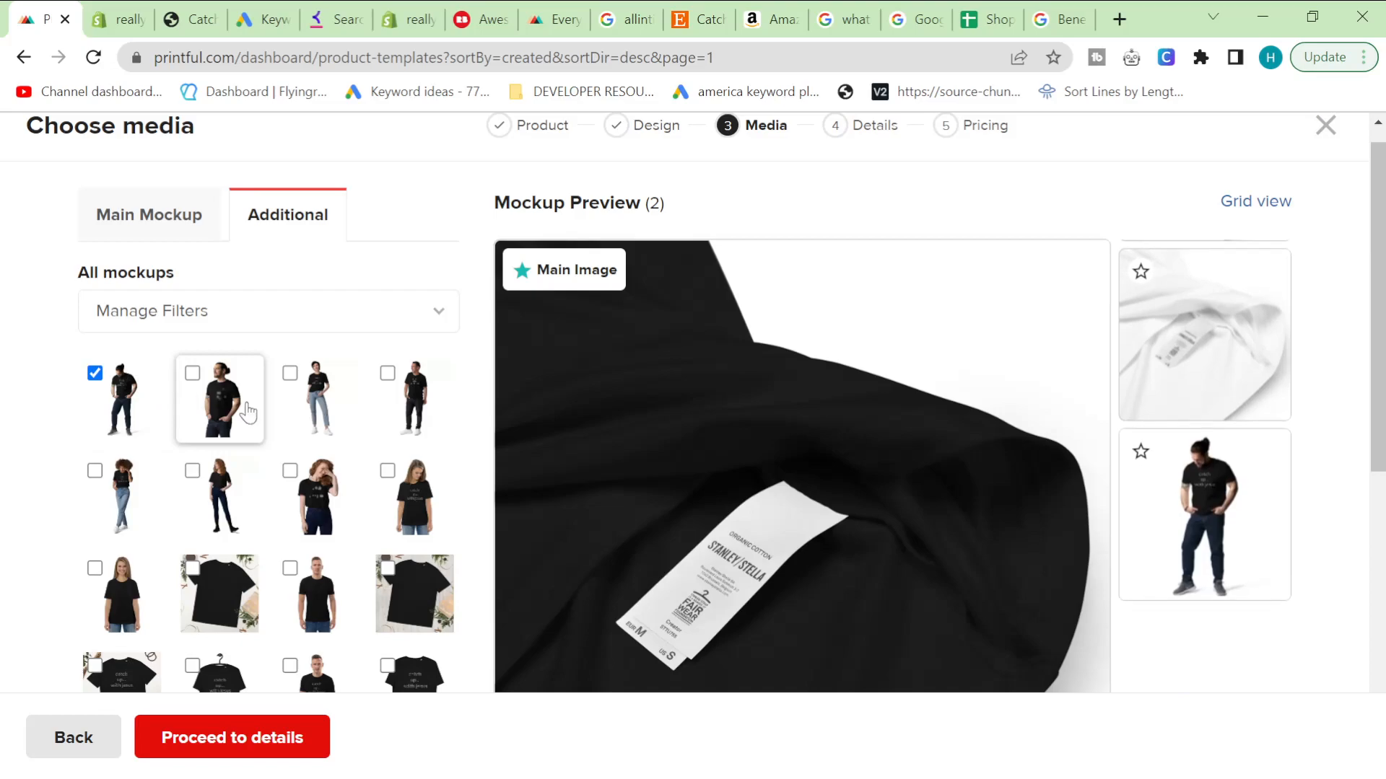
scroll(339, 454, "down", 1)
scroll(345, 464, "up", 1)
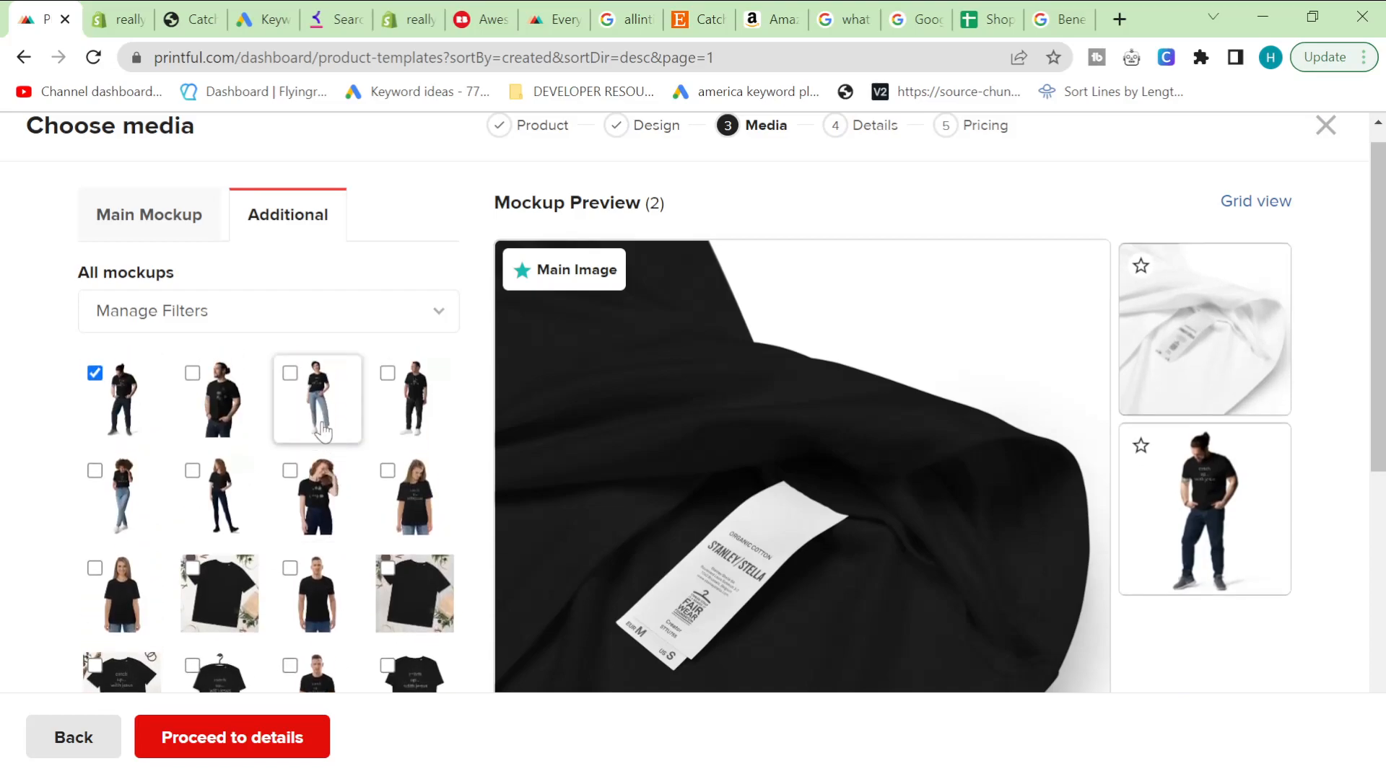
left_click(291, 375)
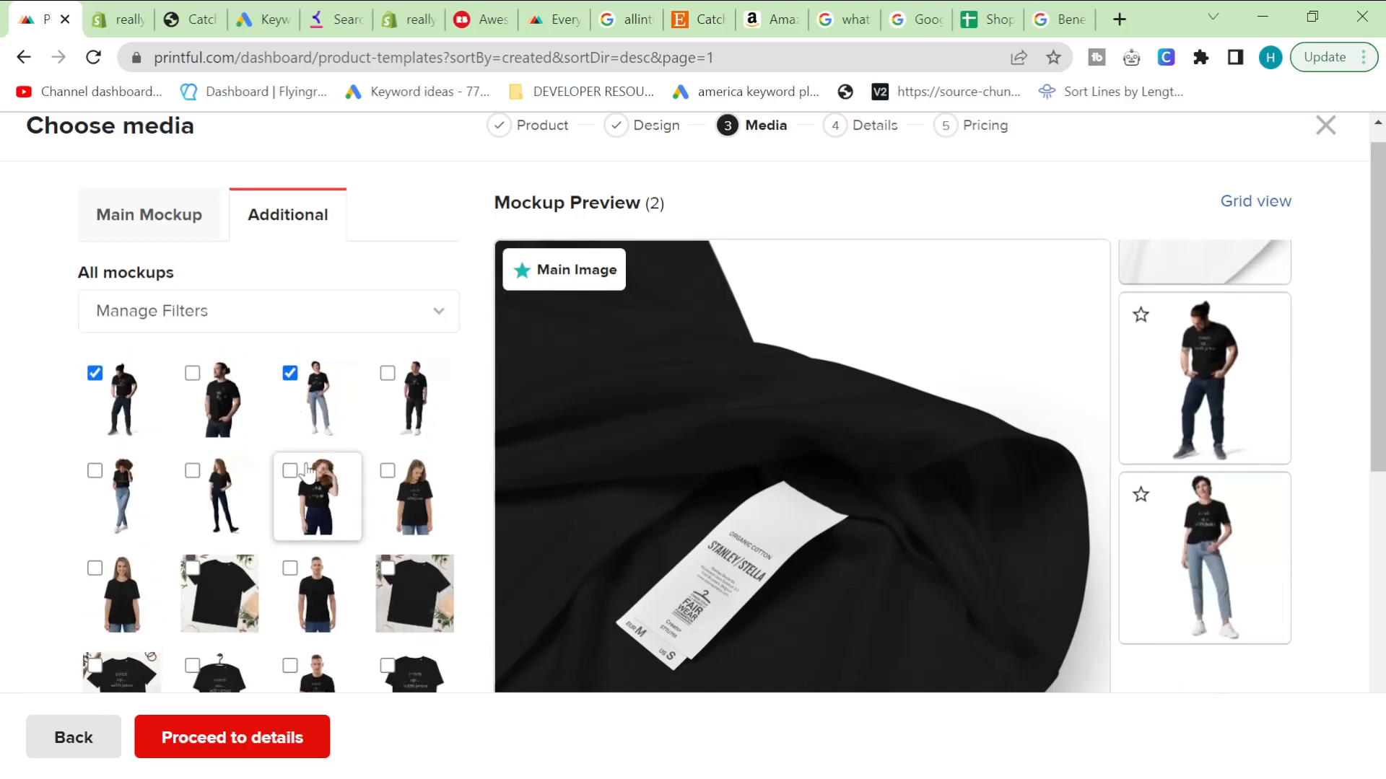
left_click(290, 471)
- Add the plain flat shirt, the shirt on a hanger and the printed shirt on the decorated background as additional mockups
scroll(346, 588, "down", 2)
scroll(361, 588, "up", 2)
left_click(388, 666)
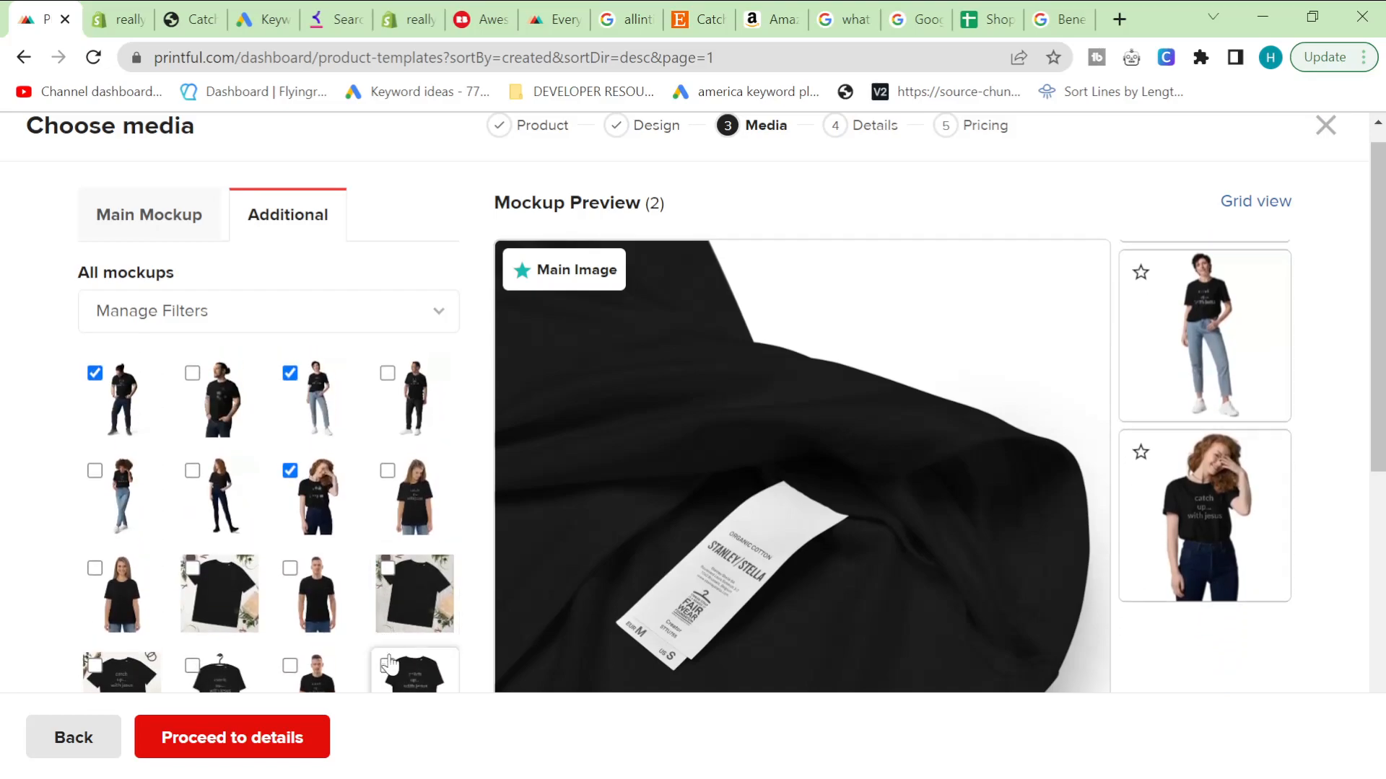
left_click(192, 665)
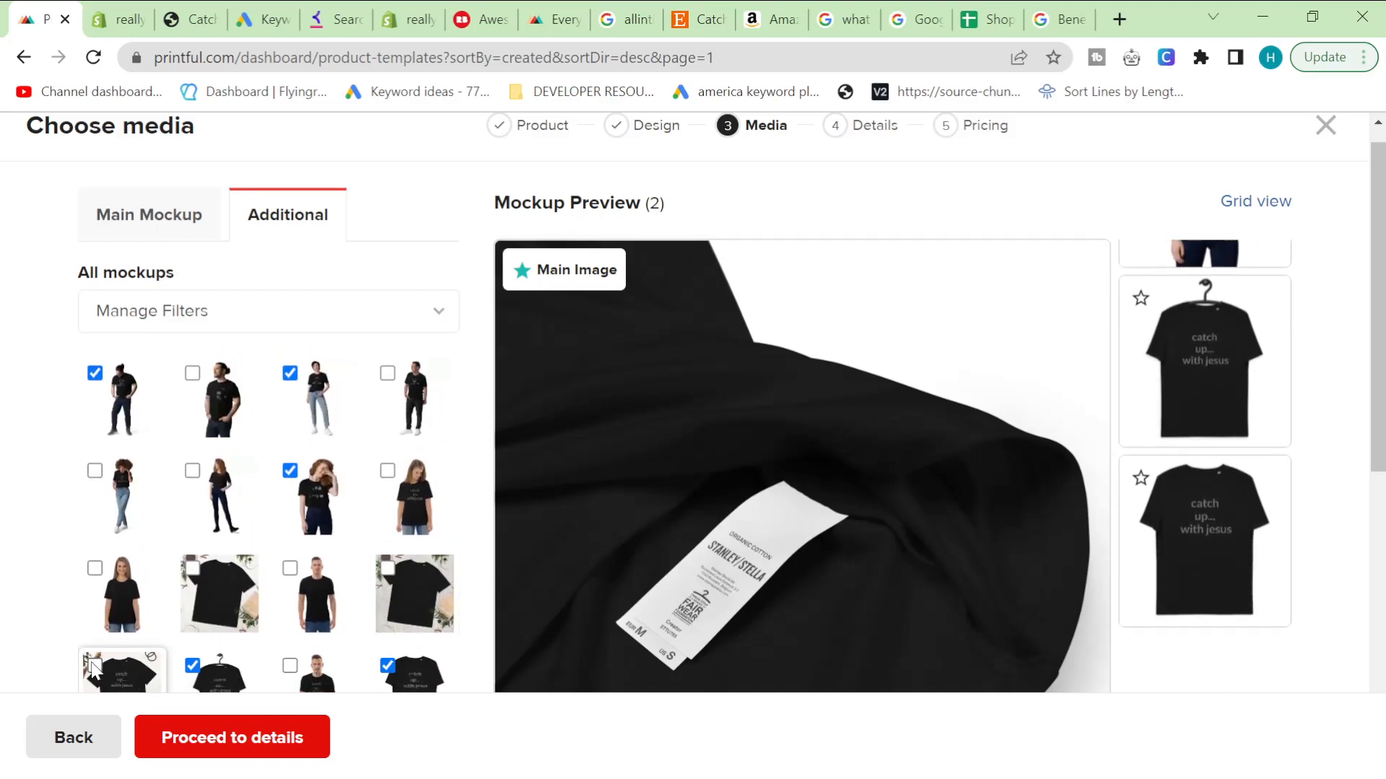
left_click(95, 666)
scroll(132, 635, "down", 6)
scroll(132, 639, "down", 5)
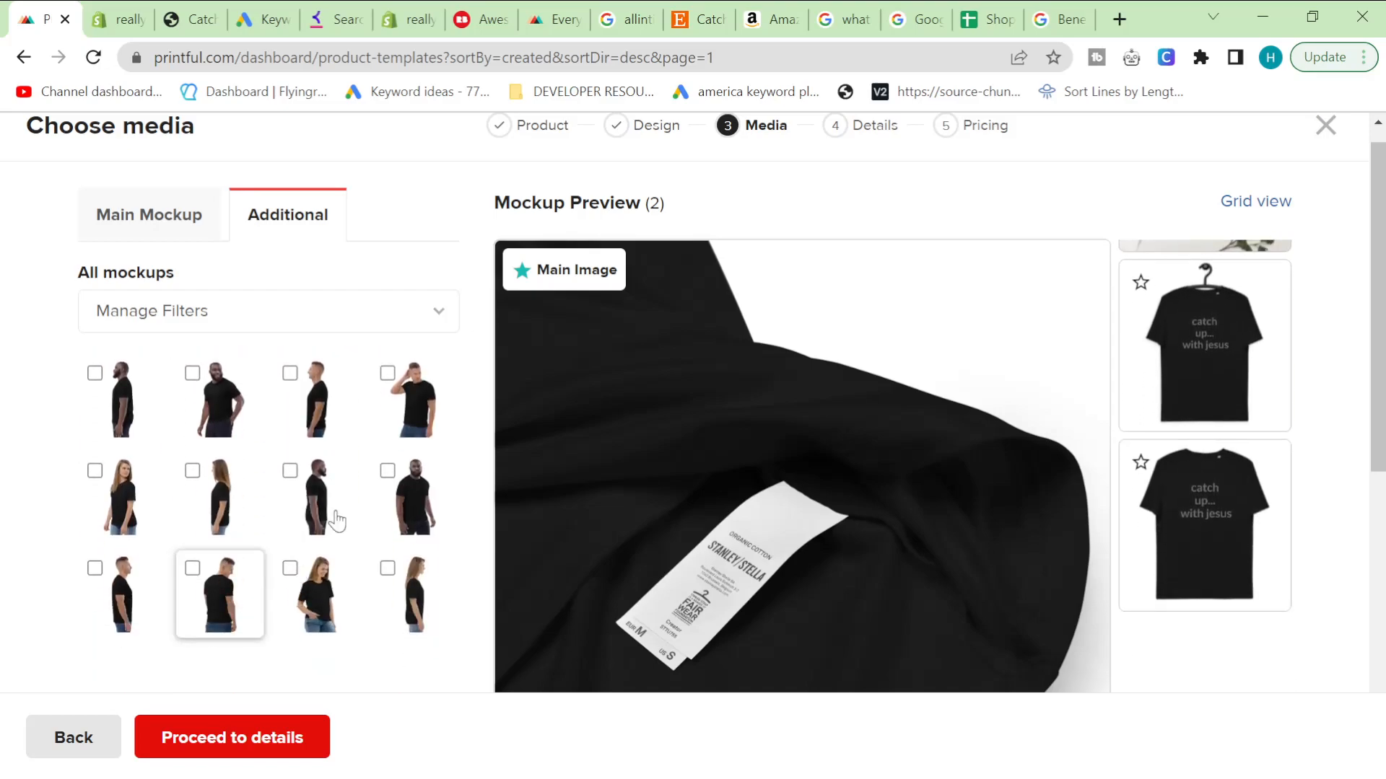
- Set the printed black shirt on the decorated background as the main mockup
scroll(260, 599, "up", 10)
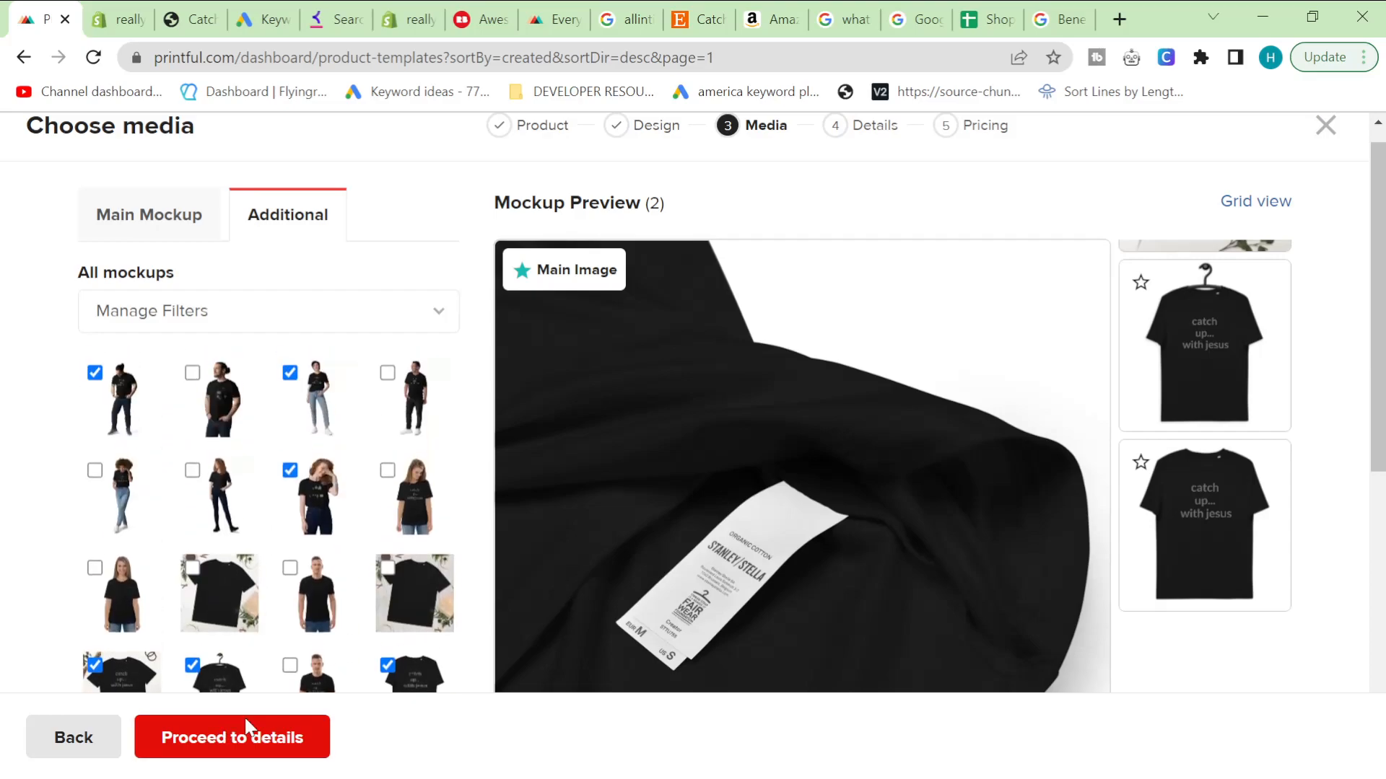
left_click(138, 220)
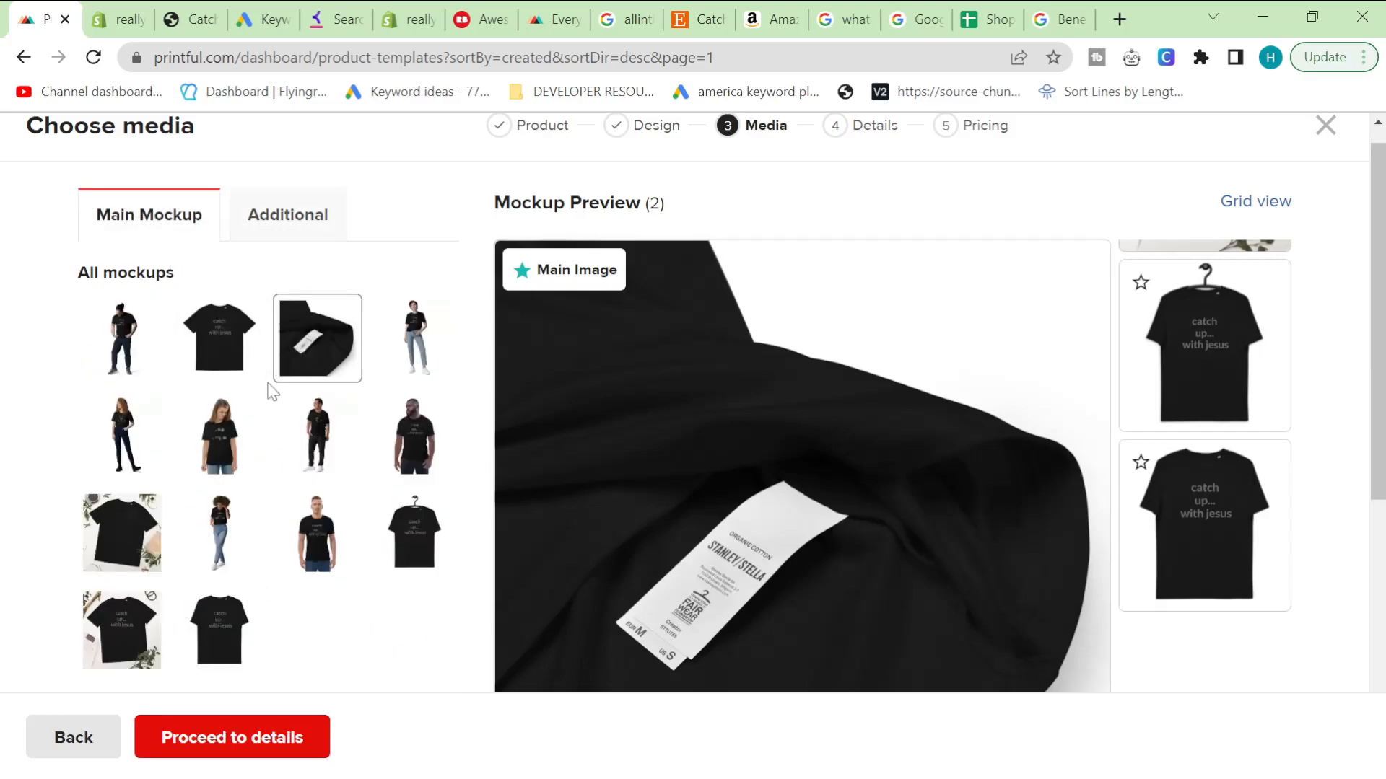
left_click(121, 630)
- Add the full-length man, short-haired woman in light jeans, curly-haired woman covering her face and front-facing short-haired man as additional mockups, and proceed to the details
left_click(273, 232)
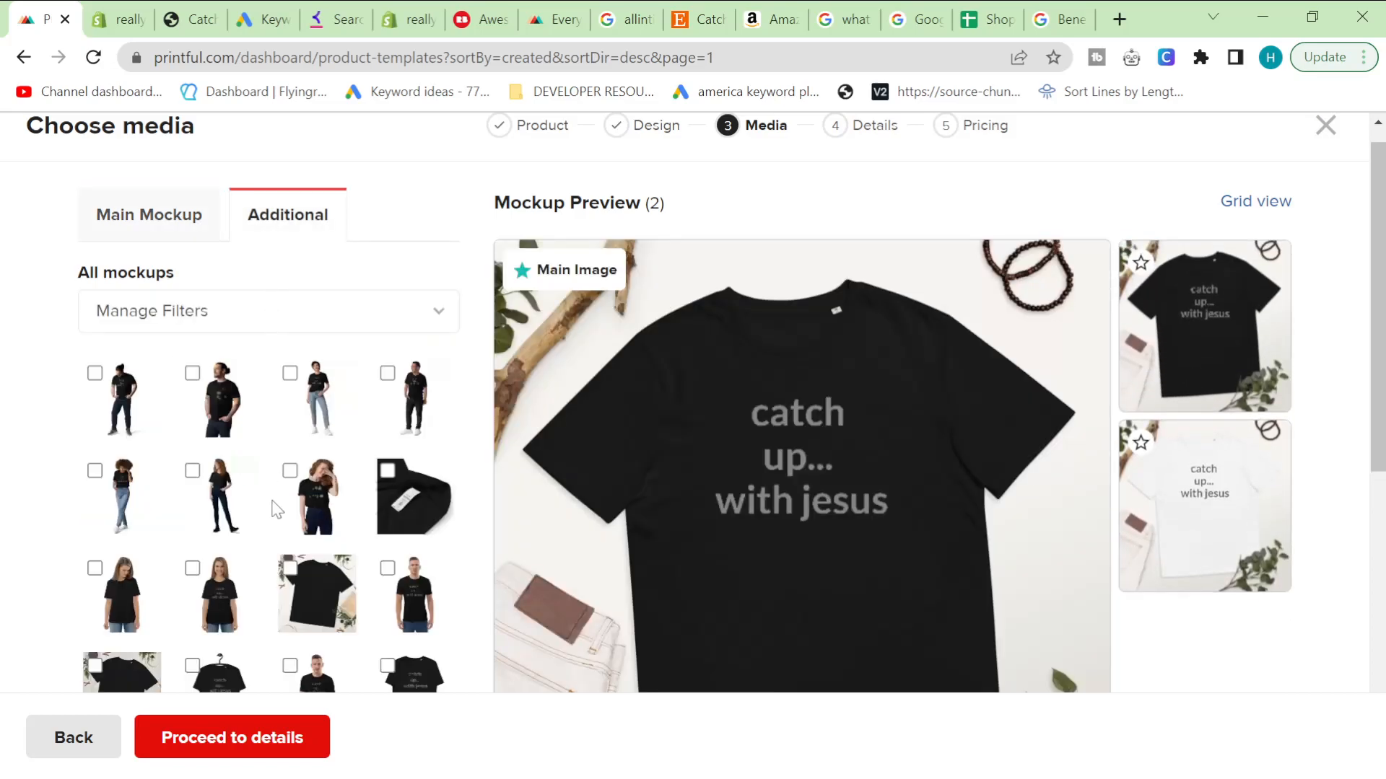
left_click(122, 408)
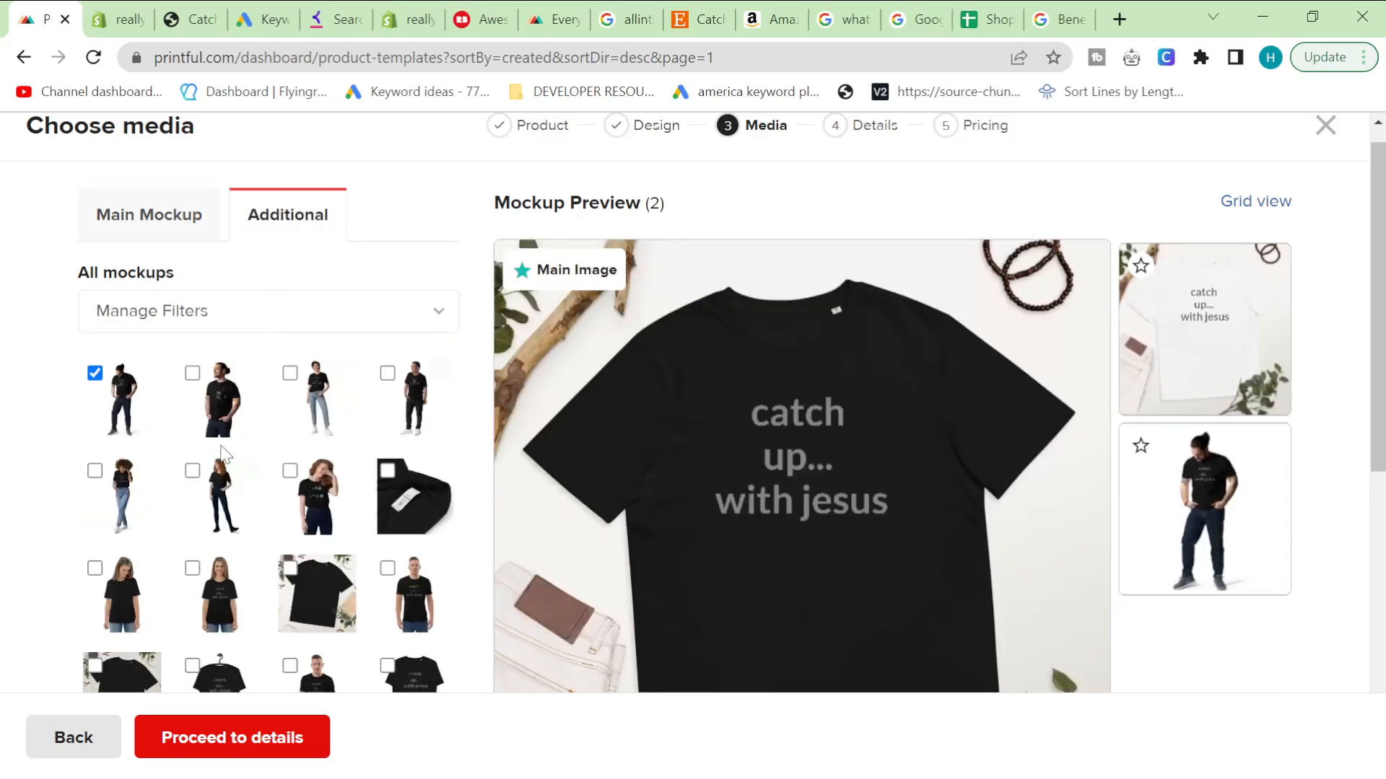
left_click(303, 424)
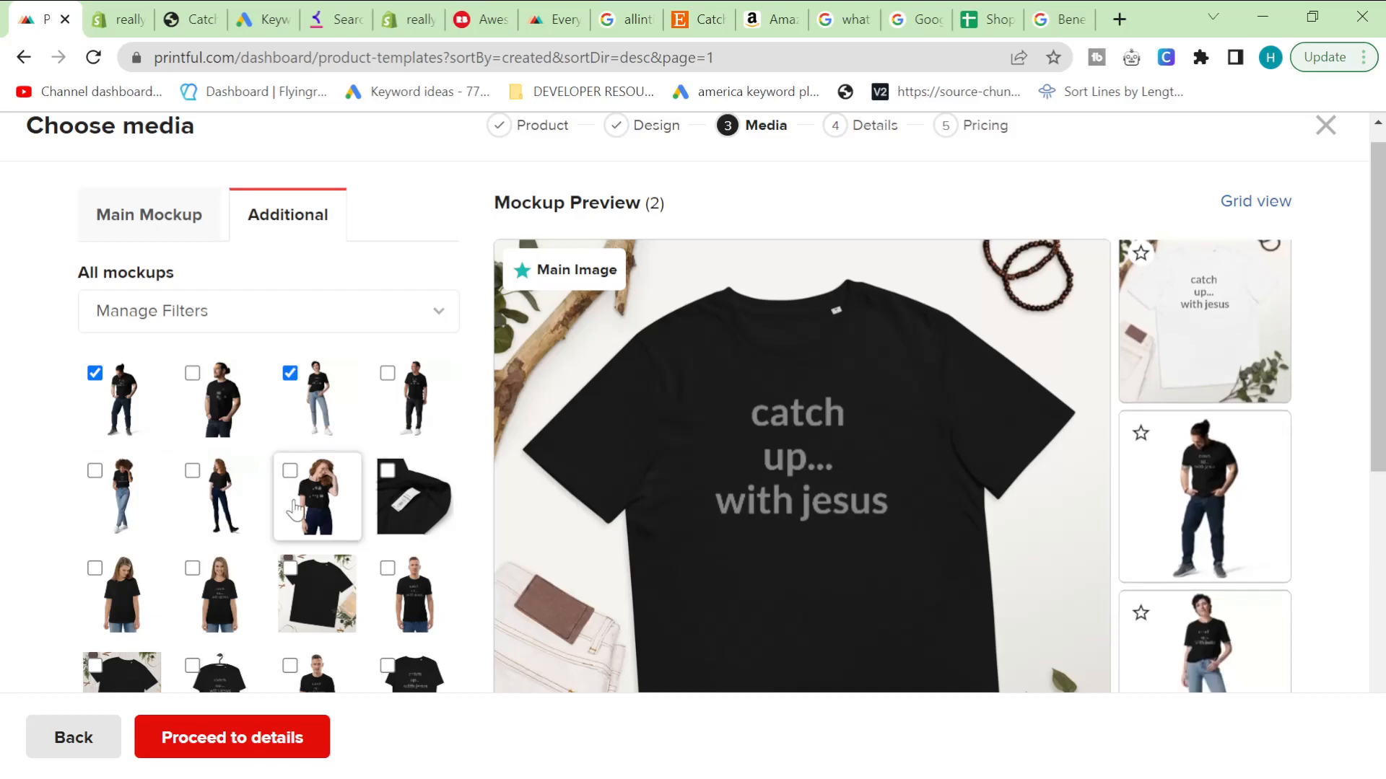
left_click(411, 593)
scroll(337, 596, "down", 1)
scroll(337, 596, "down", 3)
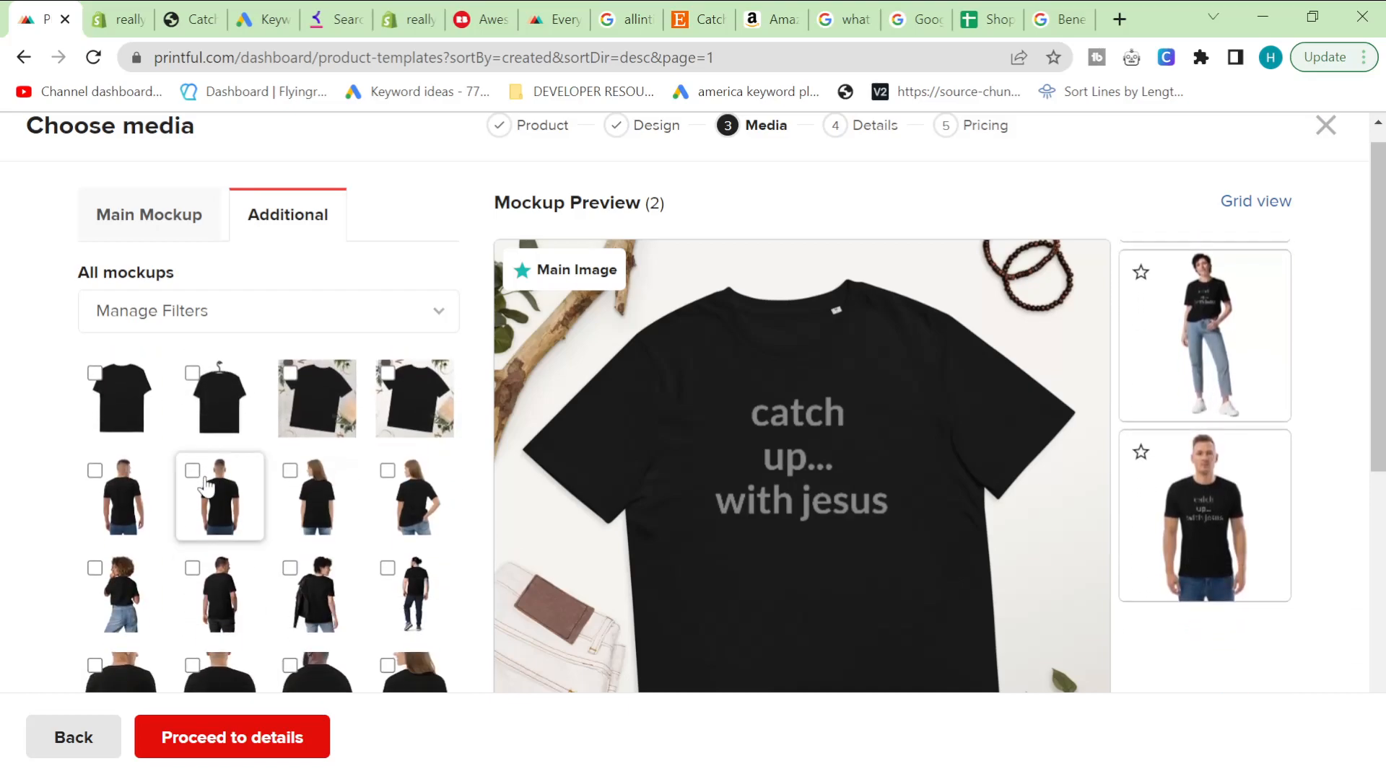
scroll(310, 588, "up", 3)
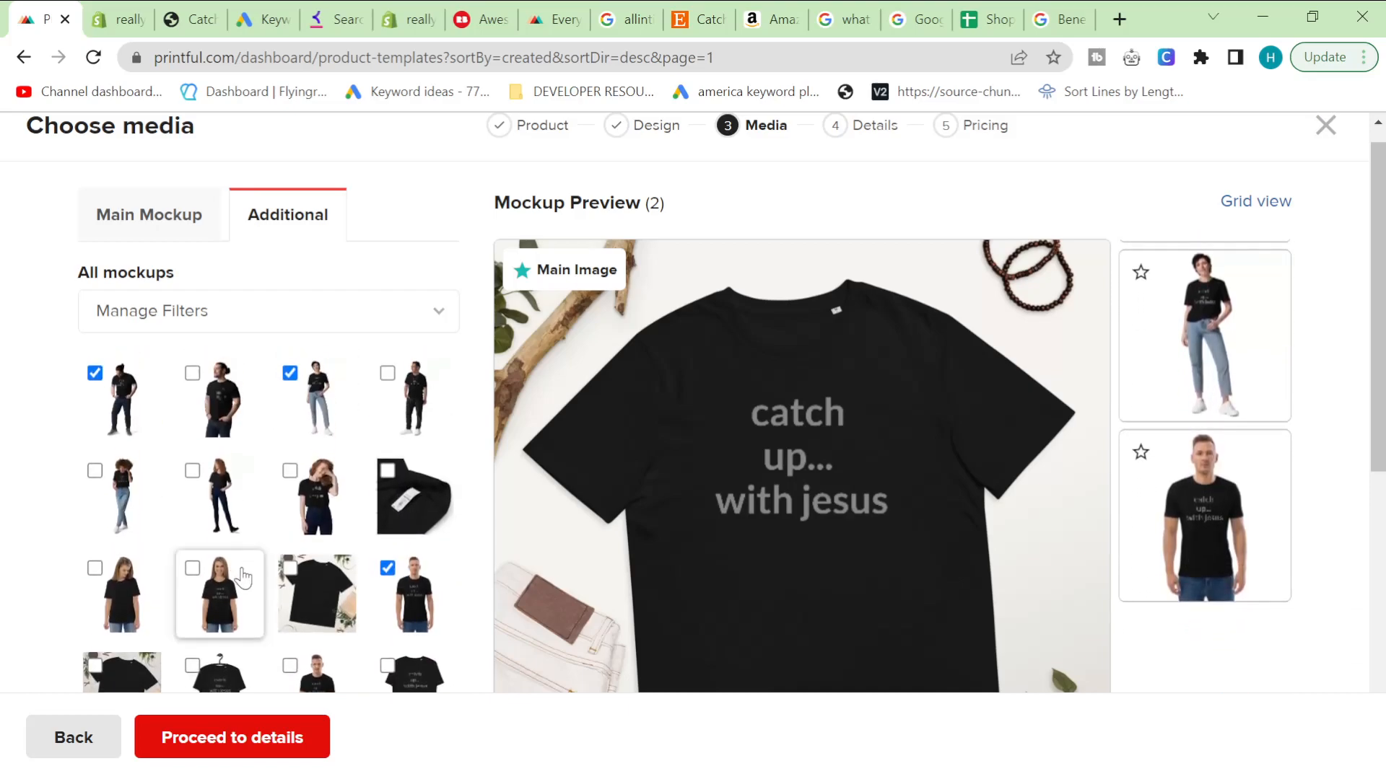
left_click(292, 488)
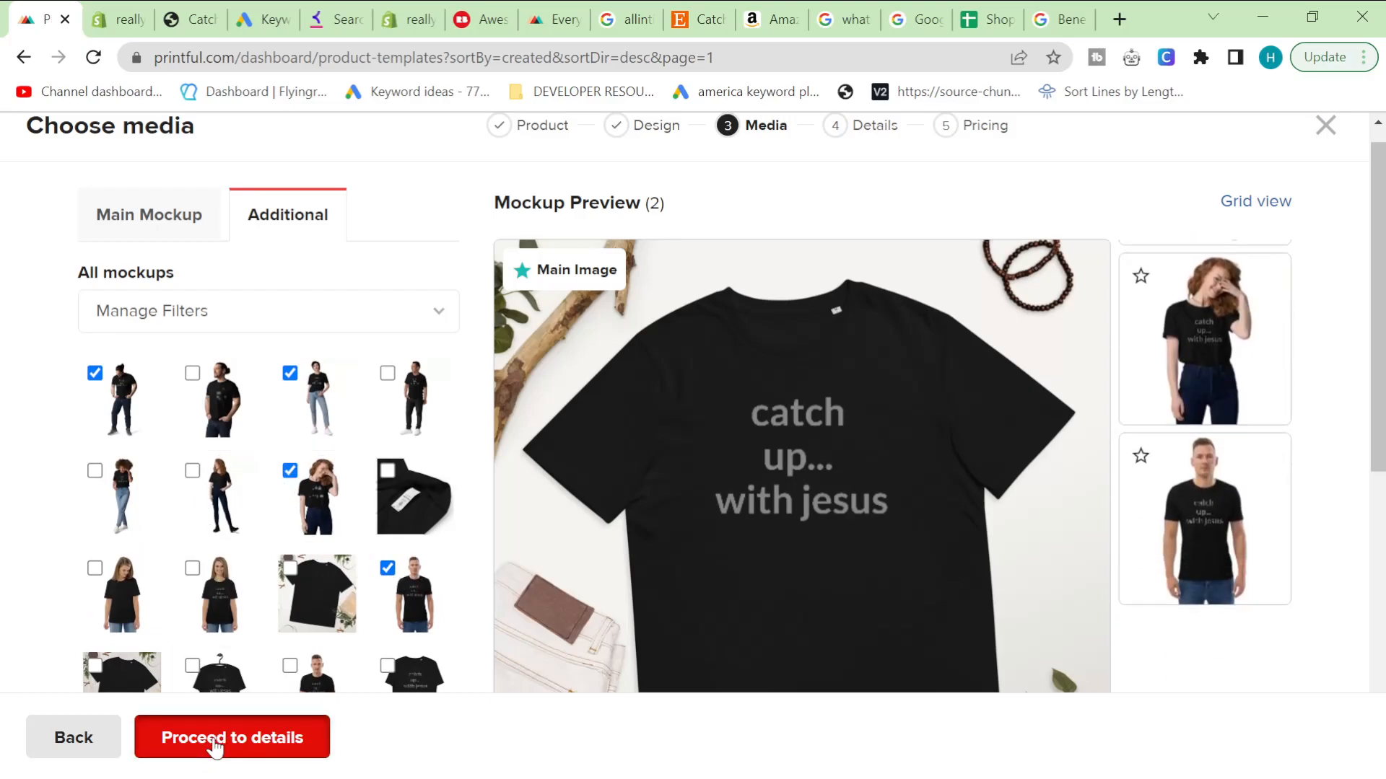
left_click(215, 741)
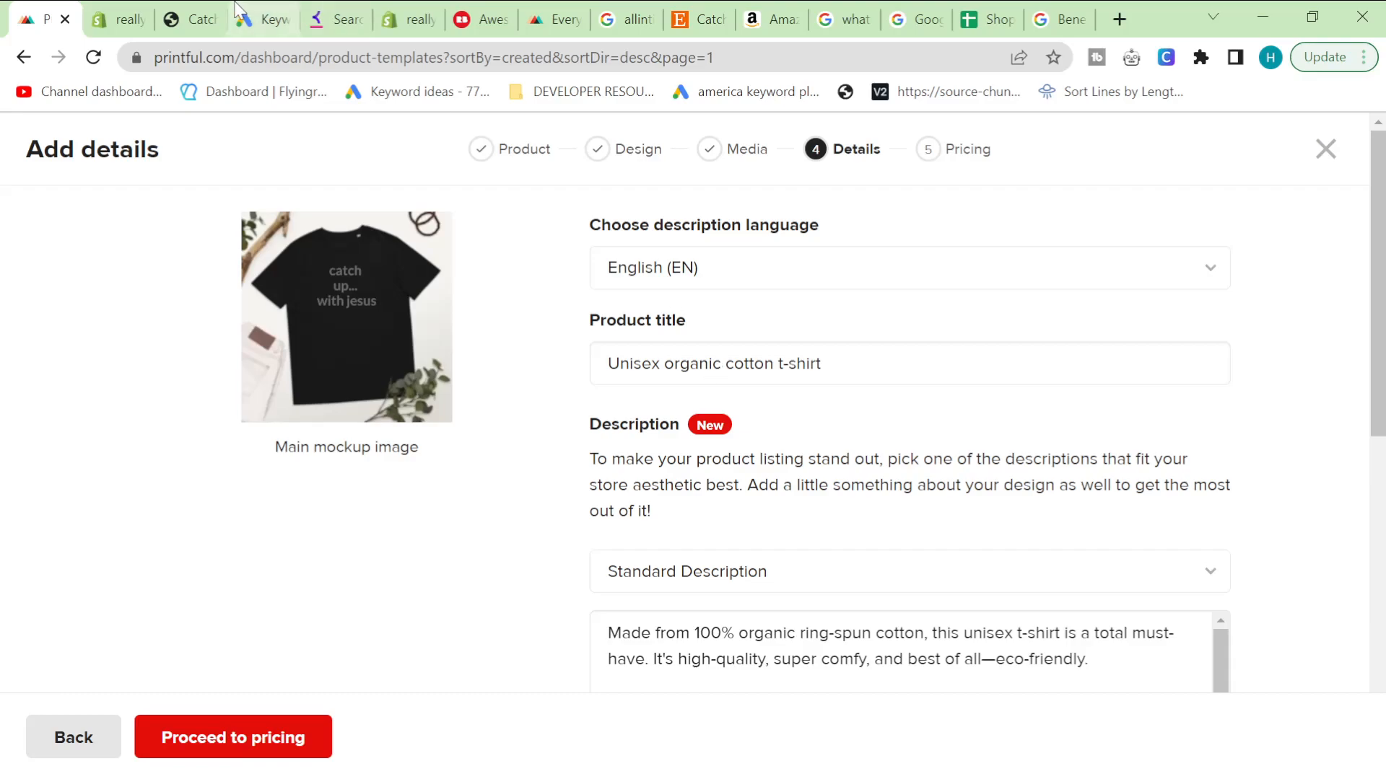
- Copy "Catch Up With Jesus Funny Unisex organic cotton t-shirt Black and White" from the store preview into the Printful product title
key("ctrl+Tab")
key("ctrl+Tab")
mouse_move(907, 227)
left_mouse_down()
mouse_move(1125, 490)
mouse_move(857, 216)
mouse_move(900, 229)
left_mouse_up()
key("ctrl+c")
key("ctrl+shift+Tab")
key("ctrl+shift+Tab")
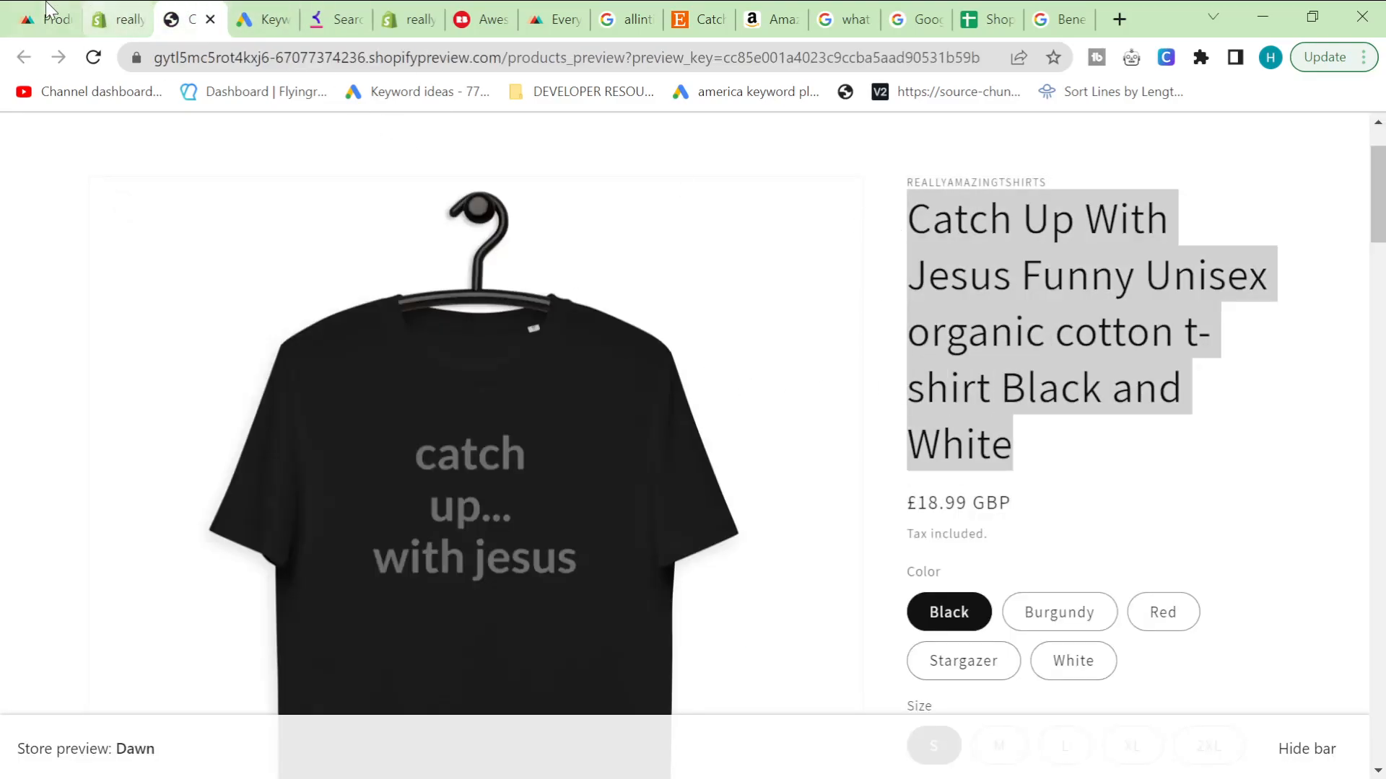
left_click(770, 364)
key("ctrl+a")
key("ctrl+v")
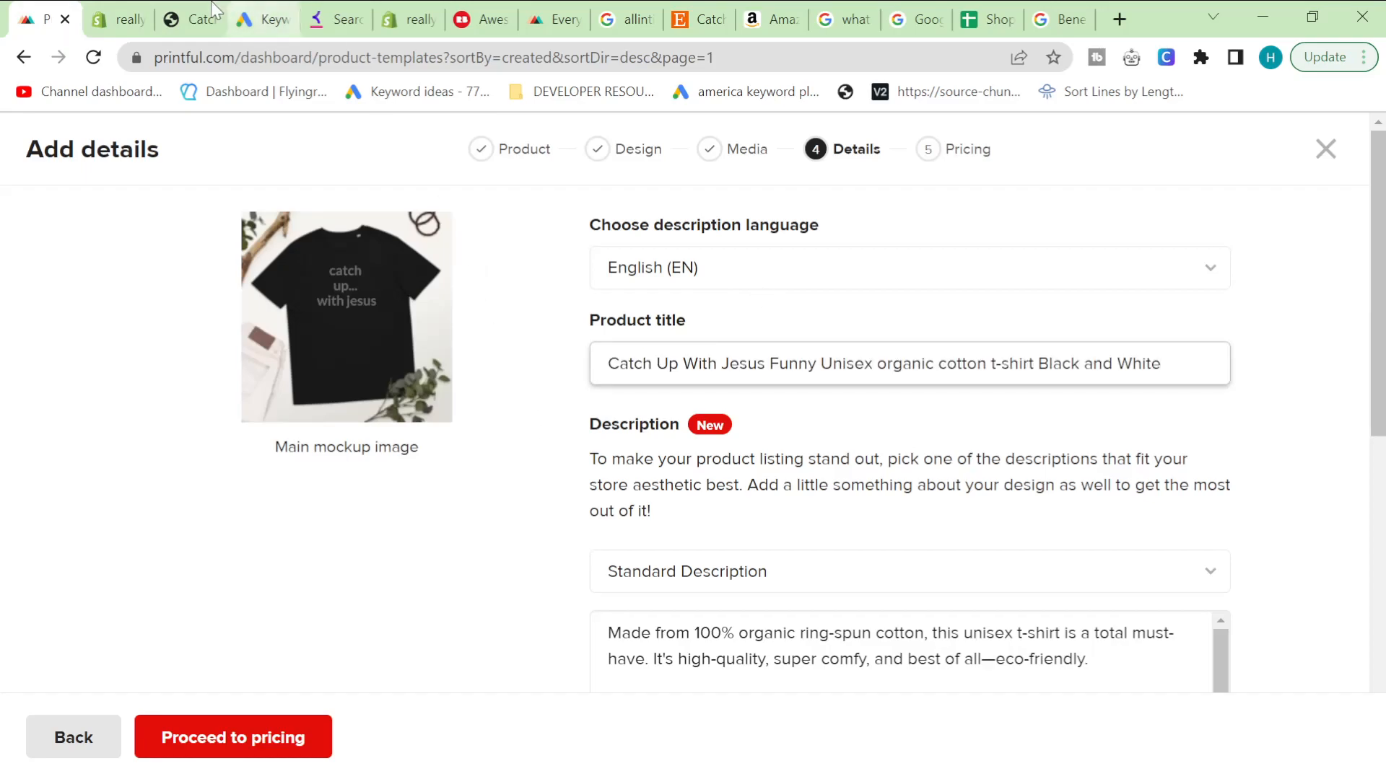
- Copy the description line "Catch up with Jesus Black or White Gray Text" from the store preview and return to Printful
key("ctrl+Tab")
key("ctrl+Tab")
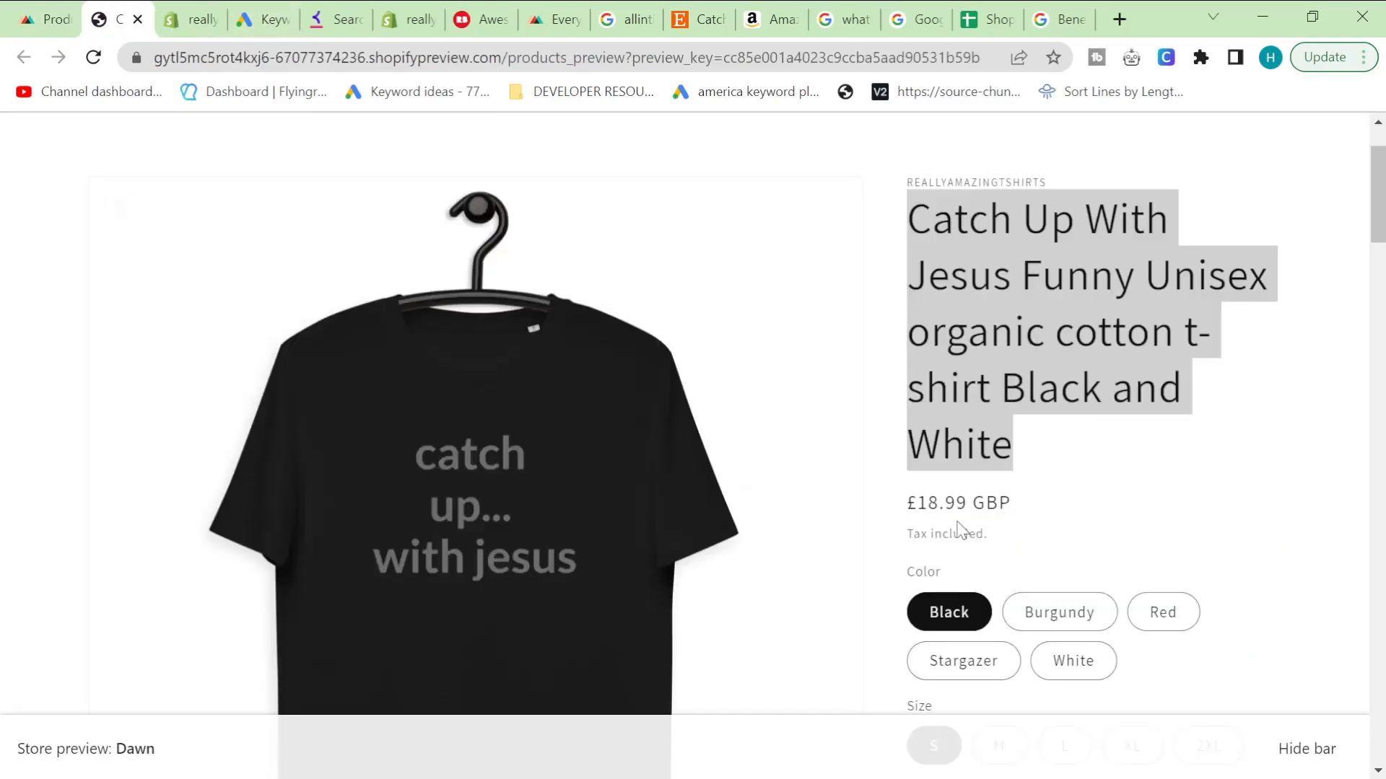
scroll(960, 532, "down", 8)
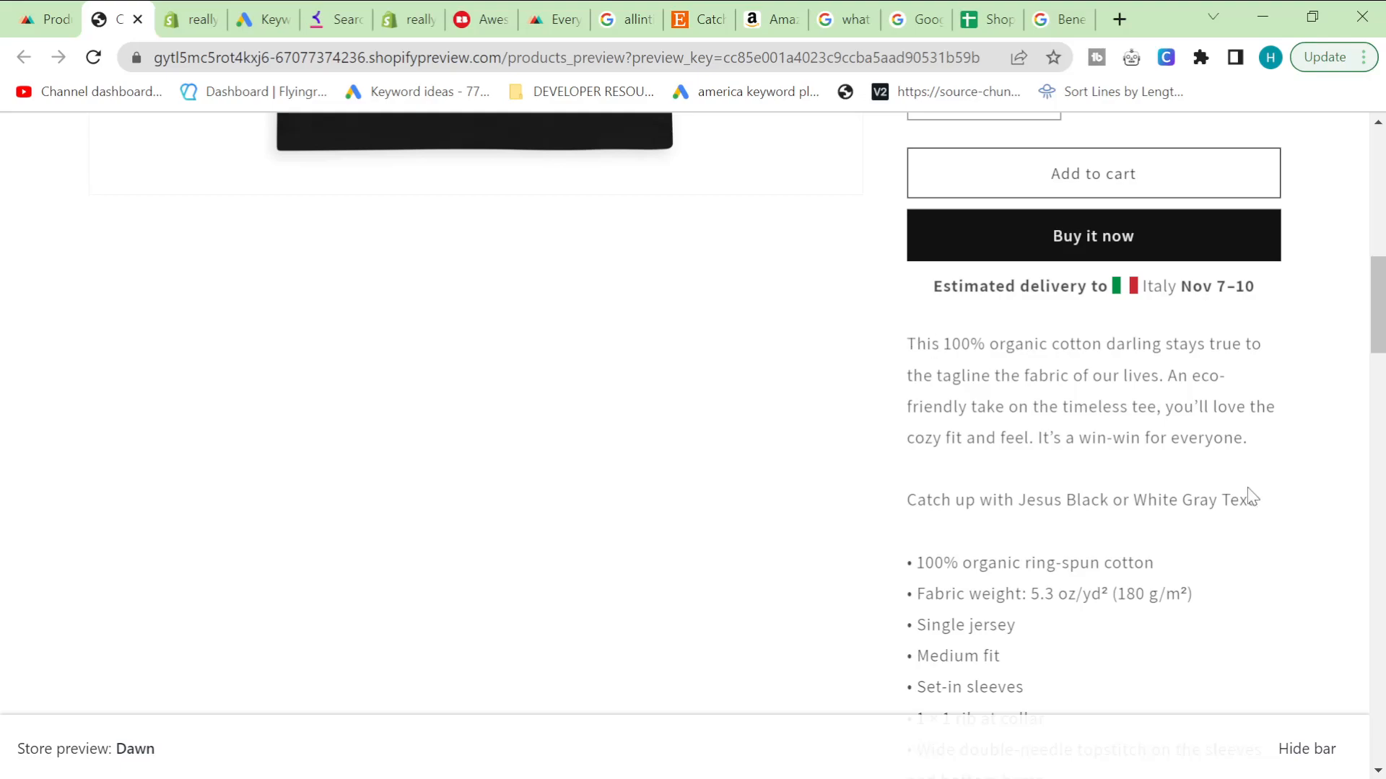
left_click_drag(1259, 499, 927, 498)
left_click(43, 19)
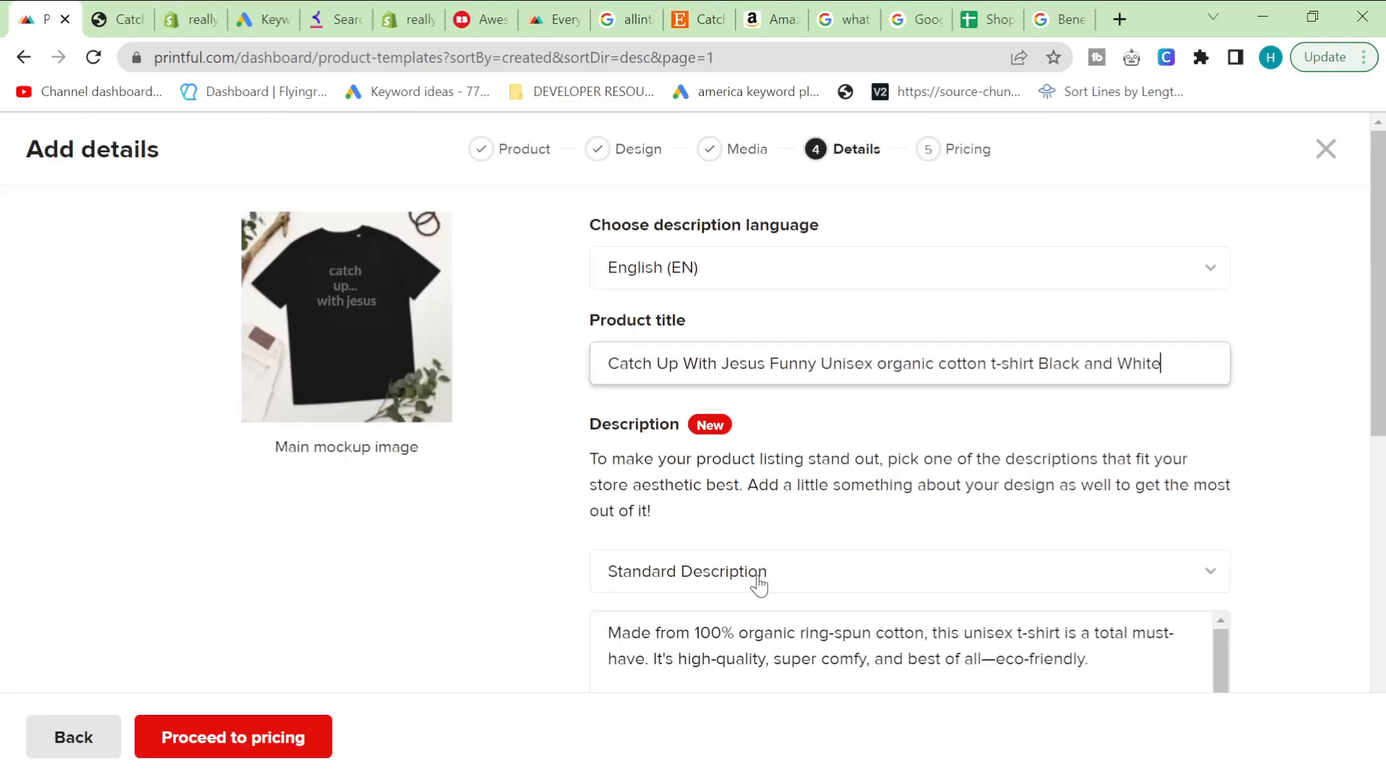
- Choose the On trend description and insert "Catch up with Jesus Black or White Gray Text" below its opening paragraph
scroll(751, 575, "down", 2)
left_click(707, 468)
left_click(687, 605)
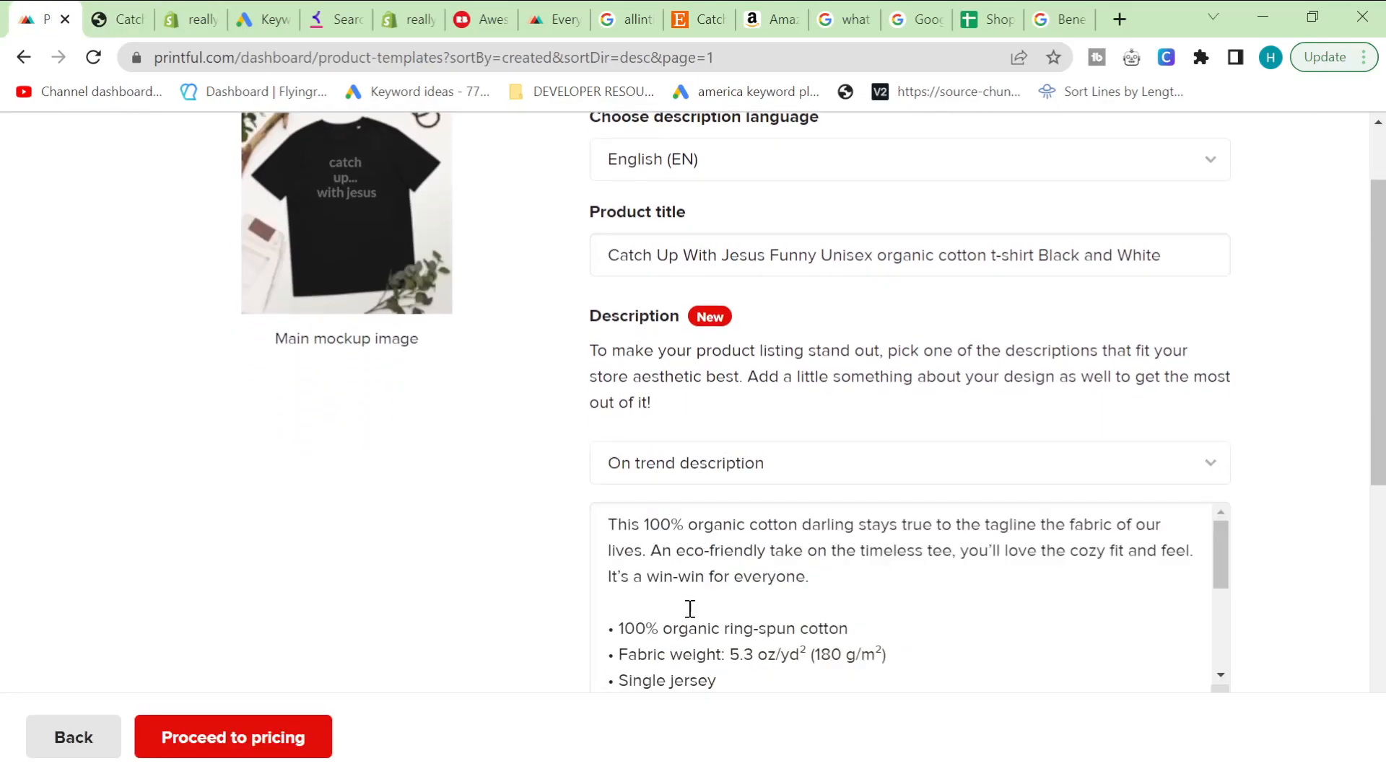
key("Return")
key("Return")
type("Catch up with Jesus Black or White Gray Text")
key("Return")
- Include the on-demand manufacturing benefits in the description and attach the size guide in both imperial and metric measurements
scroll(1105, 505, "down", 8)
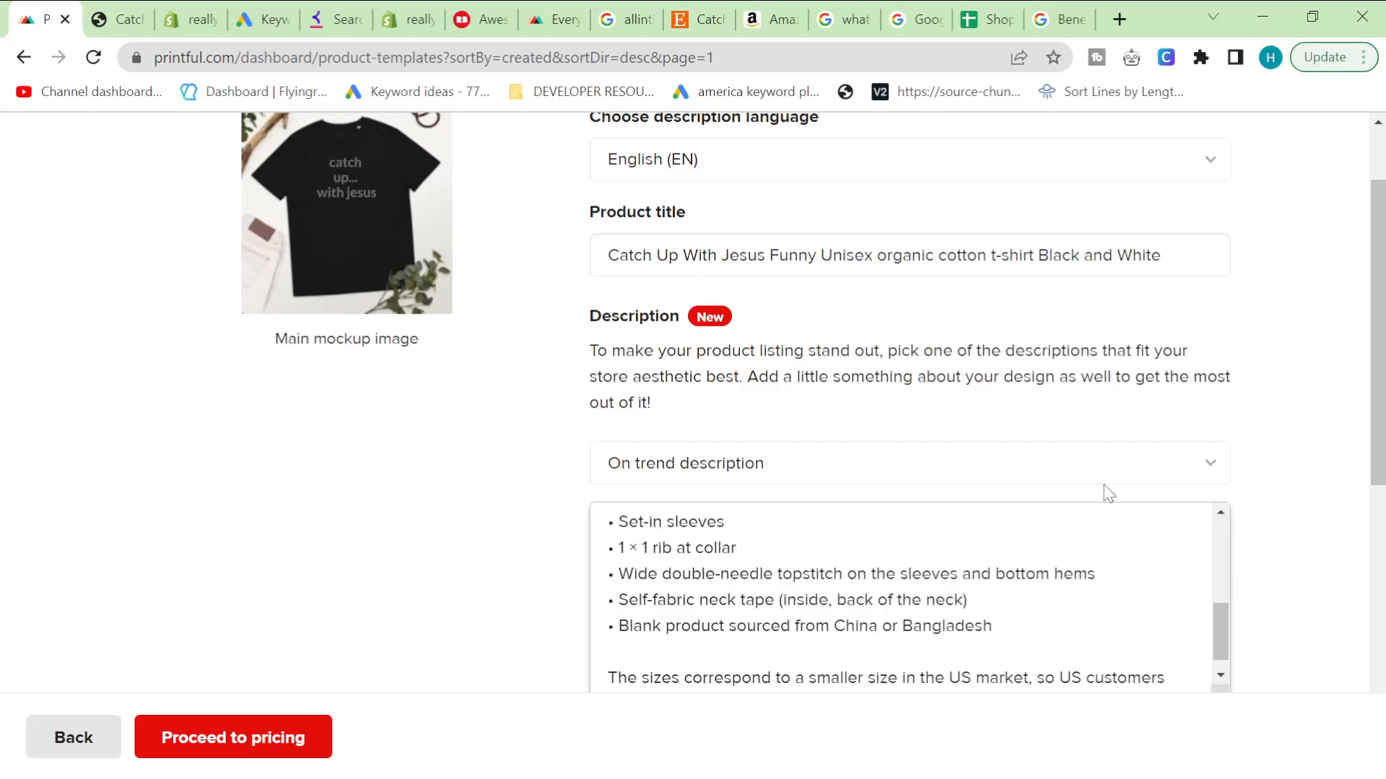
scroll(691, 495, "down", 3)
left_click(675, 266)
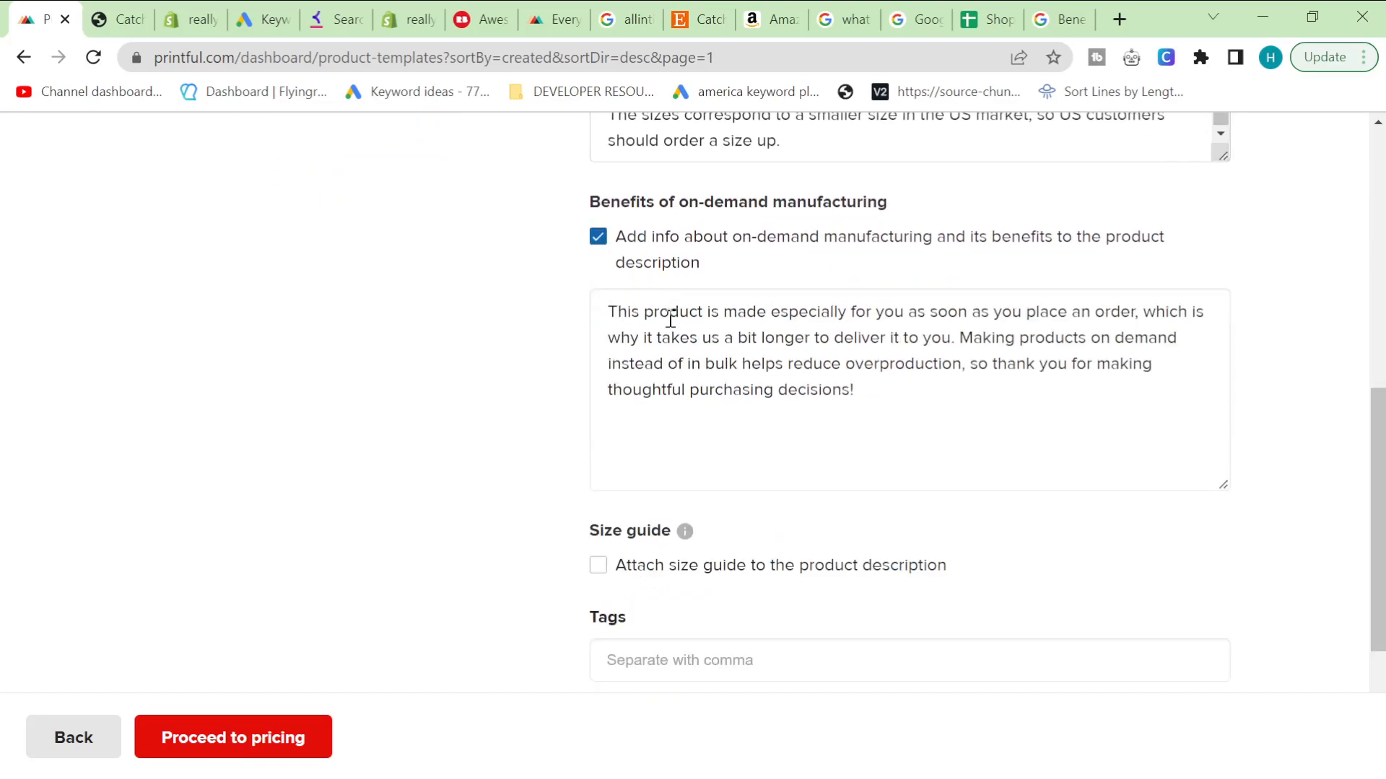
left_click(657, 571)
scroll(628, 570, "down", 3)
left_click(633, 437)
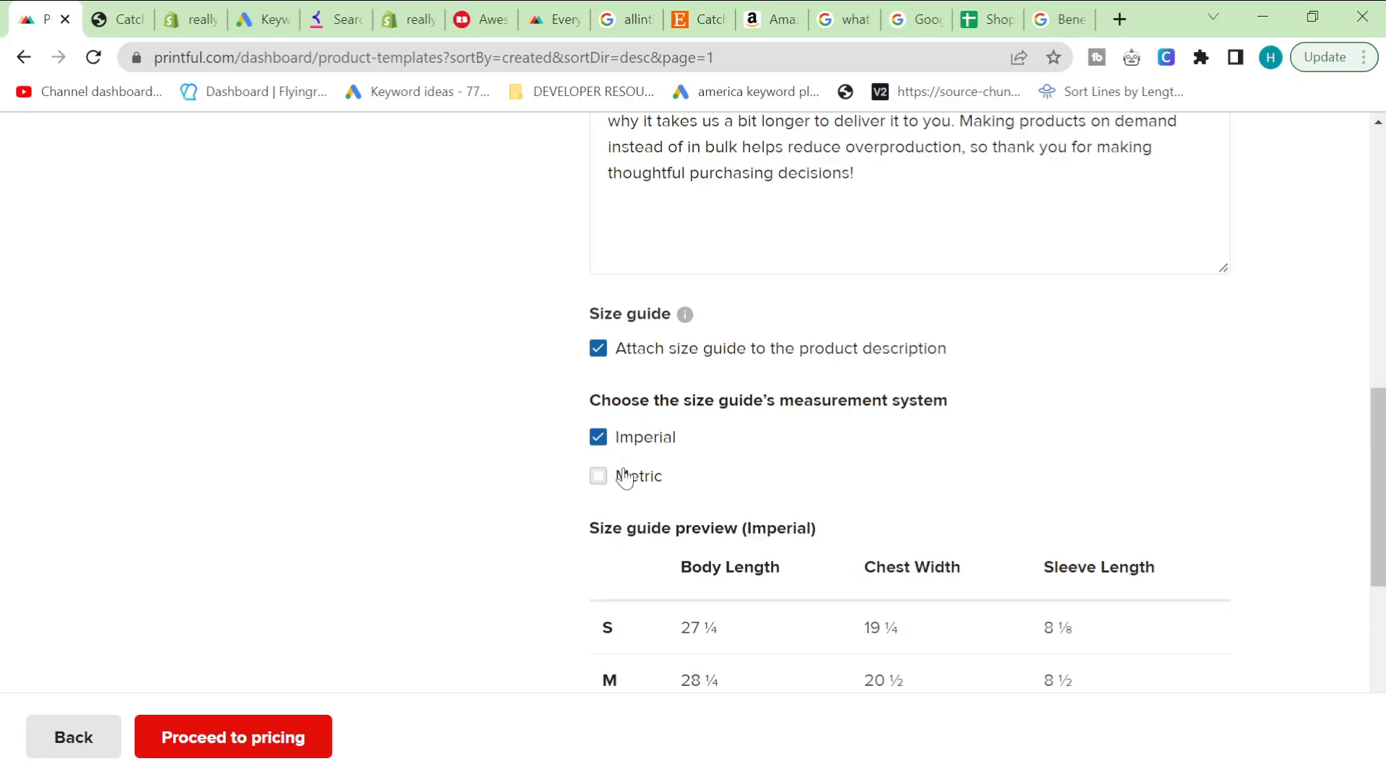
left_click(649, 482)
- Add all eight recent tags to the product, from Funny Jesus and t-shirt through to funny christian easter shirts
scroll(660, 498, "down", 13)
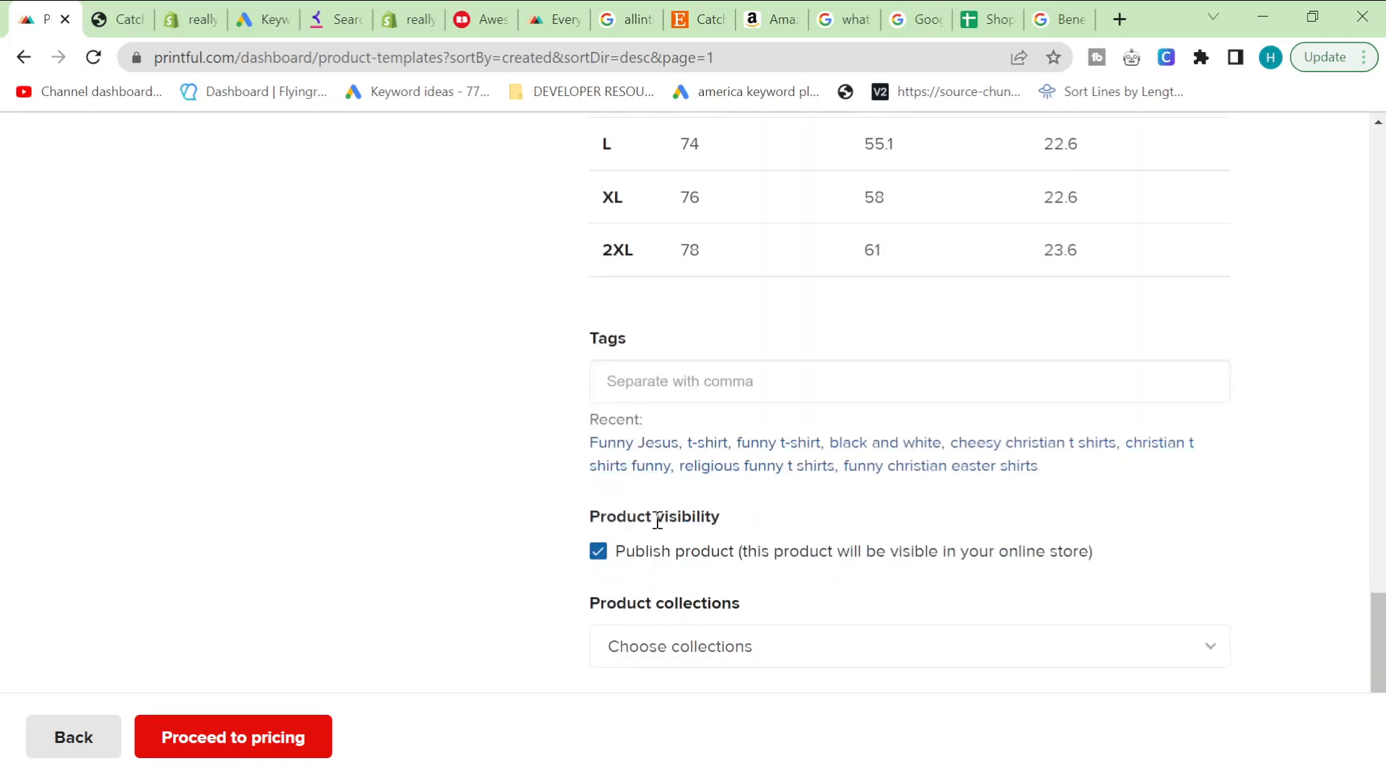
left_click(633, 448)
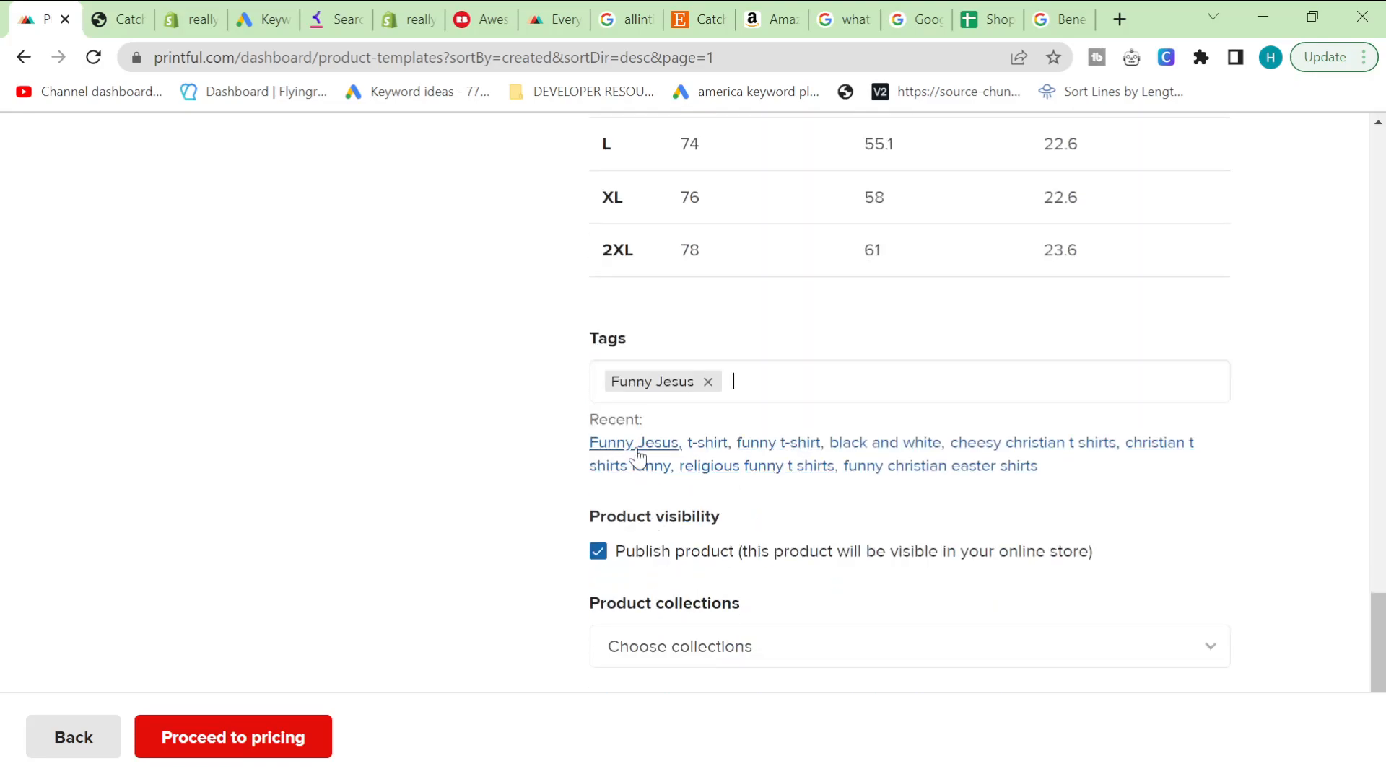
left_click(706, 442)
left_click(778, 442)
left_click(885, 443)
left_click(1025, 442)
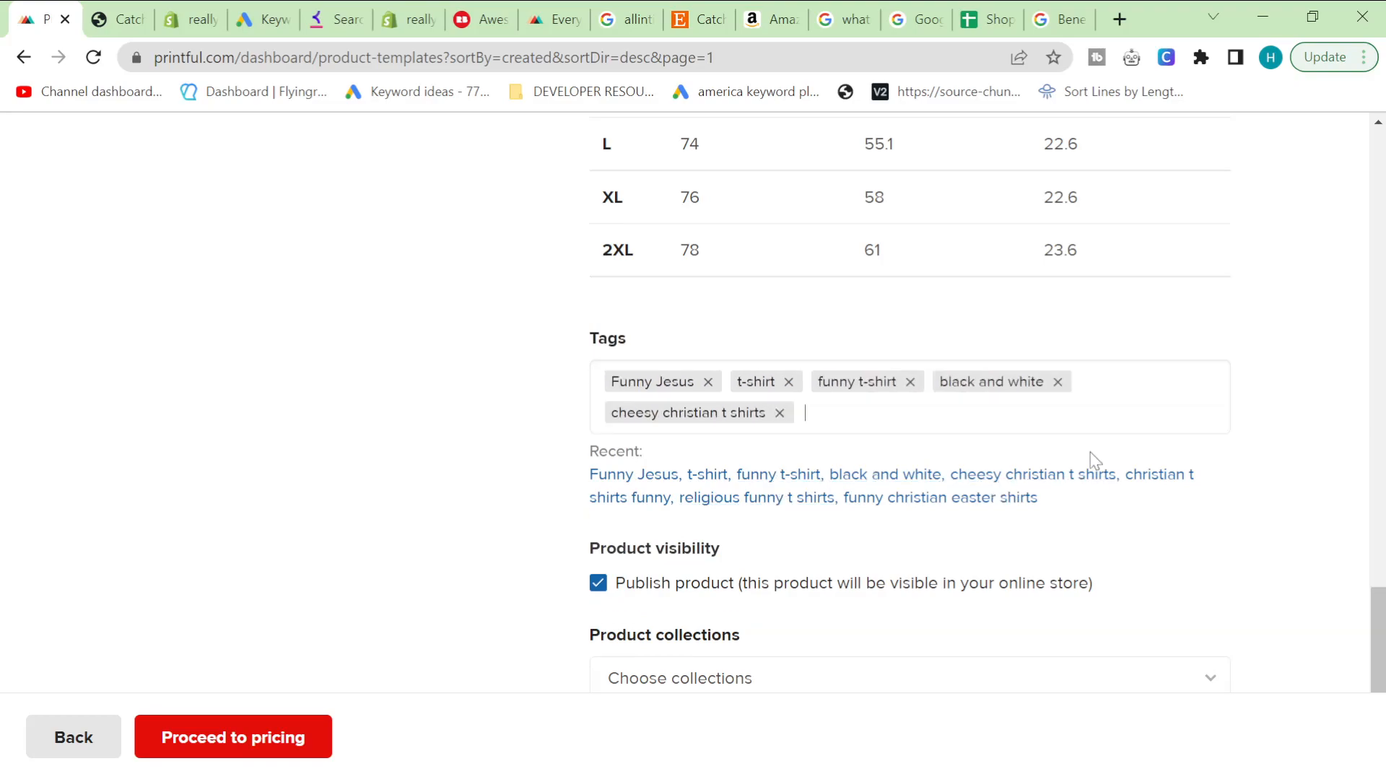
left_click(1166, 485)
left_click(729, 496)
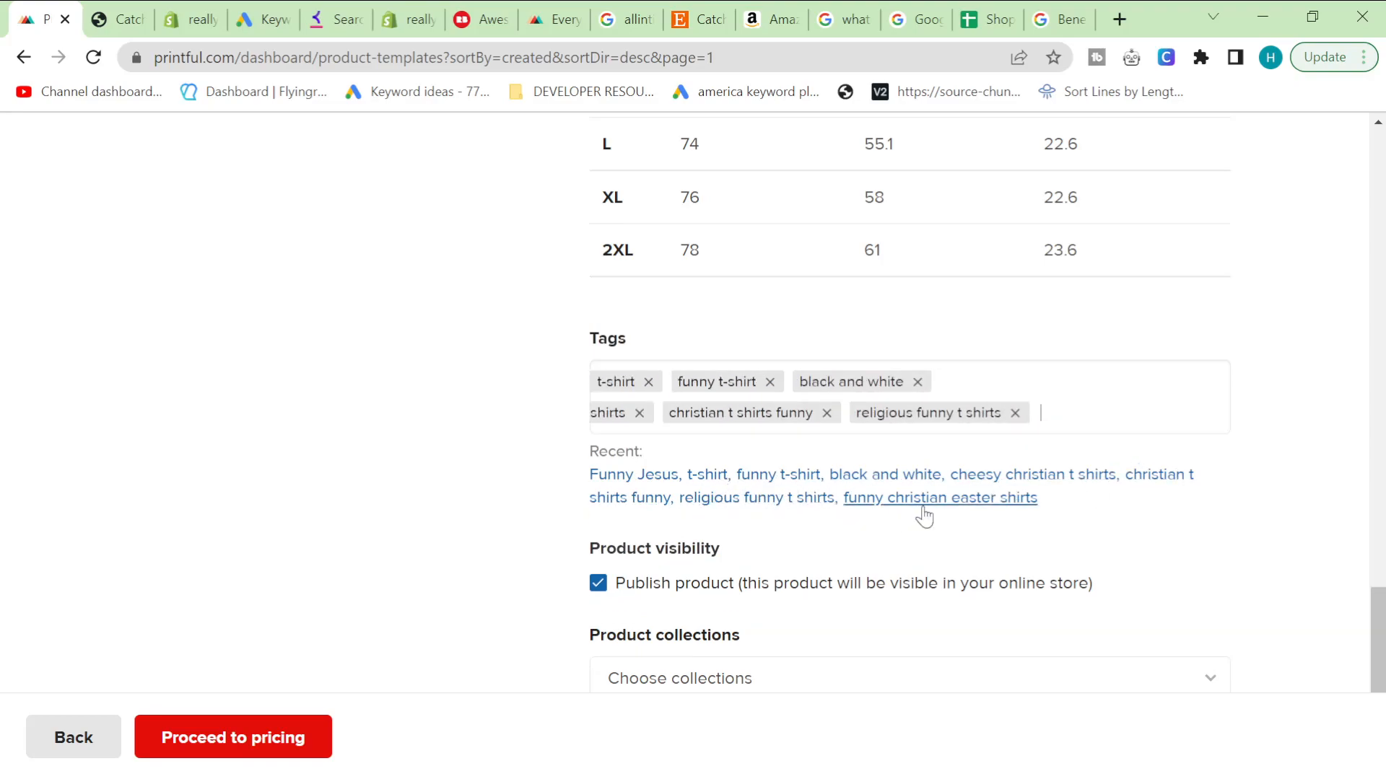
left_click(927, 498)
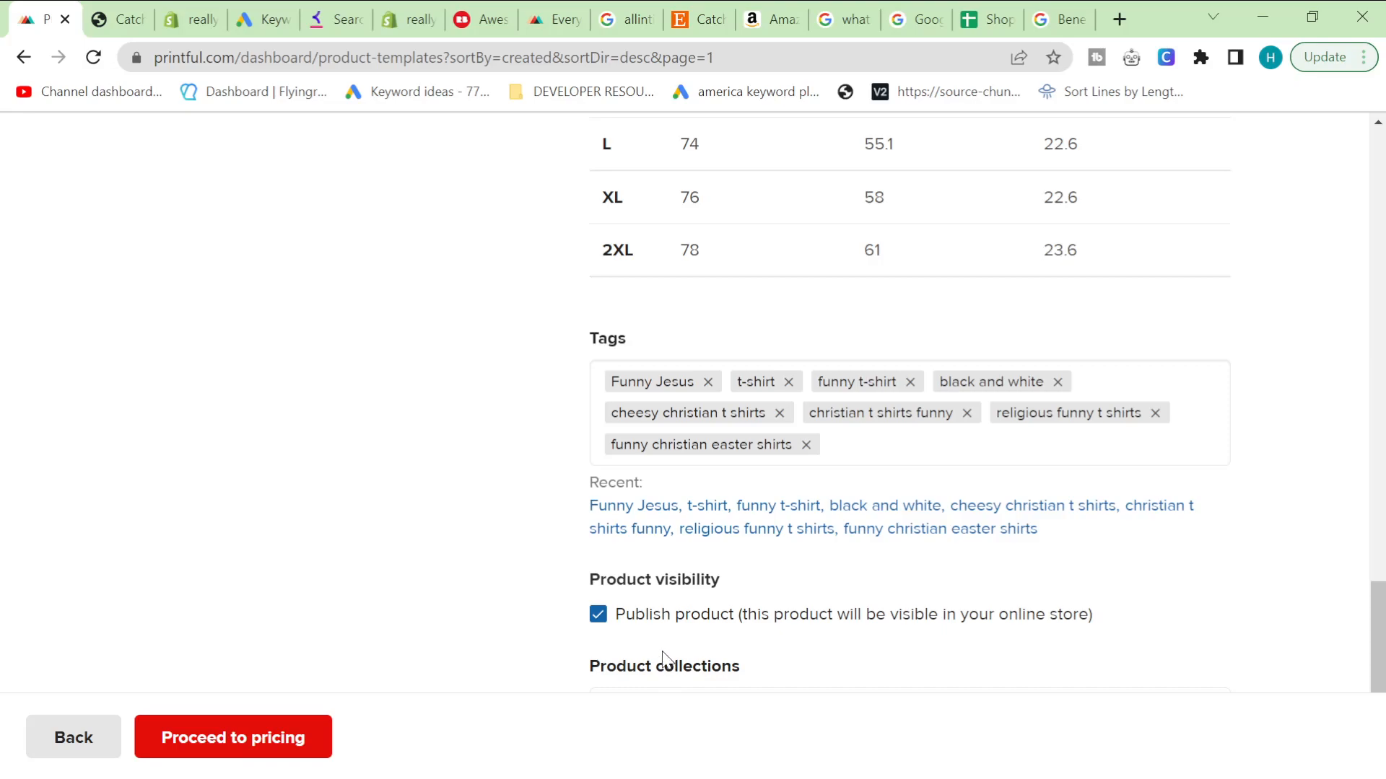
scroll(714, 668, "down", 1)
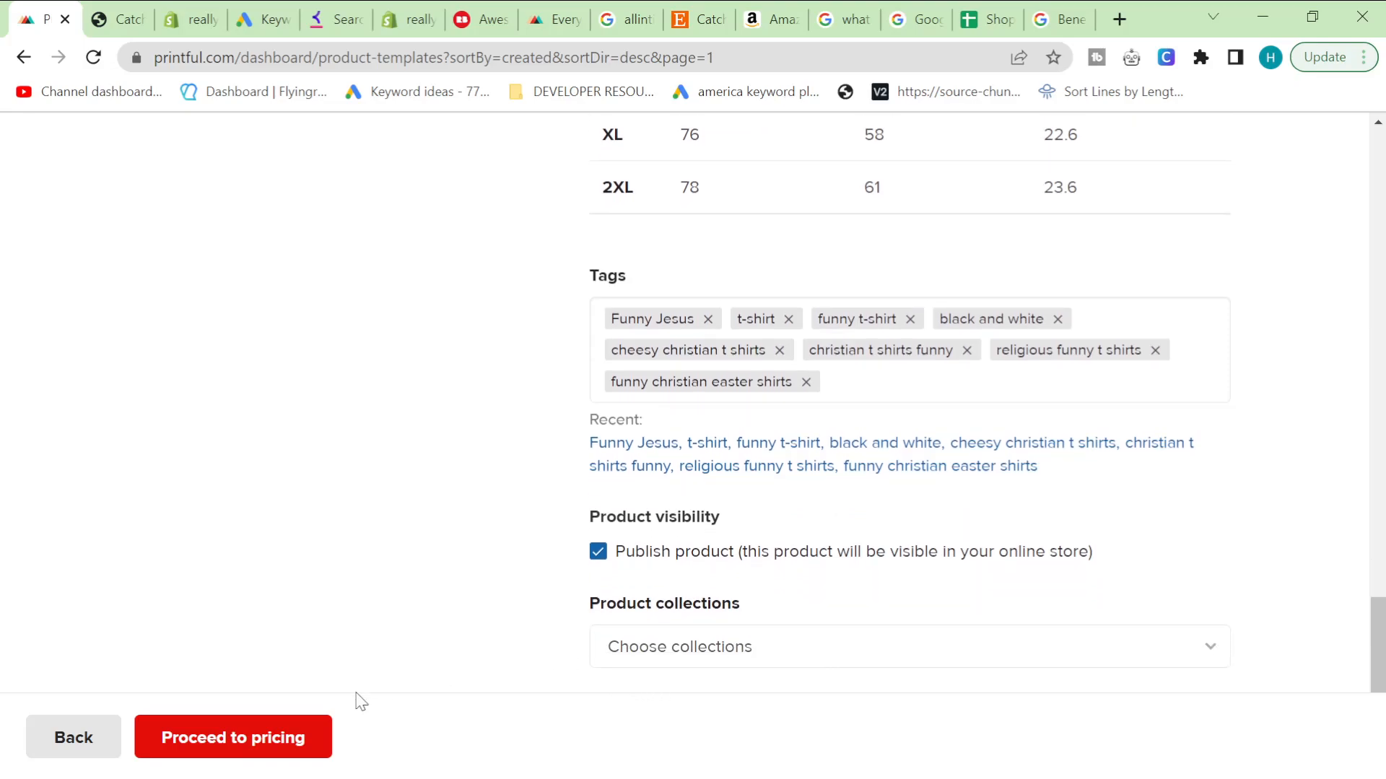
- Proceed to pricing, set the retail price of all sizes to 18.99 GBP and submit the product to the store
left_click(300, 742)
scroll(543, 463, "down", 2)
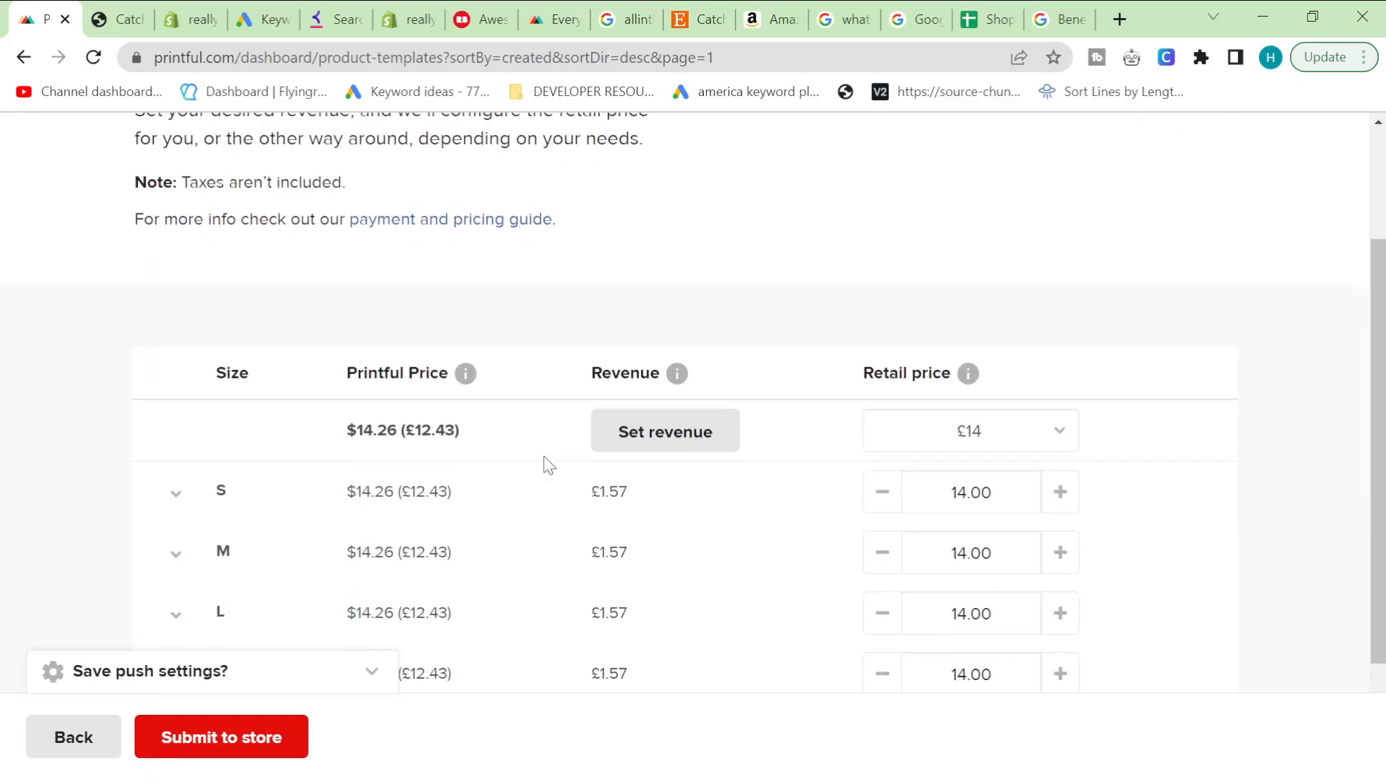
scroll(543, 456, "down", 1)
left_click(986, 392)
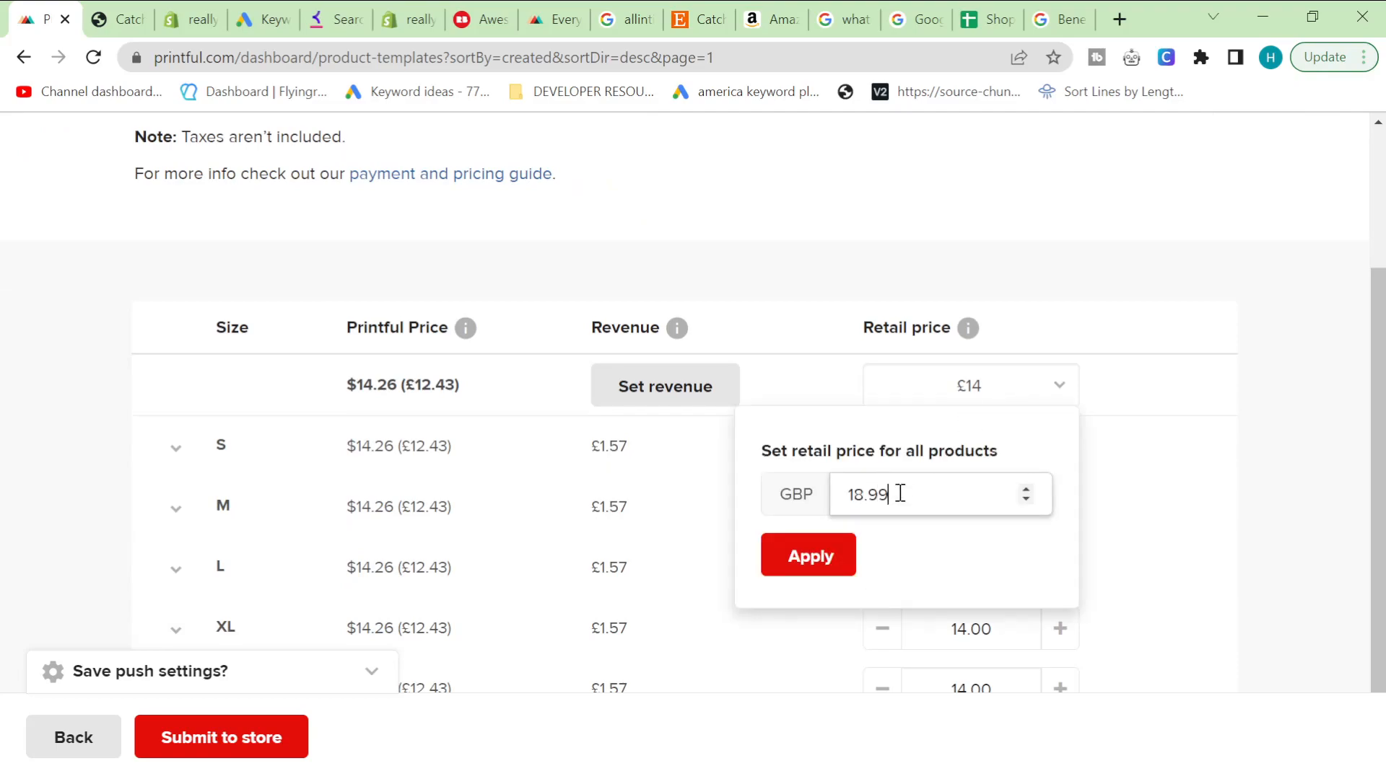
type(".99")
left_click(822, 557)
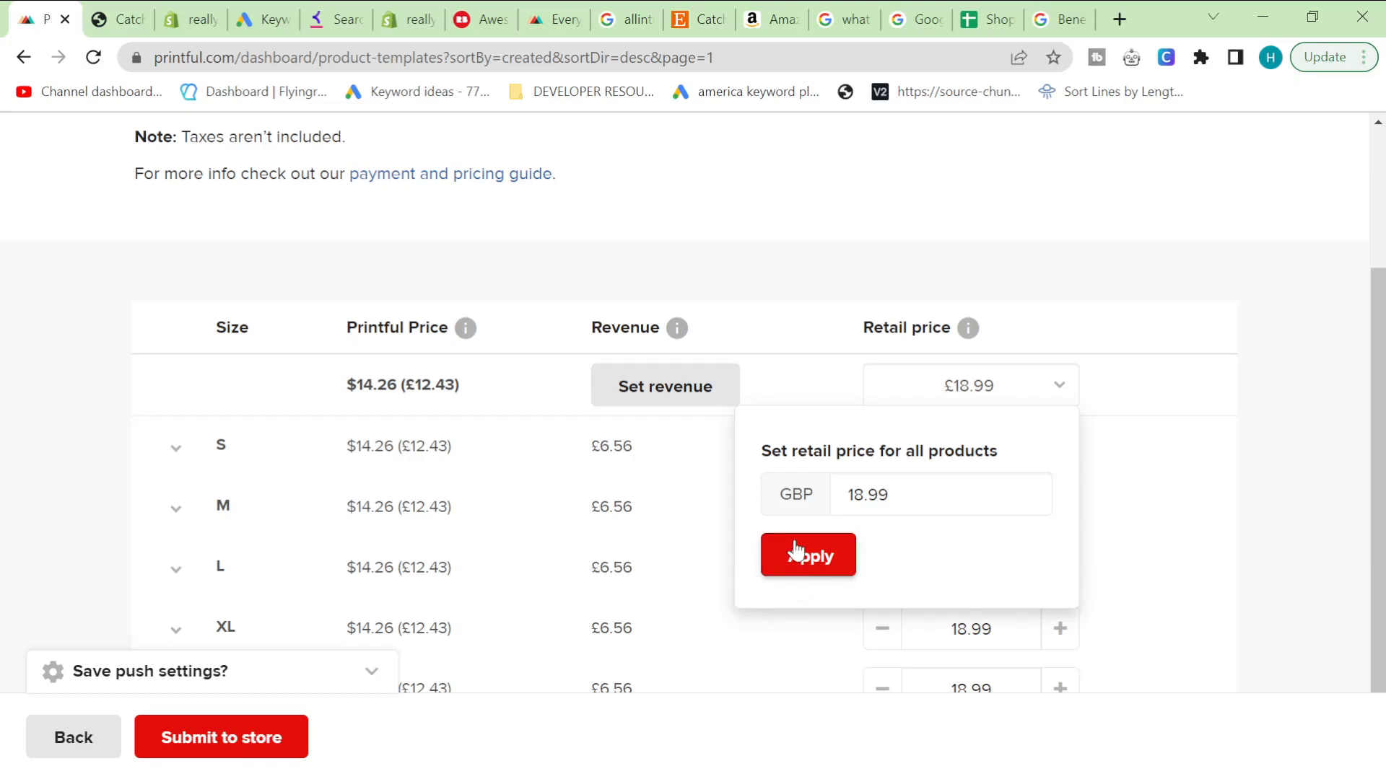
left_click(1155, 488)
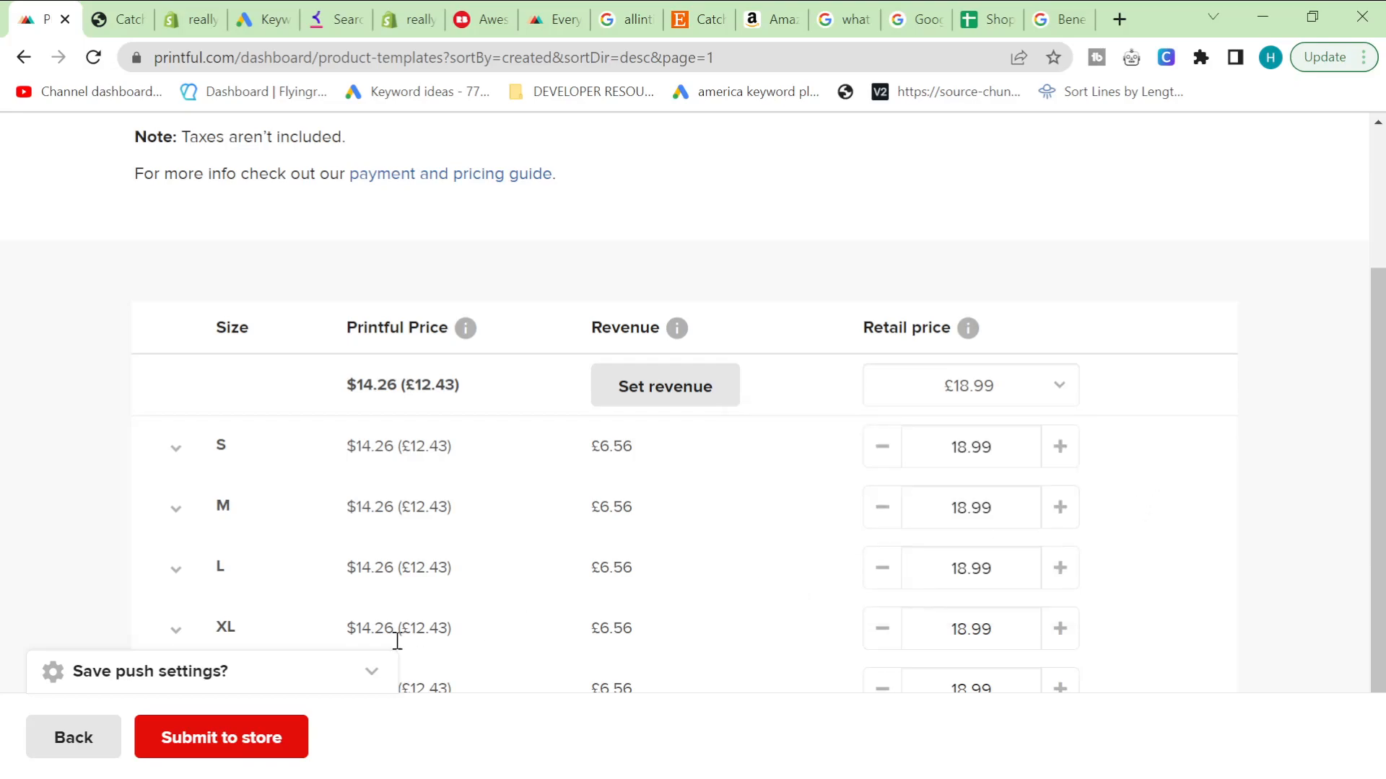
left_click(257, 735)
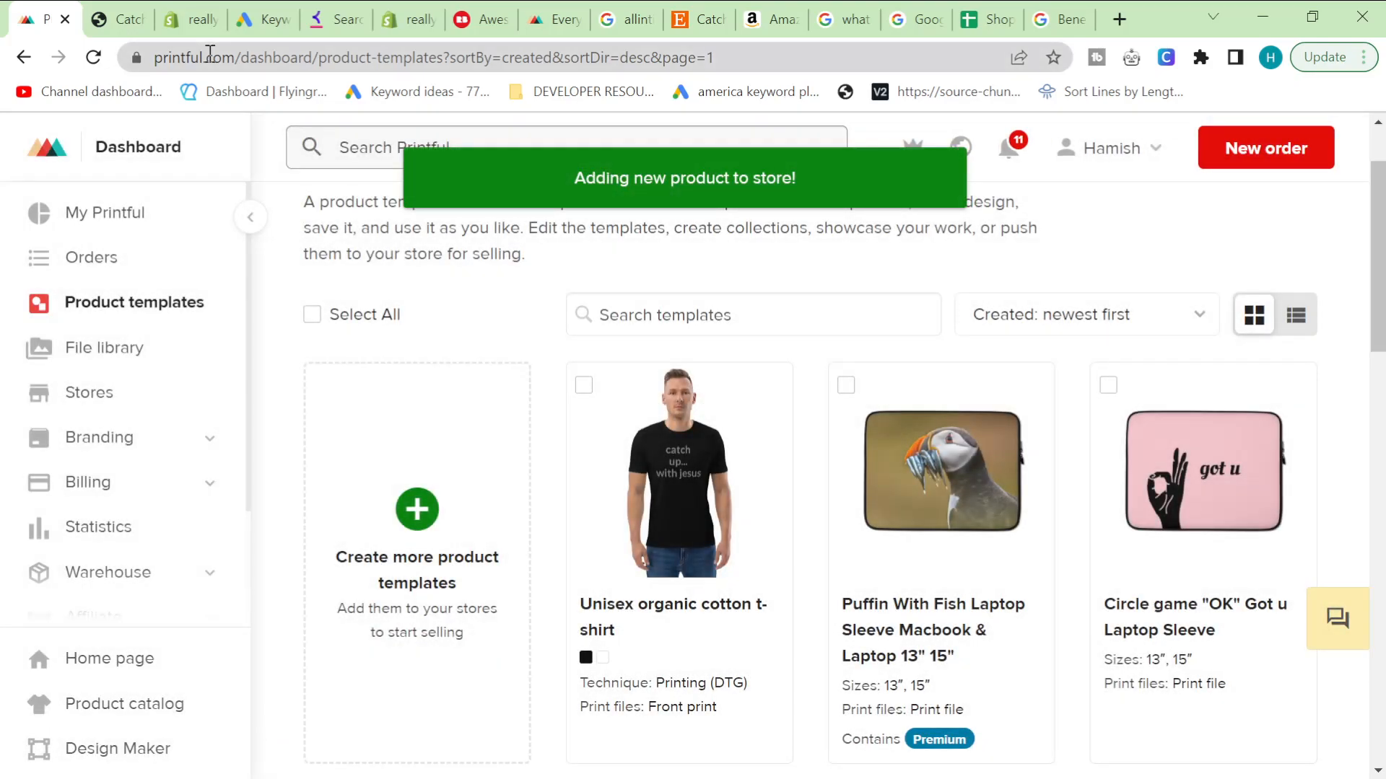
- Switch to the Shopify product list and open the newly added Catch Up With Jesus t-shirt listing without an image
key("ctrl+Tab")
key("ctrl+Tab")
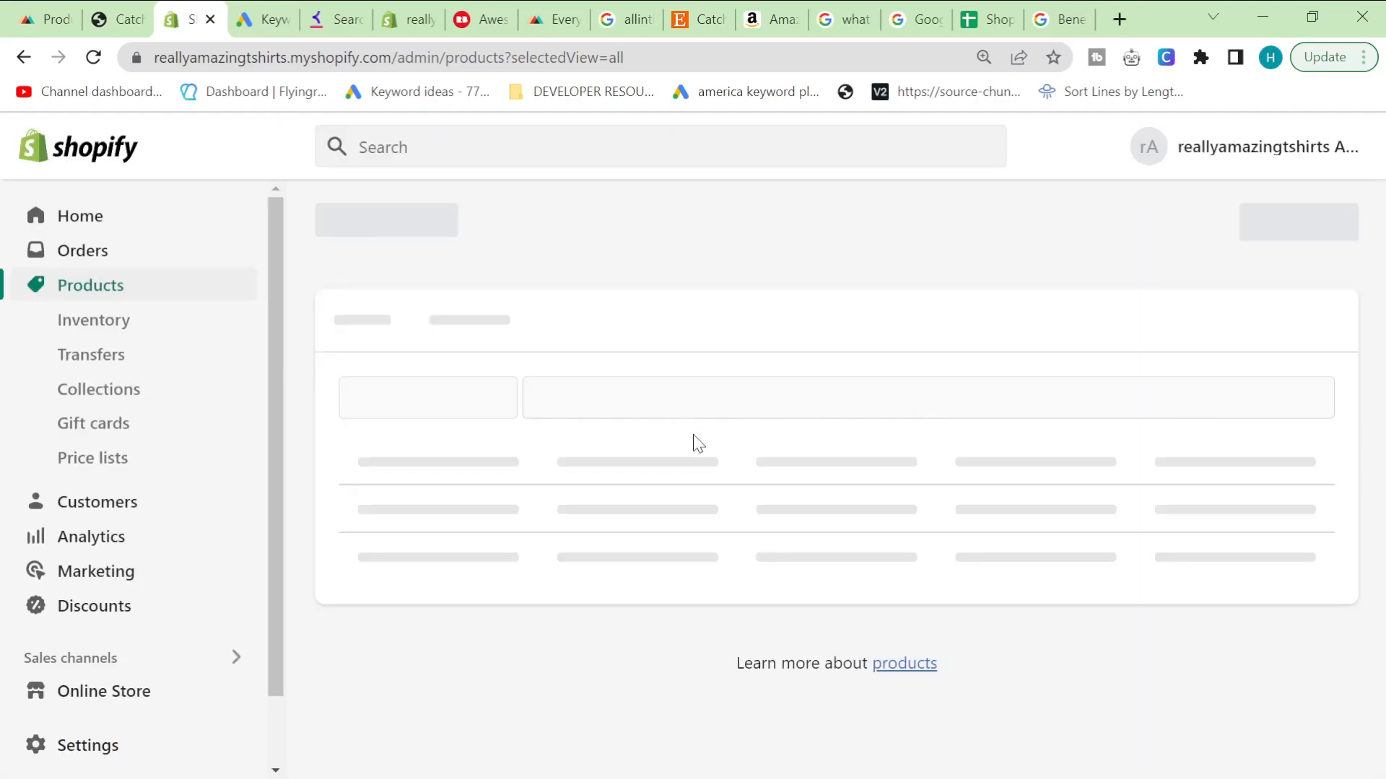
scroll(697, 444, "down", 2)
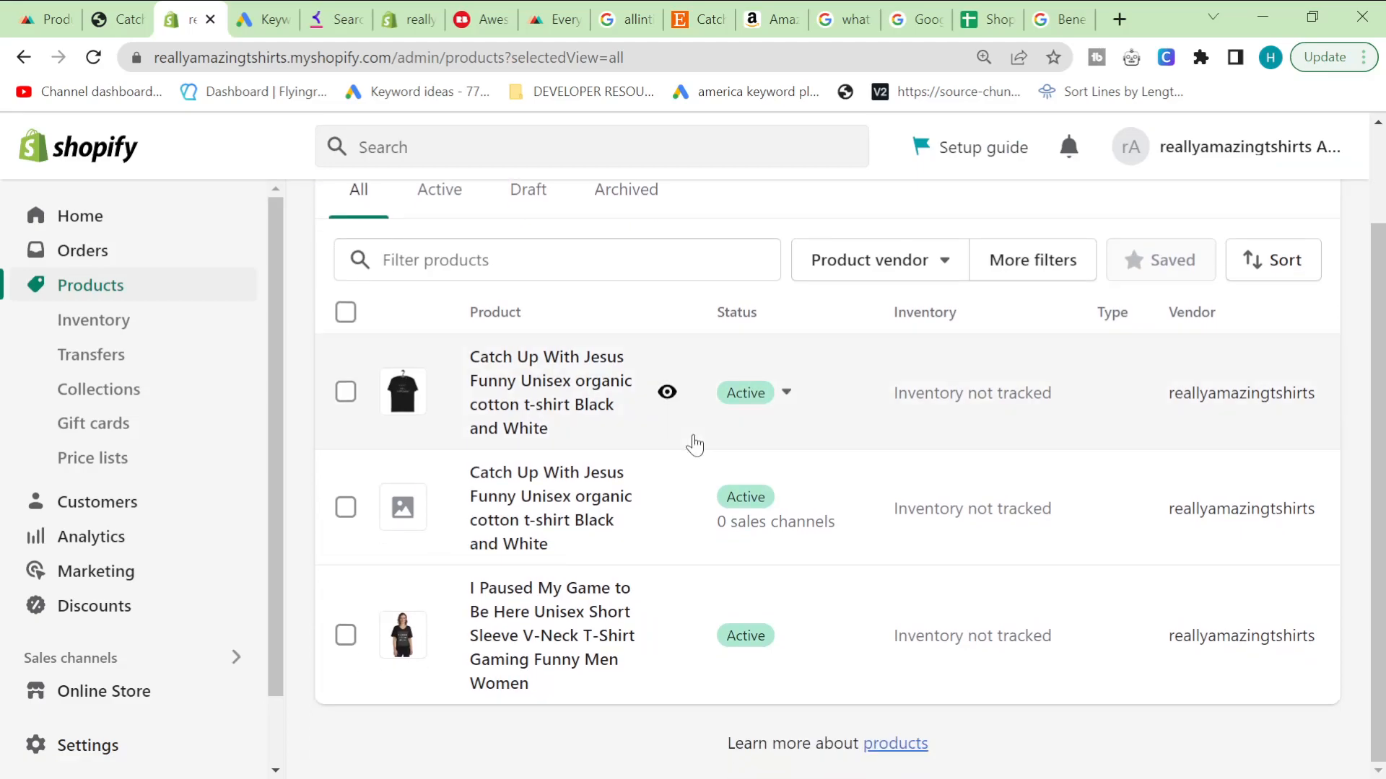
left_click(592, 487)
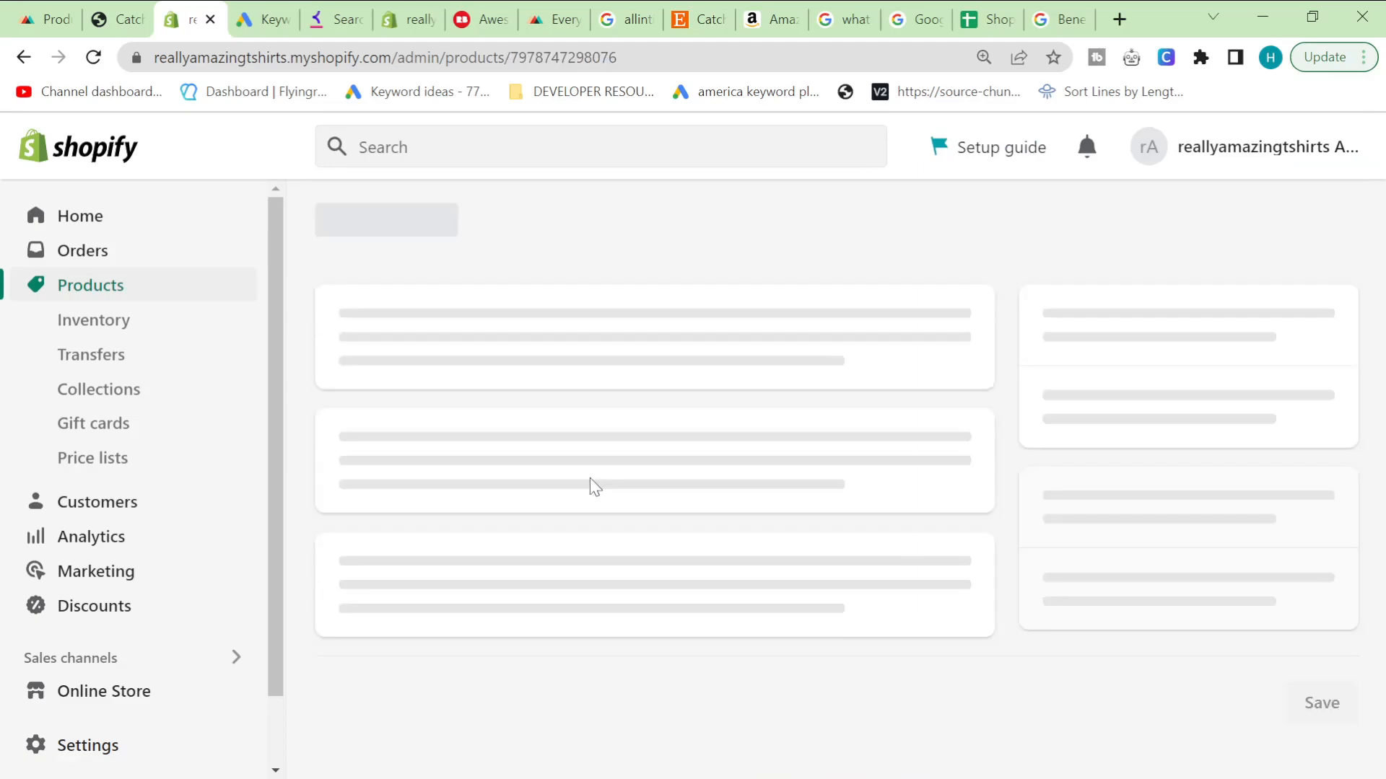
left_click(108, 18)
left_click(181, 17)
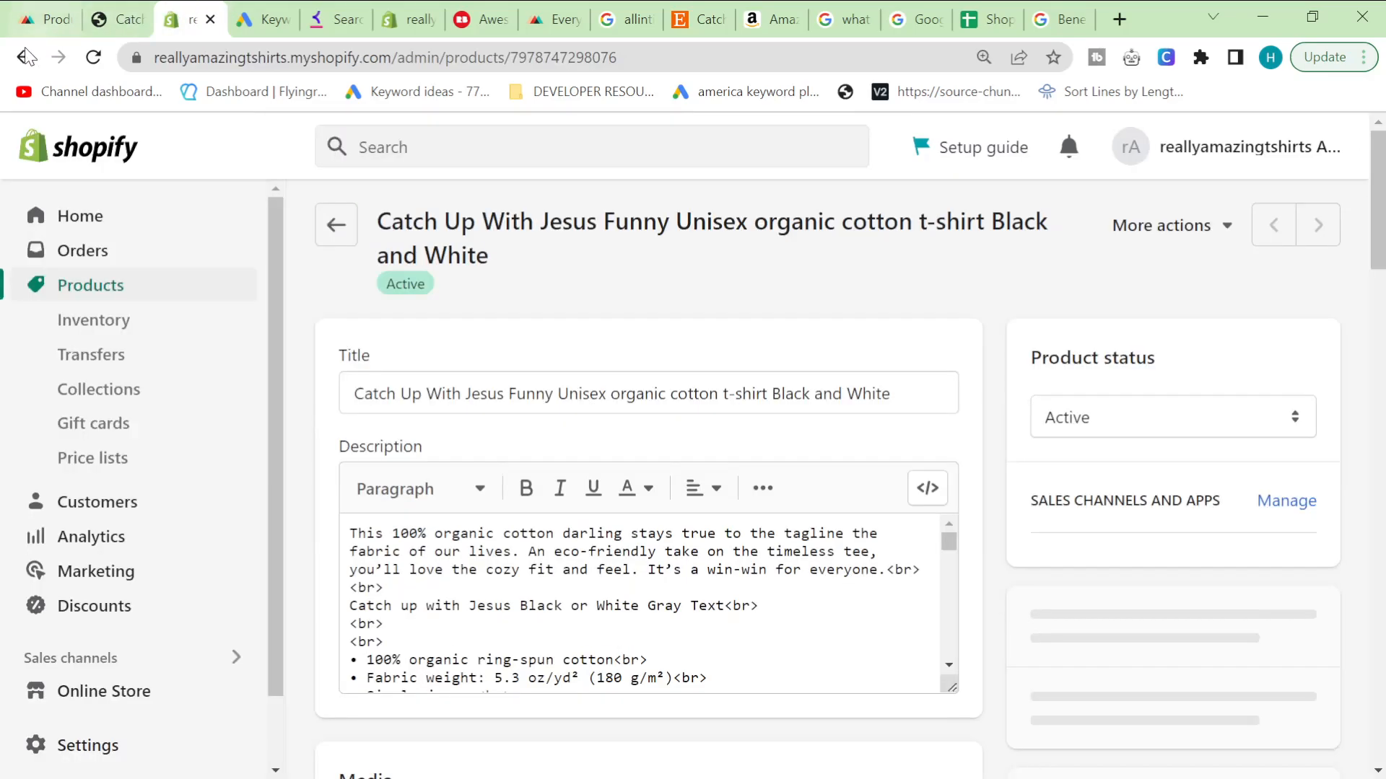
- Return to the product list, open the original Catch Up With Jesus listing and review its media and tags against its store preview
left_click(24, 57)
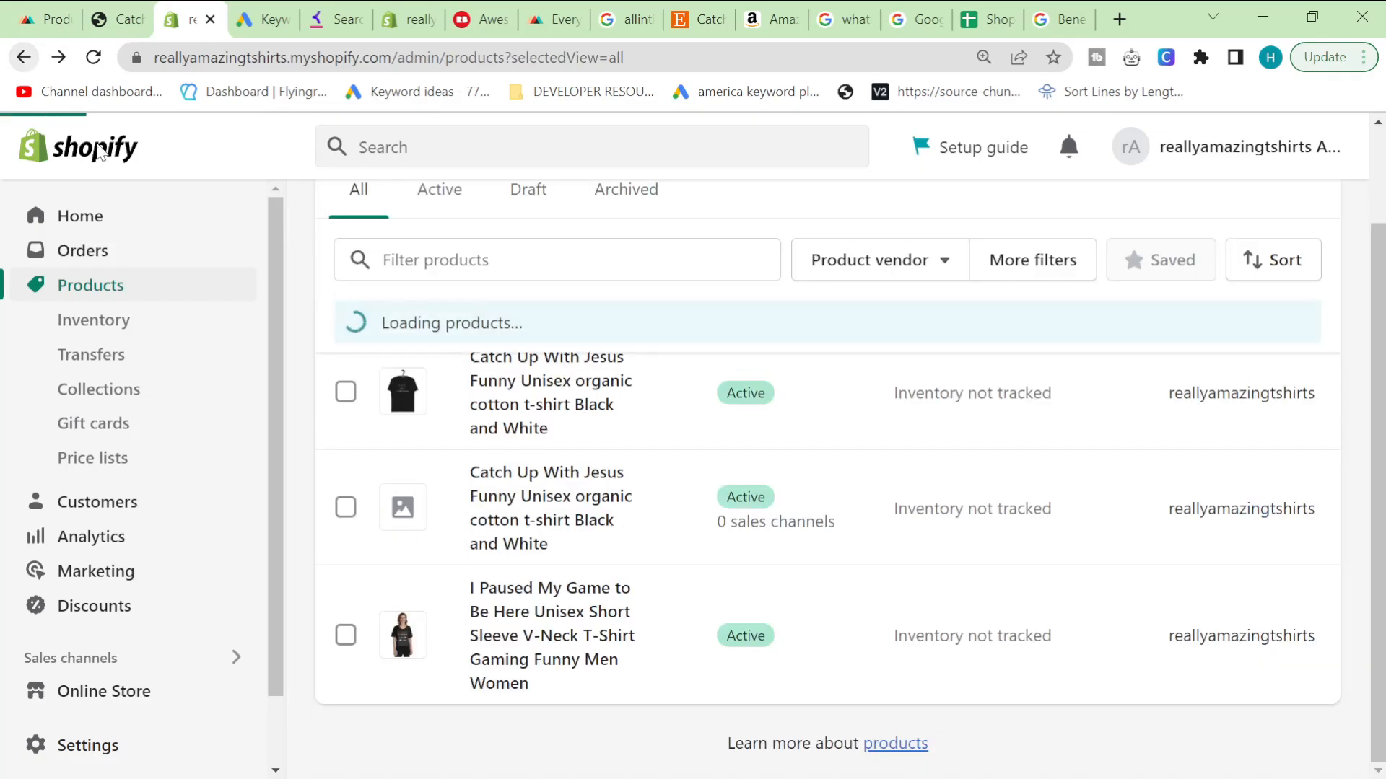
left_click(500, 390)
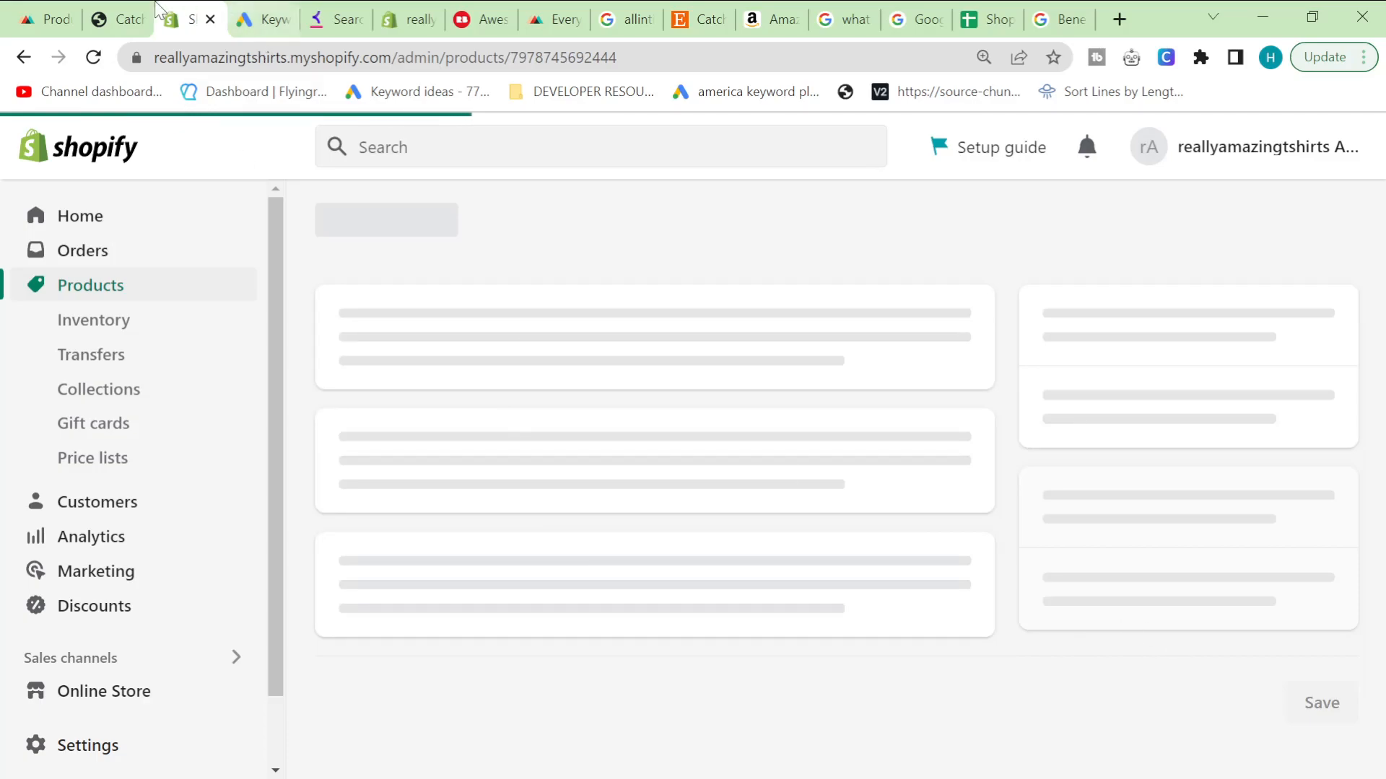
left_click(115, 18)
left_click(181, 18)
scroll(1124, 628, "down", 10)
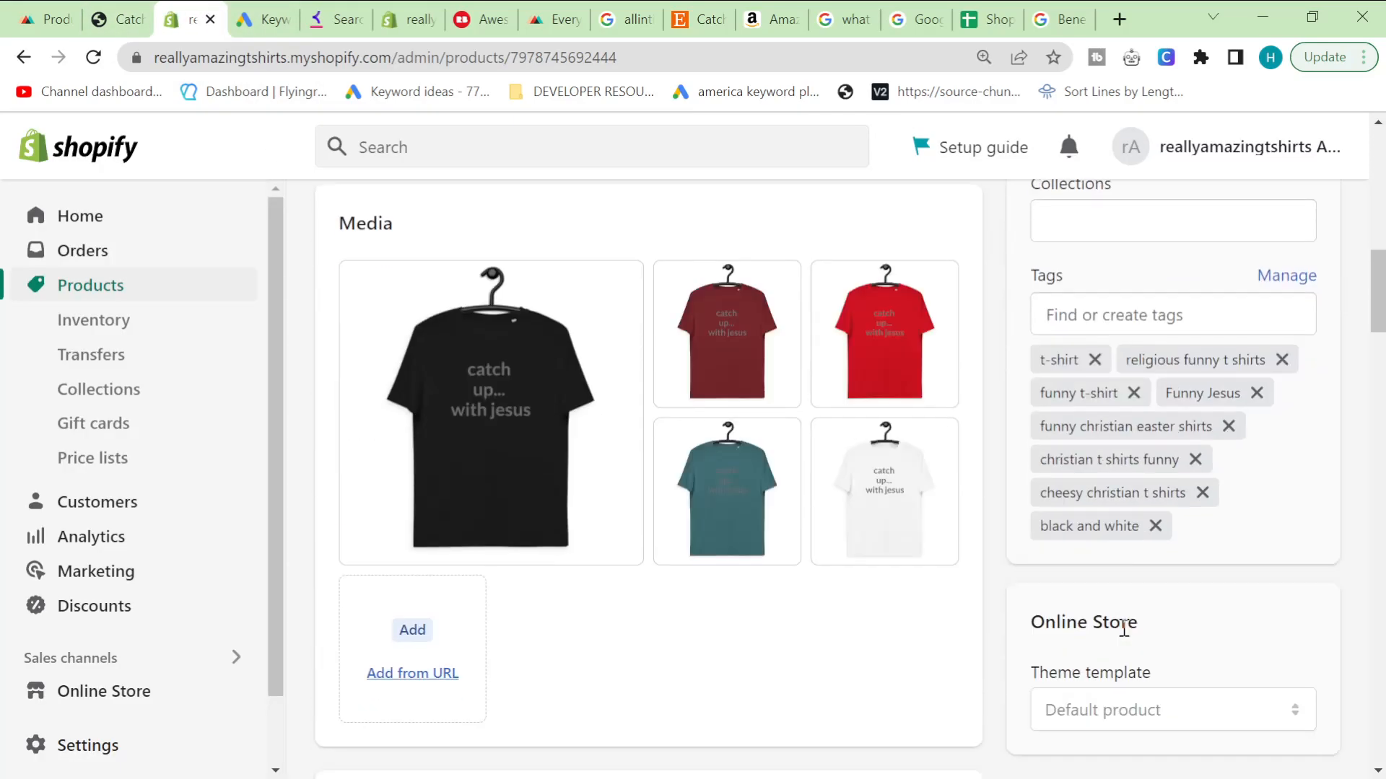
left_click(101, 22)
left_click(184, 19)
- Open the newly published Catch Up With Jesus listing from the product list and review its mockup images, tags and options
left_click(32, 57)
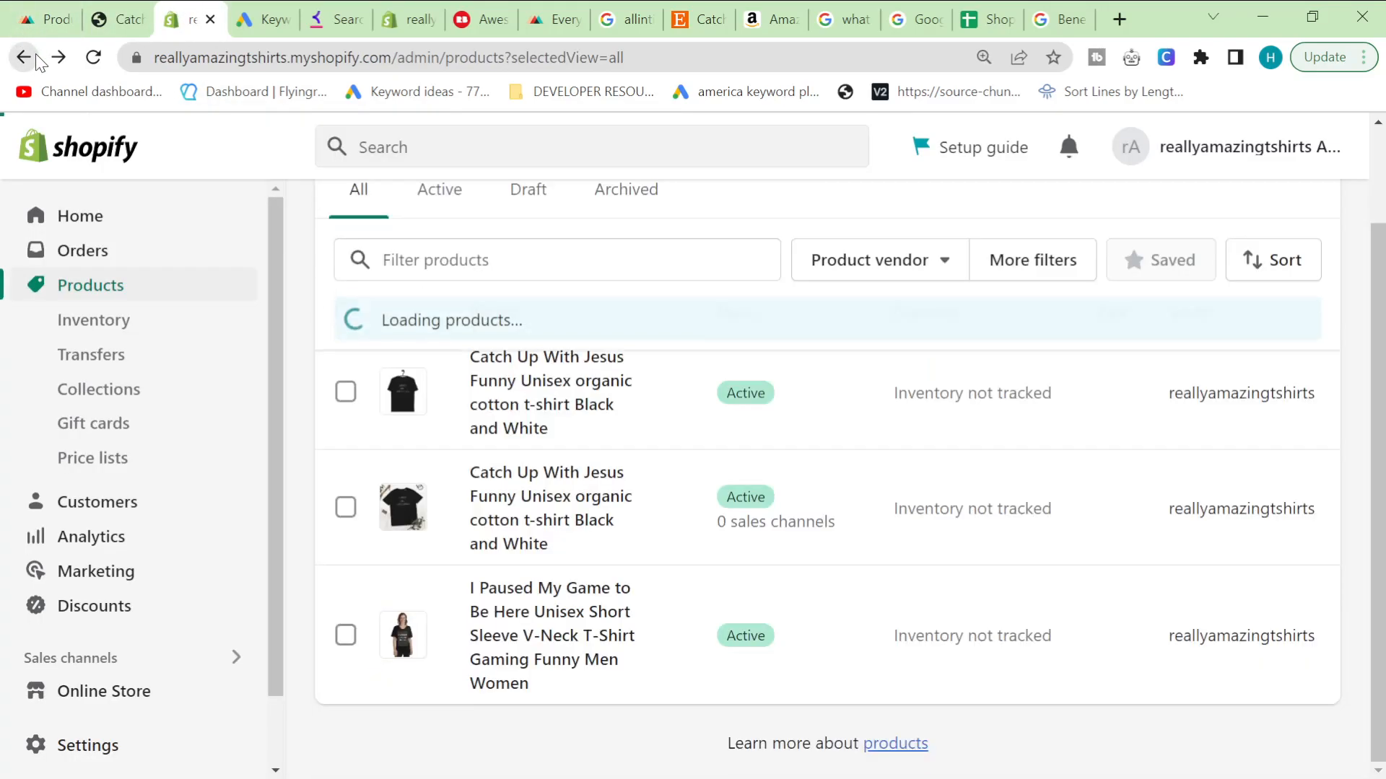
left_click(563, 490)
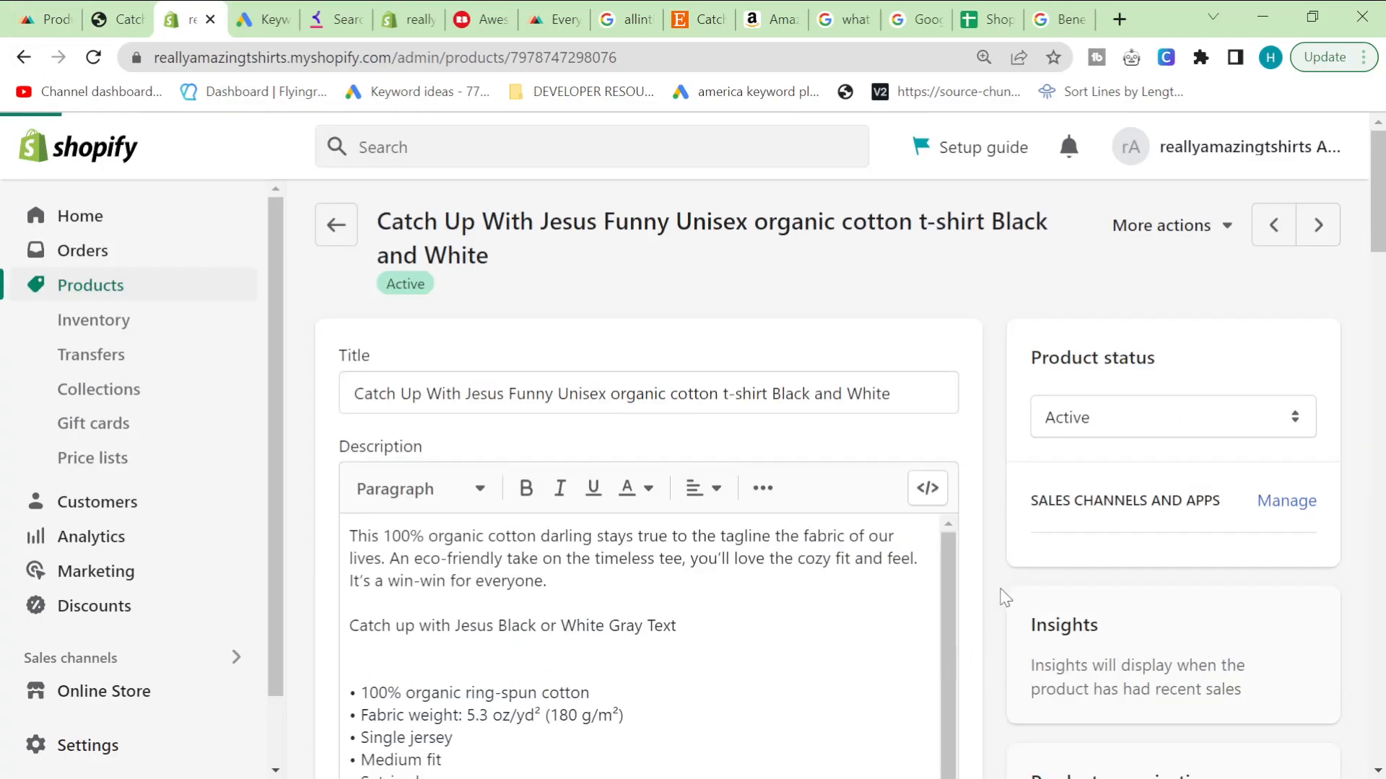
scroll(1005, 588, "down", 10)
scroll(779, 562, "up", 3)
scroll(781, 562, "down", 5)
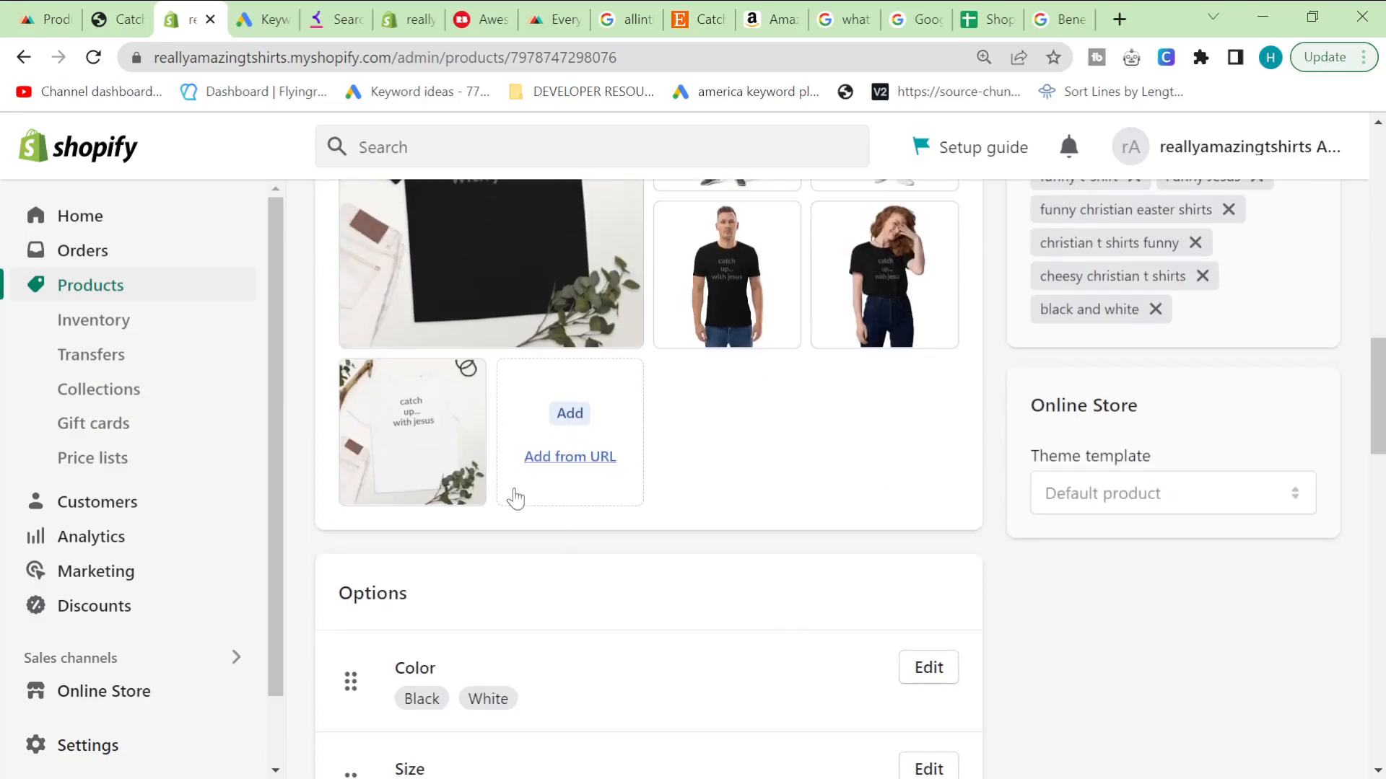
scroll(743, 522, "up", 12)
scroll(1152, 386, "up", 5)
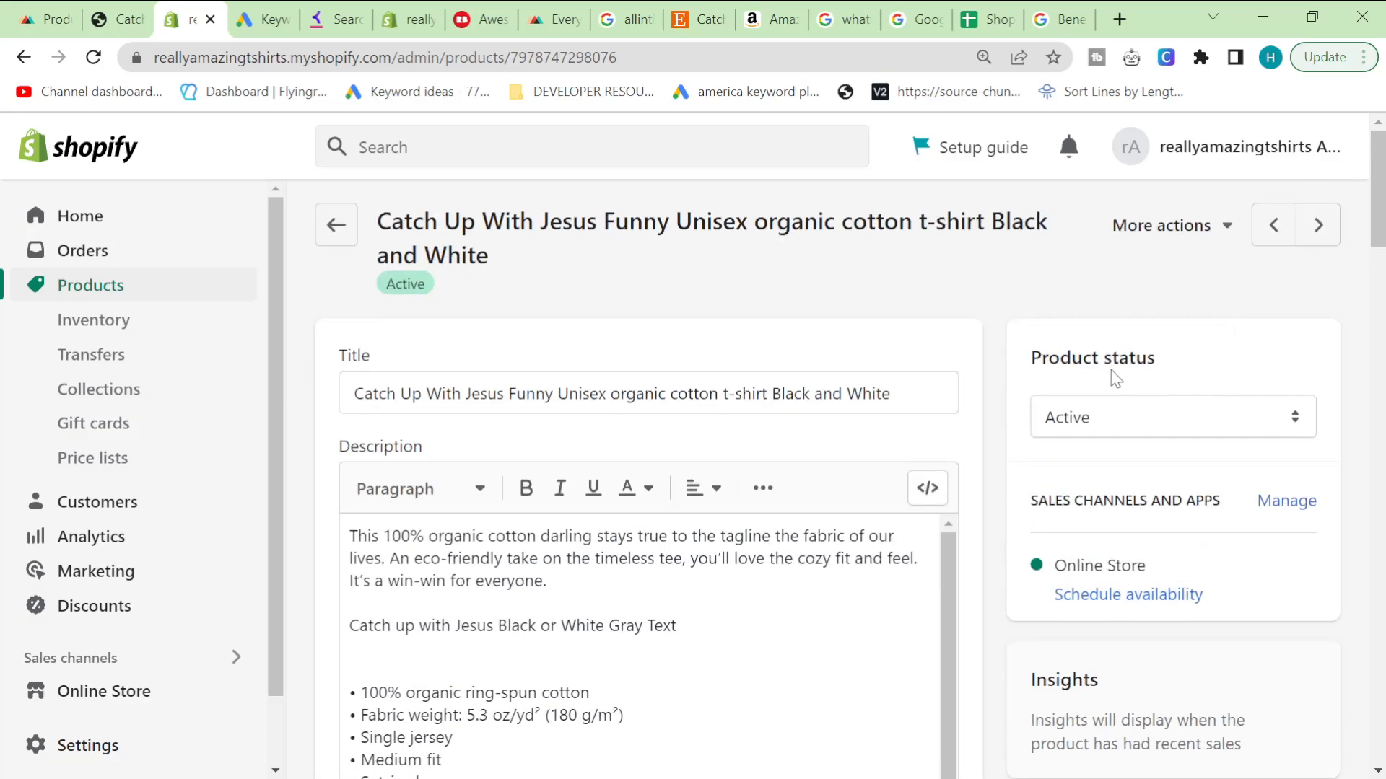
- Preview the new listing in the online store, select the White color and look through the mockups and description
left_click(1169, 225)
left_click(1079, 324)
scroll(705, 350, "down", 3)
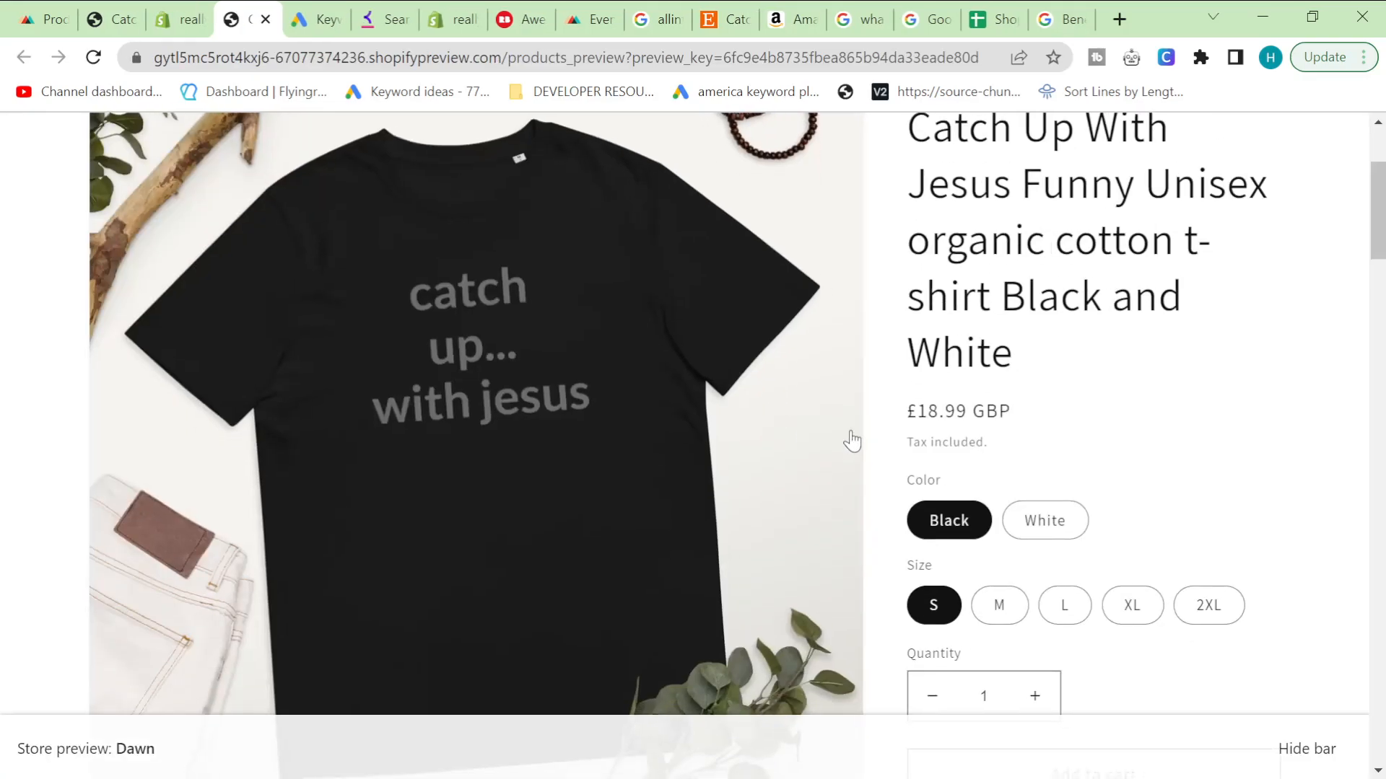
left_click(1044, 559)
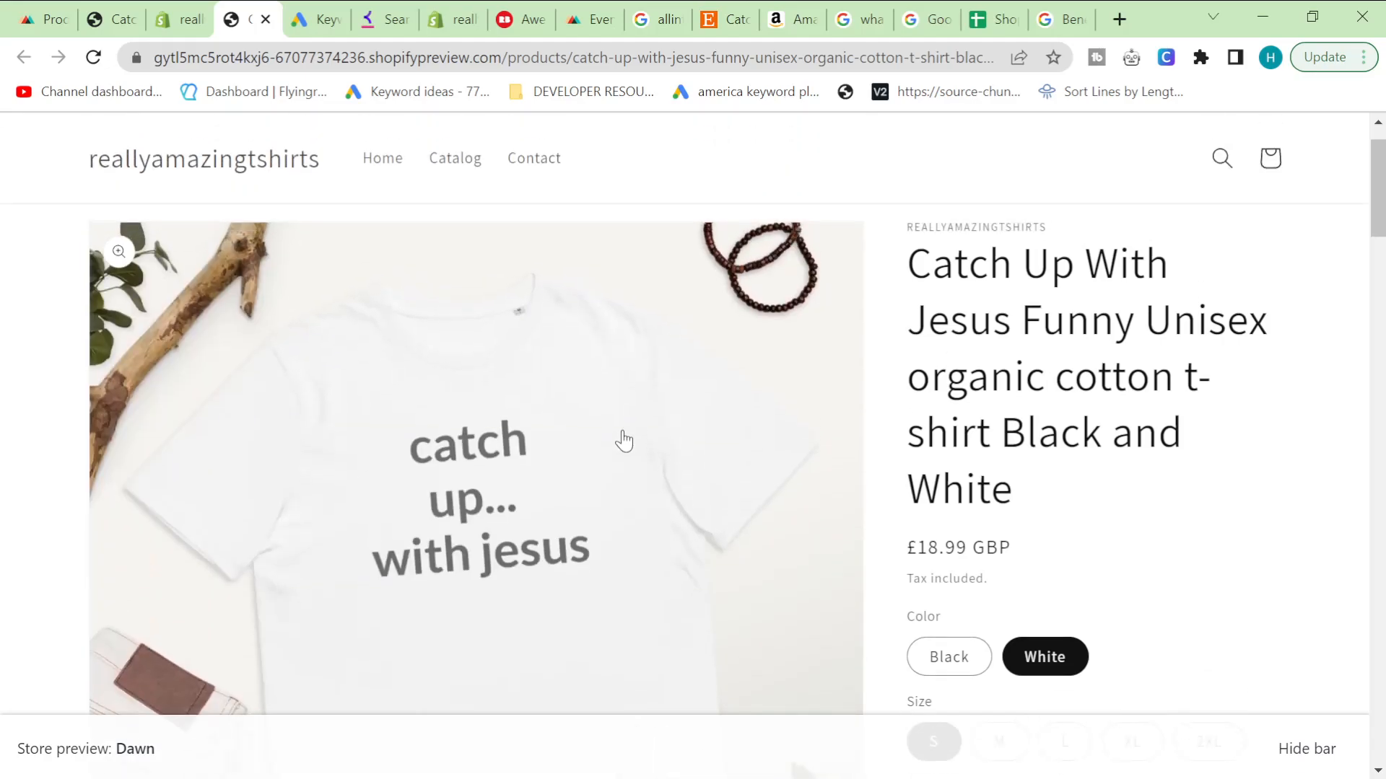
scroll(625, 441, "down", 10)
scroll(624, 441, "down", 6)
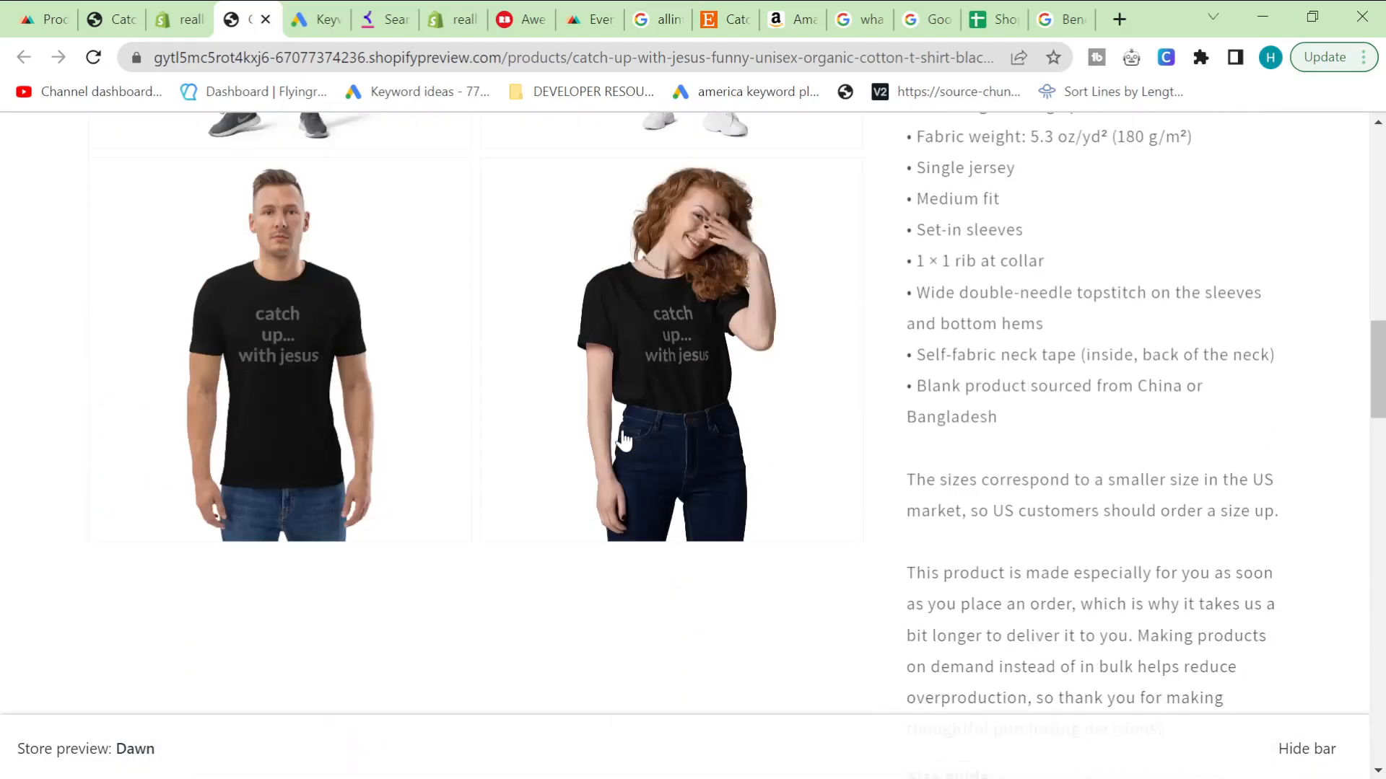
scroll(622, 443, "up", 12)
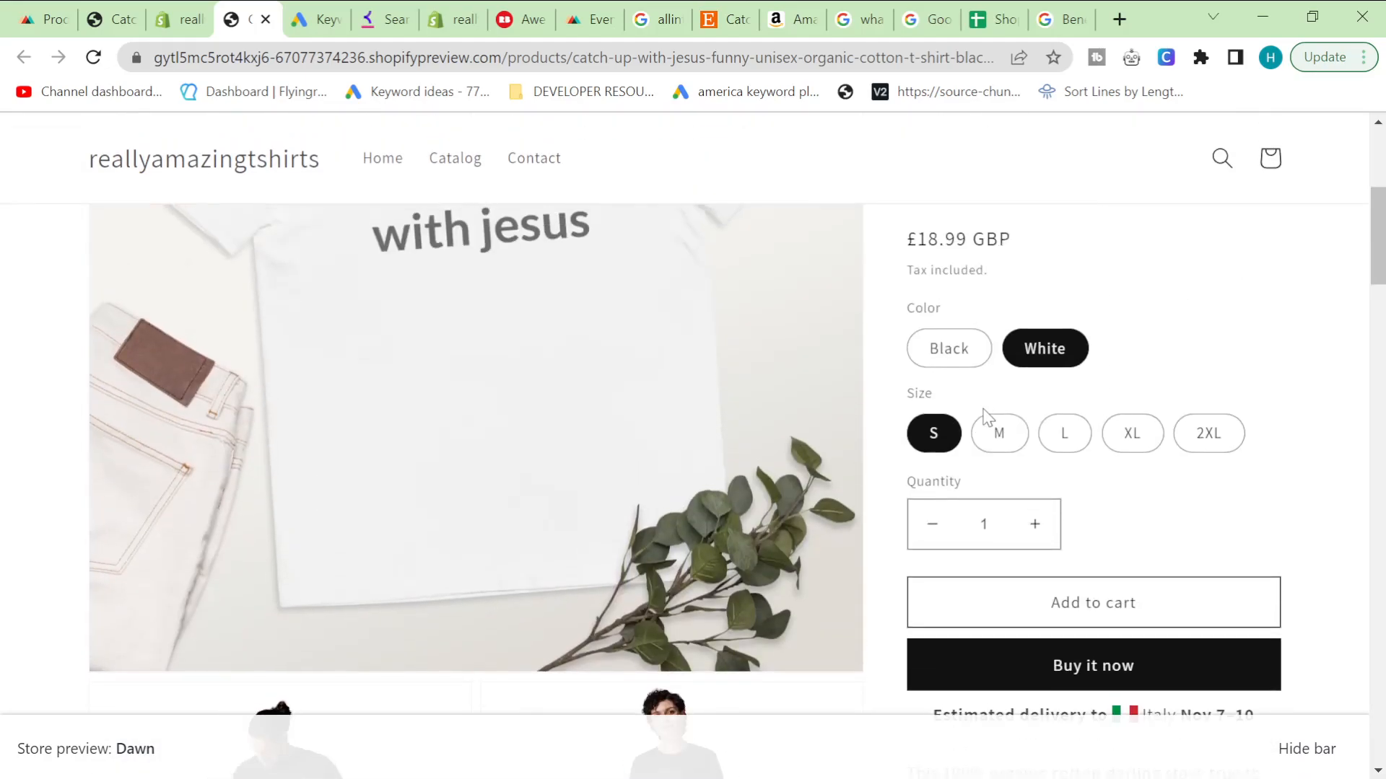
- Select the Black color and size L in the store preview and add the t-shirt to the cart
left_click(949, 348)
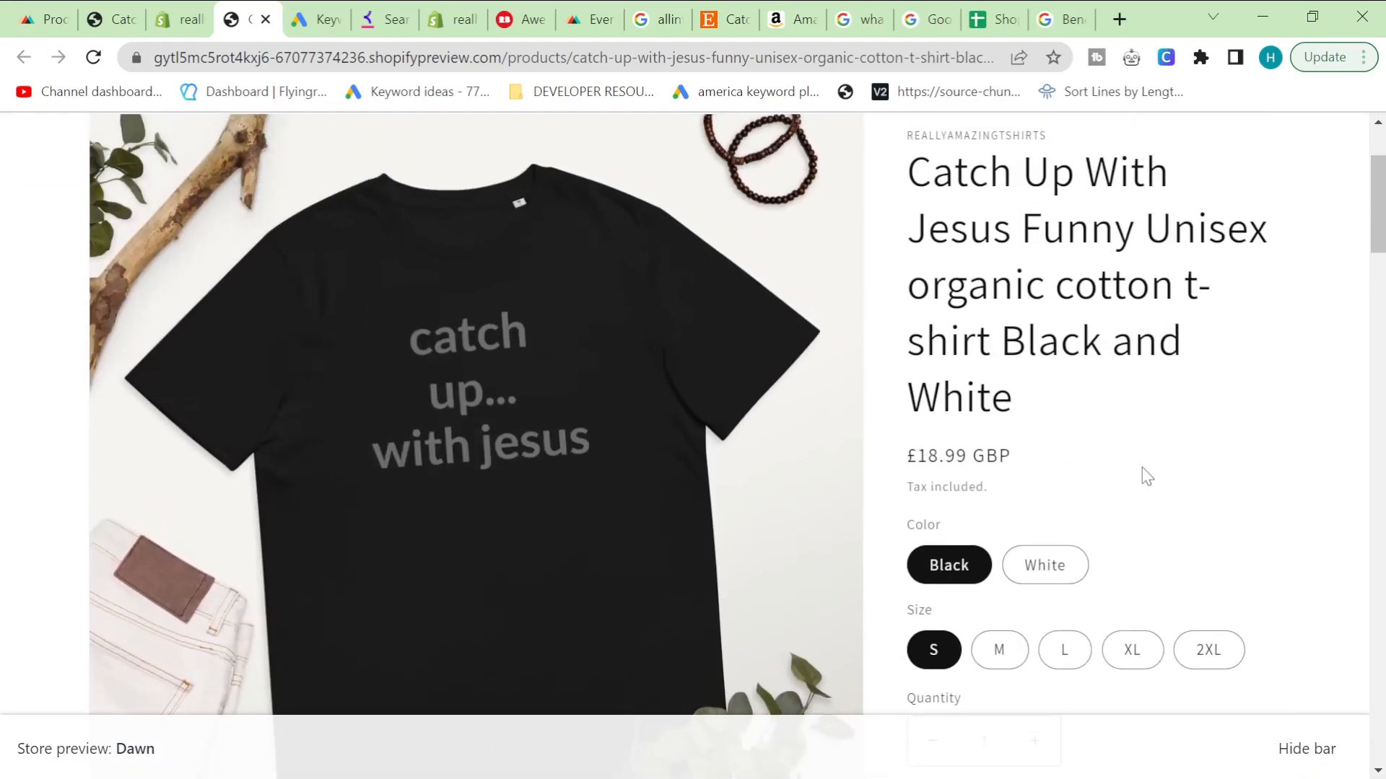
left_click(1063, 650)
scroll(992, 393, "down", 5)
left_click(1001, 394)
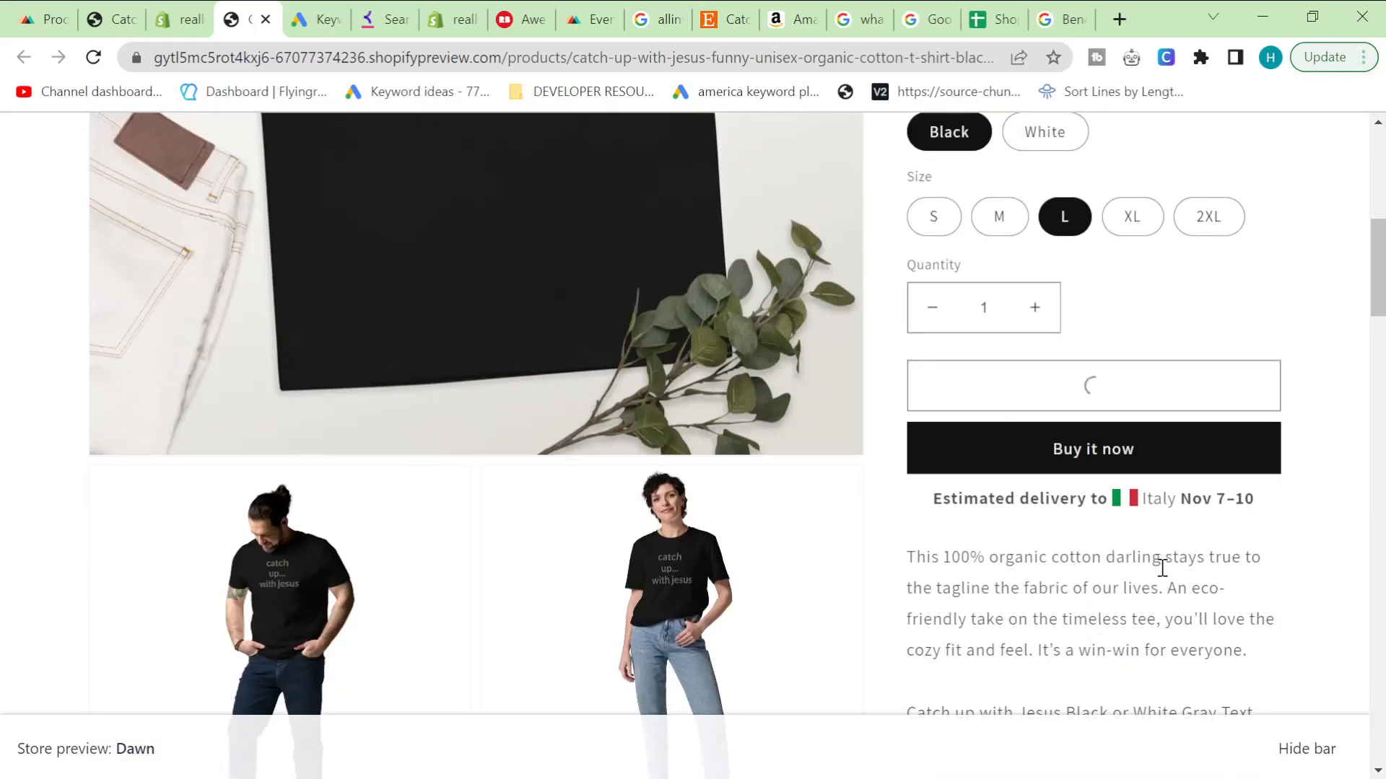
scroll(773, 519, "up", 5)
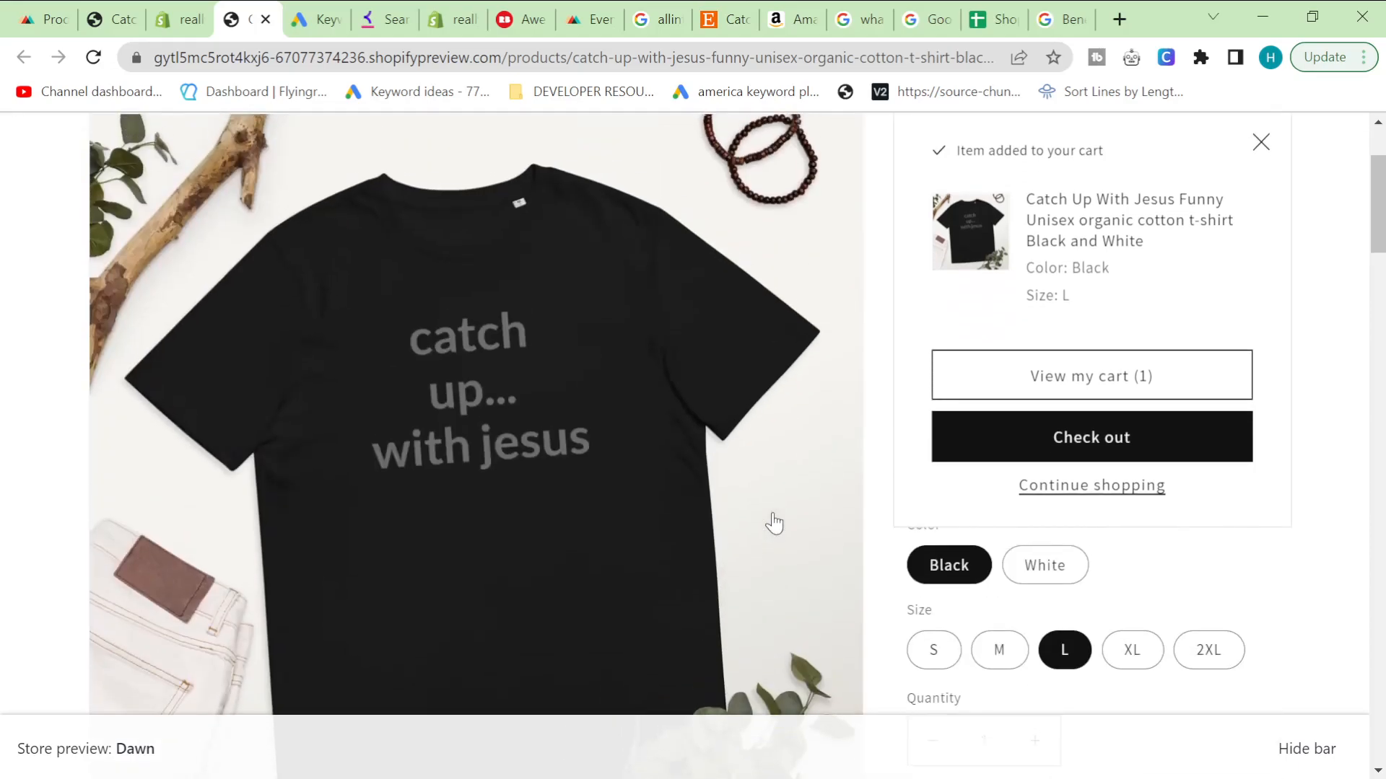
- Switch to Google Ads Keyword Planner and clear funny religious shirts from the keyword search
left_click(43, 19)
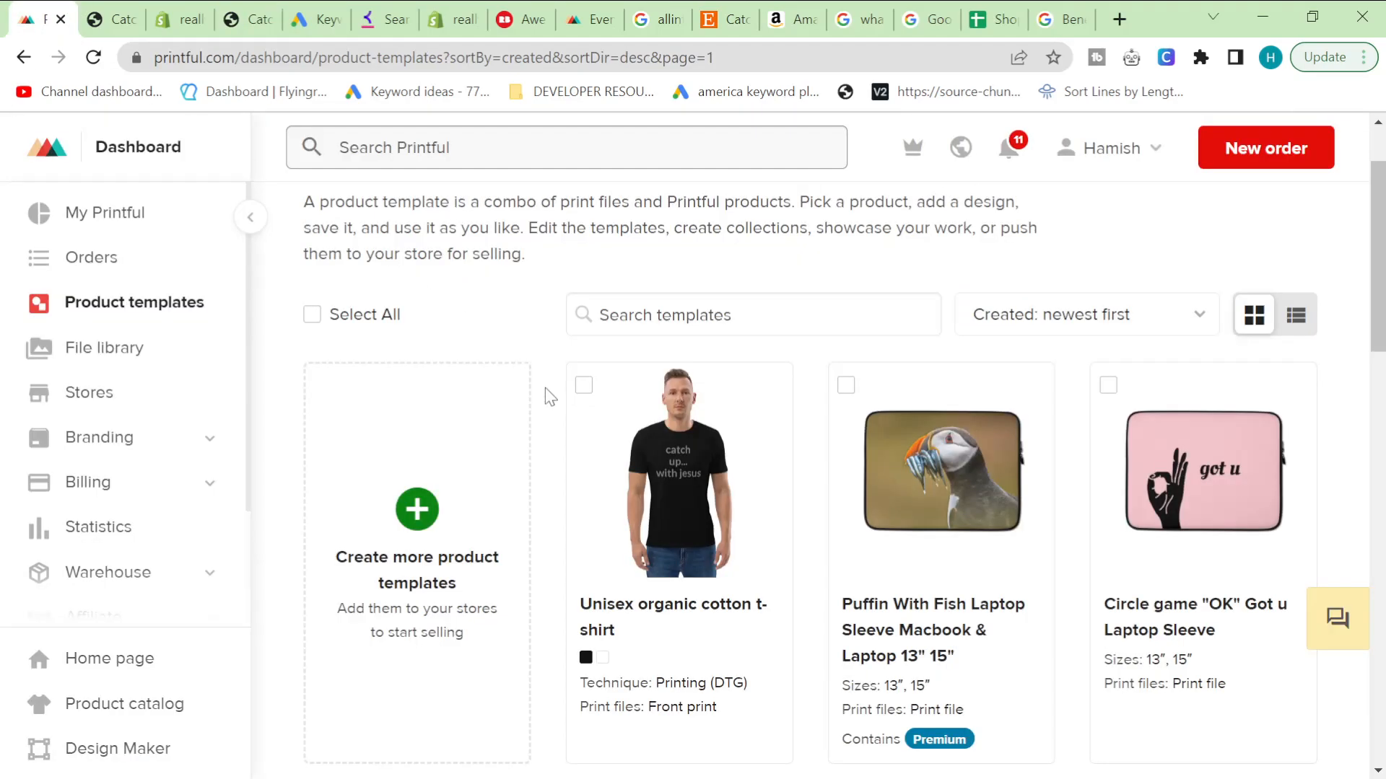
left_click(316, 18)
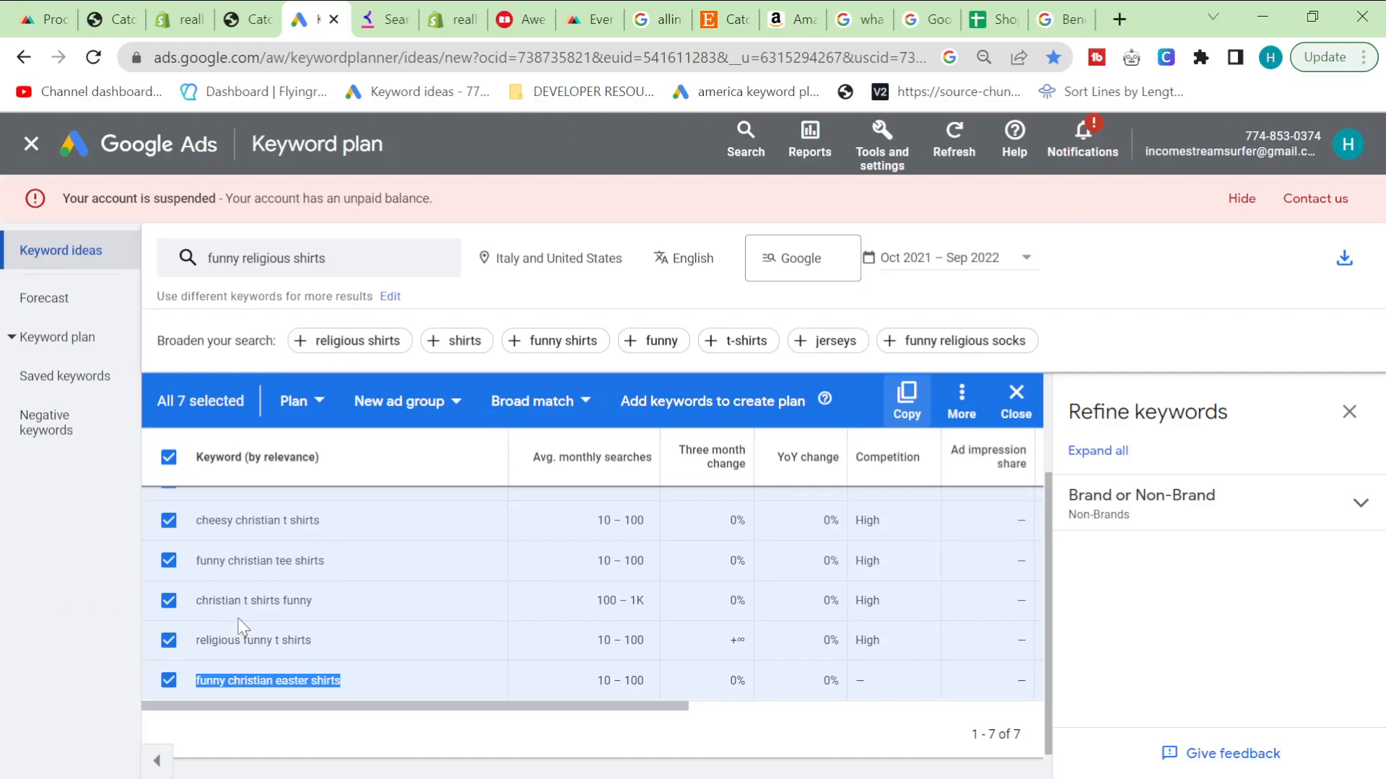
scroll(353, 632, "up", 3)
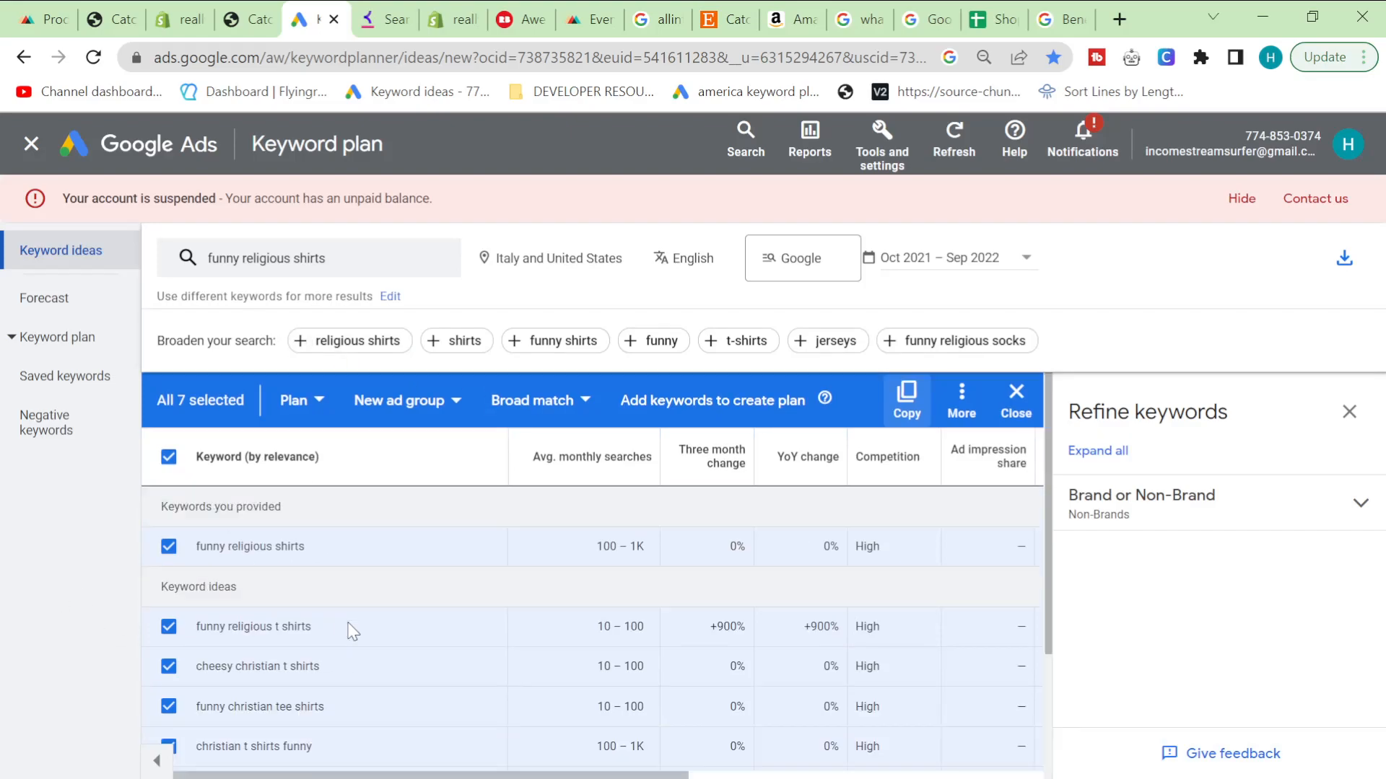
left_click(329, 277)
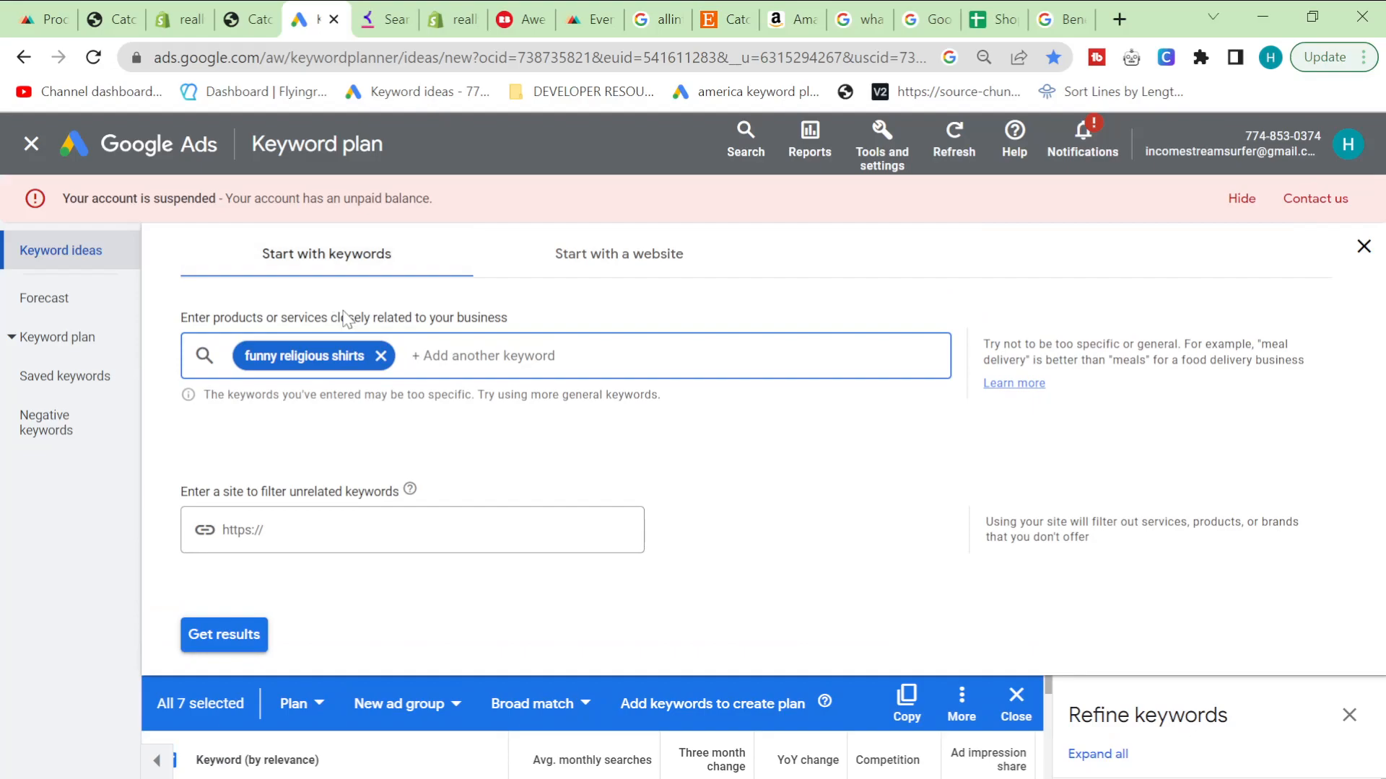
left_click(381, 356)
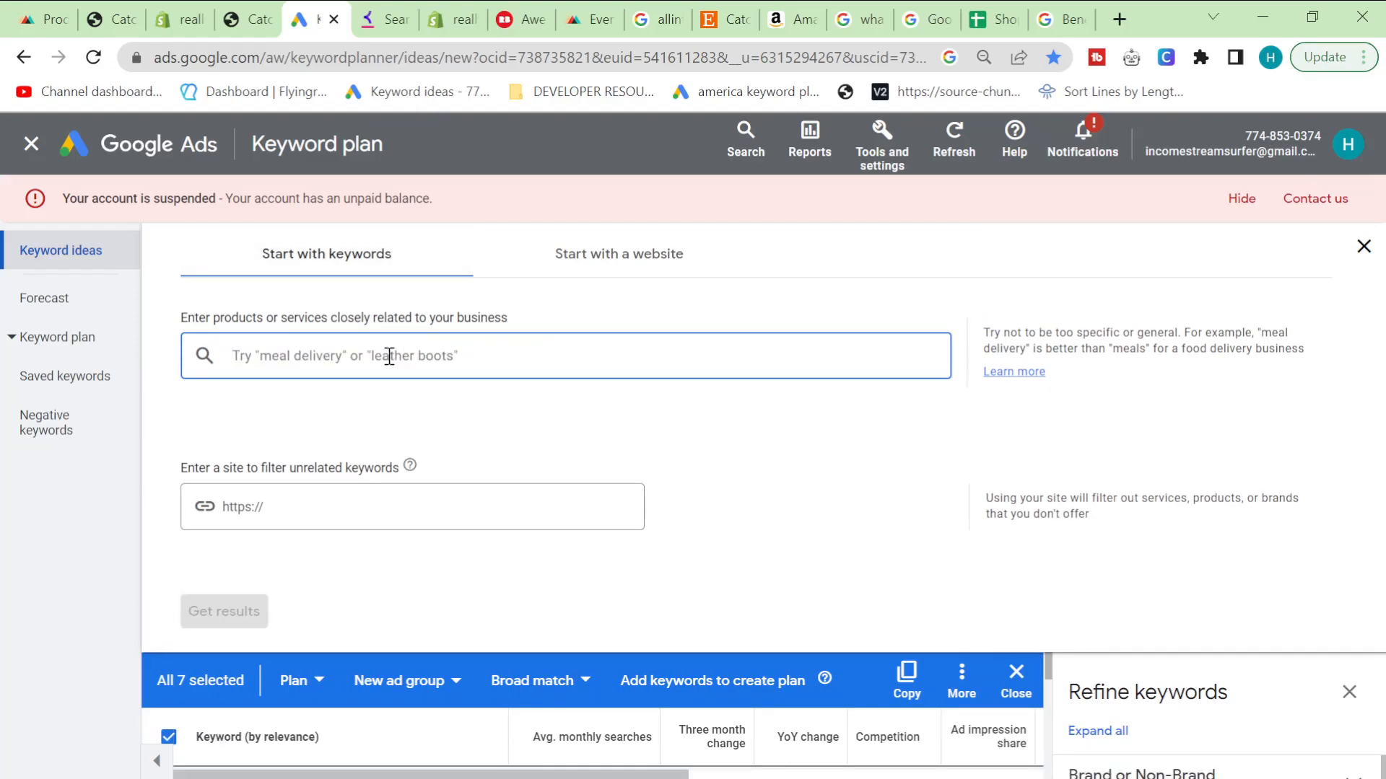
- Move the Shopify Collection tags spreadsheet's browser tab directly beside the Keyword Planner tab
left_click_drag(996, 18, 329, 8)
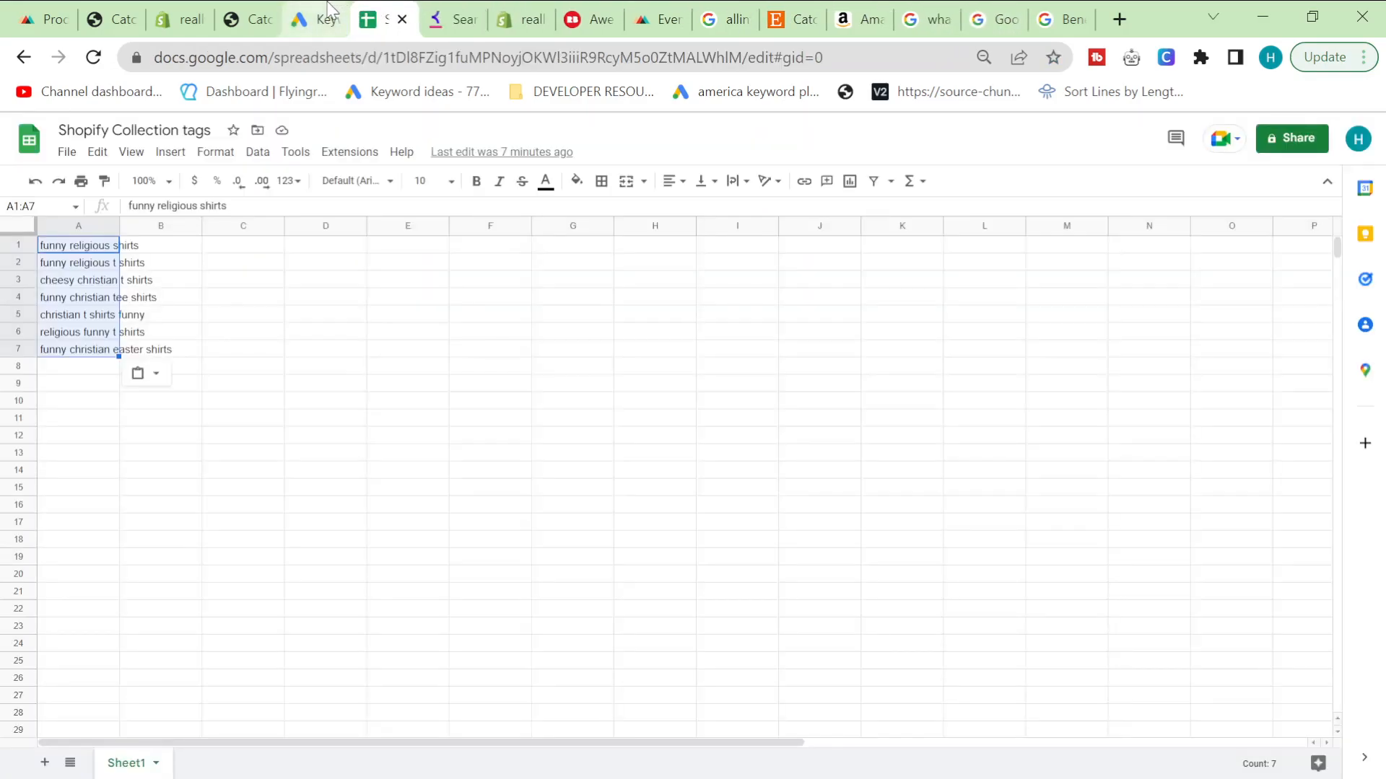
left_click(325, 16)
left_click(45, 19)
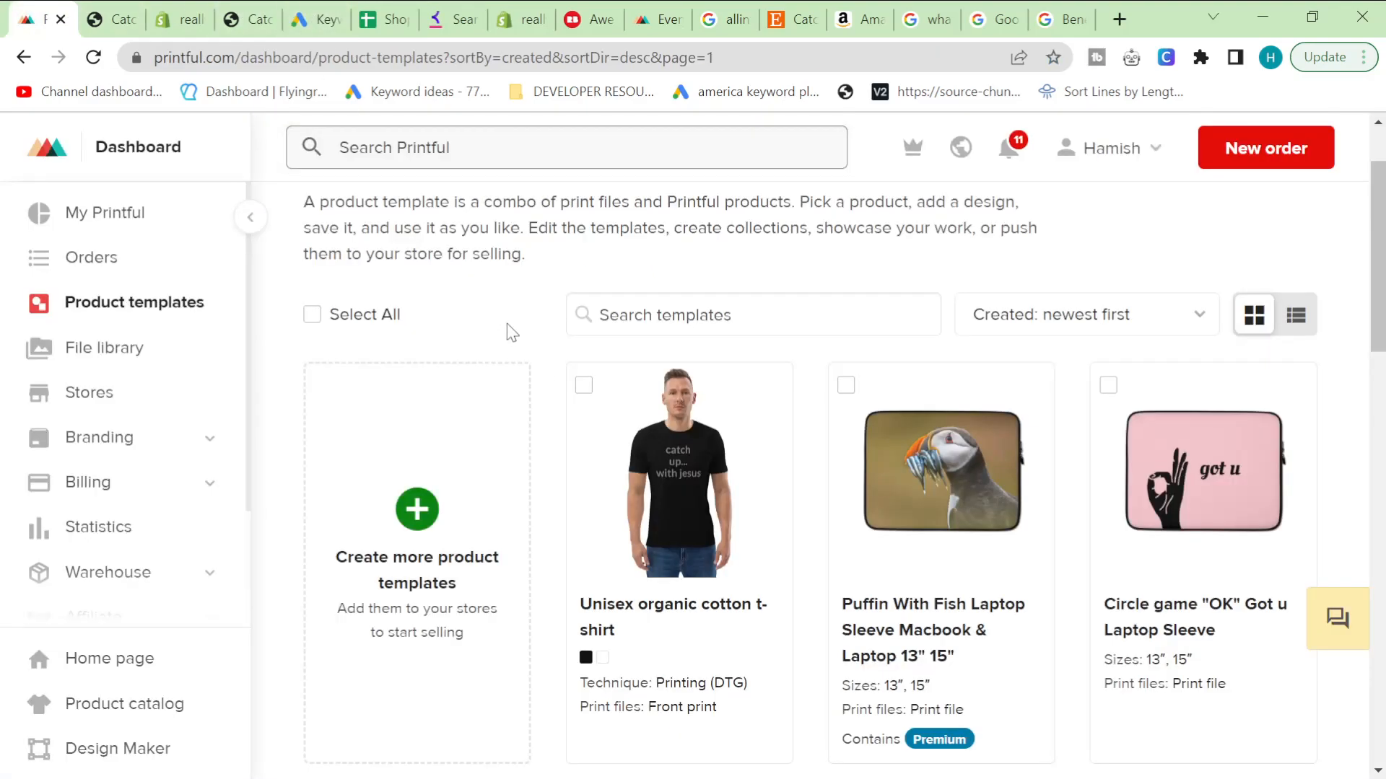
left_click(381, 10)
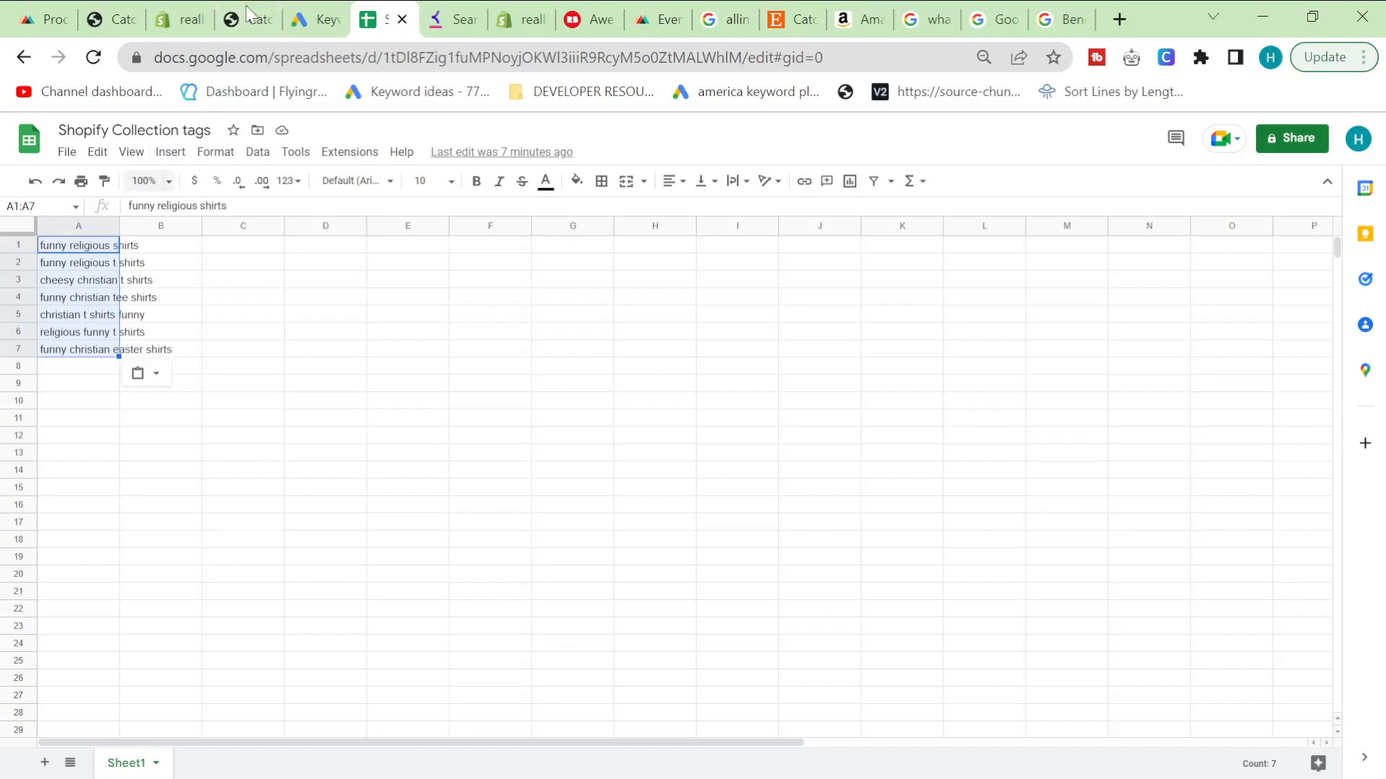
left_click(288, 11)
- Copy Catch Up With Jesus from the product title in the store preview and get Keyword Planner ideas for that phrase
left_click(253, 17)
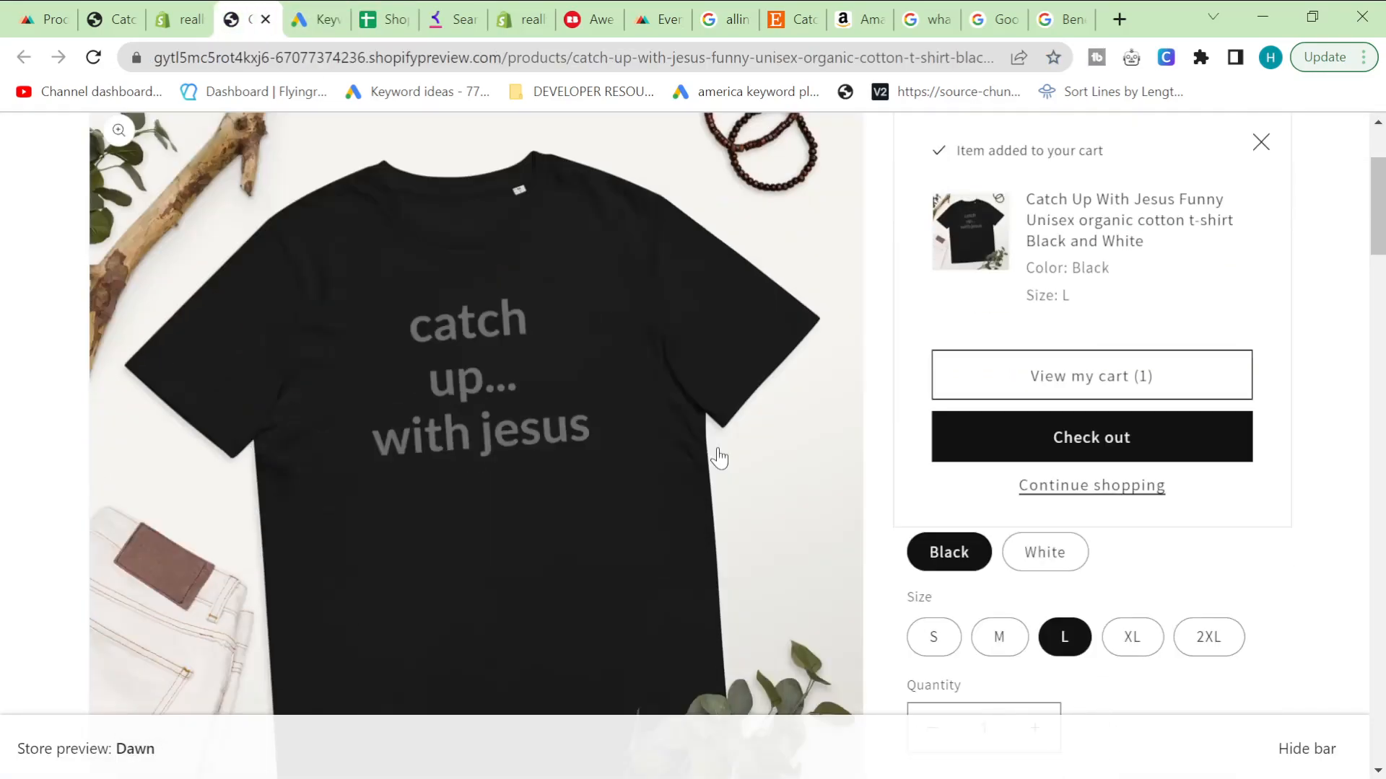
scroll(719, 458, "down", 4)
left_click(1261, 143)
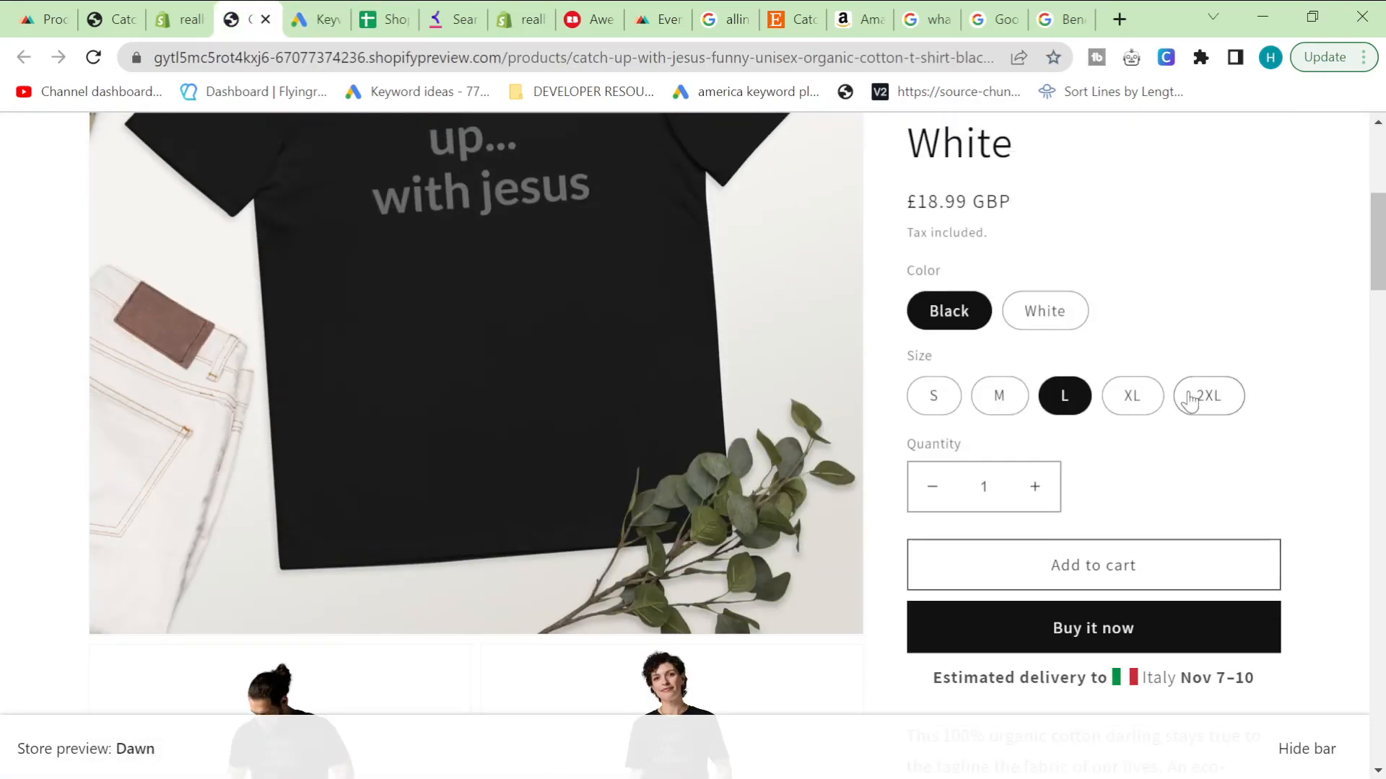
scroll(956, 283, "up", 5)
left_click_drag(908, 231, 1010, 277)
key("ctrl+c")
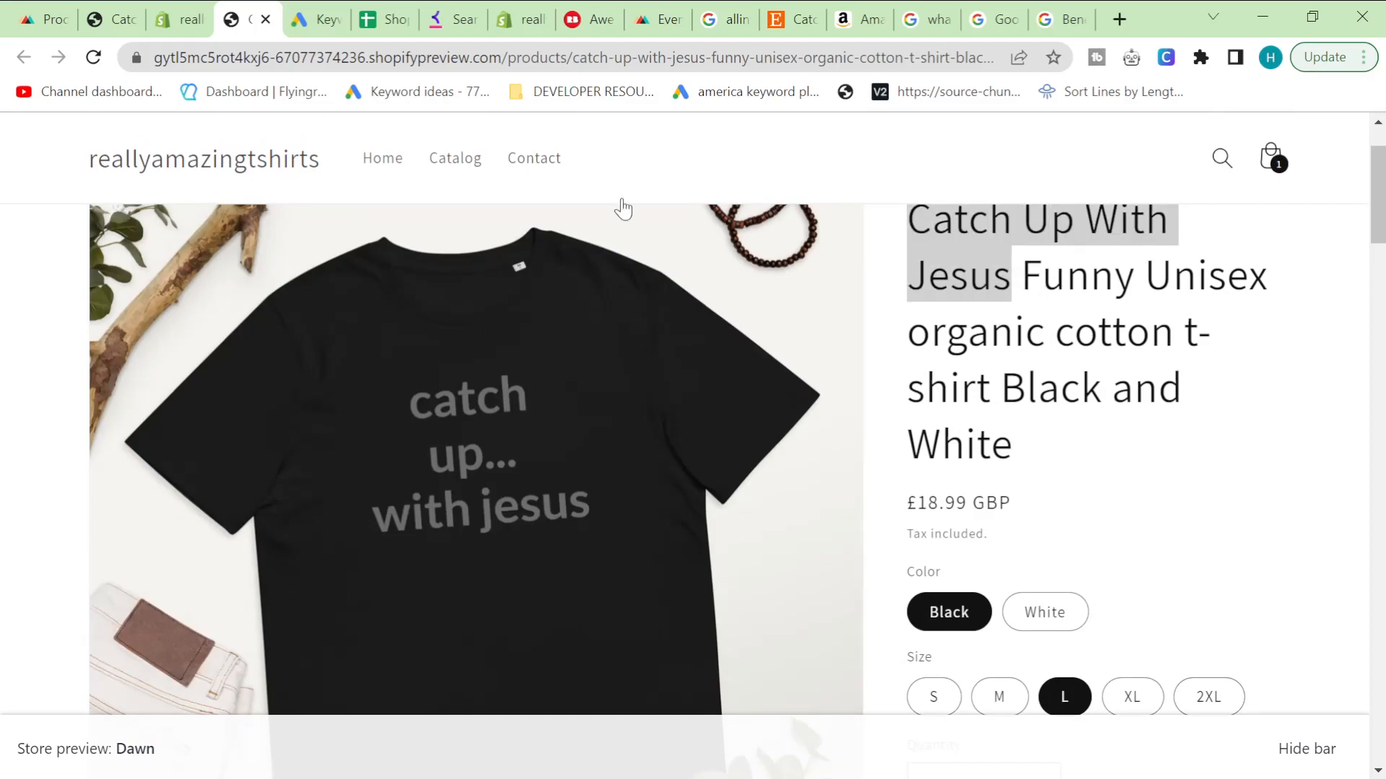
left_click(334, 12)
key("ctrl+v")
key("Return")
key("Return")
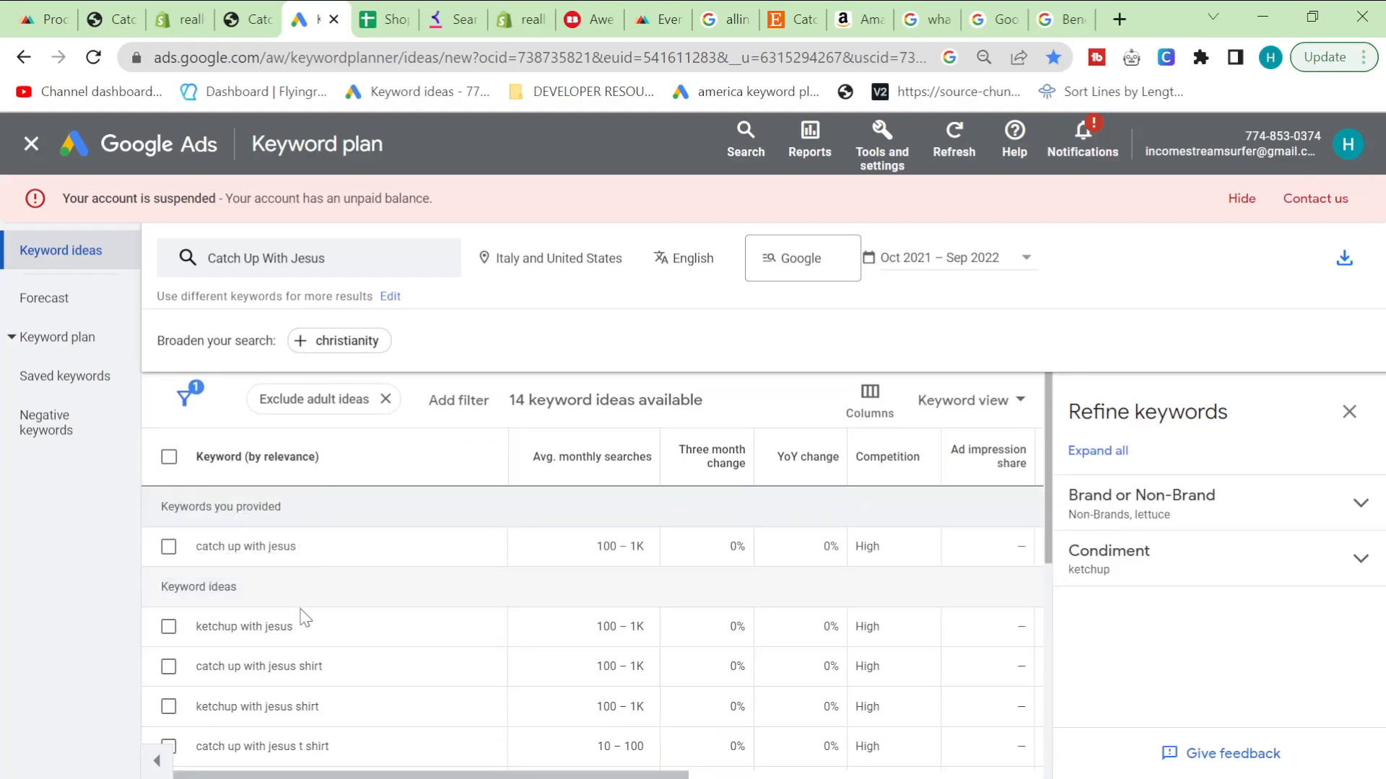
- Search Google for "is the word ketchup copyright" in the Google Workspace tab and read through the results
left_click_drag(297, 627, 233, 628)
triple_click(205, 628)
left_click(1064, 20)
left_click(489, 65)
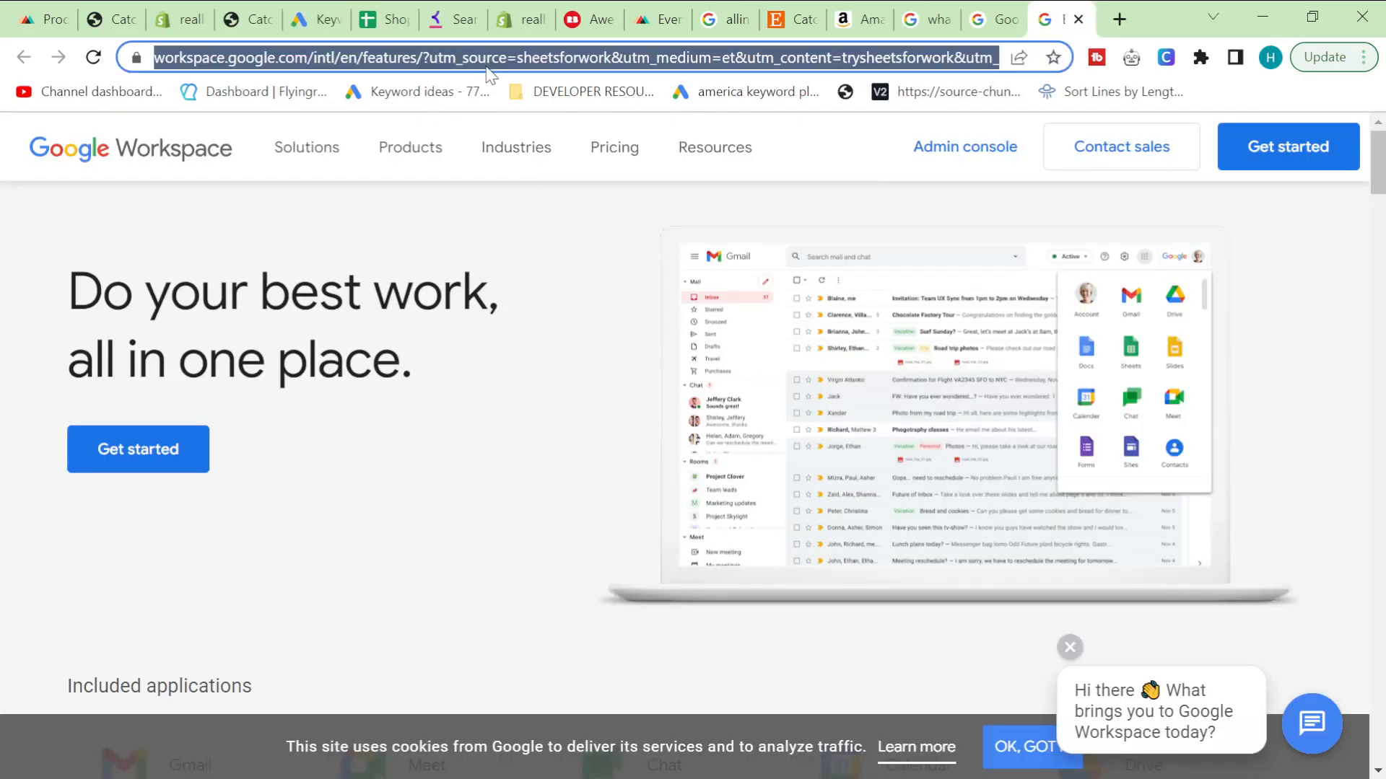
type("is the word ketchup with jesus c")
key("BackSpace")
key("BackSpace")
key("BackSpace")
key("BackSpace")
key("BackSpace")
key("BackSpace")
key("BackSpace")
key("BackSpace")
key("BackSpace")
key("BackSpace")
key("BackSpace")
key("BackSpace")
type("copyri")
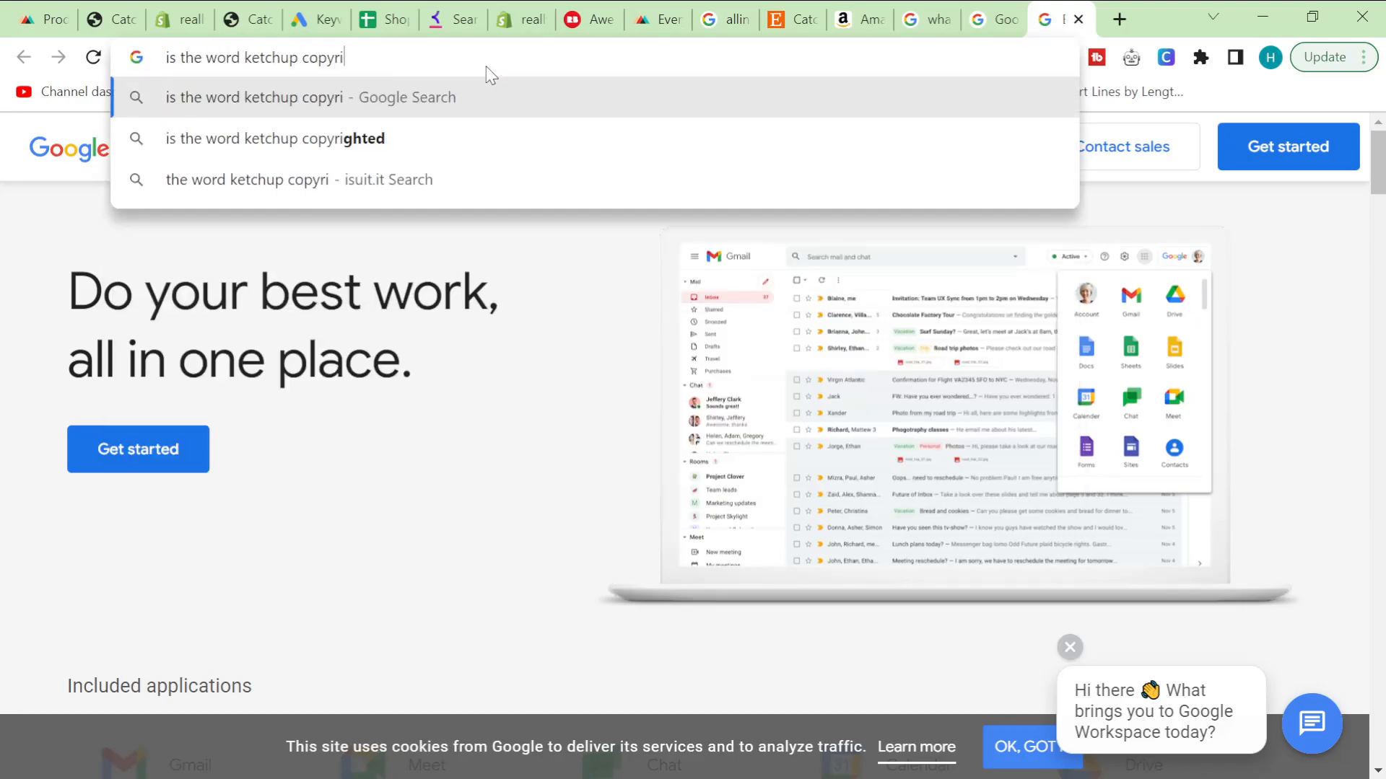
type("ght")
key("Return")
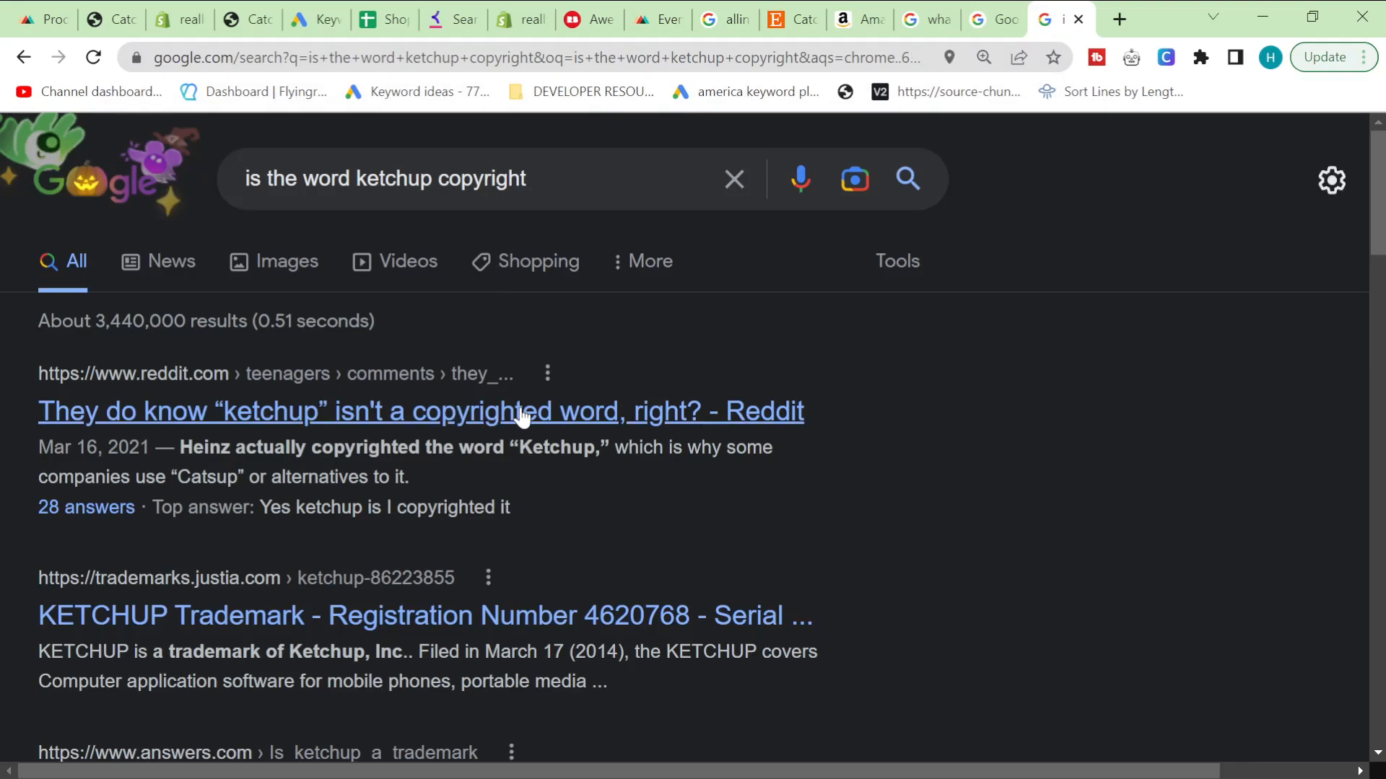
scroll(521, 415, "down", 3)
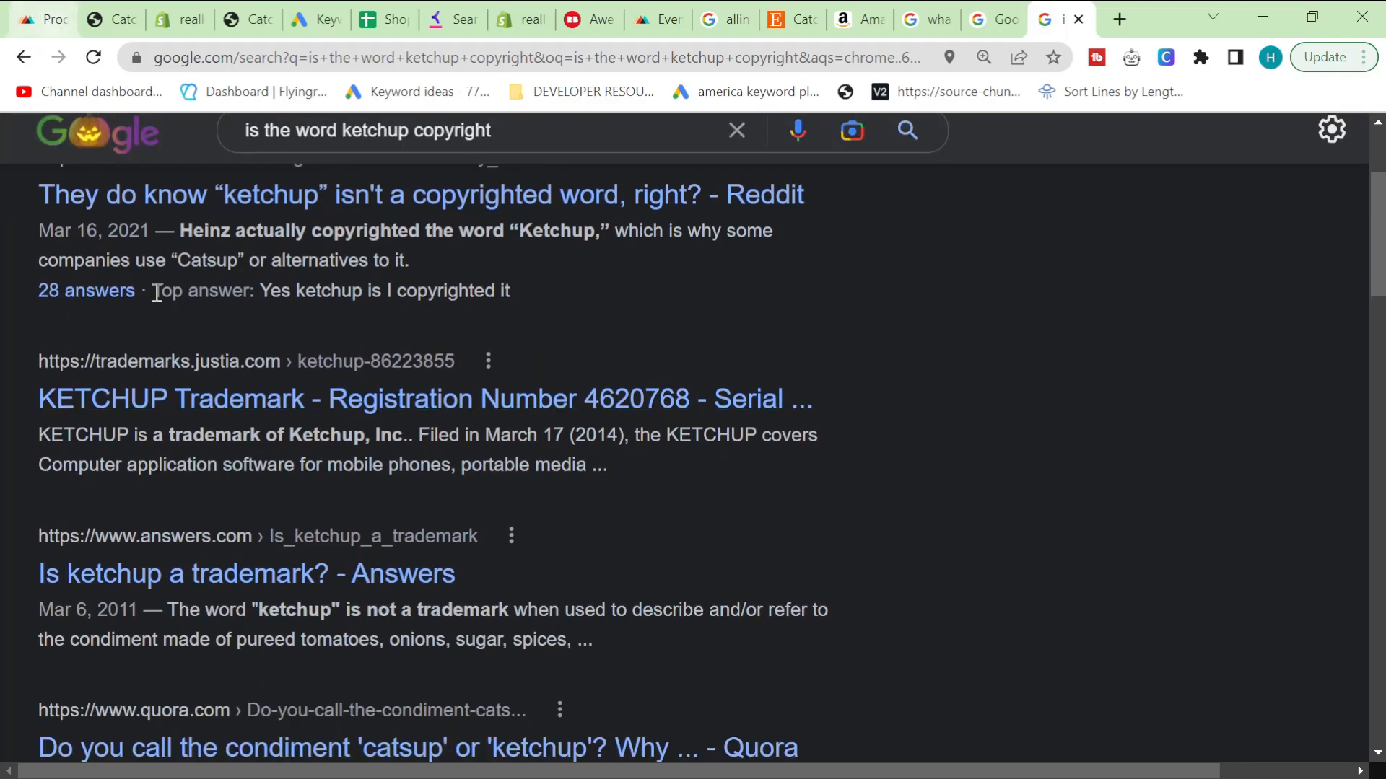
scroll(183, 399, "down", 3)
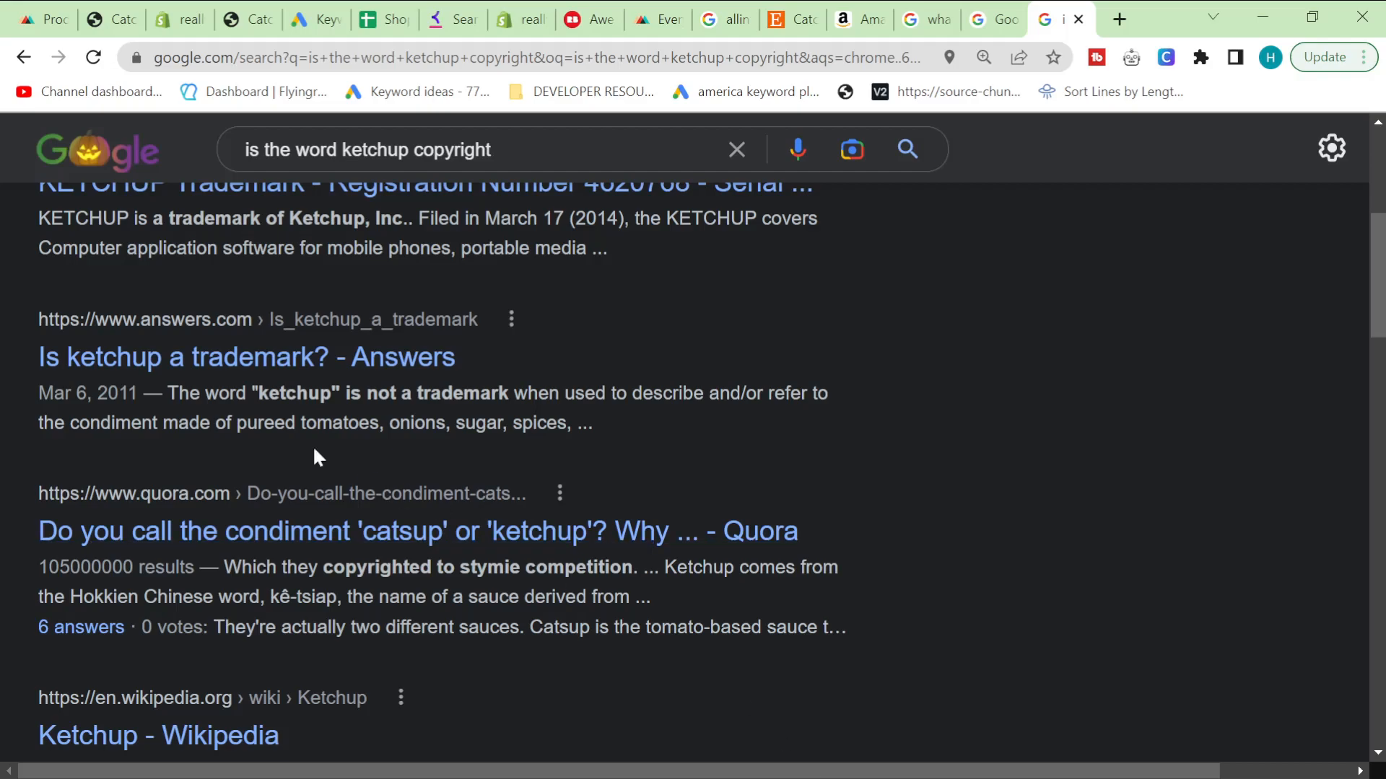
scroll(312, 454, "down", 3)
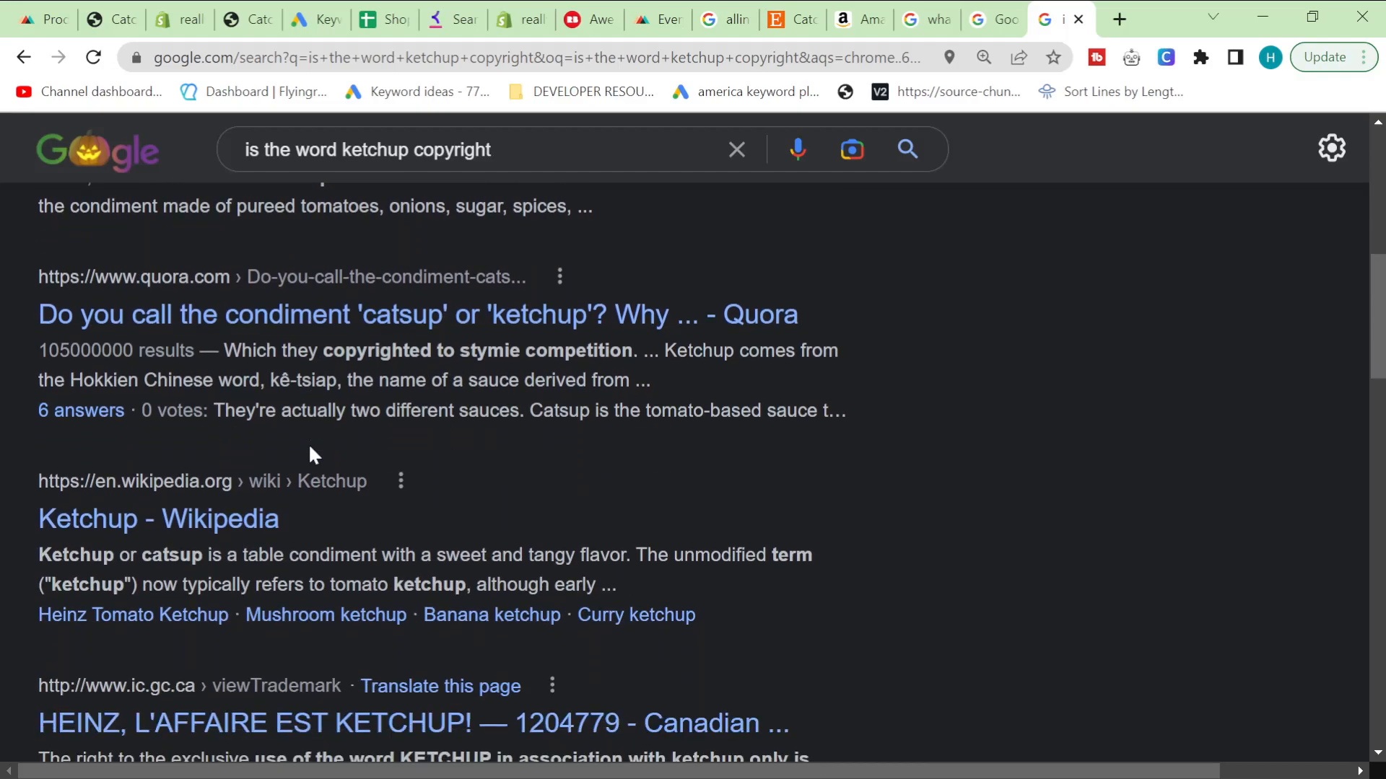
- Return to the Keyword Planner ideas and copy the keyword "catch up with jesus lettuce praise and relish him"
left_click(98, 15)
scroll(699, 449, "up", 6)
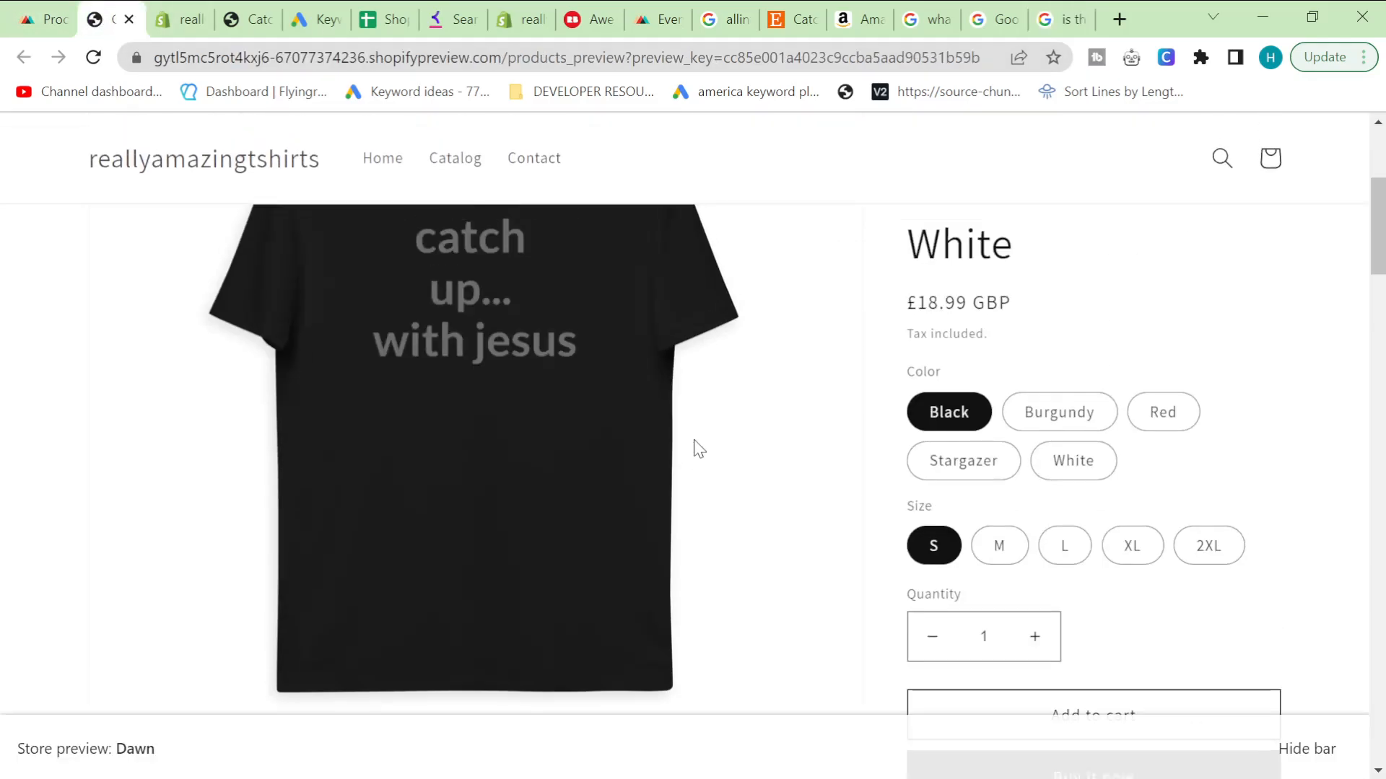
left_click(27, 6)
left_click(318, 6)
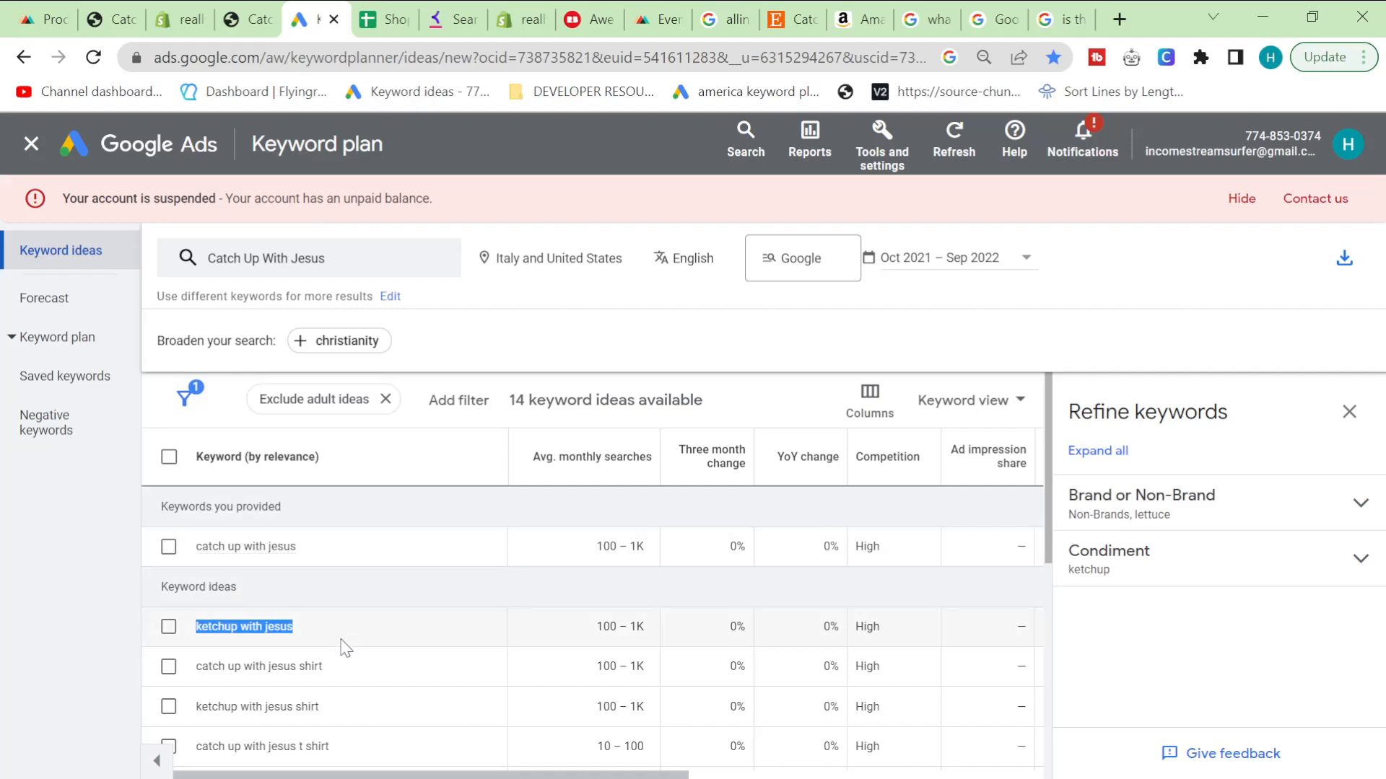
scroll(340, 647, "down", 2)
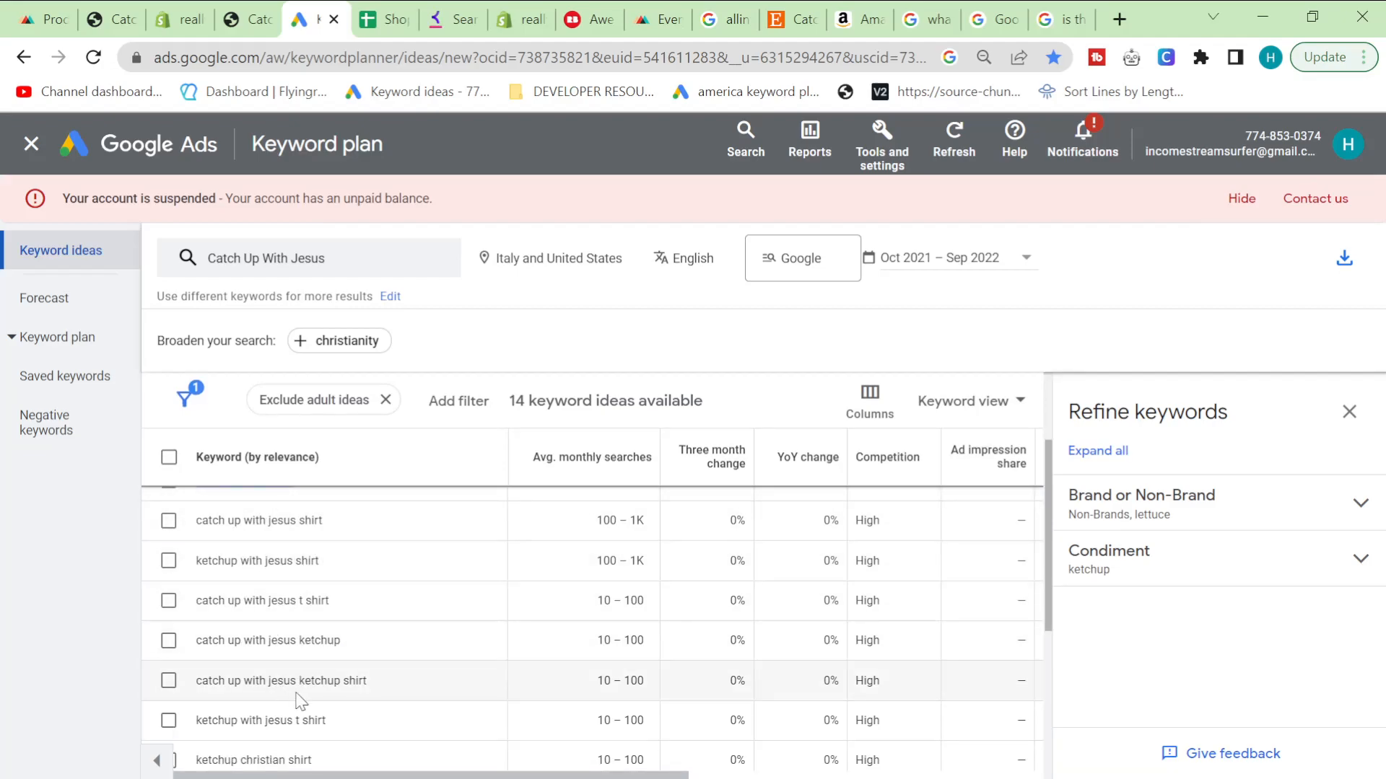
scroll(297, 694, "down", 2)
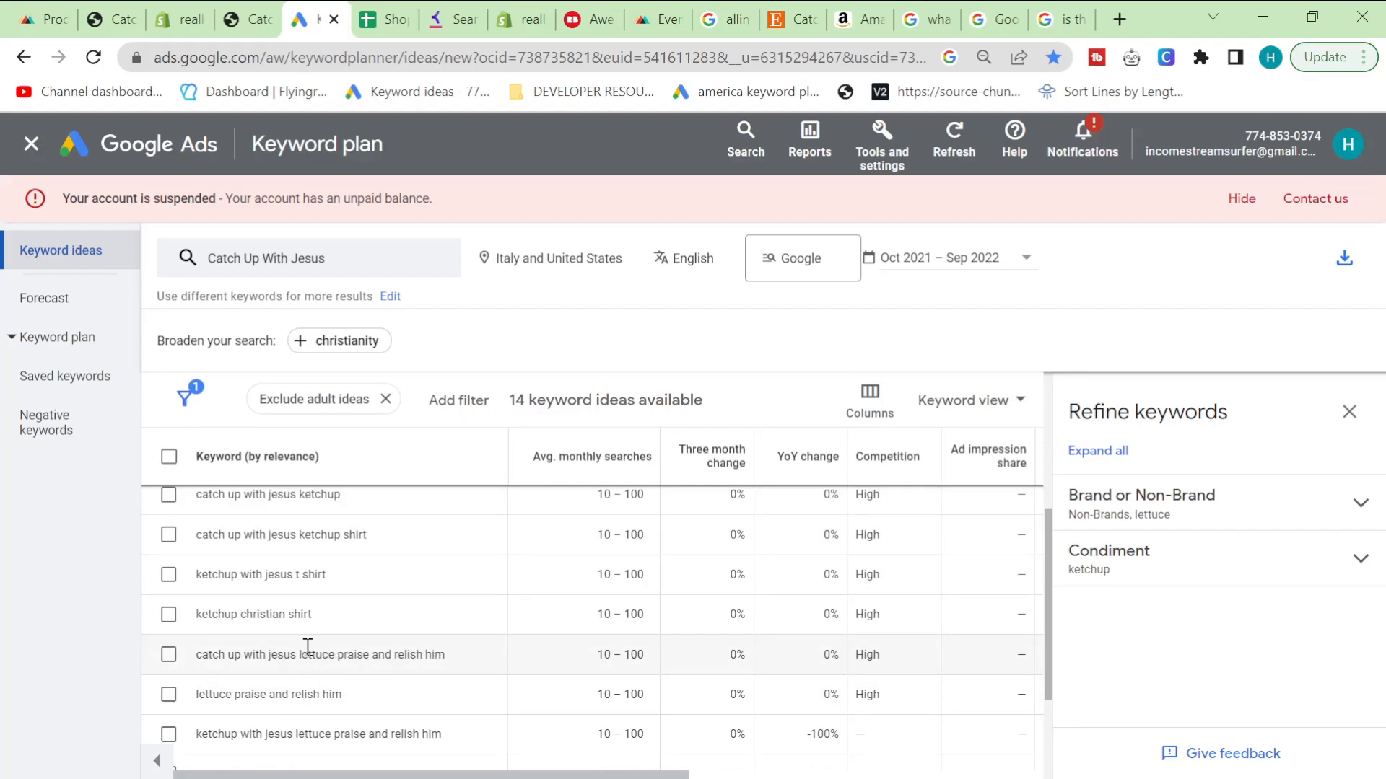
left_click_drag(456, 658, 190, 658)
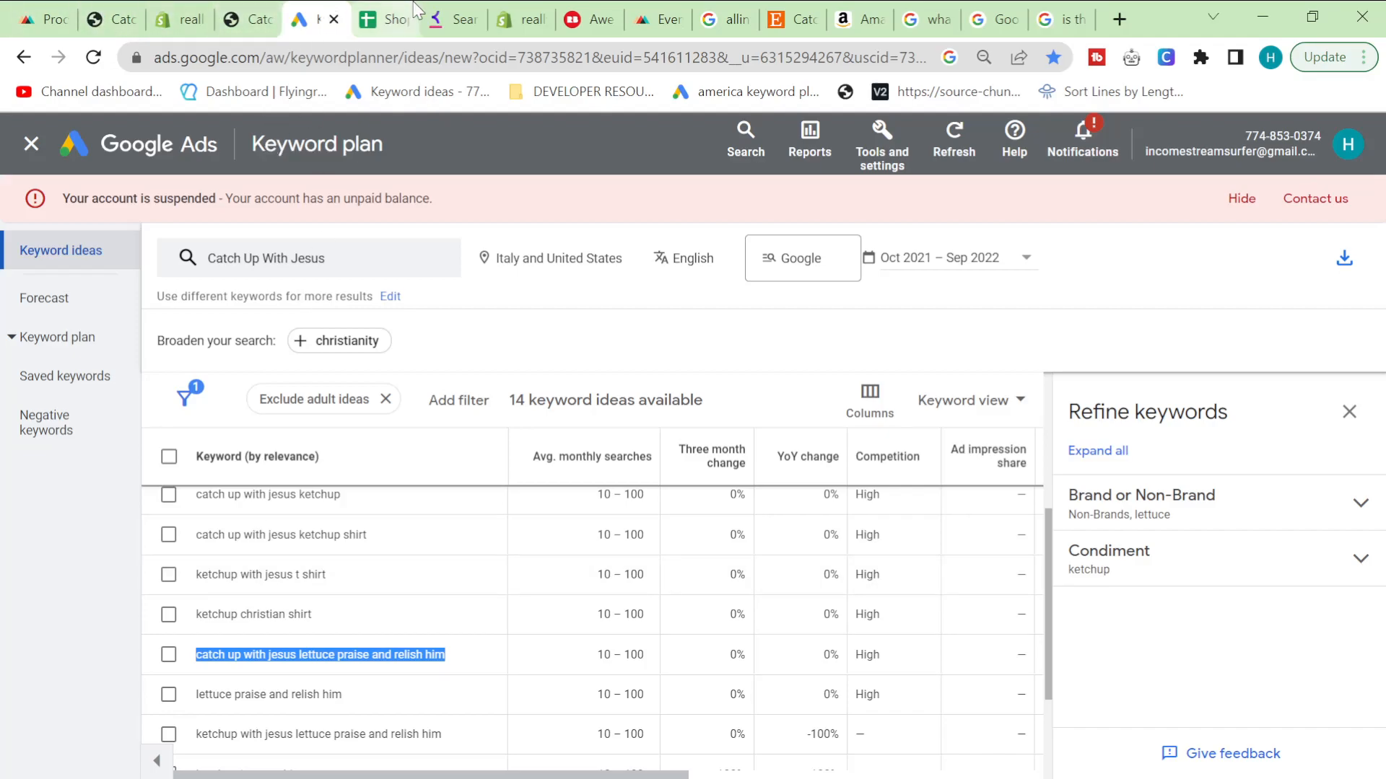
- Switch to Redbubble and search for "catch up with jesus lettuce praise and relish him"
left_click(590, 20)
left_click(539, 273)
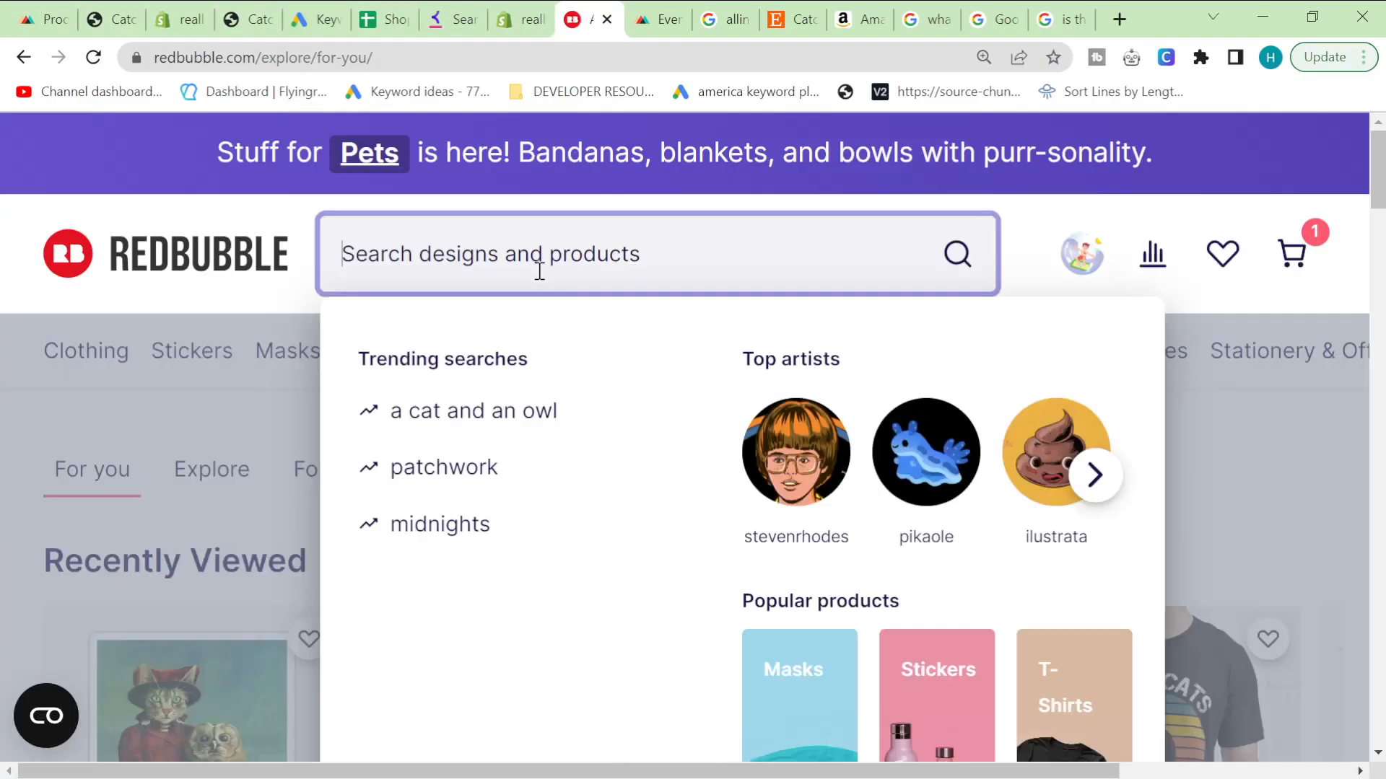
type("catch up with jesus lettuce praise and relish him")
key("Return")
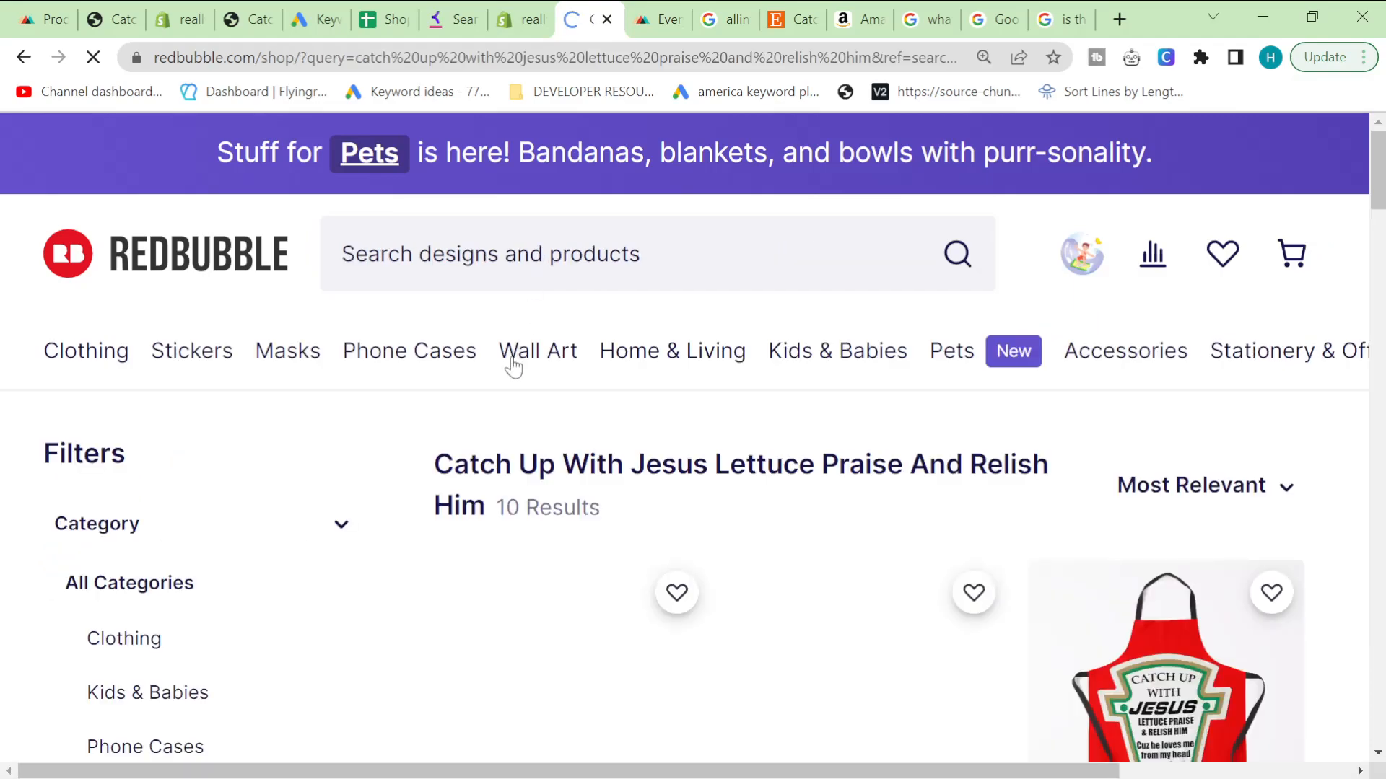
- Examine the Redbubble results for how competing sticker, poster, apron and t-shirt designs present the phrase
scroll(546, 404, "down", 1)
scroll(550, 408, "down", 1)
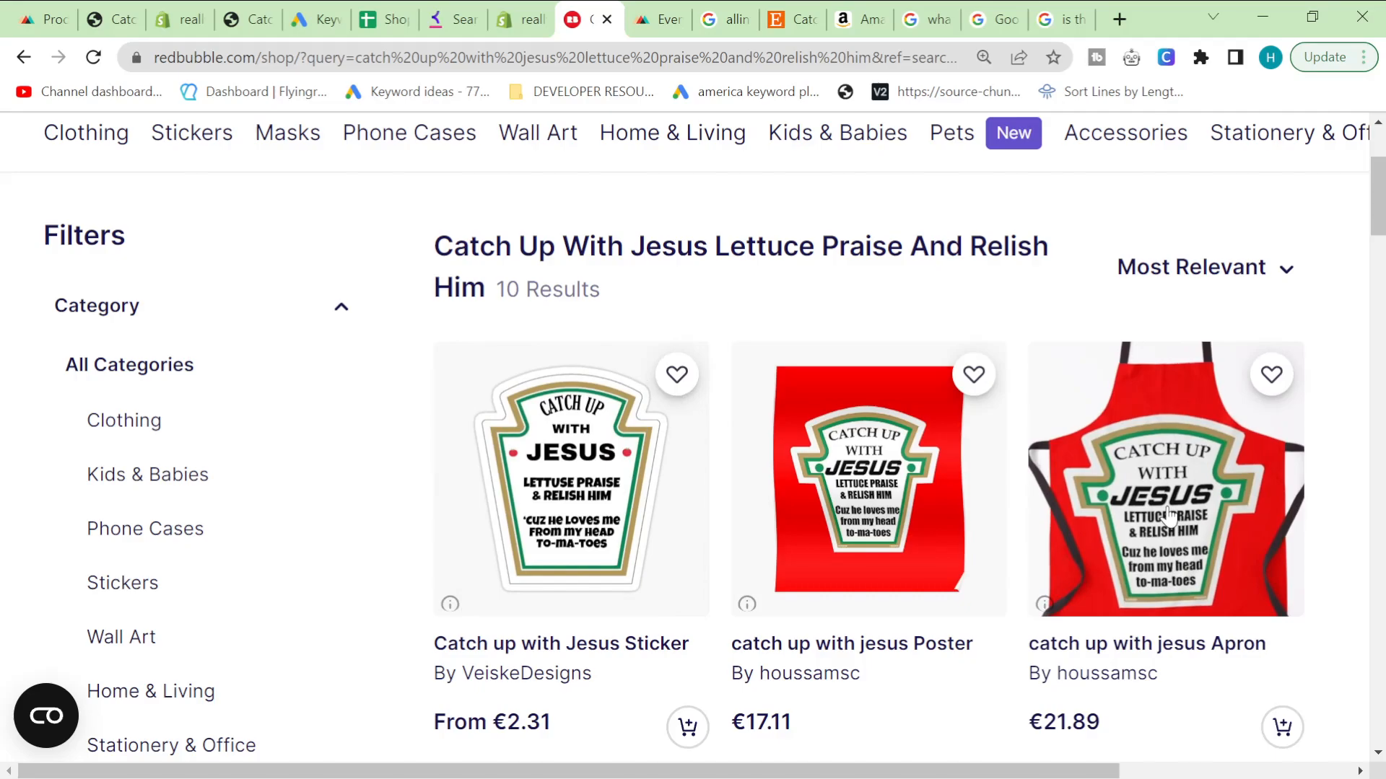
scroll(915, 519, "down", 3)
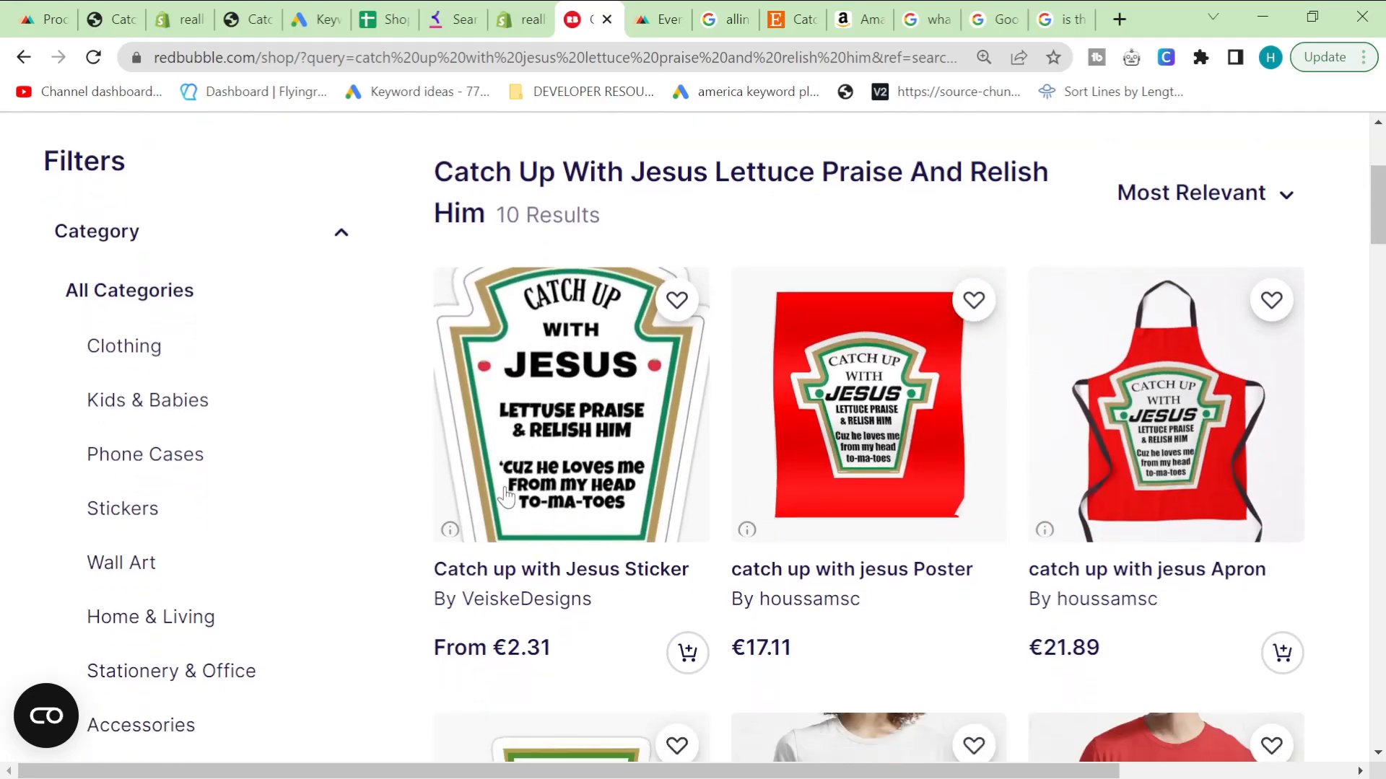
scroll(499, 488, "down", 3)
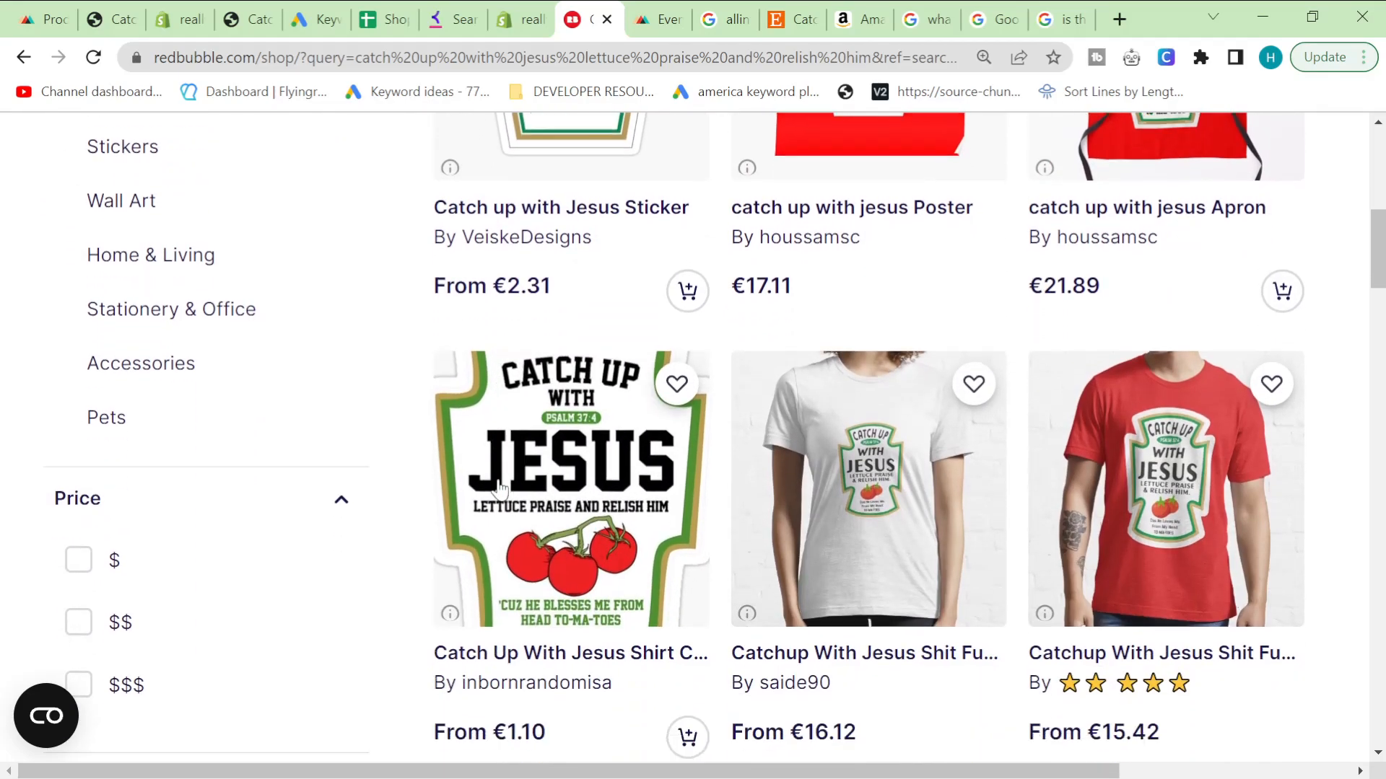
scroll(499, 488, "down", 2)
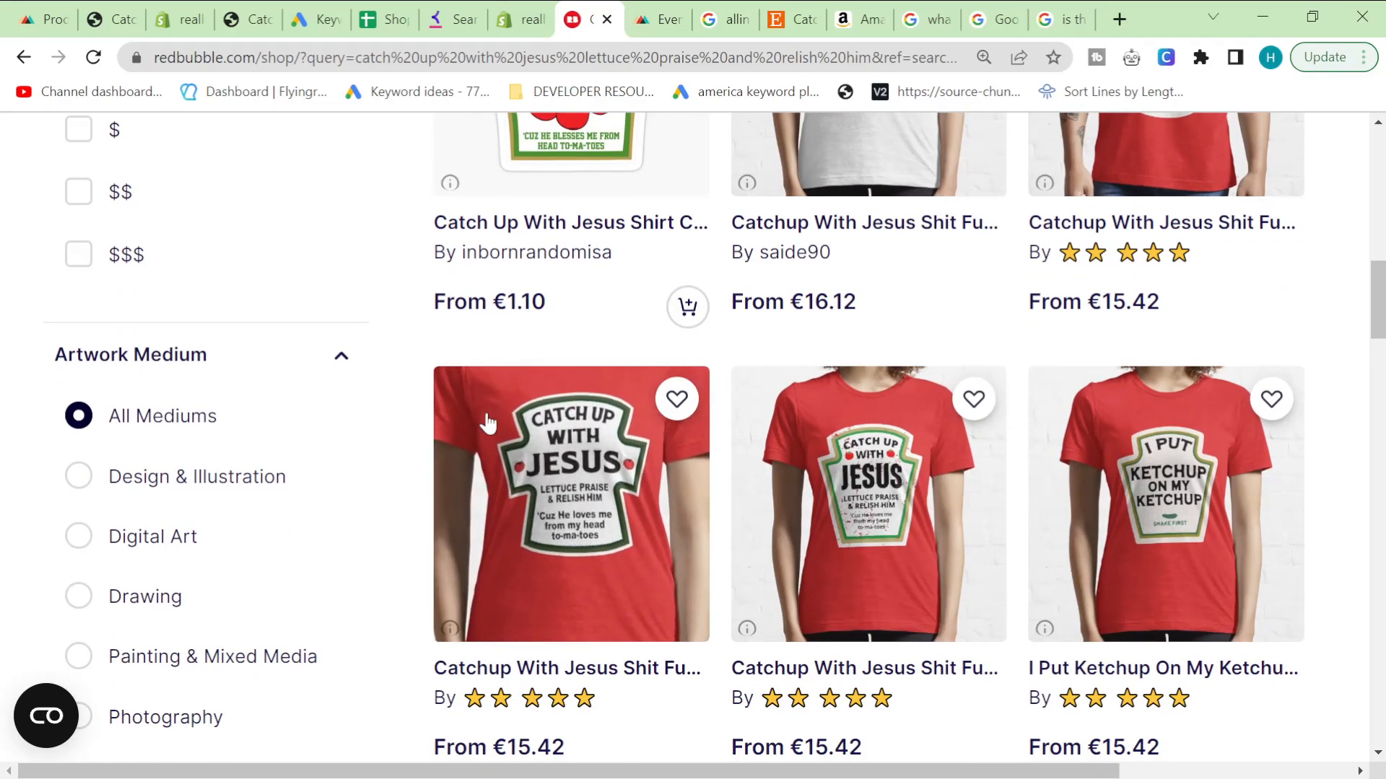
scroll(516, 440, "down", 2)
scroll(647, 526, "up", 5)
scroll(765, 581, "up", 4)
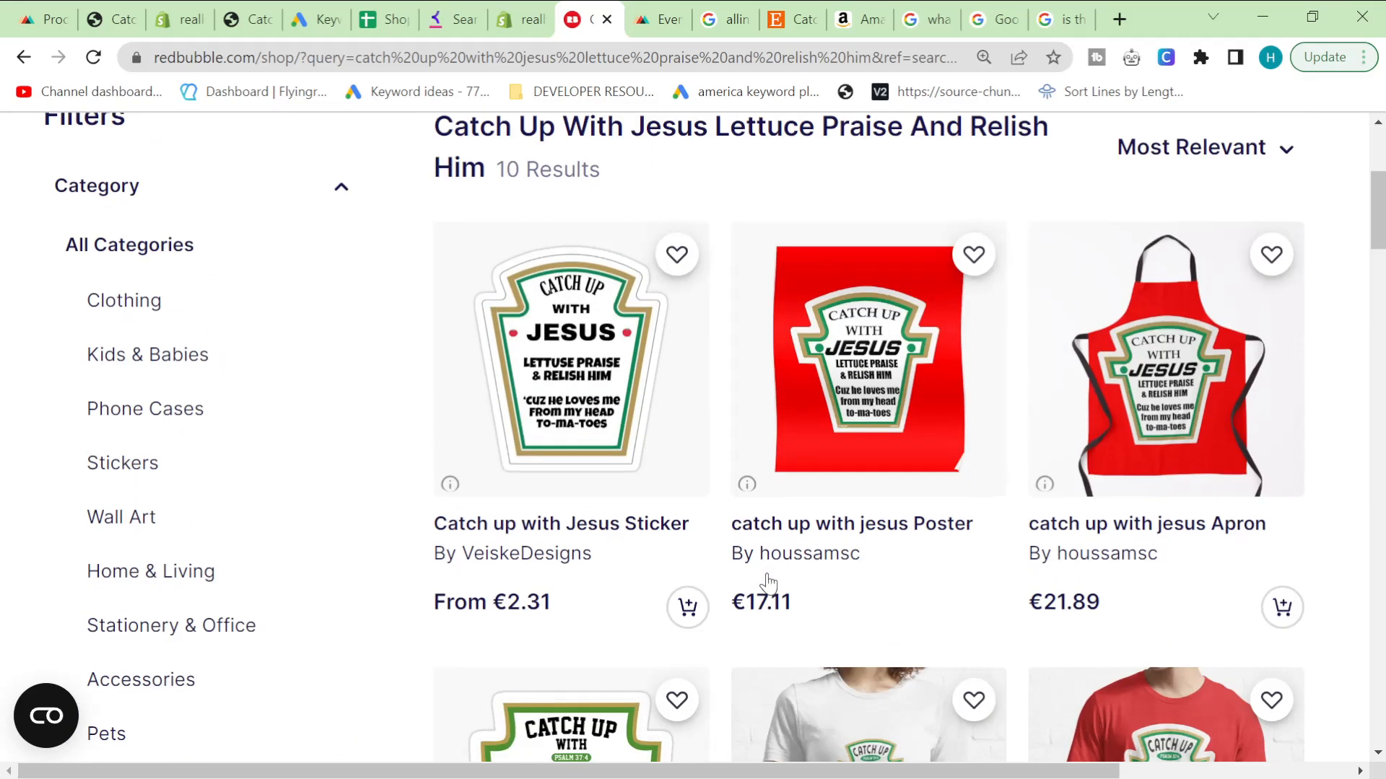
- Check the Catch Up With Jesus t-shirt in the store preview, and switch to the Printful product templates
left_click(86, 15)
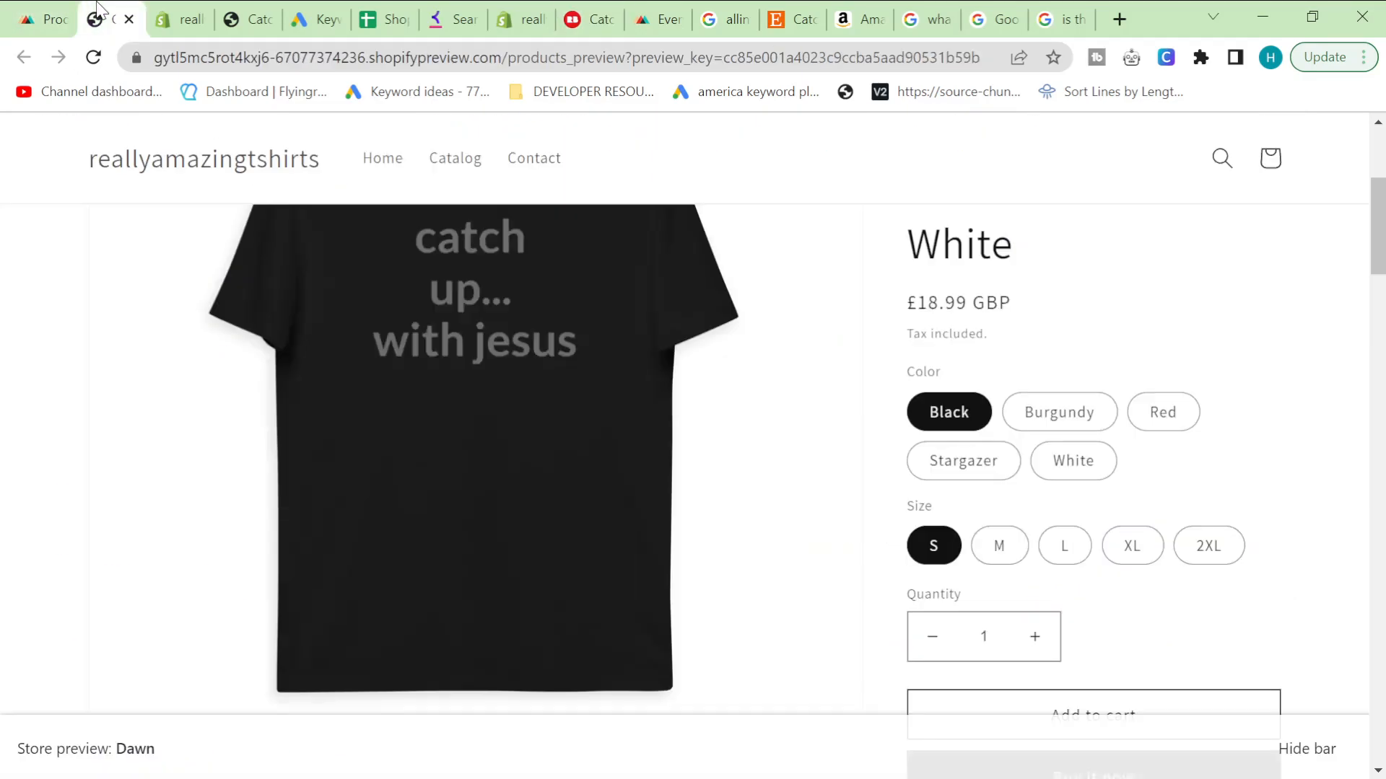
scroll(857, 354, "up", 2)
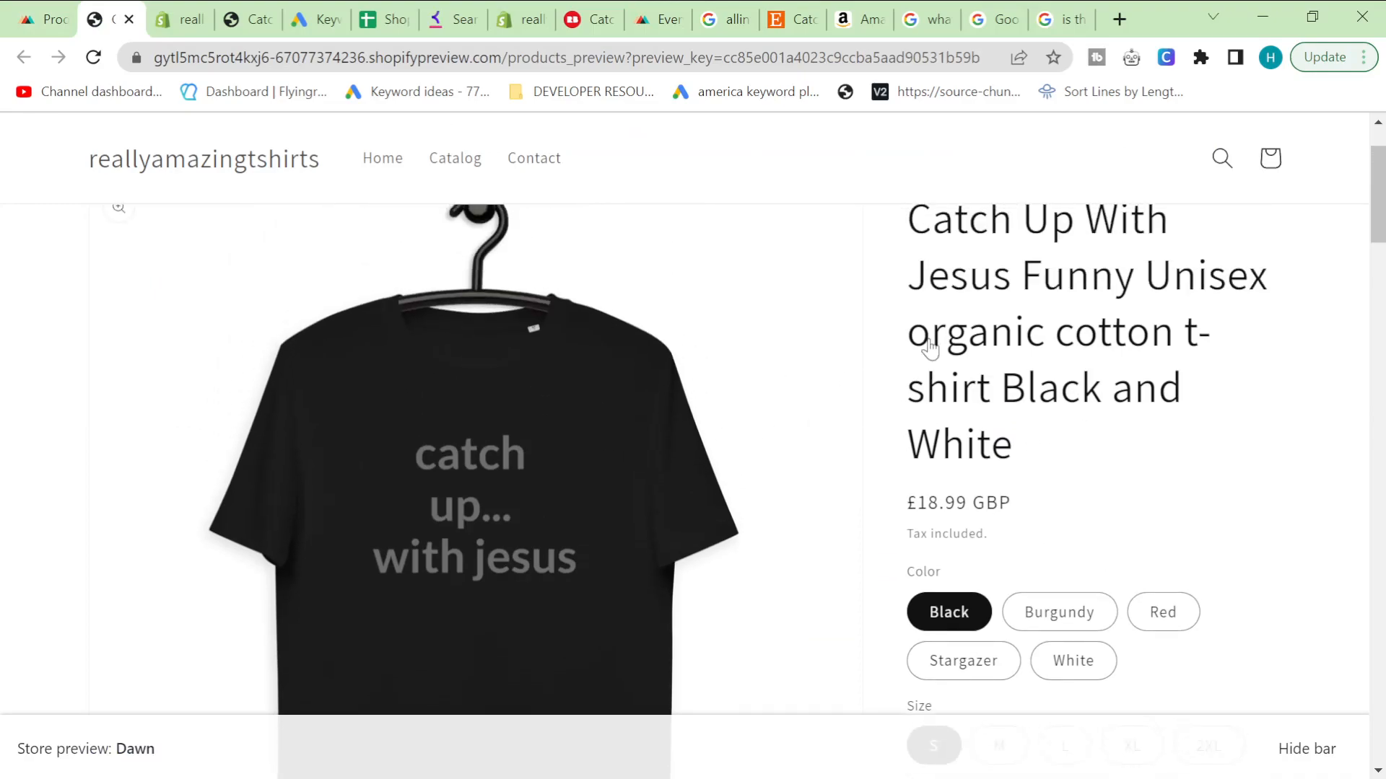
left_click(54, 16)
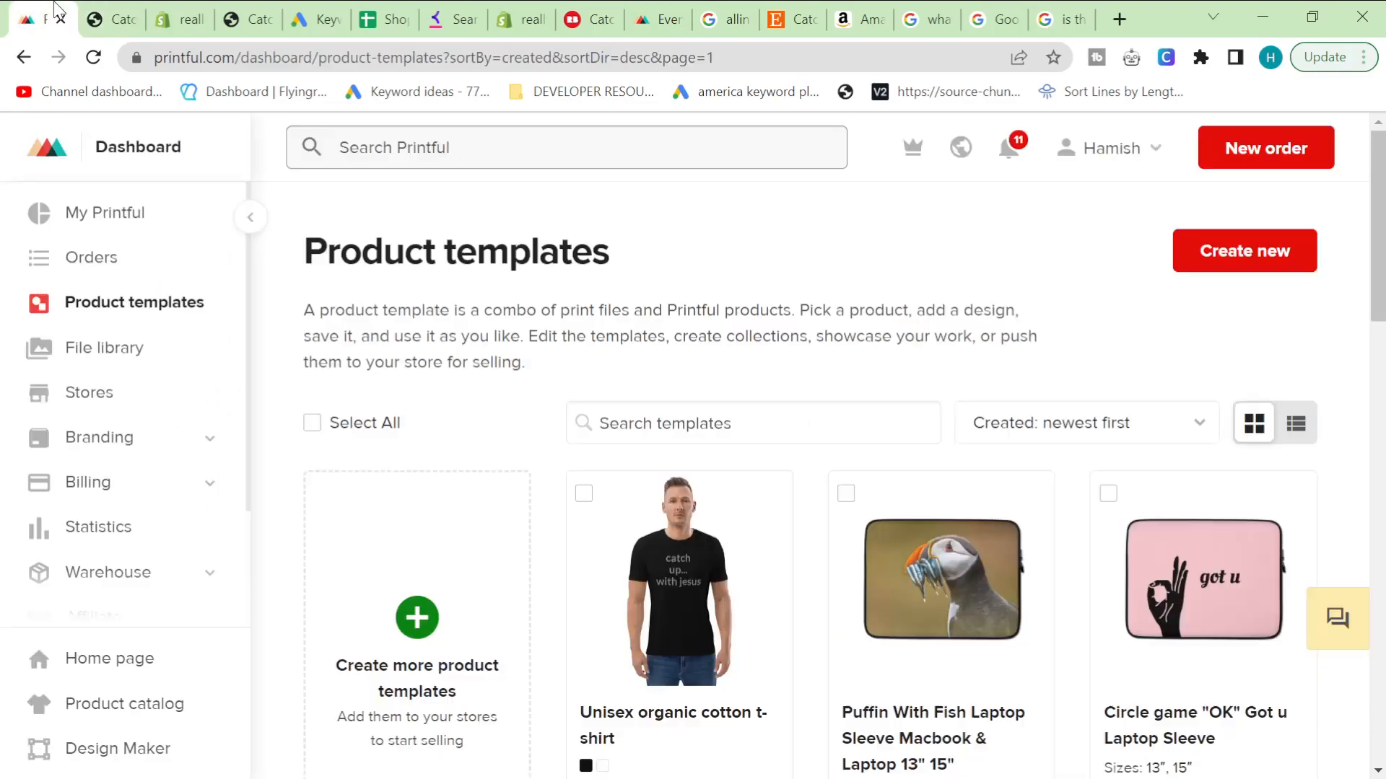
left_click(1237, 265)
scroll(570, 541, "down", 2)
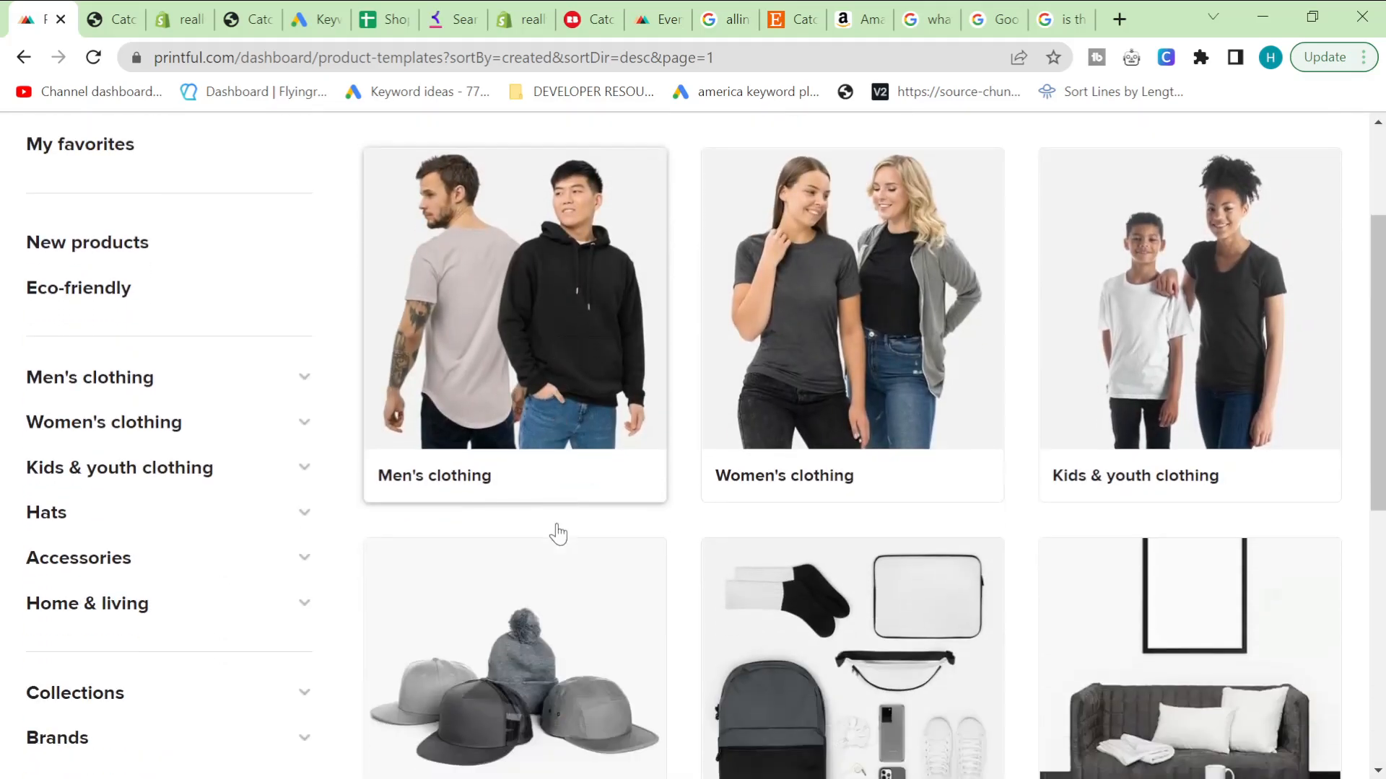
scroll(597, 532, "up", 3)
left_click(1325, 146)
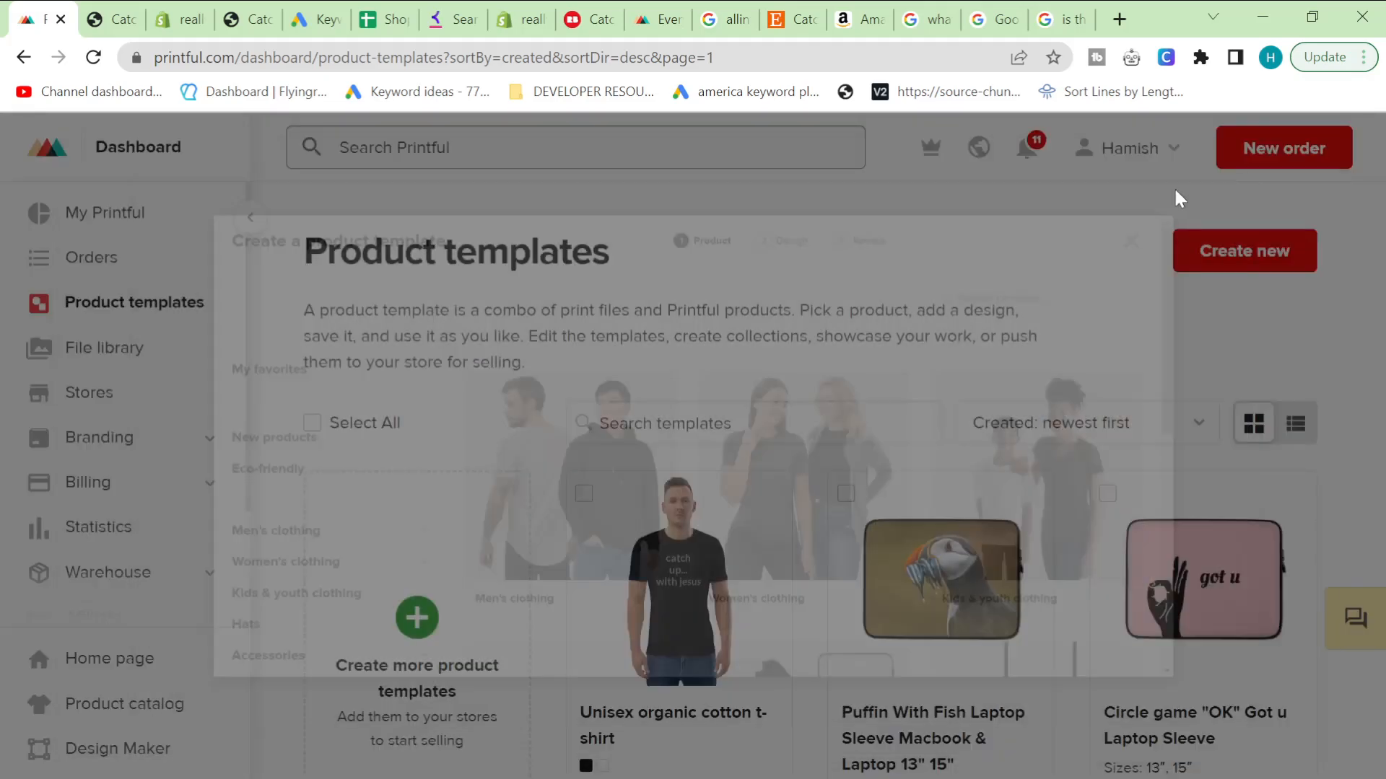
- Duplicate the Unisex organic cotton t-shirt template that carries the catch up with jesus design
left_click(762, 504)
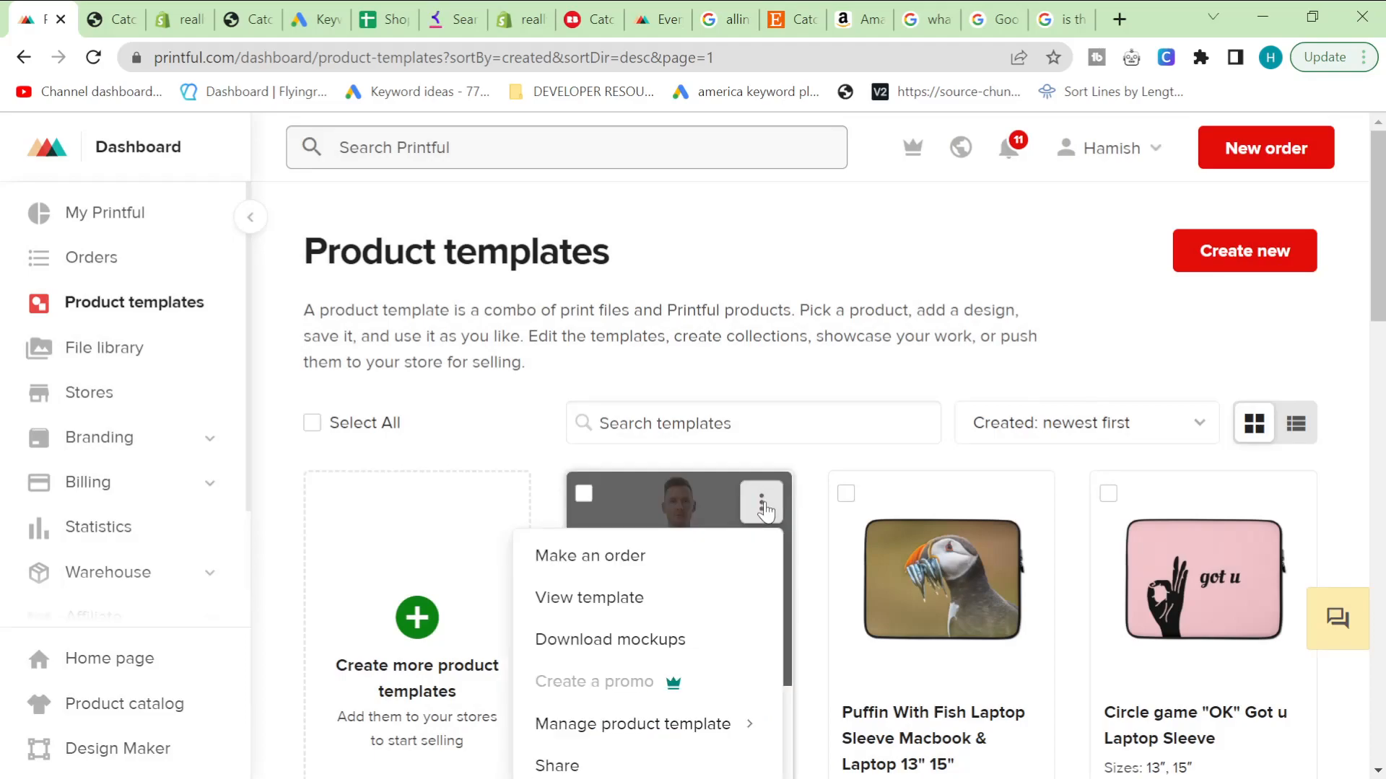
scroll(643, 729, "down", 2)
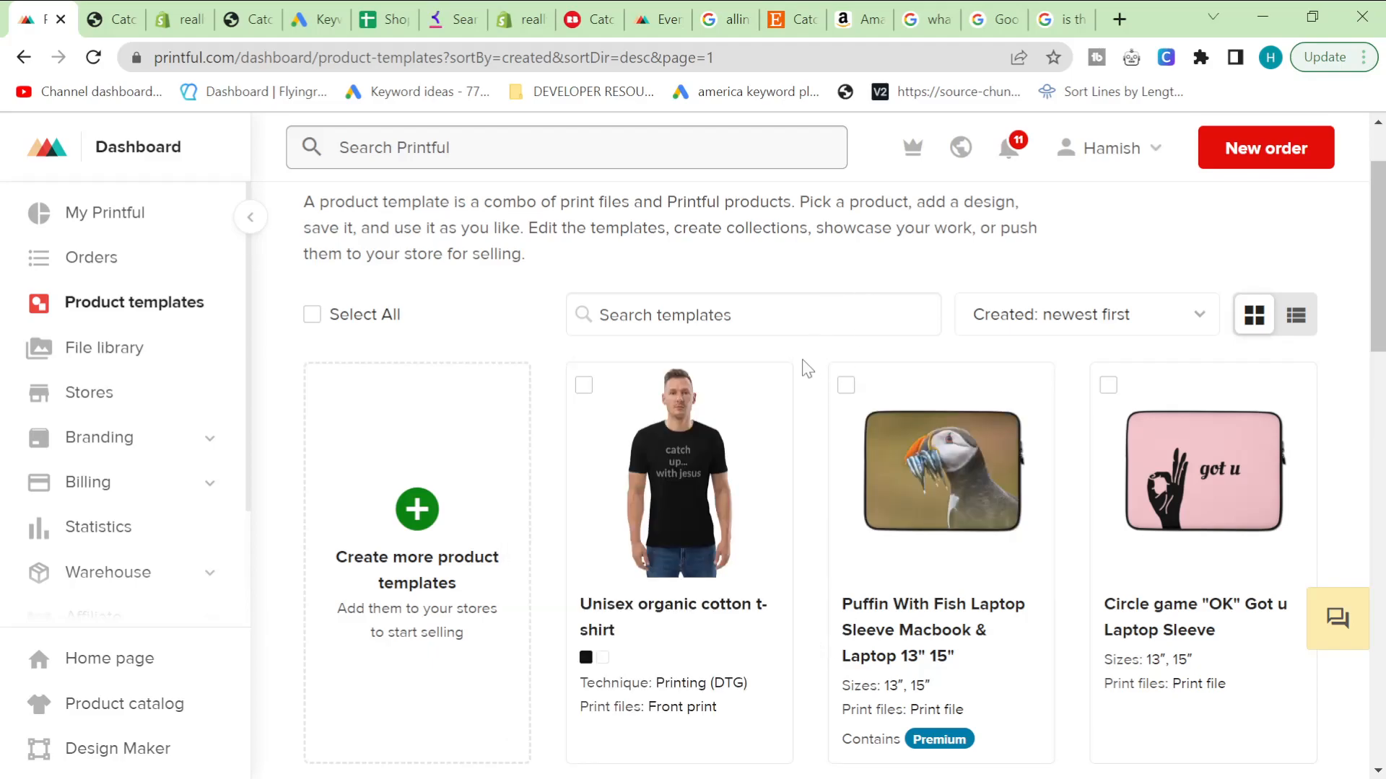
left_click(584, 386)
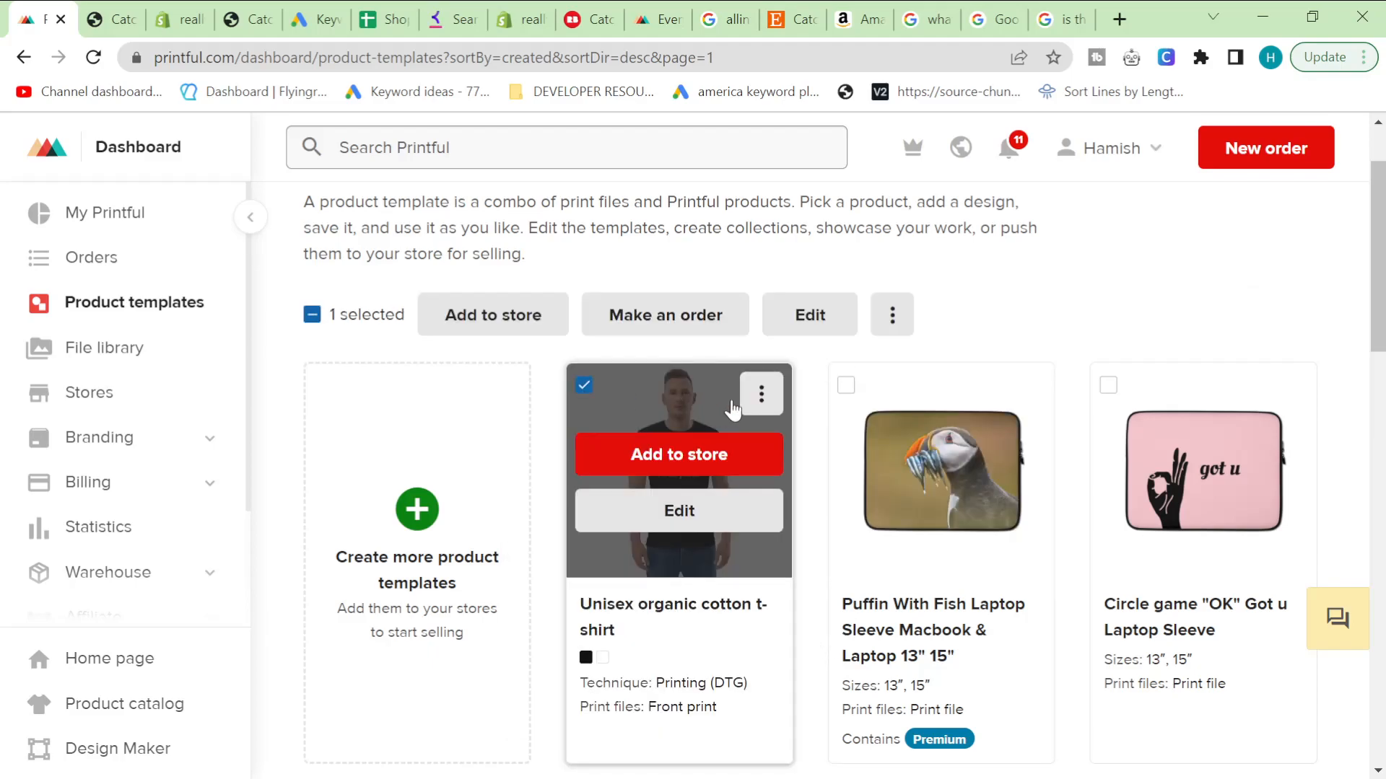
left_click(880, 326)
left_click(870, 368)
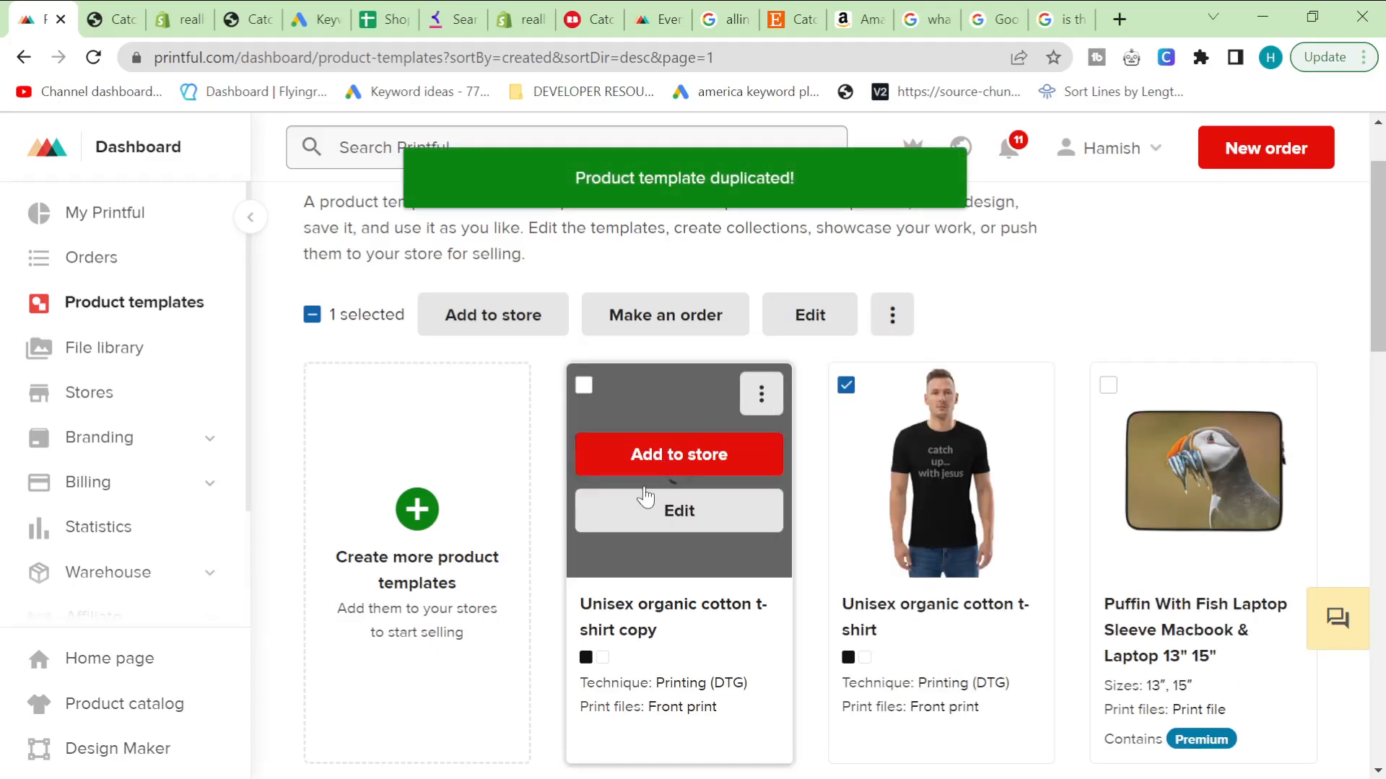
- Edit the duplicated t-shirt template and replace its front text with "catch up with jesus lettuce praise and relish him"
left_click(684, 521)
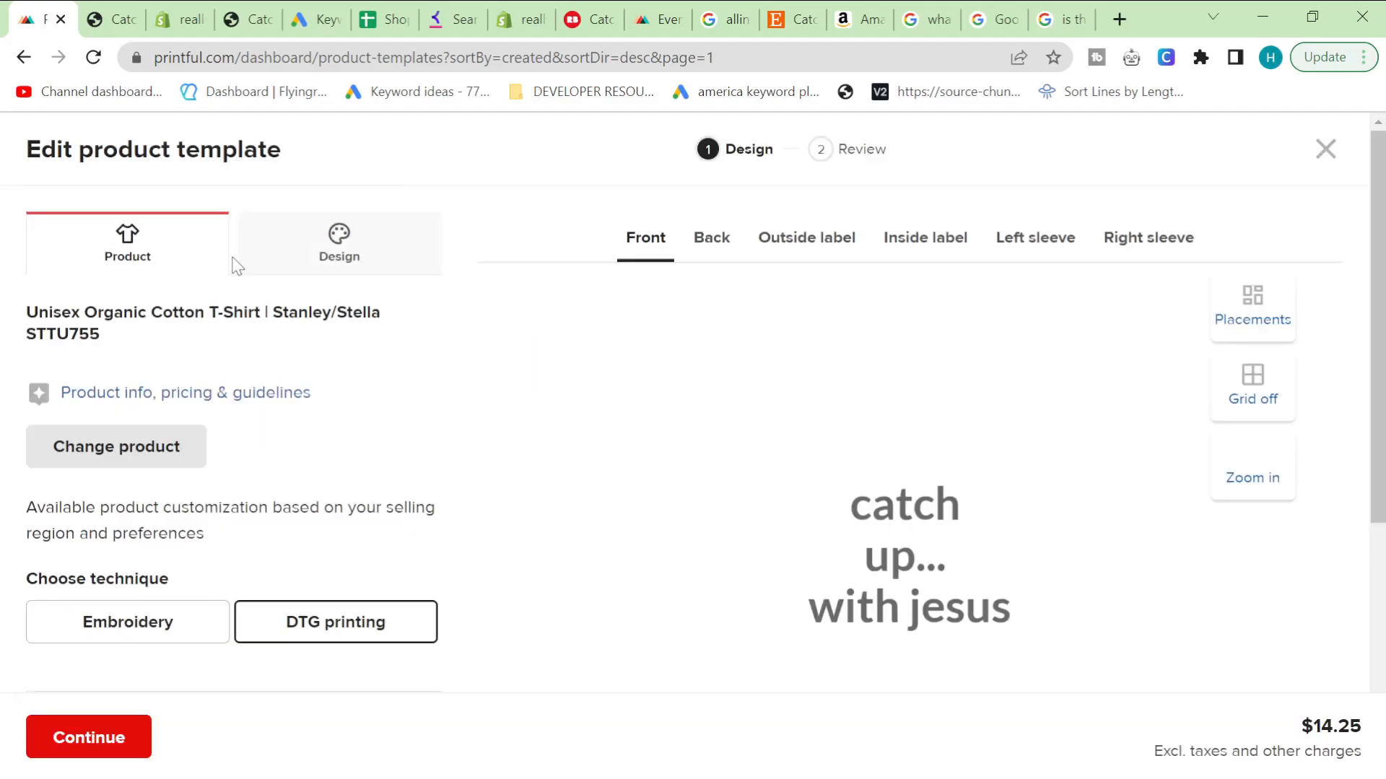
scroll(407, 479, "down", 2)
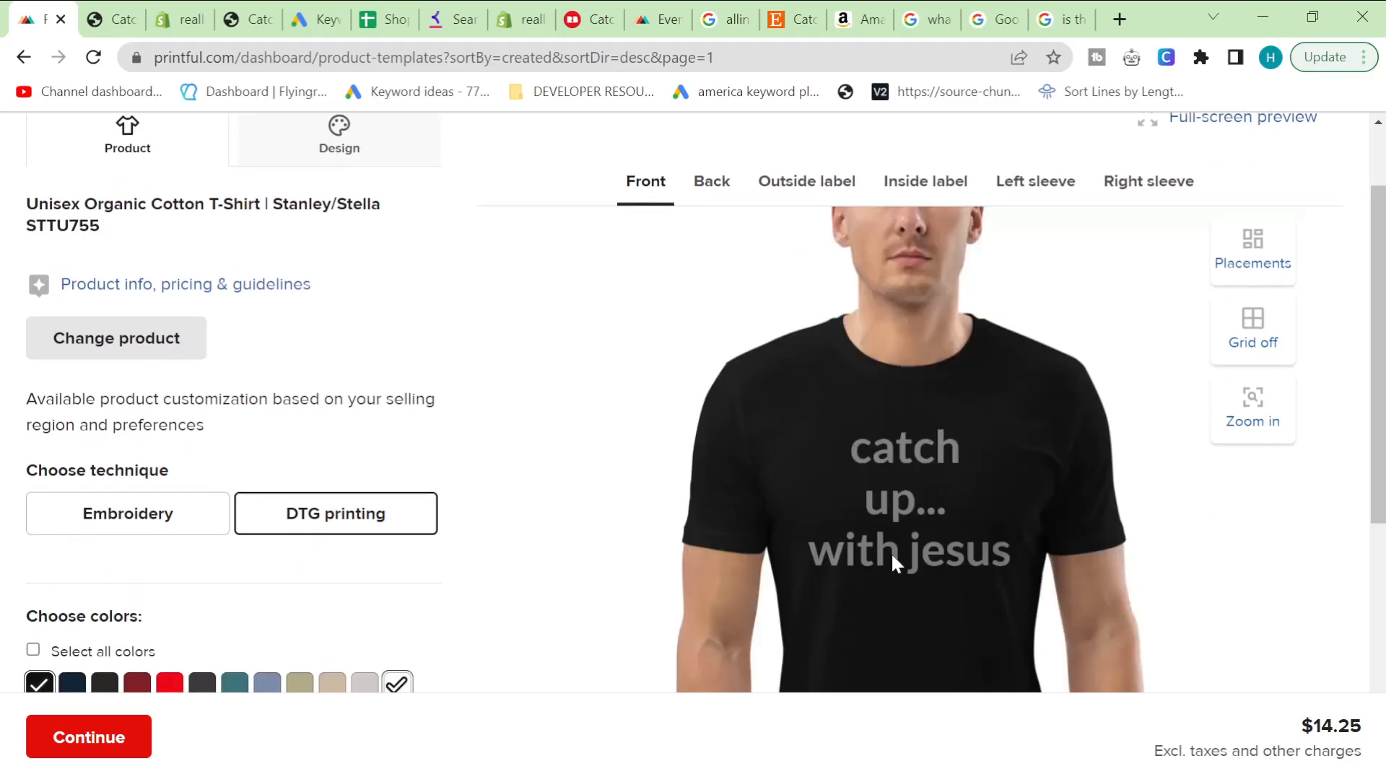
left_click(915, 469)
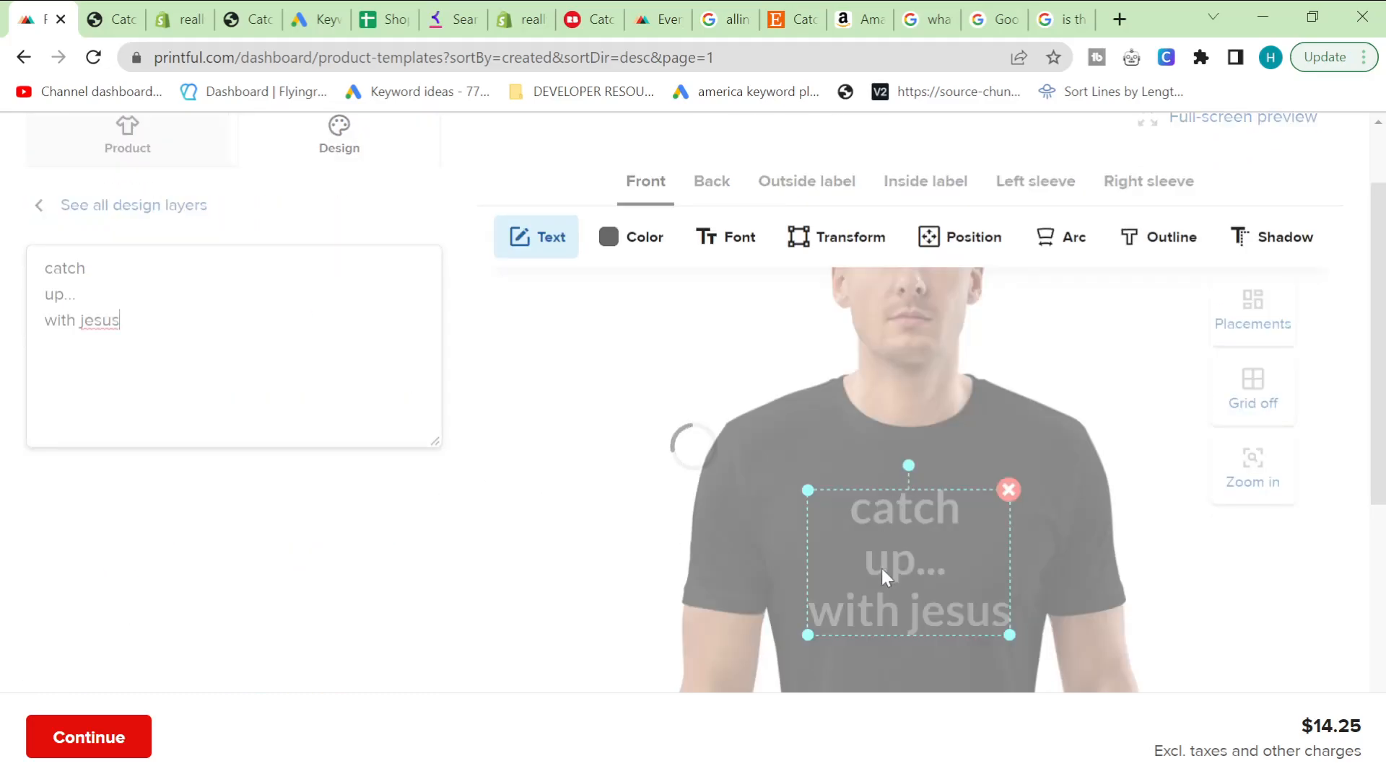
left_click_drag(188, 383, 92, 222)
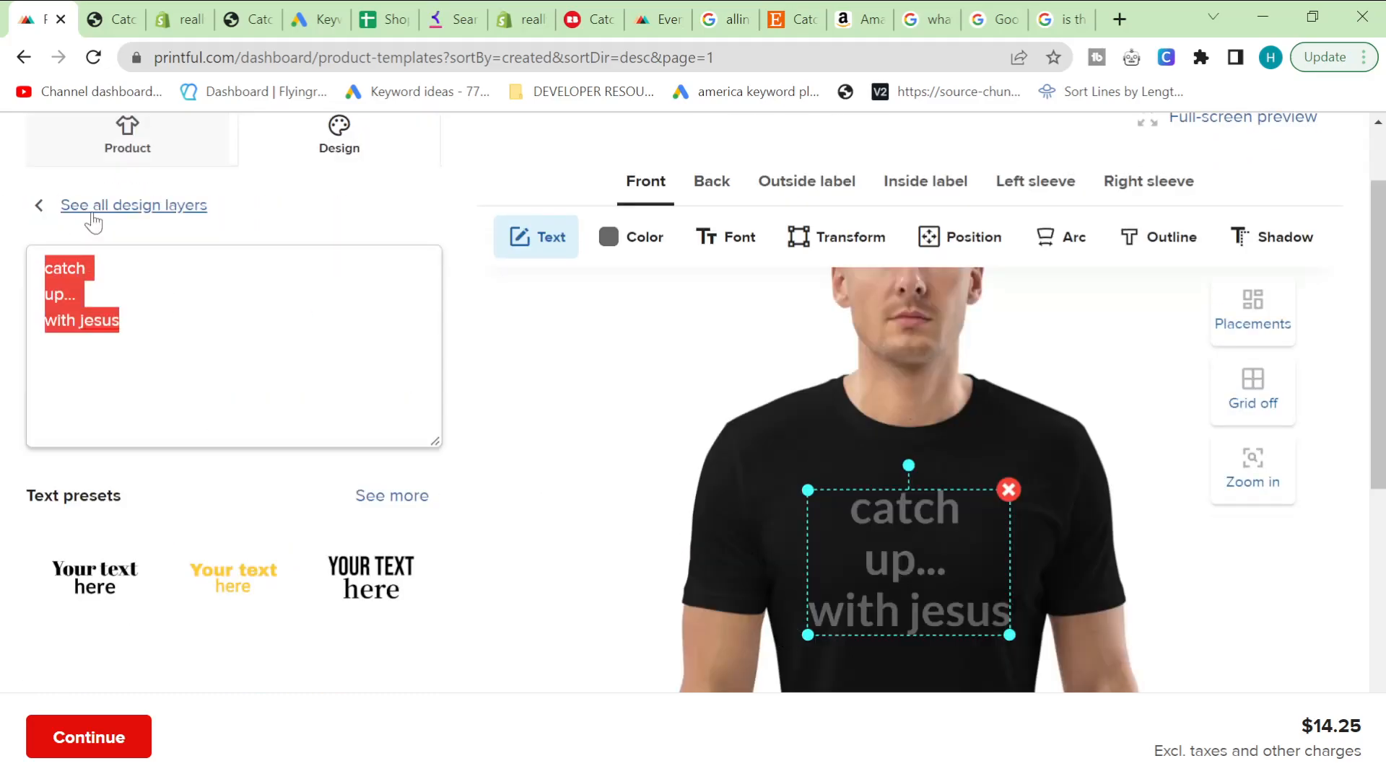
left_click(179, 319)
type("catch up with jesus lettuce praise and relish him")
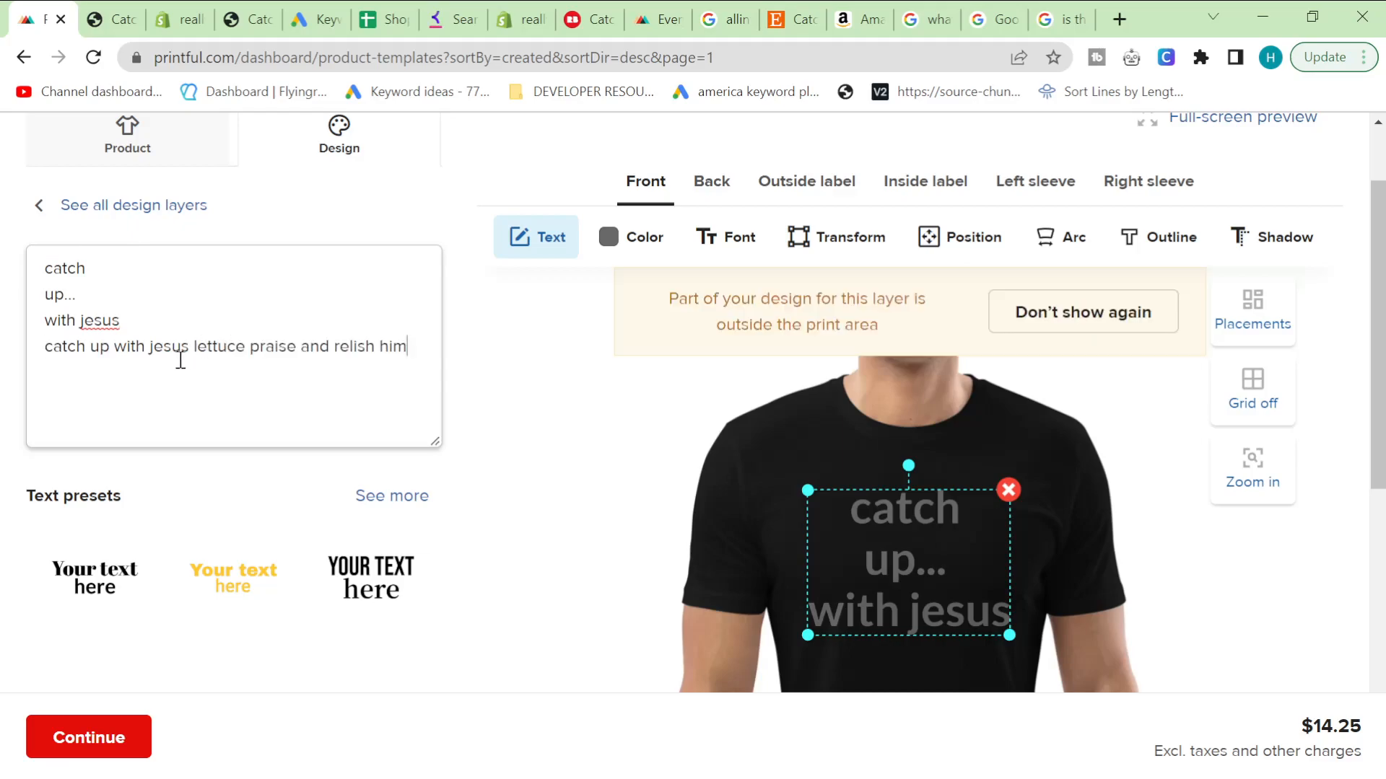
left_click_drag(132, 347, 2, 237)
left_click(161, 324)
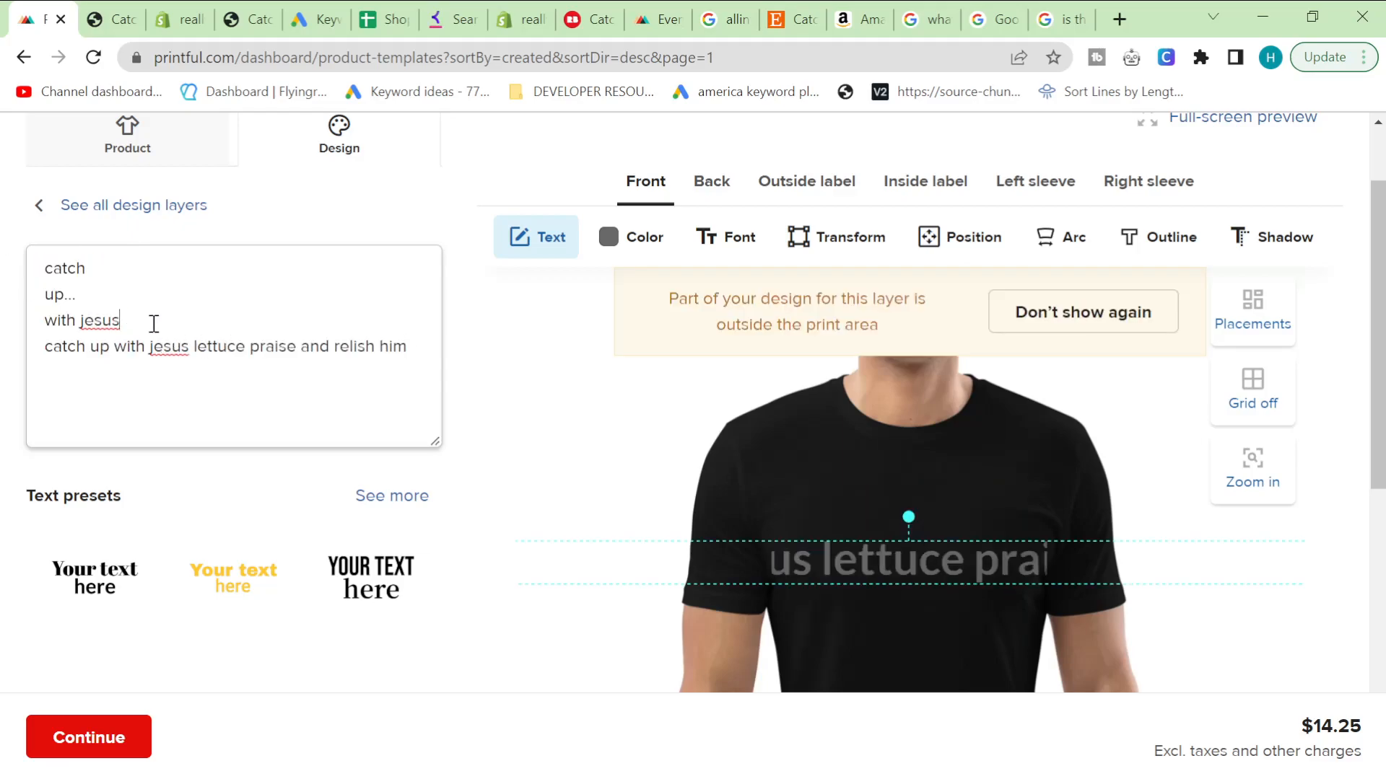
left_click_drag(158, 322, 46, 259)
key("BackSpace")
key("BackSpace")
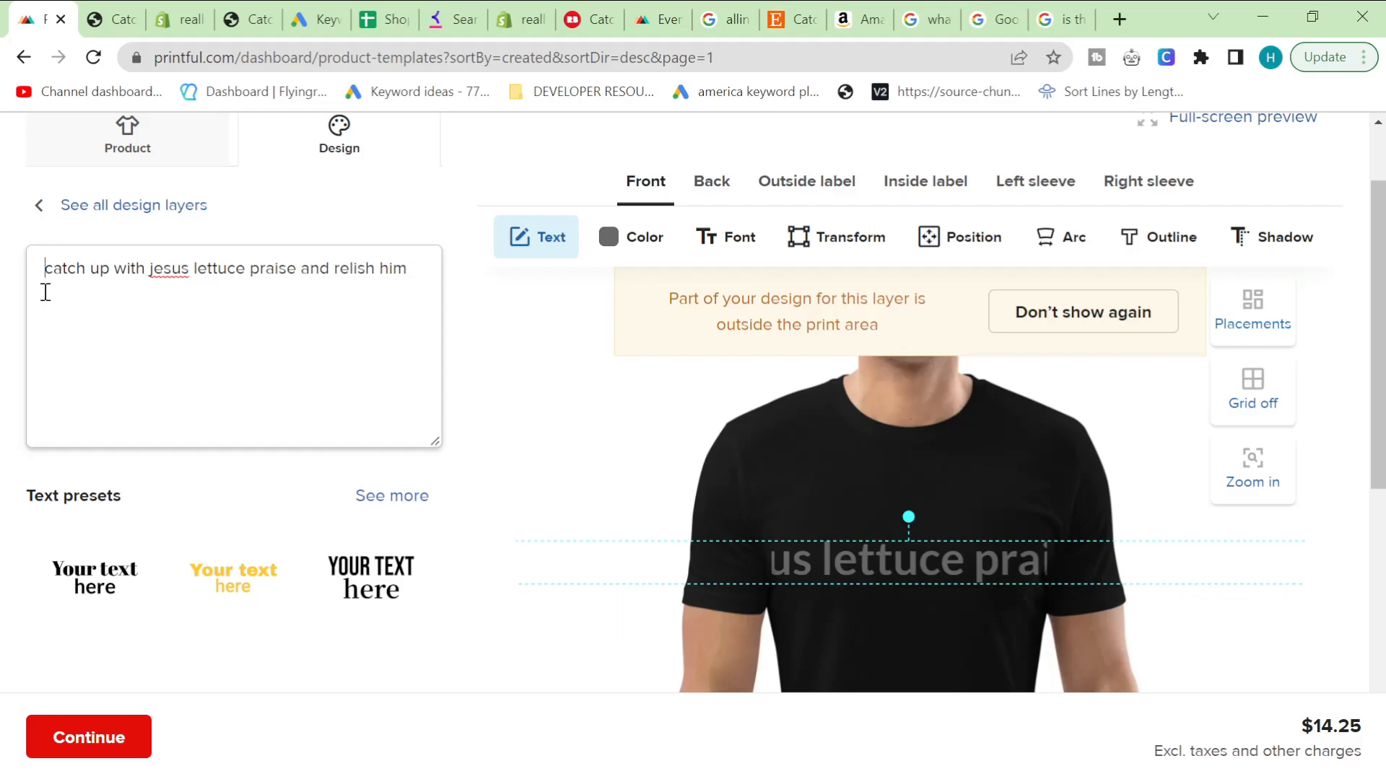
- Capitalize Catch and Jesus in the front text and start a new line at Jesus
key("BackSpace")
type("C")
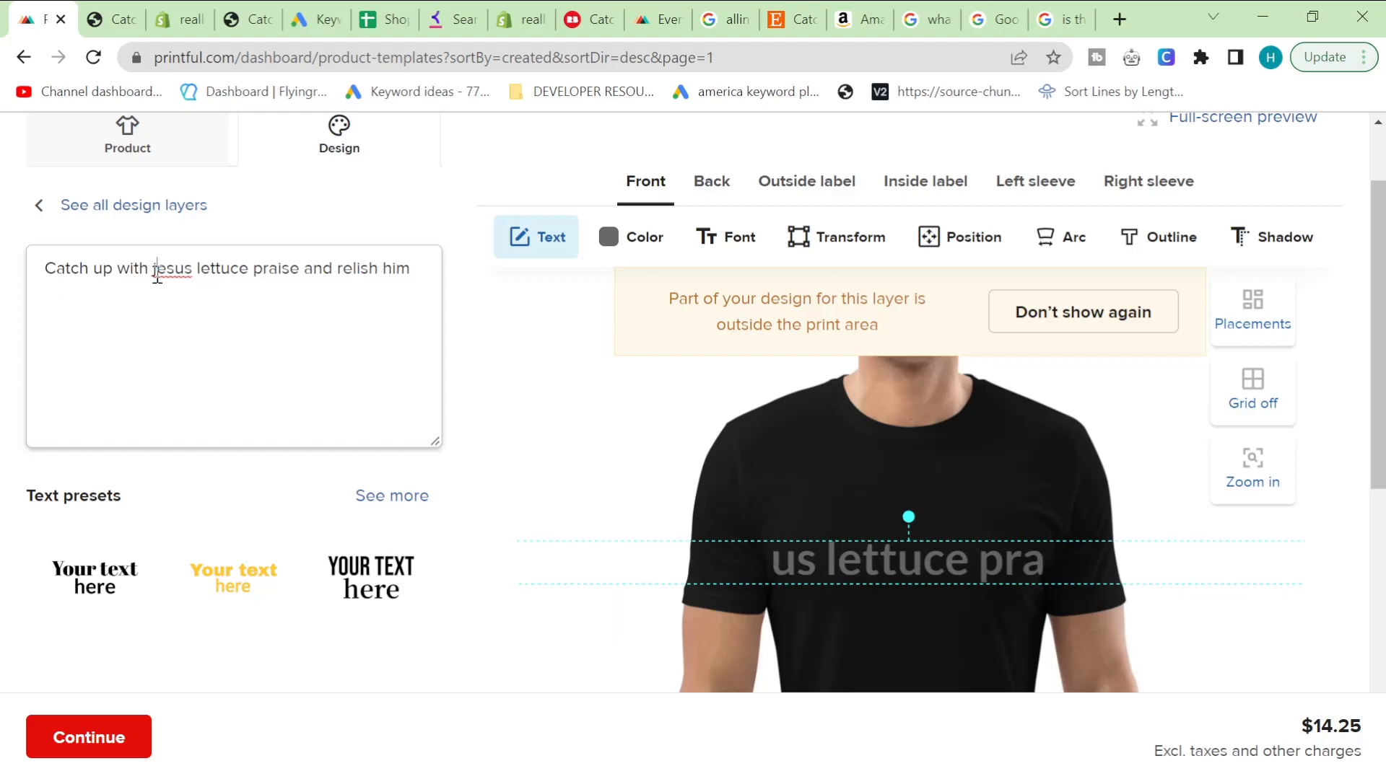
key("Return")
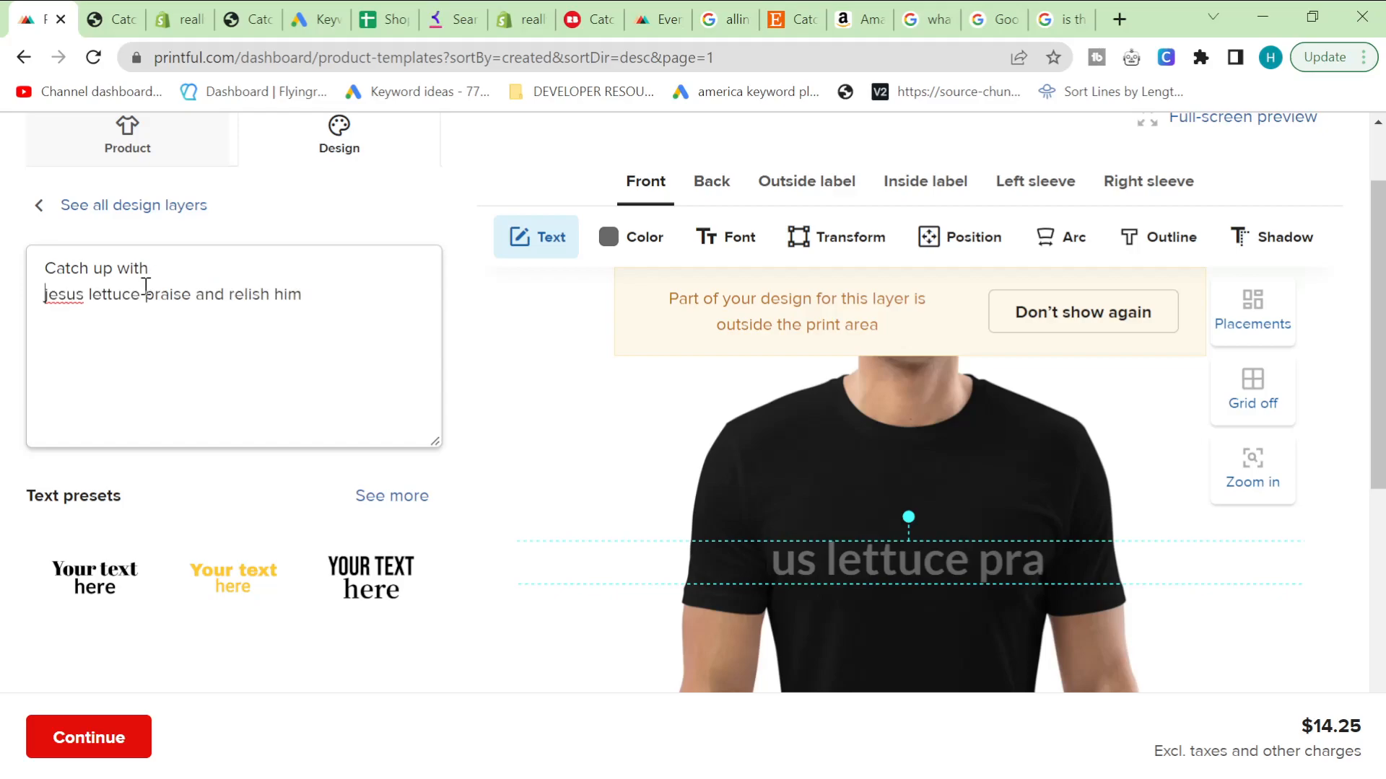
key("Delete")
type("J")
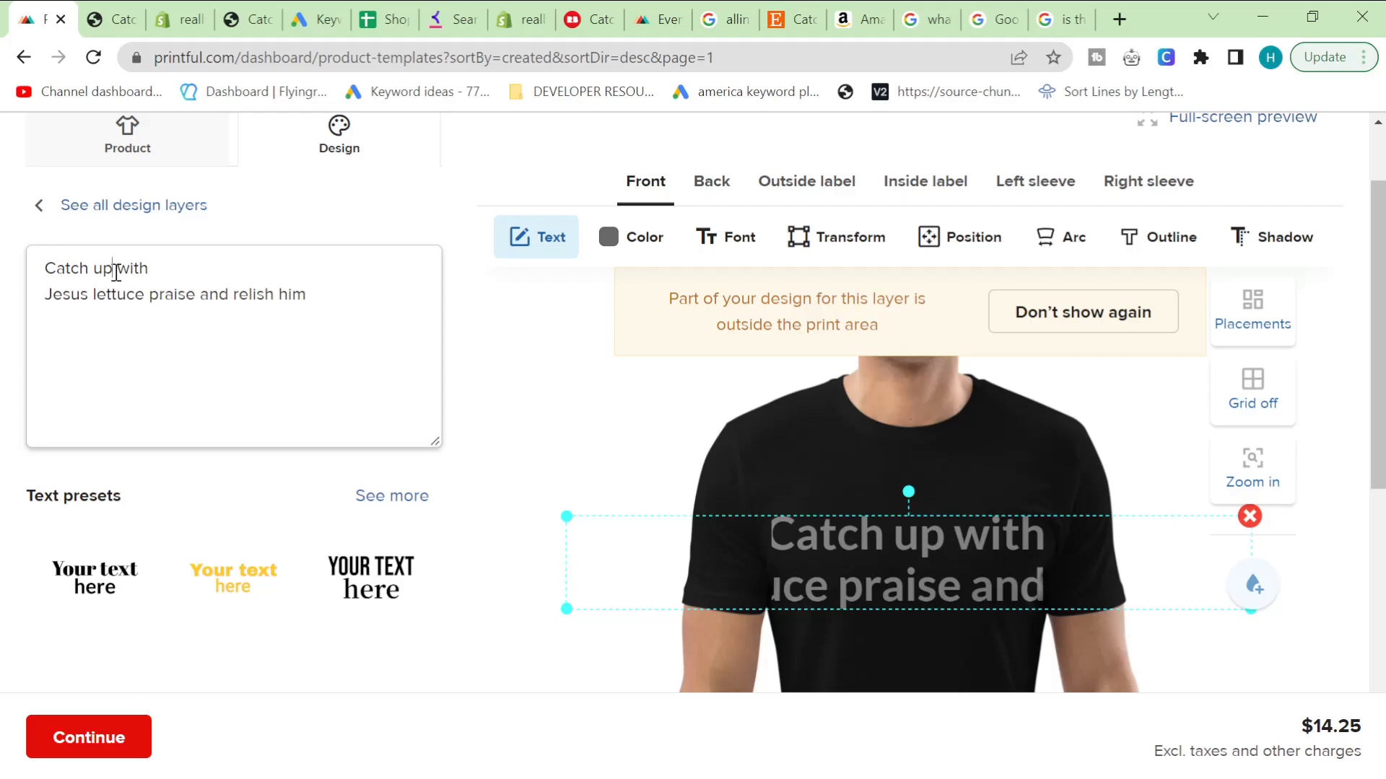
- Rearrange the front text into four lines: "Catch up", "with Jesus", "lettuce praise" and "and relish him"
key("Return")
key("BackSpace")
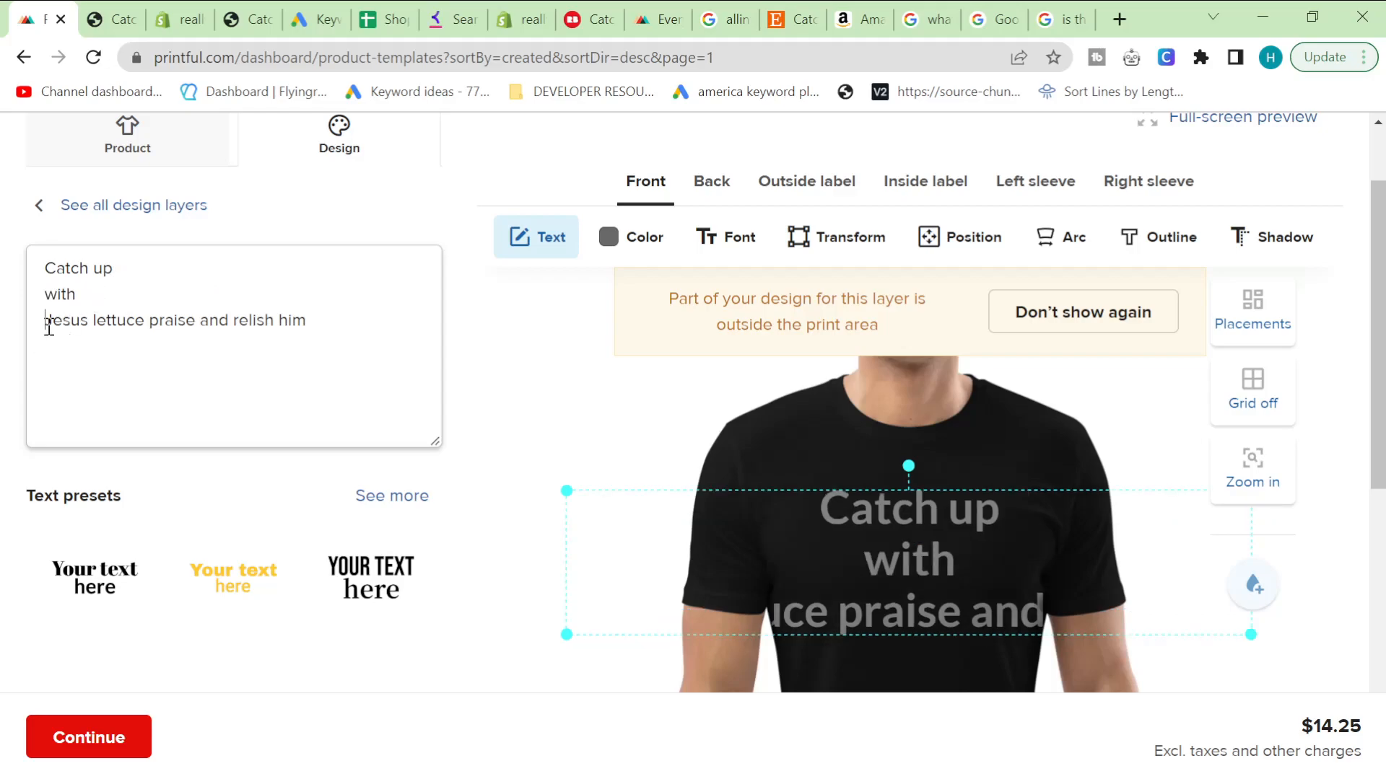
key("BackSpace")
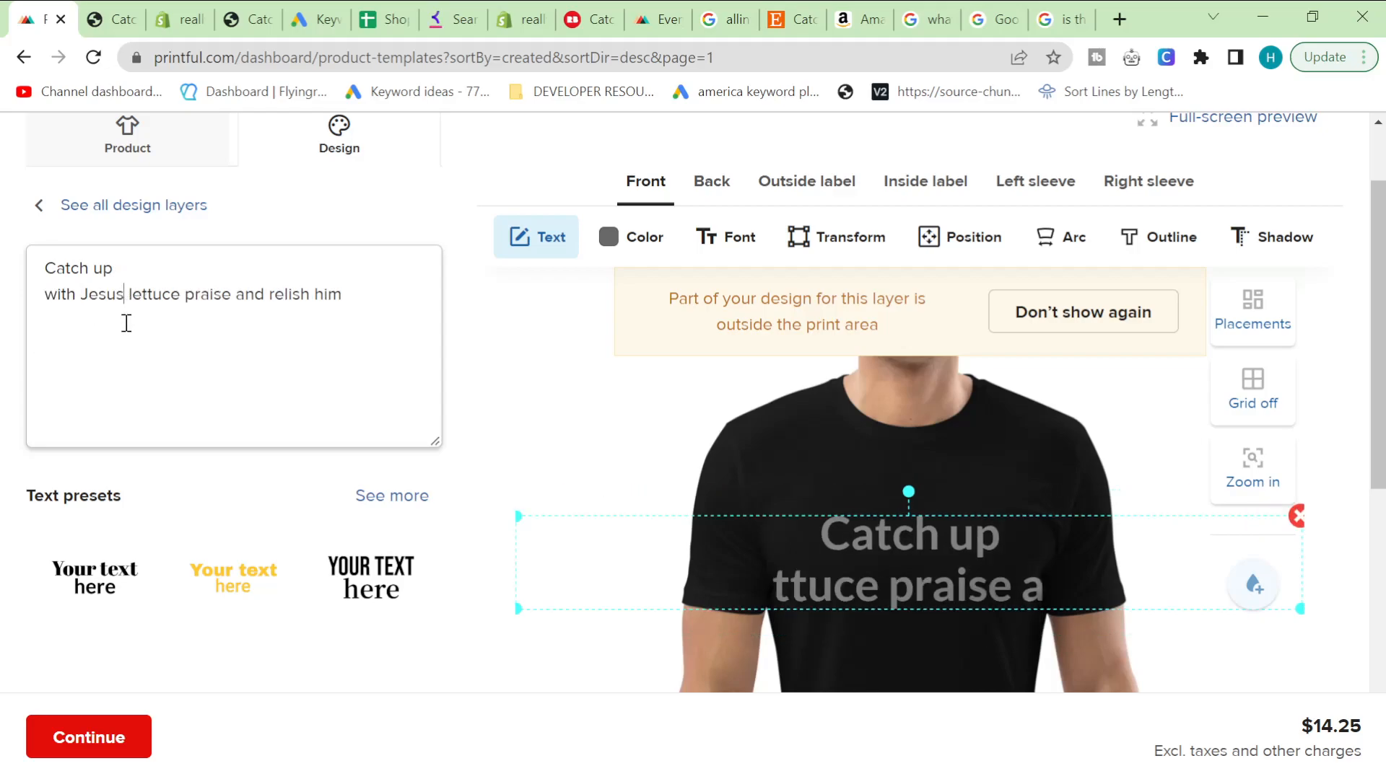
key("BackSpace")
key("Return")
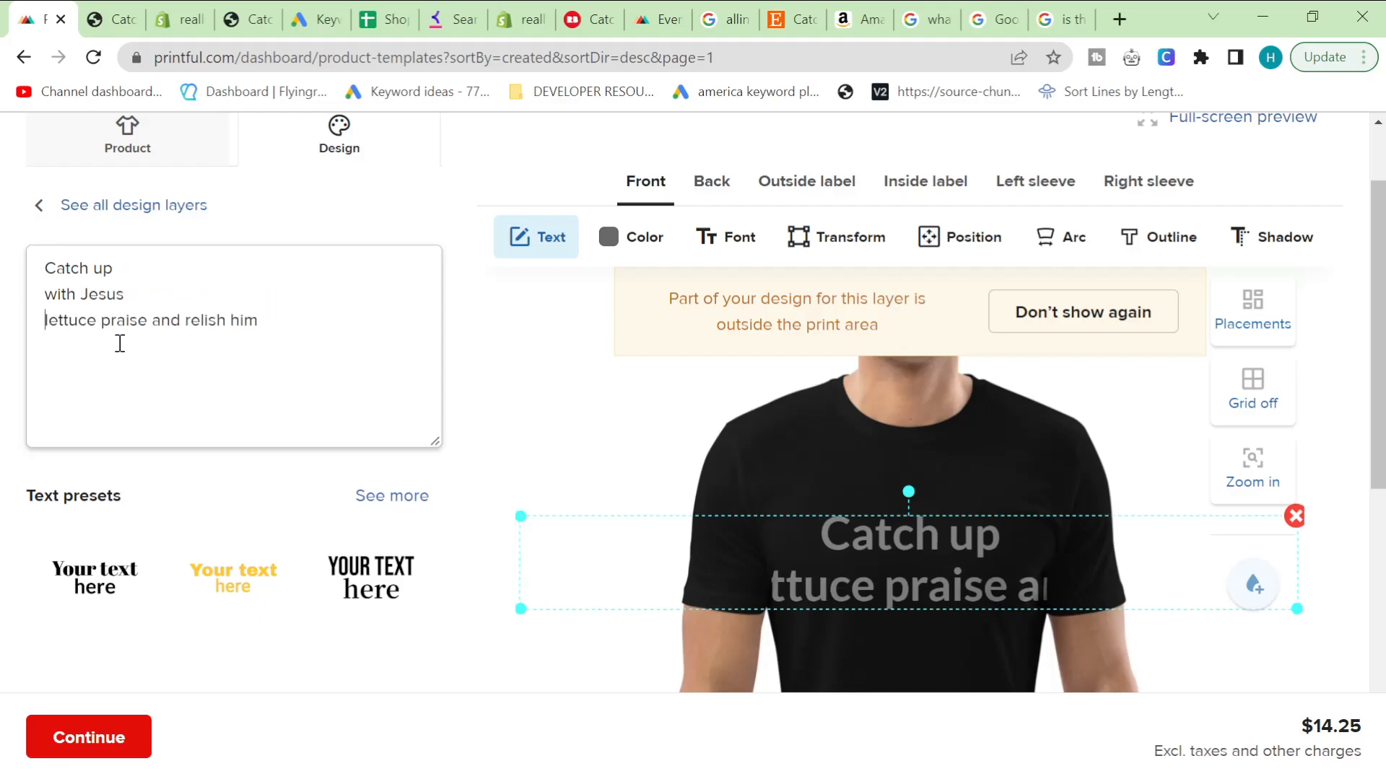
key("BackSpace")
key("Return")
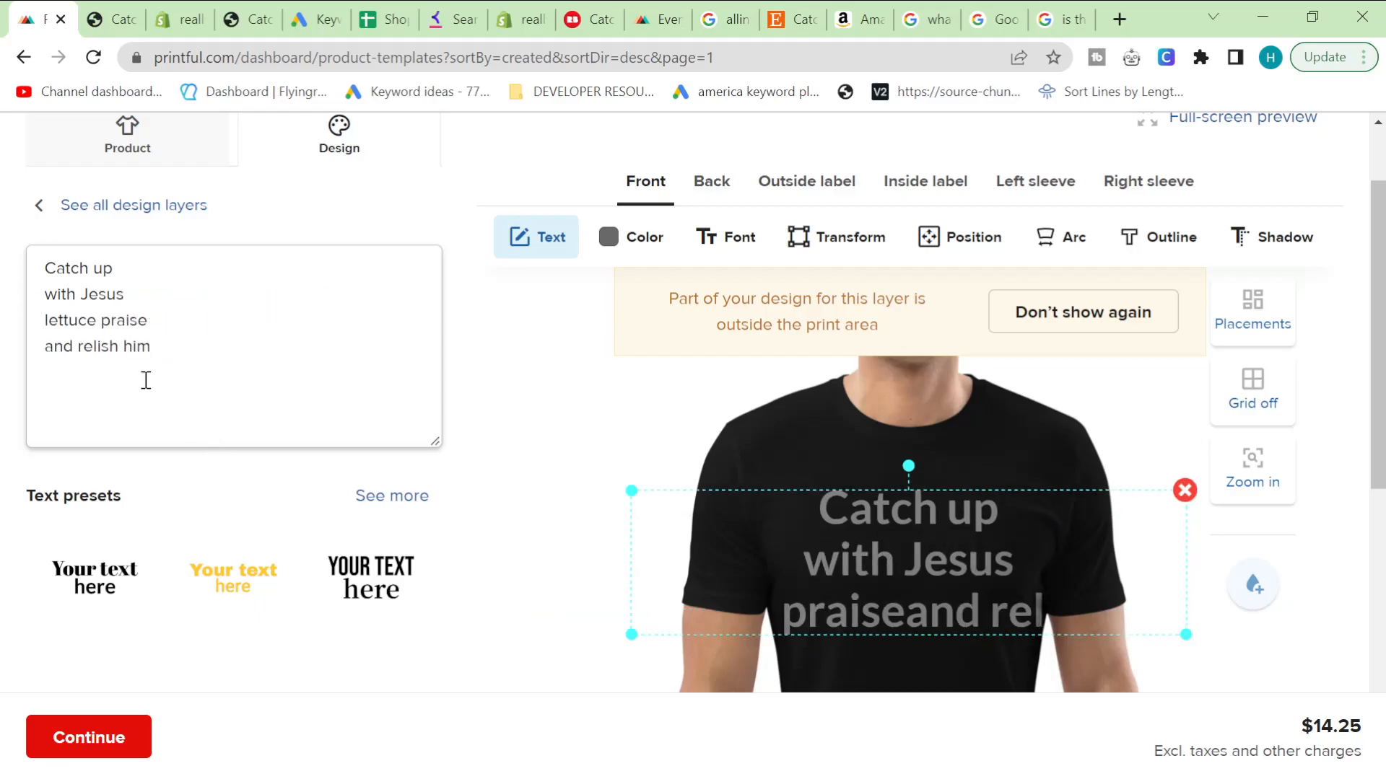
- Put "him" on its own fifth line in the front text and permanently dismiss the print-area warning
left_click(124, 346)
key("Return")
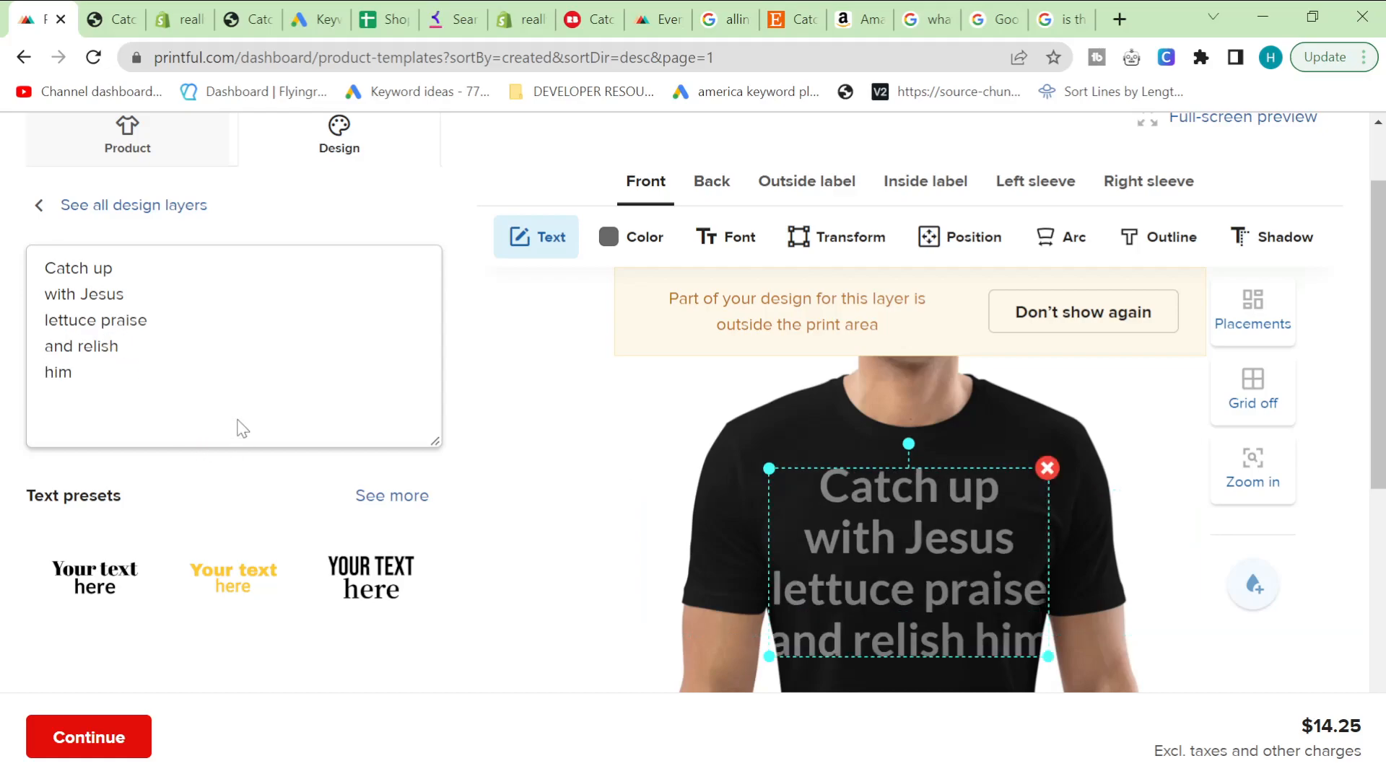
key("ctrl+a")
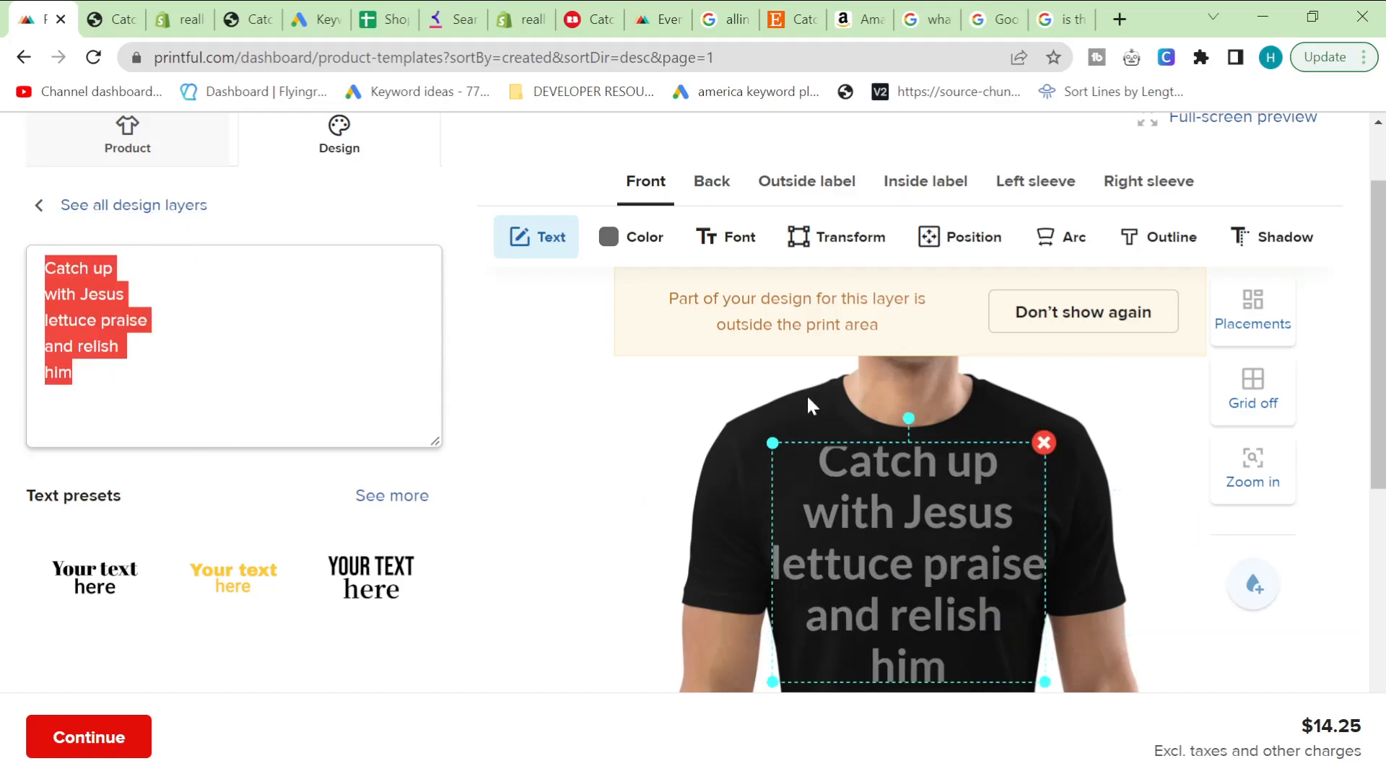
left_click(1052, 313)
scroll(665, 383, "down", 7)
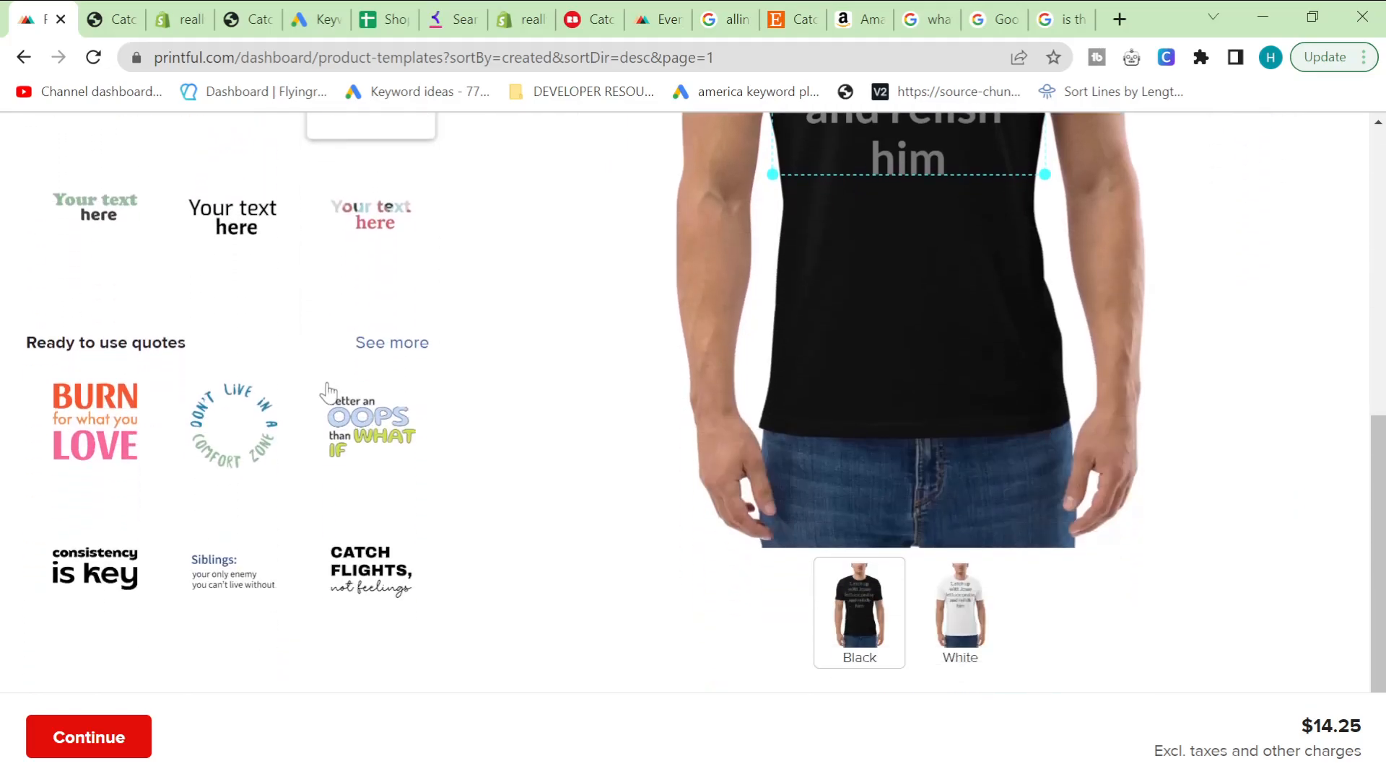
scroll(332, 394, "up", 8)
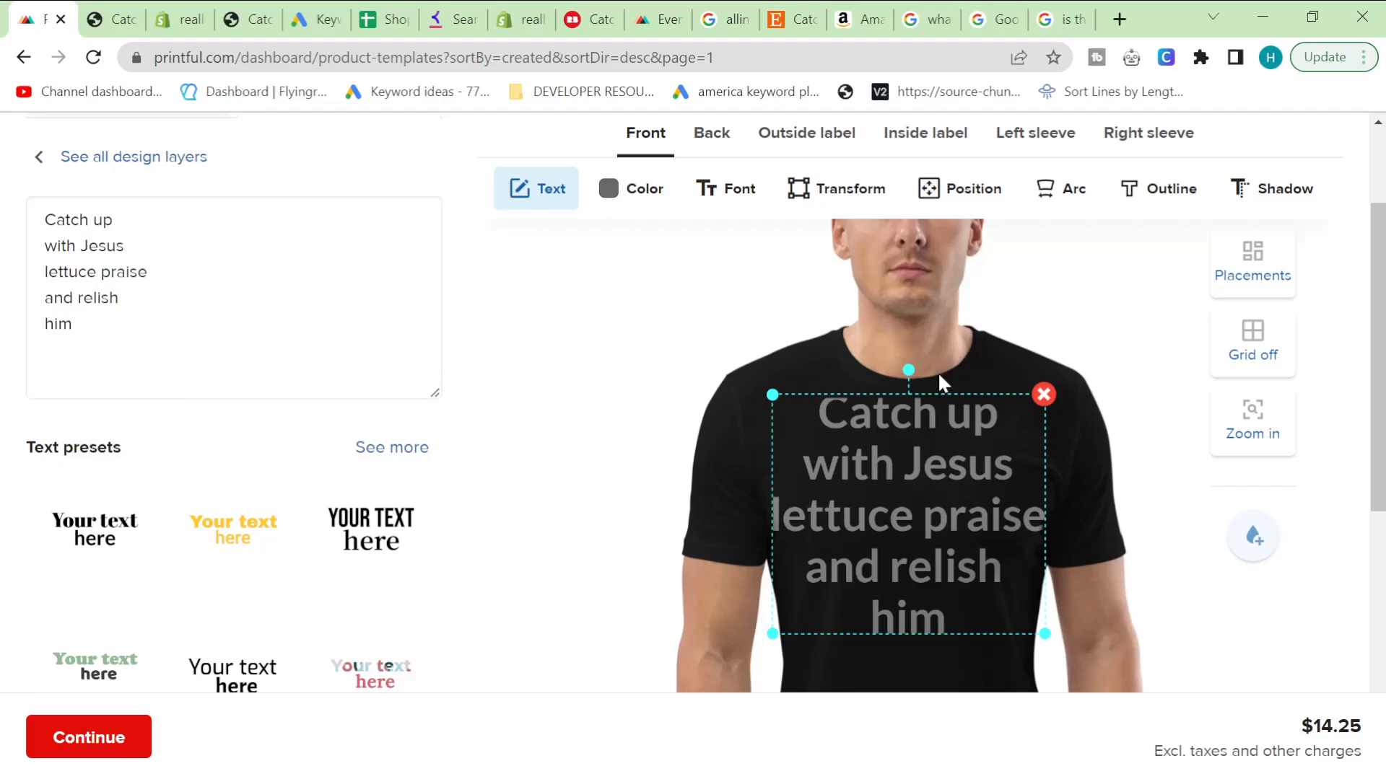
left_click(1113, 649)
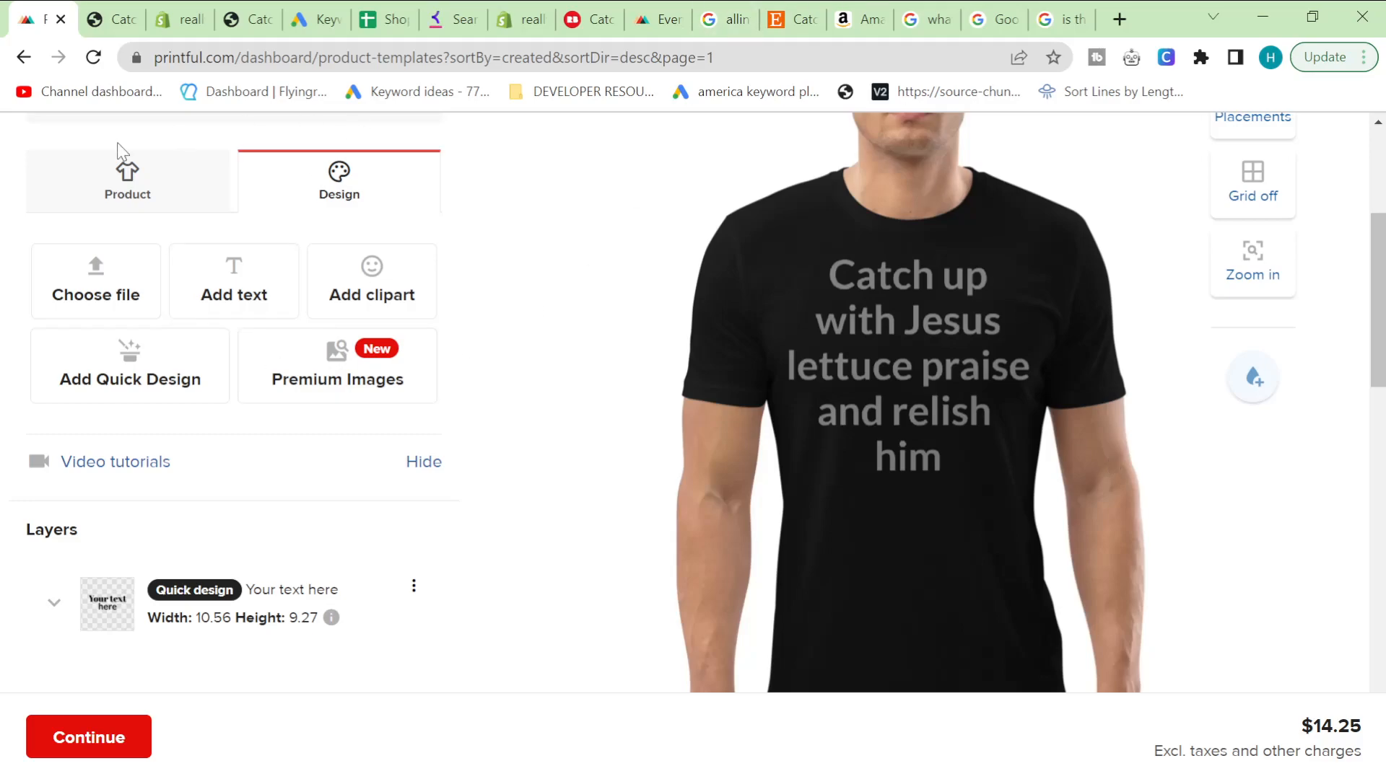
- Check the five-line design on the shirt and continue to the template review
scroll(148, 396, "down", 1)
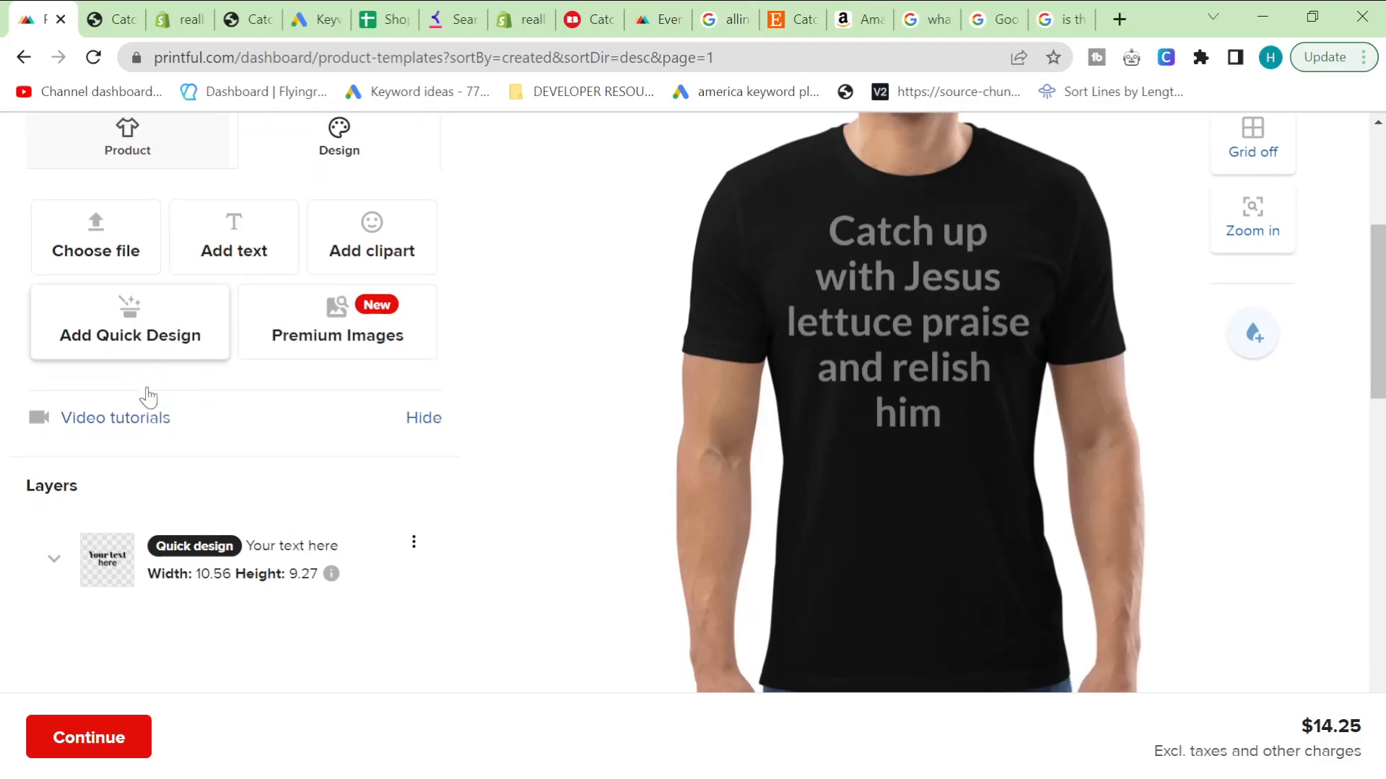
scroll(148, 396, "down", 2)
scroll(148, 396, "up", 3)
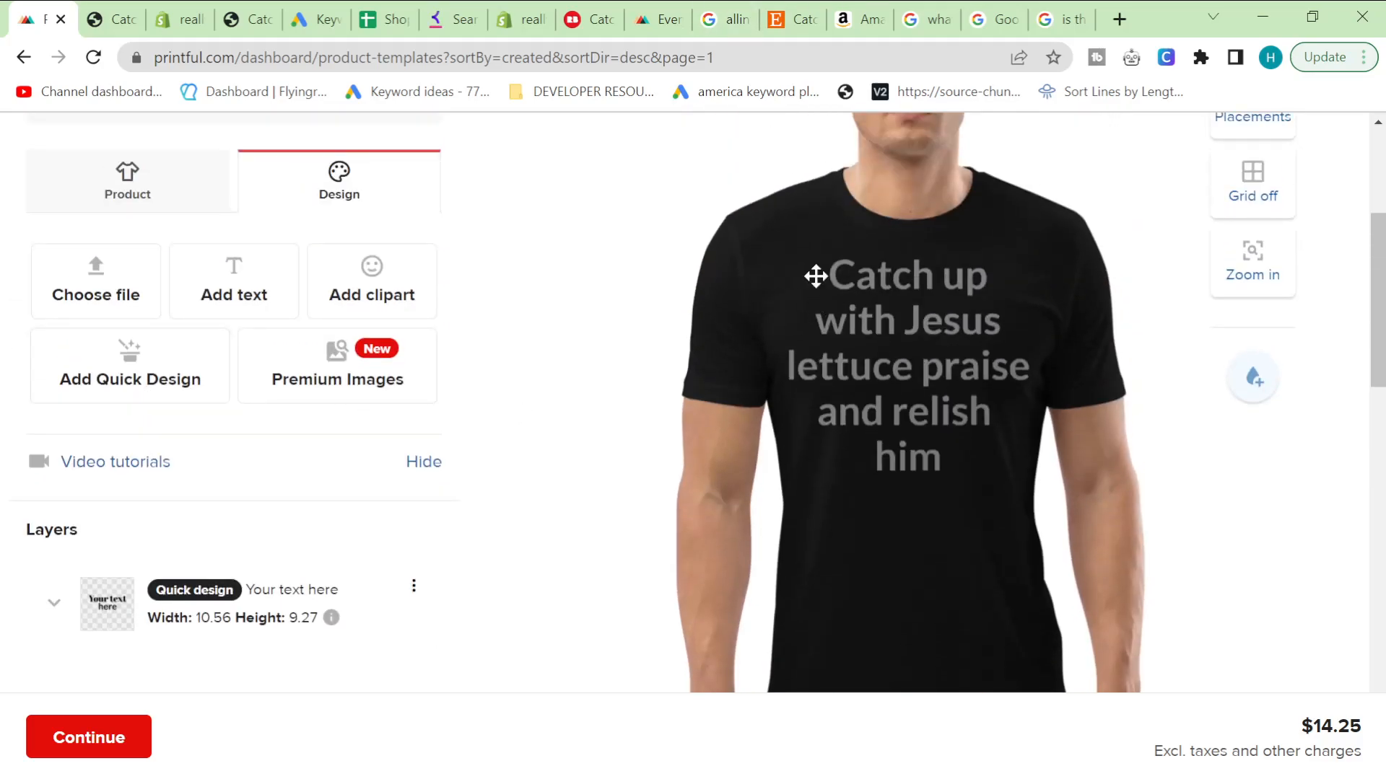
scroll(325, 572, "up", 6)
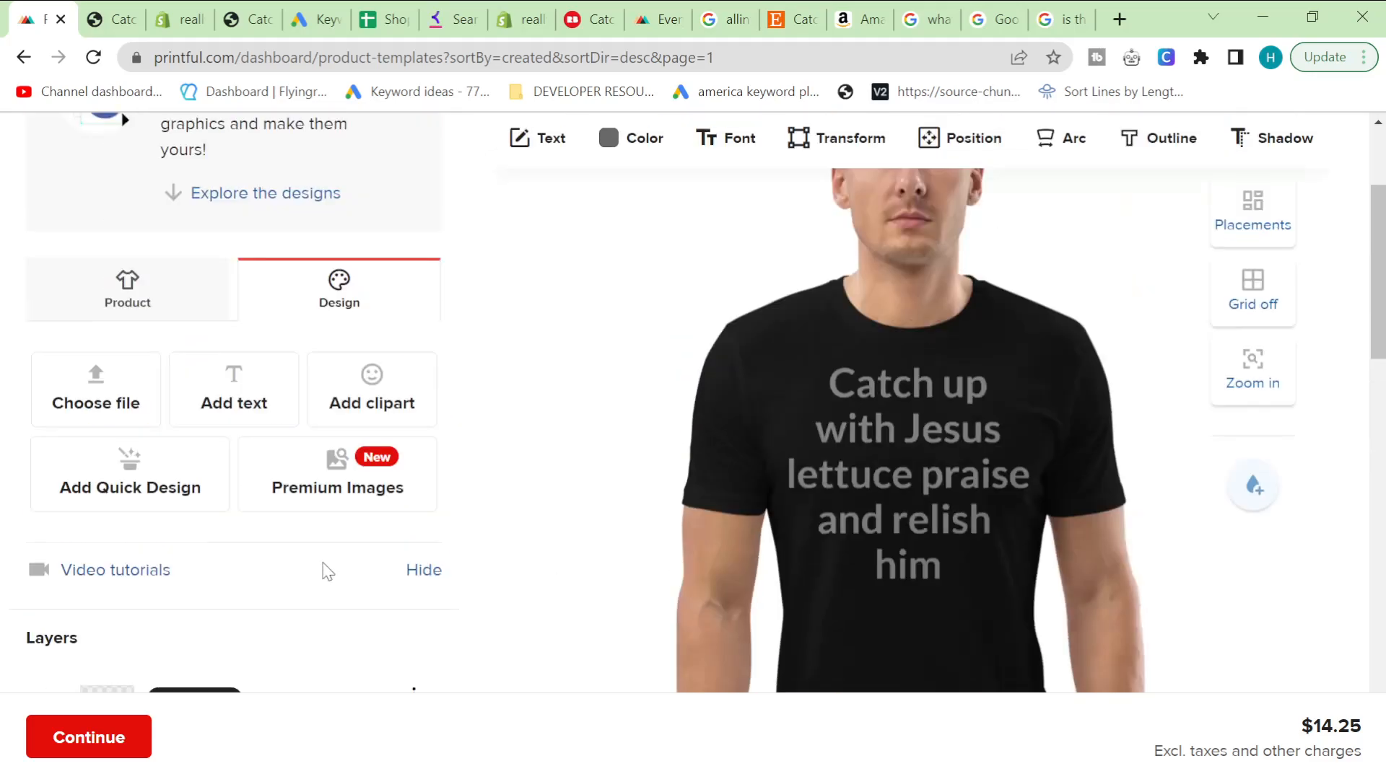
scroll(316, 588, "down", 6)
left_click(88, 744)
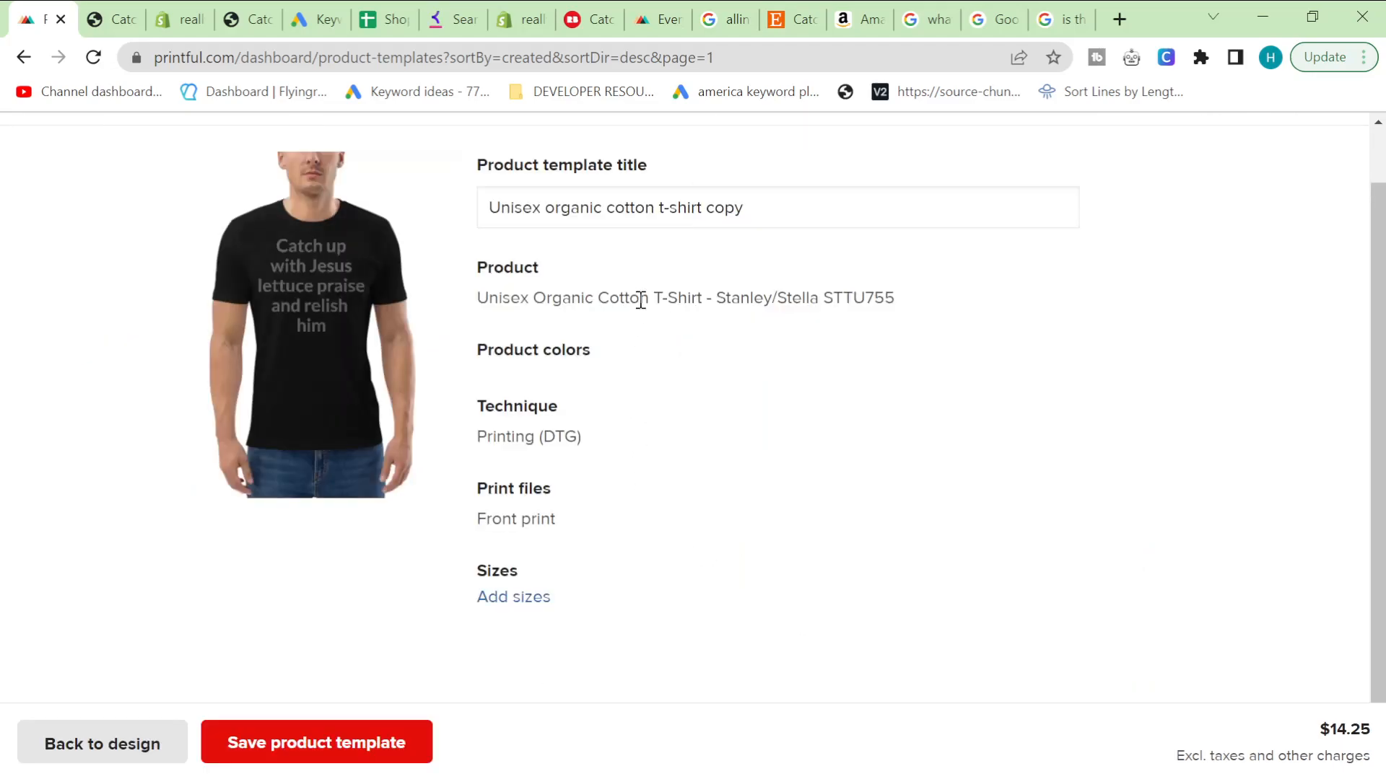
- Add "Catch up with Jesus lettuce praise and Relish him" before the existing product template title and copy that phrase
scroll(750, 424, "up", 1)
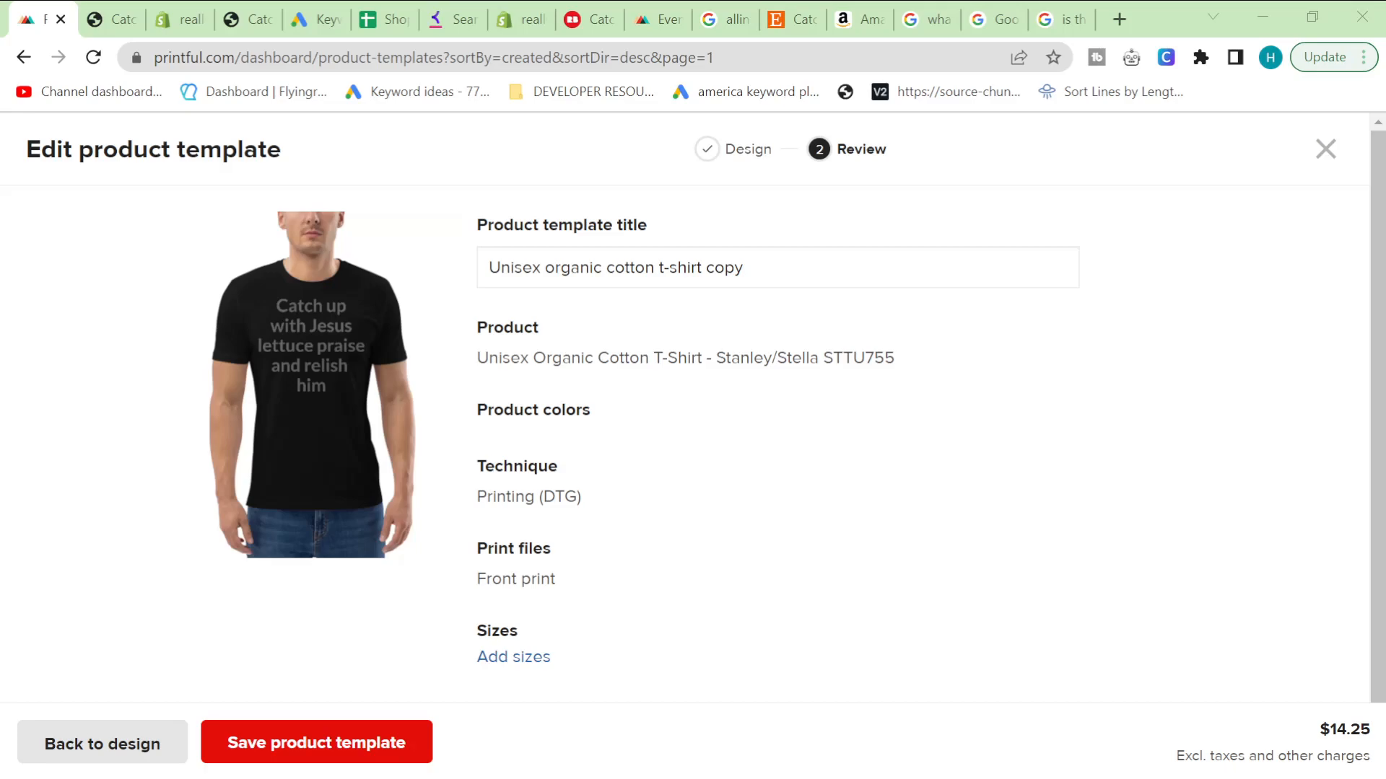
left_click(491, 270)
type("Catch u")
type("p with Jesus let")
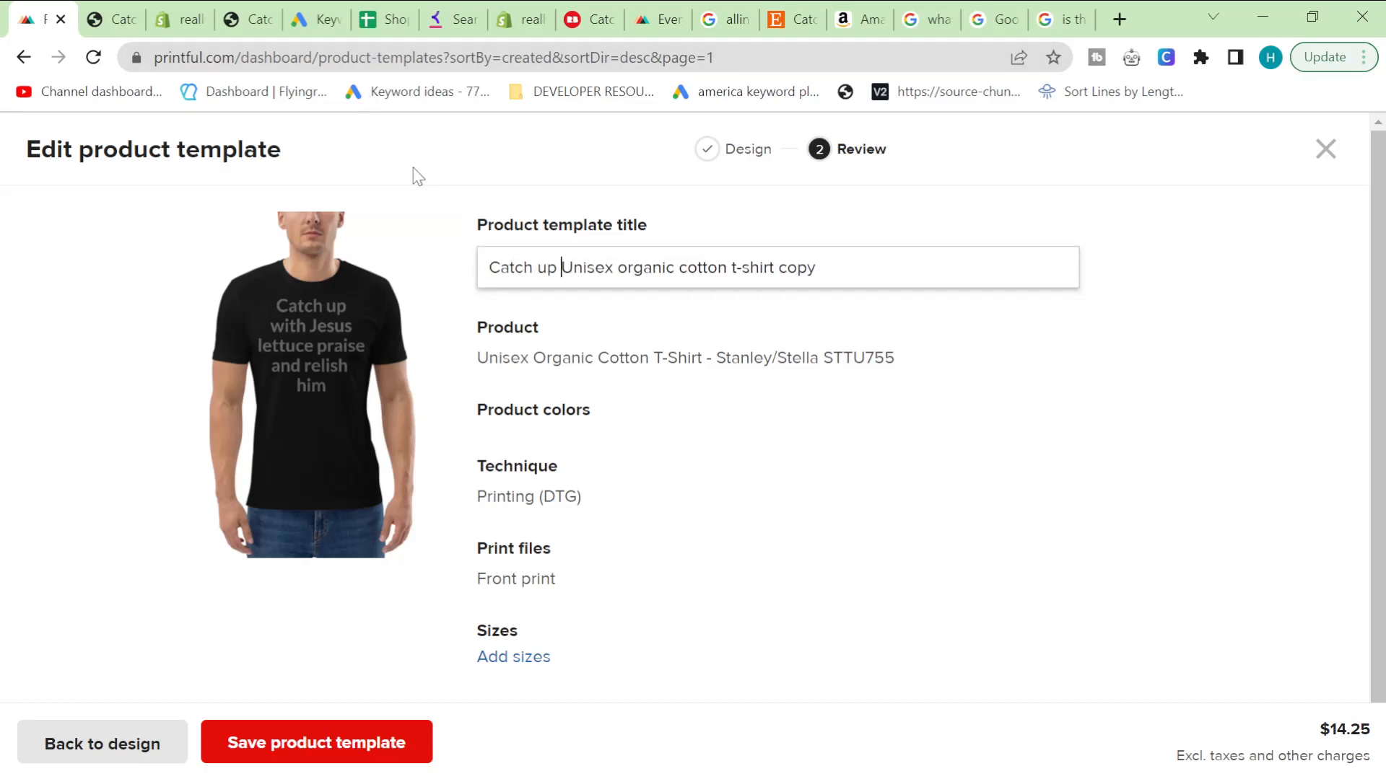
type("tuce praise and Re")
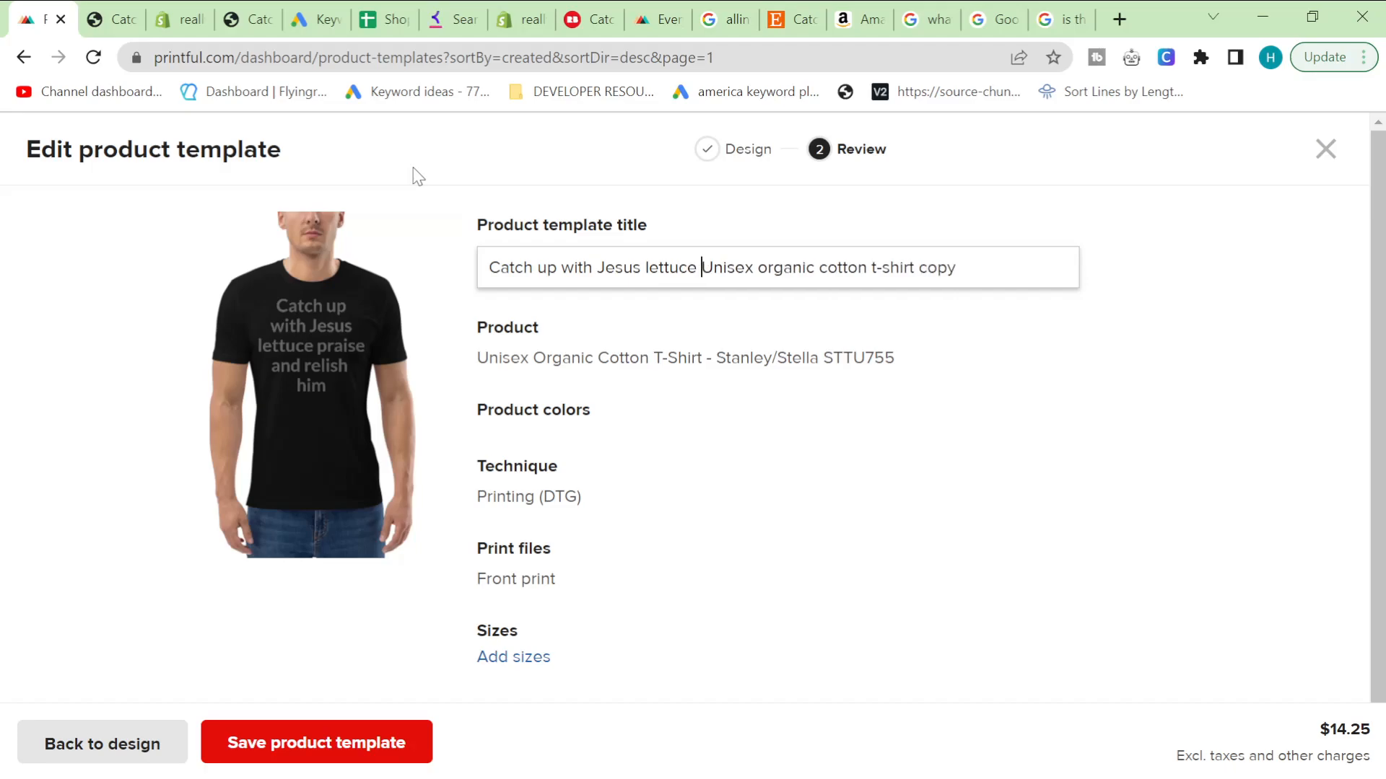
type("lish him")
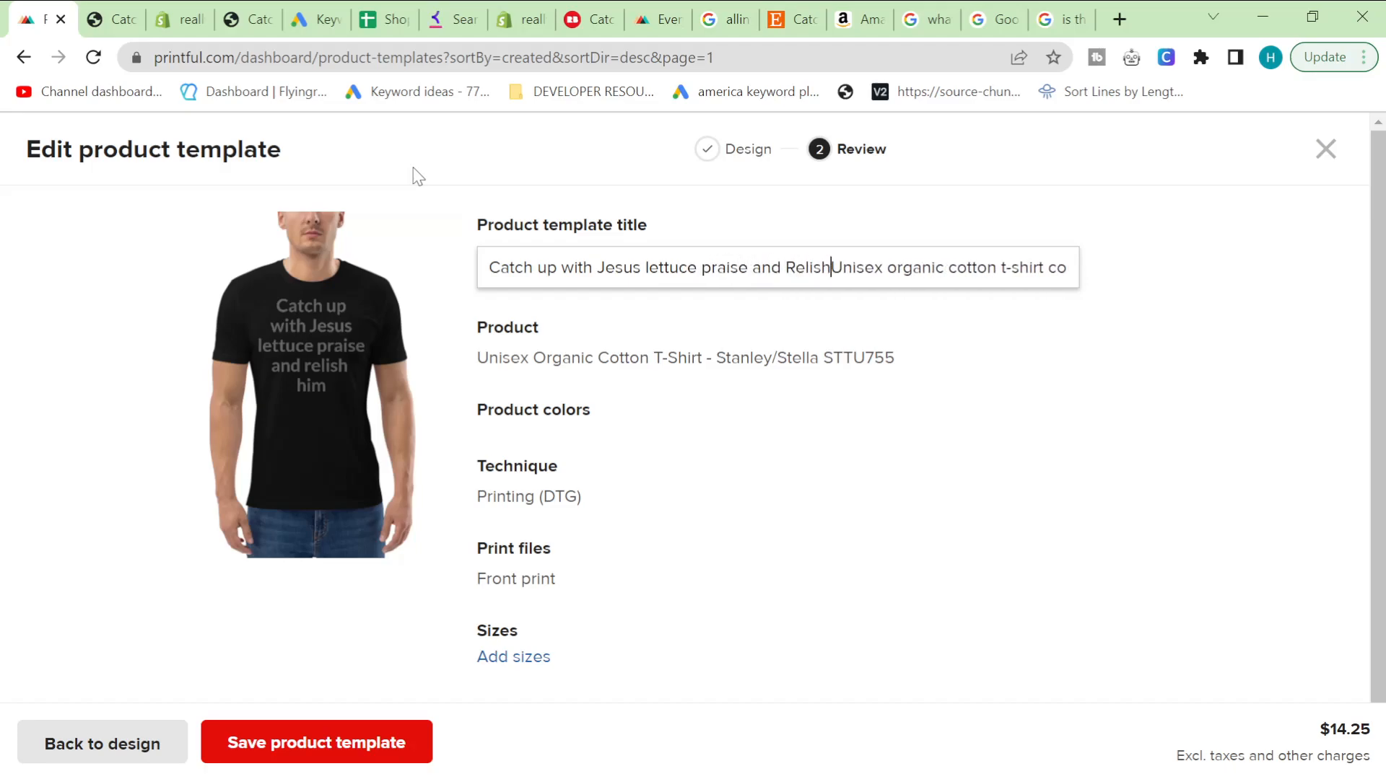
left_click_drag(873, 266, 491, 265)
left_click(950, 469)
scroll(958, 476, "down", 1)
scroll(959, 476, "up", 1)
- Remove "copy" from the end of the template title and save the product template
left_click_drag(952, 267, 1111, 278)
left_click(1194, 355)
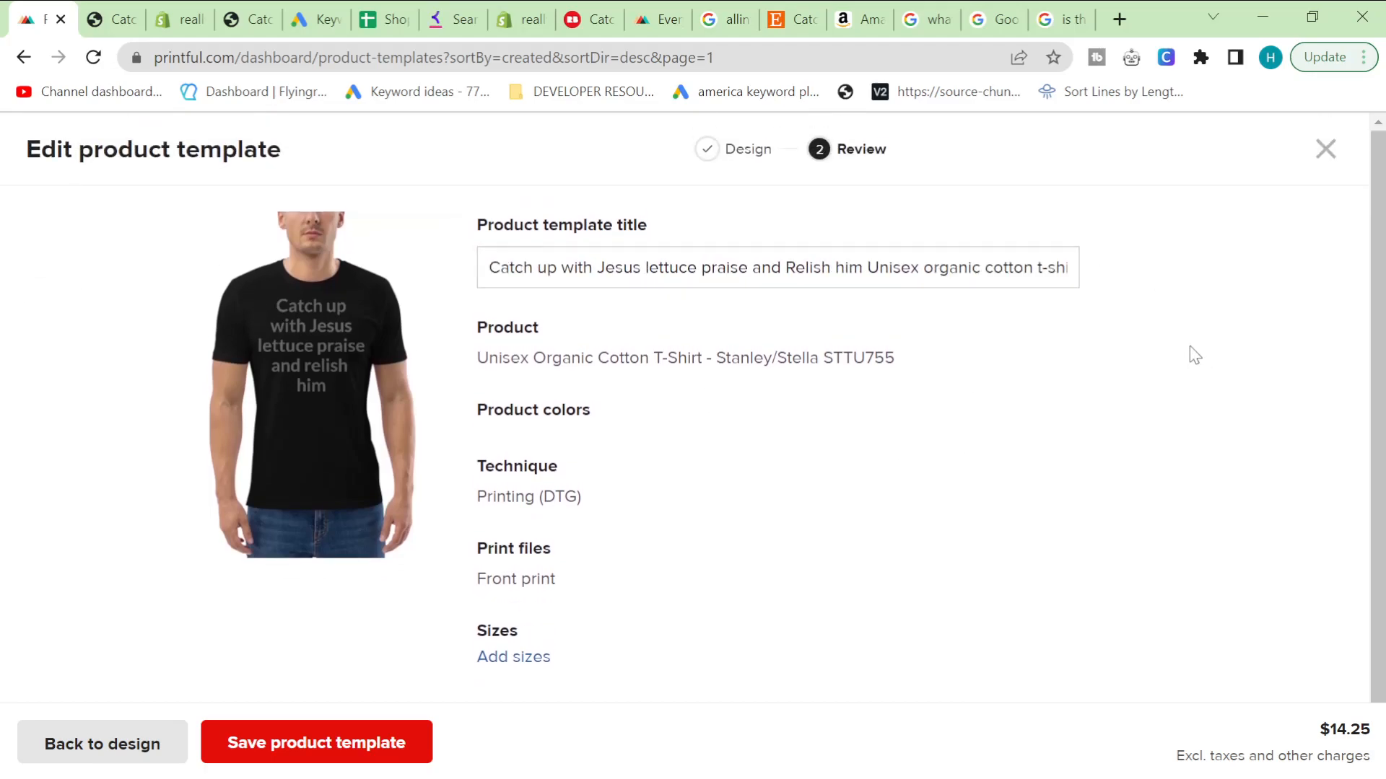
left_click_drag(985, 268, 1090, 266)
double_click(1045, 272)
key("BackSpace")
key("BackSpace")
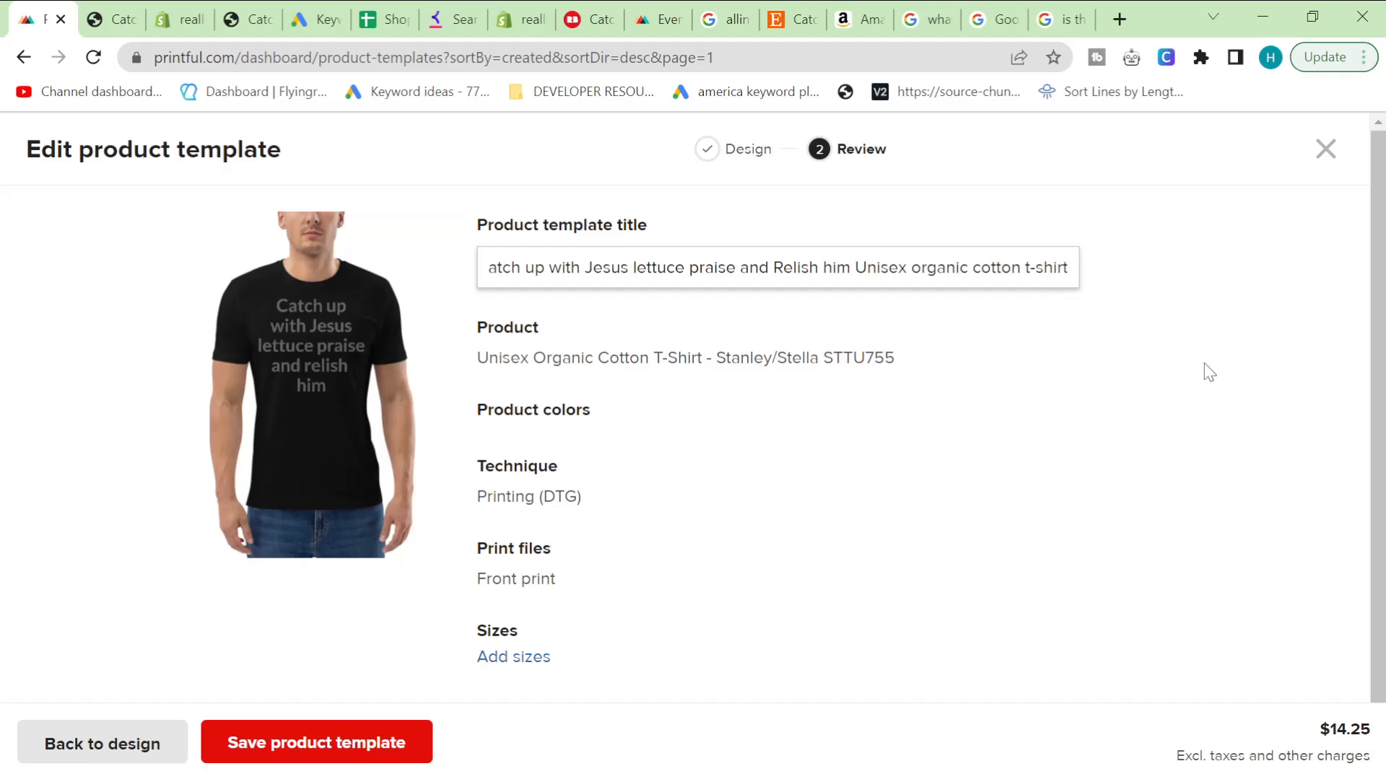
left_click(1207, 361)
scroll(1134, 400, "down", 1)
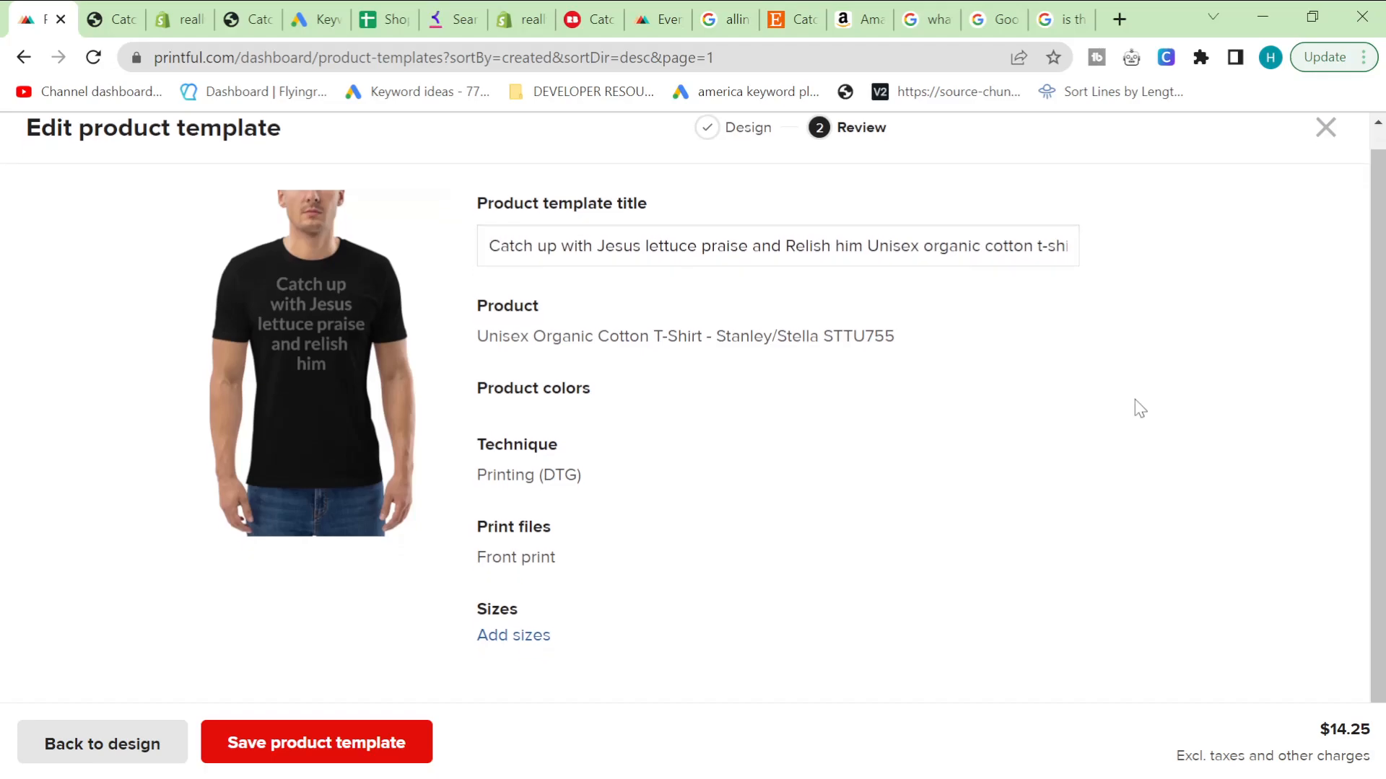
left_click(366, 754)
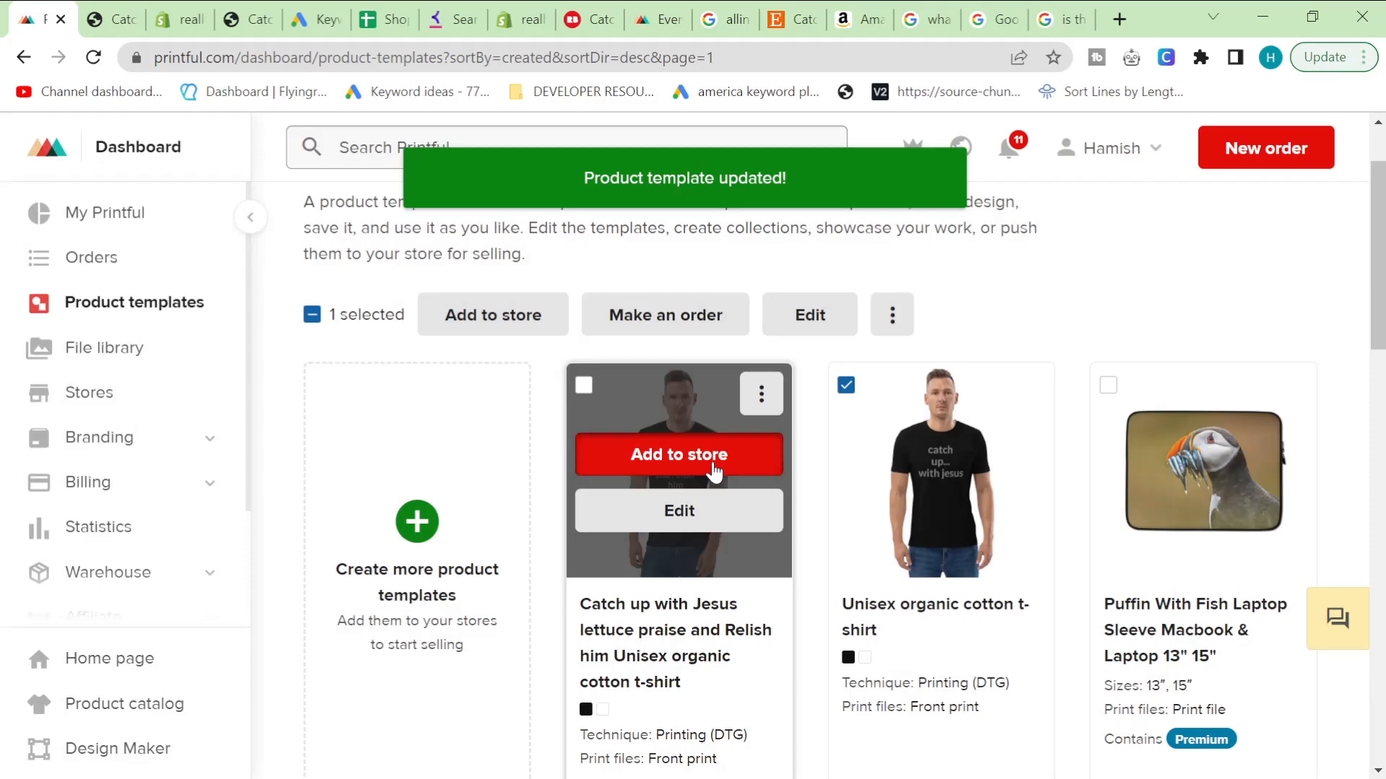
- Add the new lettuce praise t-shirt template to the reallyamazingtshirts Shopify store
left_click(713, 463)
scroll(380, 634, "down", 2)
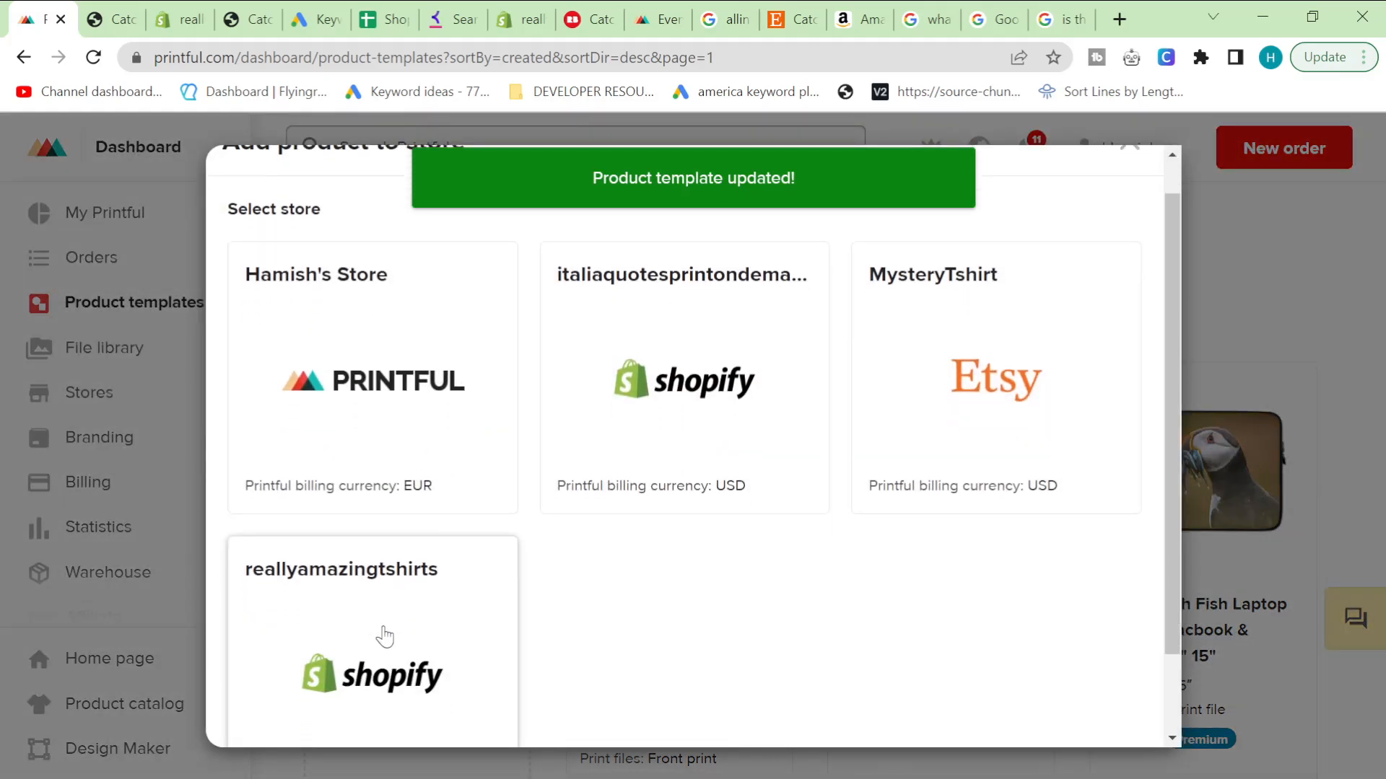
left_click(385, 633)
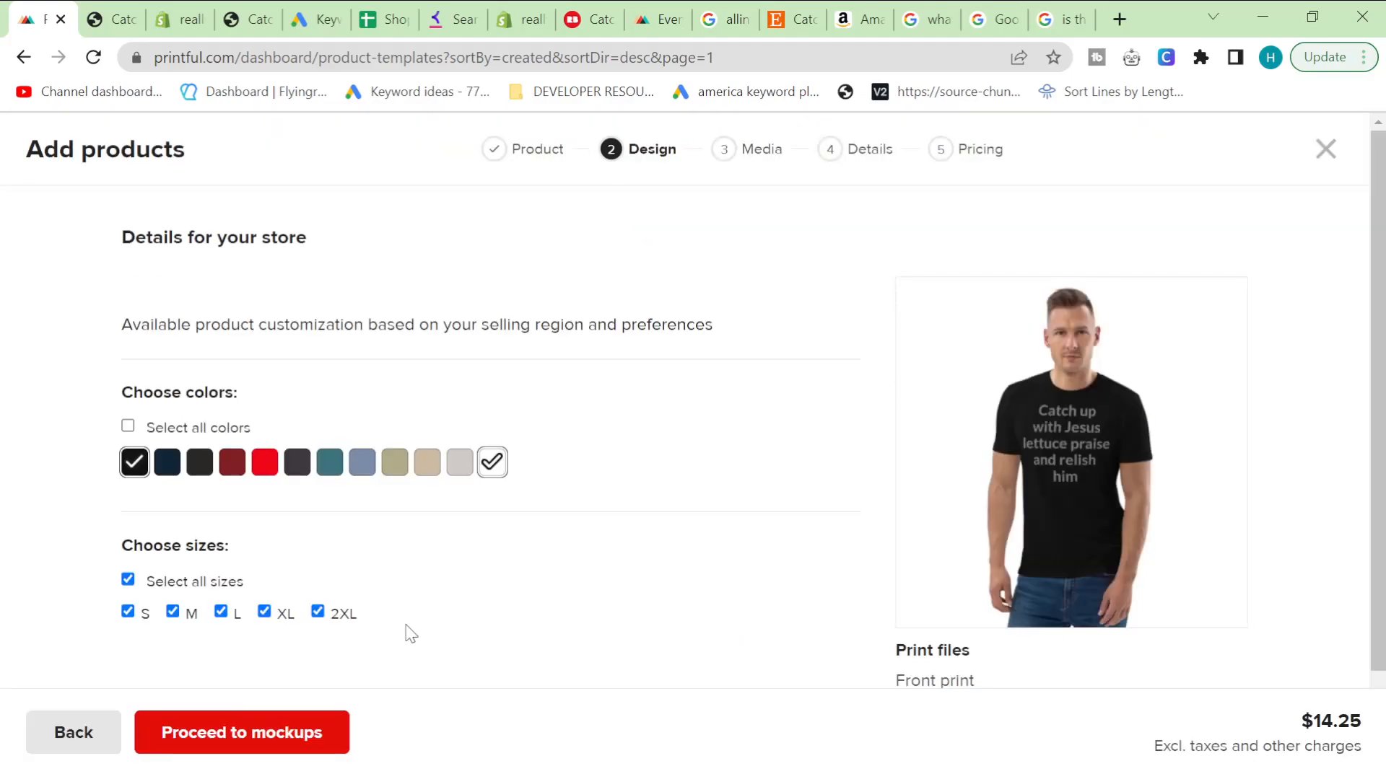
- Add red to the selected shirt colors, keeping all sizes, and proceed to the mockups
scroll(538, 491, "down", 1)
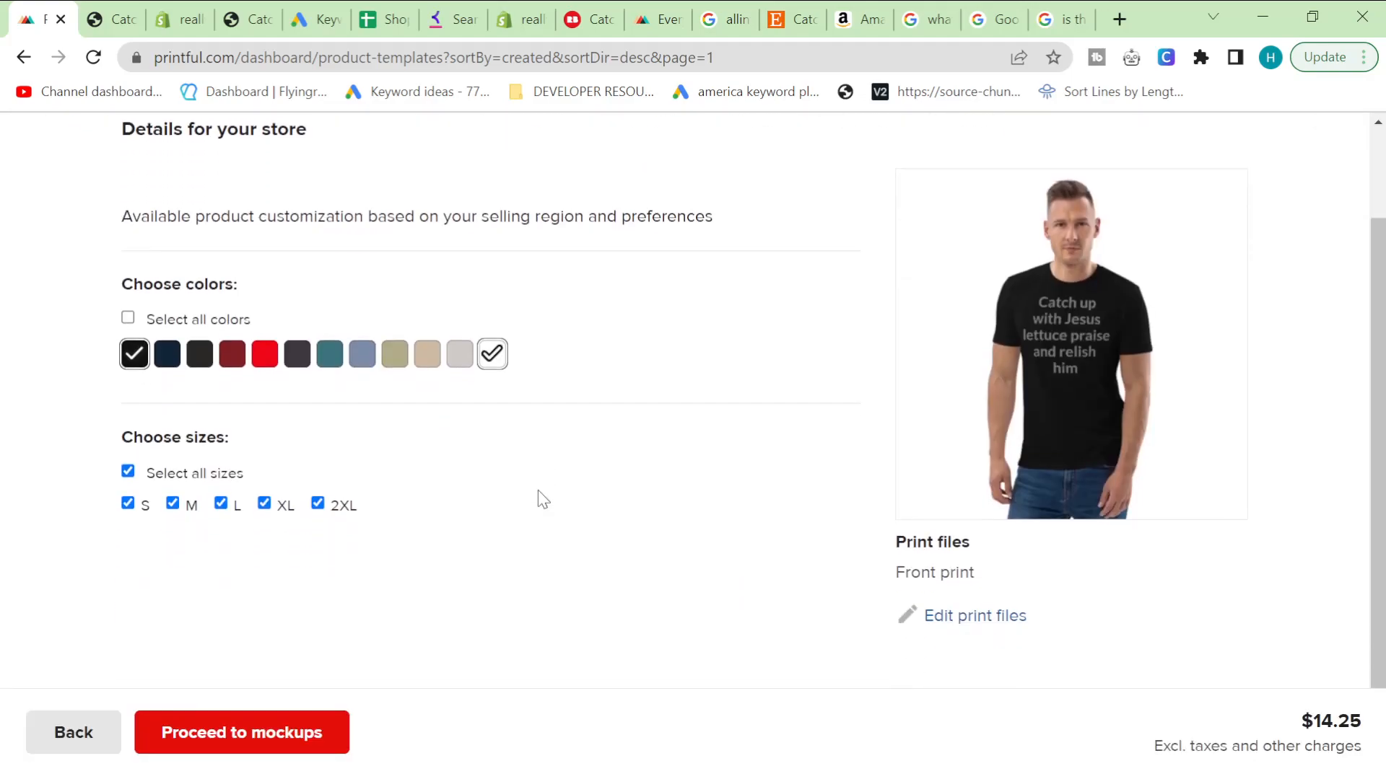
left_click(265, 354)
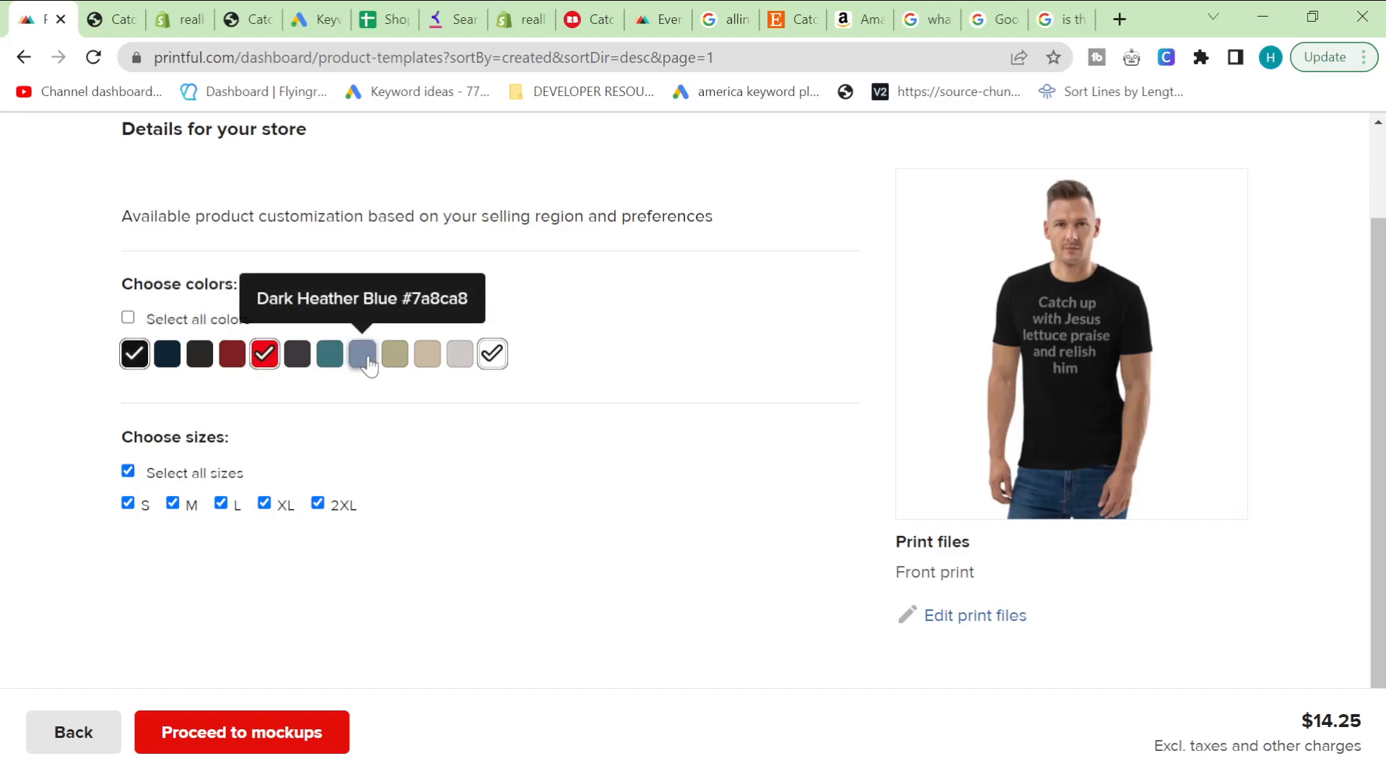
left_click(267, 737)
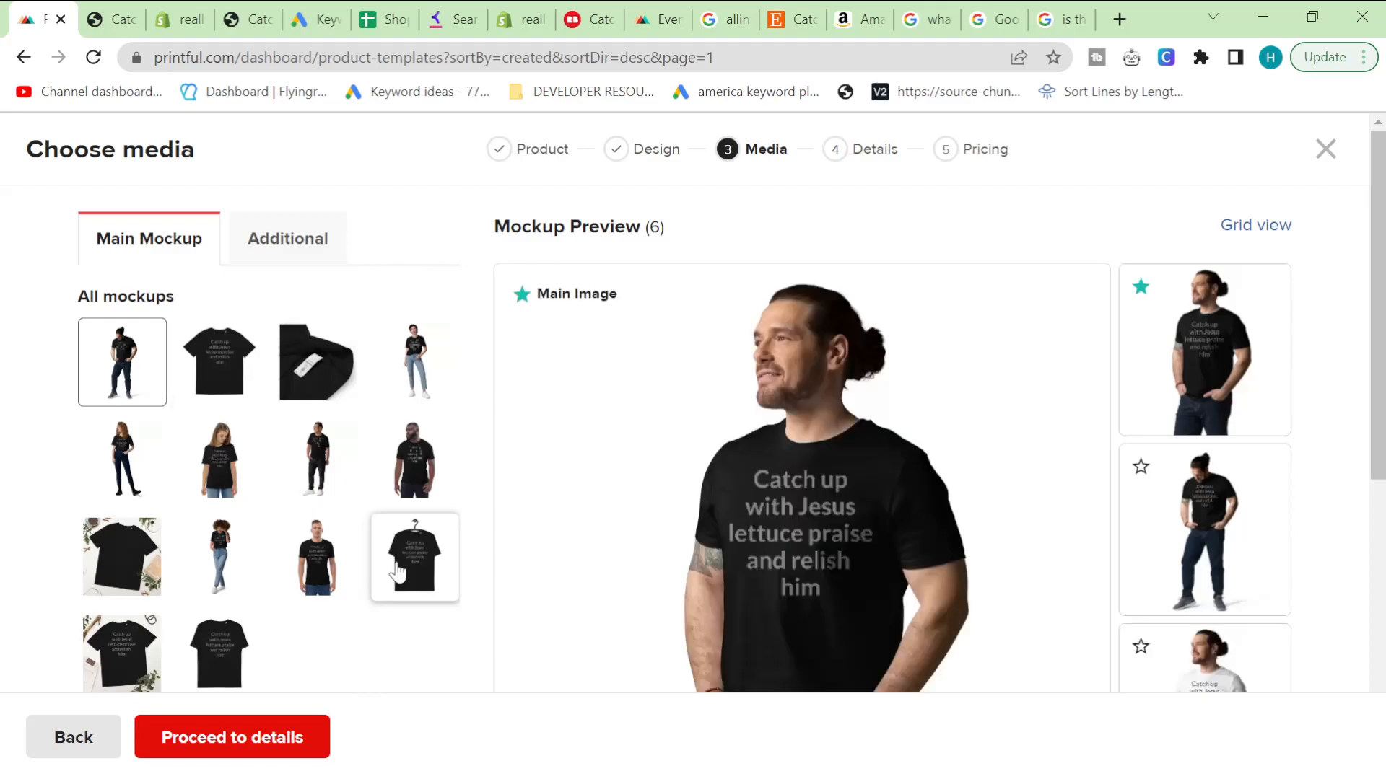
- Use the hanging-shirt mockup as the main image and select four additional front-view mockups worn by models
left_click(285, 237)
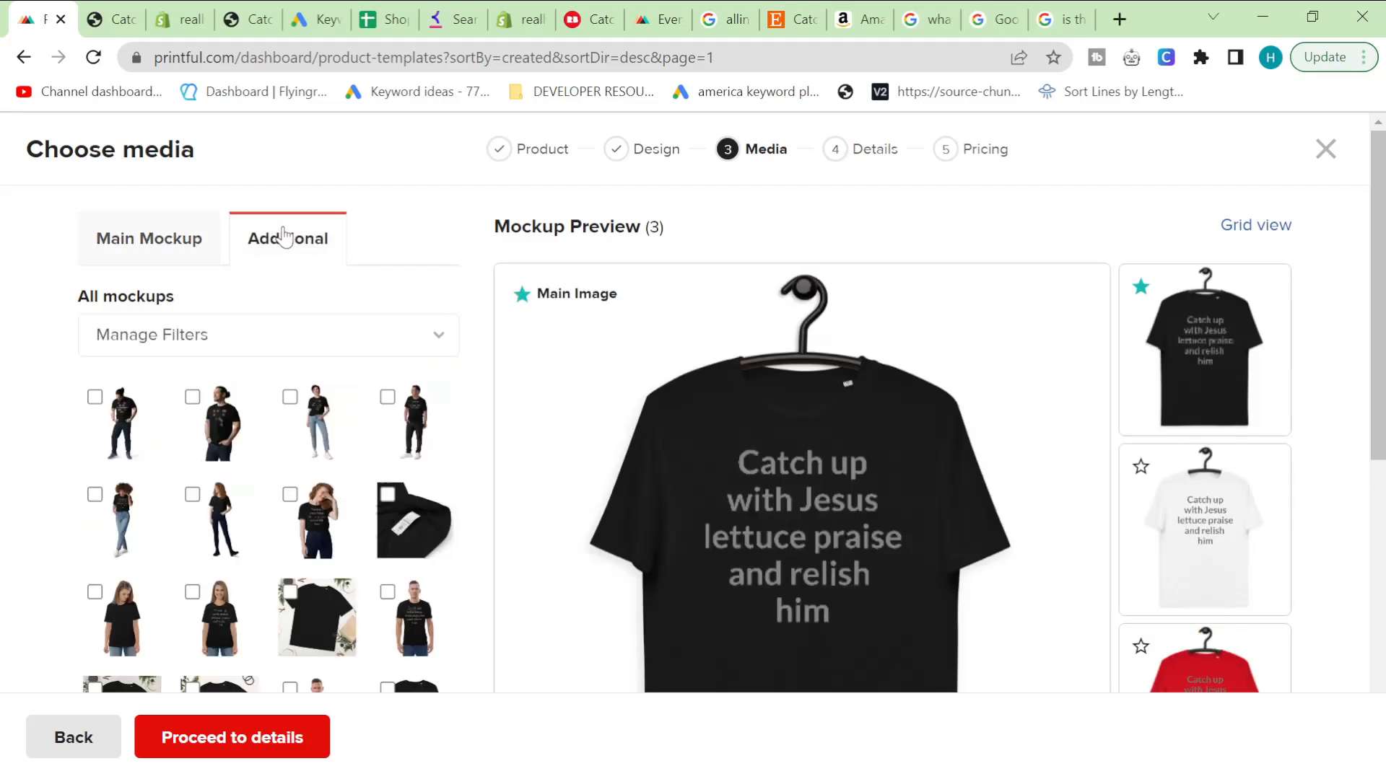
left_click(136, 426)
left_click(294, 415)
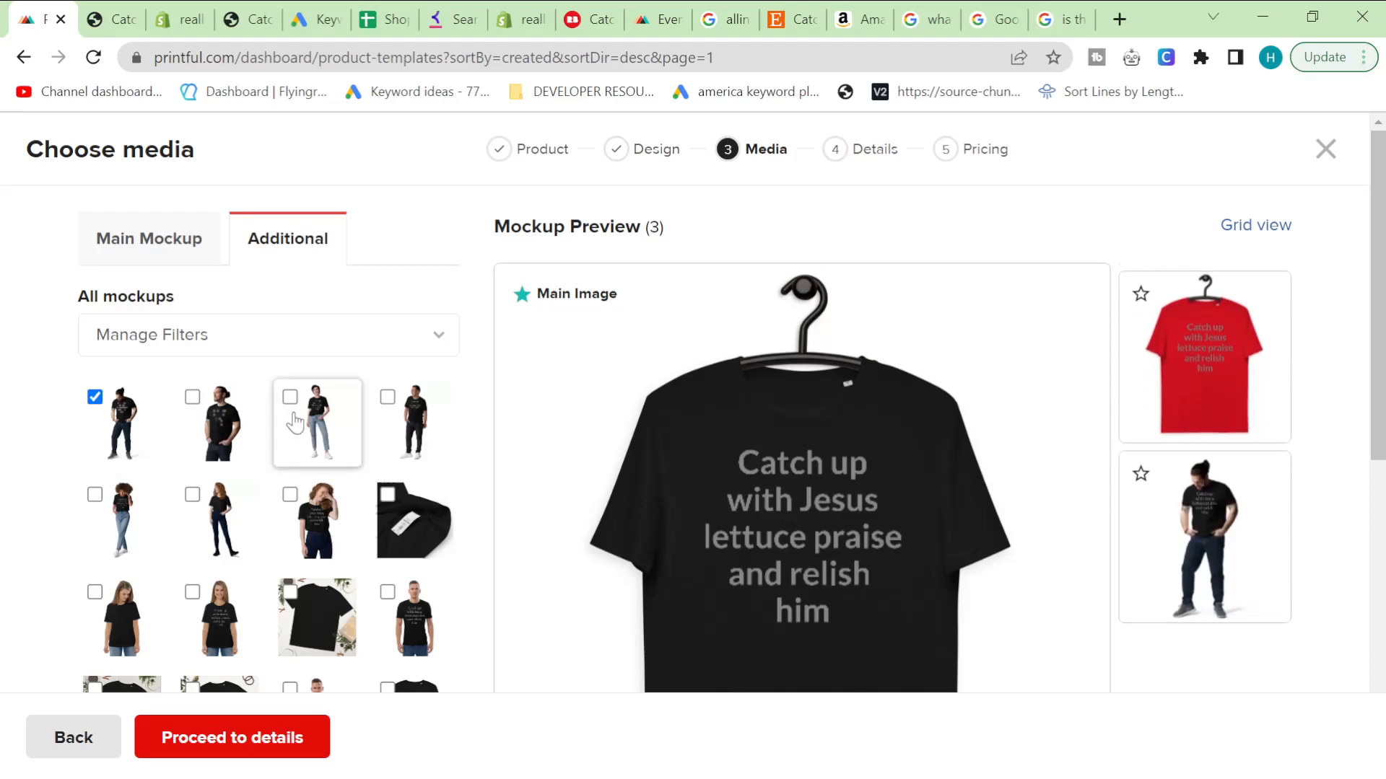
left_click(404, 444)
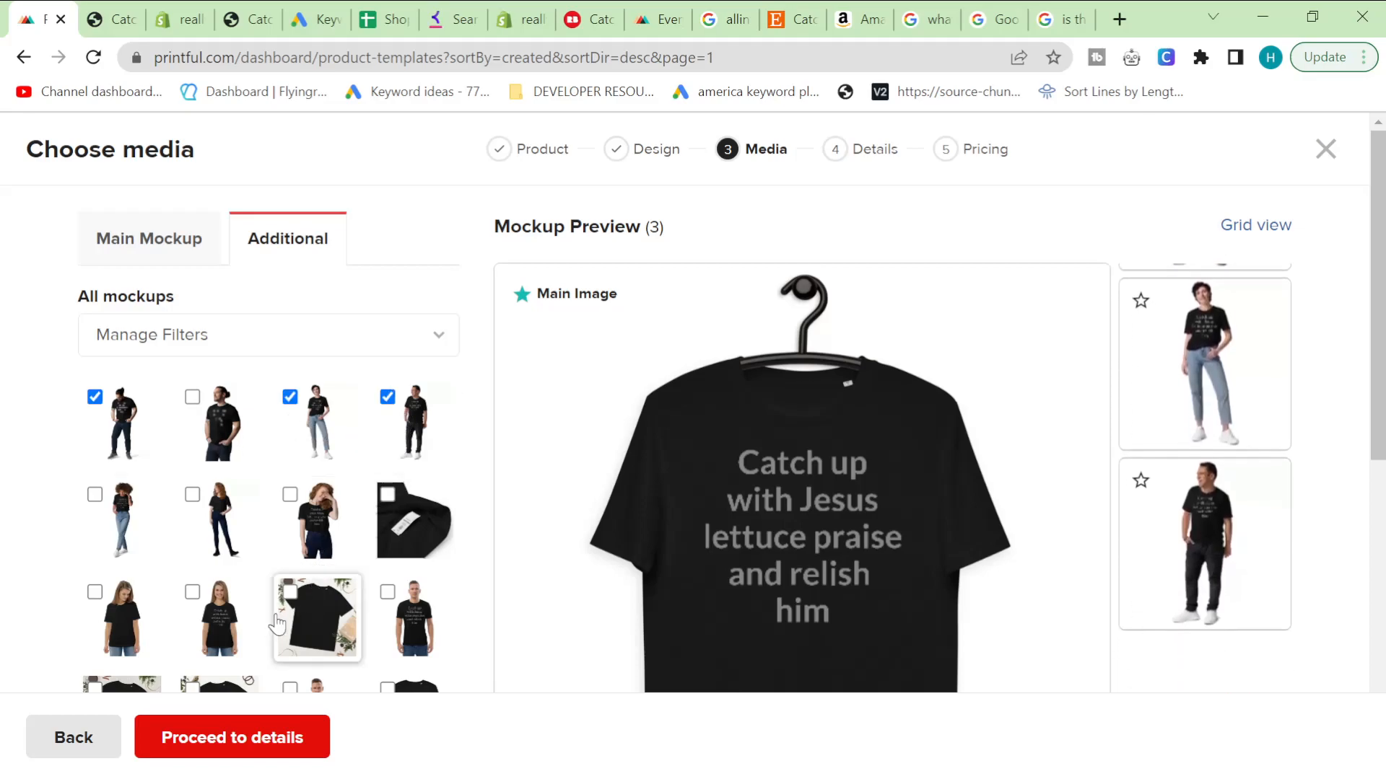
left_click(230, 624)
- Look through the remaining additional mockups for other usable shirt images
scroll(269, 540, "down", 5)
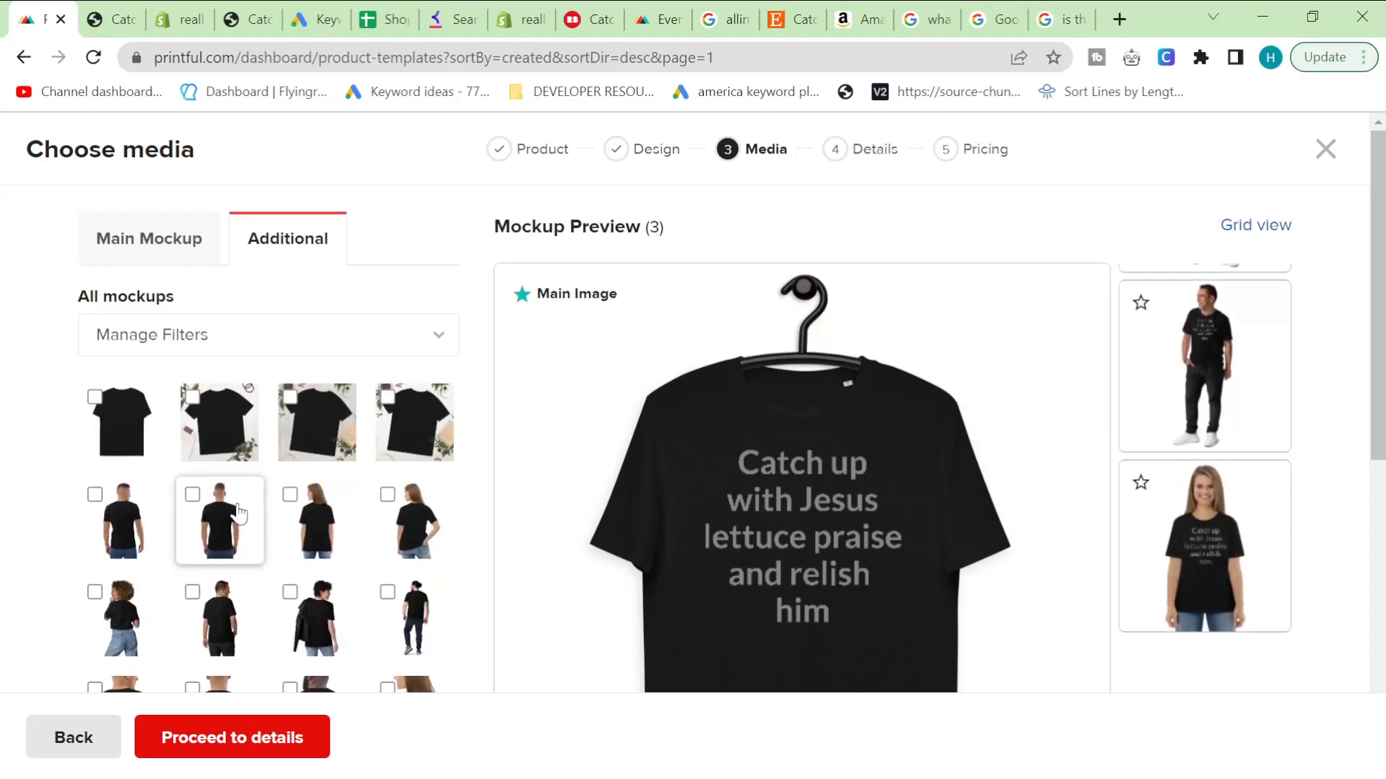
scroll(269, 539, "down", 3)
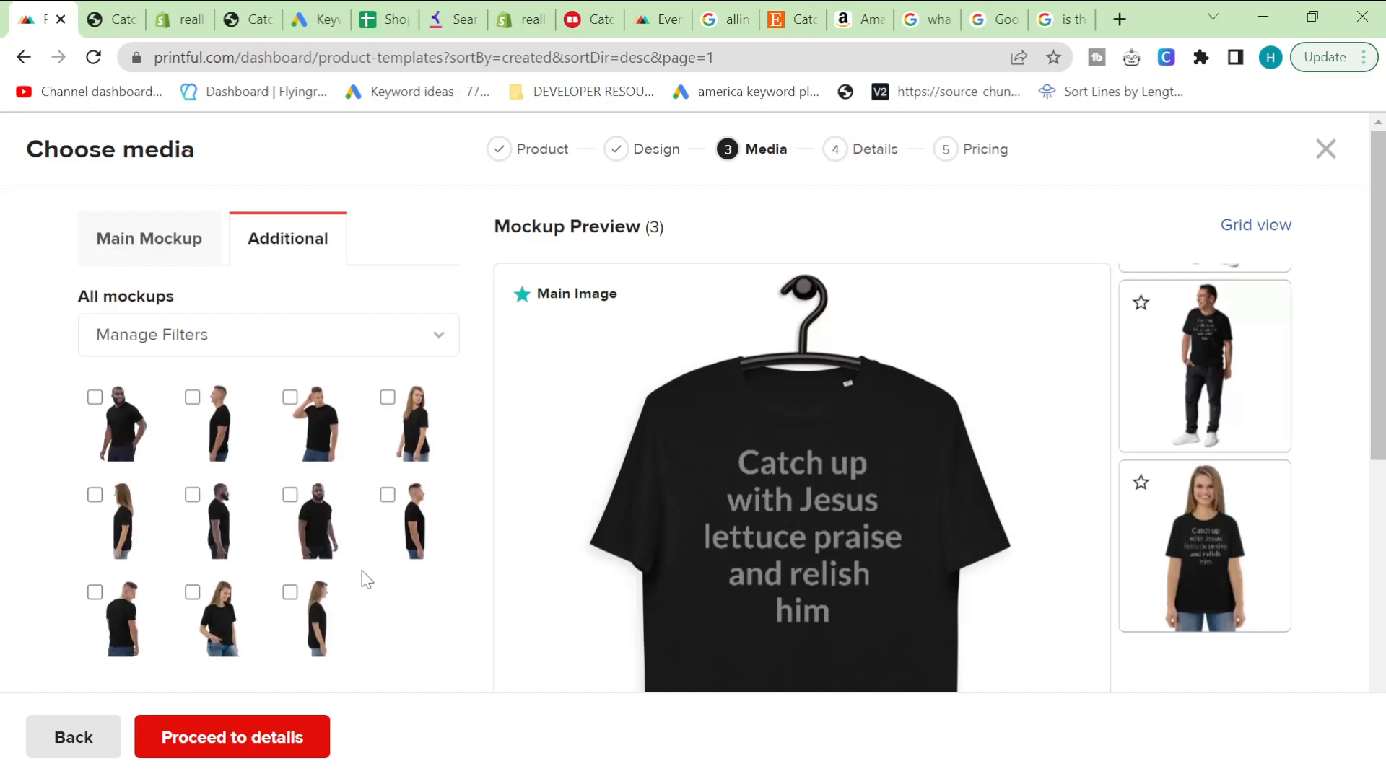
scroll(397, 610, "up", 5)
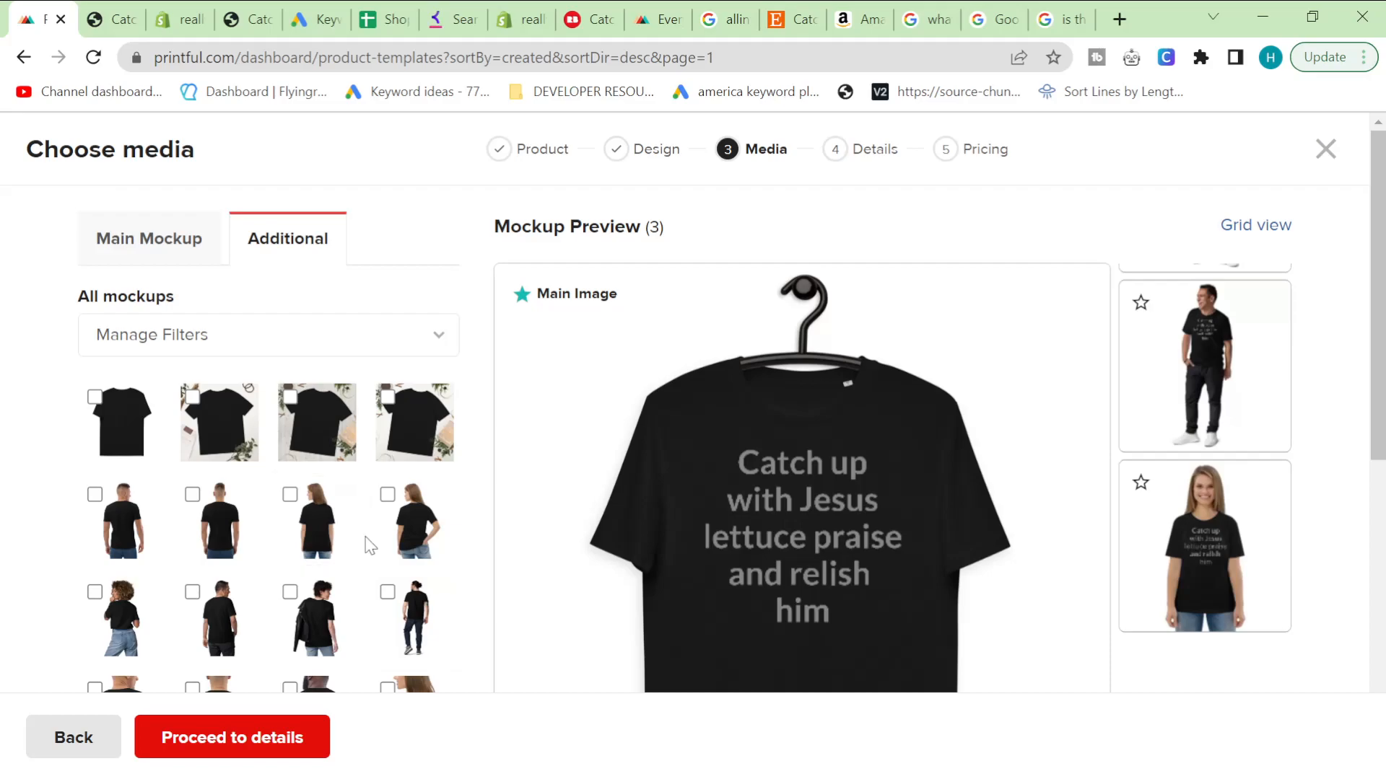
scroll(370, 546, "up", 5)
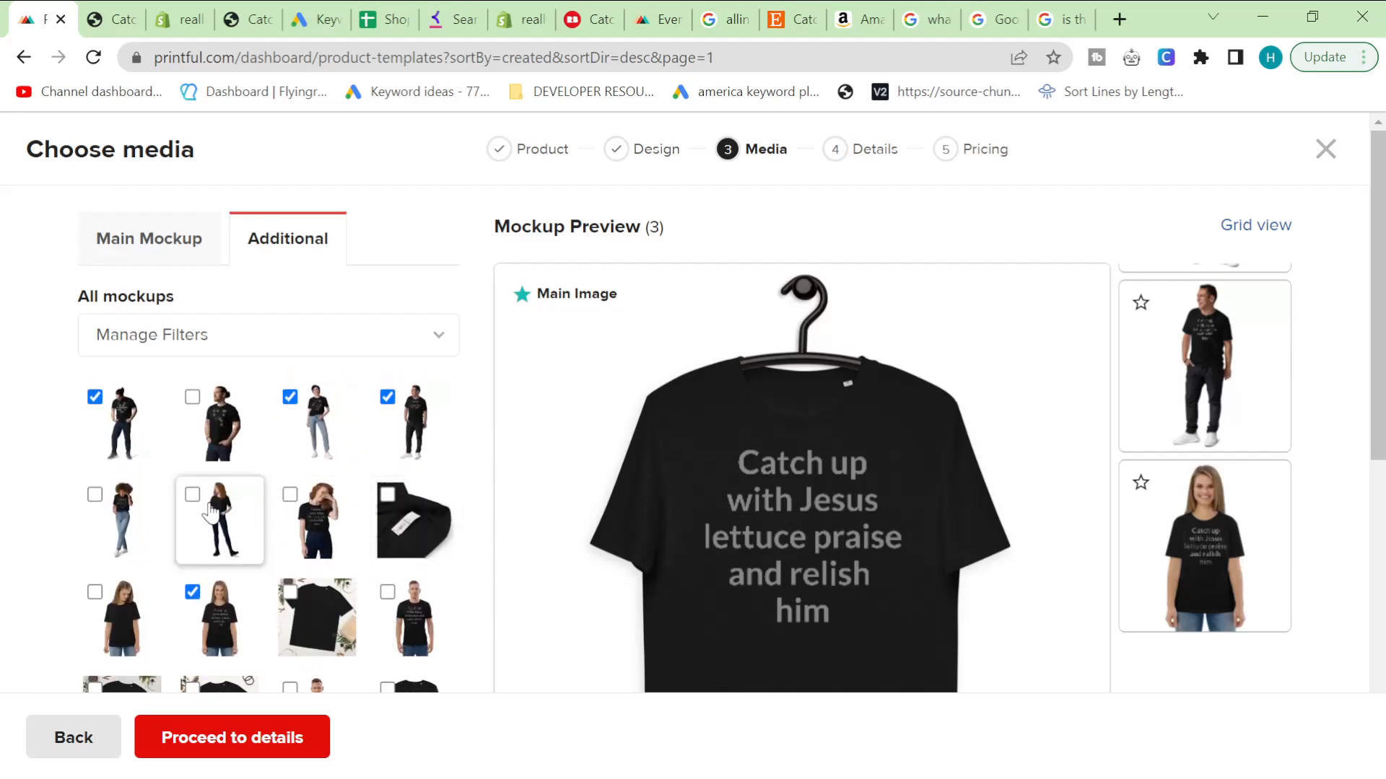
scroll(310, 534, "down", 5)
scroll(310, 549, "up", 5)
scroll(308, 552, "down", 4)
scroll(224, 650, "up", 4)
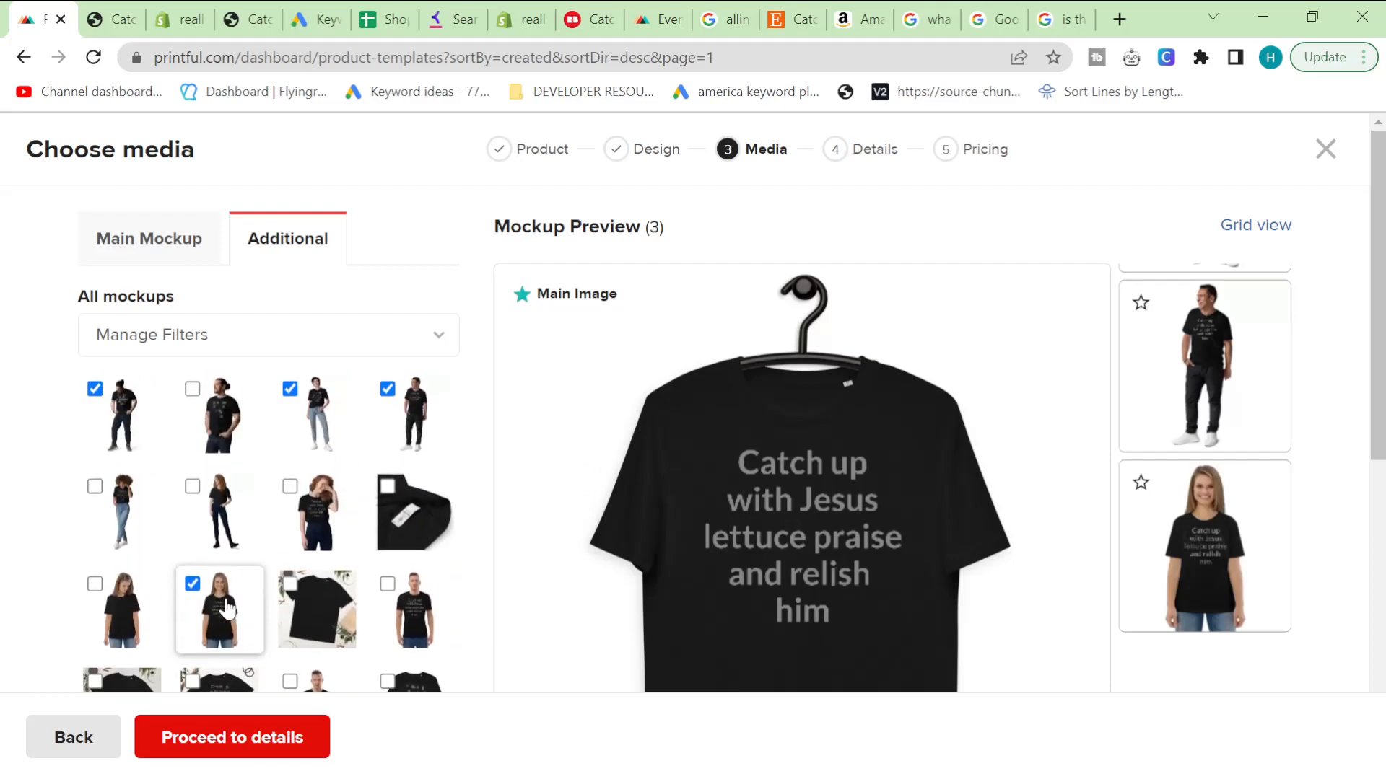
- Proceed to the product details and prefix the product title with "Catch up with Jesus lettuce praise and Relish him"
left_click(232, 734)
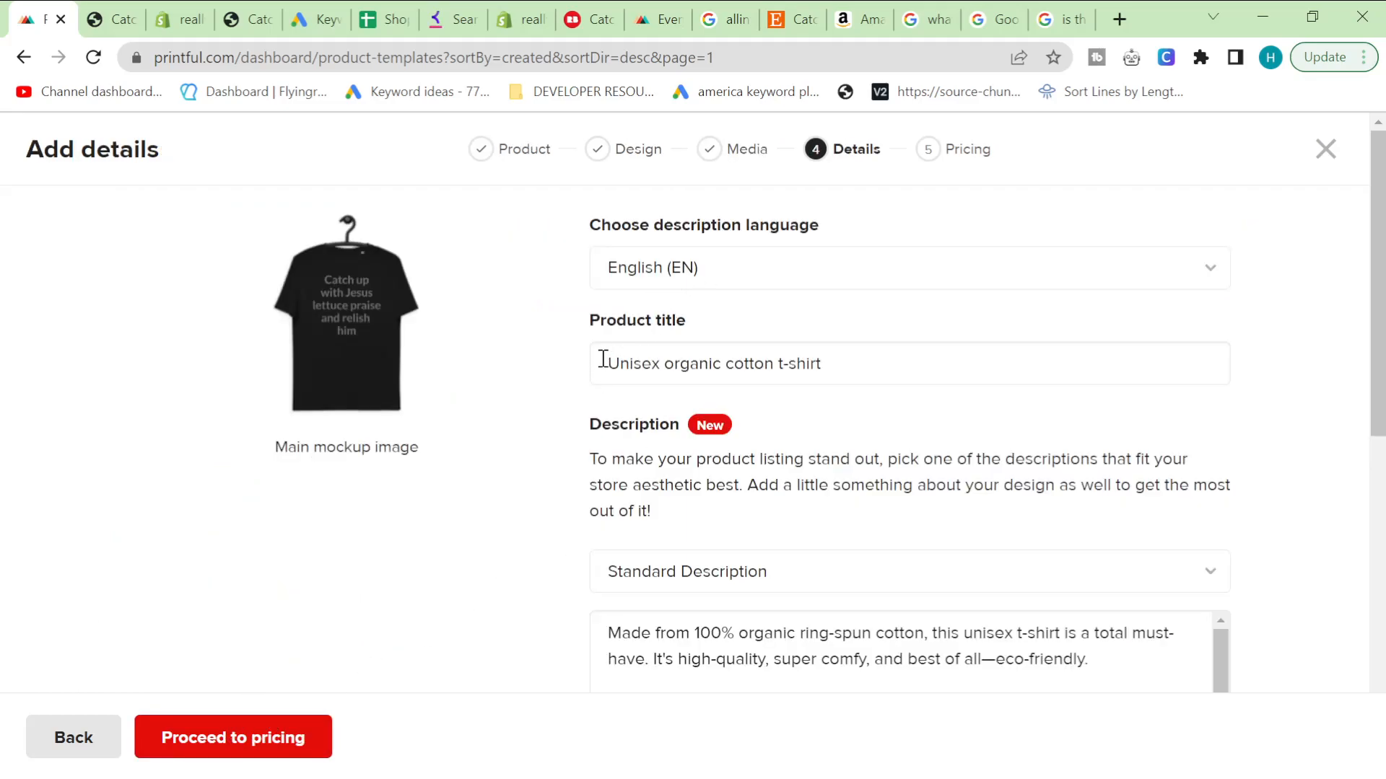
left_click(603, 358)
type("Catch up with Jesus lettuce praise and Relish him")
- Switch to the On trend description and insert "Catch up with Jesus lettuce praise and Relish him" above its bullet points
scroll(750, 626, "down", 2)
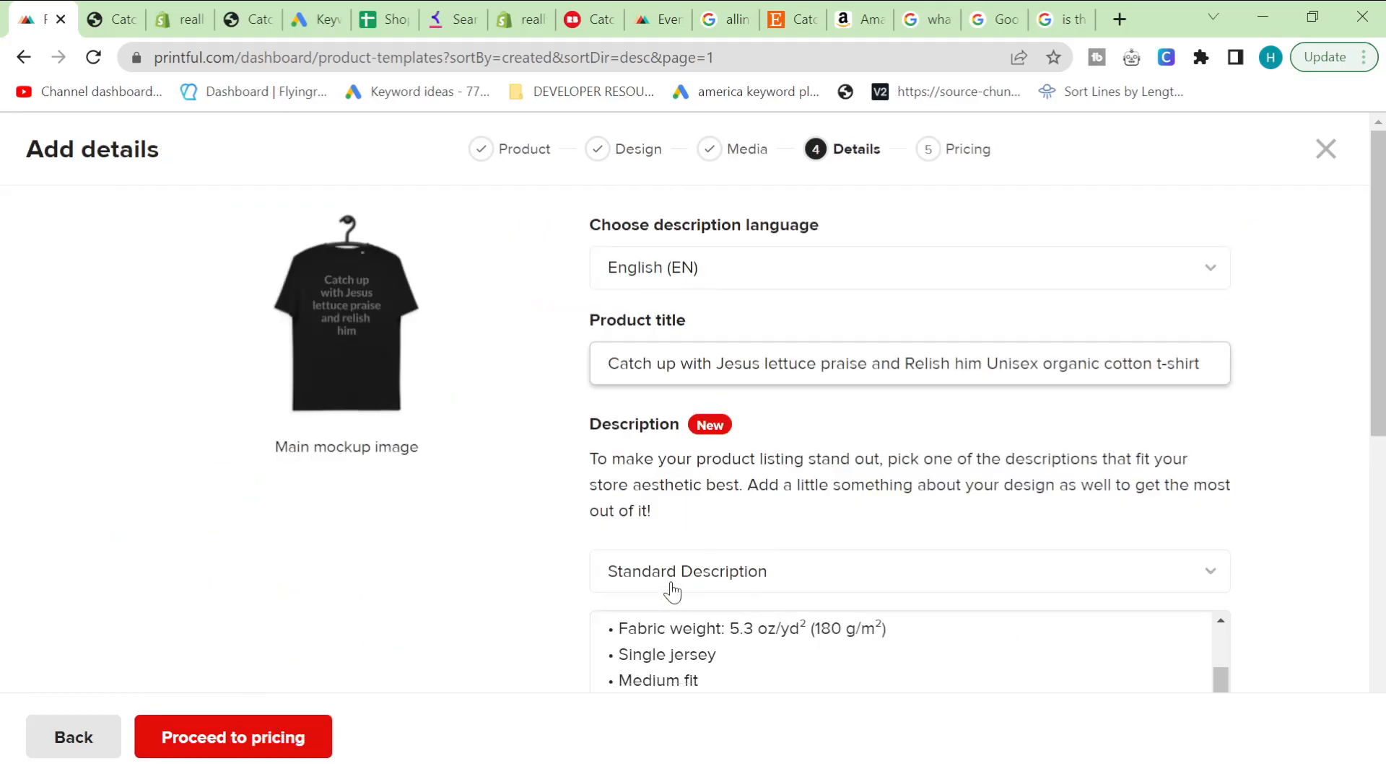
left_click(671, 572)
left_click(662, 712)
left_click(835, 679)
scroll(538, 512, "down", 1)
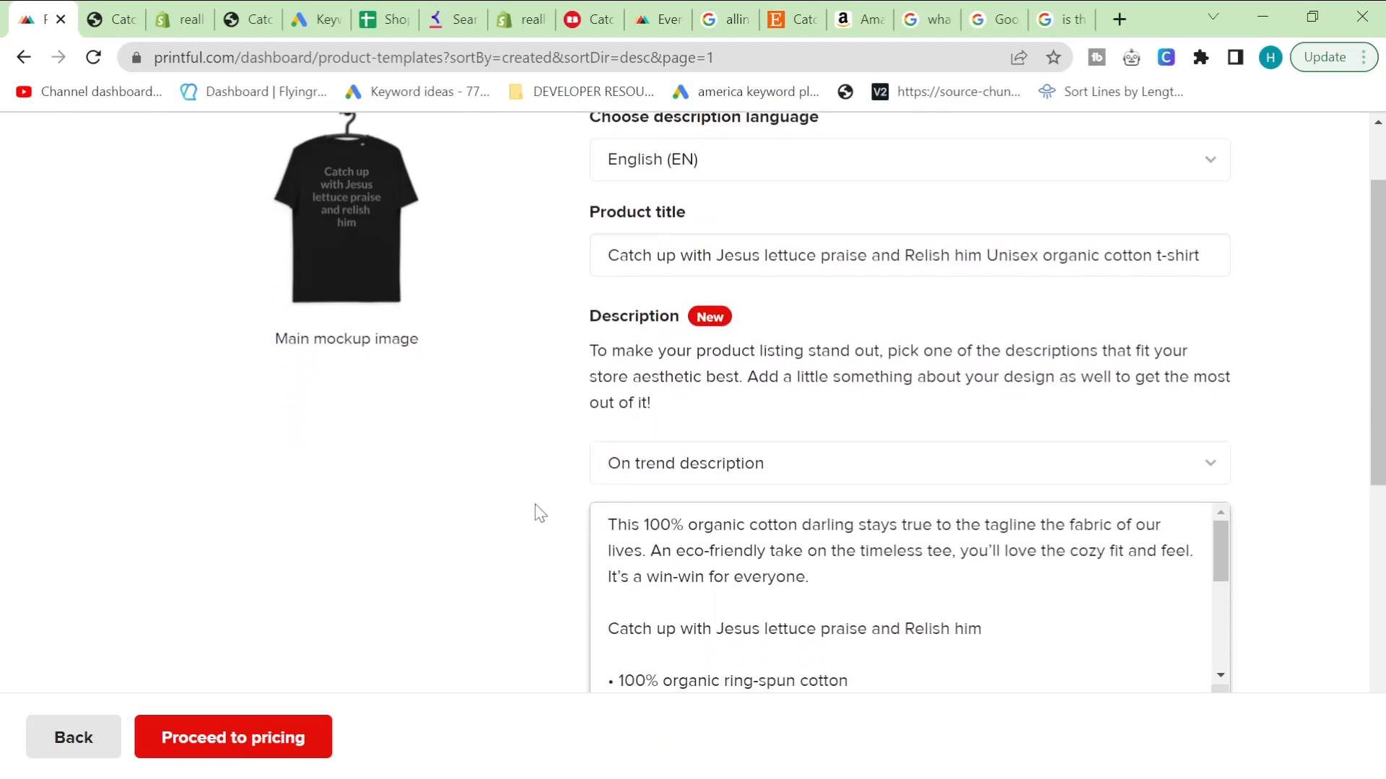
- Include the on-demand manufacturing benefits and attach the size guide to the product description
scroll(825, 638, "down", 1)
scroll(813, 520, "down", 3)
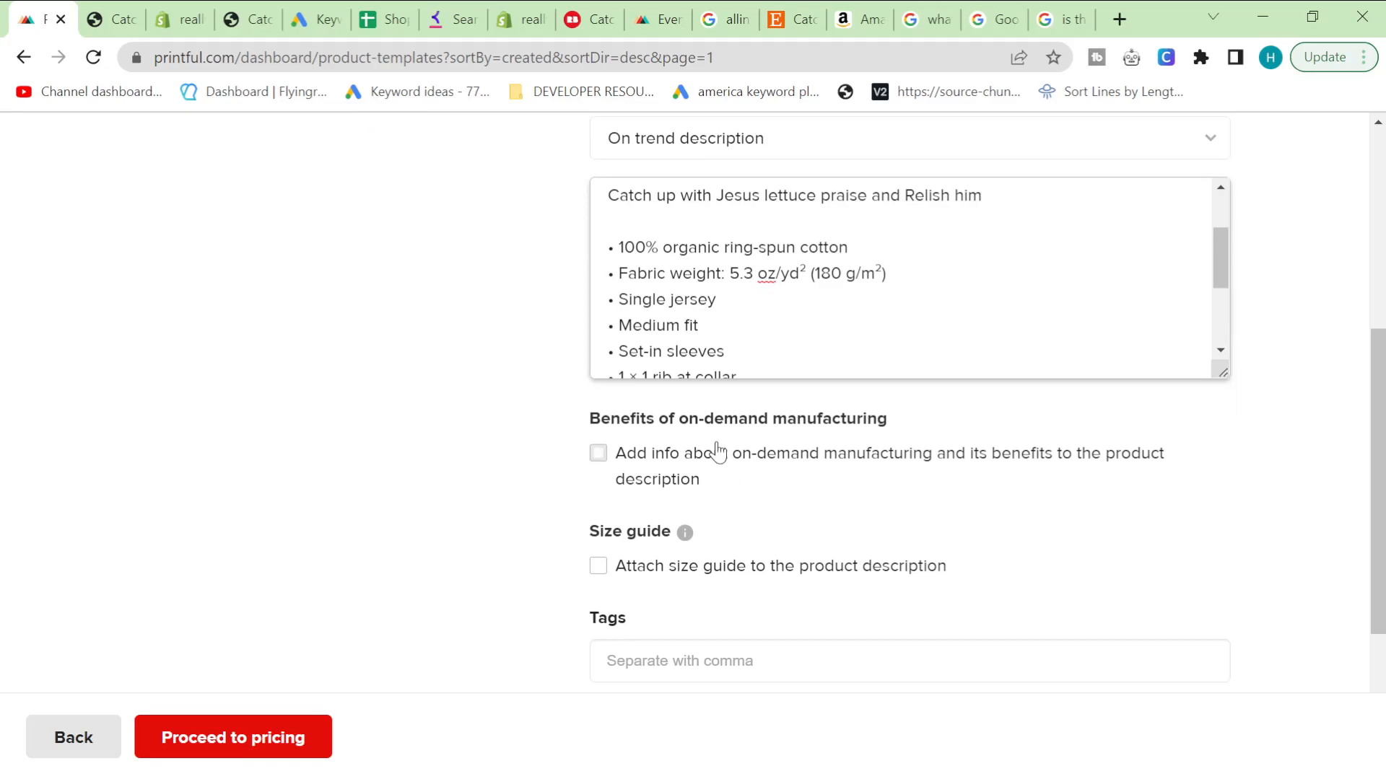
left_click(702, 508)
scroll(697, 517, "down", 1)
left_click(655, 674)
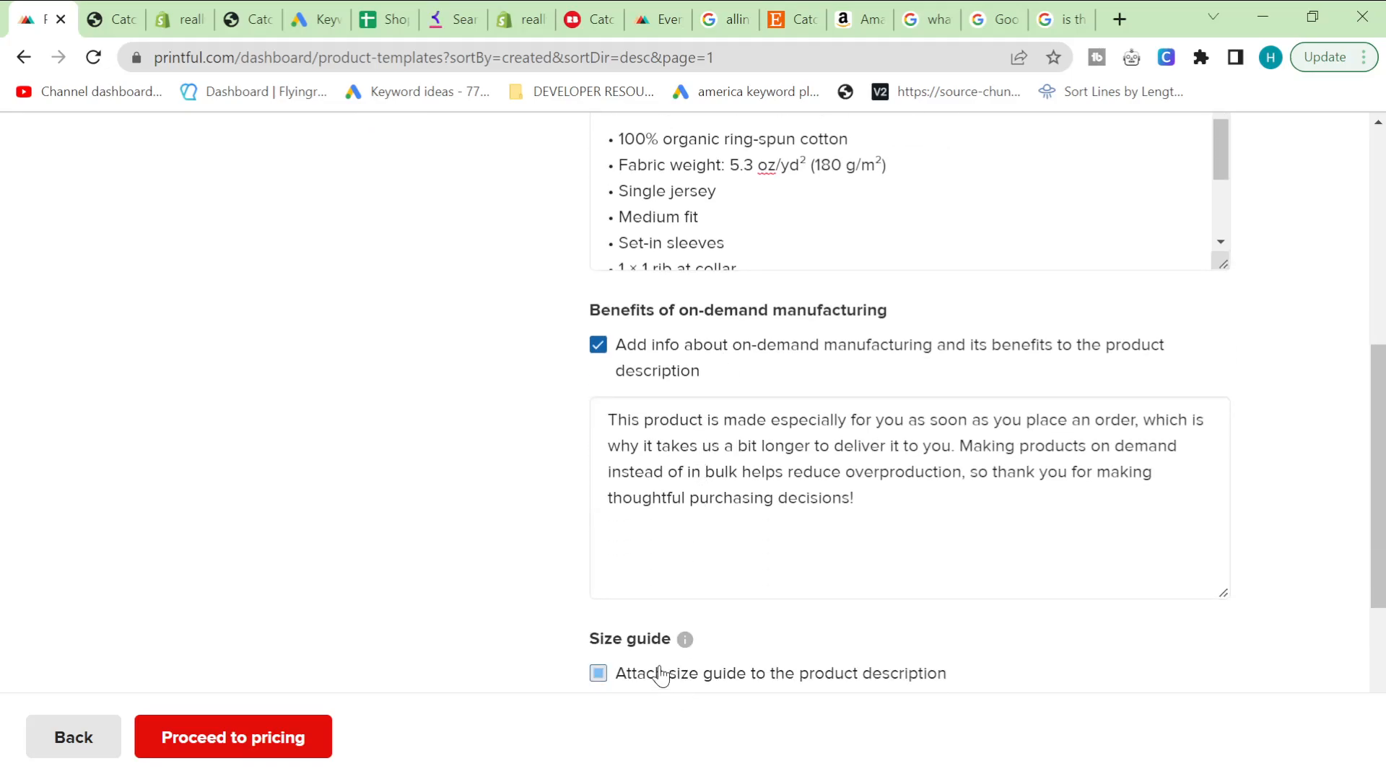
- Include both the Imperial and Metric measurement systems in the attached size guide
scroll(620, 628, "down", 3)
left_click(668, 440)
left_click(653, 477)
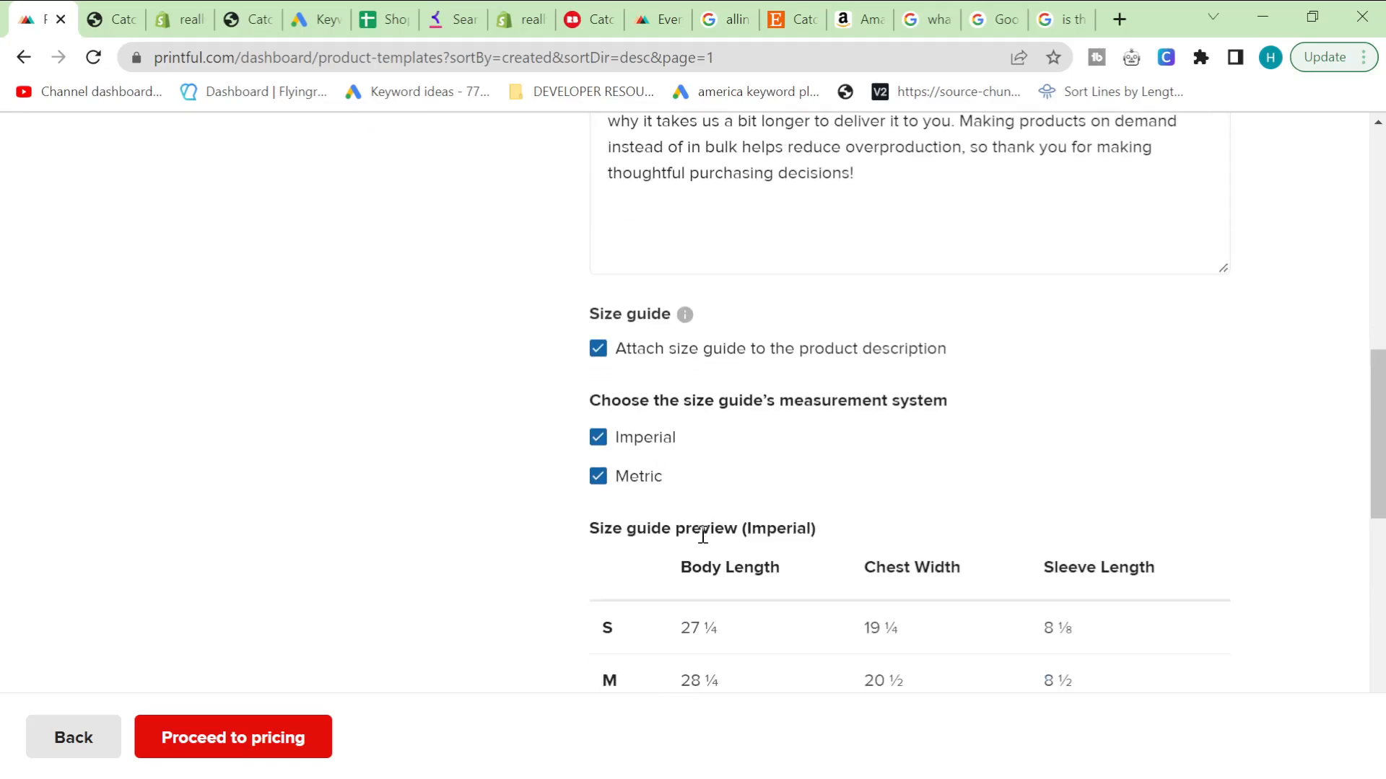
scroll(707, 549, "down", 3)
scroll(711, 556, "down", 6)
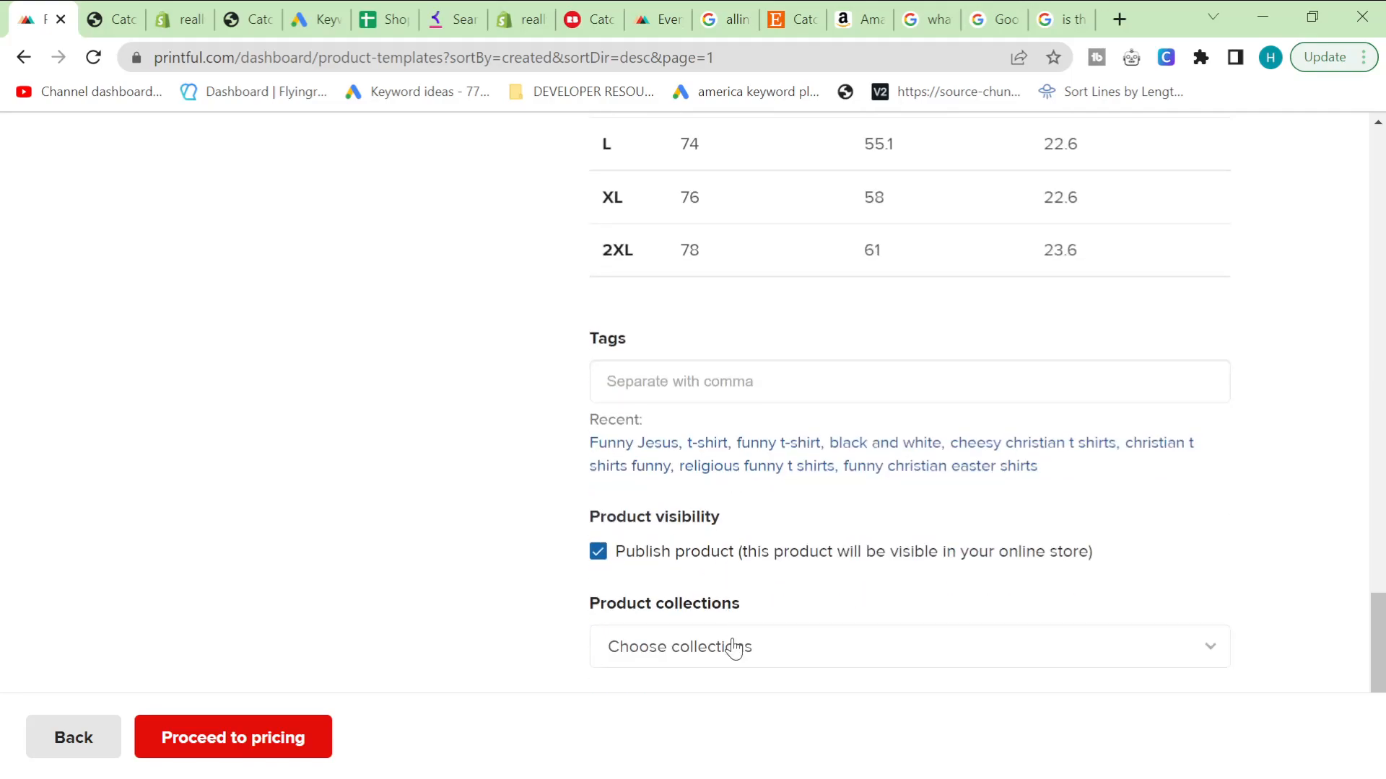
left_click(719, 653)
left_click(422, 543)
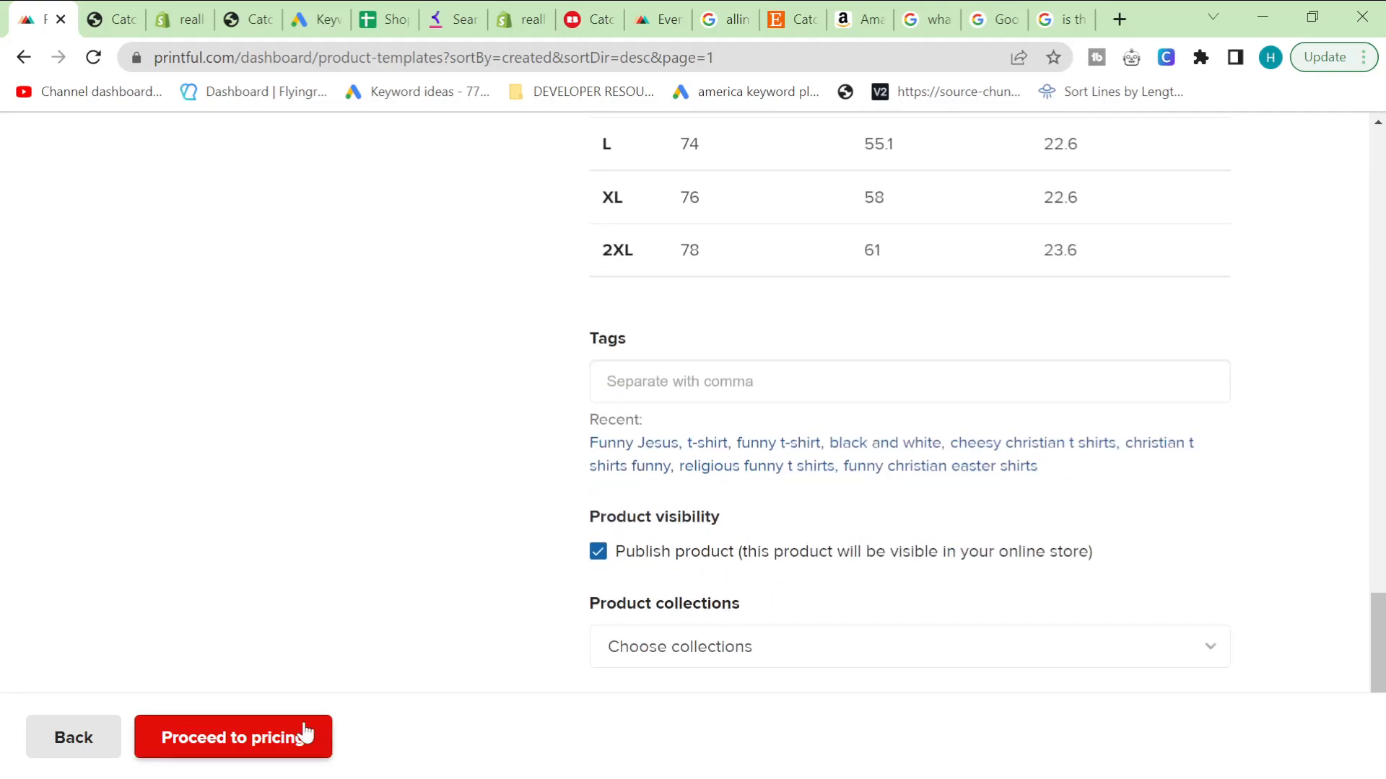
left_click(303, 732)
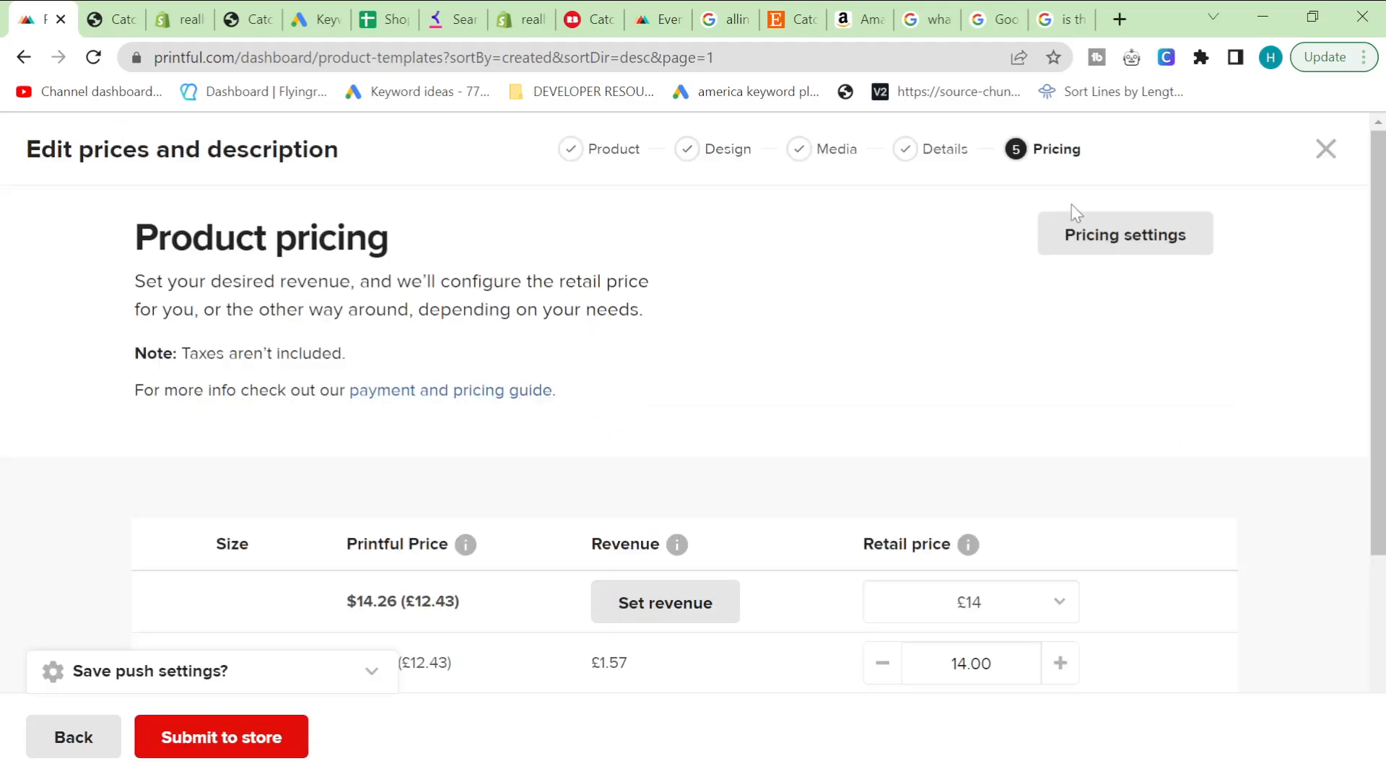
left_click(906, 152)
- Add all the recent tags to the product, from Funny Jesus and t-shirt through religious funny t shirts and funny christian easter shirts
scroll(664, 527, "down", 5)
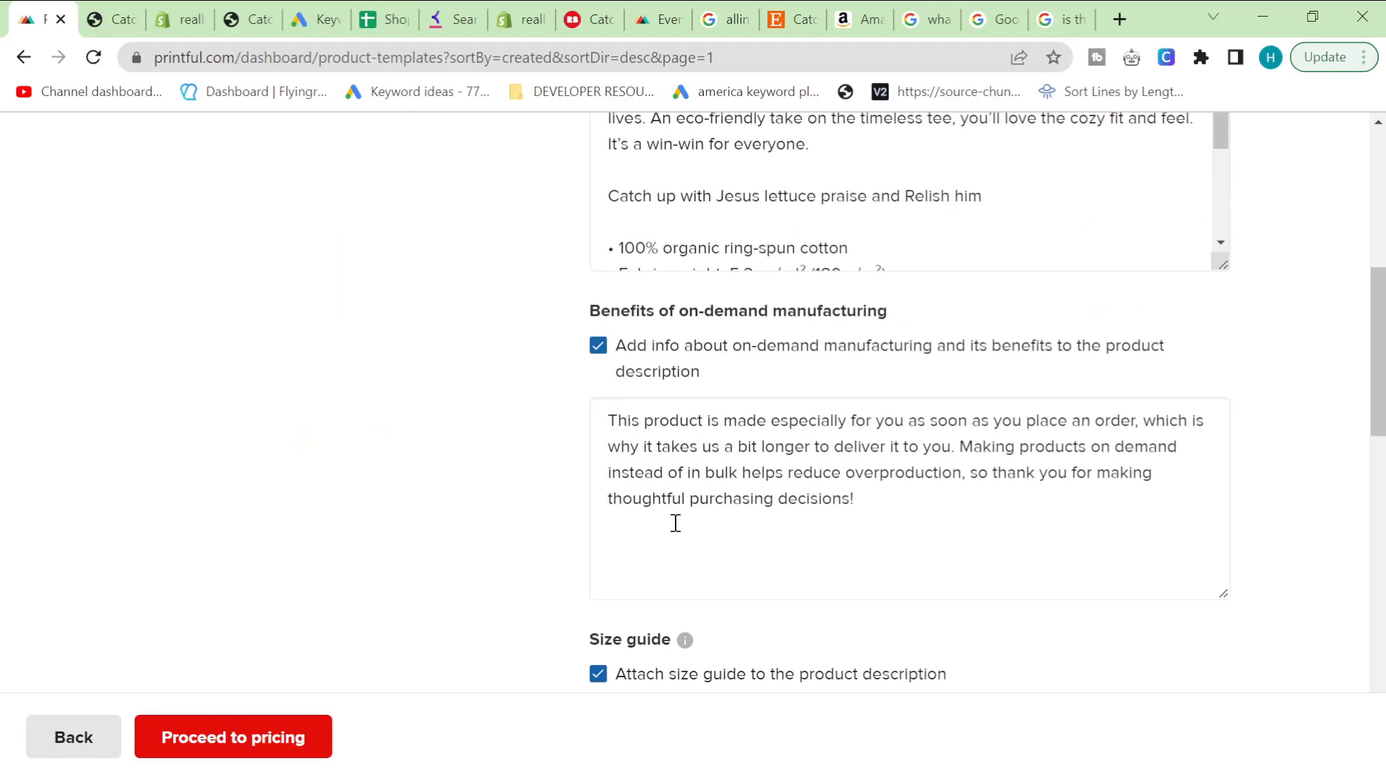
scroll(664, 527, "down", 15)
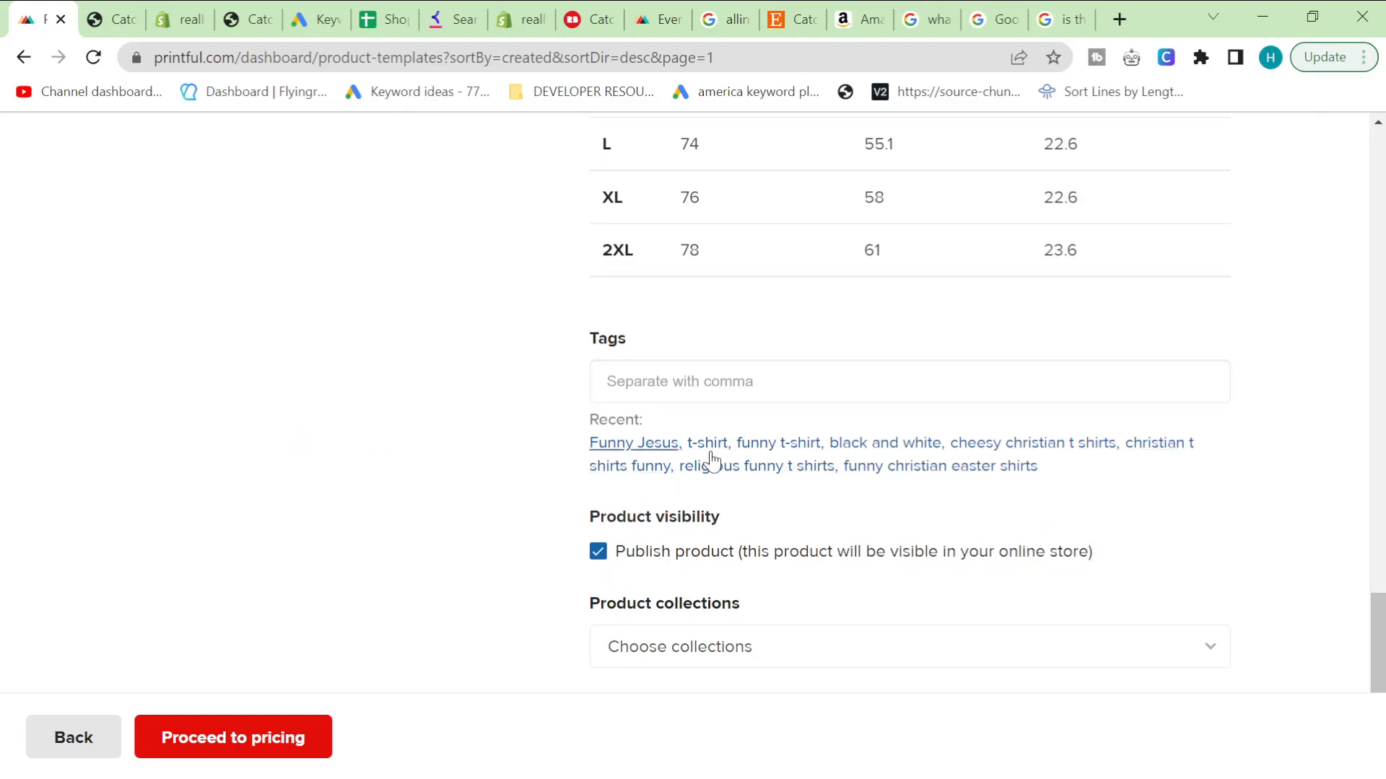
left_click(709, 451)
left_click(799, 451)
left_click(913, 448)
left_click(1029, 443)
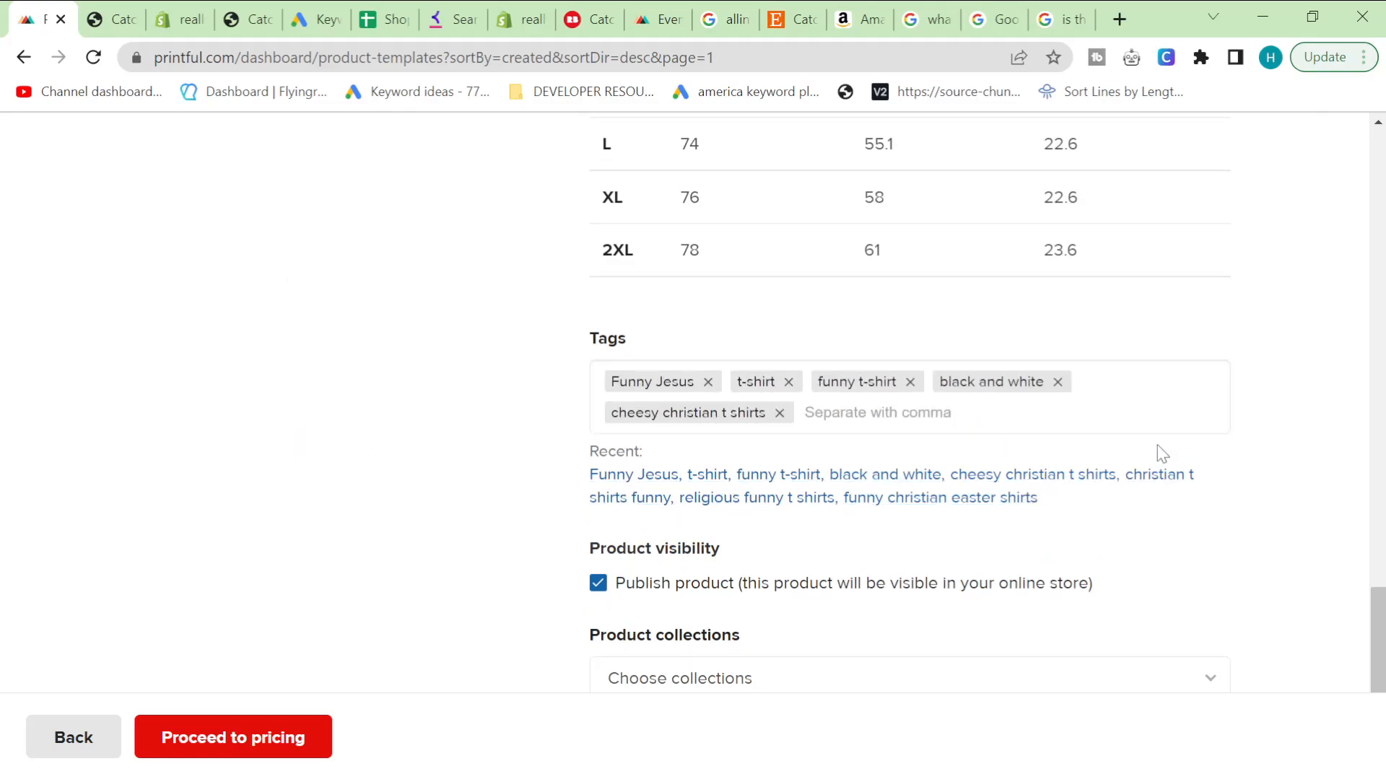
left_click(1180, 480)
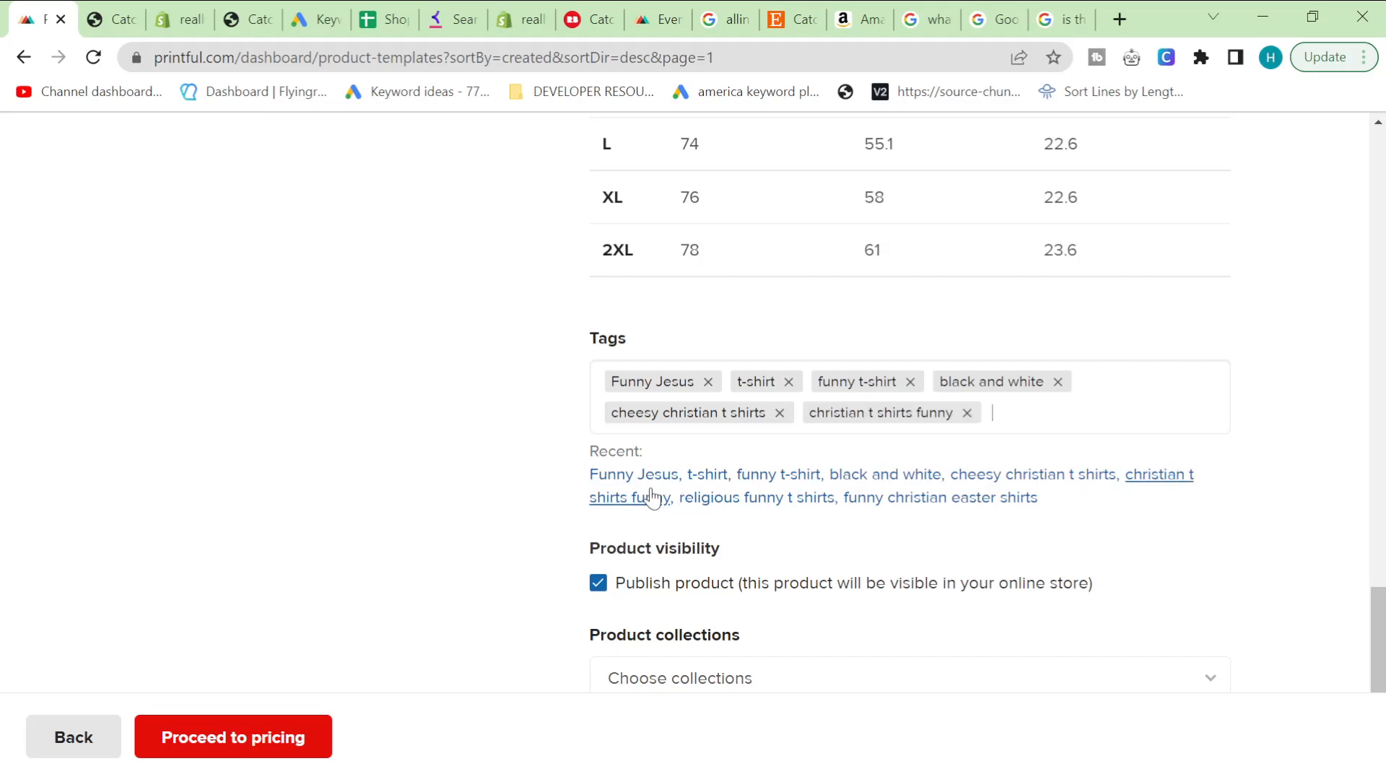
left_click(614, 497)
left_click(755, 498)
left_click(902, 499)
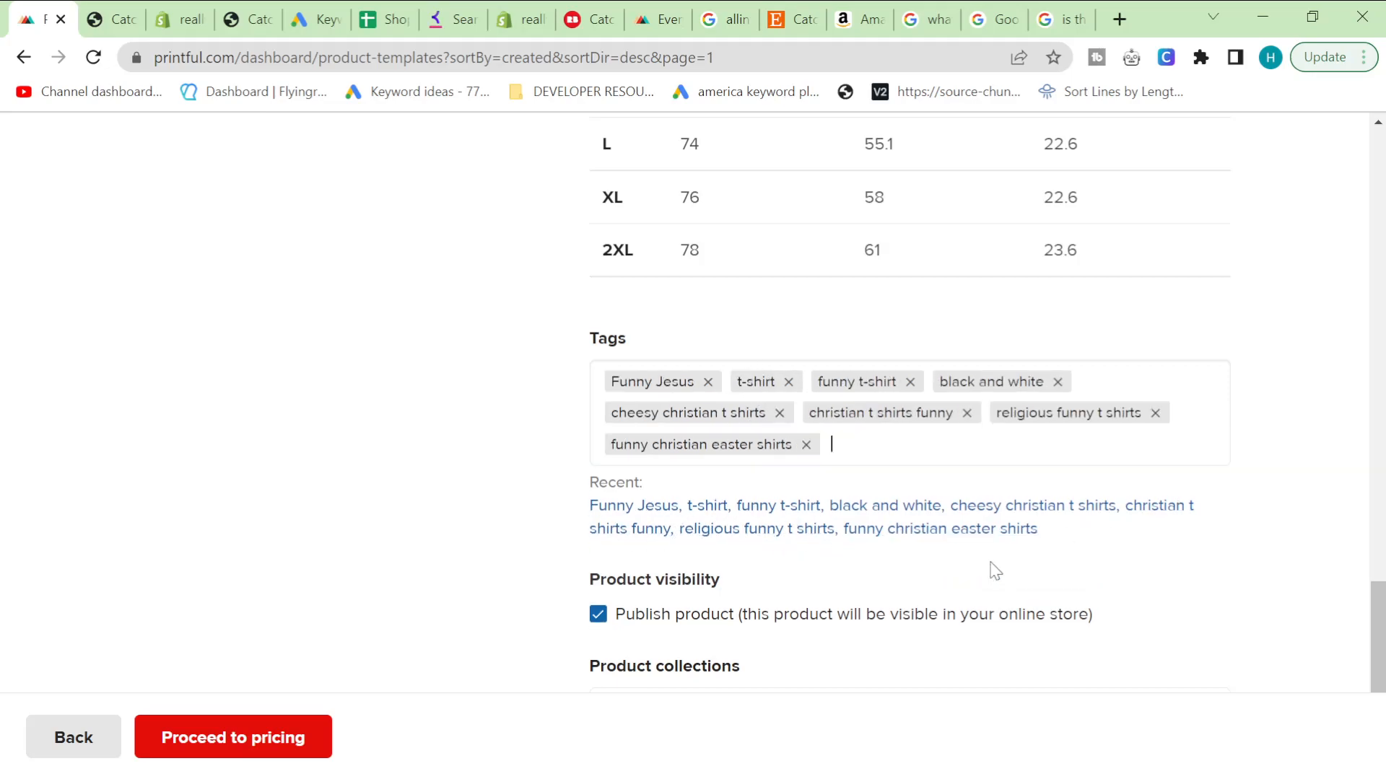
scroll(711, 649, "down", 1)
left_click_drag(1377, 650, 1382, 704)
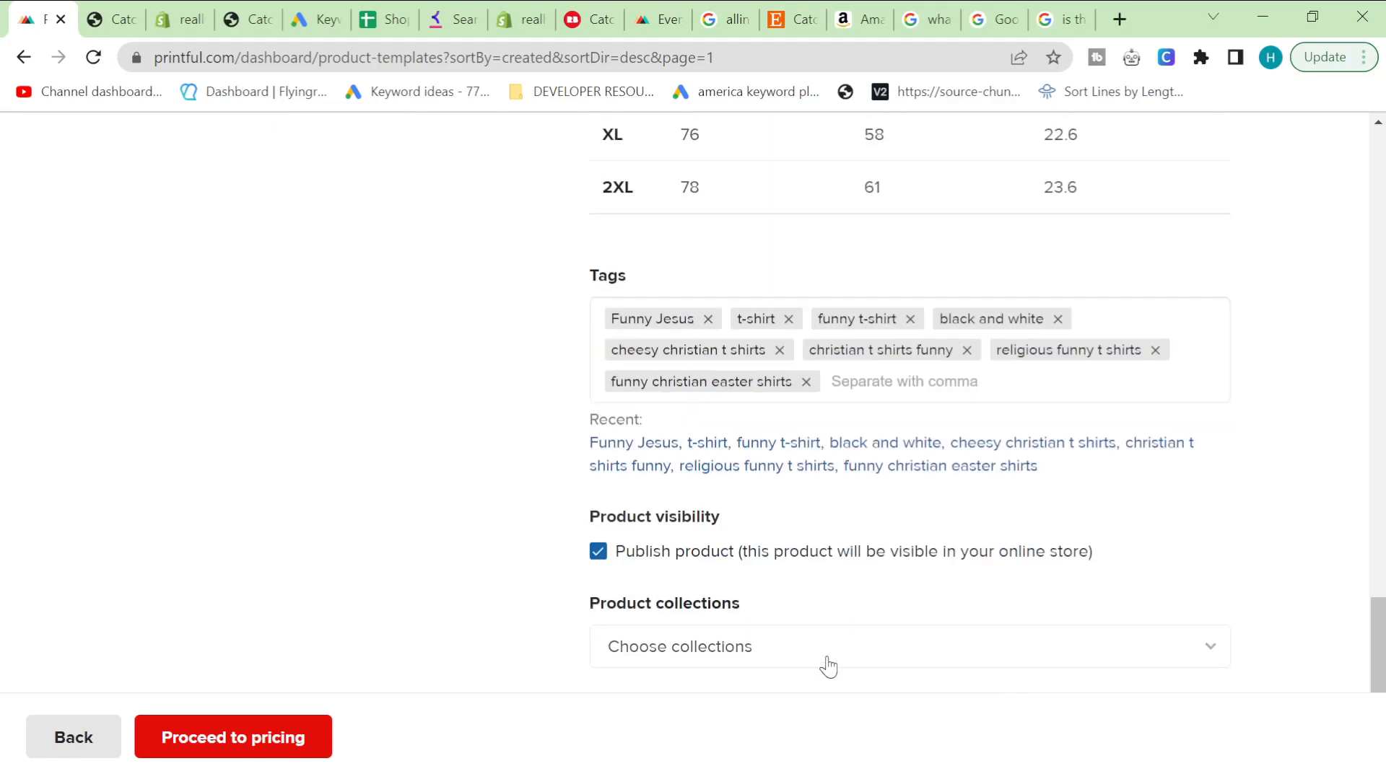
- Proceed to pricing, set the retail price for all sizes to £18.99 and submit the product to the store
left_click(249, 735)
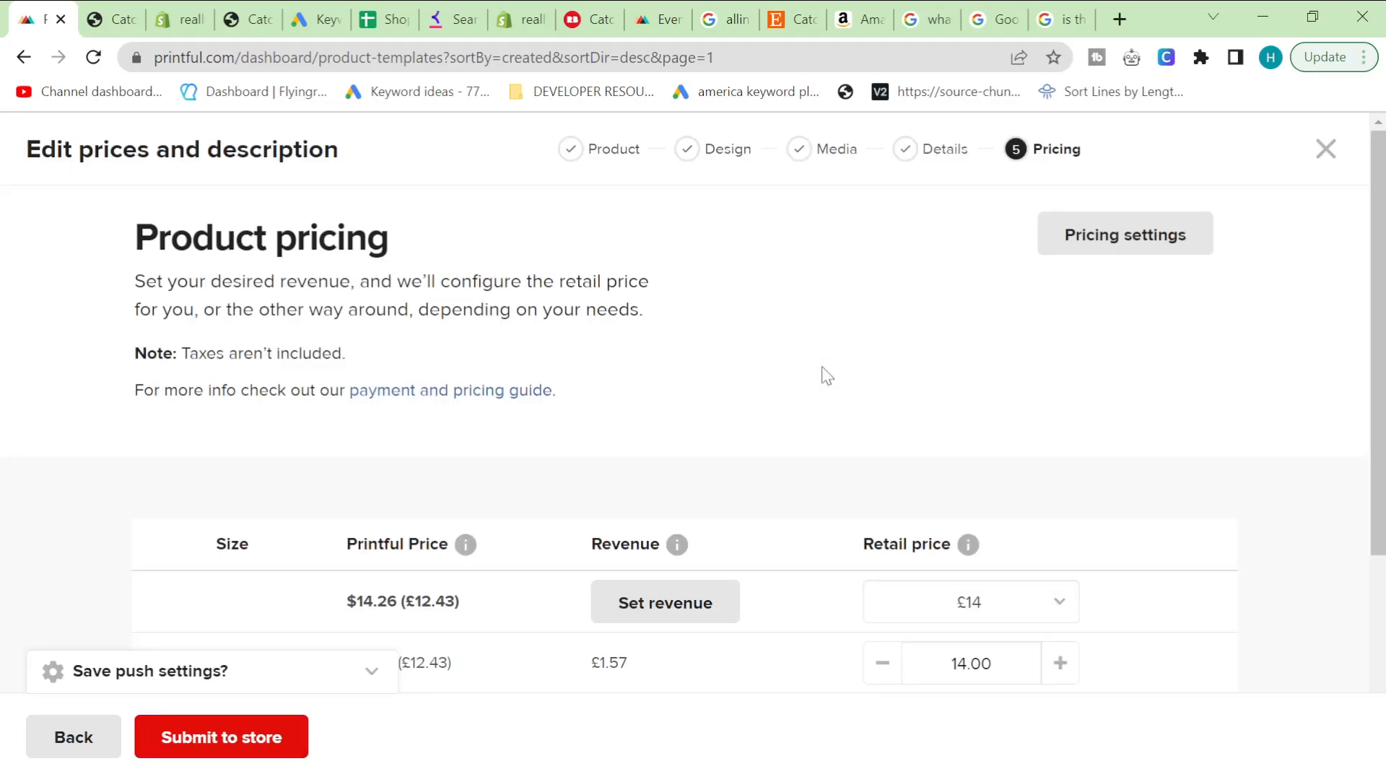
left_click(980, 603)
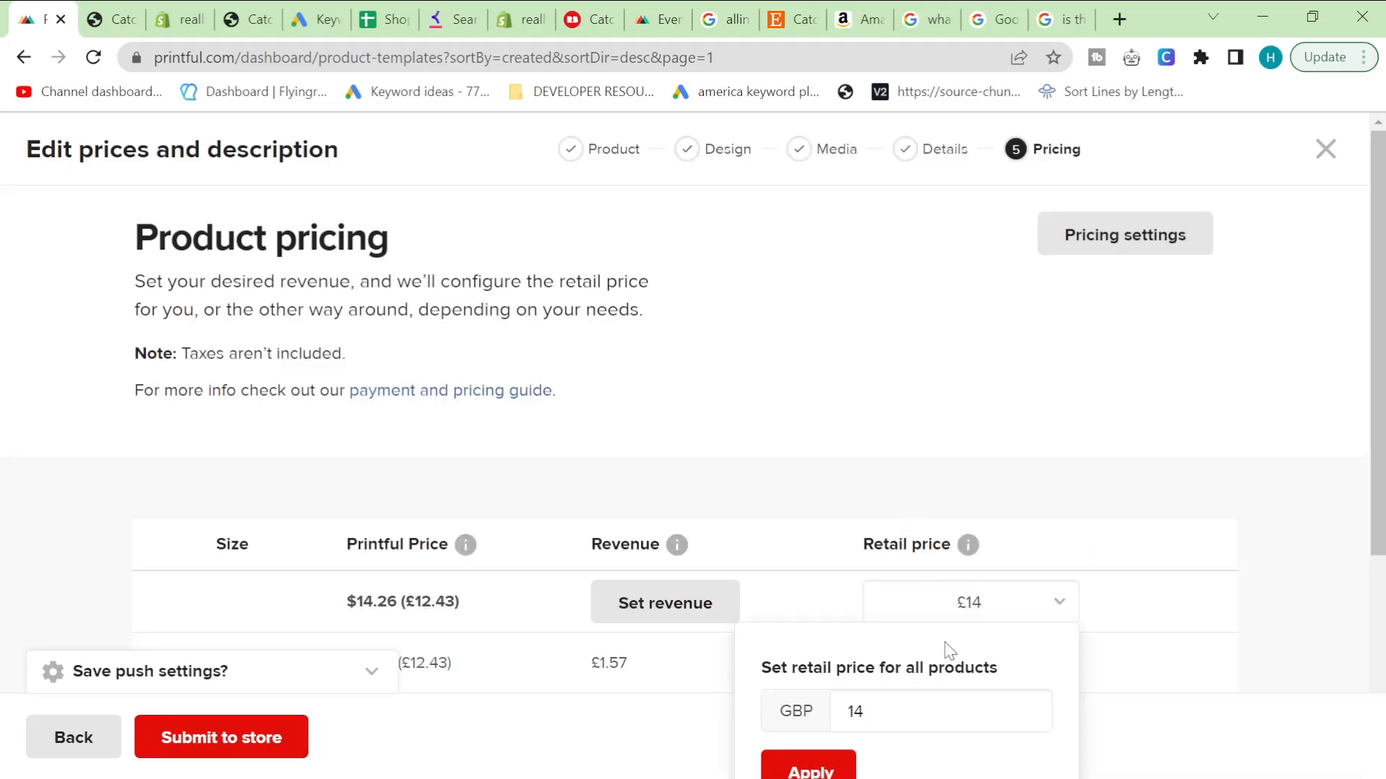
type("18.99")
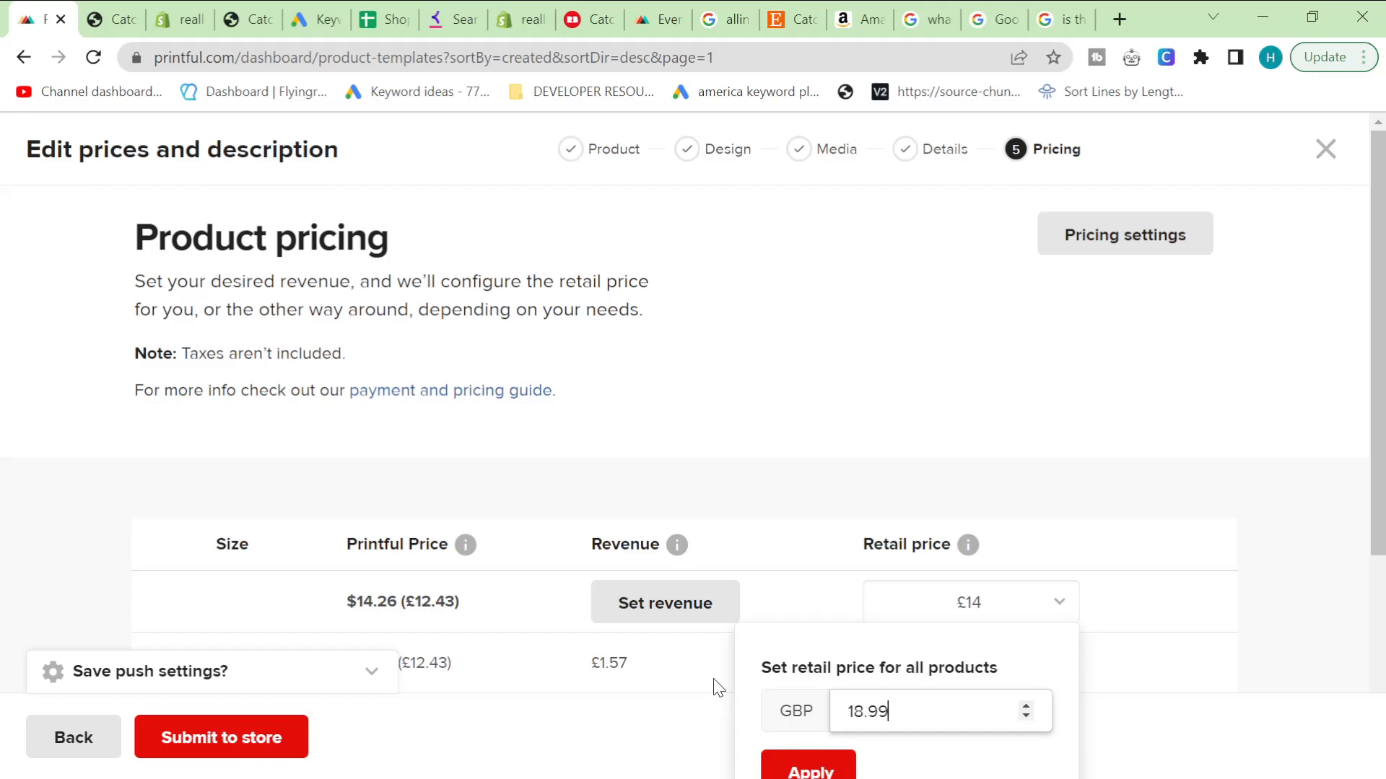
scroll(877, 545, "down", 3)
left_click(840, 570)
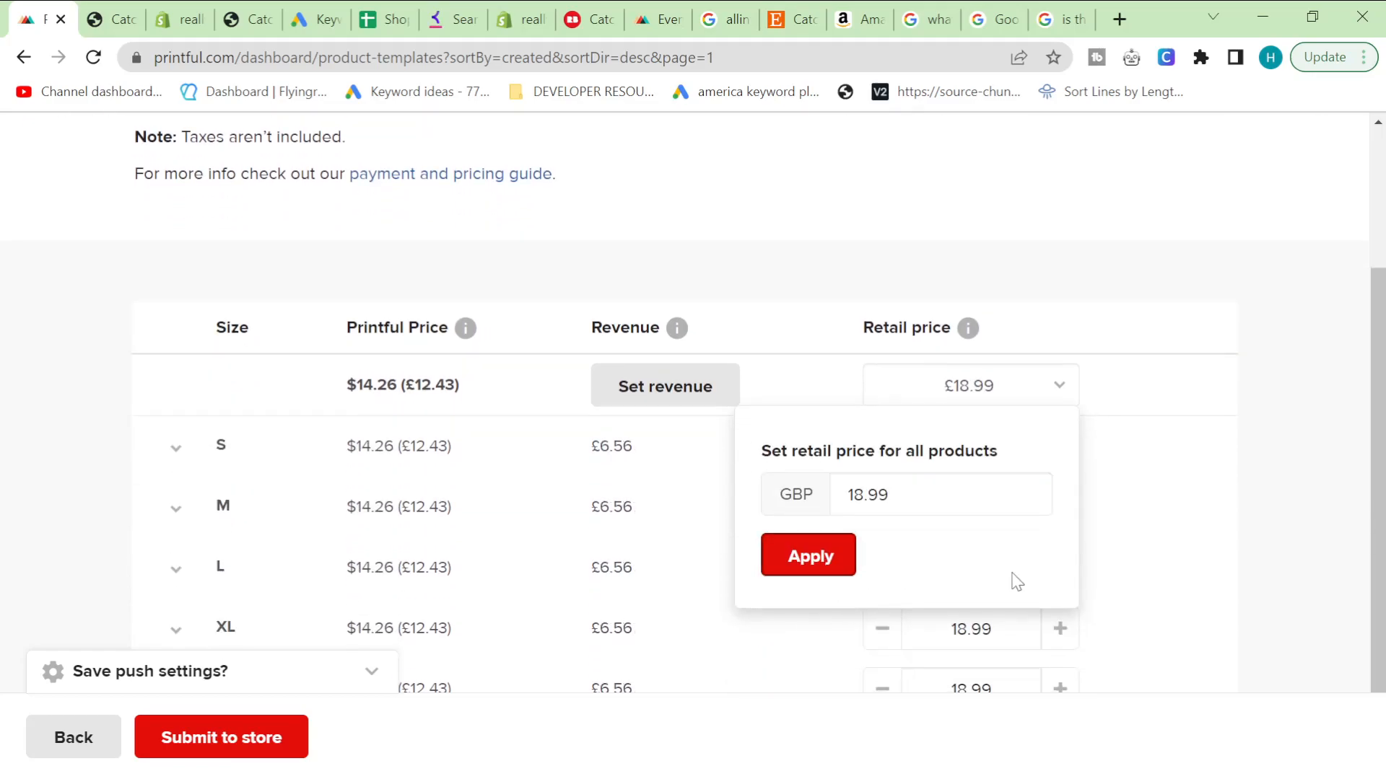
left_click(1141, 566)
left_click(281, 738)
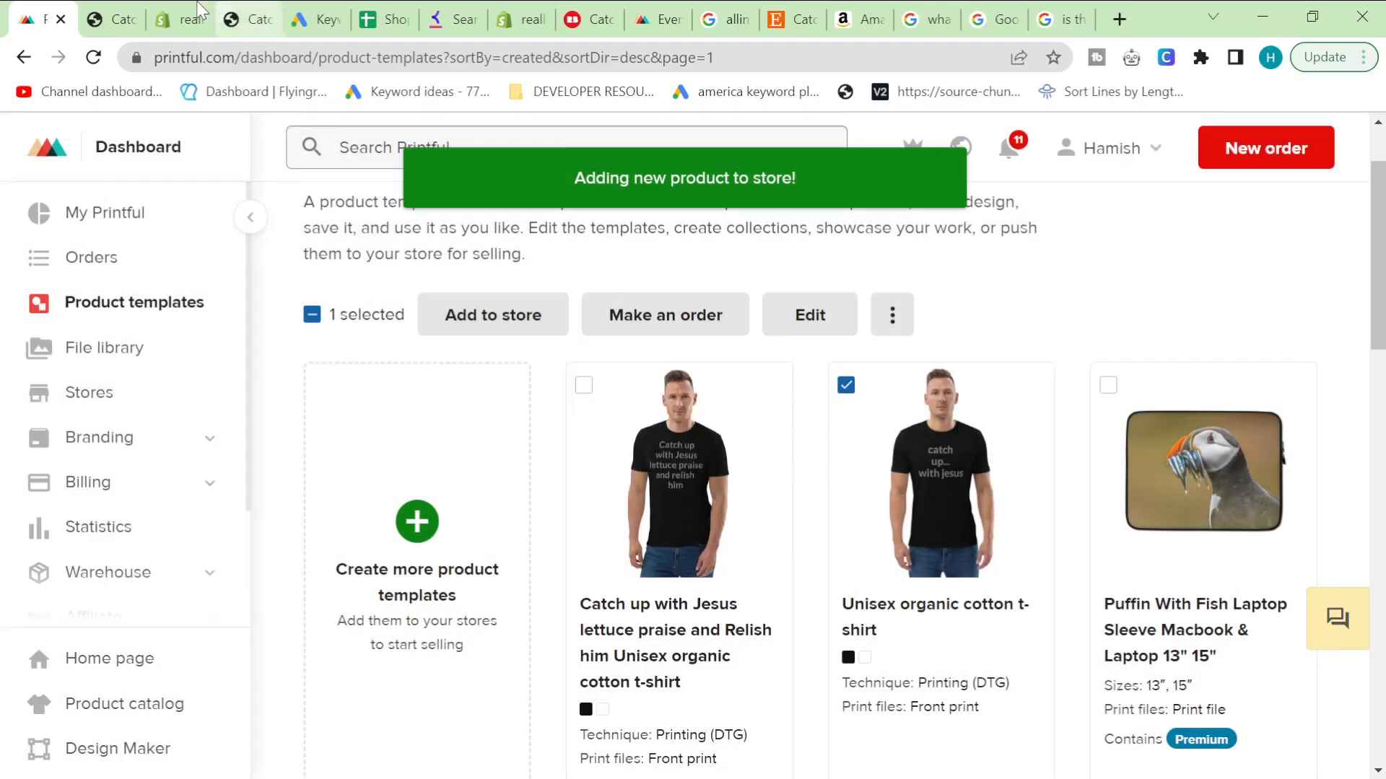
- Switch to the reallyamazingtshirts Shopify admin and start a new collection
left_click(114, 19)
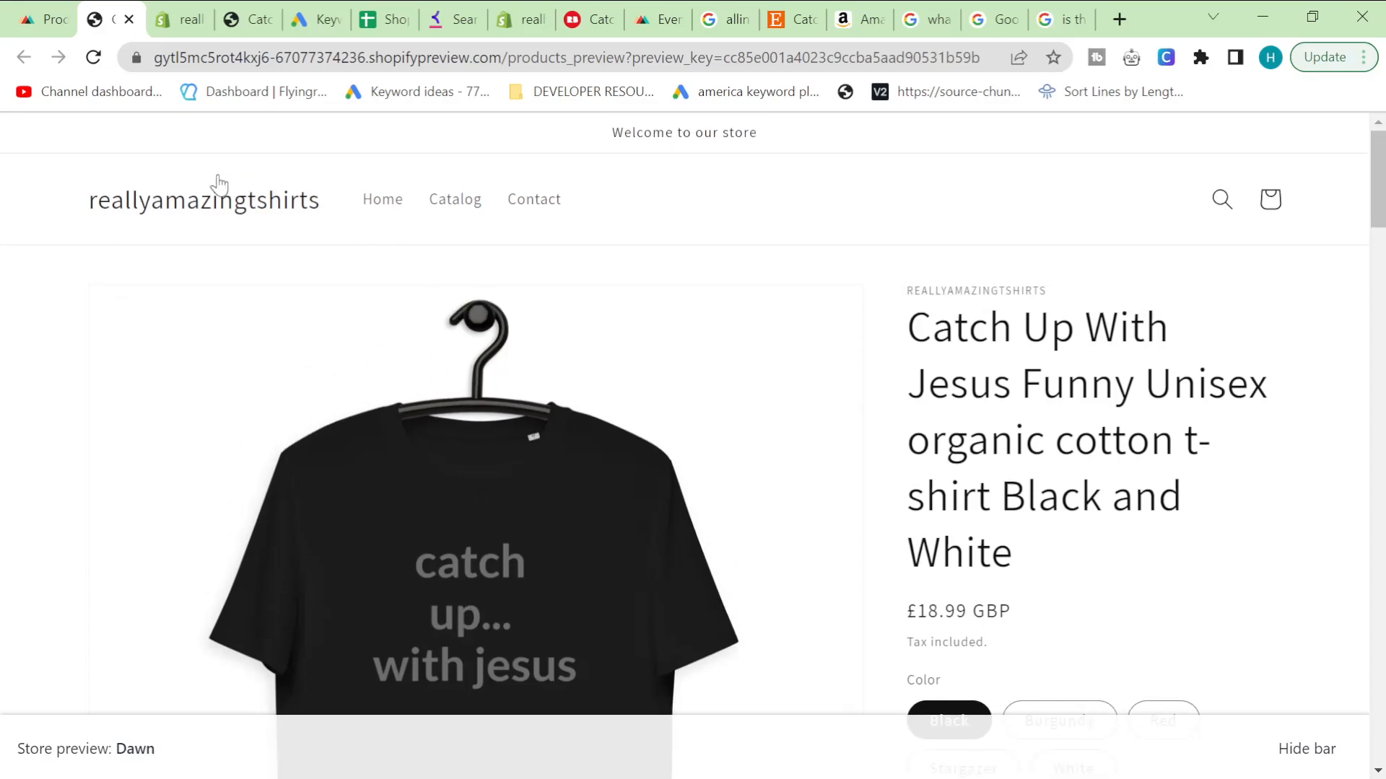
left_click(177, 11)
left_click(108, 389)
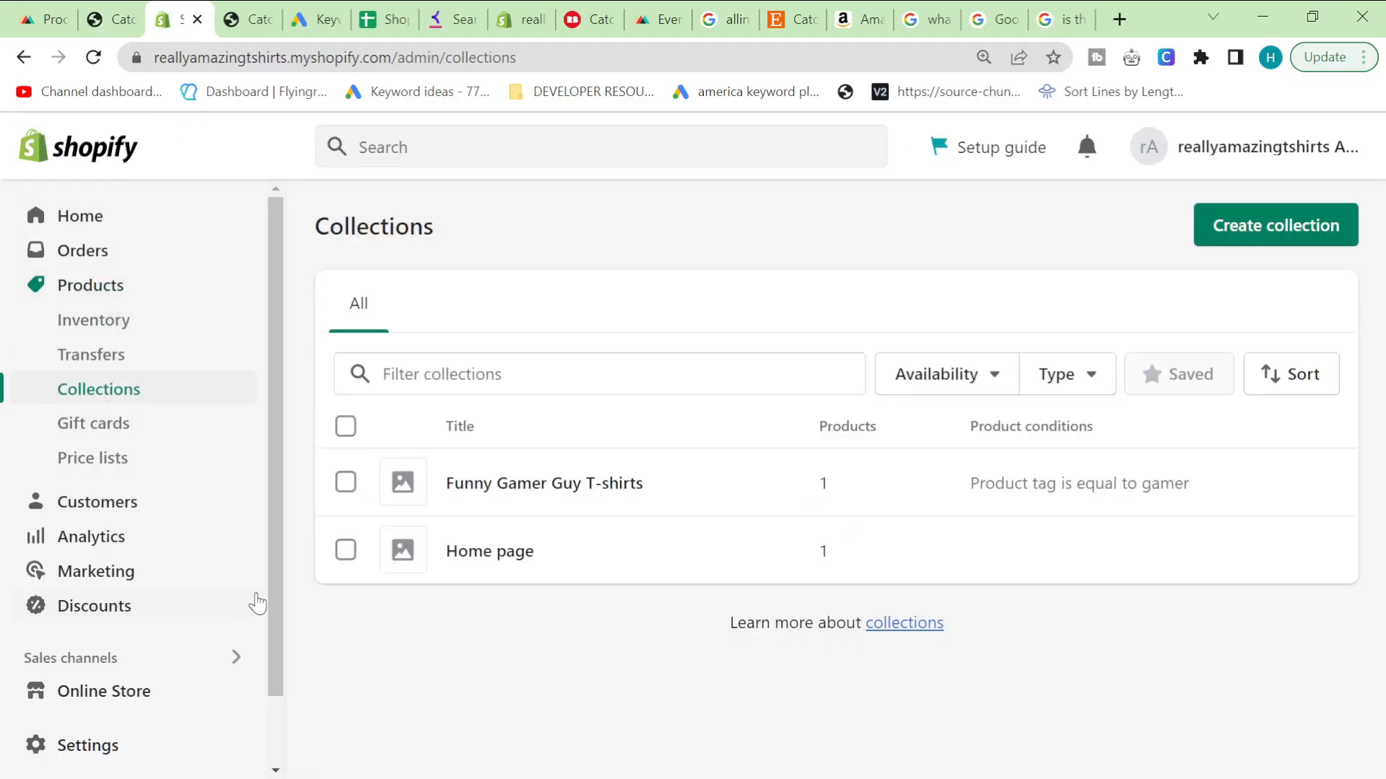
left_click(1229, 226)
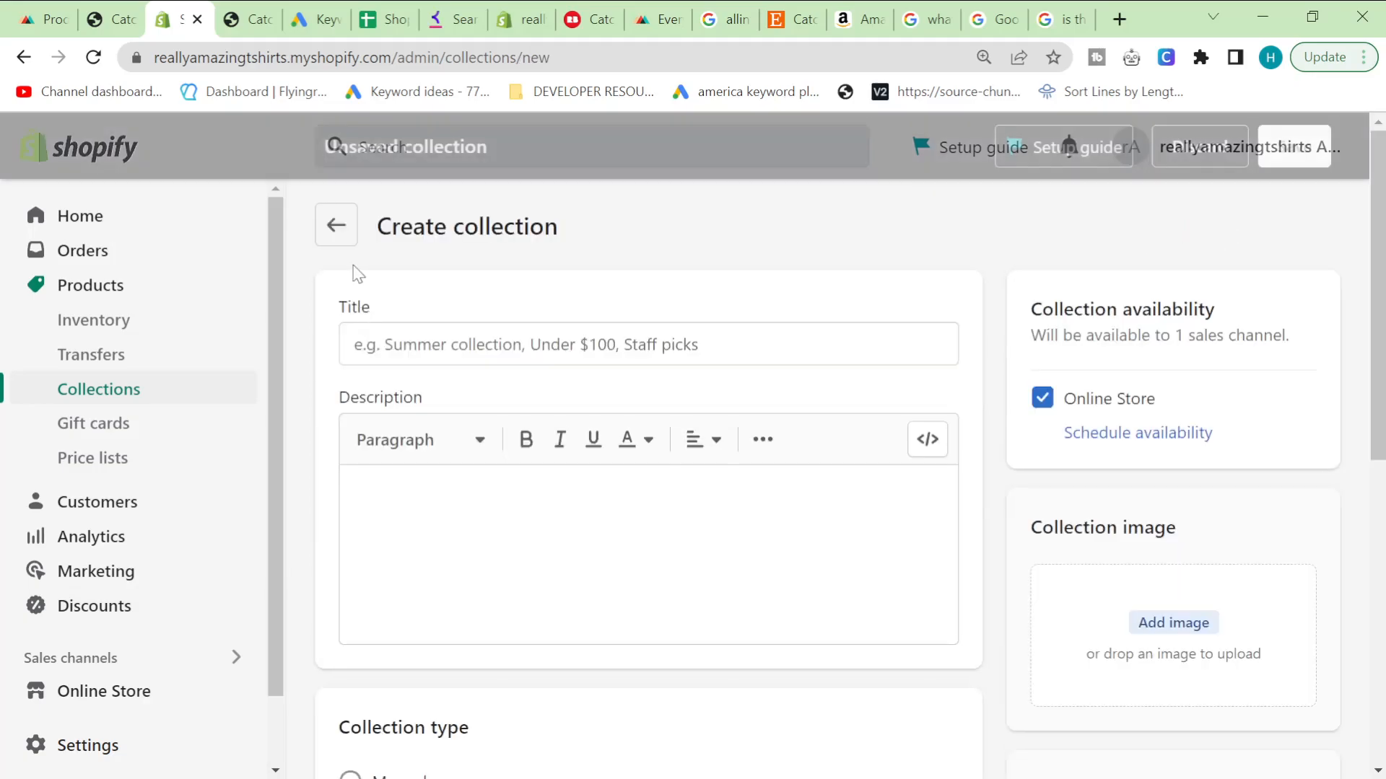
left_click(472, 335)
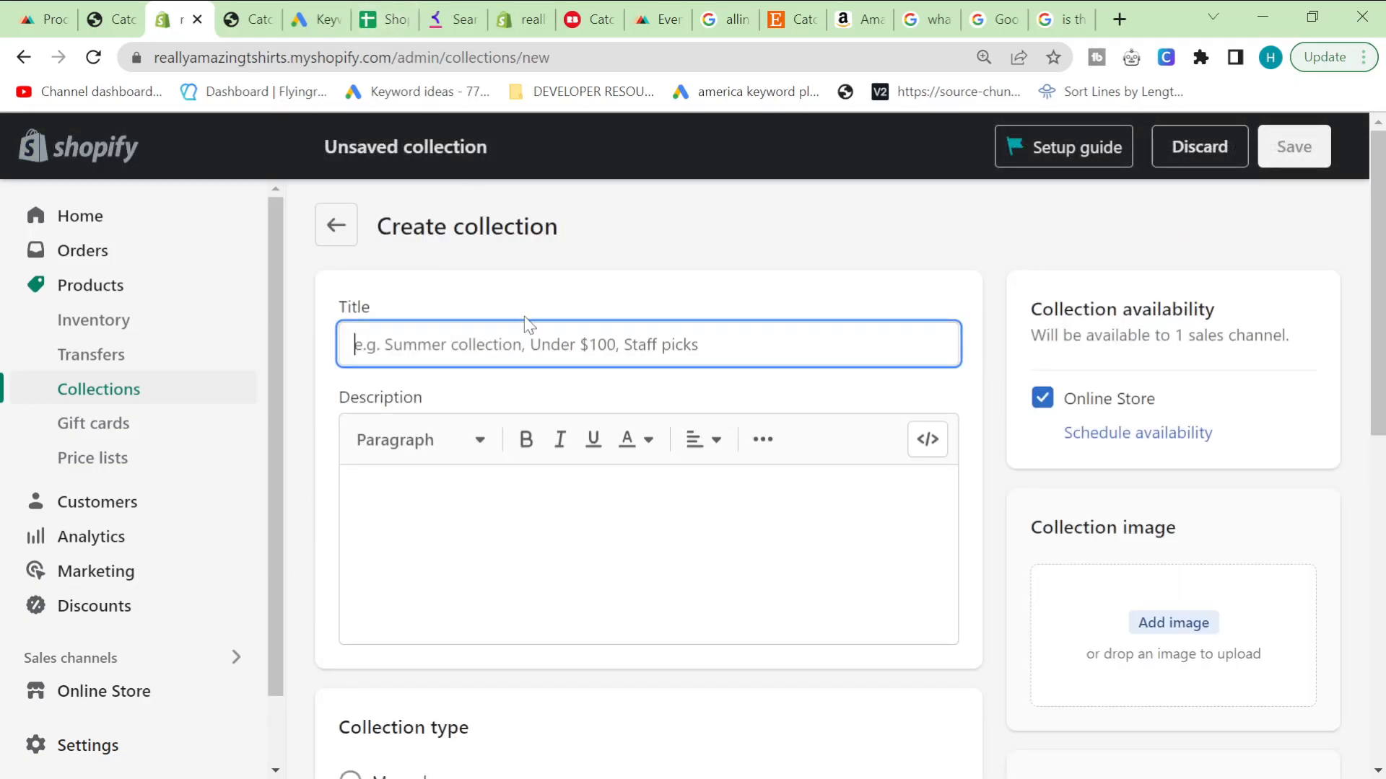
- Copy the keyword "cheesy christian t shirts" from the Shopify Collection tags spreadsheet into the new collection's title
left_click(311, 19)
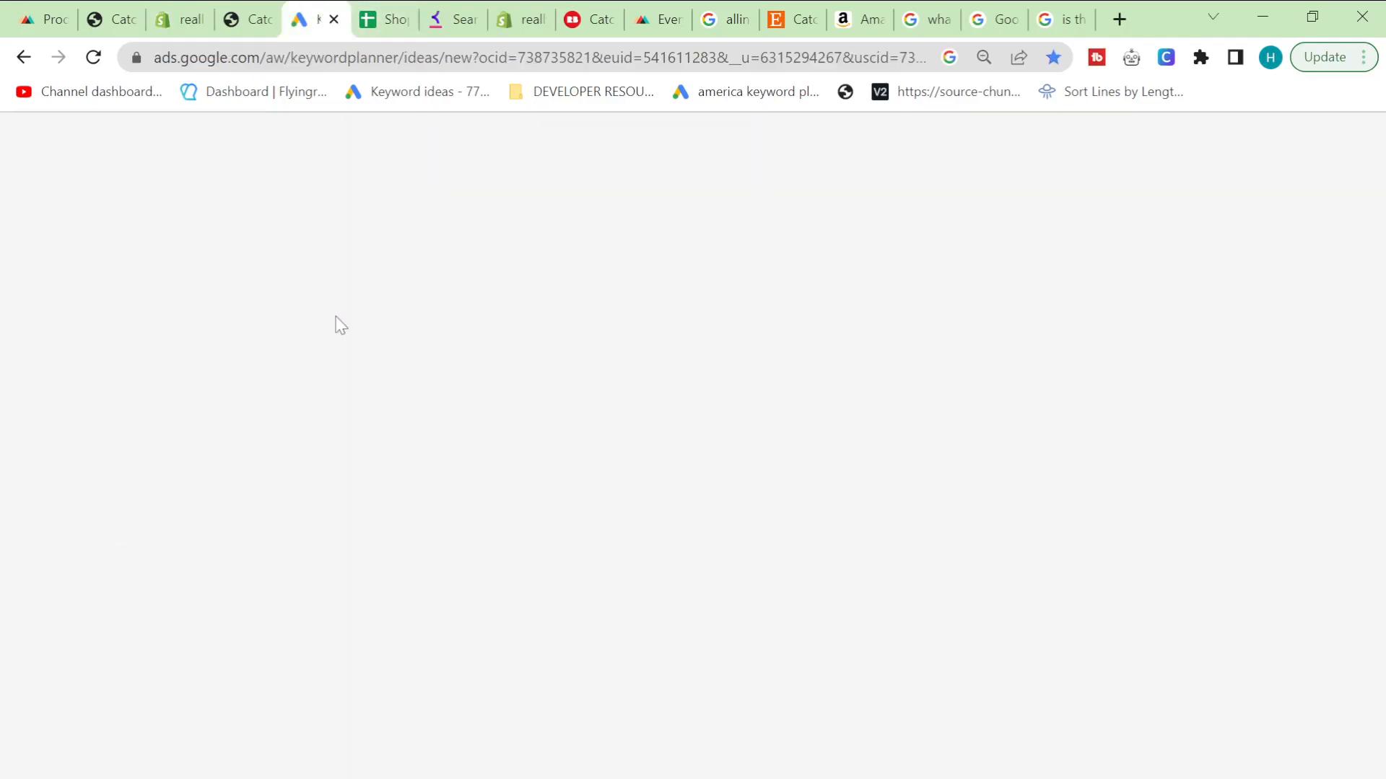
scroll(319, 614, "down", 2)
scroll(386, 656, "up", 8)
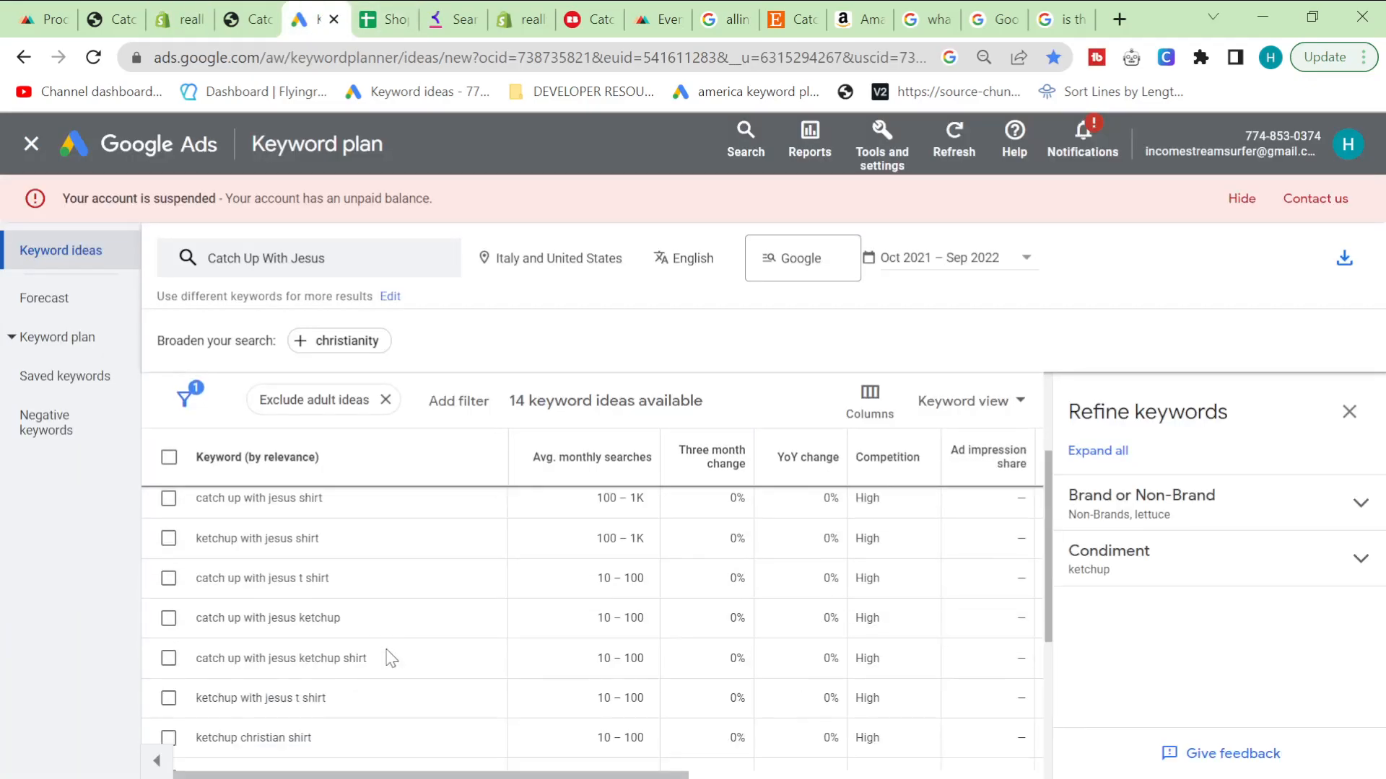
left_click_drag(383, 19, 310, 18)
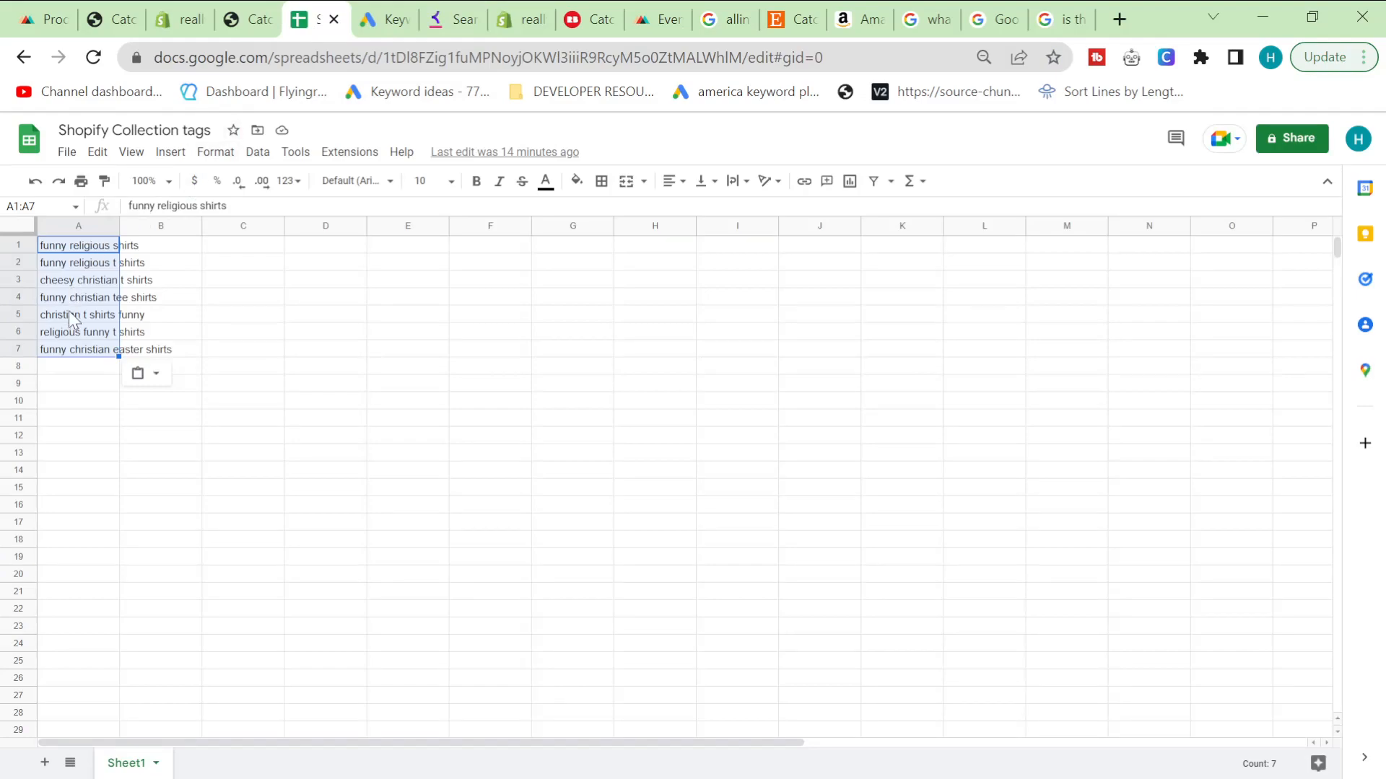
left_click(106, 280)
left_click(229, 18)
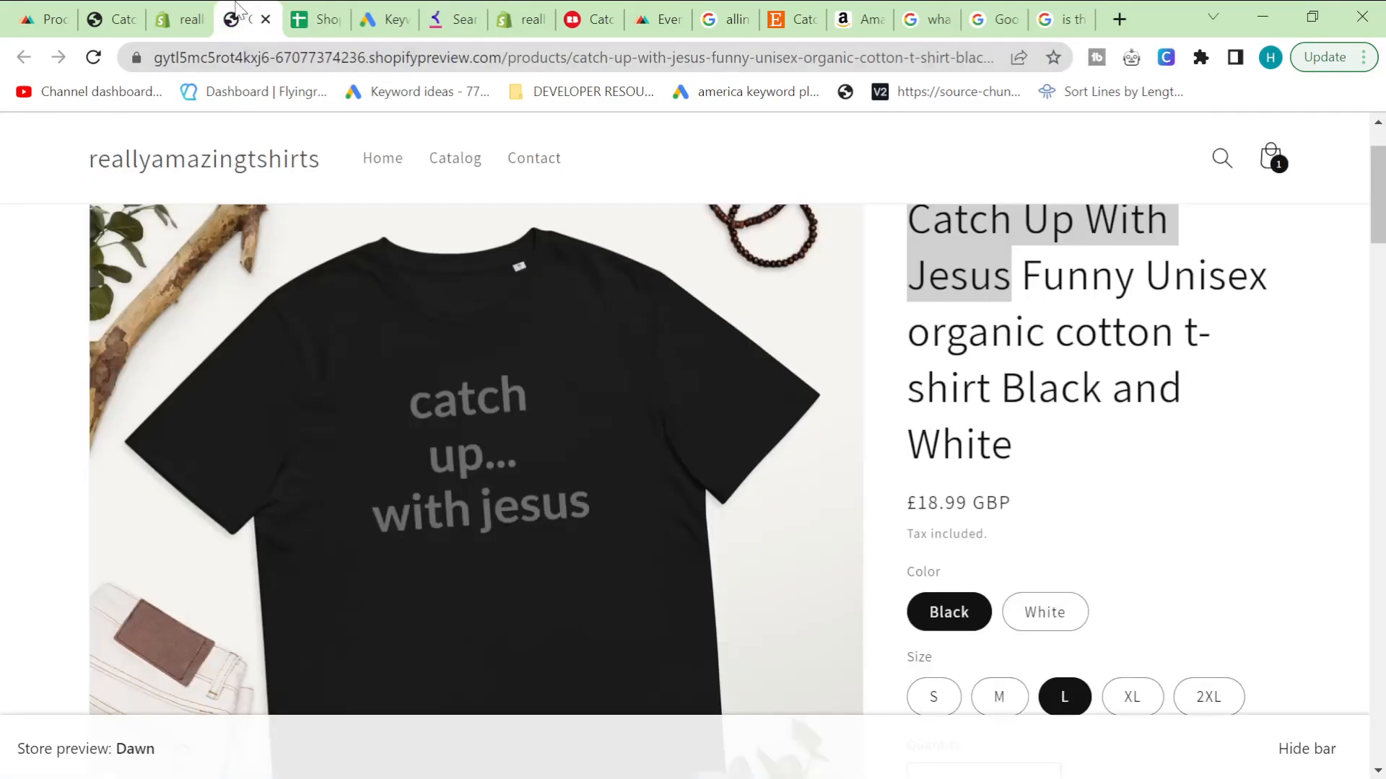
left_click(180, 19)
type("cheesy christian t shirts")
- Capitalize "Cheesy" in the collection title and insert "Funny" after it
left_click(363, 344)
key("BackSpace")
type("C")
key("Right")
key("Right")
key("Right")
key("Right")
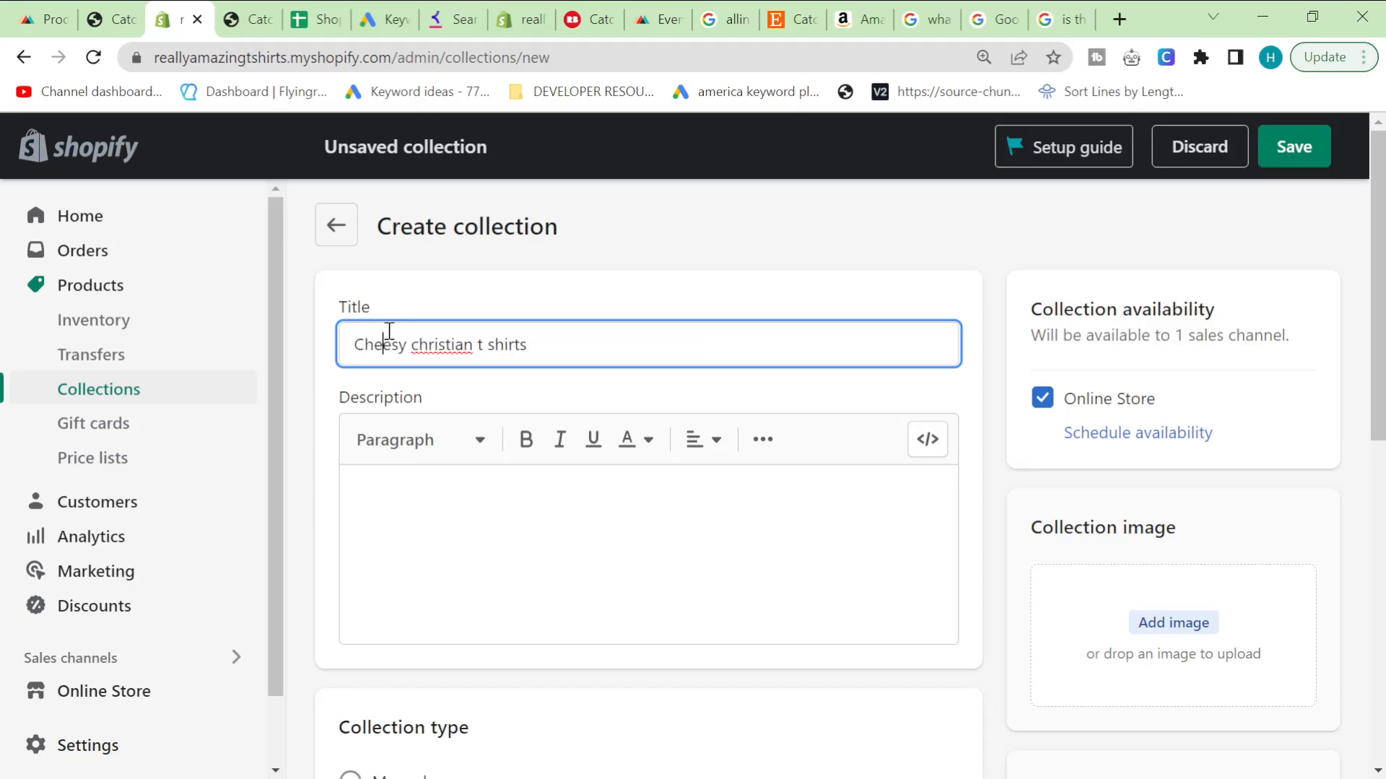
key("Right")
type("Funny")
key("BackSpace")
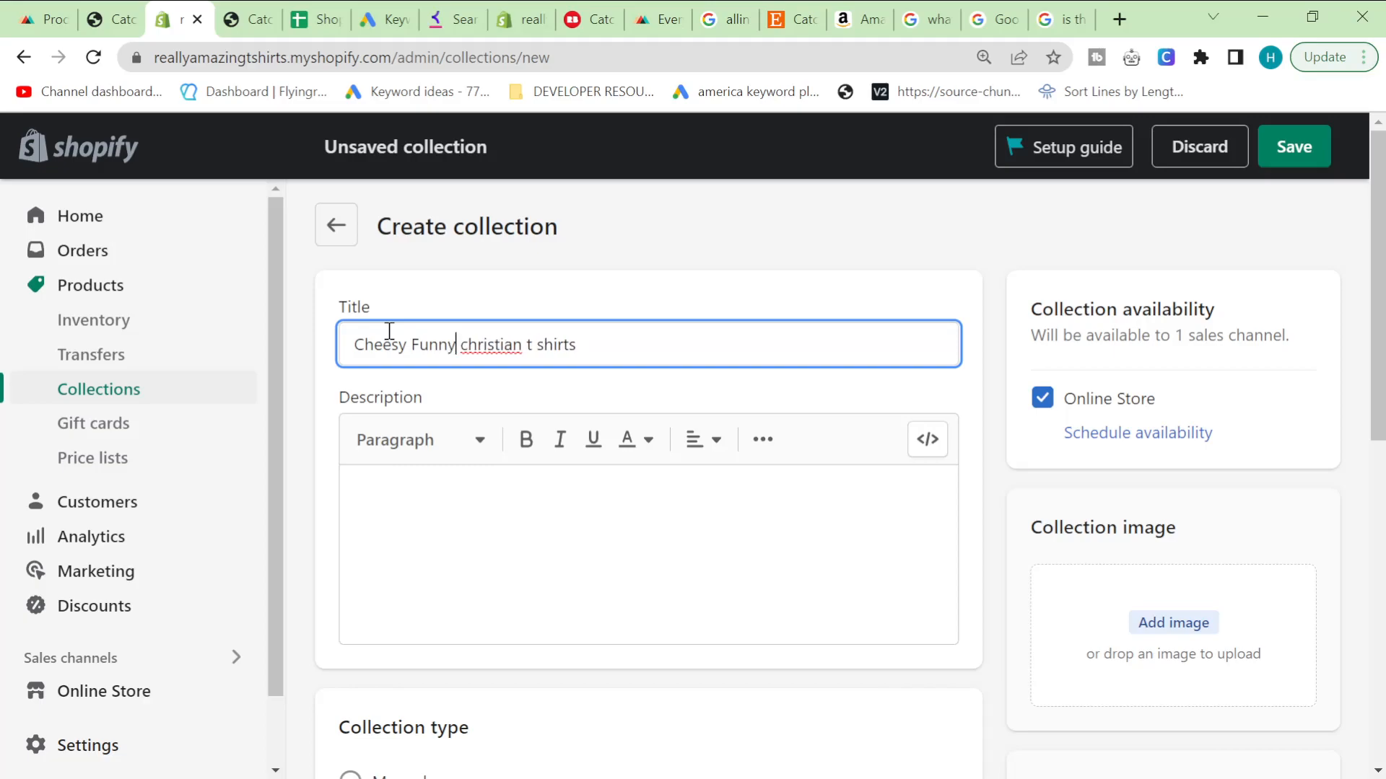
- Capitalize "Christian" and change the ending so the collection title reads "Cheesy Funny Christian T-Shirts"
key("BackSpace")
type("C")
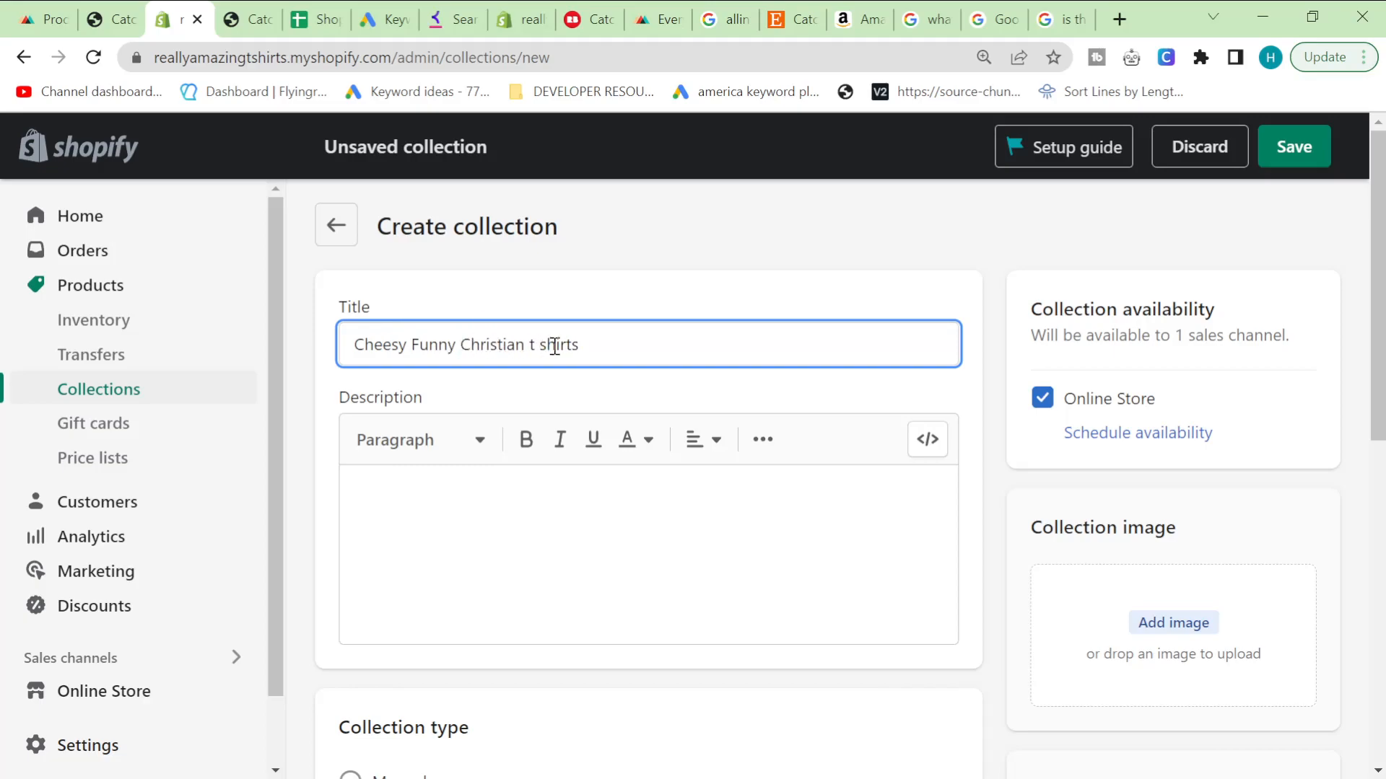
key("ctrl+Right")
key("Delete")
key("Delete")
type("T-")
key("Delete")
type("S")
left_click(666, 330)
left_click(504, 521)
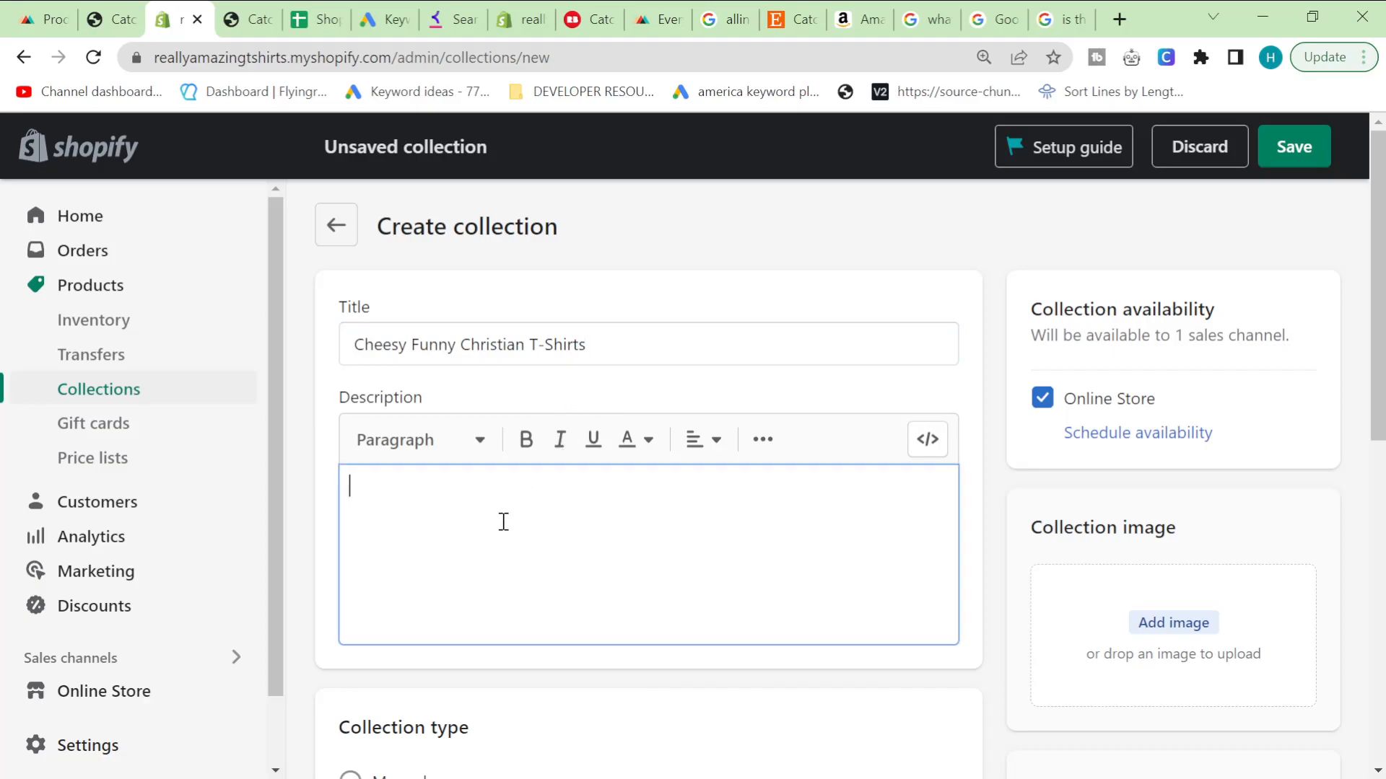
type("Hi")
key("BackSpace")
key("BackSpace")
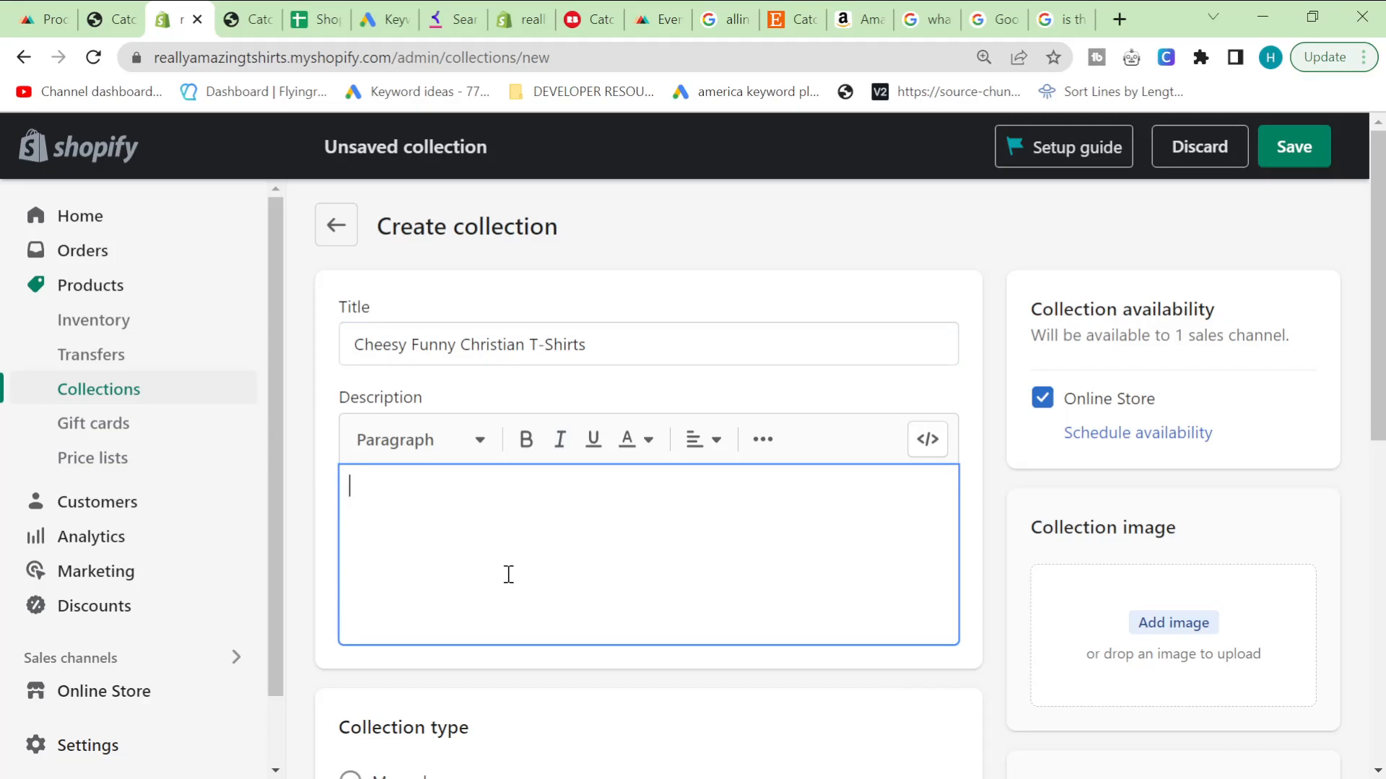
- Look over the new collection's description, image, collection type and product condition settings
scroll(501, 563, "down", 5)
scroll(605, 617, "down", 3)
scroll(597, 594, "up", 8)
scroll(553, 569, "down", 4)
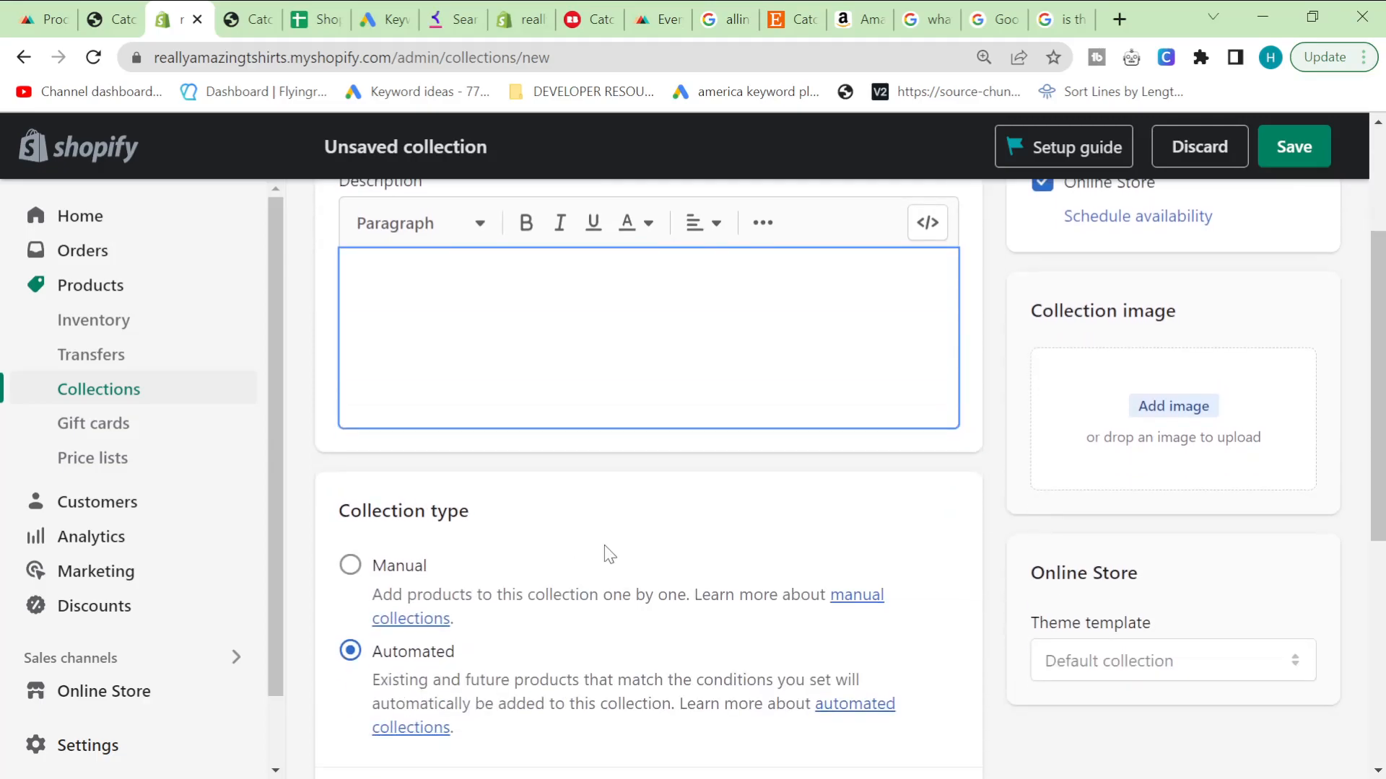
scroll(770, 448, "up", 4)
left_click_drag(999, 525, 1324, 708)
scroll(1058, 556, "down", 6)
scroll(721, 563, "down", 4)
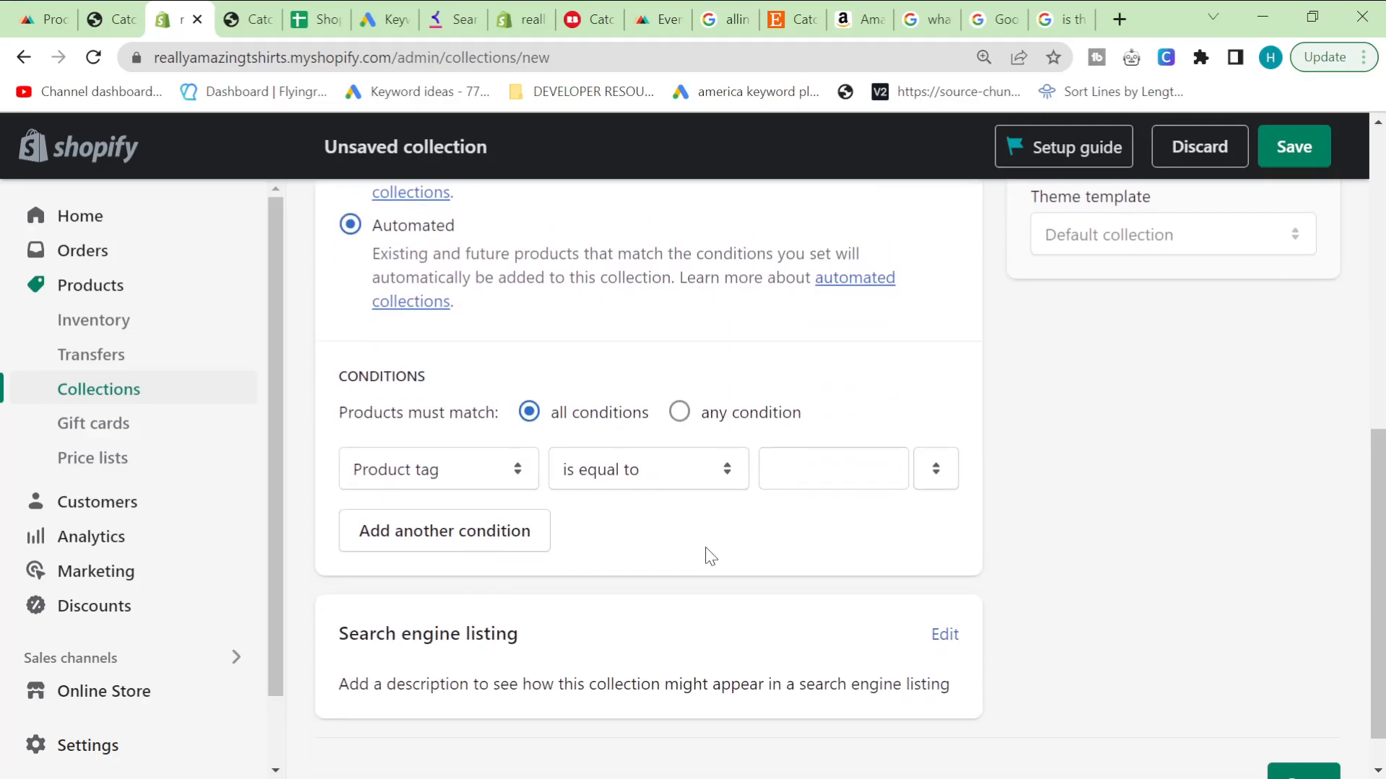
- Open the collection's search engine listing for editing and compare its page title, meta description and URL handle with the main description
left_click(943, 582)
scroll(665, 678, "down", 6)
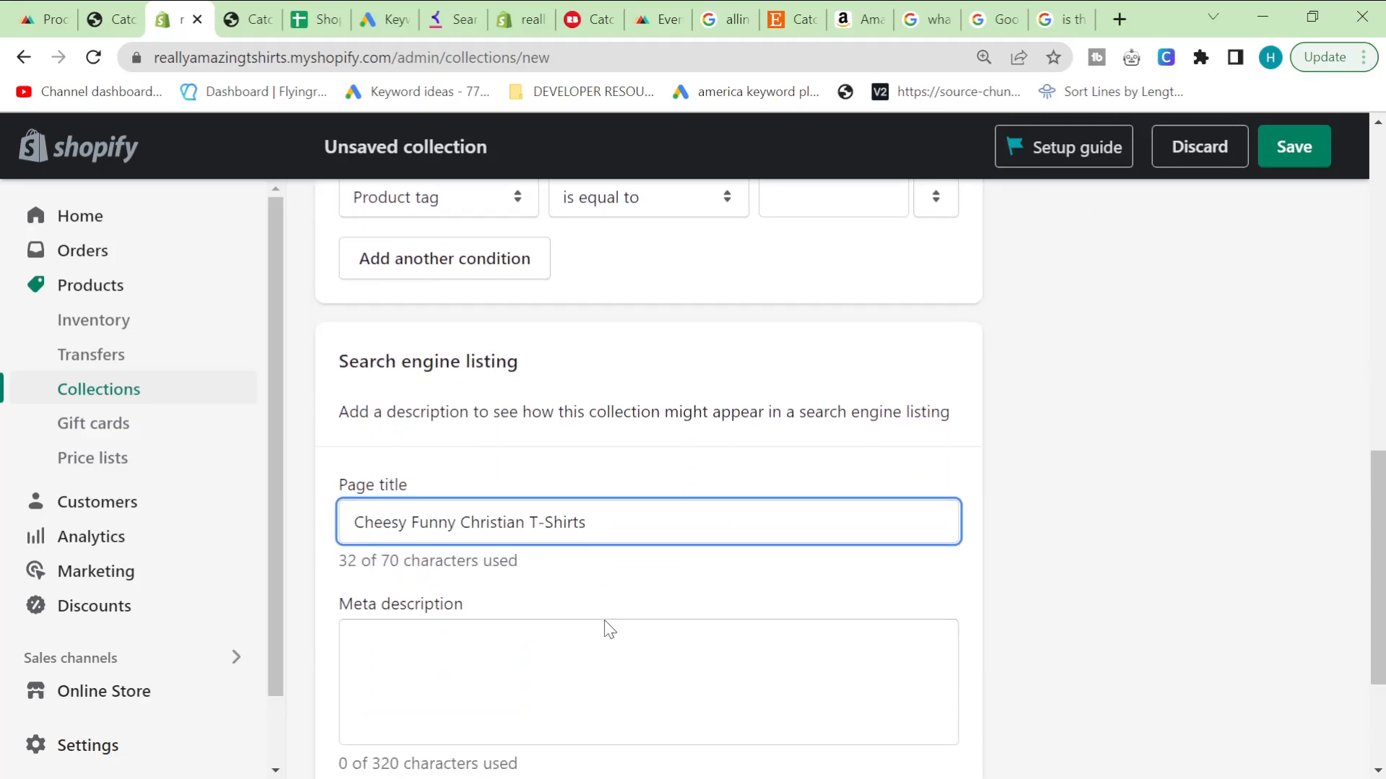
left_click_drag(770, 635, 1115, 671)
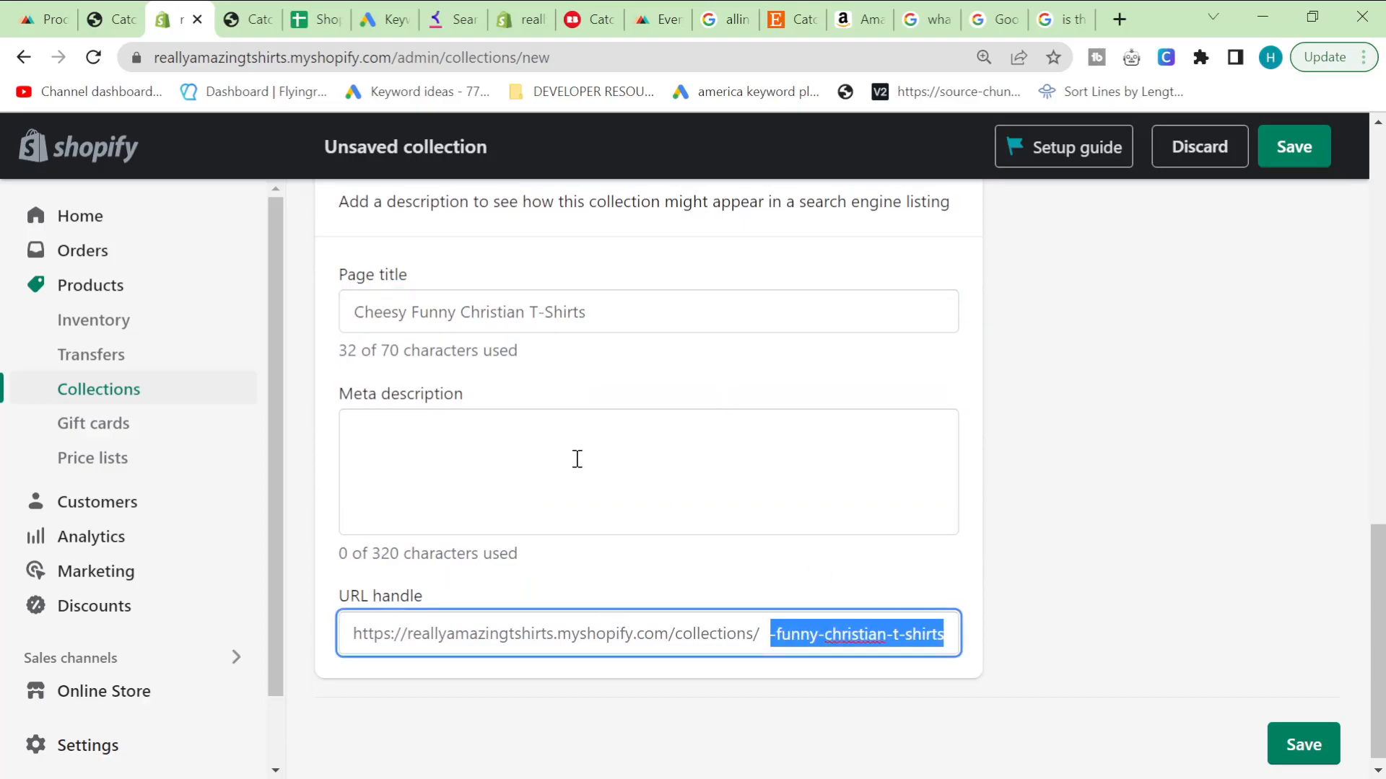
left_click(641, 483)
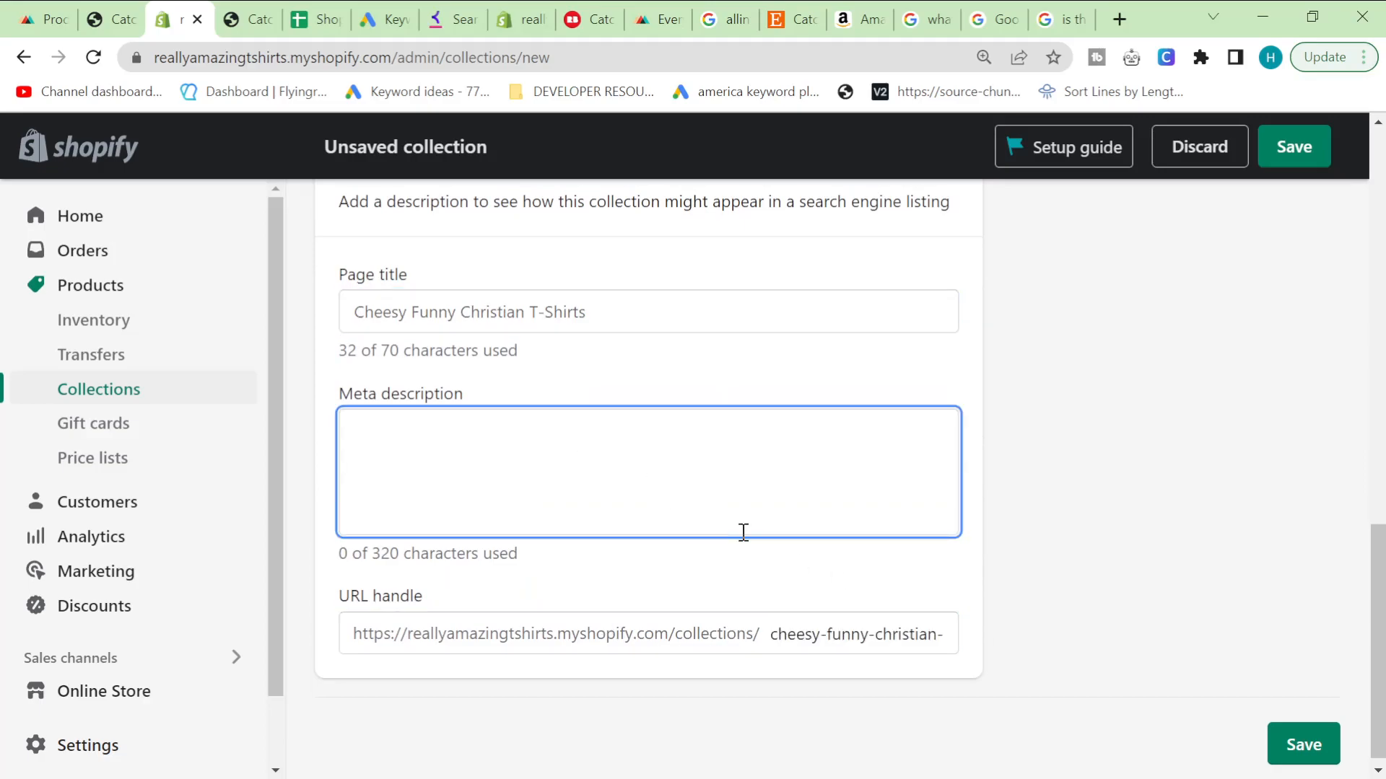
scroll(733, 529, "up", 10)
left_click(448, 489)
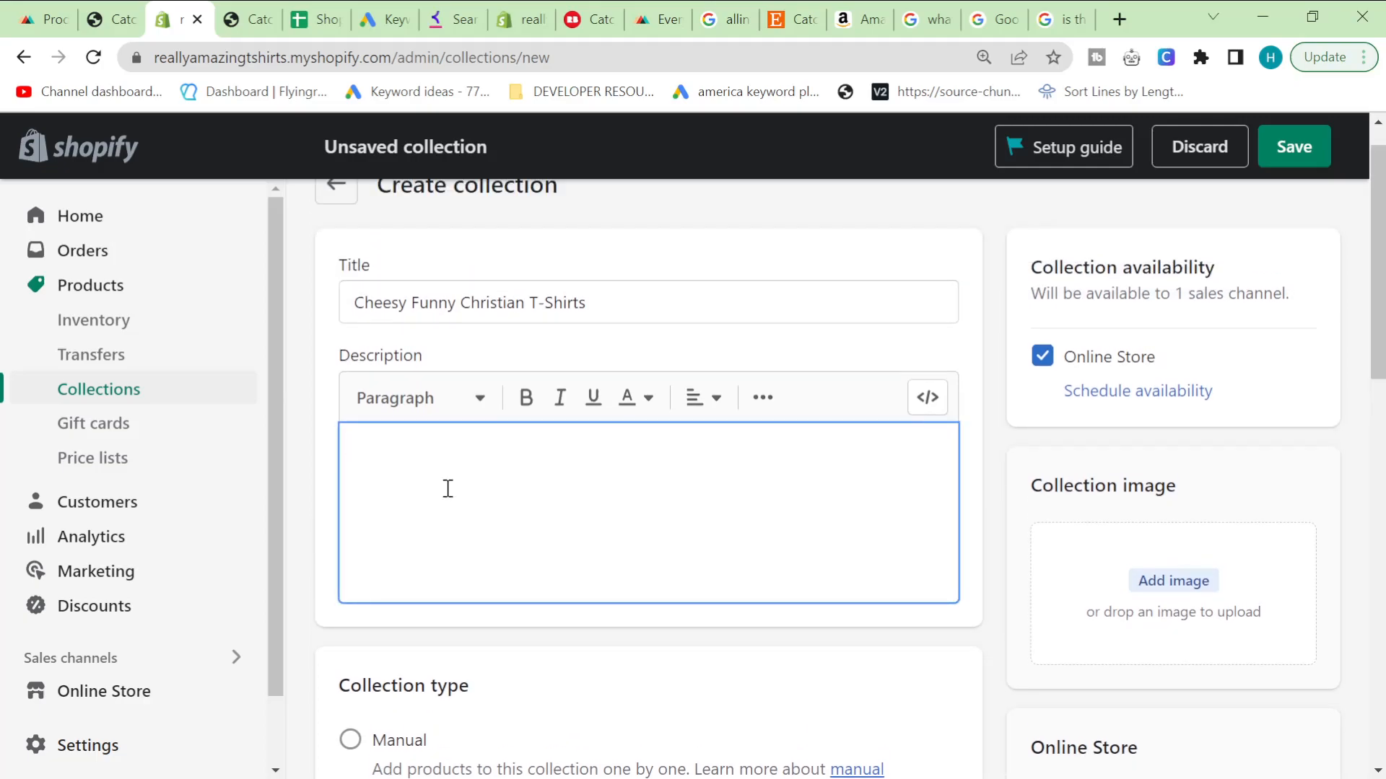
scroll(440, 505, "down", 10)
left_click(503, 474)
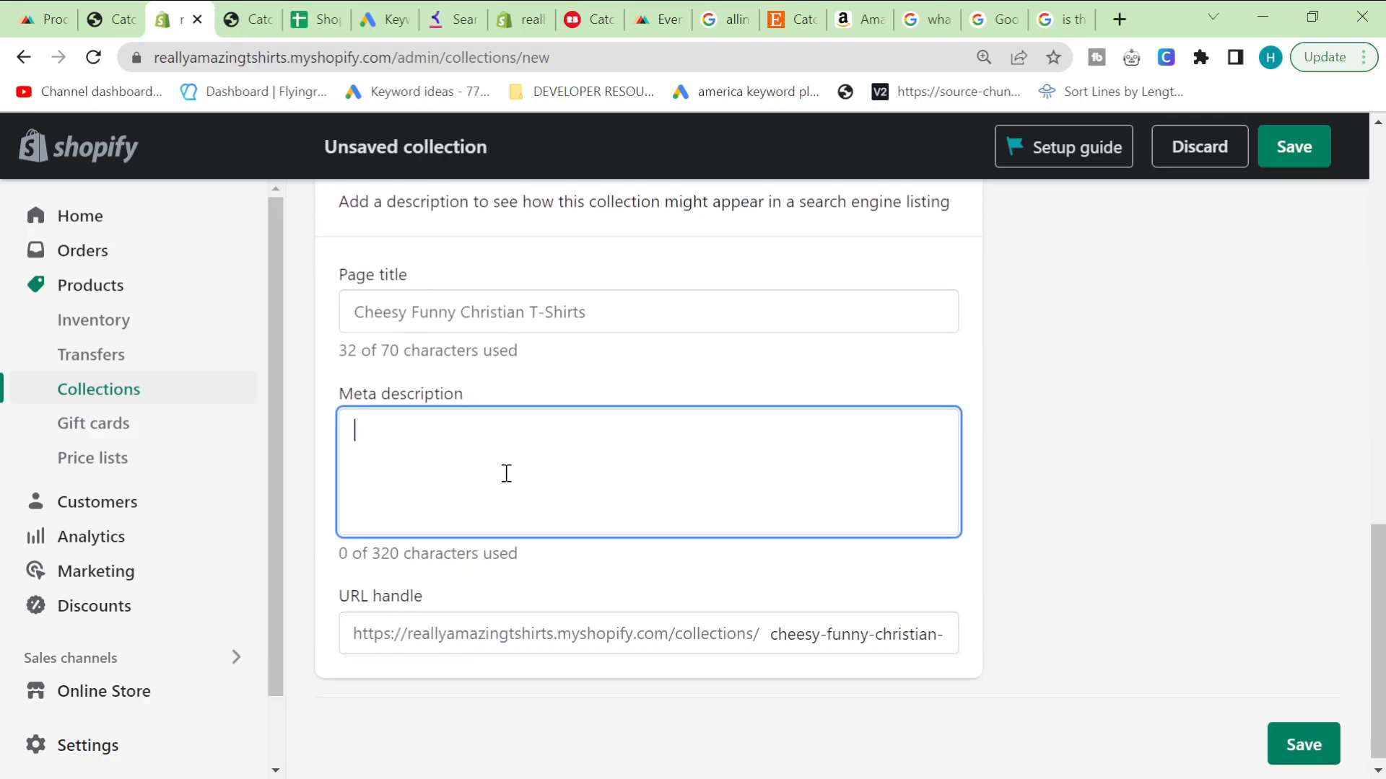
- Begin the collection description with "Hilarious collection of Funny Christian T-shirts, tongue-in-cheek and sarcastic Jesus shirts"
scroll(506, 474, "up", 10)
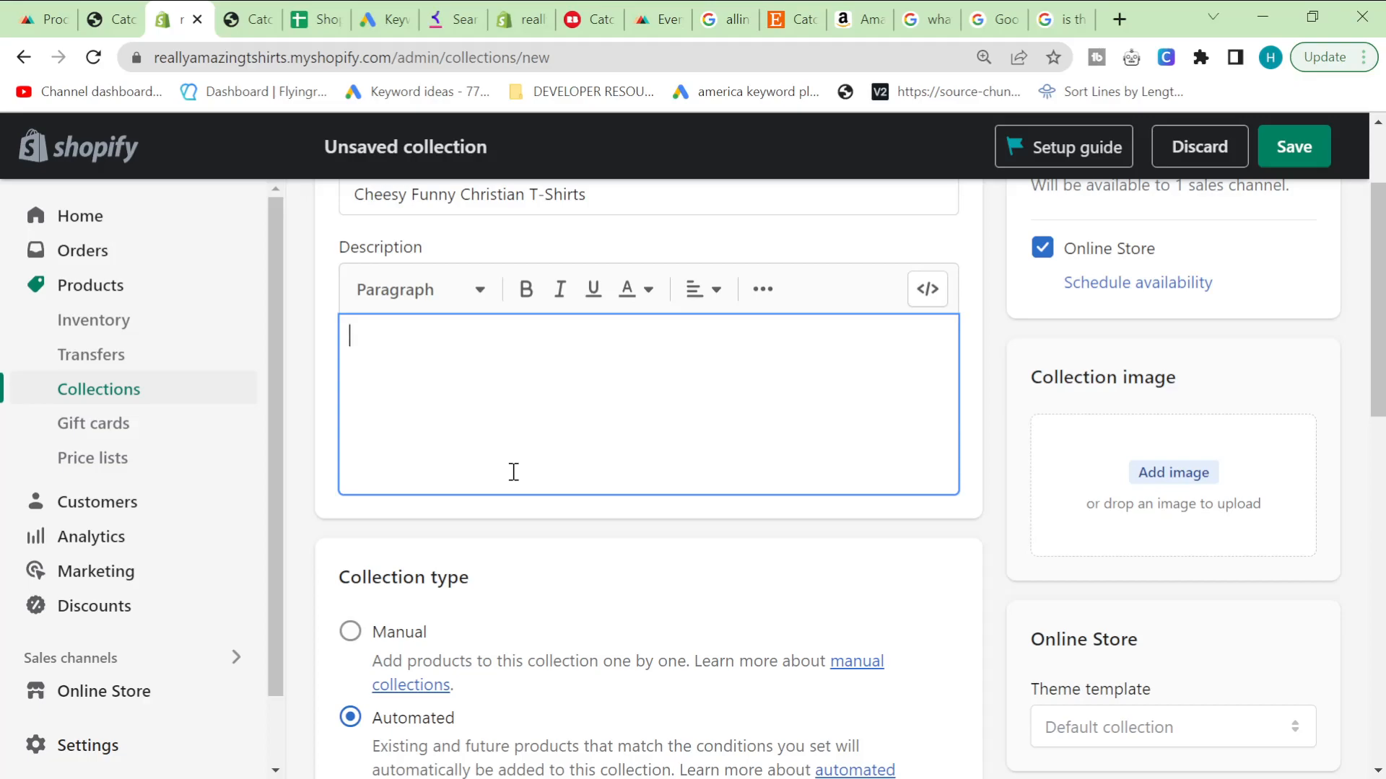
type("Hilarious collection of Funny Christian T-shirs")
type(", long")
key("BackSpace")
key("BackSpace")
key("BackSpace")
key("BackSpace")
key("BackSpace")
key("BackSpace")
key("BackSpace")
key("BackSpace")
type("rts, tongue-i")
key("BackSpace")
key("BackSpace")
type("-in-cheek and sarcastic Jesus shirts ")
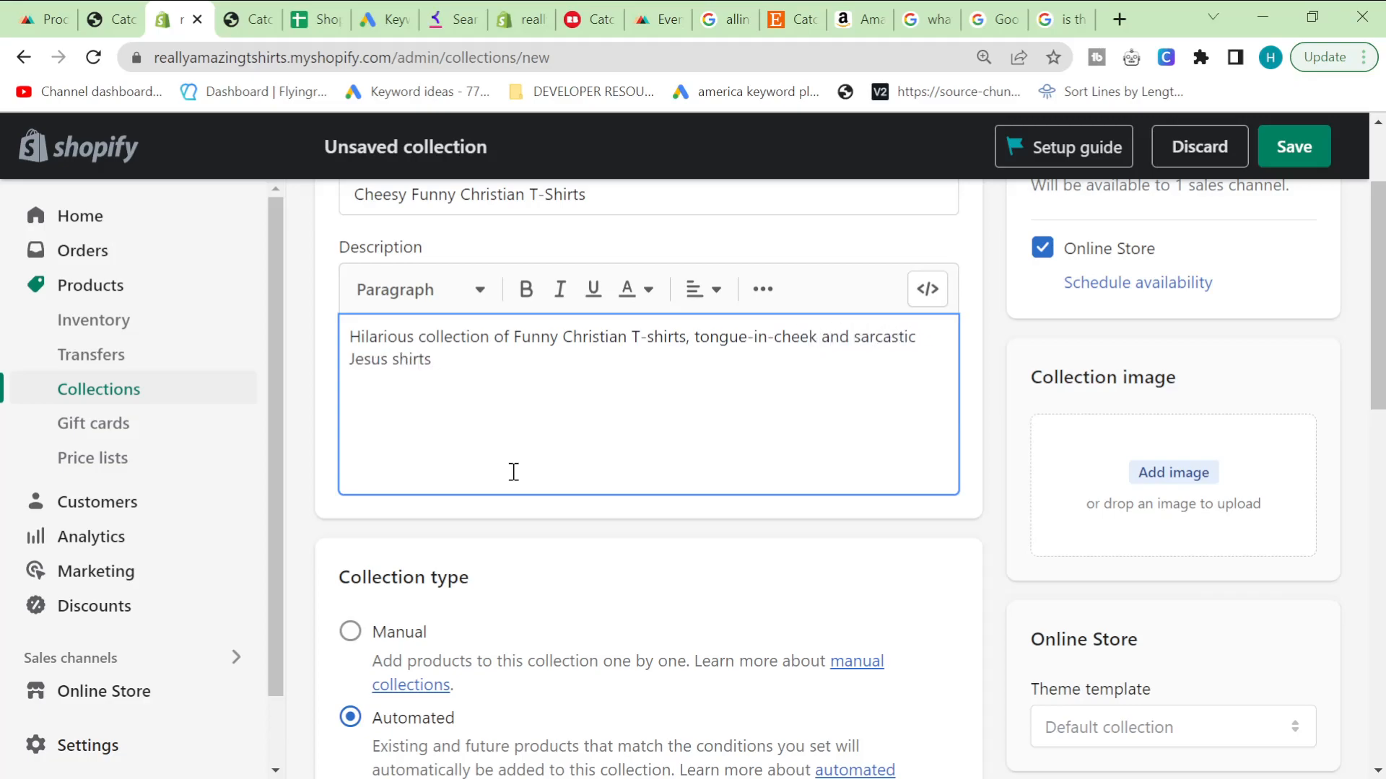
- End the description's first sentence and add "Free shipping on all orders over £75."
type(". Free shipping on all orders")
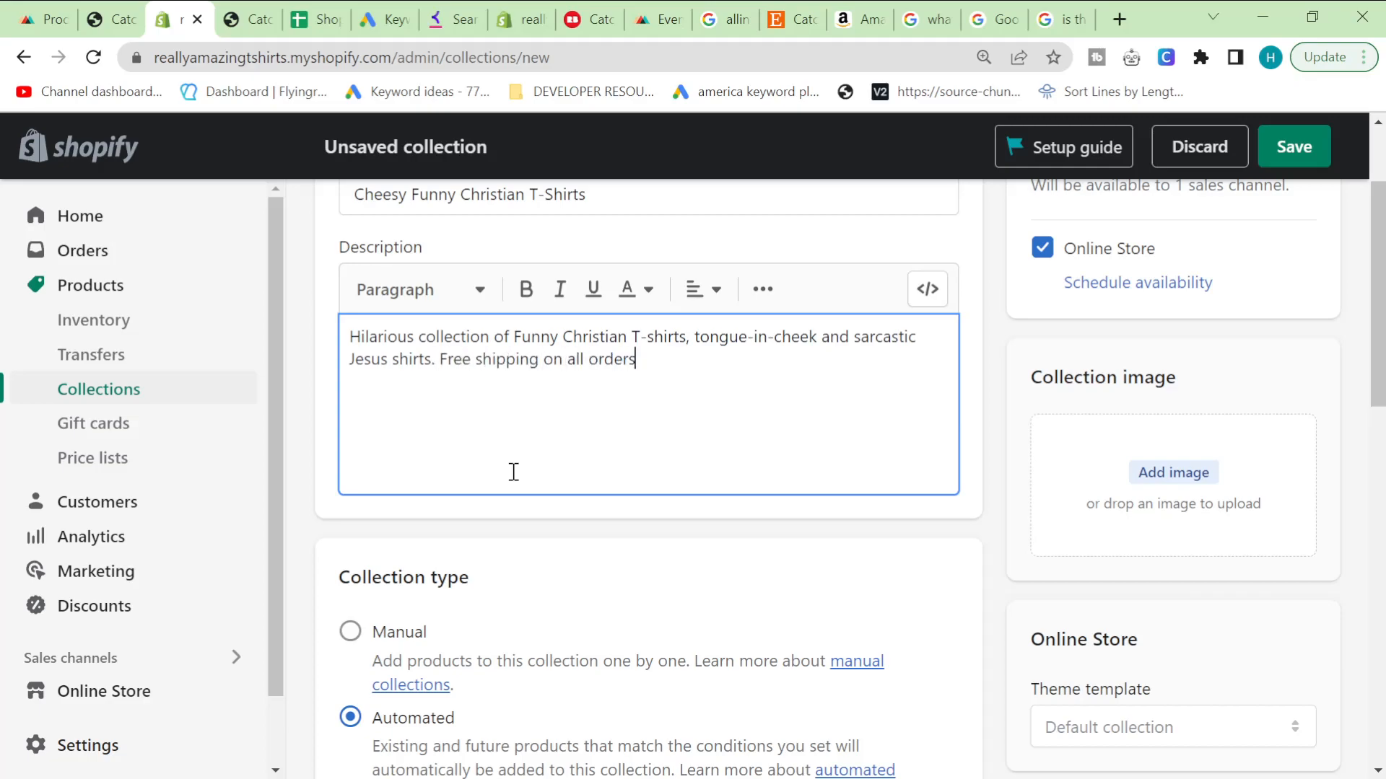
type(" over $30")
key("BackSpace")
key("BackSpace")
type("100.")
key("BackSpace")
key("BackSpace")
key("BackSpace")
type("50")
key("BackSpace")
key("BackSpace")
key("BackSpace")
type("£50")
key("BackSpace")
key("BackSpace")
key("BackSpace")
type("6")
key("BackSpace")
type("75.")
key("Return")
key("Return")
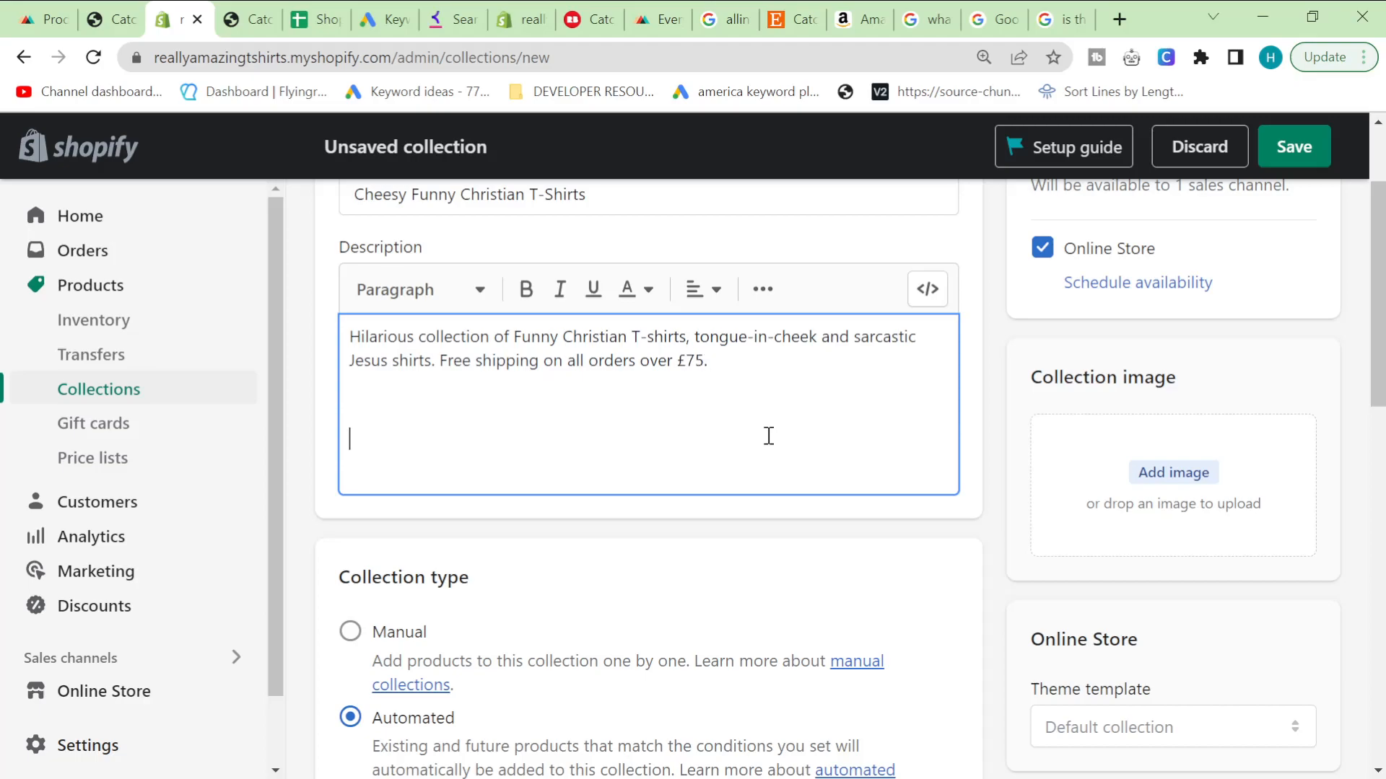
- Continue the description on the same line with "High quality organic cotton graphic t-shirts for"
key("BackSpace")
key("BackSpace")
type("Highquality organic cotton grap")
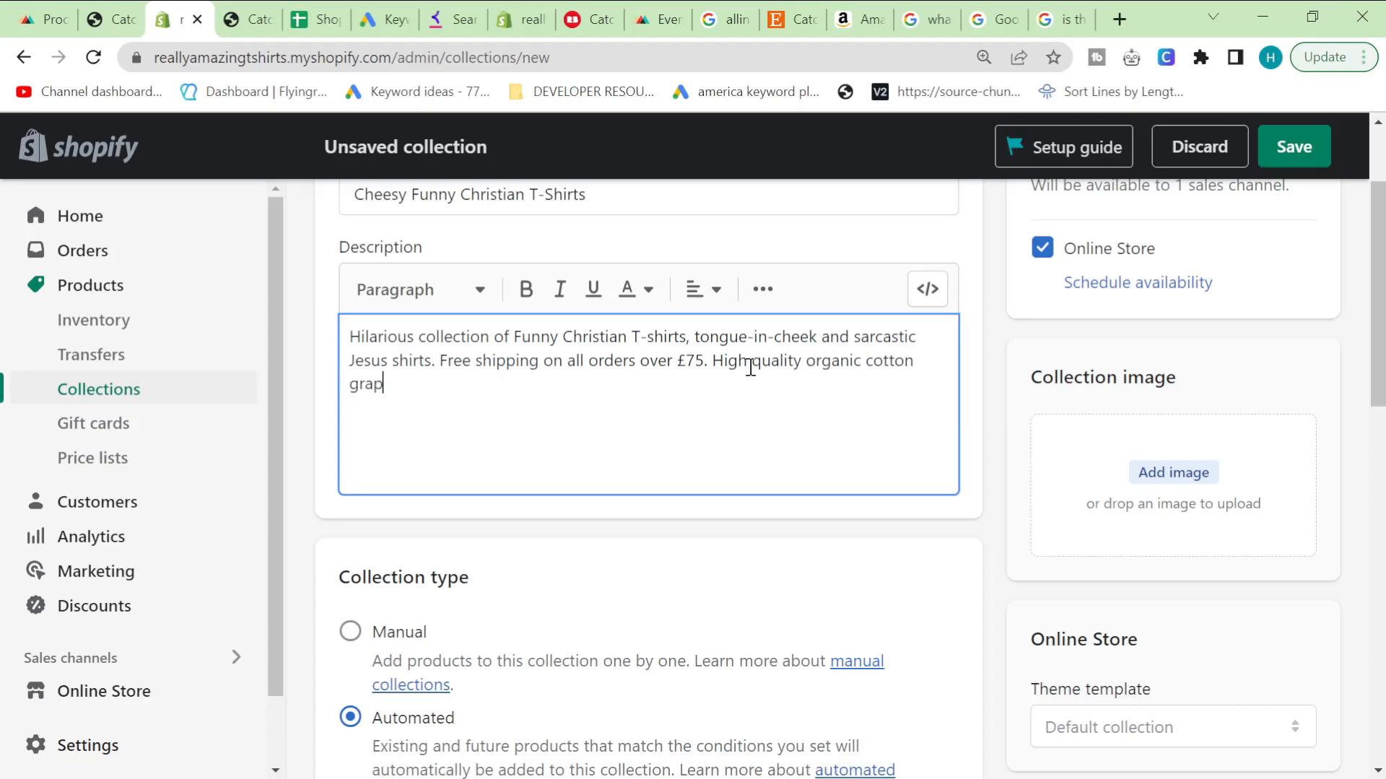
type("hic t-shirts for")
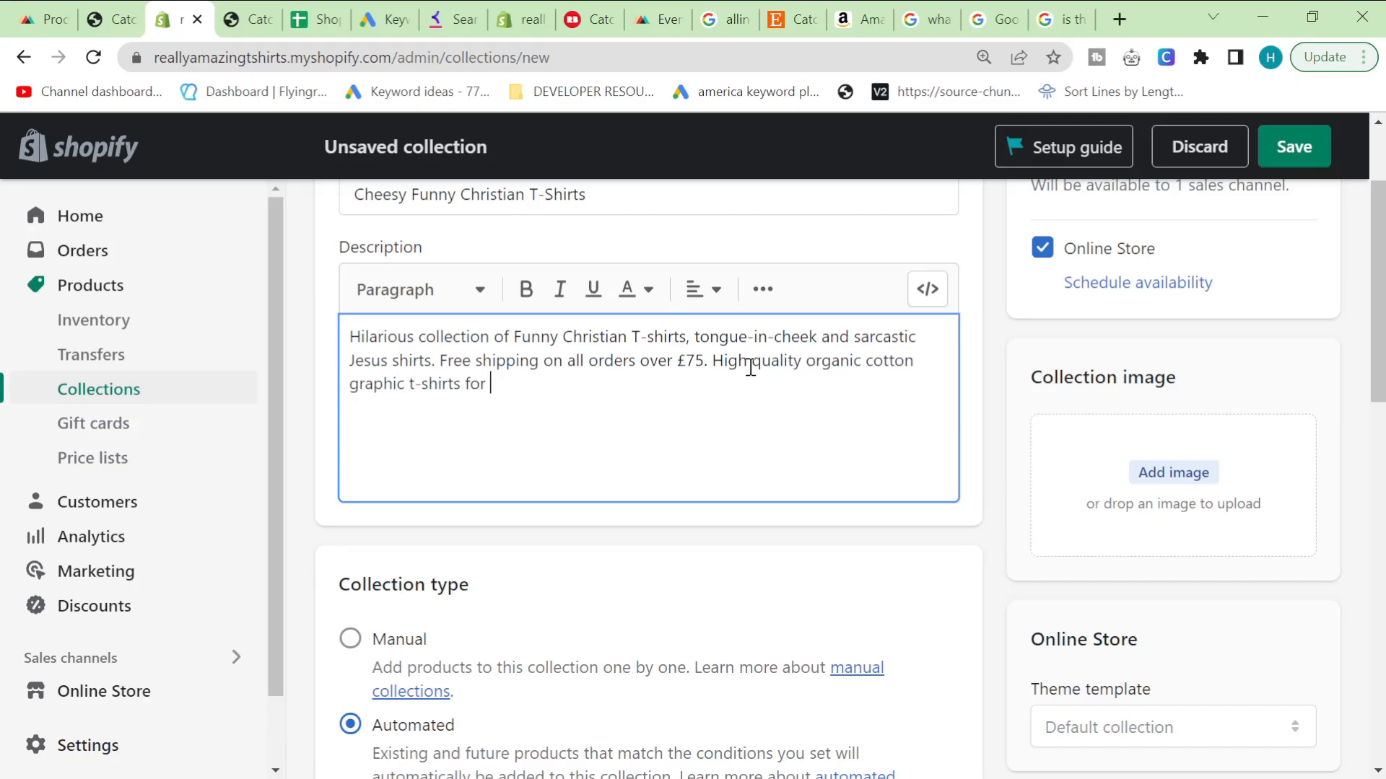
- Replace "t-shirts for" at the end of the description with "unisex t-shirts." and leave no blank lines after it
key("BackSpace")
key("BackSpace")
key("BackSpace")
key("BackSpace")
key("BackSpace")
key("BackSpace")
key("BackSpace")
key("BackSpace")
key("BackSpace")
key("BackSpace")
key("BackSpace")
key("BackSpace")
key("BackSpace")
type("unisex")
type(" t-shrits")
key("BackSpace")
key("BackSpace")
key("BackSpace")
key("BackSpace")
key("BackSpace")
type("irts.")
key("Return")
key("Return")
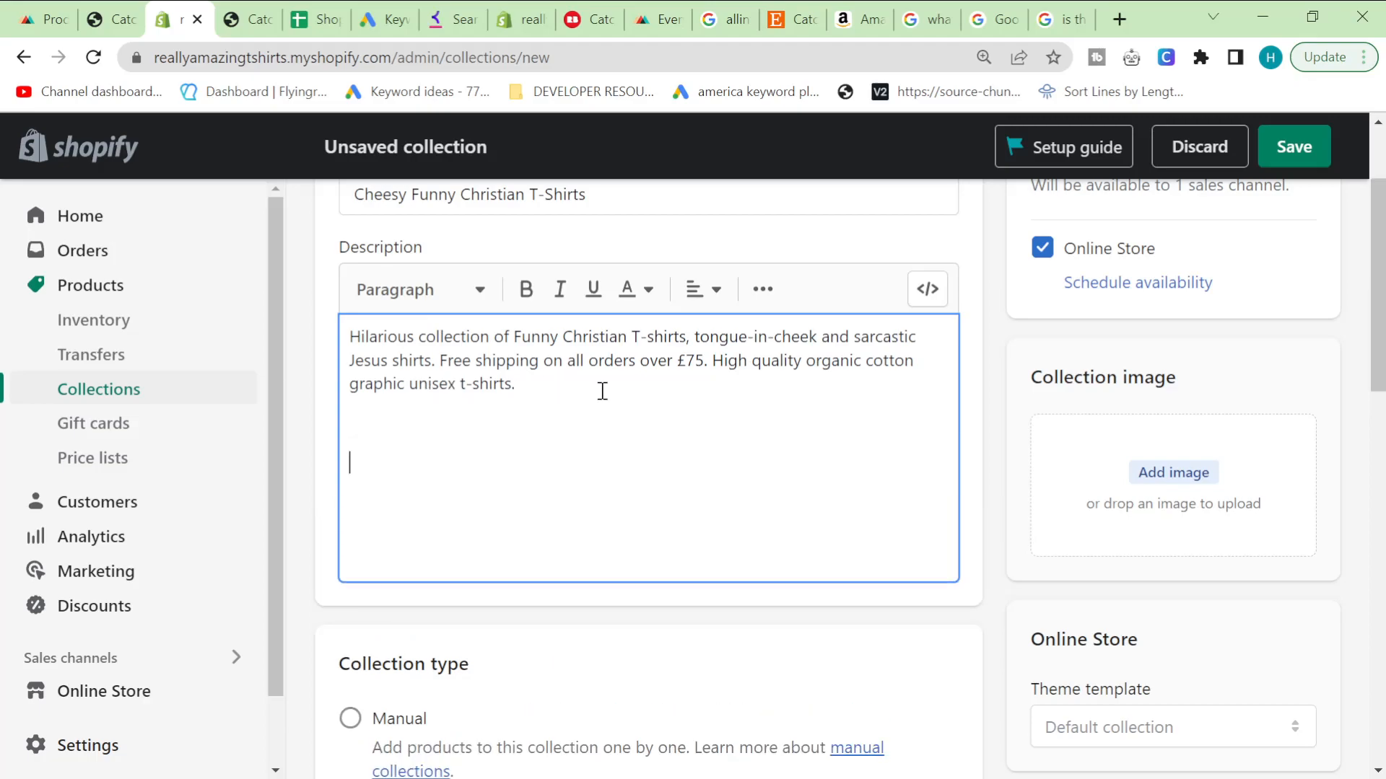
key("BackSpace")
key("BackSpace")
- Set the collection's automated condition to product tag is equal to "cheesy christian t shirts"
scroll(633, 387, "down", 5)
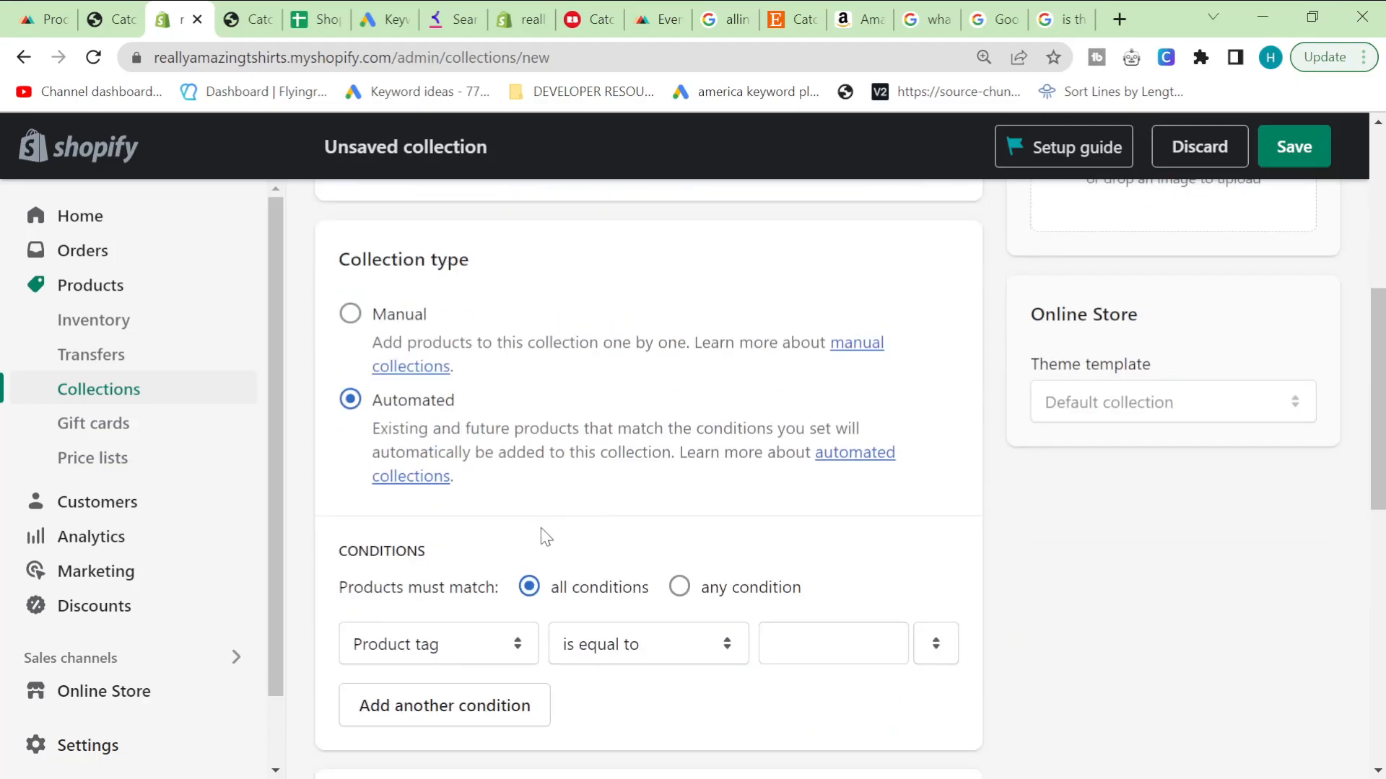
left_click(443, 650)
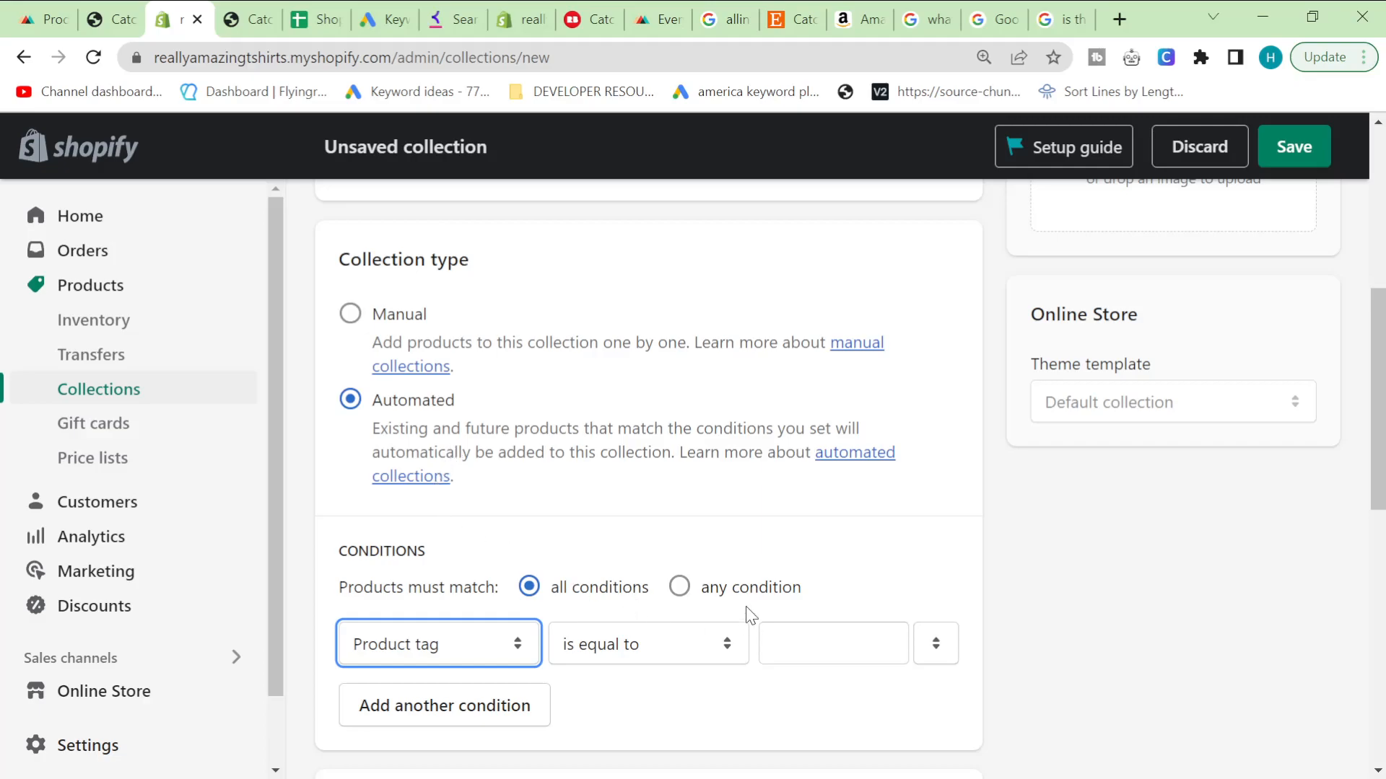
left_click(809, 633)
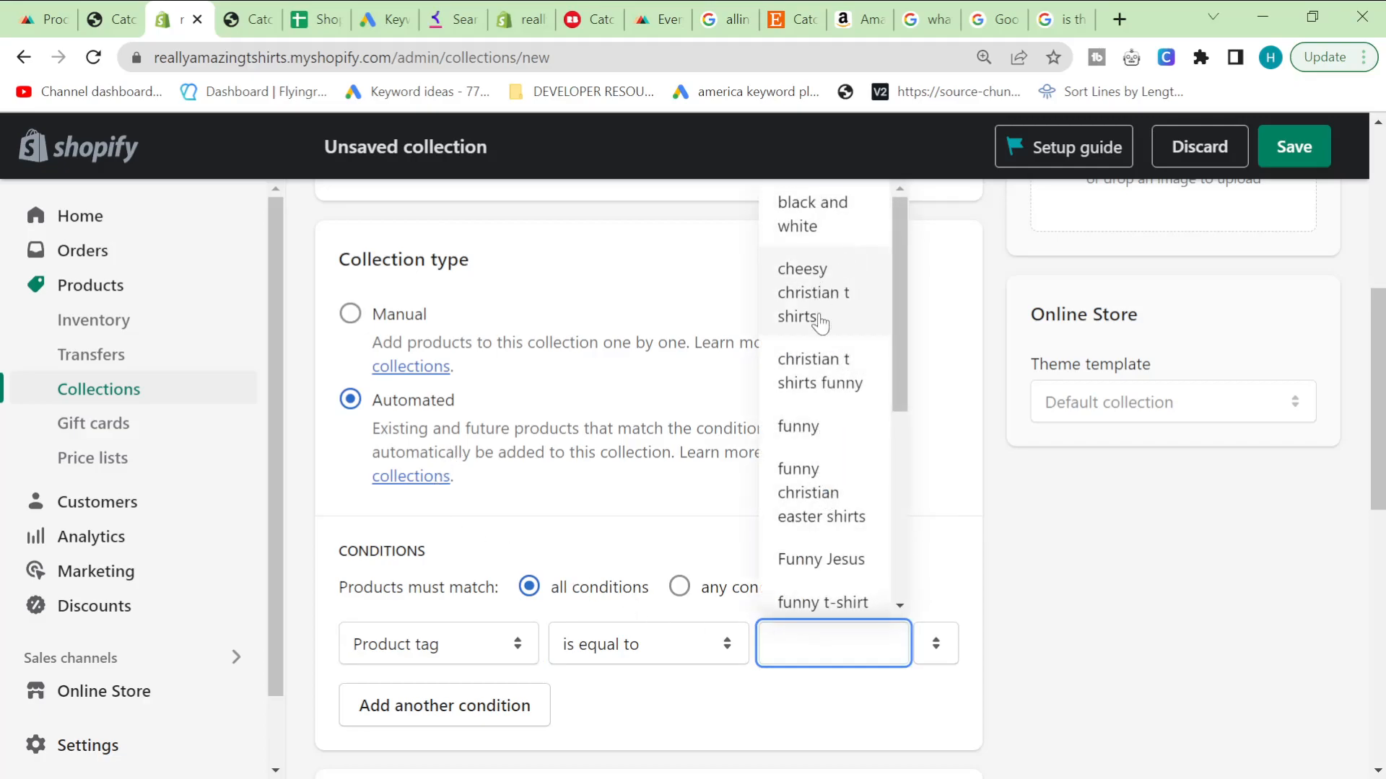
left_click(813, 253)
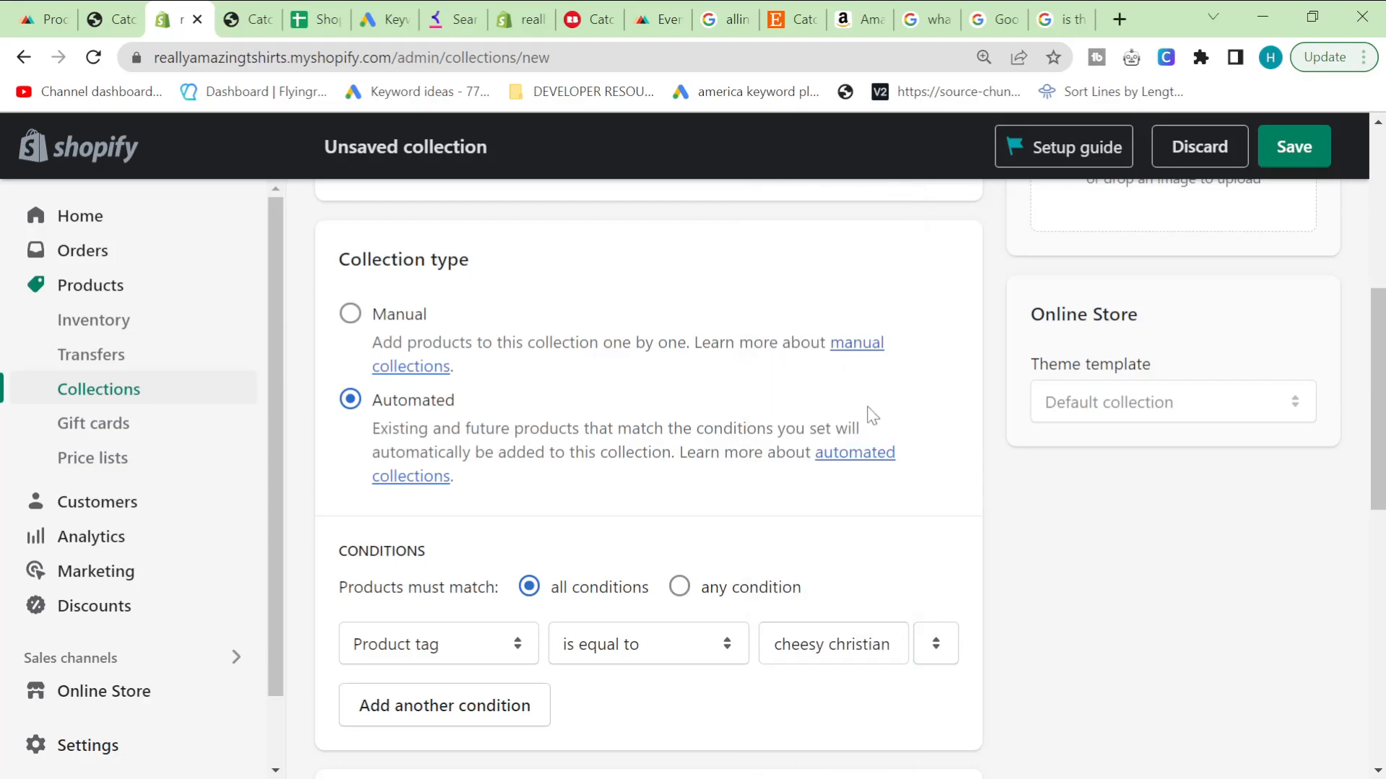
- Check the search engine listing preview and save the Cheesy Funny Christian T-Shirts collection
scroll(1039, 534, "down", 5)
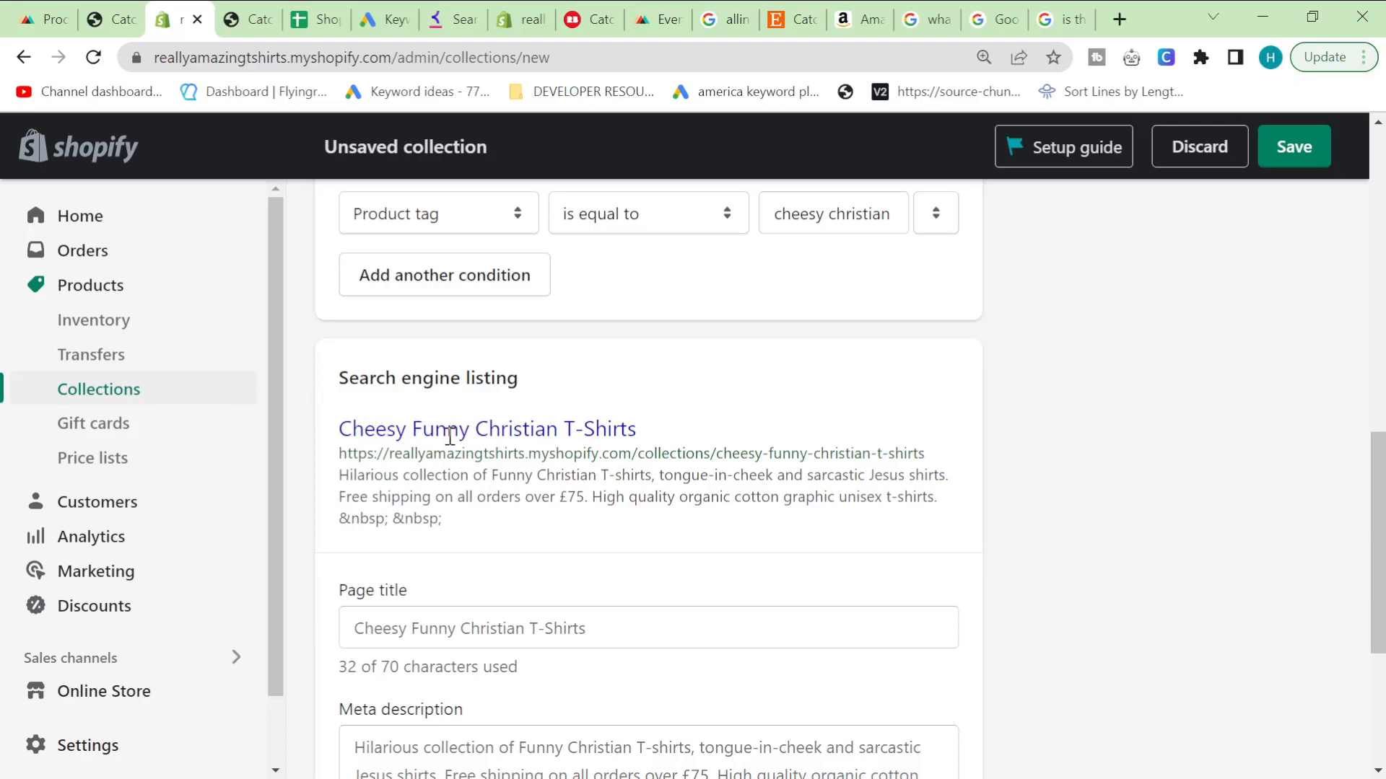
scroll(452, 436, "down", 5)
scroll(773, 563, "up", 8)
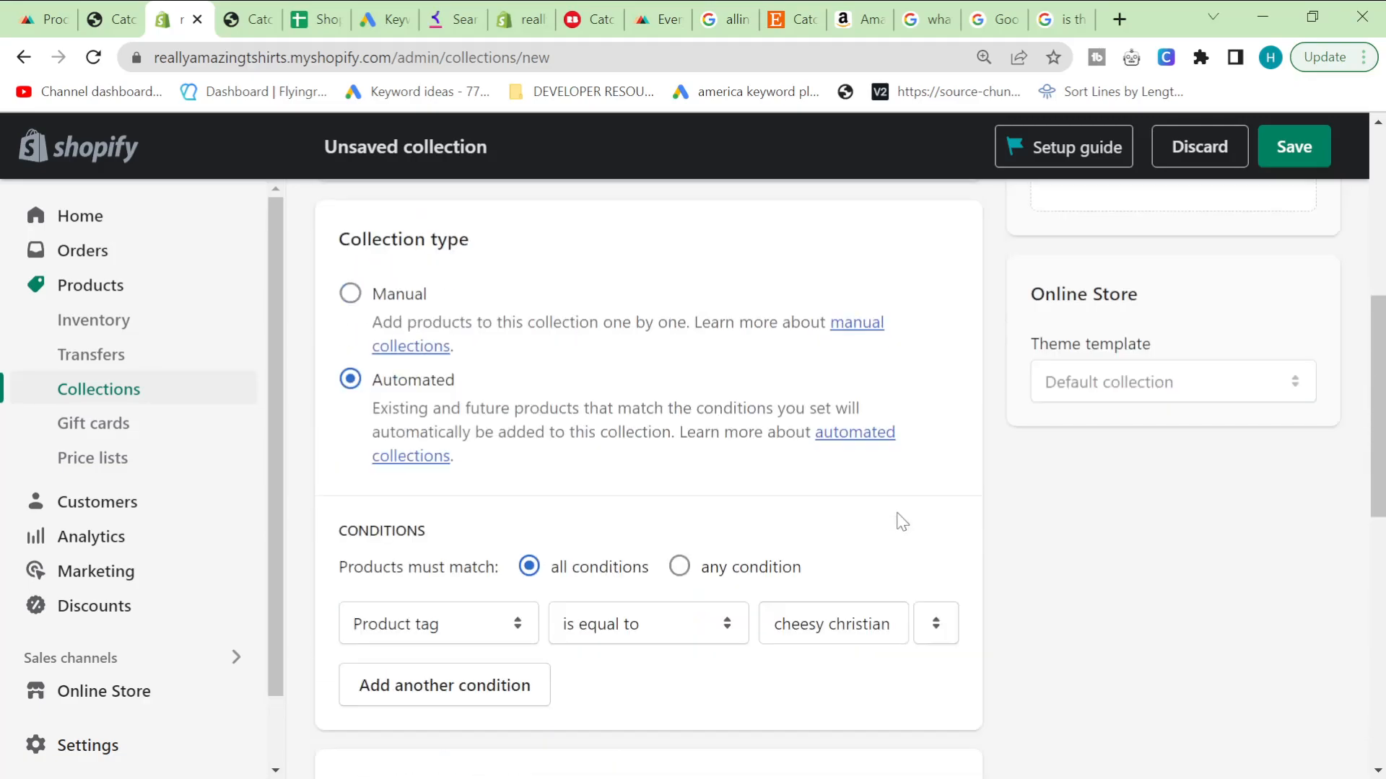
scroll(897, 519, "down", 2)
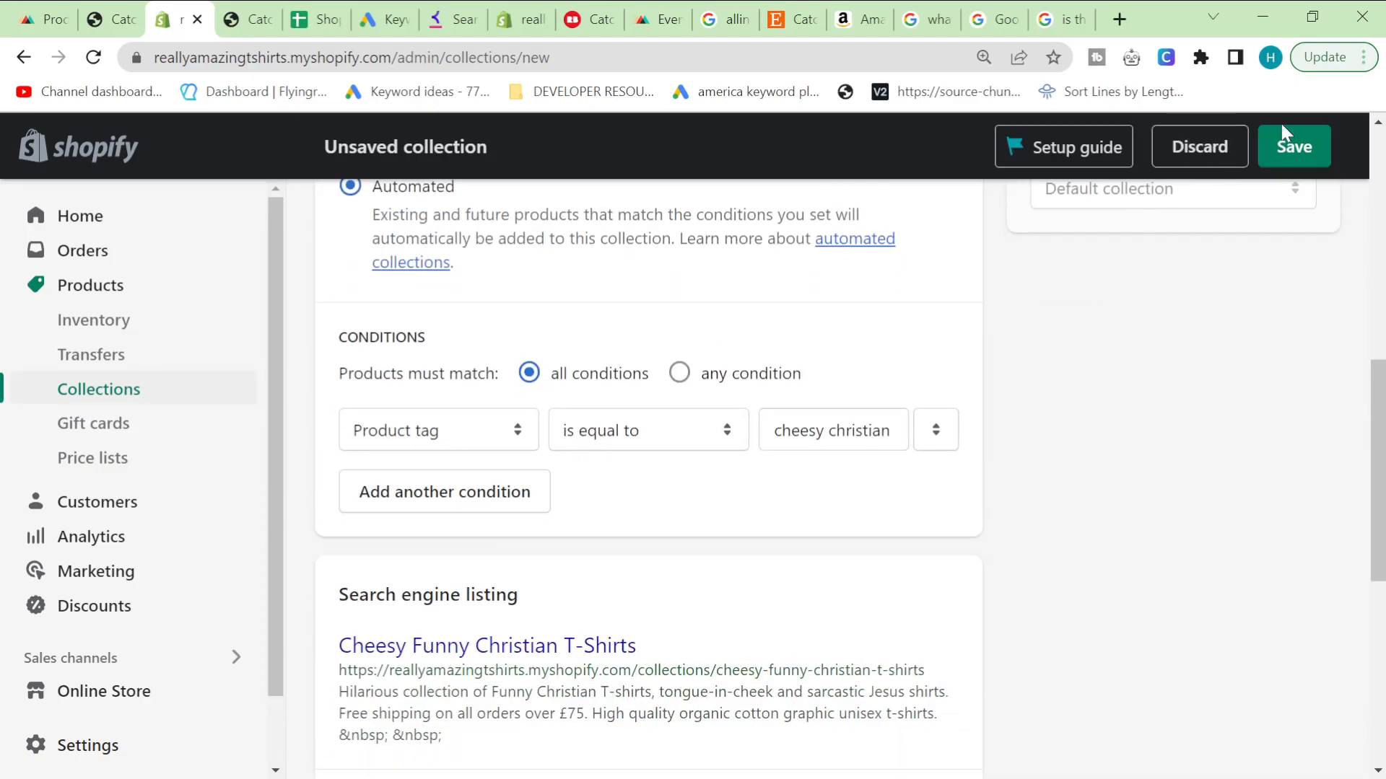
left_click(1285, 143)
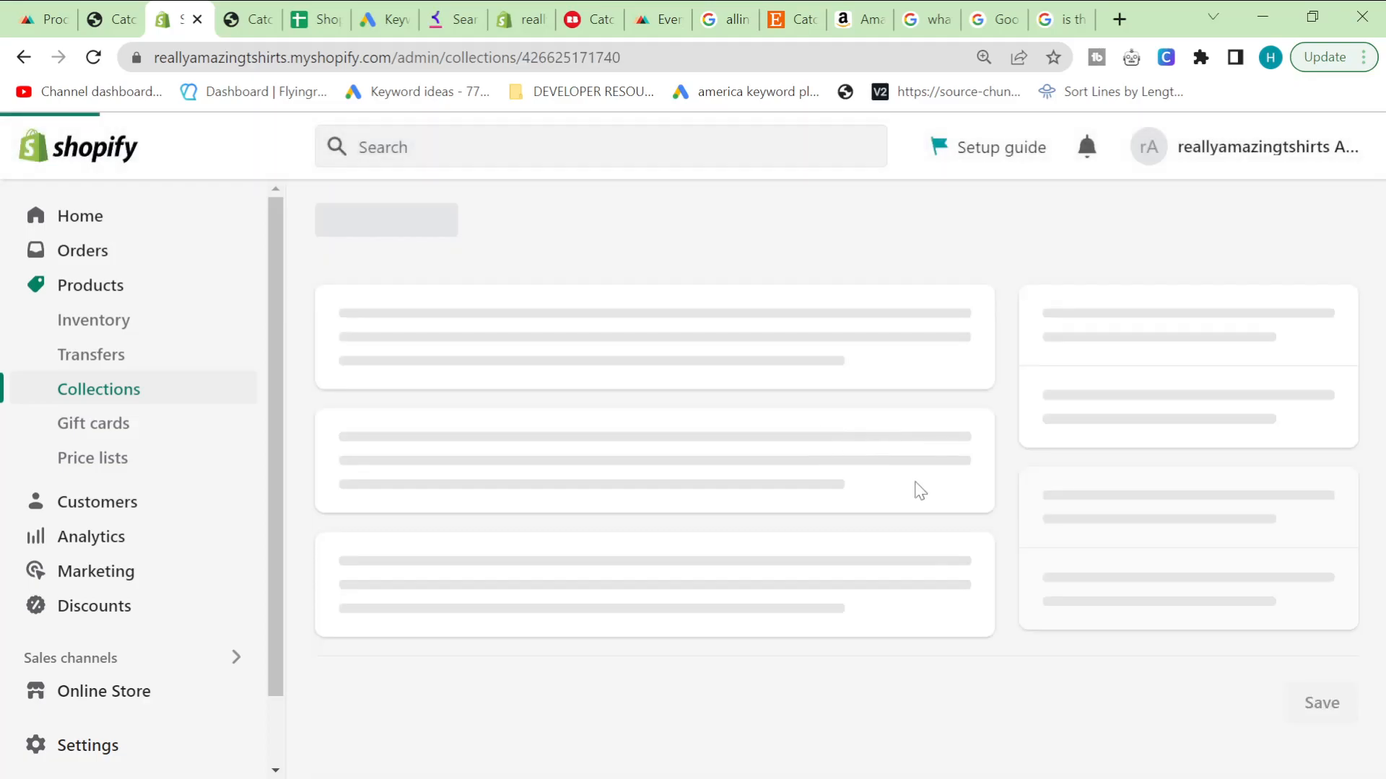
- Start another collection and set its product tag condition equal to "funny christian easter shirts"
scroll(917, 485, "down", 2)
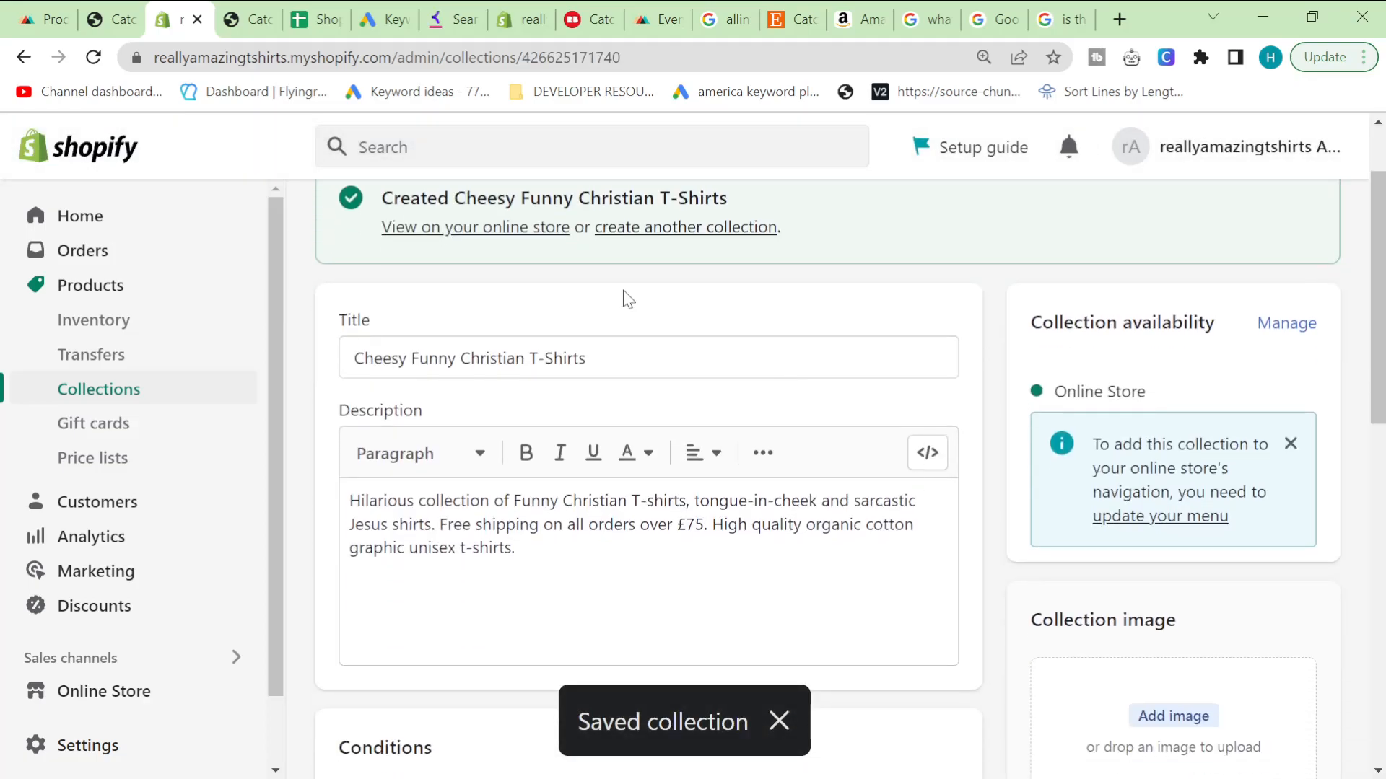
left_click(674, 227)
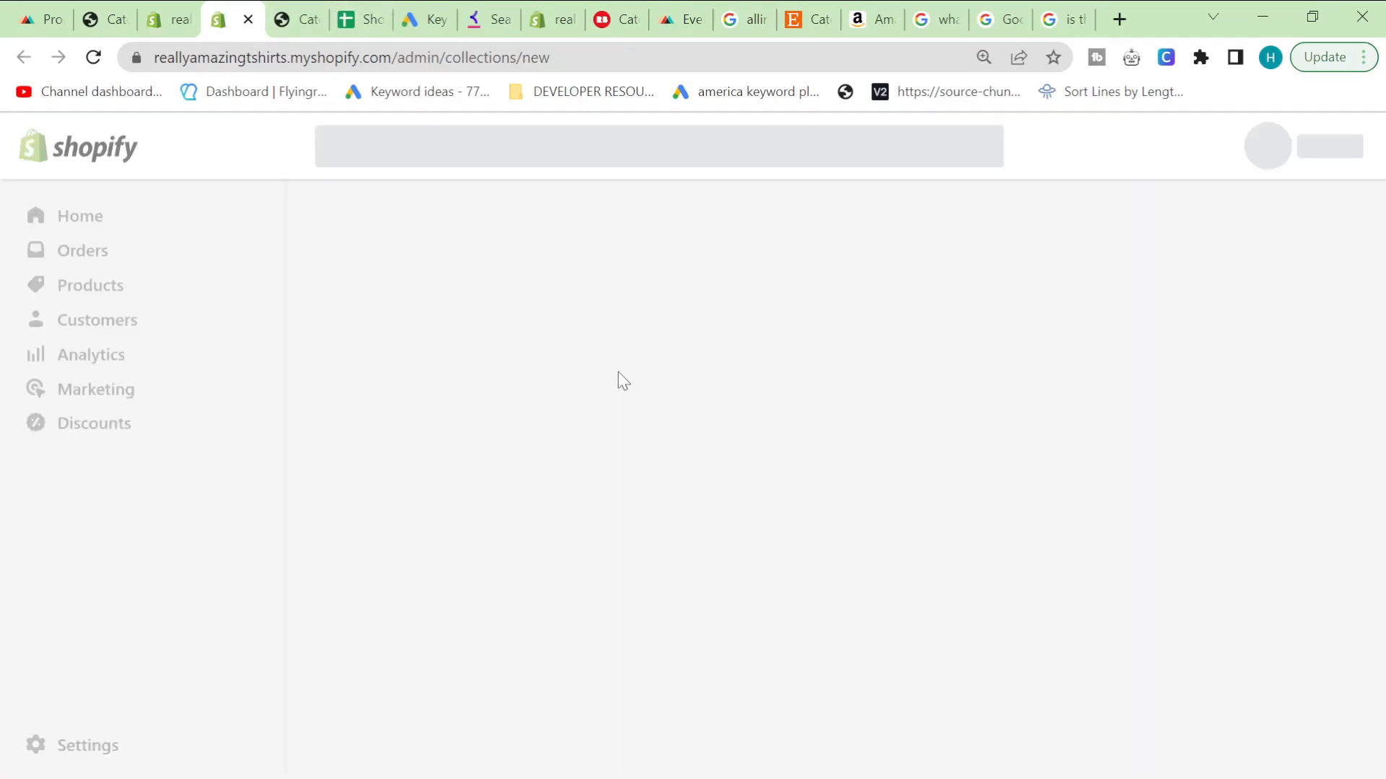
scroll(781, 420, "down", 5)
scroll(781, 425, "down", 5)
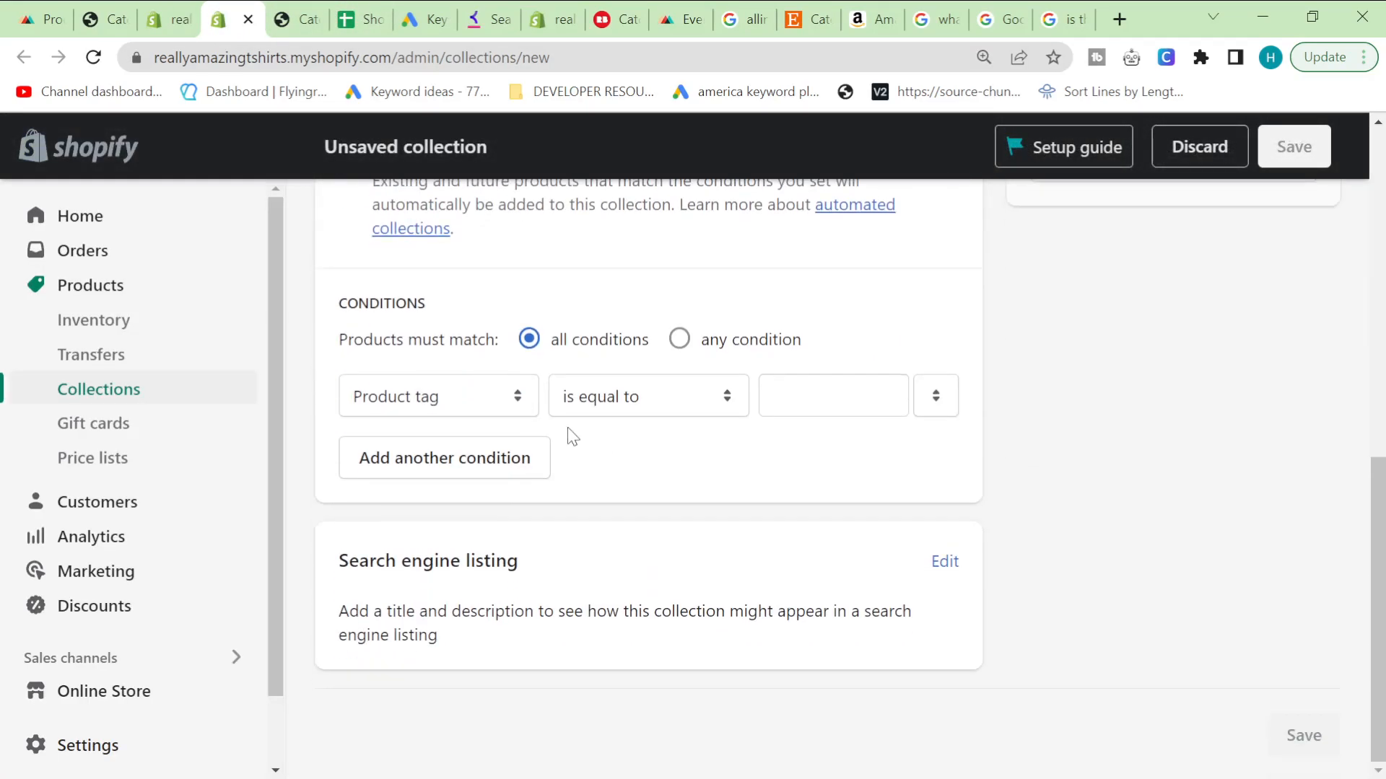
left_click(822, 396)
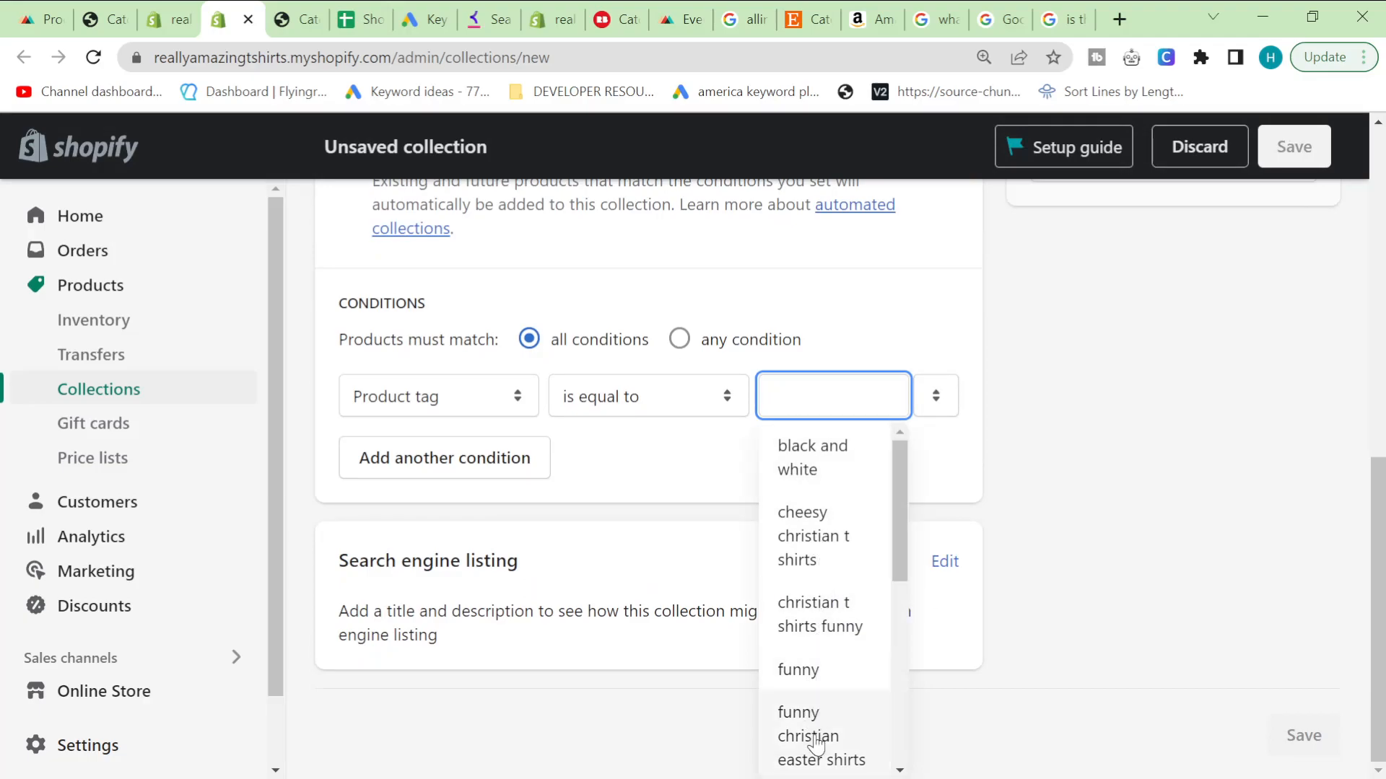
scroll(822, 674, "down", 1)
scroll(827, 559, "down", 1)
left_click(826, 559)
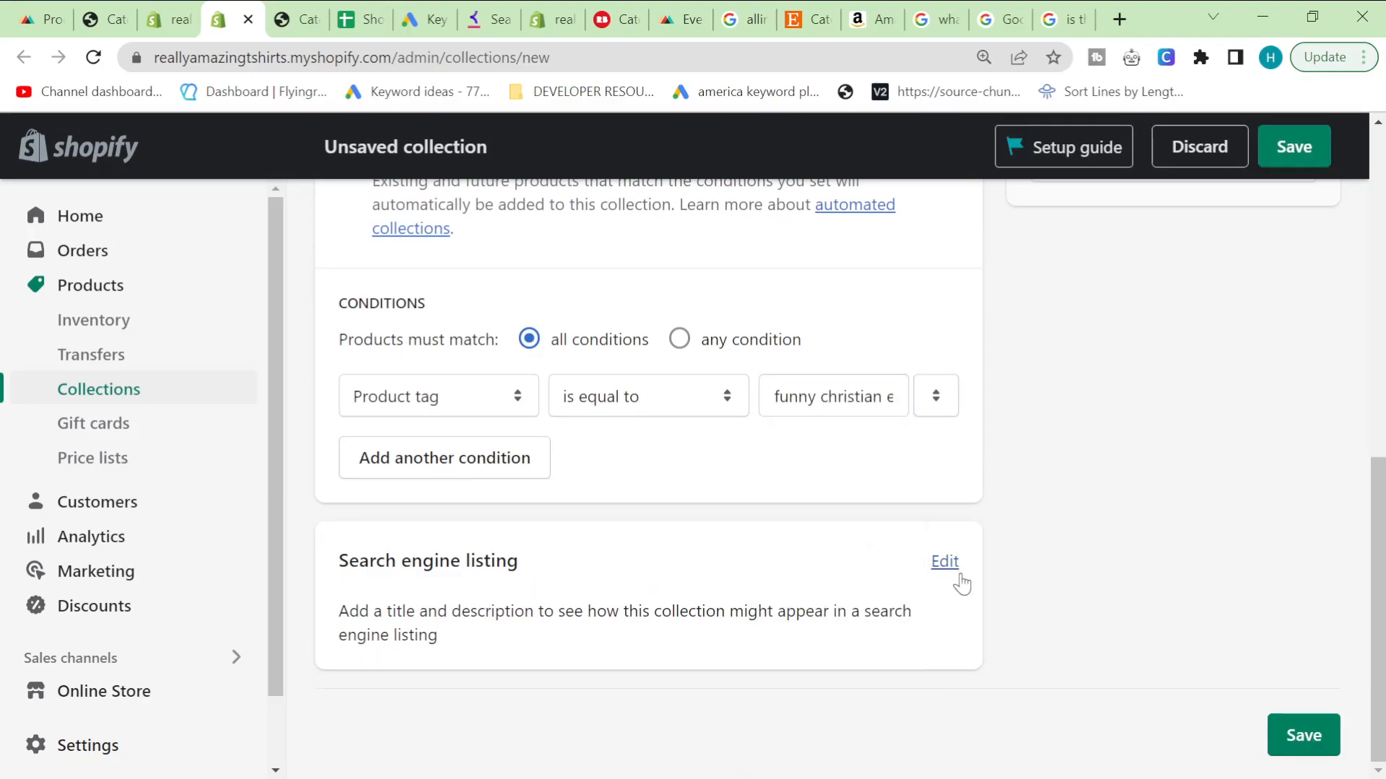
- Title the new collection "Funny Eastern Christian T-shirts"
scroll(724, 526, "up", 10)
type("Fu")
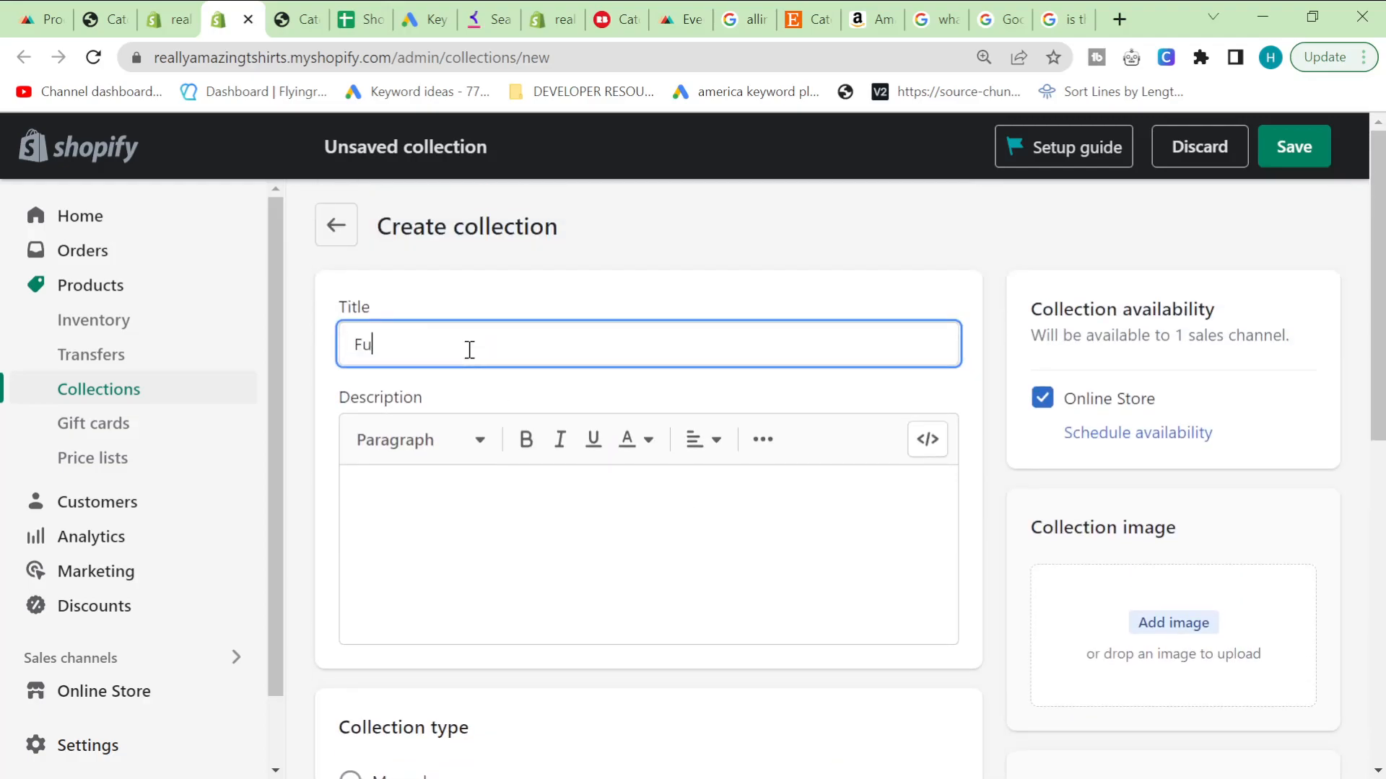
type("nny Este")
type("tern ")
type("Christian ")
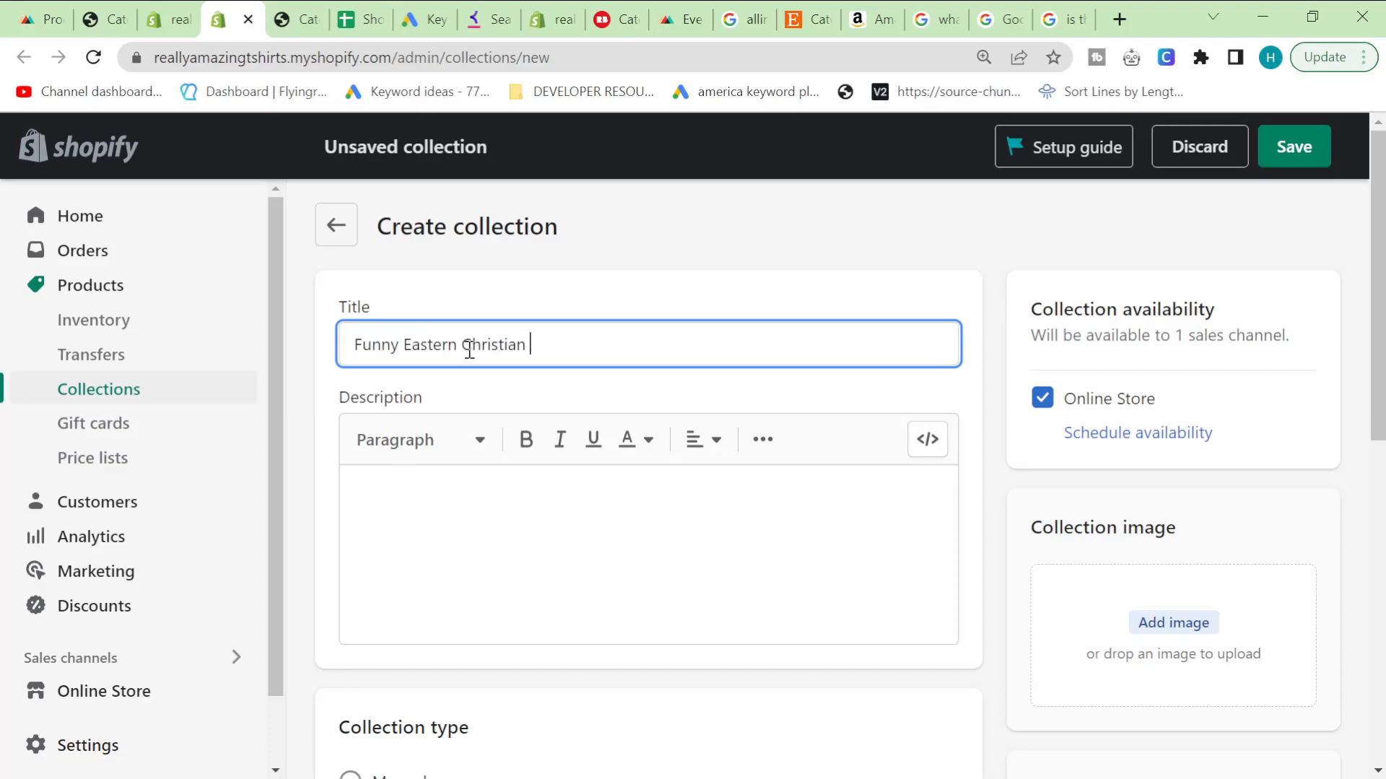
type("T-shirts")
- Enter the placeholder description "adsadsa" and save the Funny Eastern Christian T-shirts collection
left_click(442, 515)
type("adsadsa")
scroll(745, 550, "down", 10)
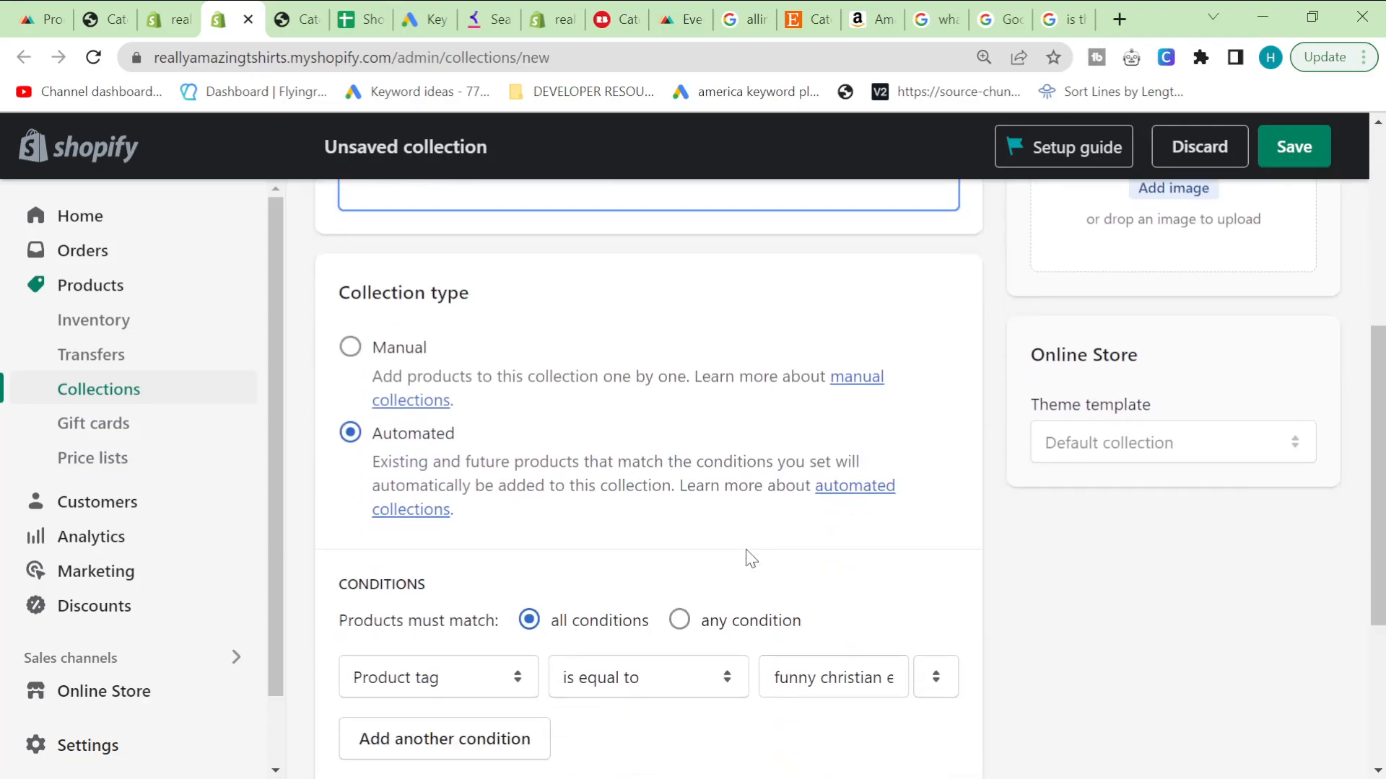
scroll(974, 619, "up", 7)
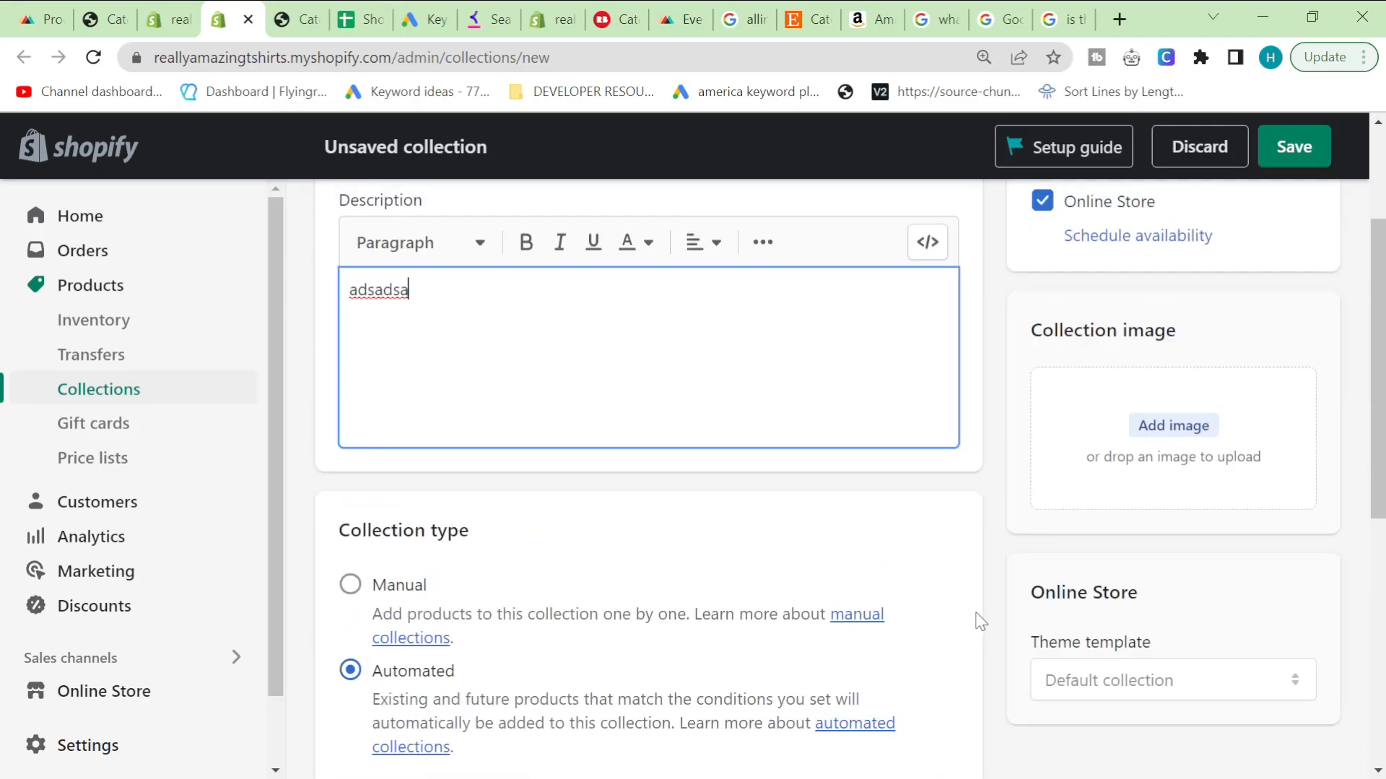
scroll(974, 619, "down", 5)
scroll(908, 609, "up", 7)
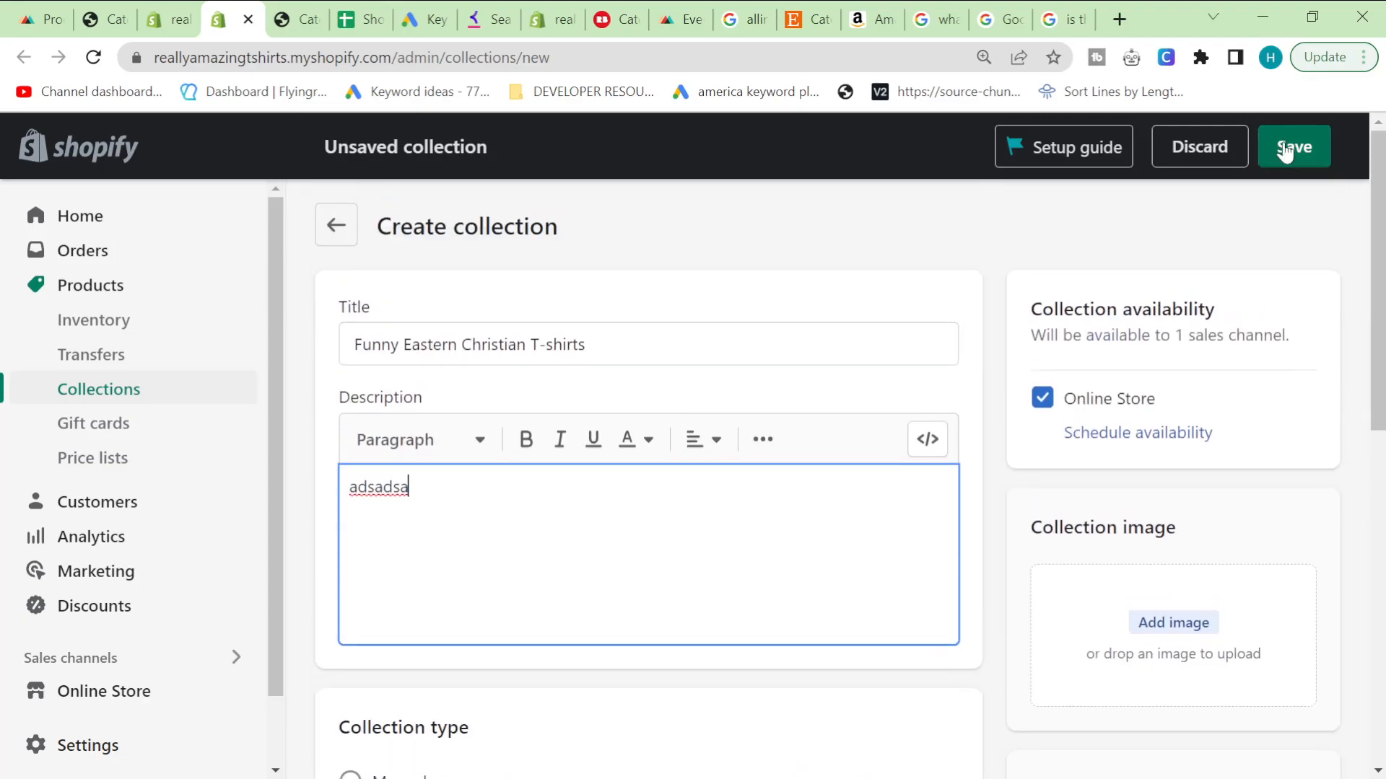
left_click(1292, 146)
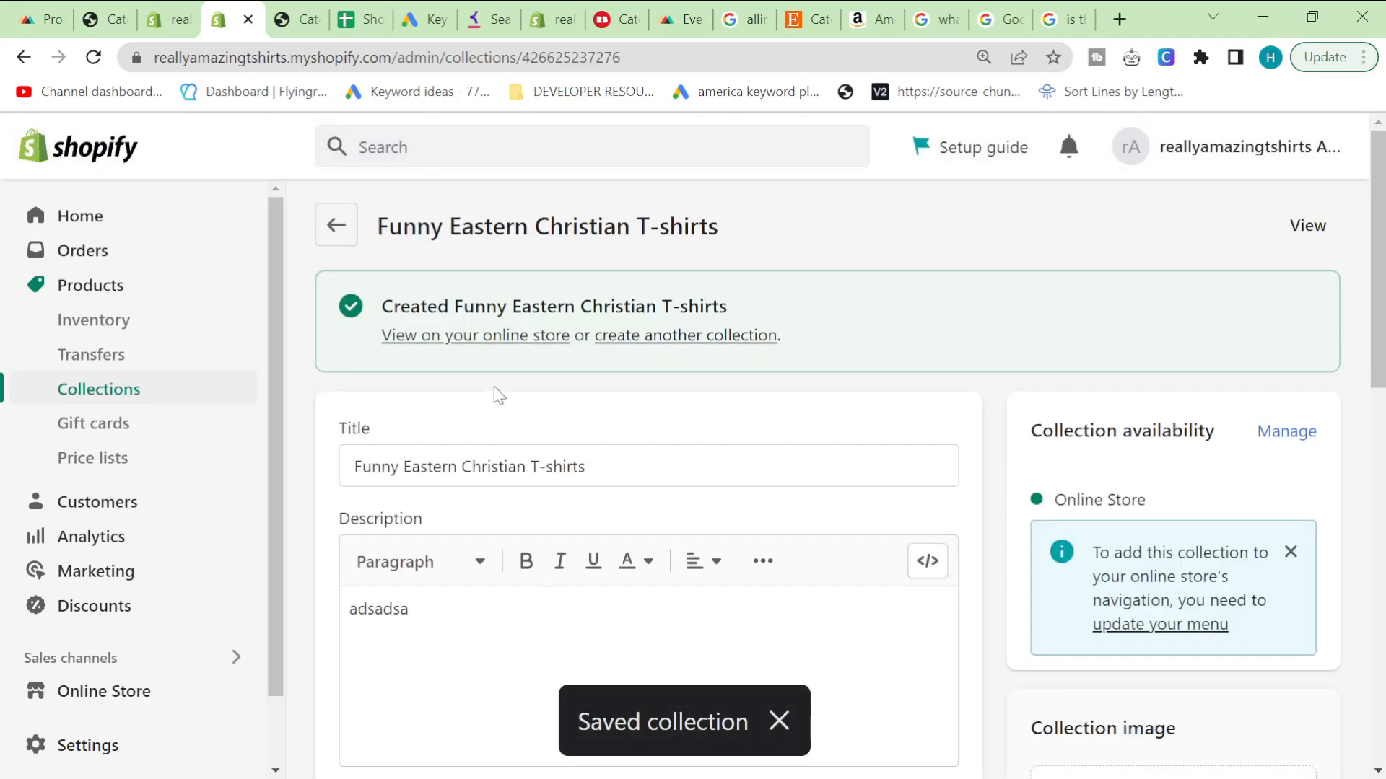
- View the saved collection on the online store and examine its heading, description, products and footer
left_click(553, 337)
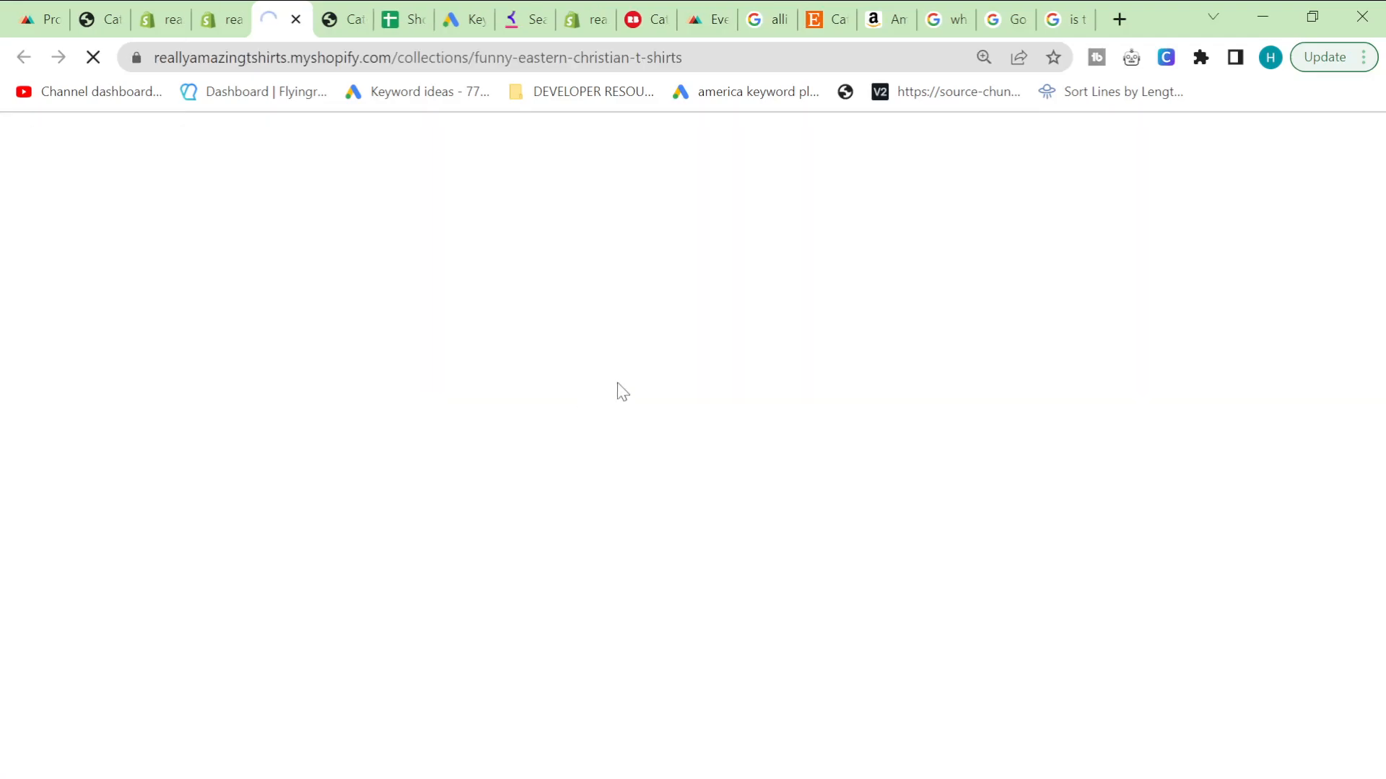
scroll(602, 350, "down", 3)
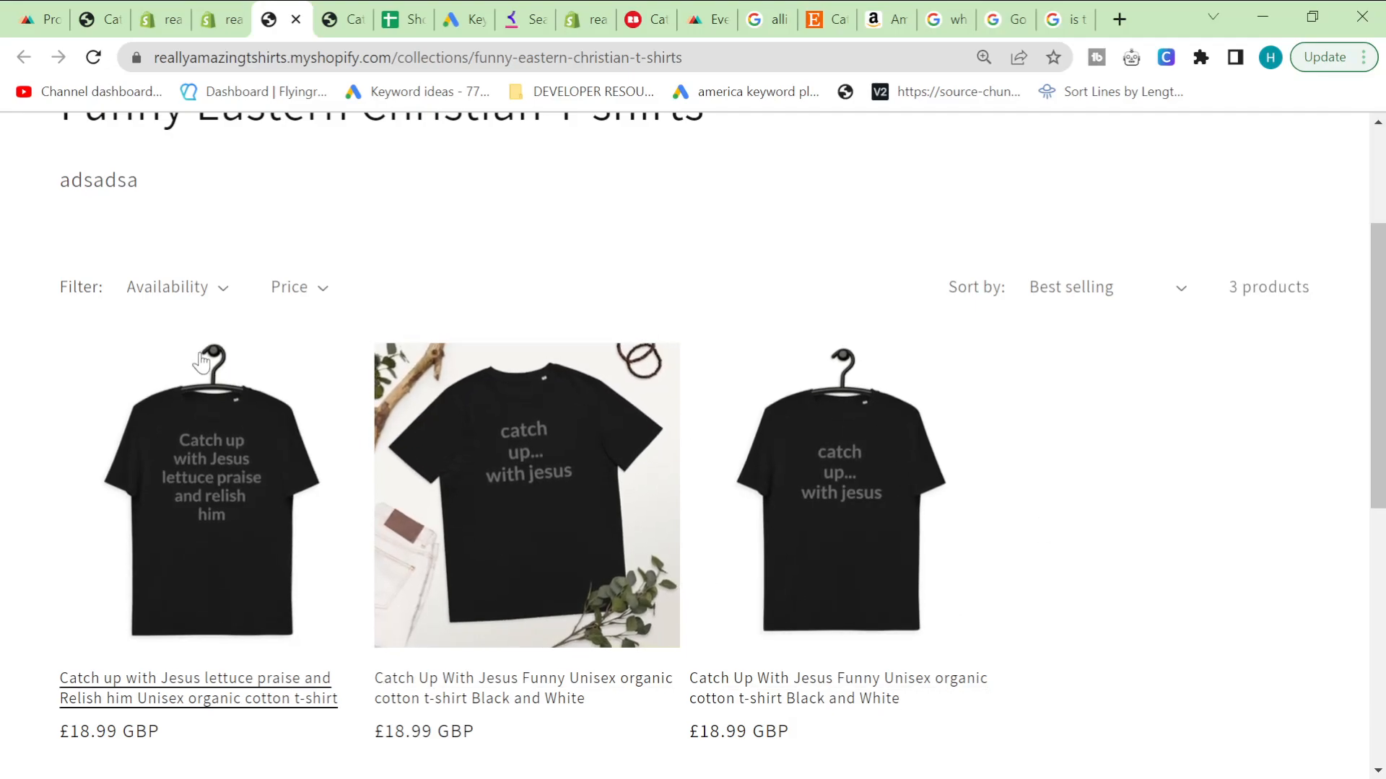
scroll(377, 387, "up", 3)
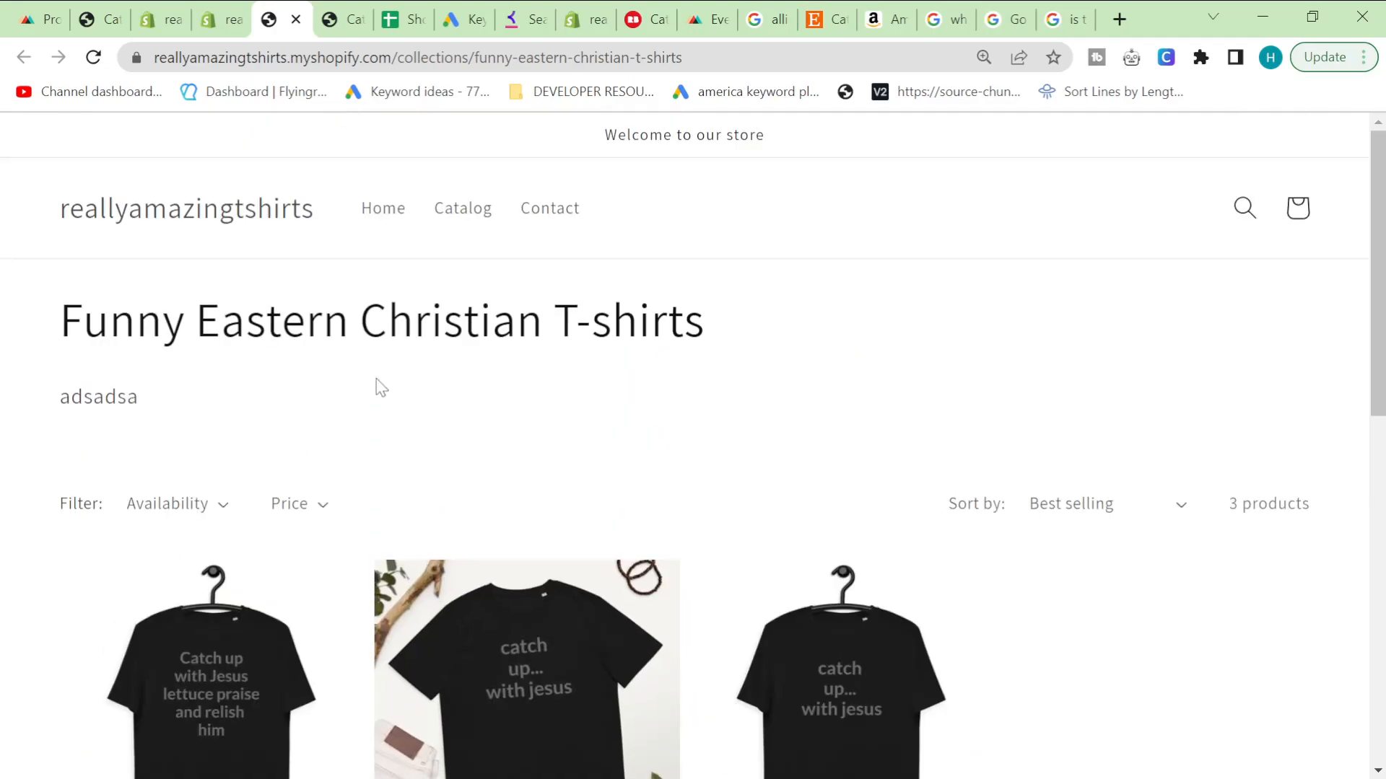
scroll(379, 386, "down", 4)
scroll(376, 387, "down", 6)
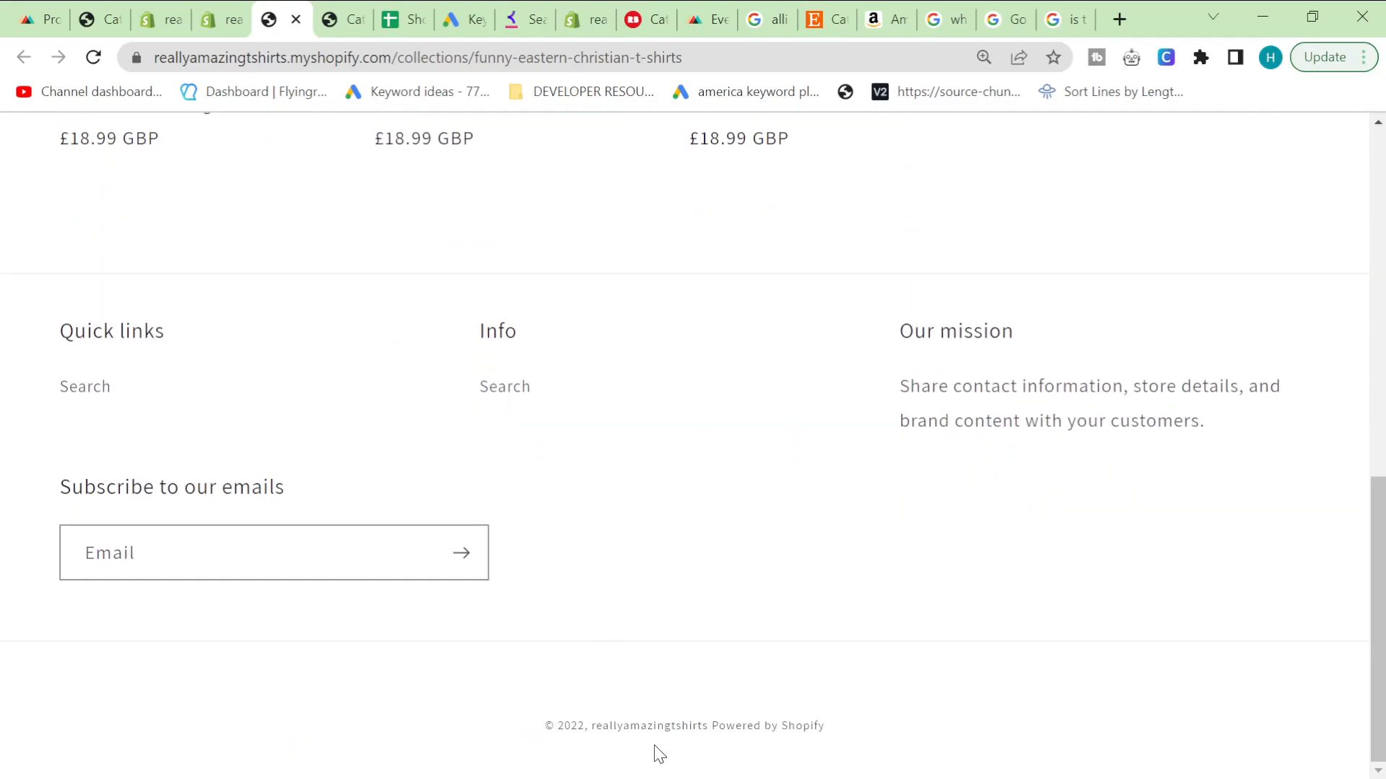
scroll(723, 721, "up", 10)
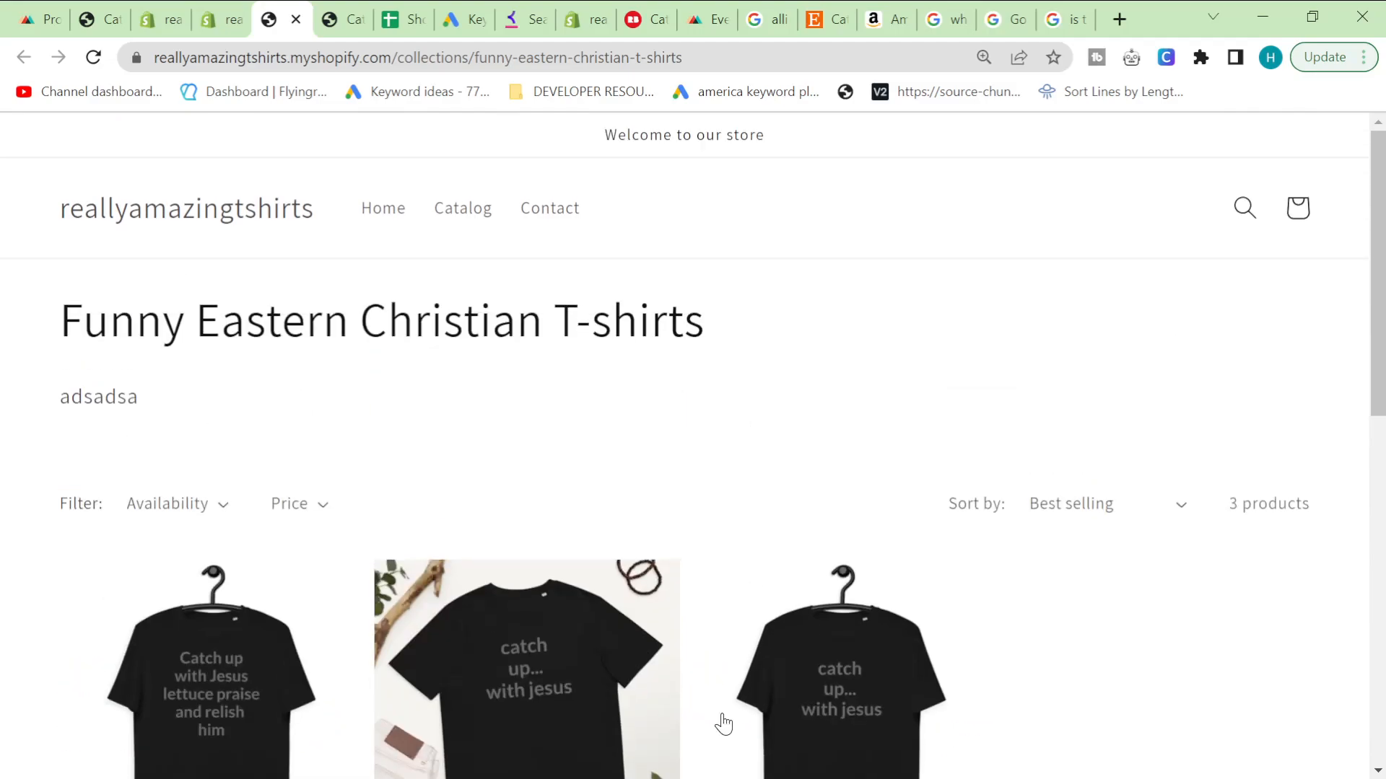
- Open the storefront's home page and look over the product listings and the multimedia collage section
left_click(403, 215)
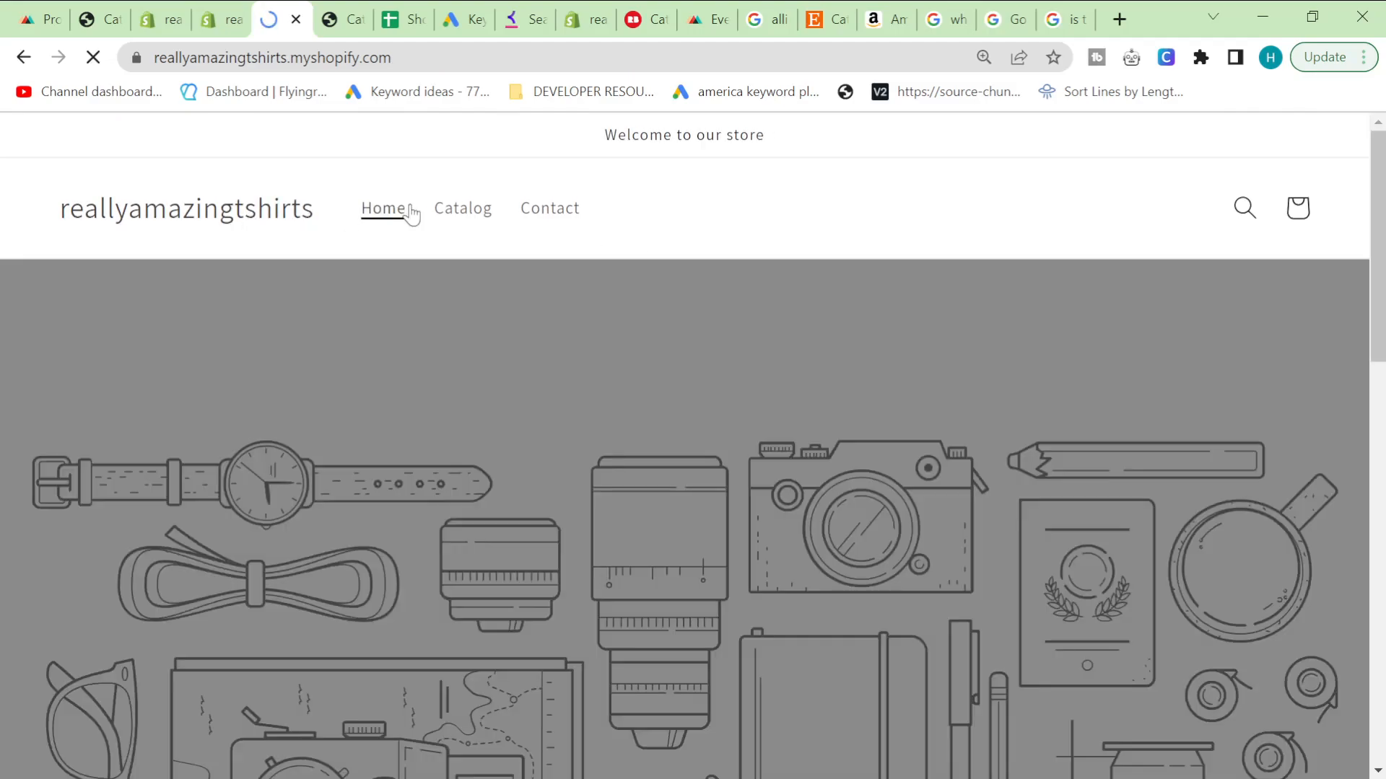
scroll(578, 487, "down", 5)
scroll(577, 487, "down", 10)
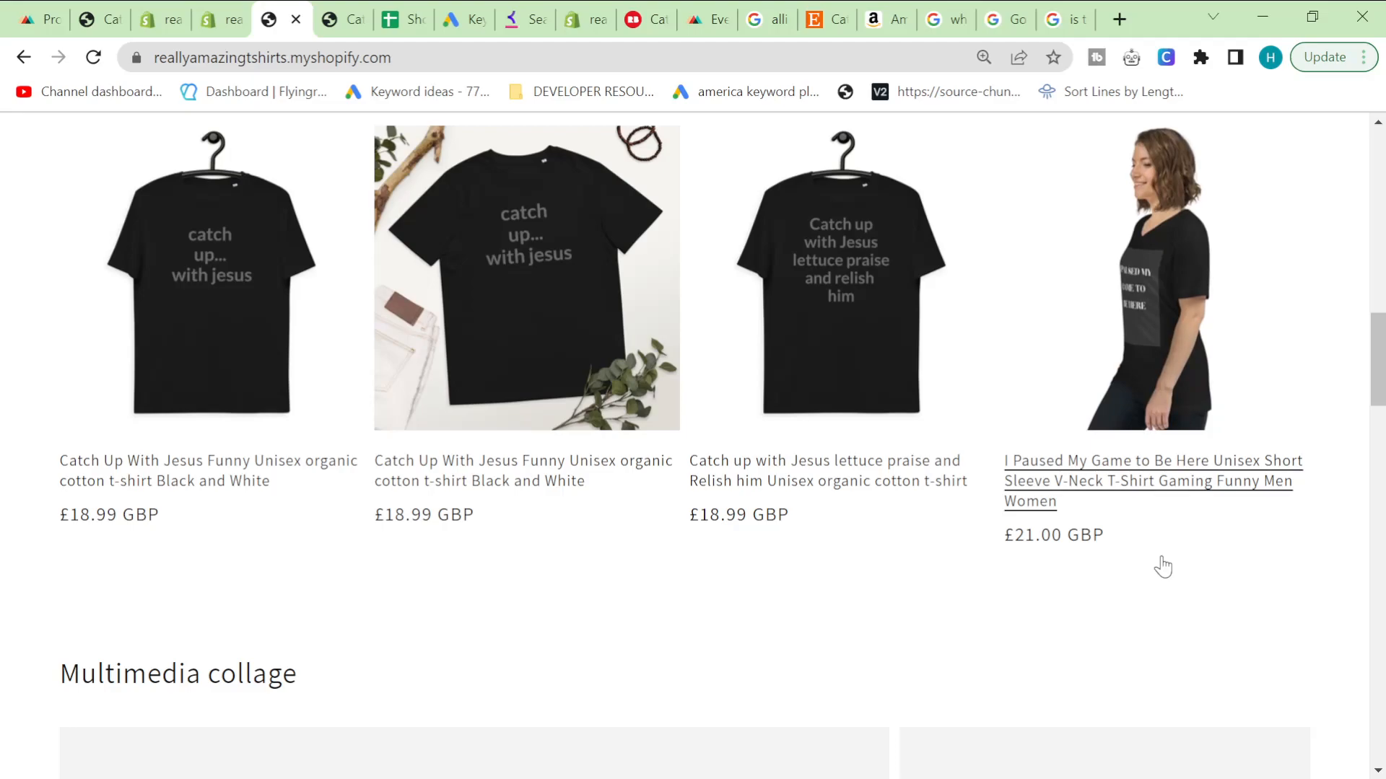
scroll(1163, 568, "down", 7)
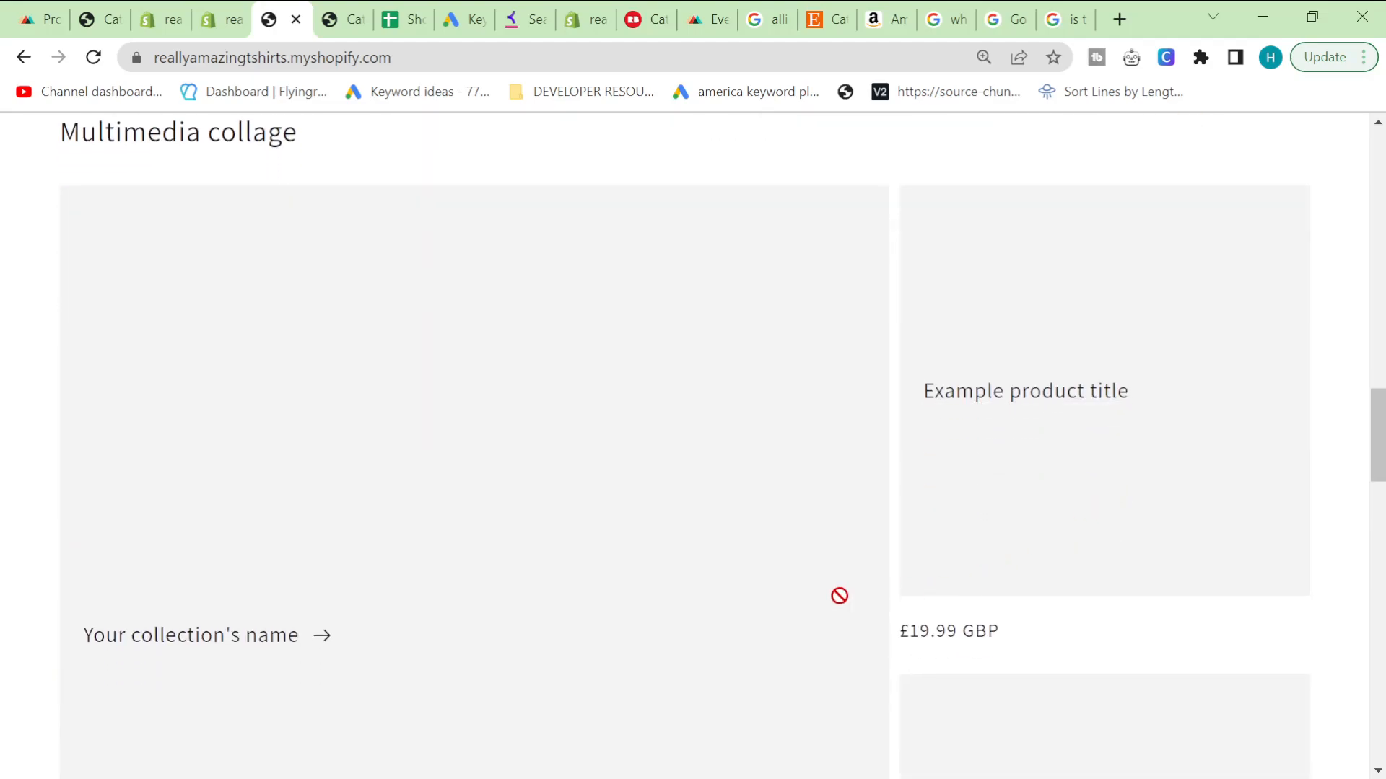